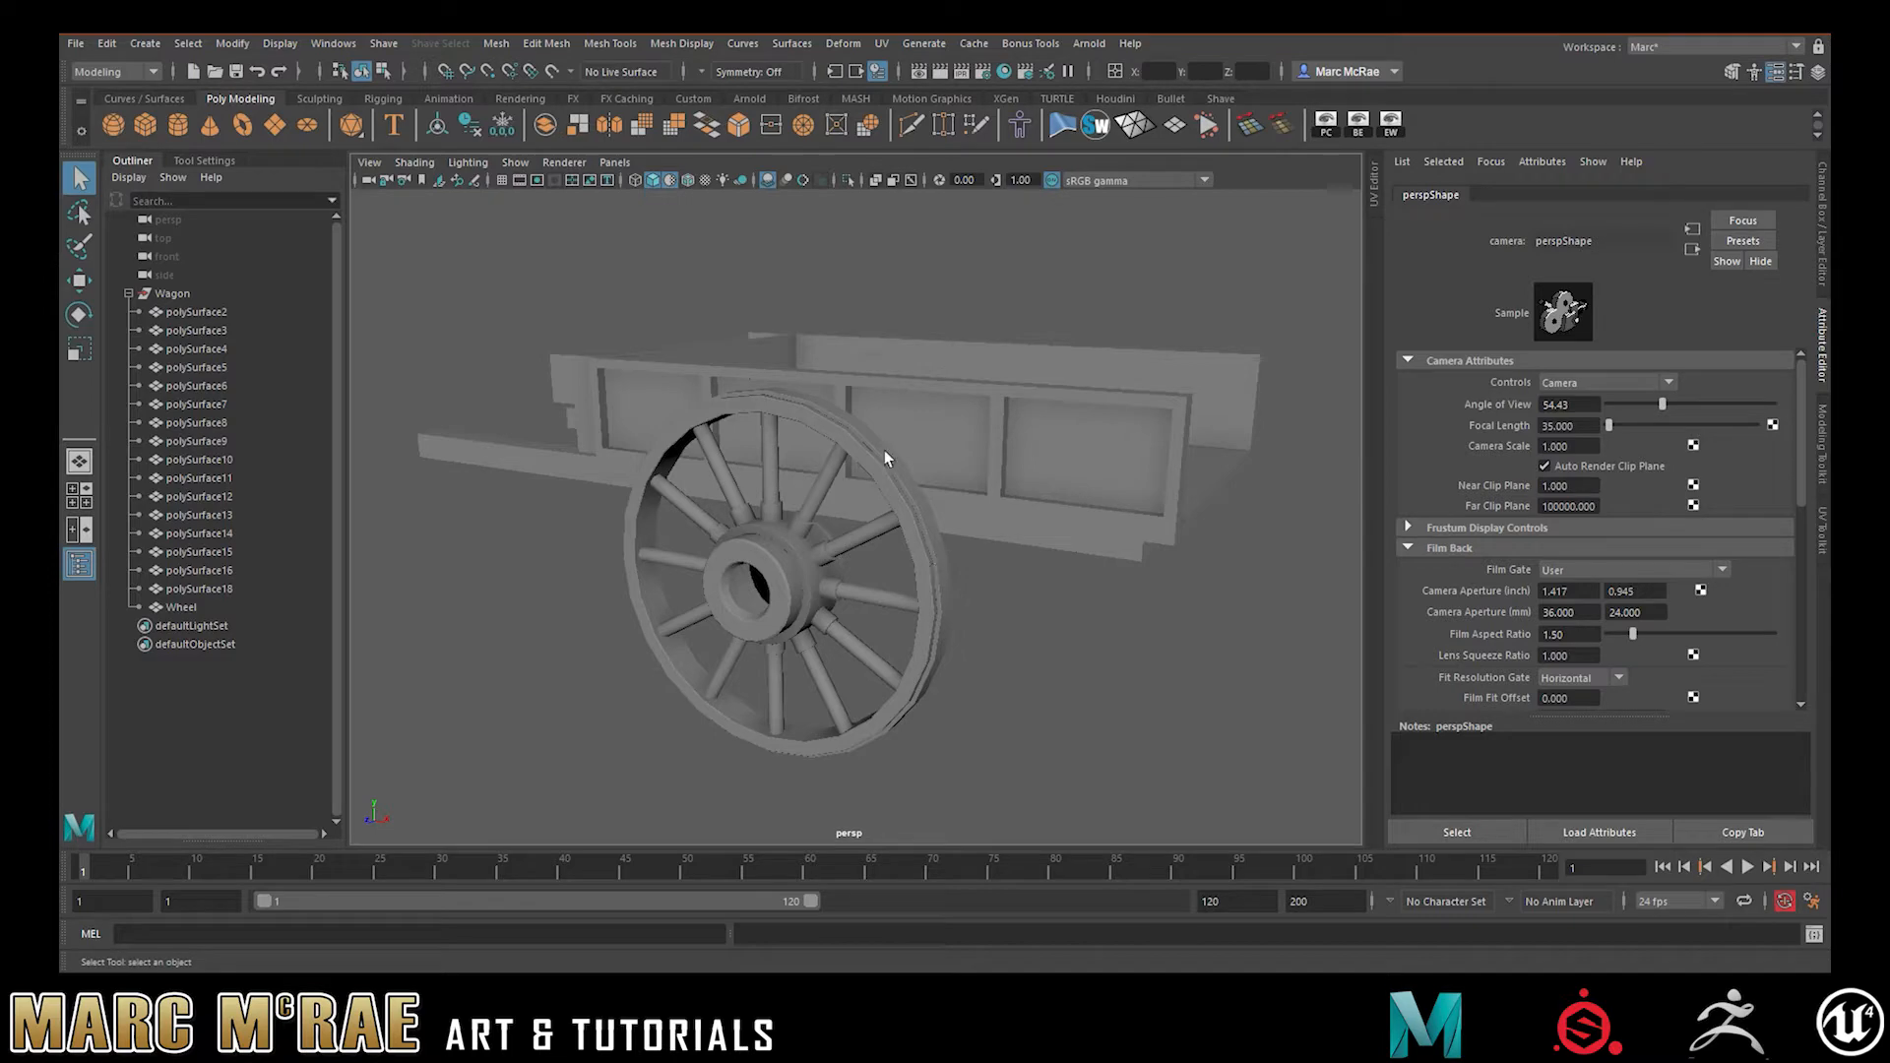
- Select the wheel mesh and collapse the Wagon group in the scene hierarchy
left_click_drag(1029, 460, 876, 526, "alt")
left_click(754, 534)
left_click_drag(709, 566, 753, 513, "alt")
left_click(129, 293)
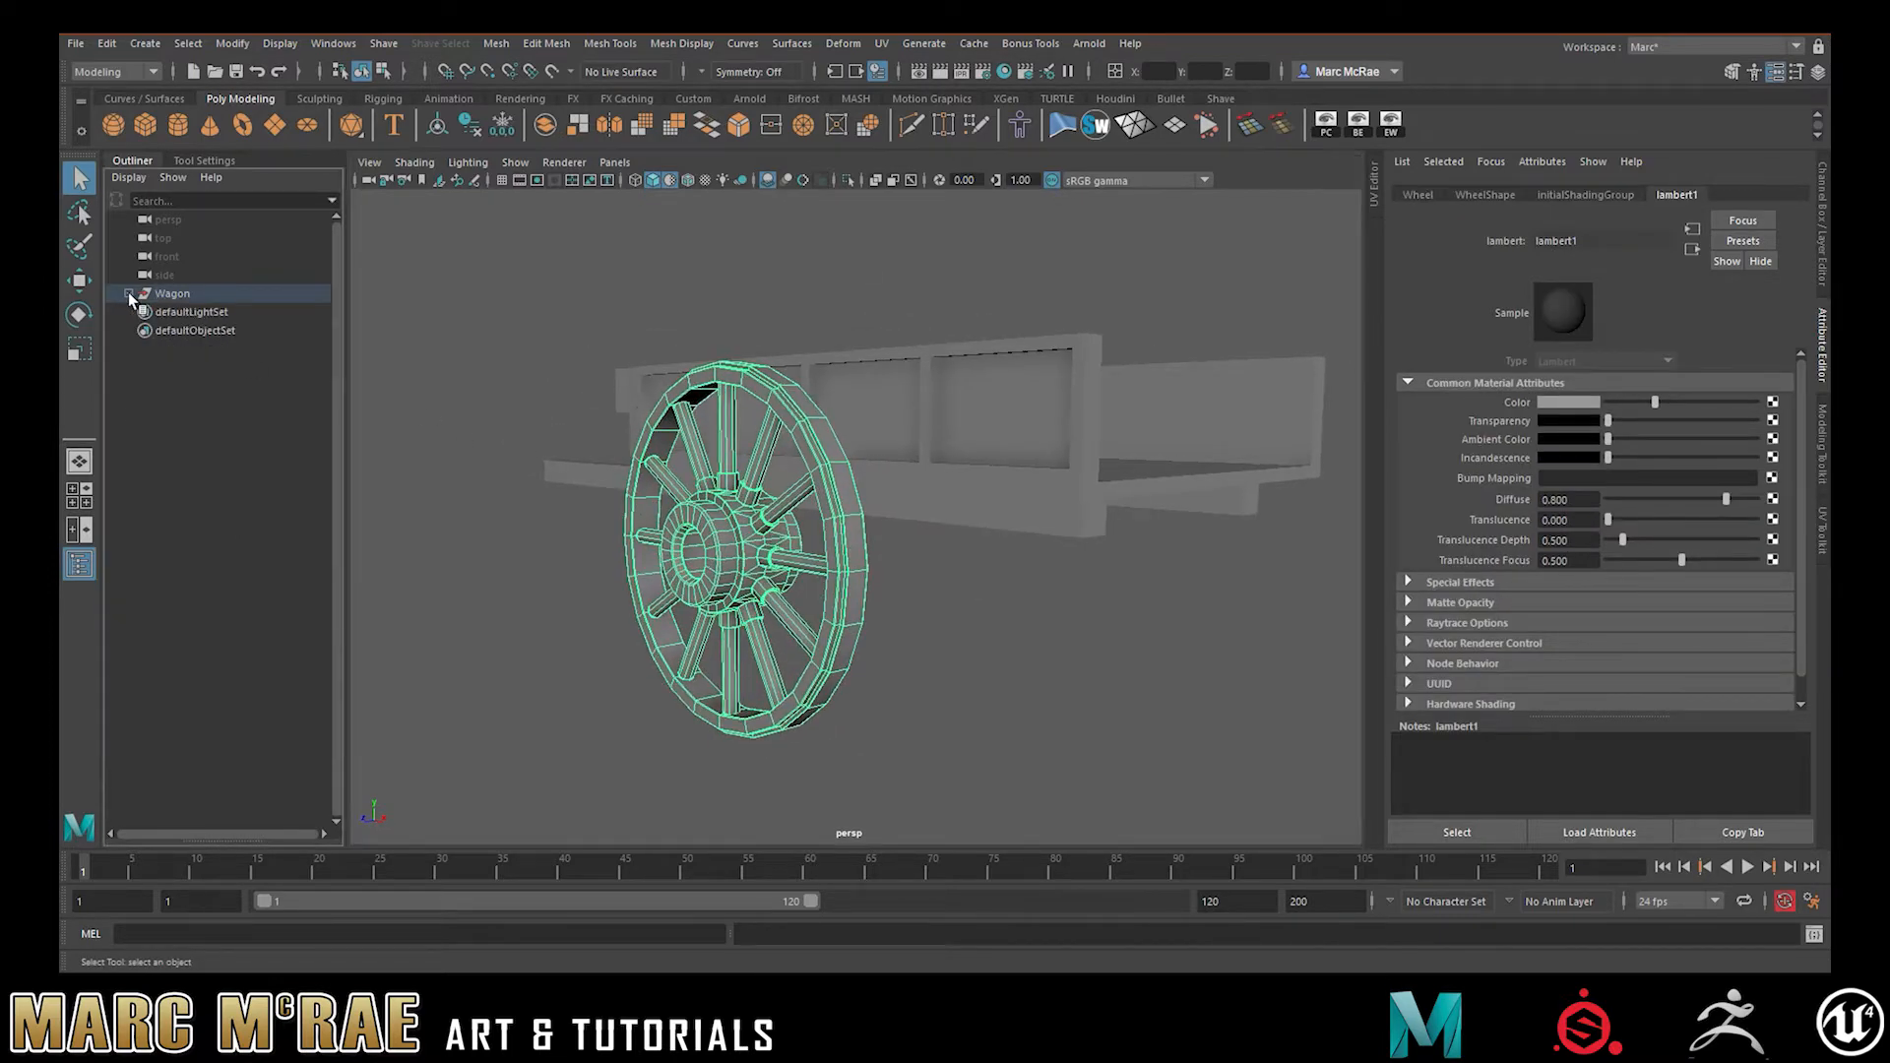
- Examine the wheel's mesh up close, including the hub, spokes and rim, with its wireframe on and off
left_click_drag(758, 486, 1027, 579, "alt")
right_click_drag(1027, 579, 1161, 594, "alt")
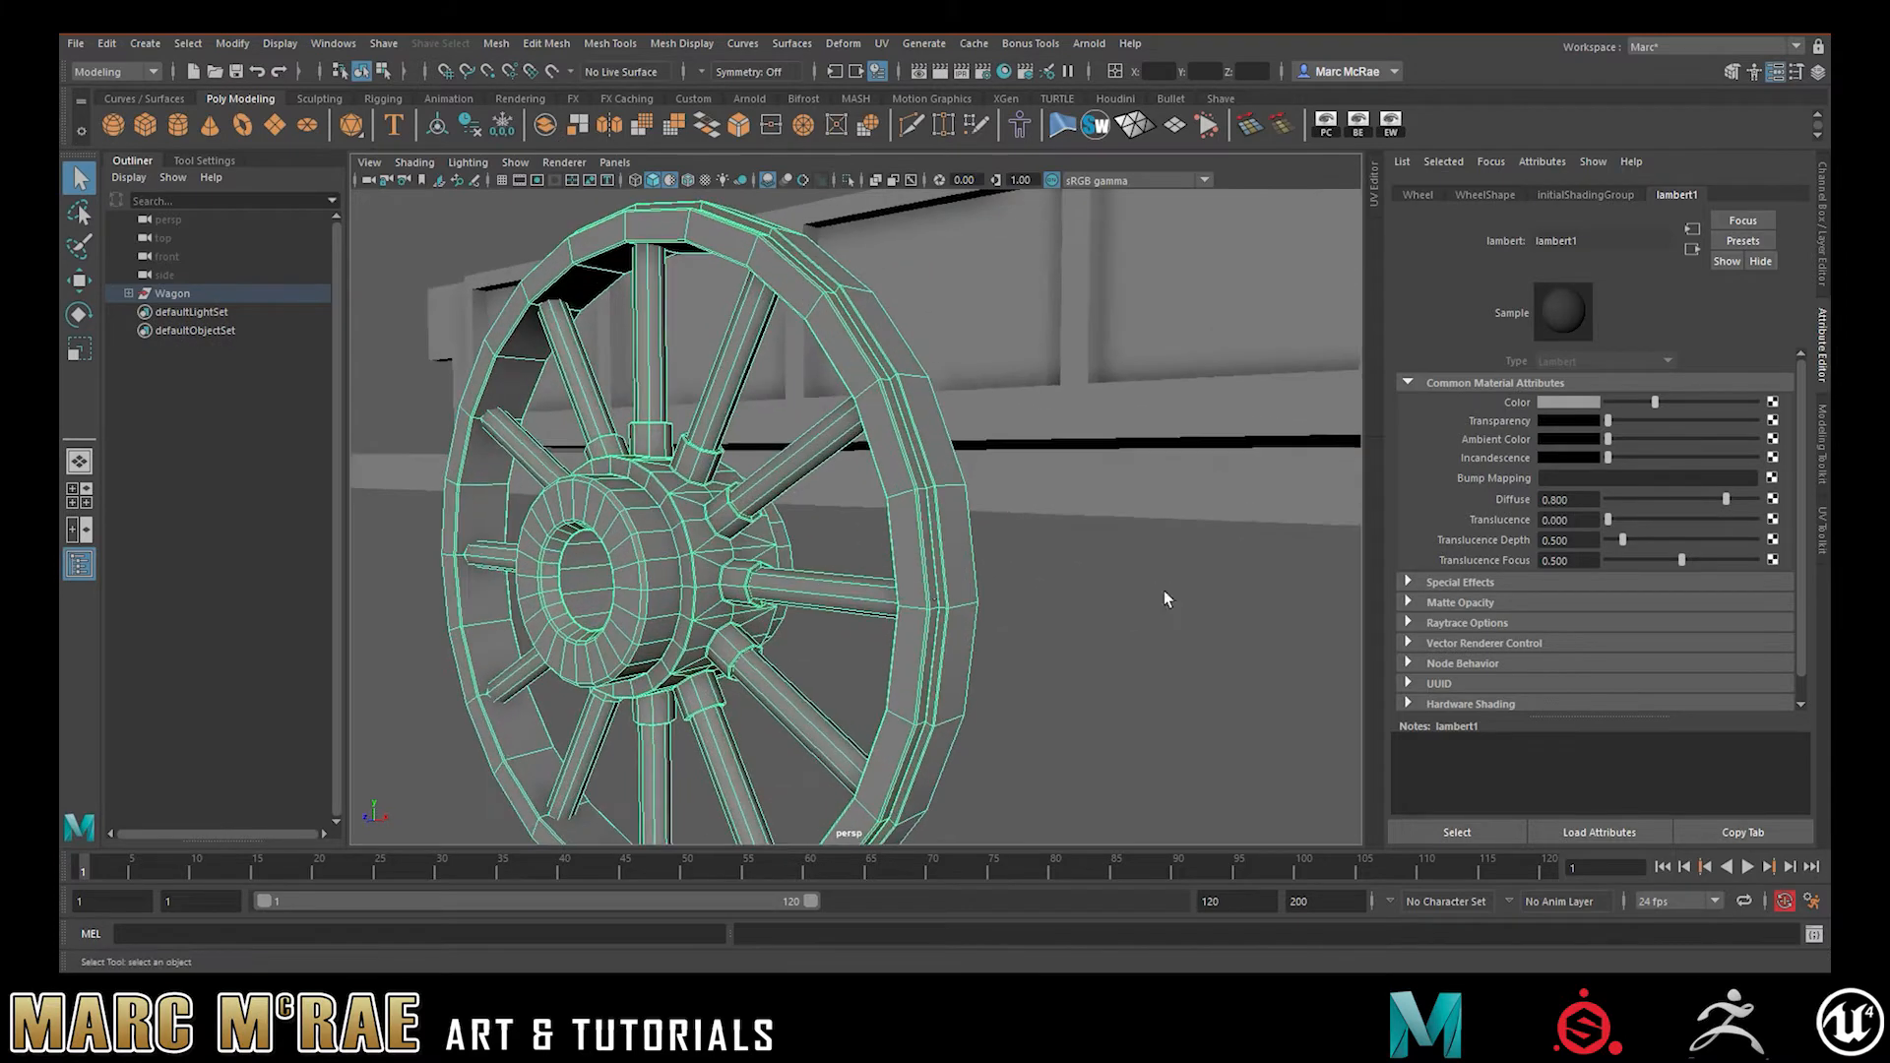
middle_click_drag(907, 574, 1030, 519, "alt")
scroll(924, 523, "up", 3)
scroll(882, 493, "down", 3)
left_click_drag(899, 481, 817, 493, "alt")
middle_click_drag(816, 493, 932, 476, "alt")
left_click_drag(934, 481, 844, 465, "alt")
left_click(925, 542)
left_click_drag(926, 542, 892, 564, "alt")
left_click(784, 513)
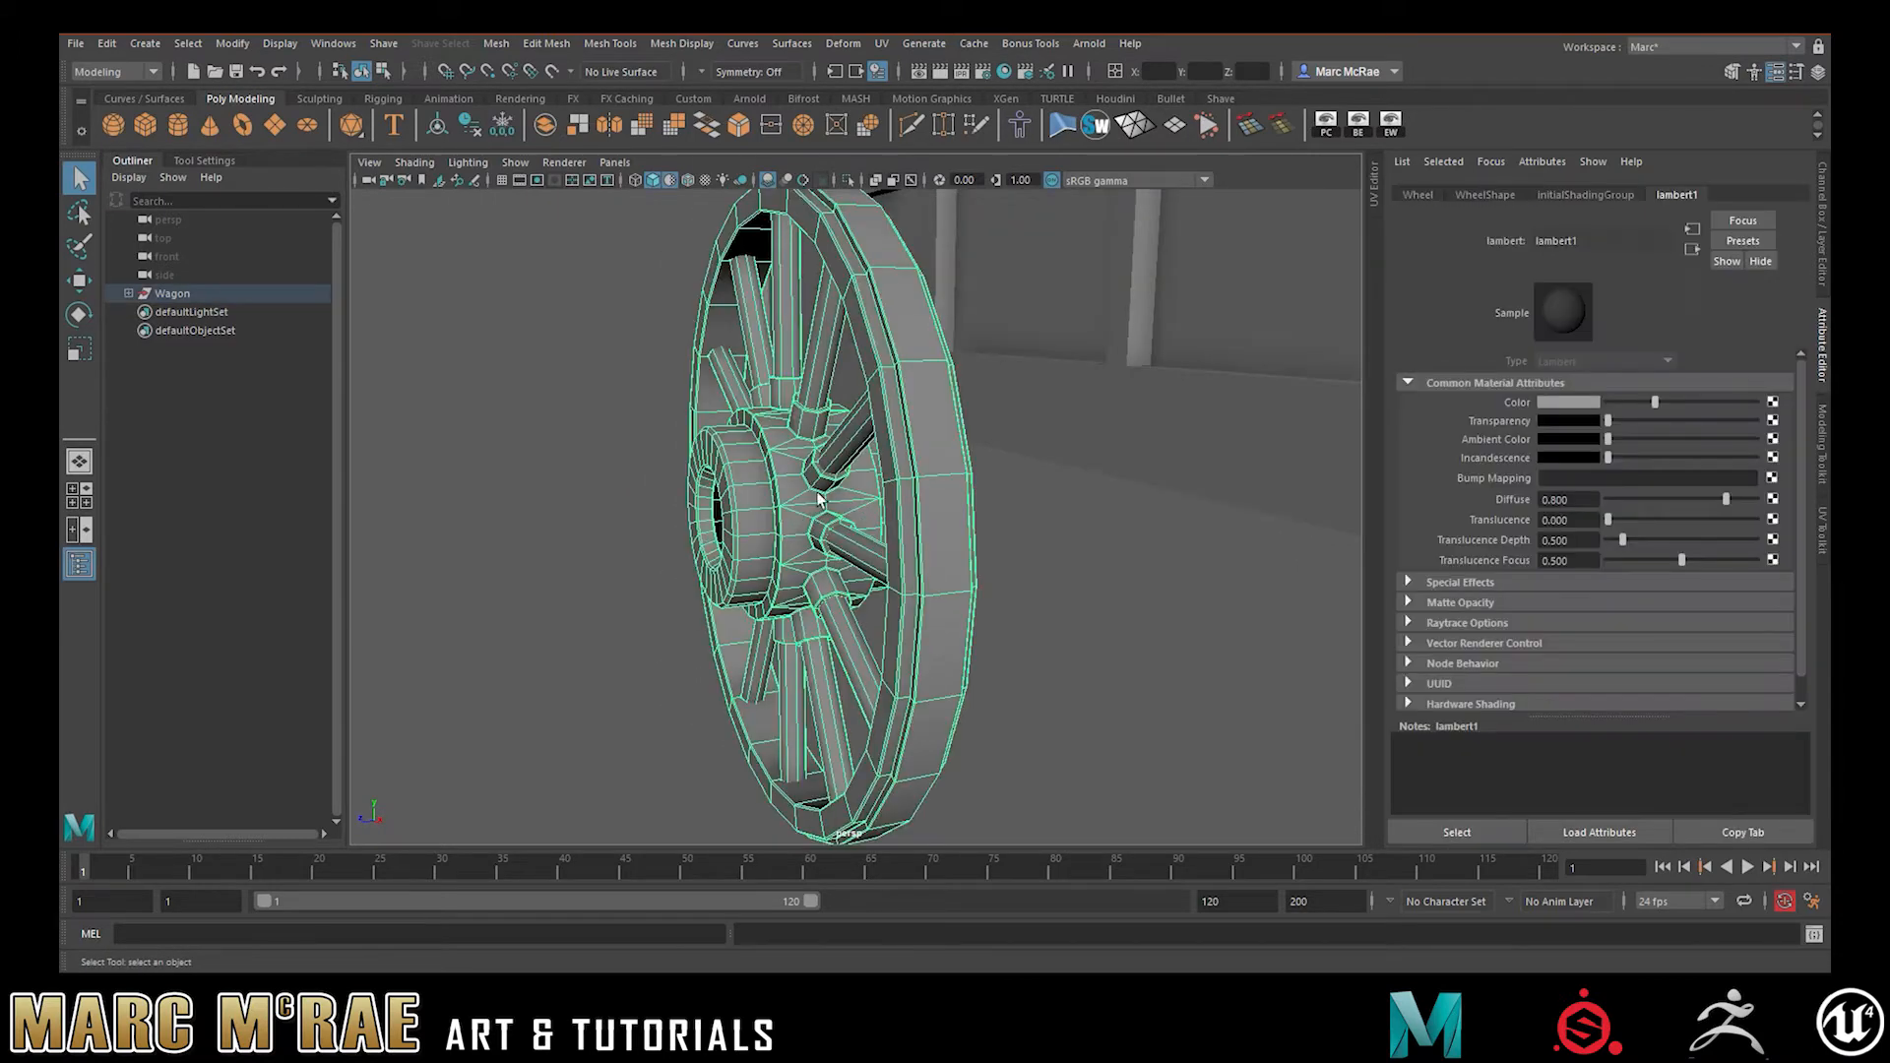
left_click_drag(845, 506, 711, 512, "alt")
left_click(508, 516)
left_click(879, 485)
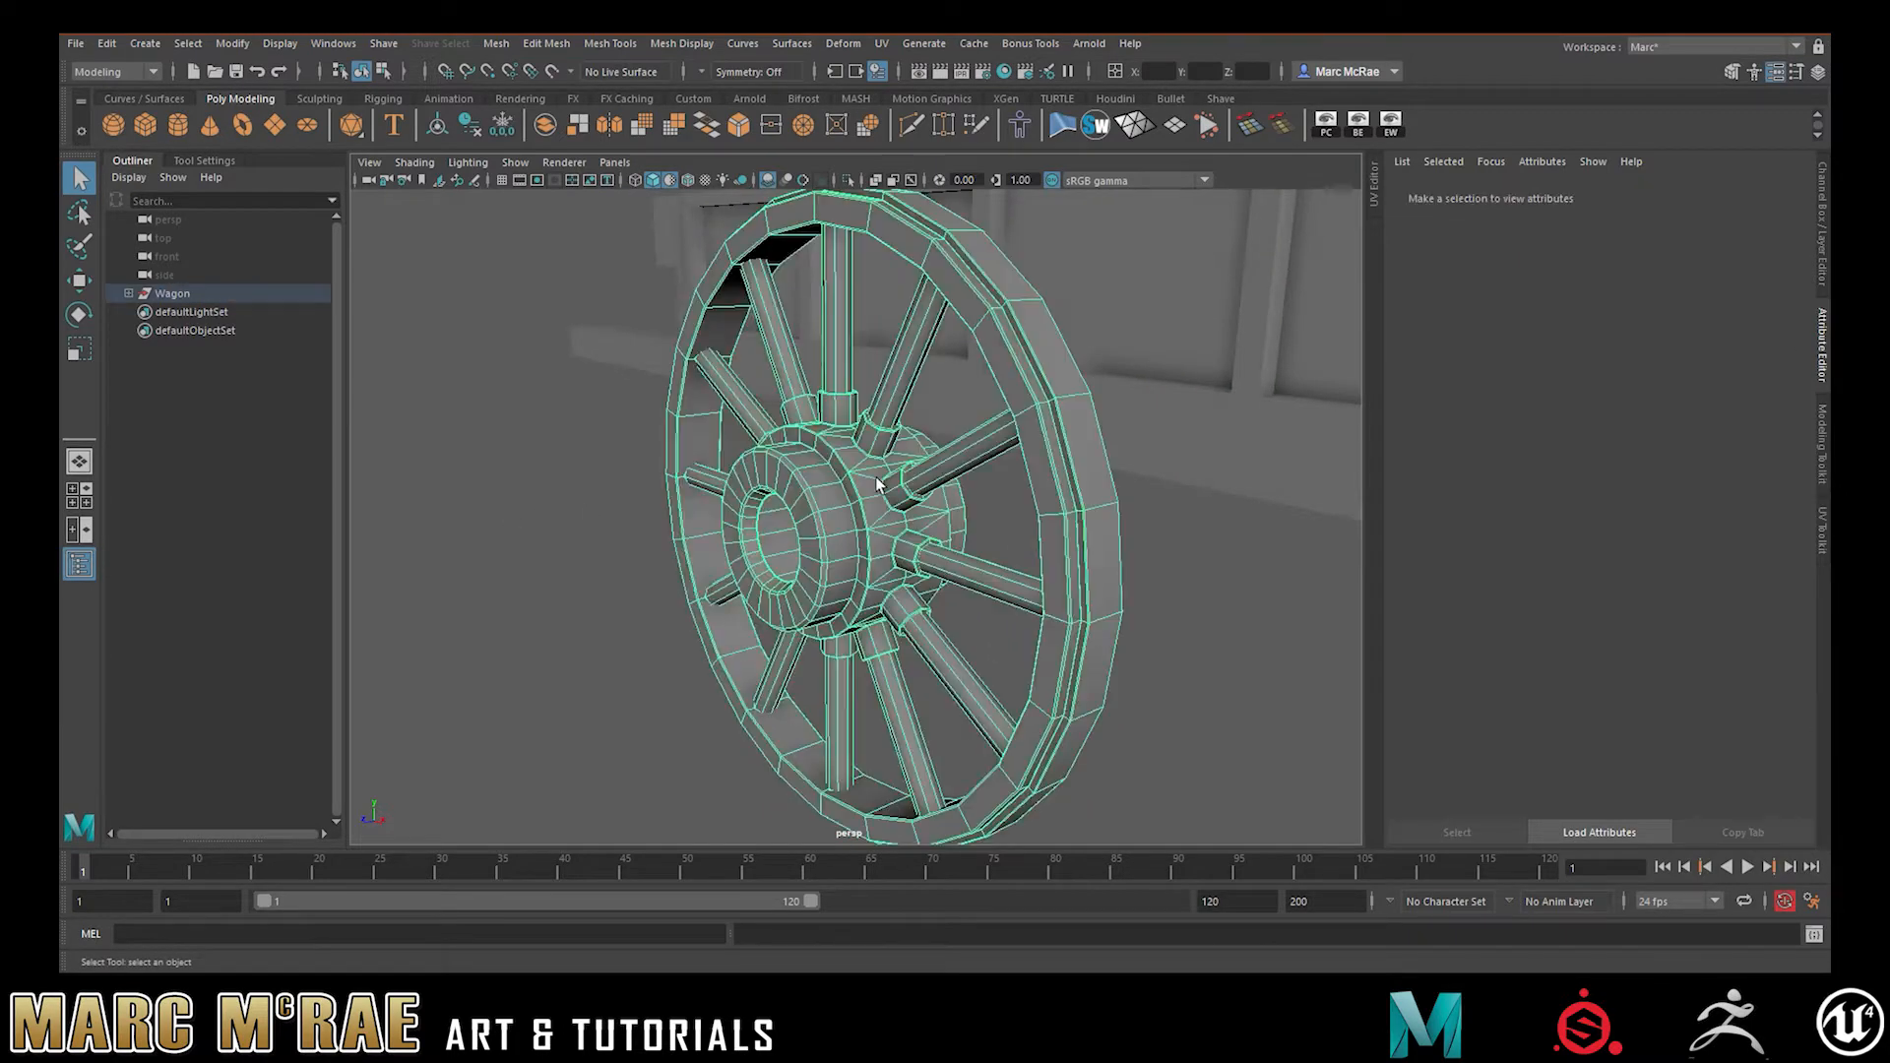
left_click(482, 516)
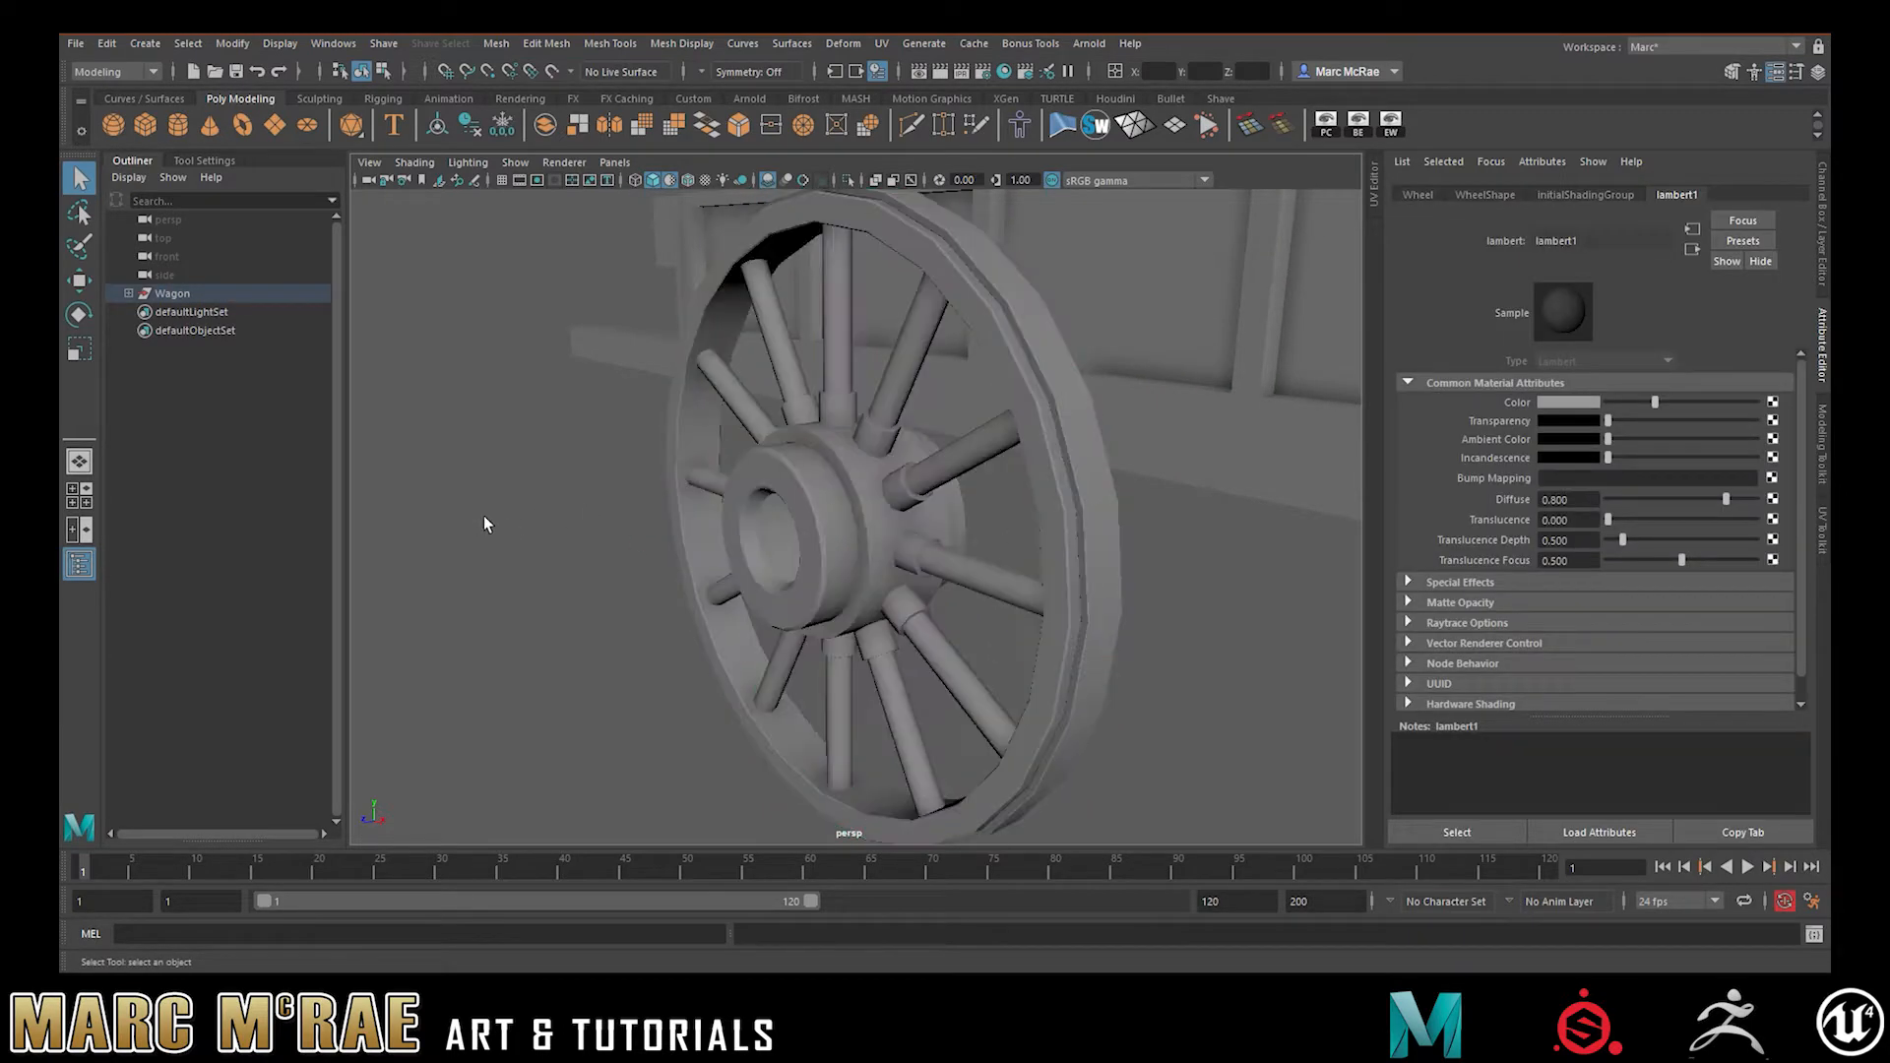
left_click(842, 475)
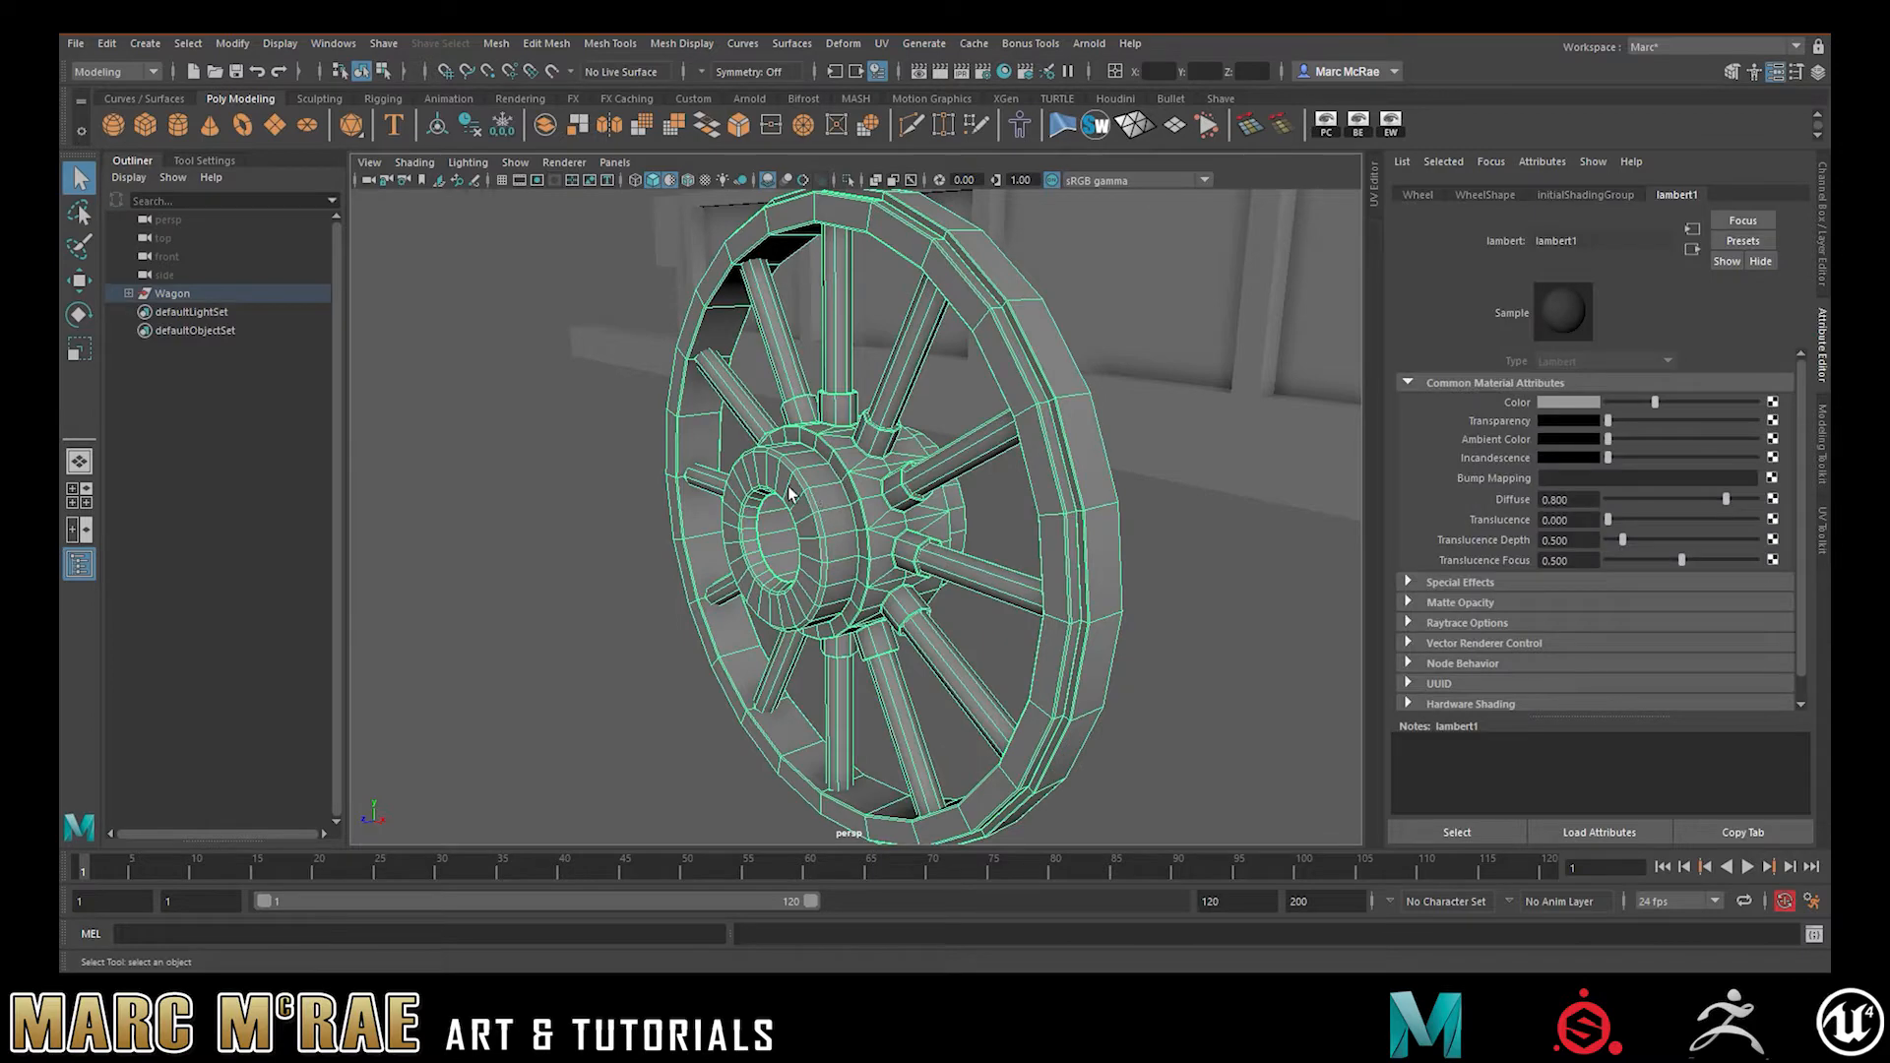
- Inspect the hub opening and the space between the wheel and the wagon's underside beams
left_click_drag(763, 532, 951, 522, "alt")
right_click_drag(1009, 500, 930, 499, "alt")
left_click_drag(930, 499, 872, 499, "alt")
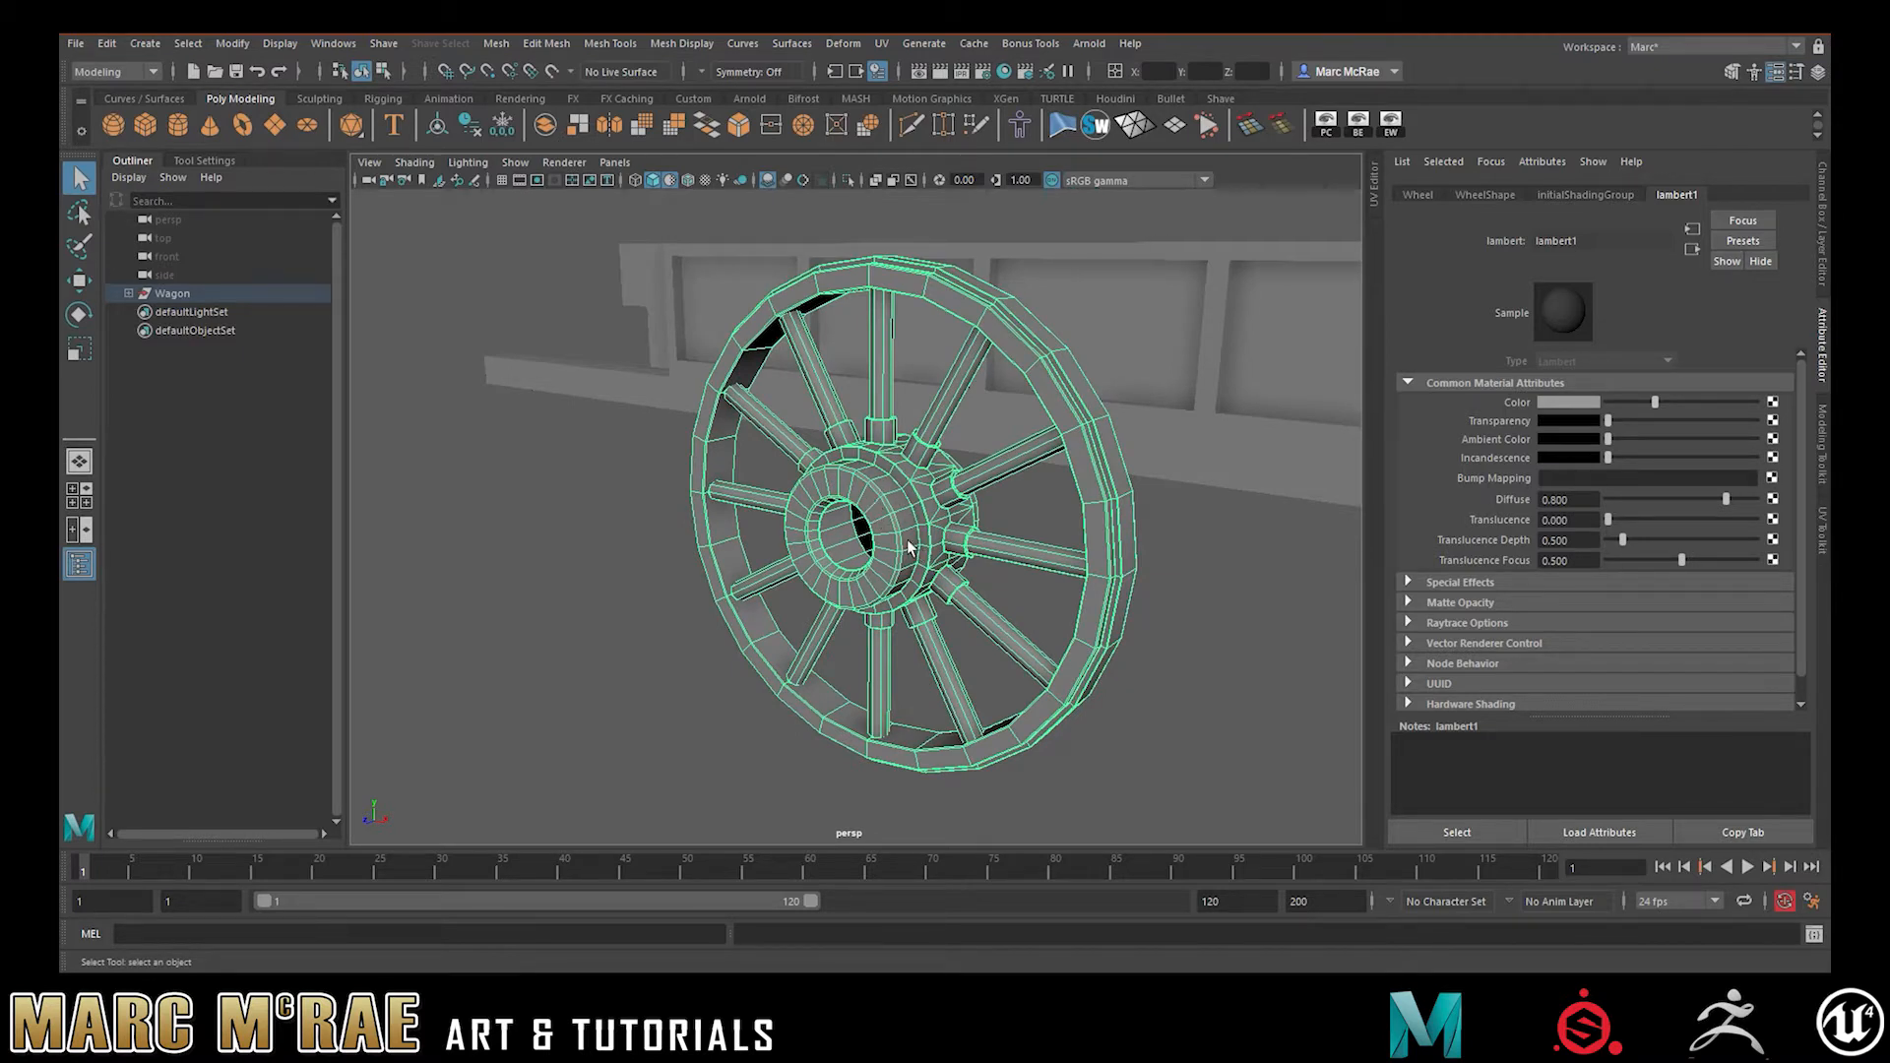
mouse_move(907, 535)
left_mouse_down("alt")
mouse_move(849, 513)
mouse_move(918, 505)
left_mouse_up("alt")
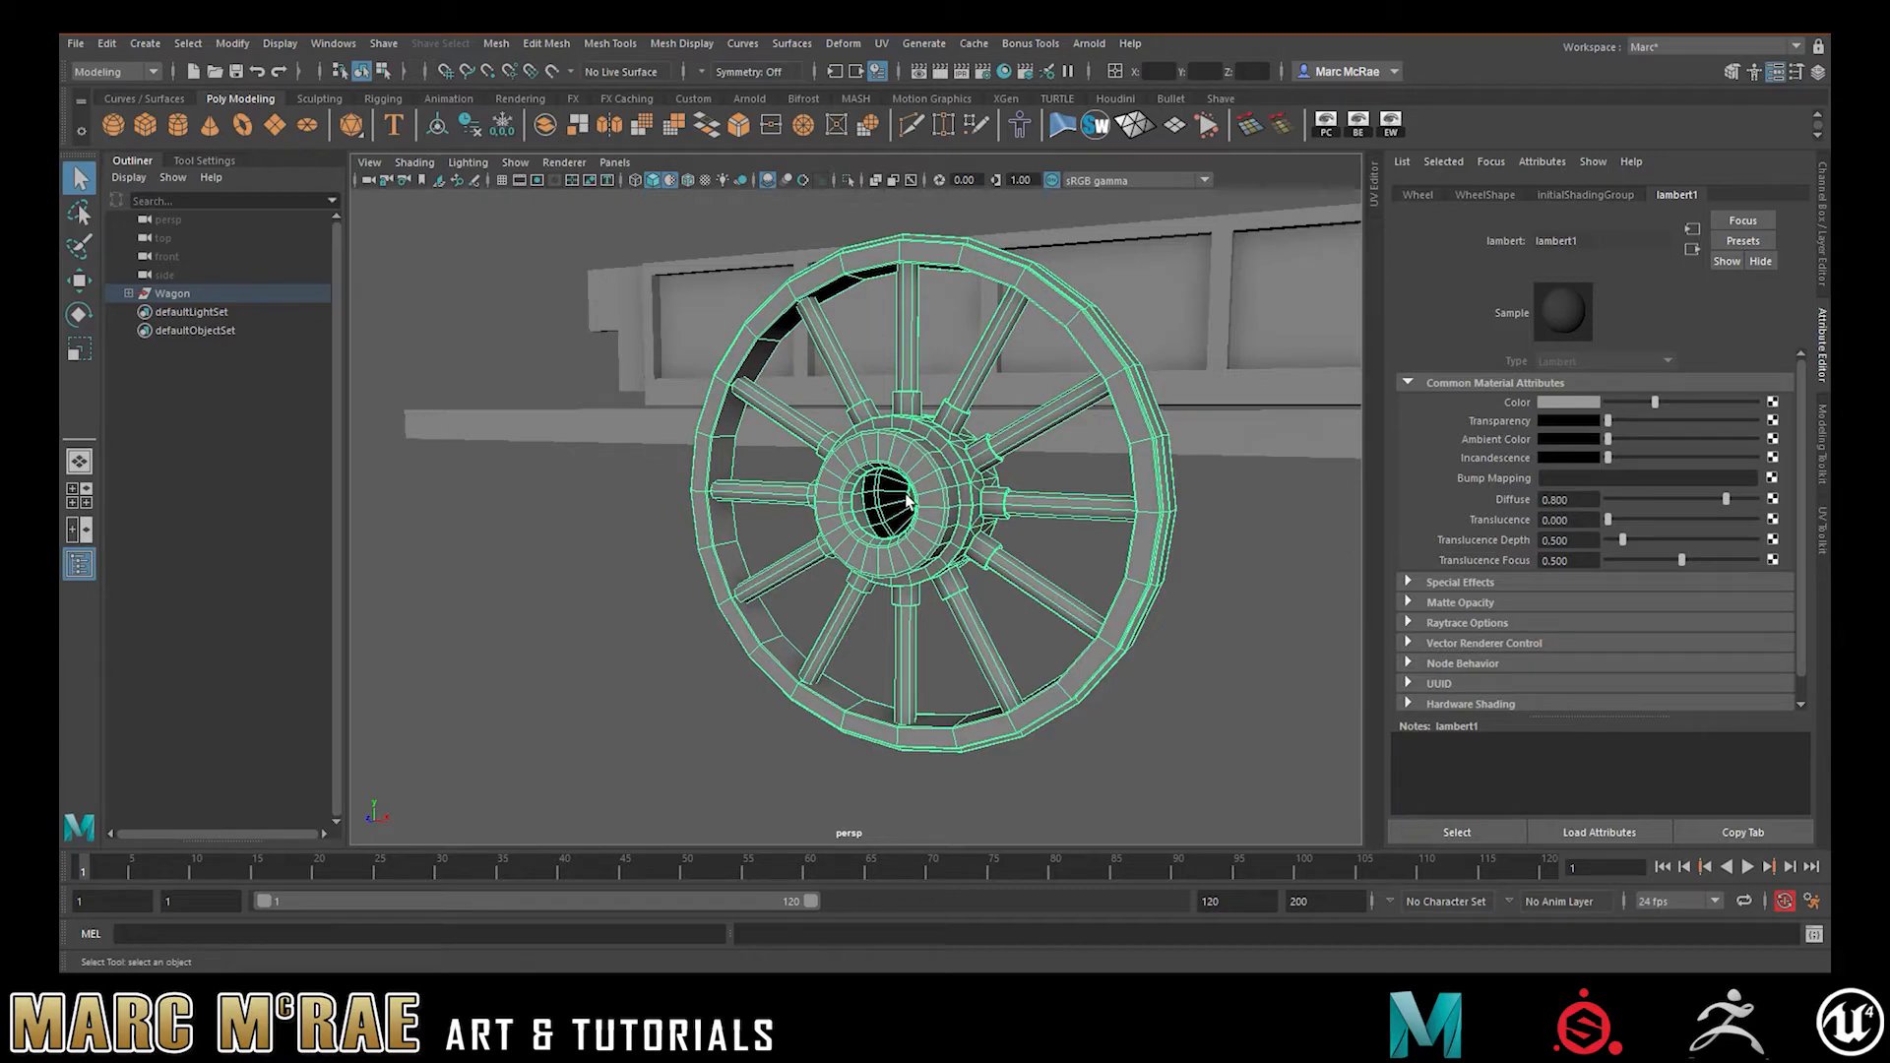
left_click_drag(1055, 503, 882, 477, "alt")
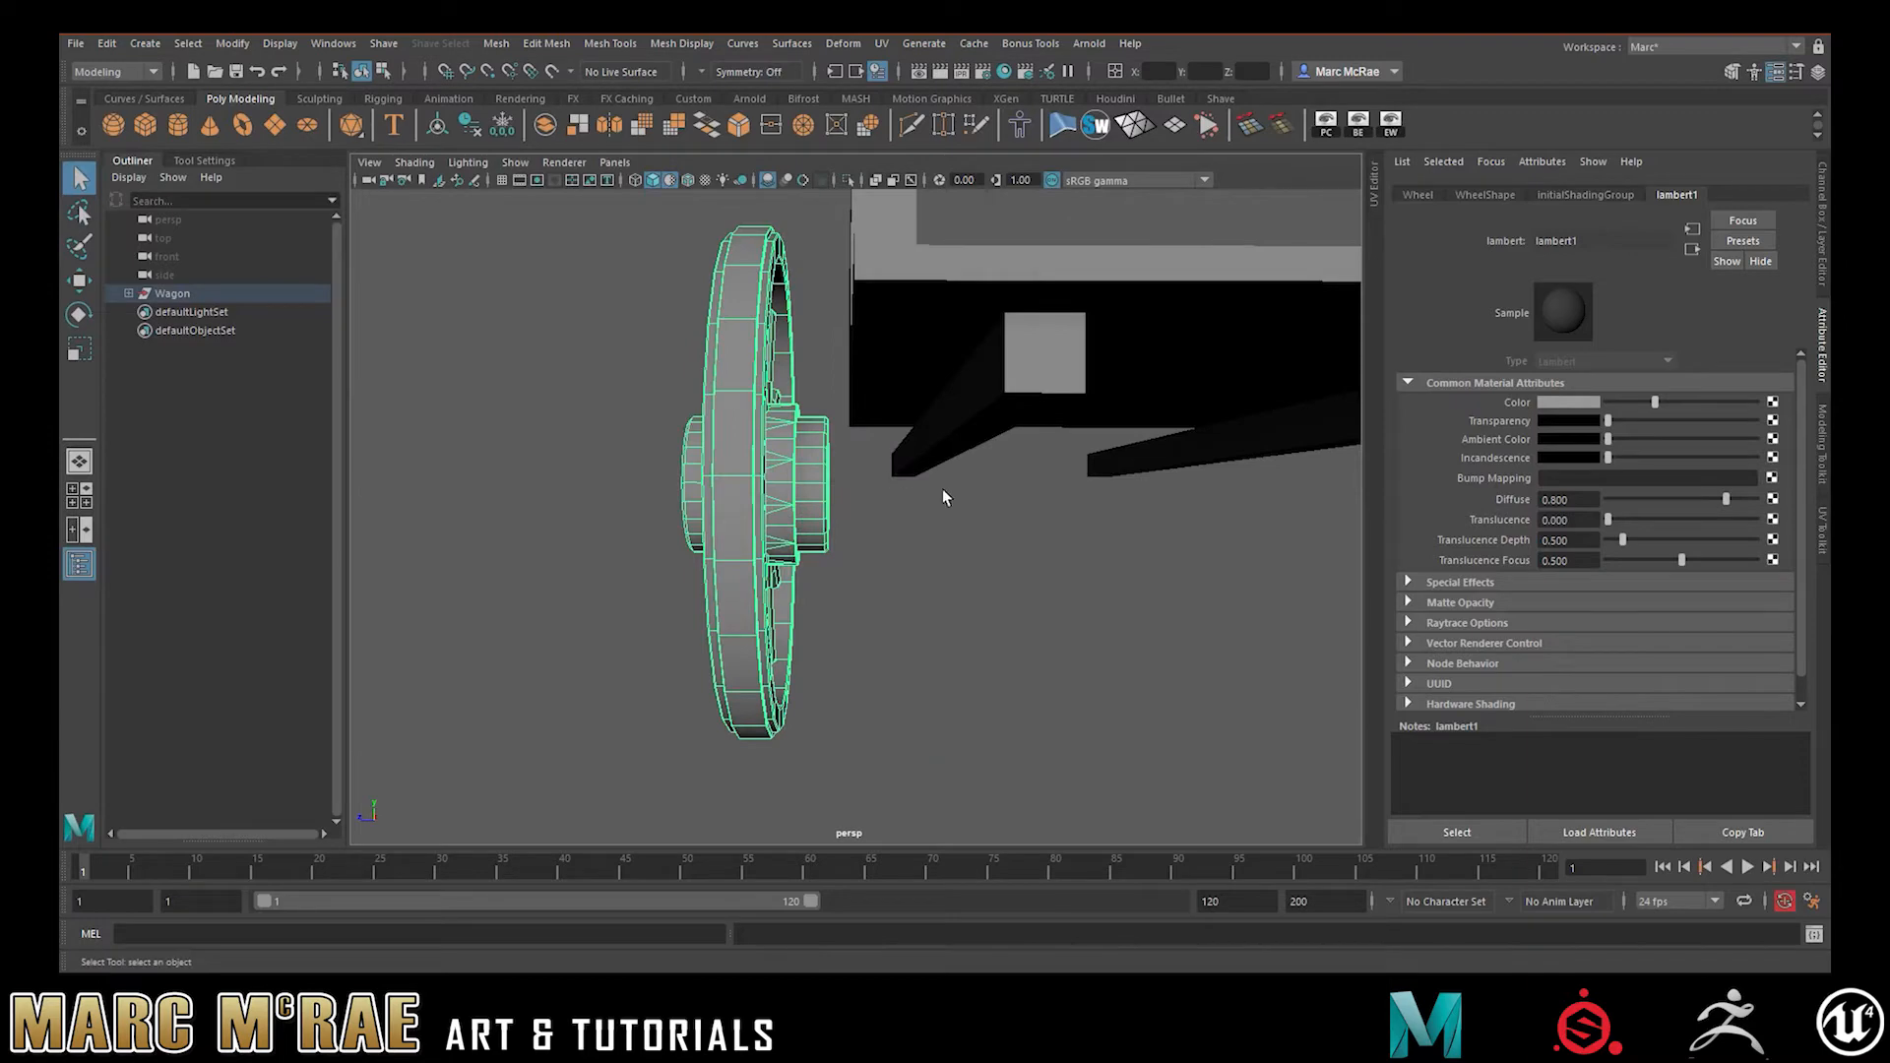
left_click_drag(1172, 498, 771, 495, "alt")
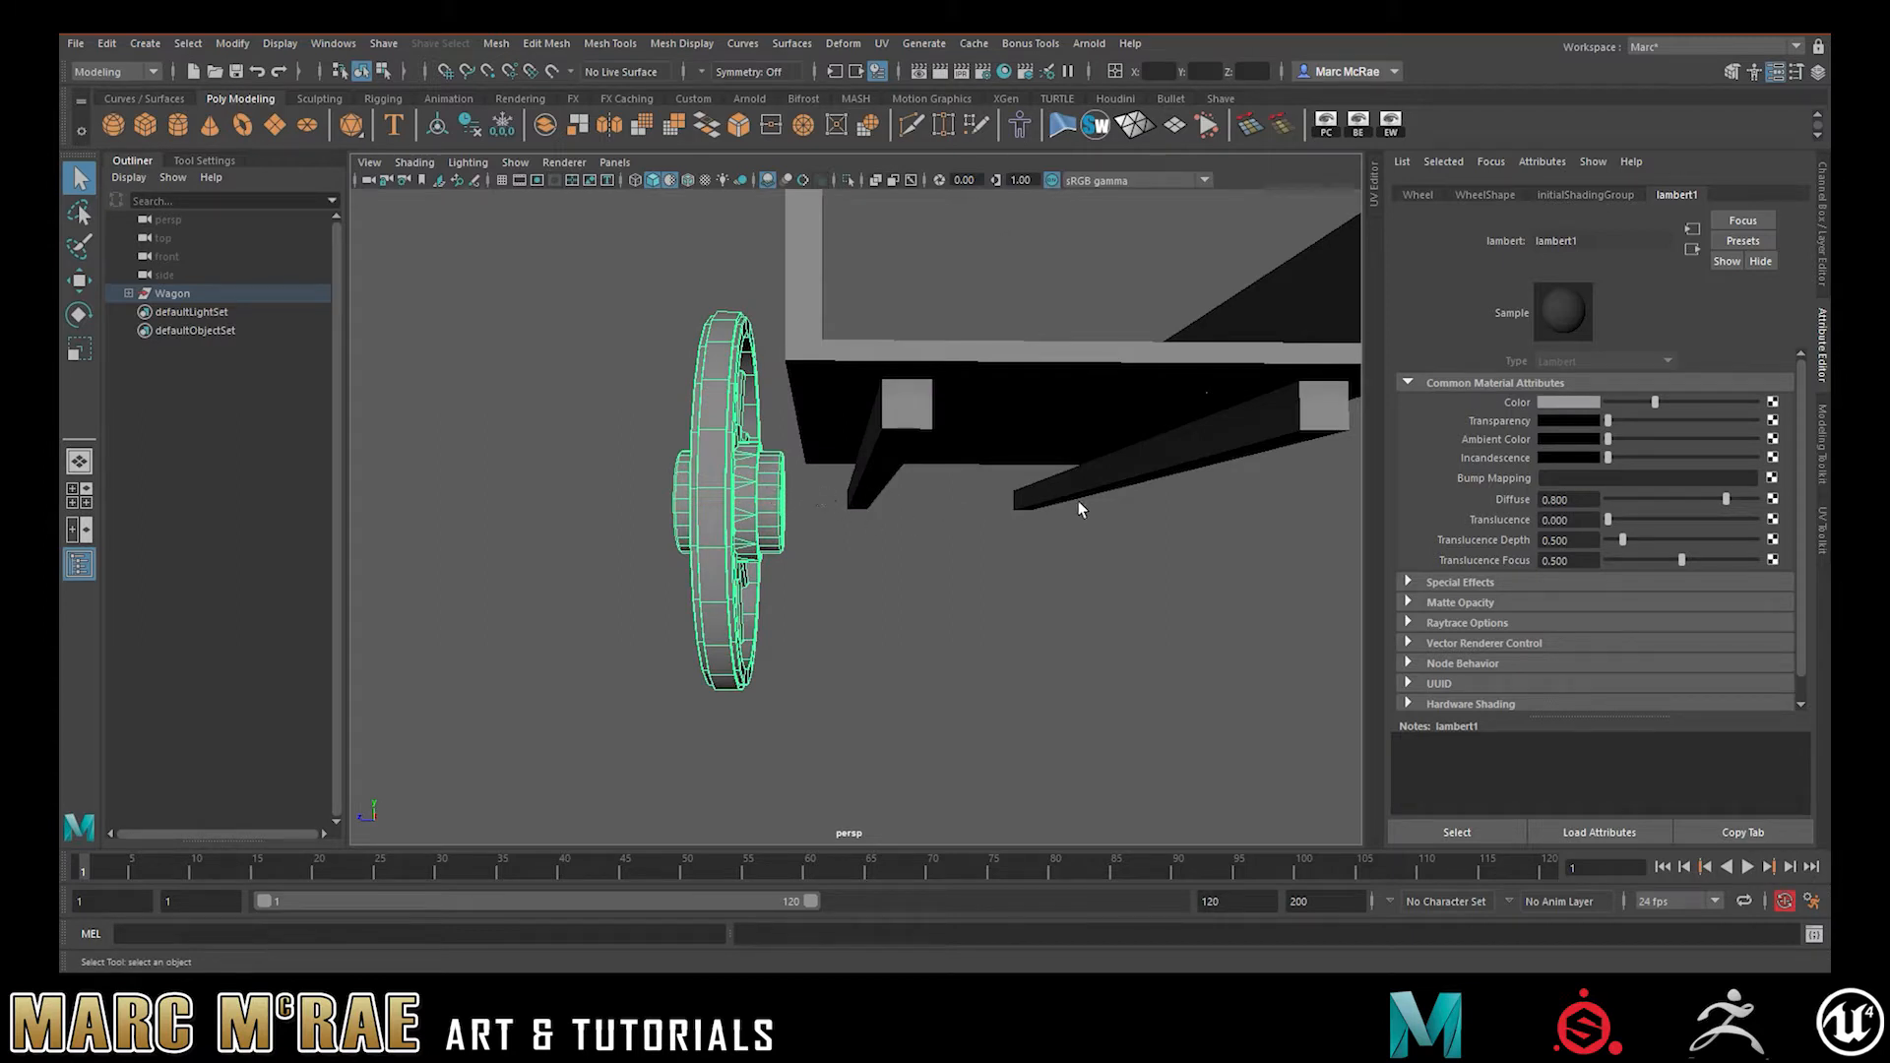
left_click_drag(830, 478, 862, 494, "alt")
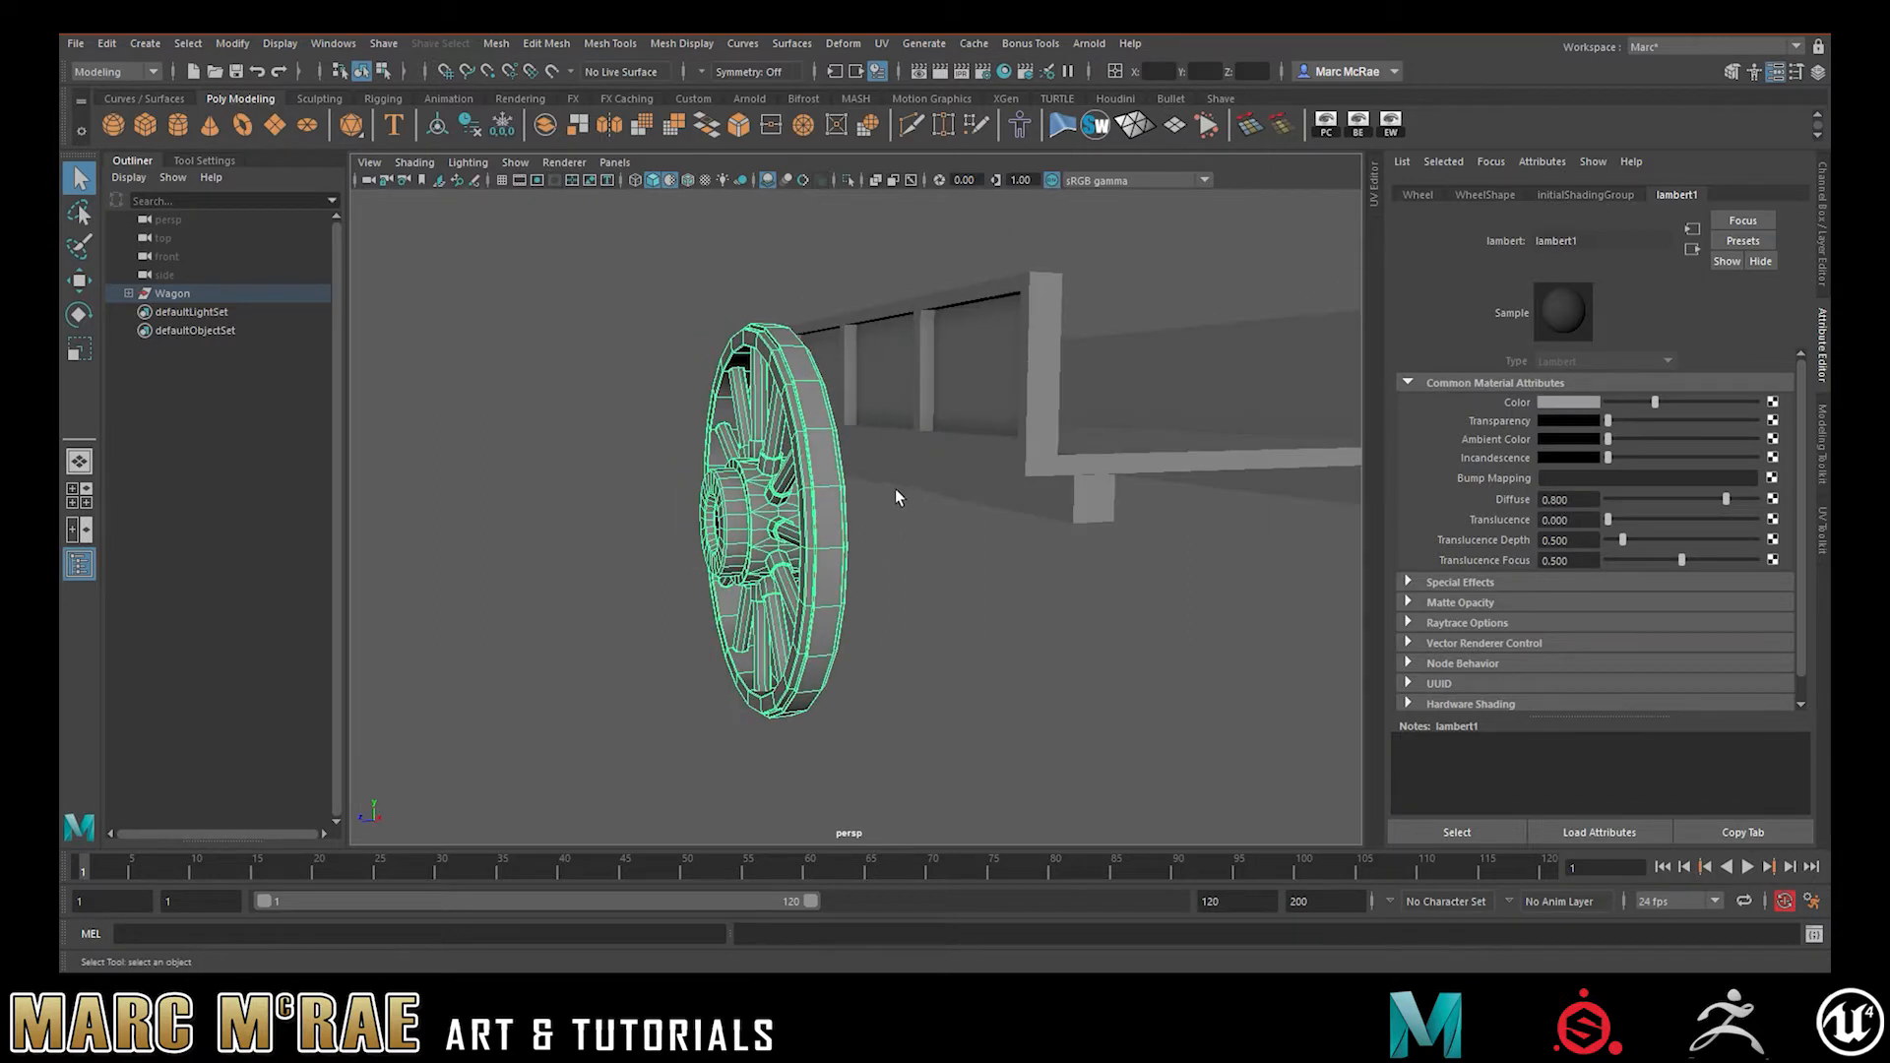
left_click_drag(863, 502, 756, 495, "alt")
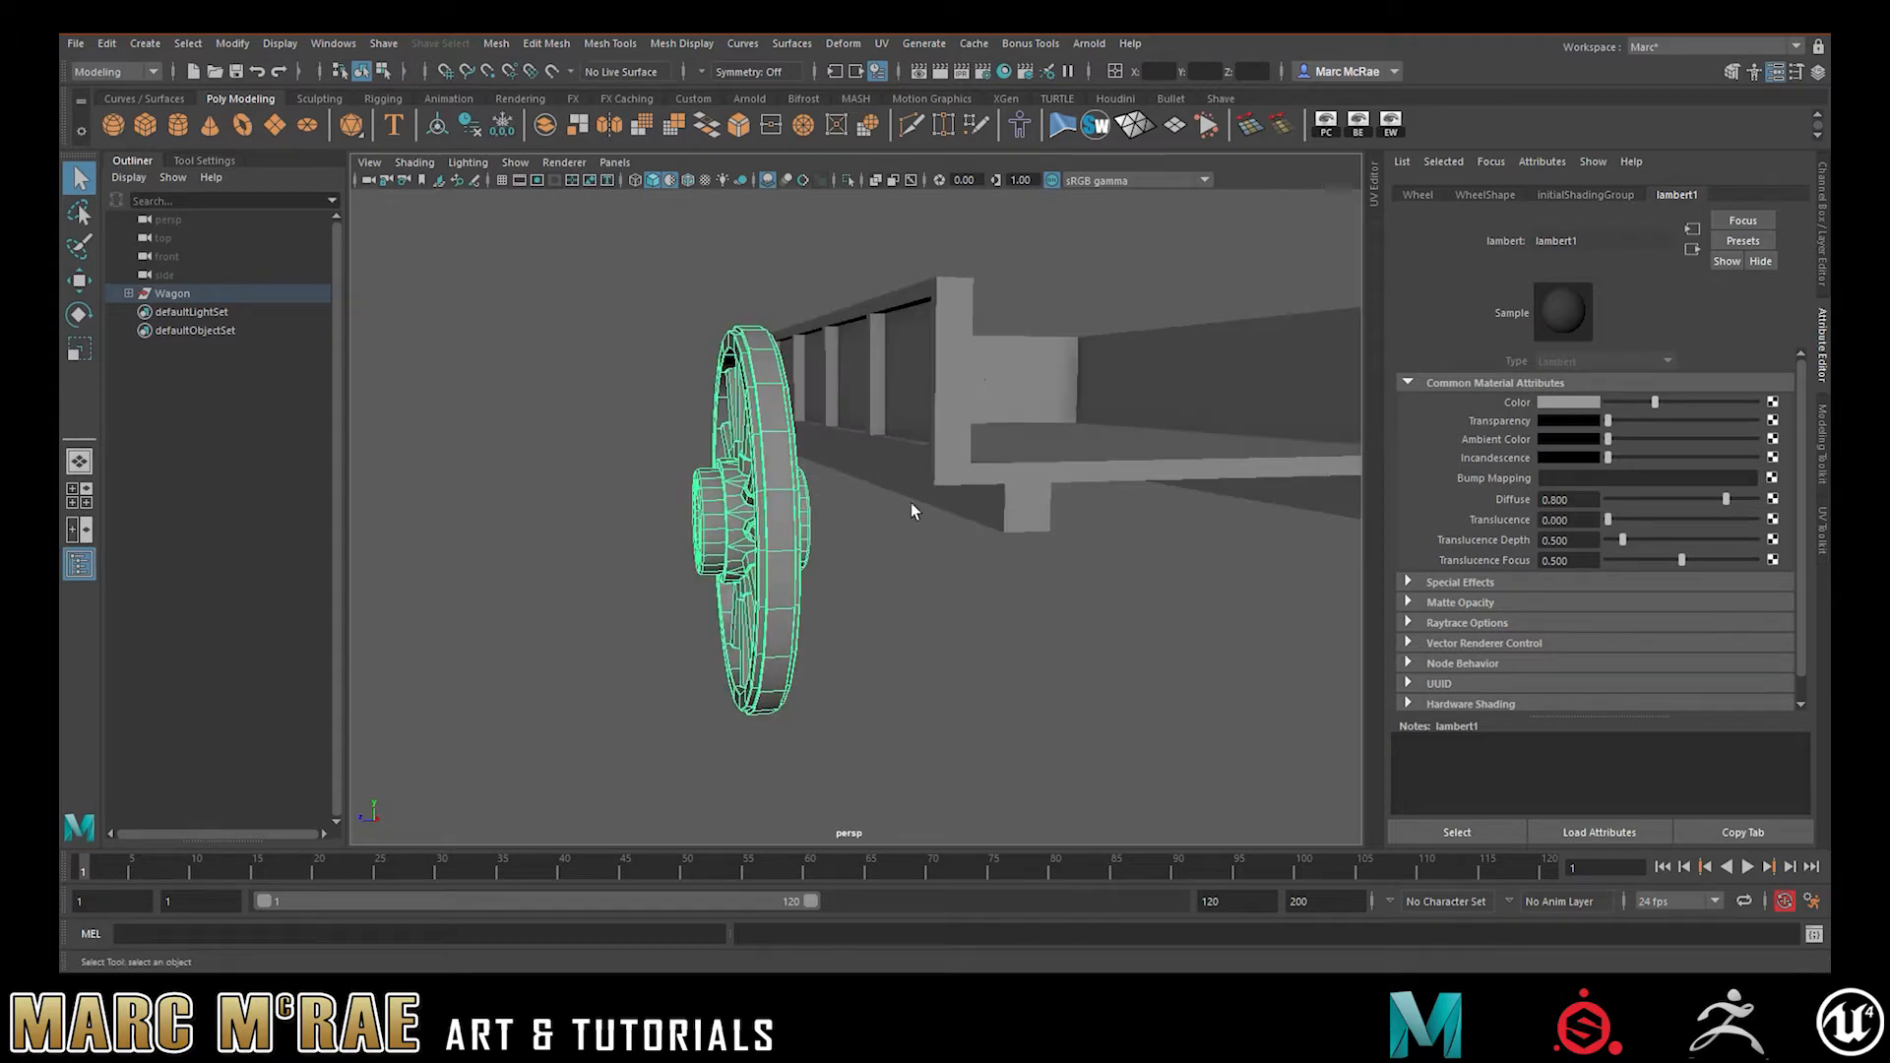
mouse_move(813, 506)
left_mouse_down("alt")
mouse_move(916, 515)
mouse_move(830, 521)
left_mouse_up("alt")
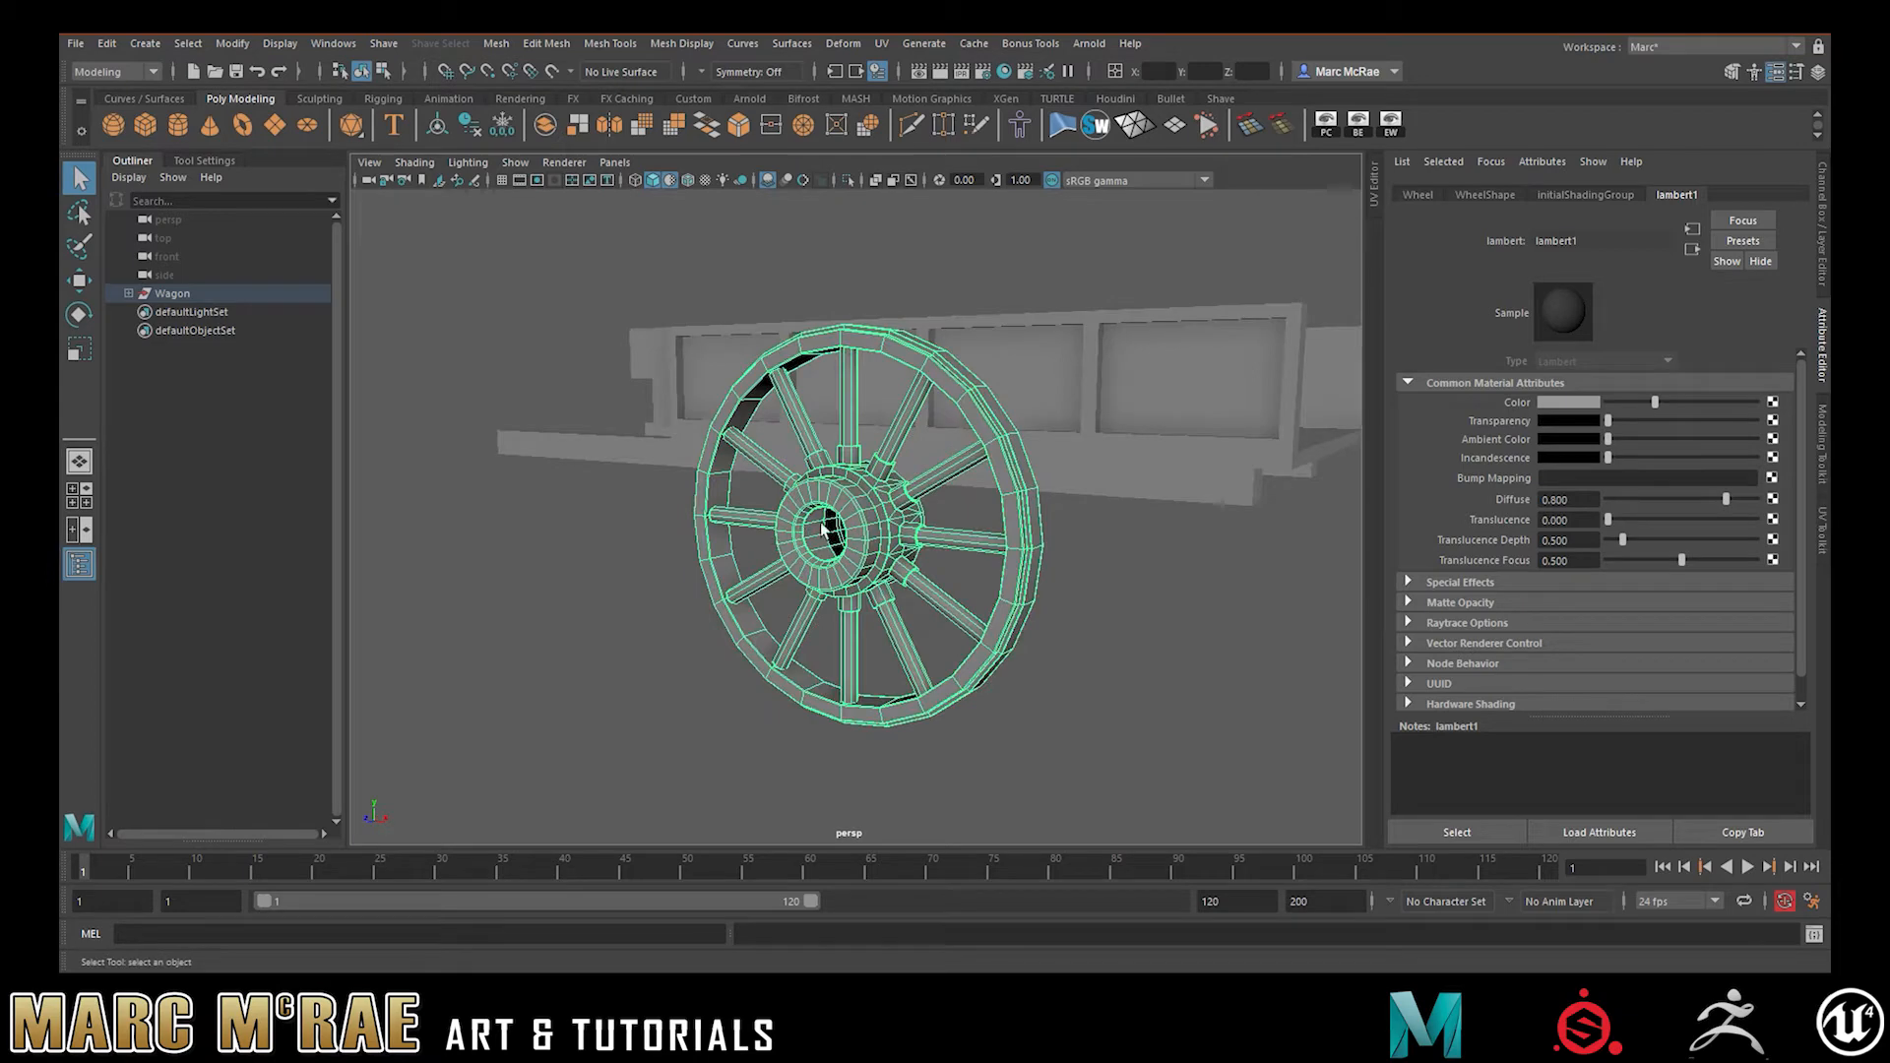
left_click_drag(813, 541, 877, 555, "alt")
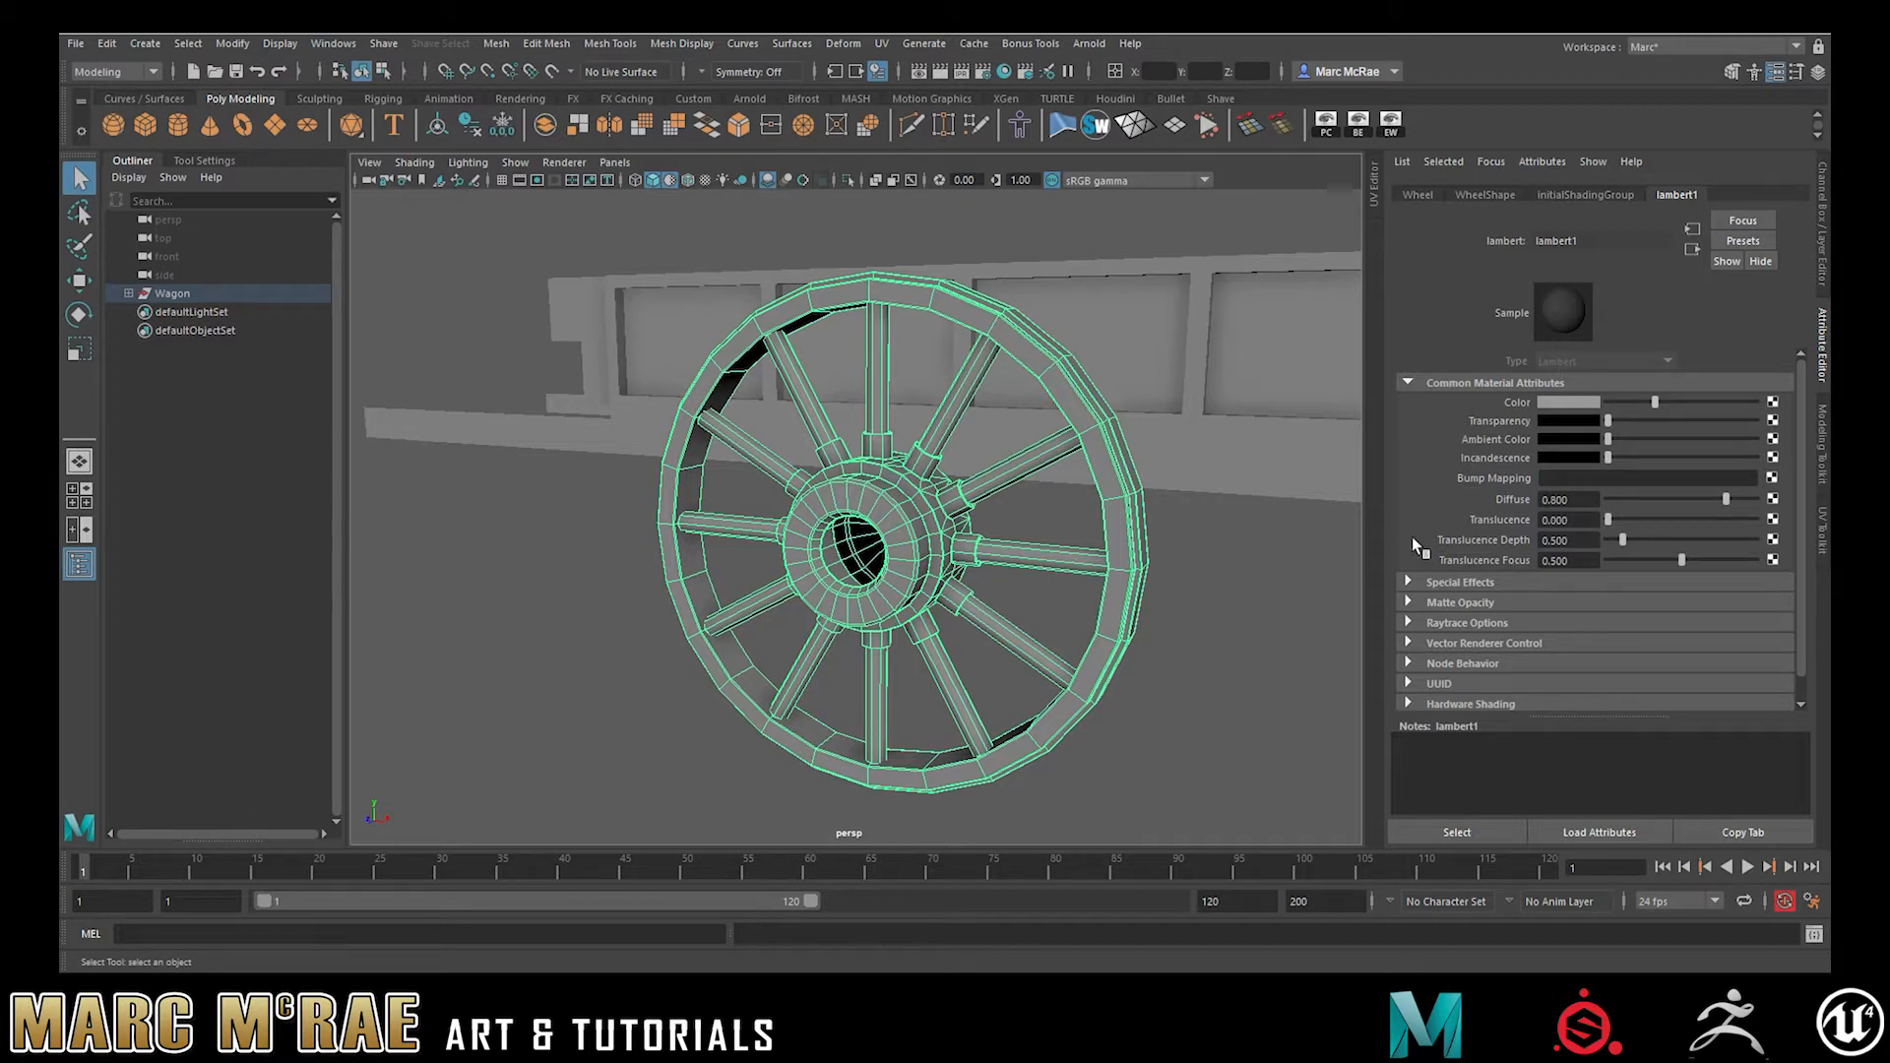
- Create a polygon cube, scale it up and move it next to the wheel's hub
left_click_drag(1194, 552, 1084, 535, "alt")
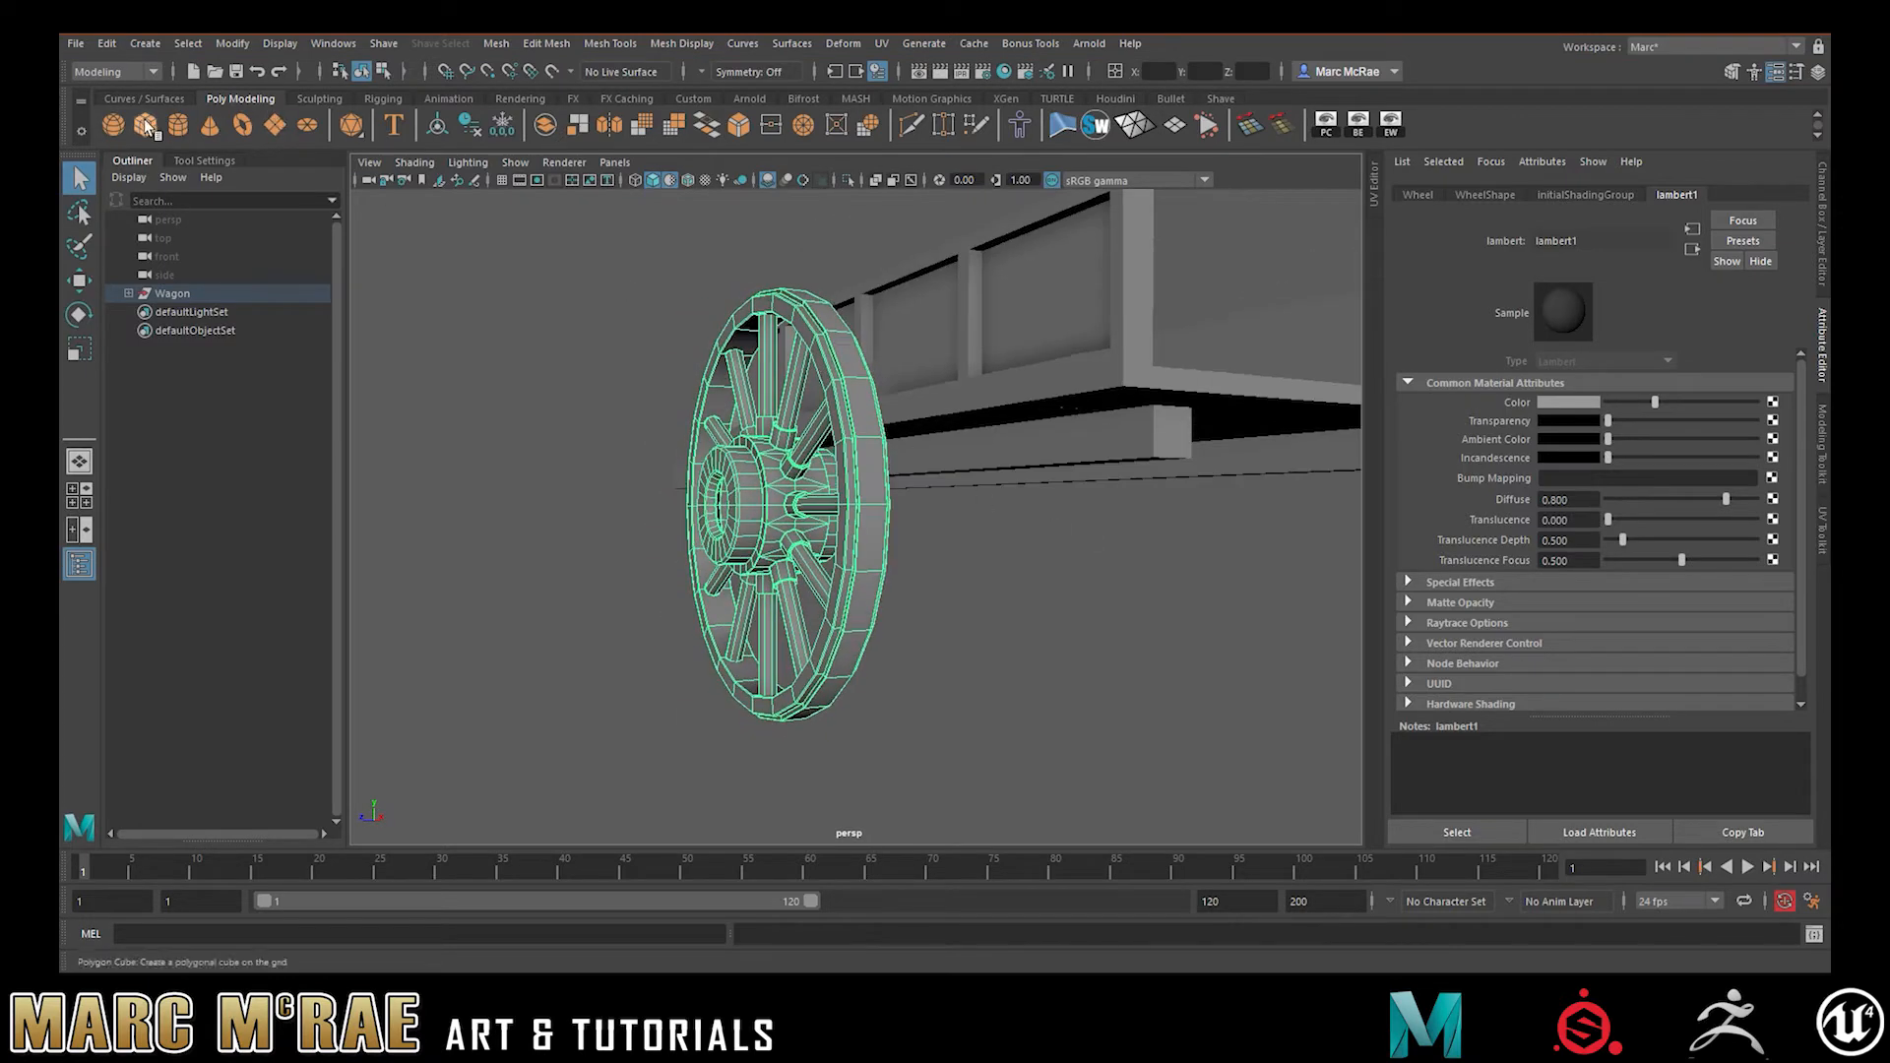
right_click_drag(1057, 595, 987, 597, "alt")
mouse_move(1035, 580)
left_mouse_down("alt")
mouse_move(1003, 584)
mouse_move(1019, 591)
left_mouse_up("alt")
key("w")
key("e")
key("r")
left_click_drag(1024, 552, 734, 507)
key("w")
left_click_drag(733, 507, 926, 532, "alt")
left_click_drag(1008, 427, 819, 534)
key("f")
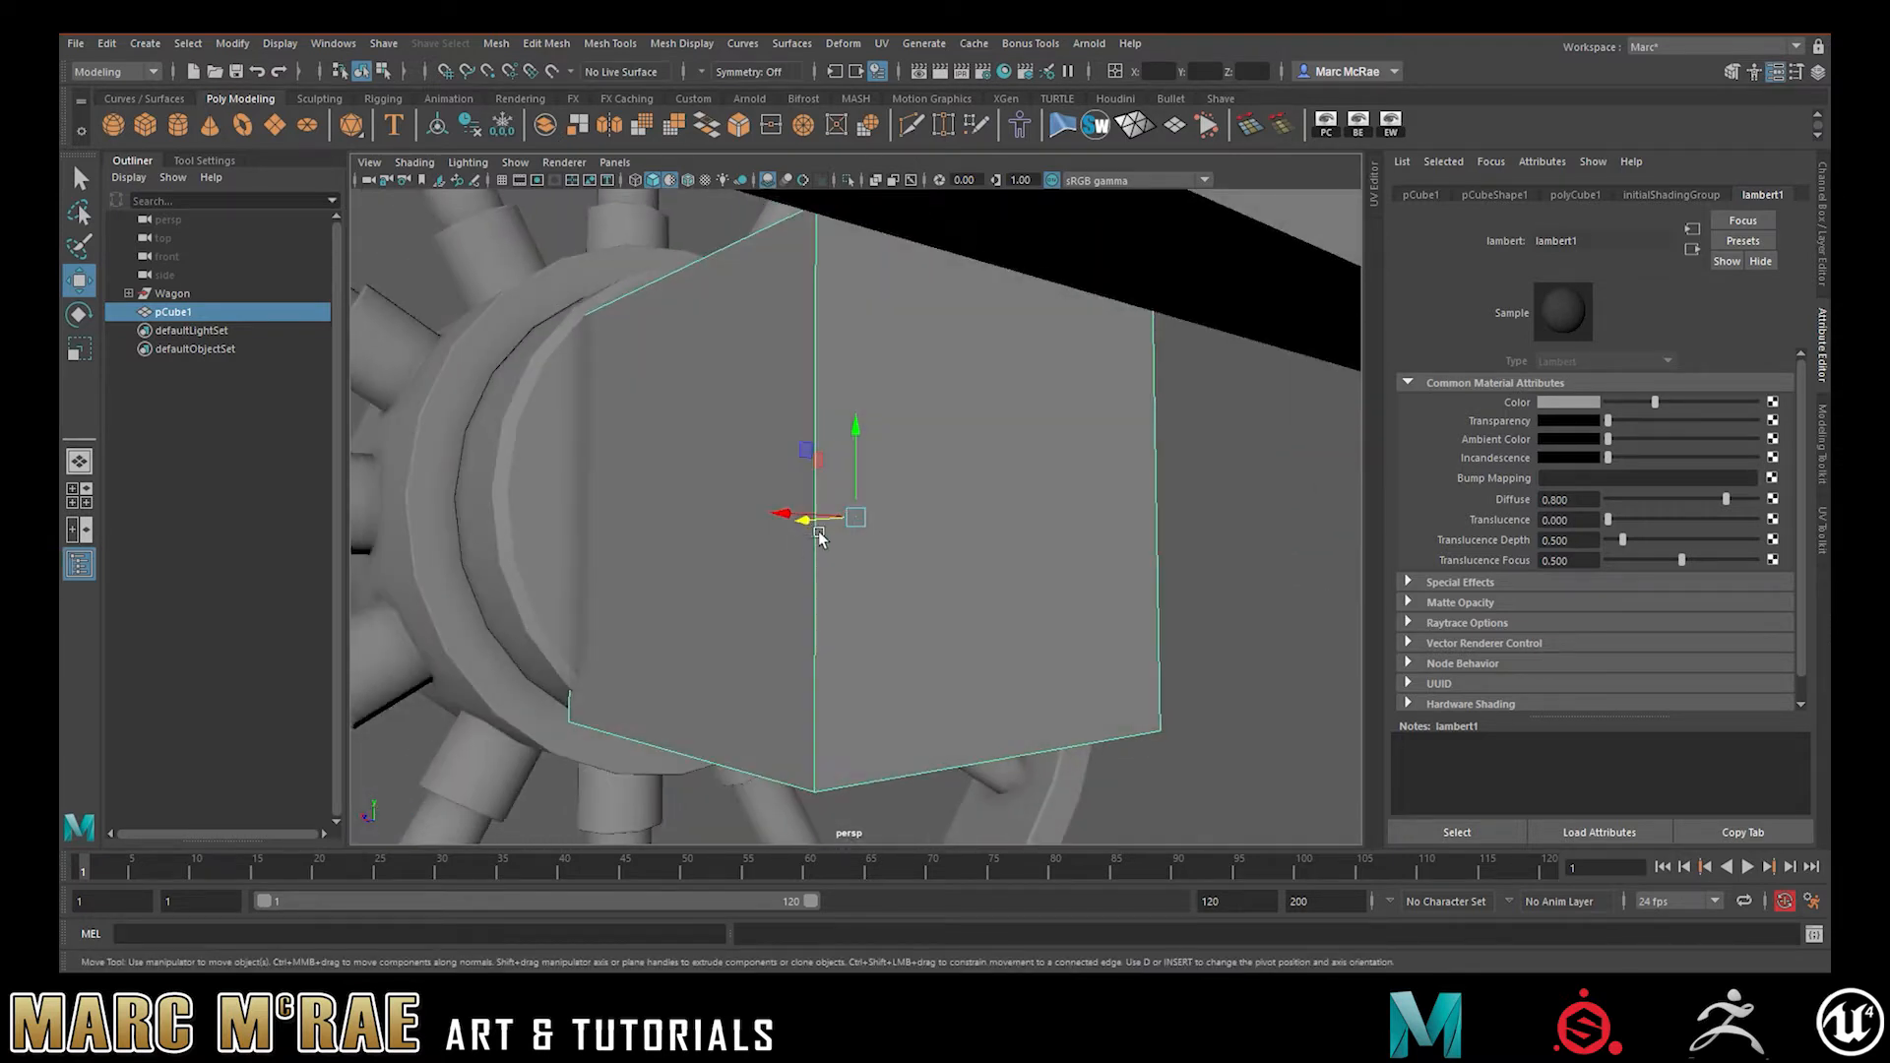
middle_click_drag(819, 534, 970, 565, "alt")
left_click_drag(963, 516, 891, 545)
key("ctrl+z")
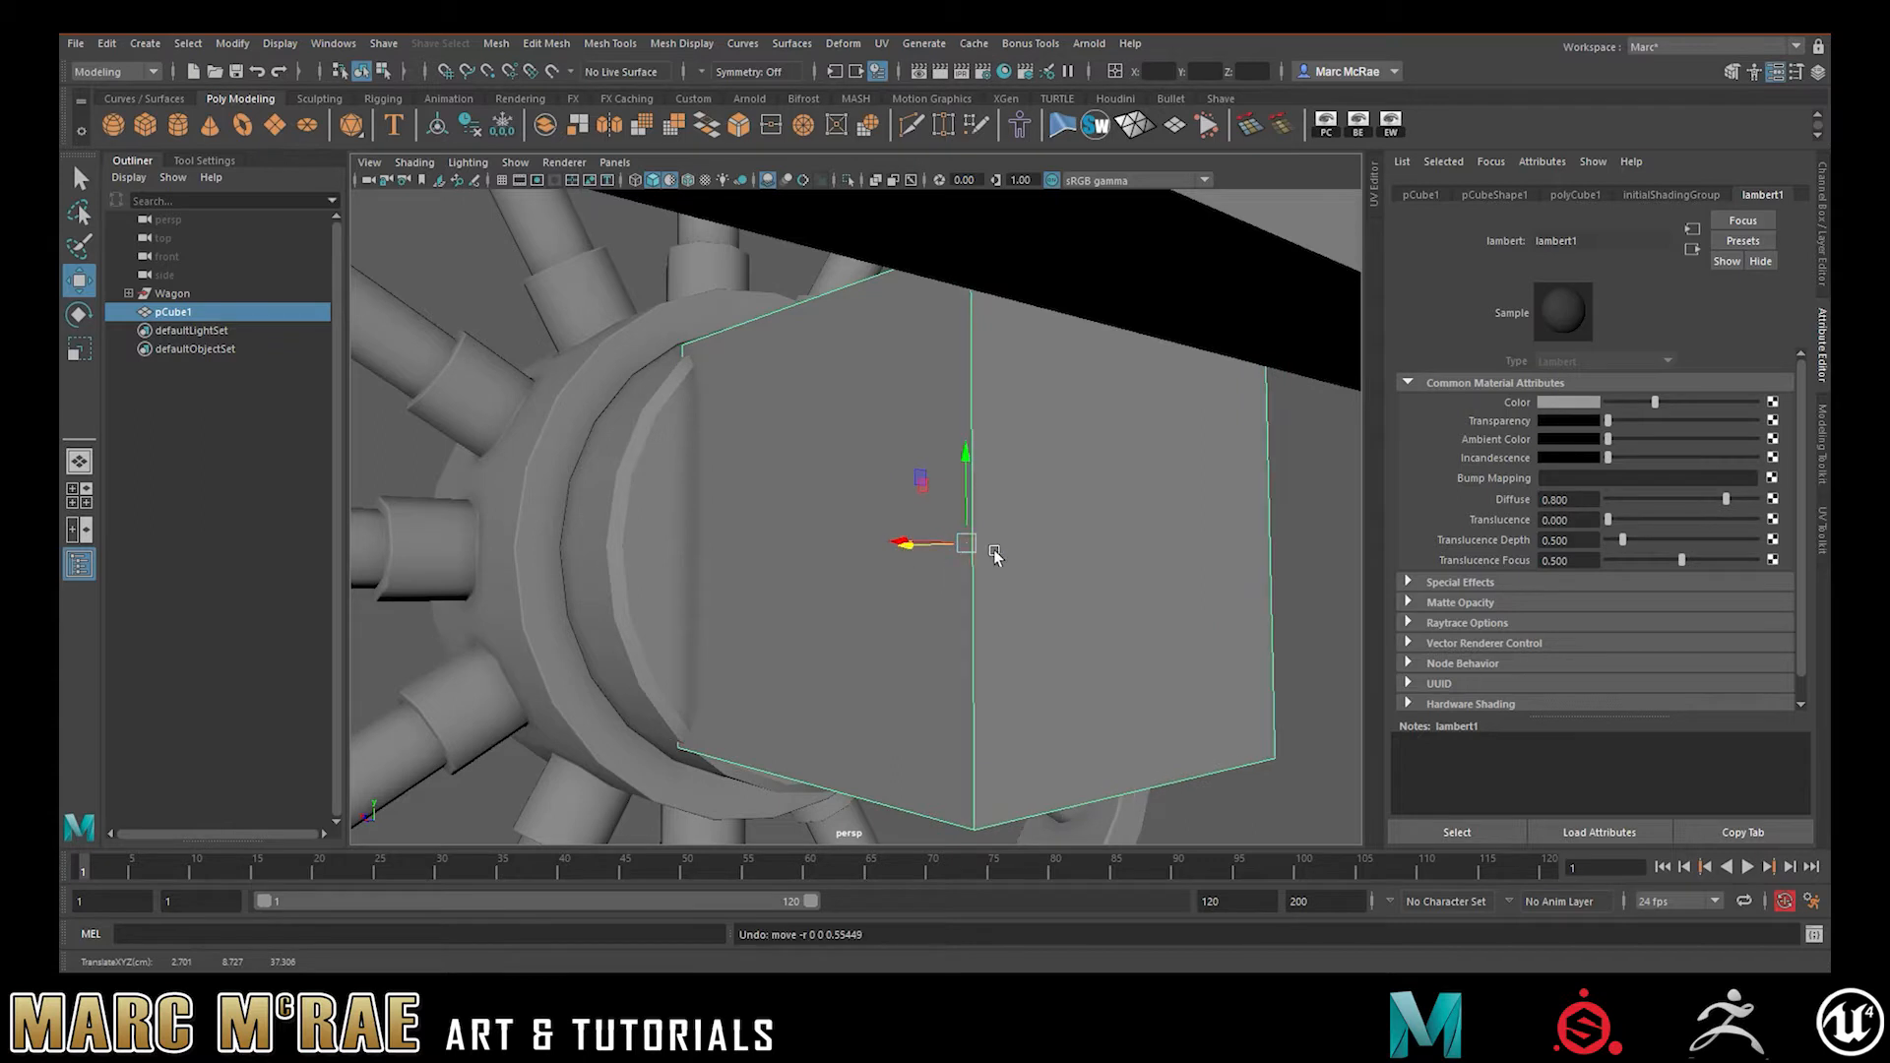
- Move the cube along Z away from the wheel hub, toward the middle of the wagon
right_click_drag(1080, 553, 1010, 549, "alt")
left_click_drag(1011, 551, 971, 523, "alt")
key("r")
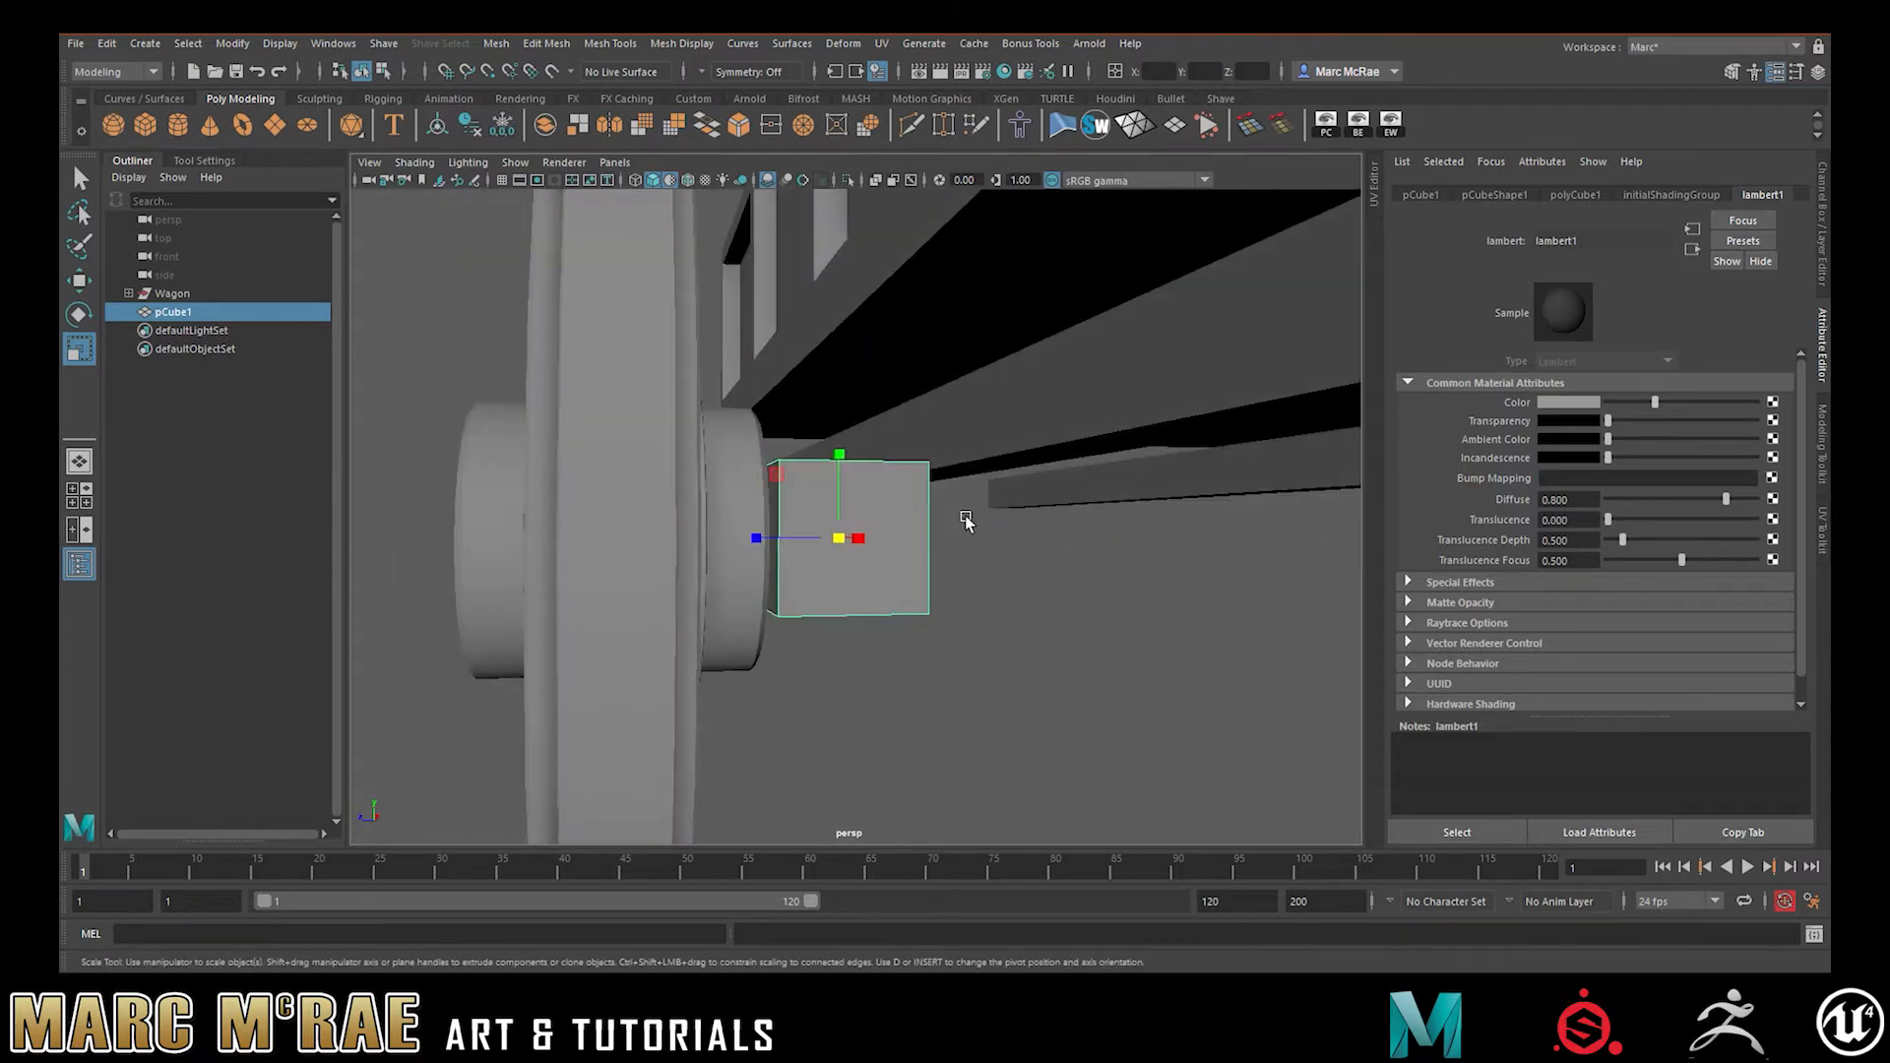
key("w")
left_click_drag(788, 542, 842, 561, "alt")
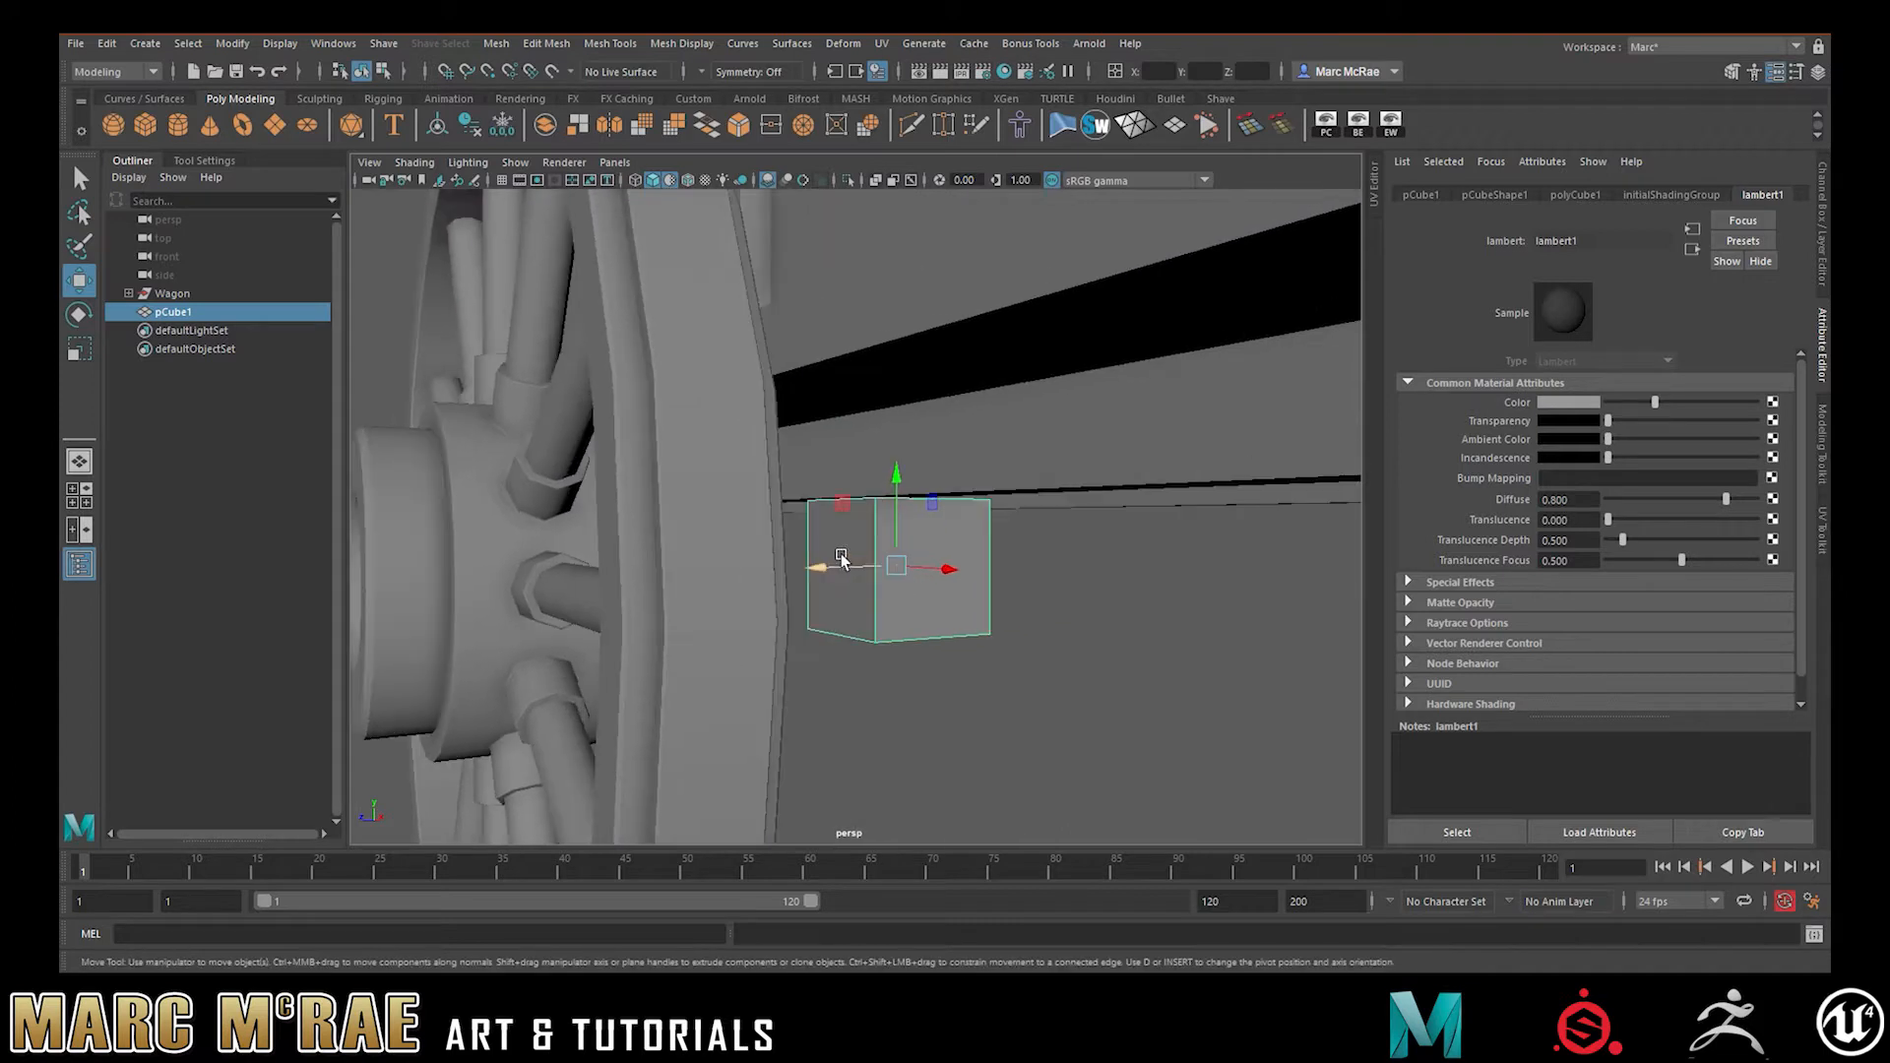
- Set the cube's width, height and depth subdivisions to 2
right_click_drag(842, 562, 1304, 574, "alt")
left_click_drag(1069, 556, 1025, 523, "alt")
middle_click_drag(1025, 523, 998, 396, "alt")
right_click_drag(1008, 471, 980, 474, "alt")
left_click(1573, 194)
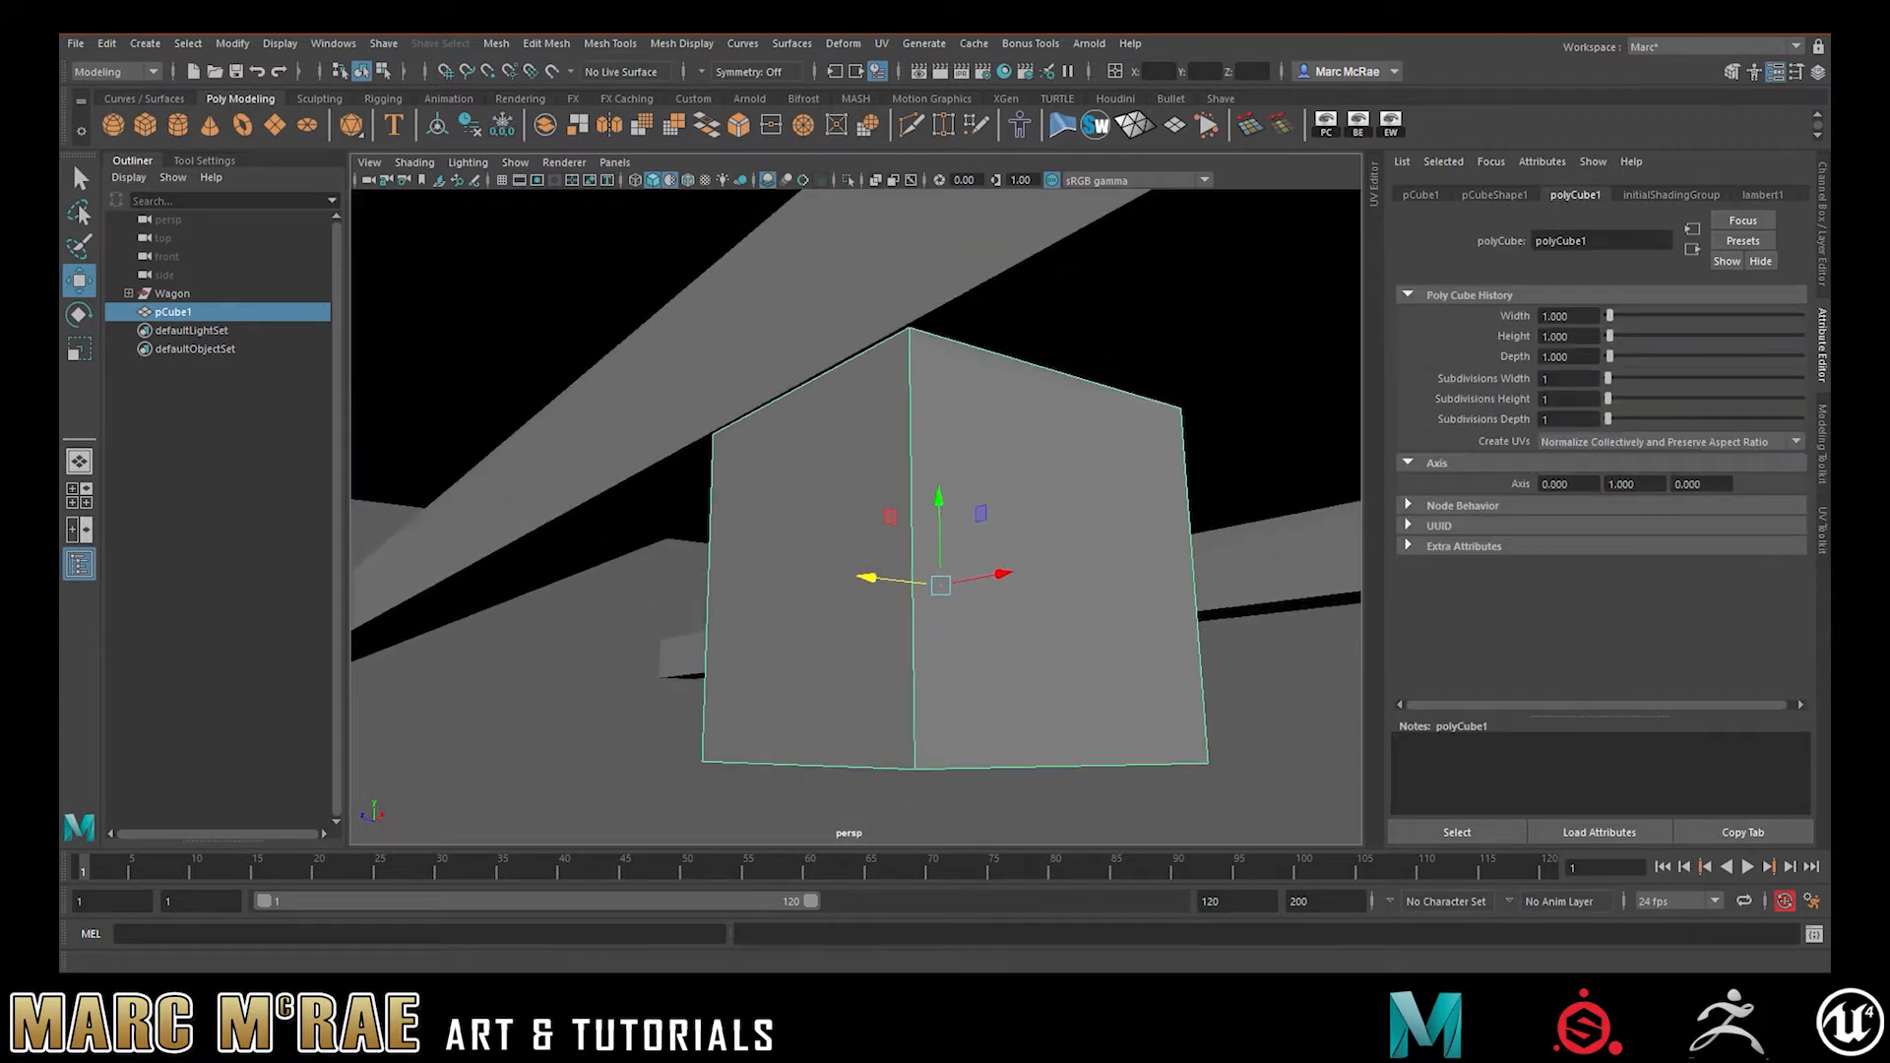
left_click(1555, 384)
left_click(1563, 418)
left_click(1553, 382)
type("2")
key("Tab")
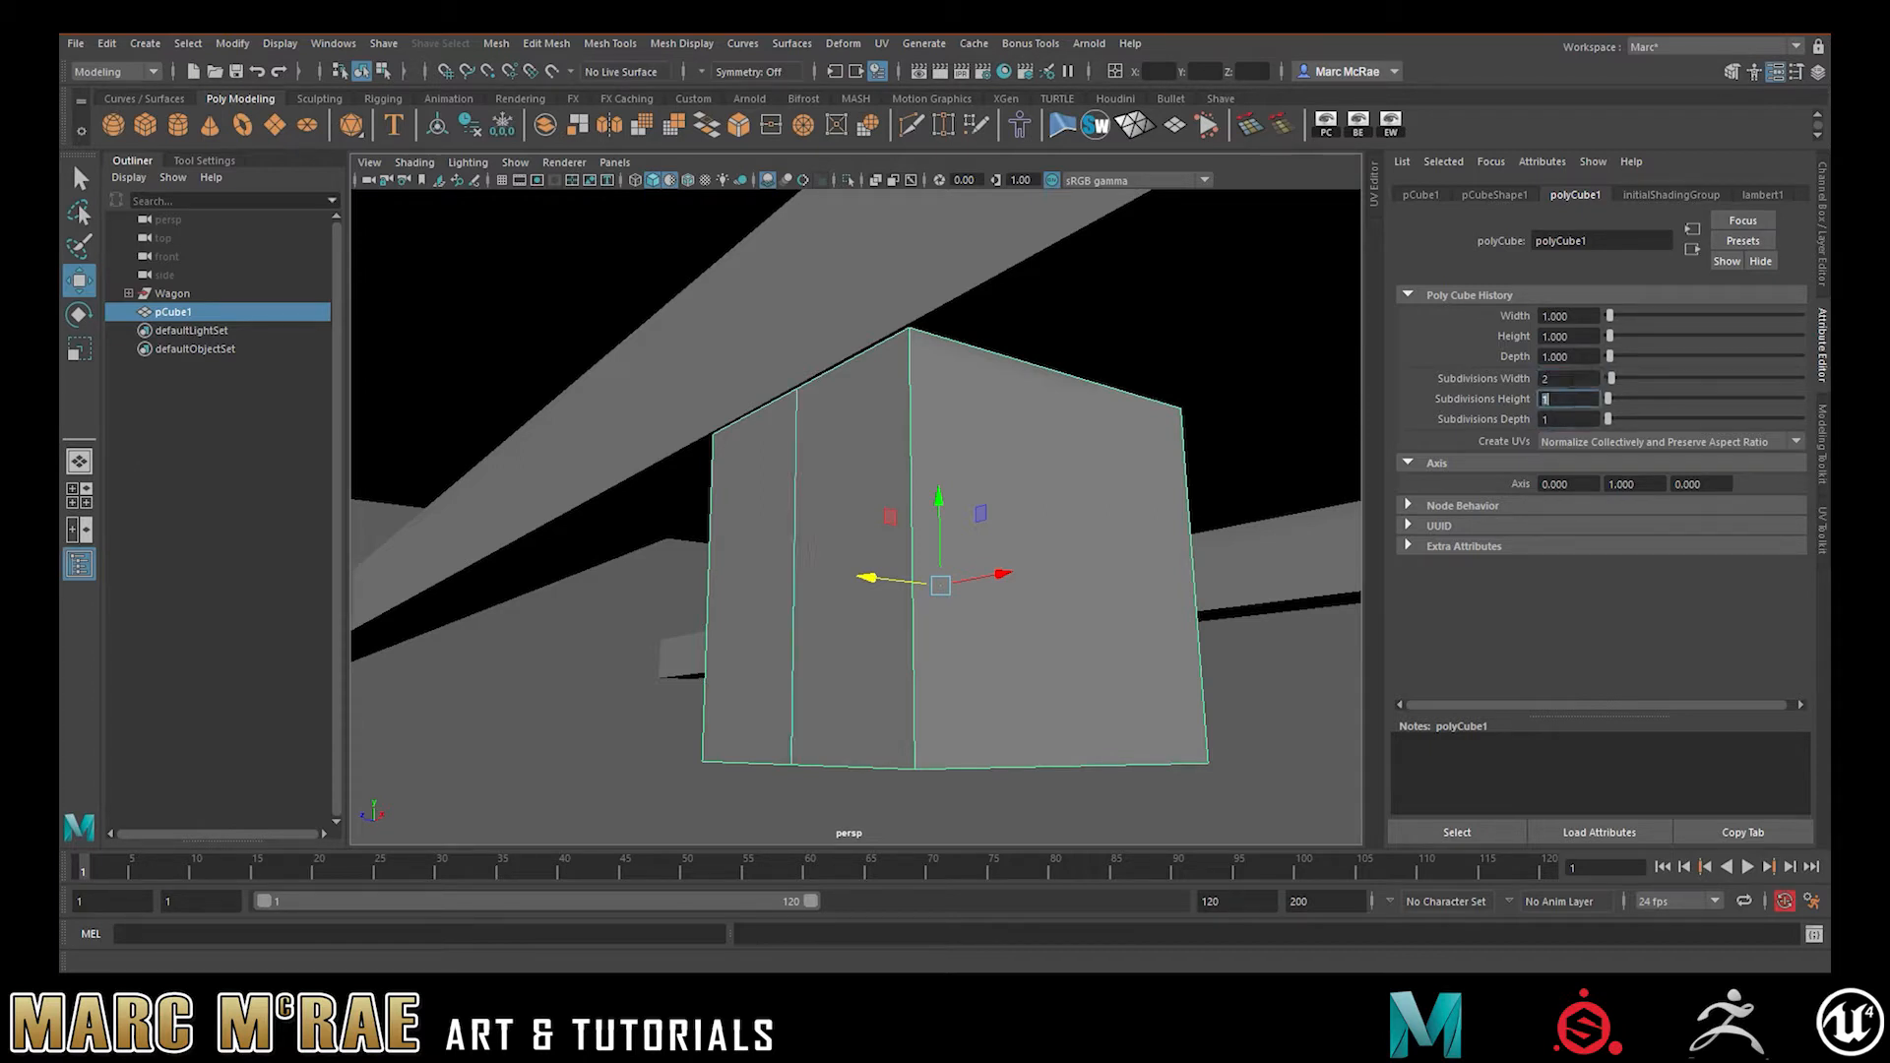
key("Tab")
type("2")
key("Return")
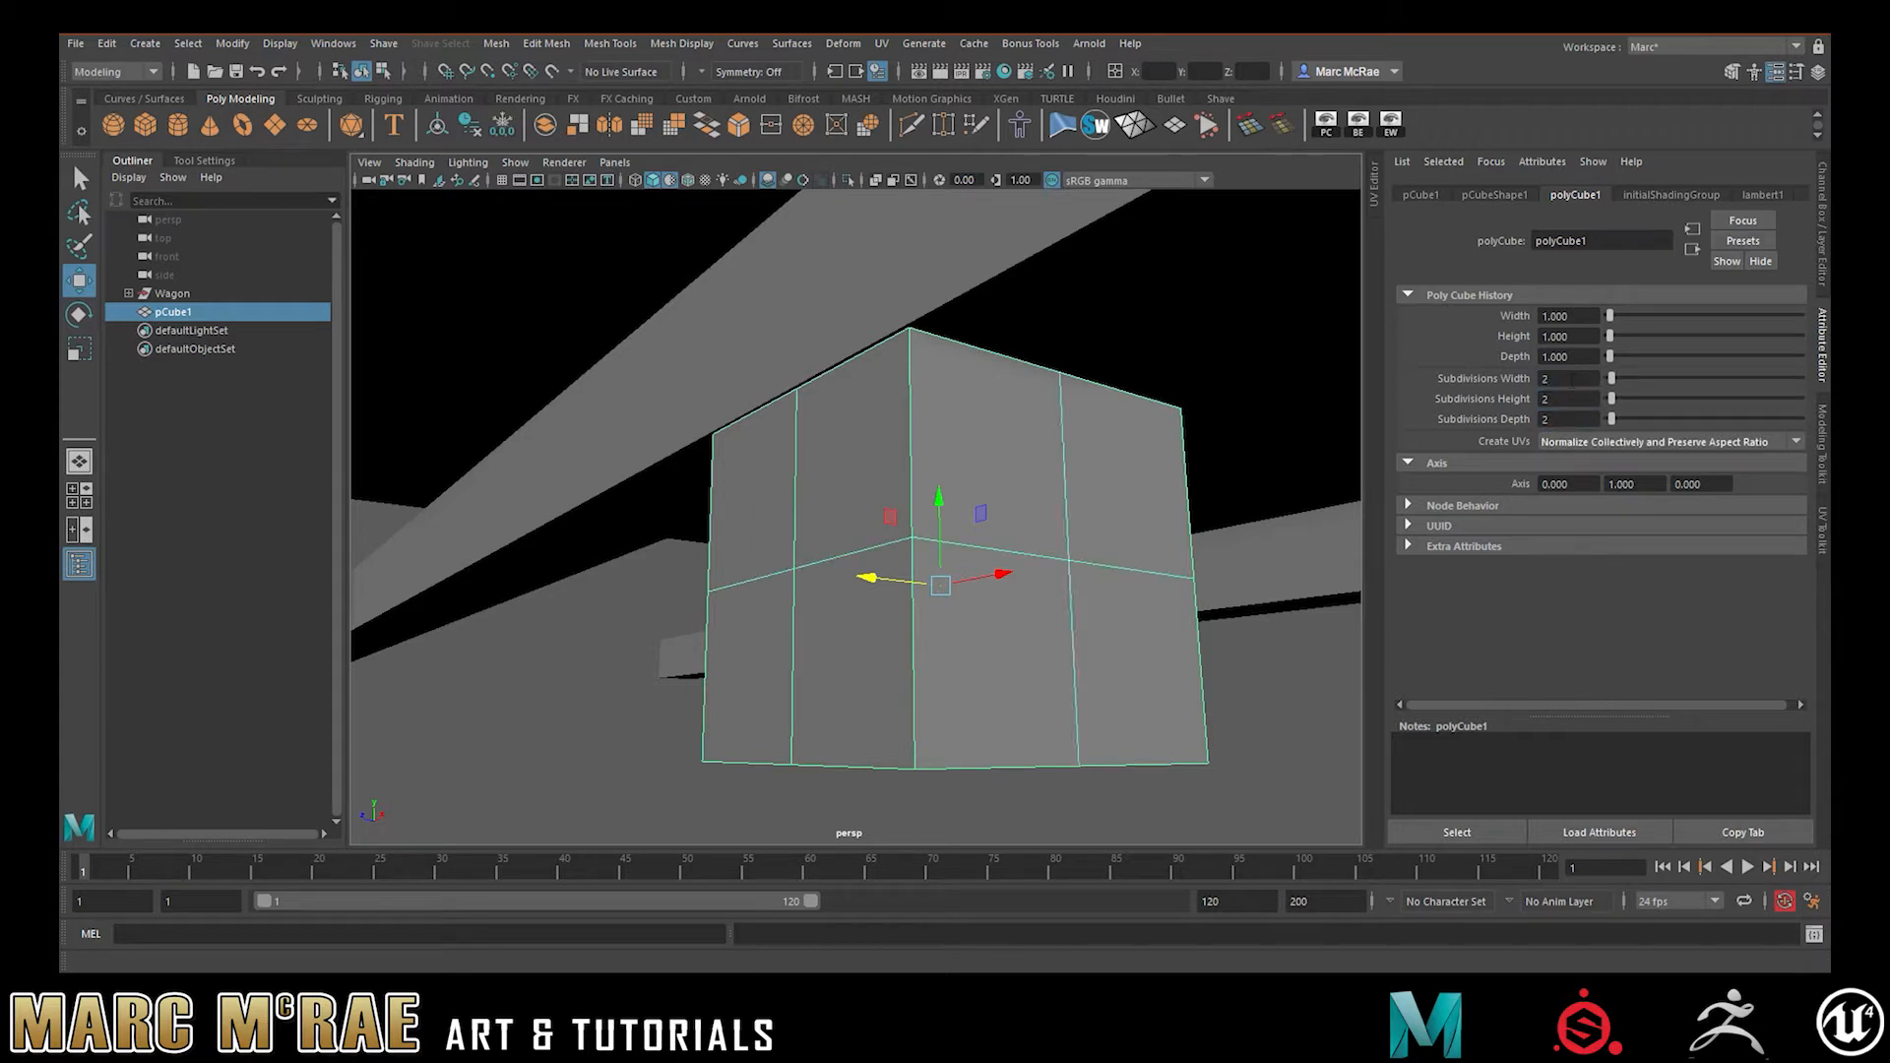
left_click(962, 810)
left_click(837, 581)
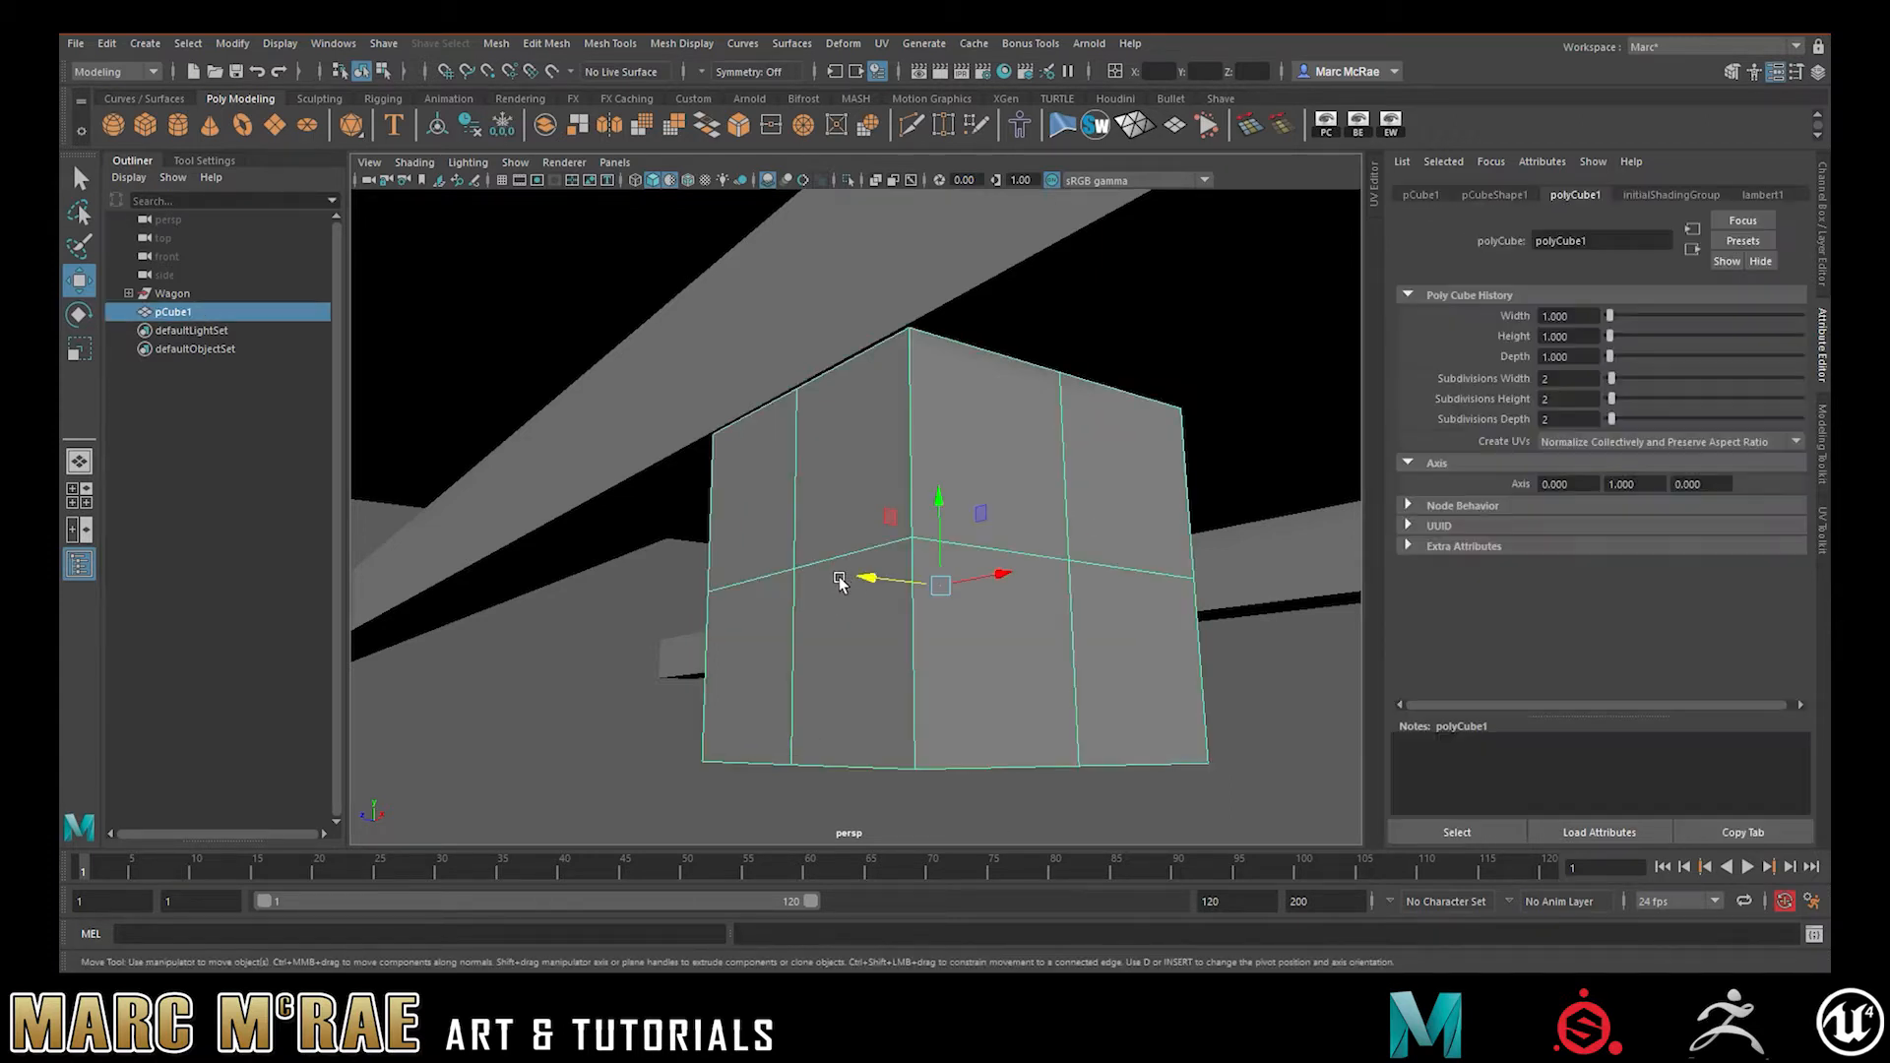
key("v")
left_click_drag(947, 590, 811, 580)
key("ctrl+z")
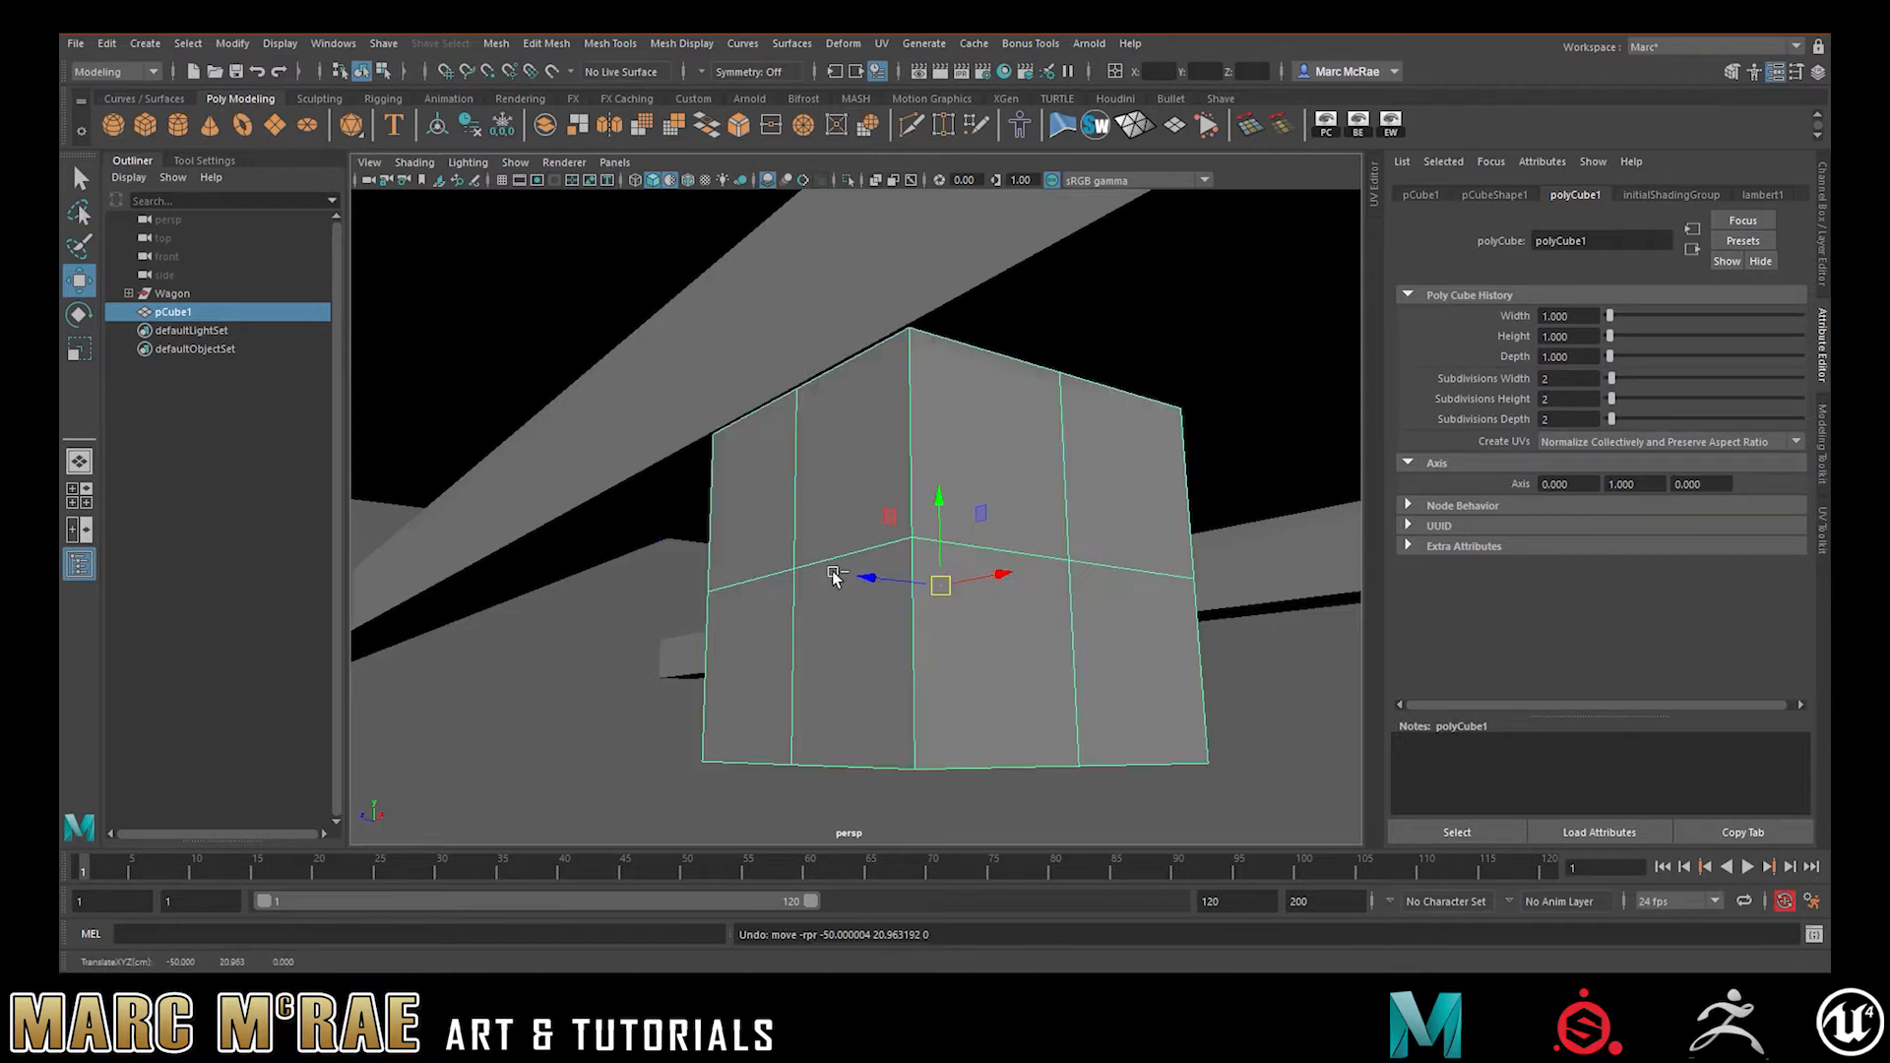
- Snap the cube's pivot to the centre vertex of the face that points toward the wheel hub
key("d")
key("v")
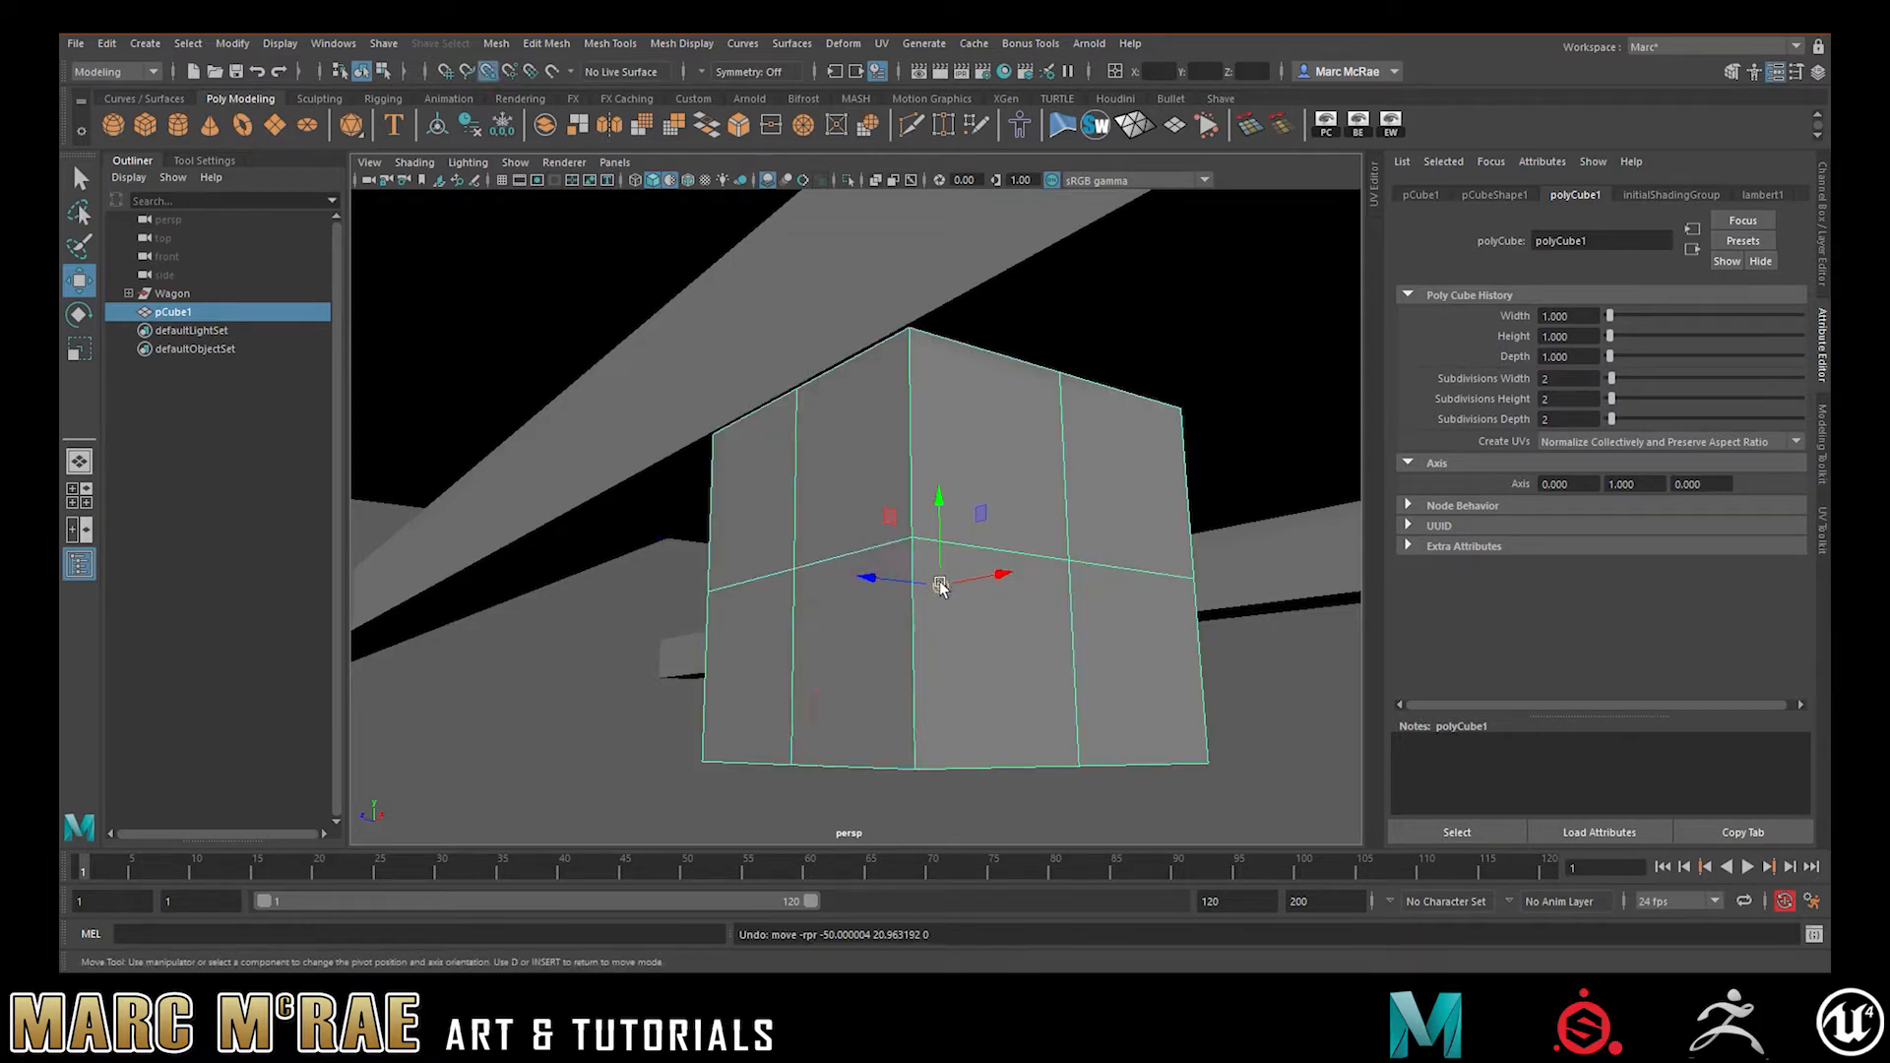
left_click_drag(943, 586, 794, 569)
left_click(859, 552)
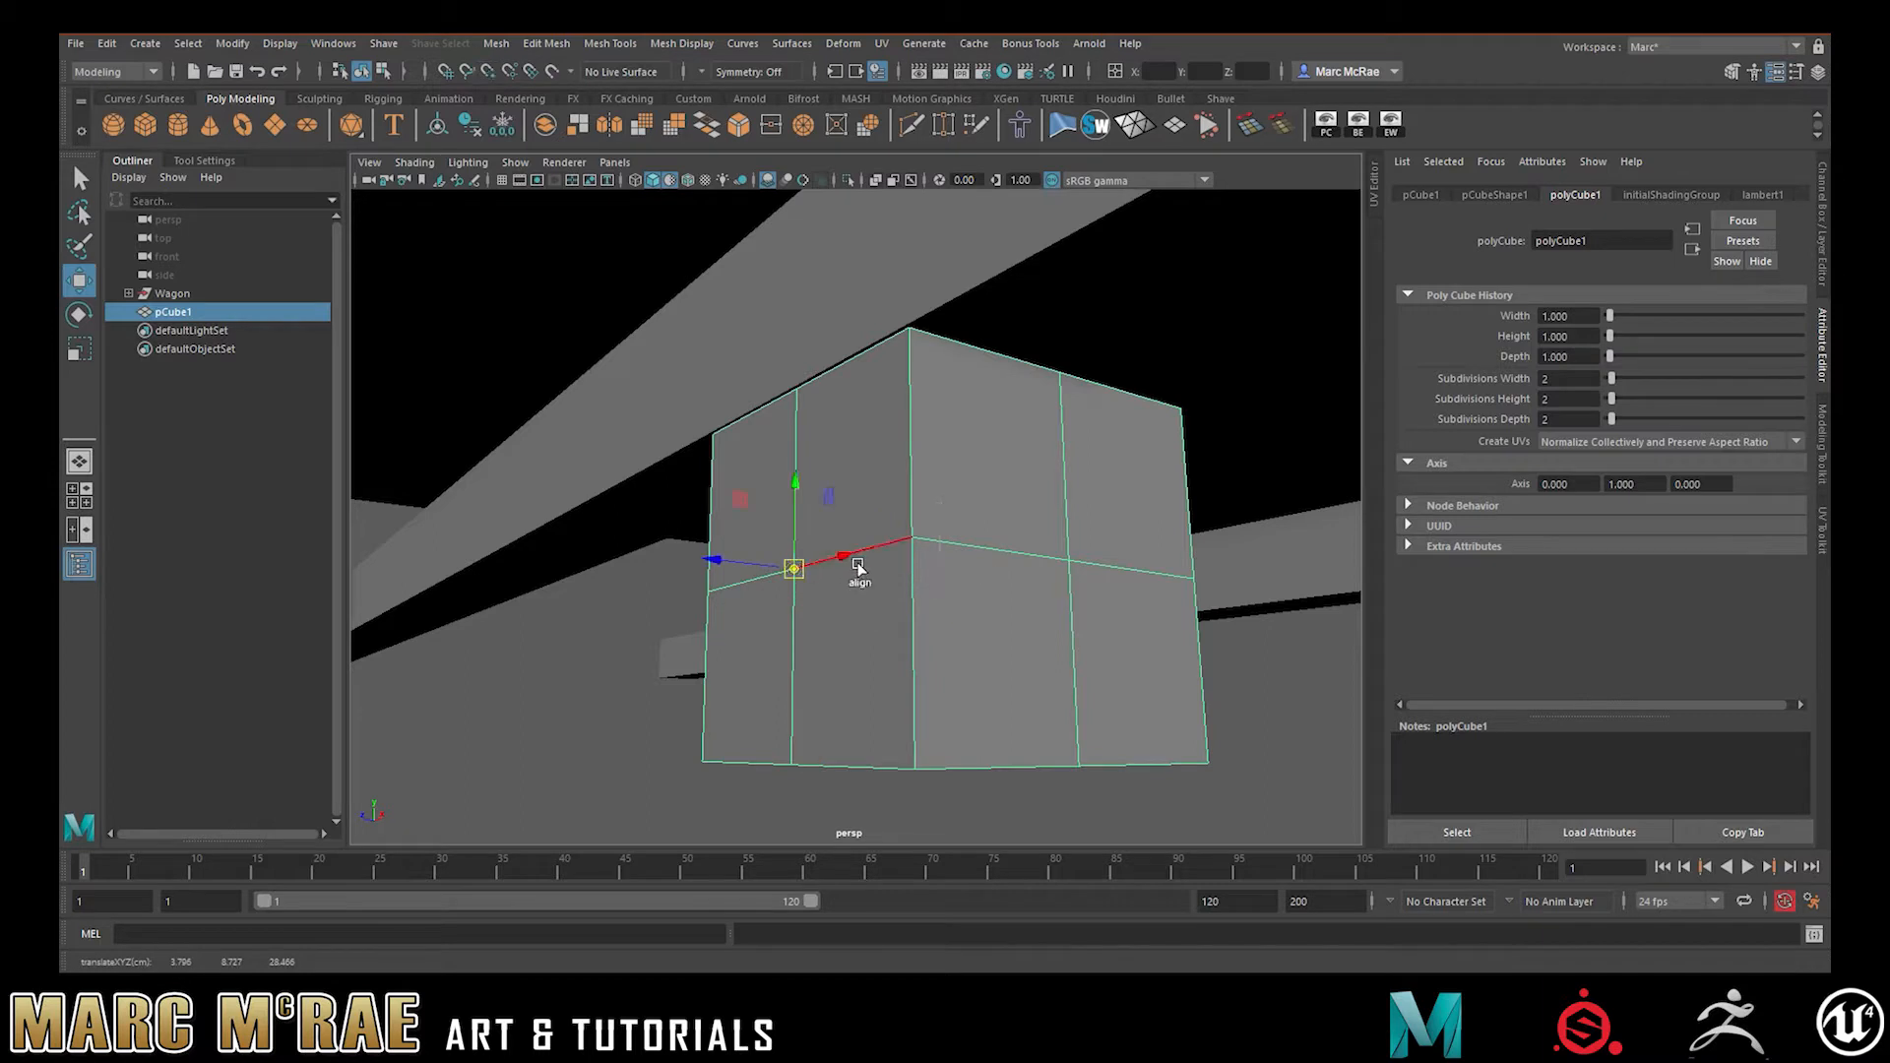
left_click_drag(950, 594, 675, 541, "alt")
key("ctrl+z")
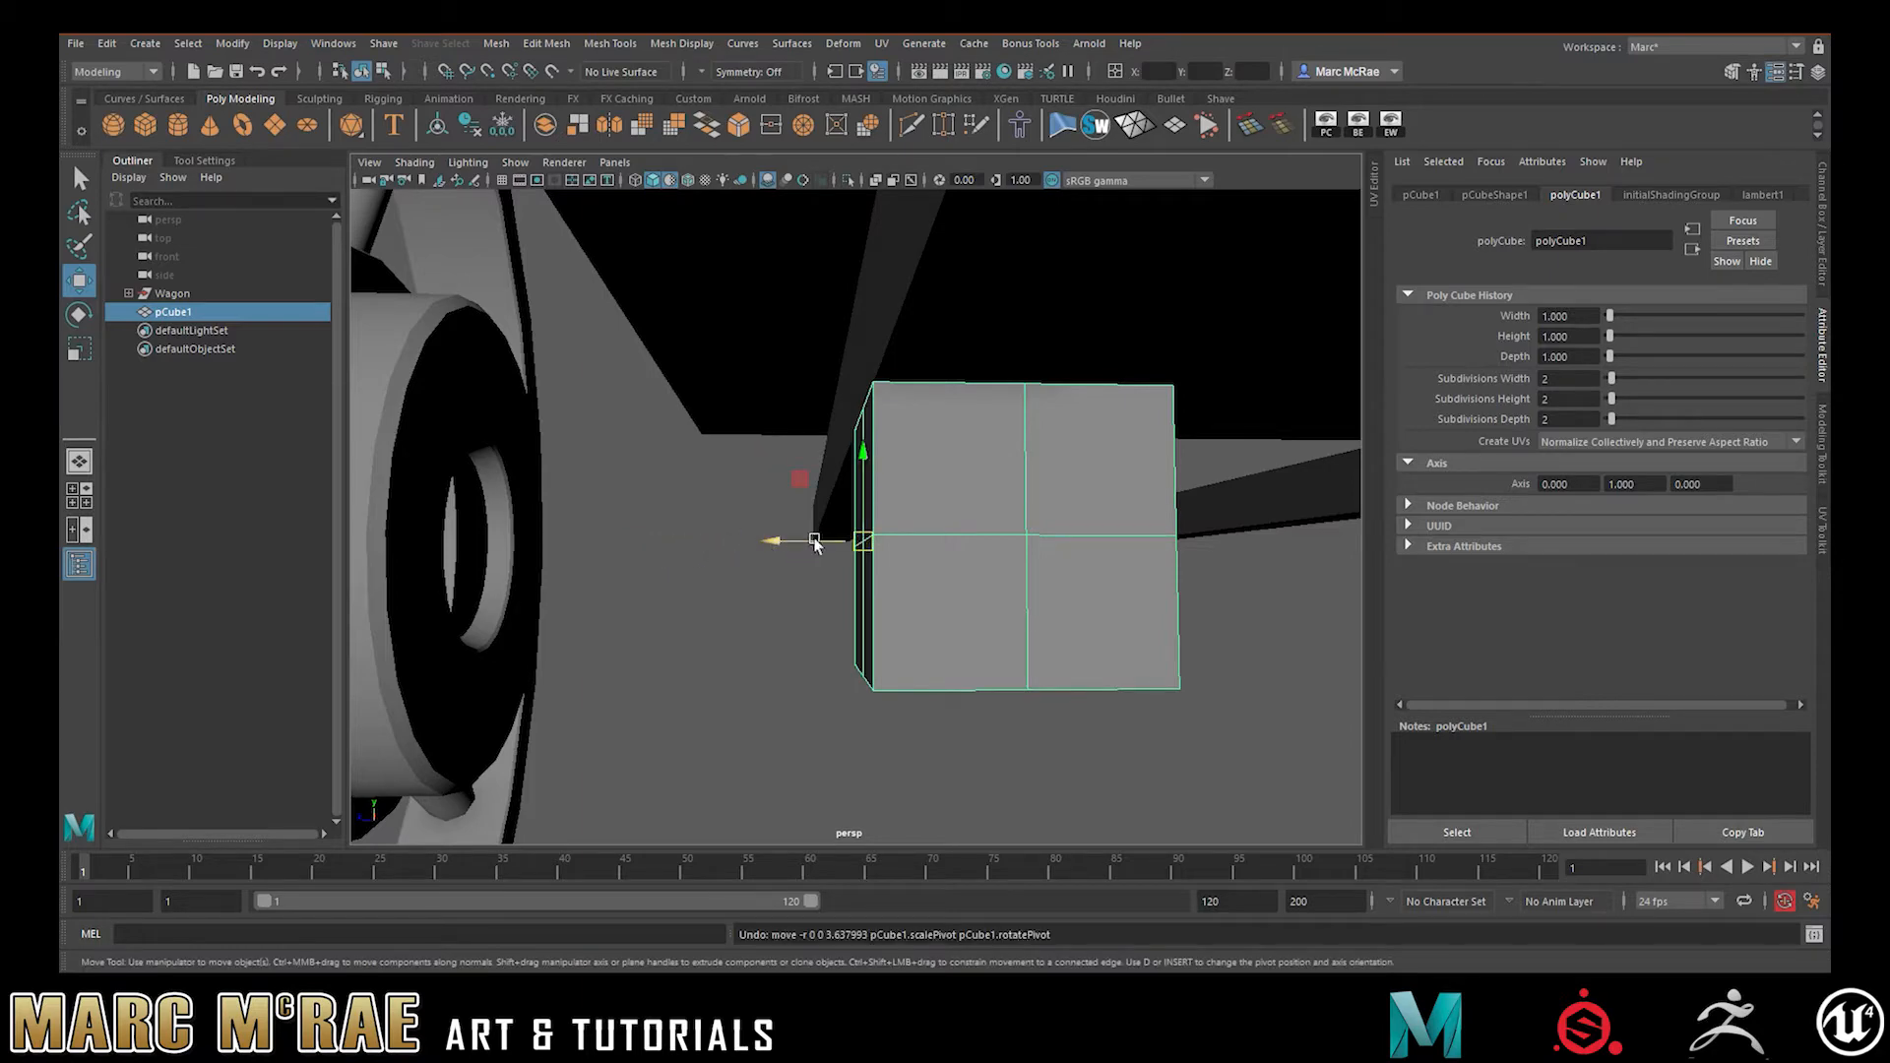
- Snap the cube along Z to the inner end of the wheel hub
left_click_drag(823, 543, 540, 535)
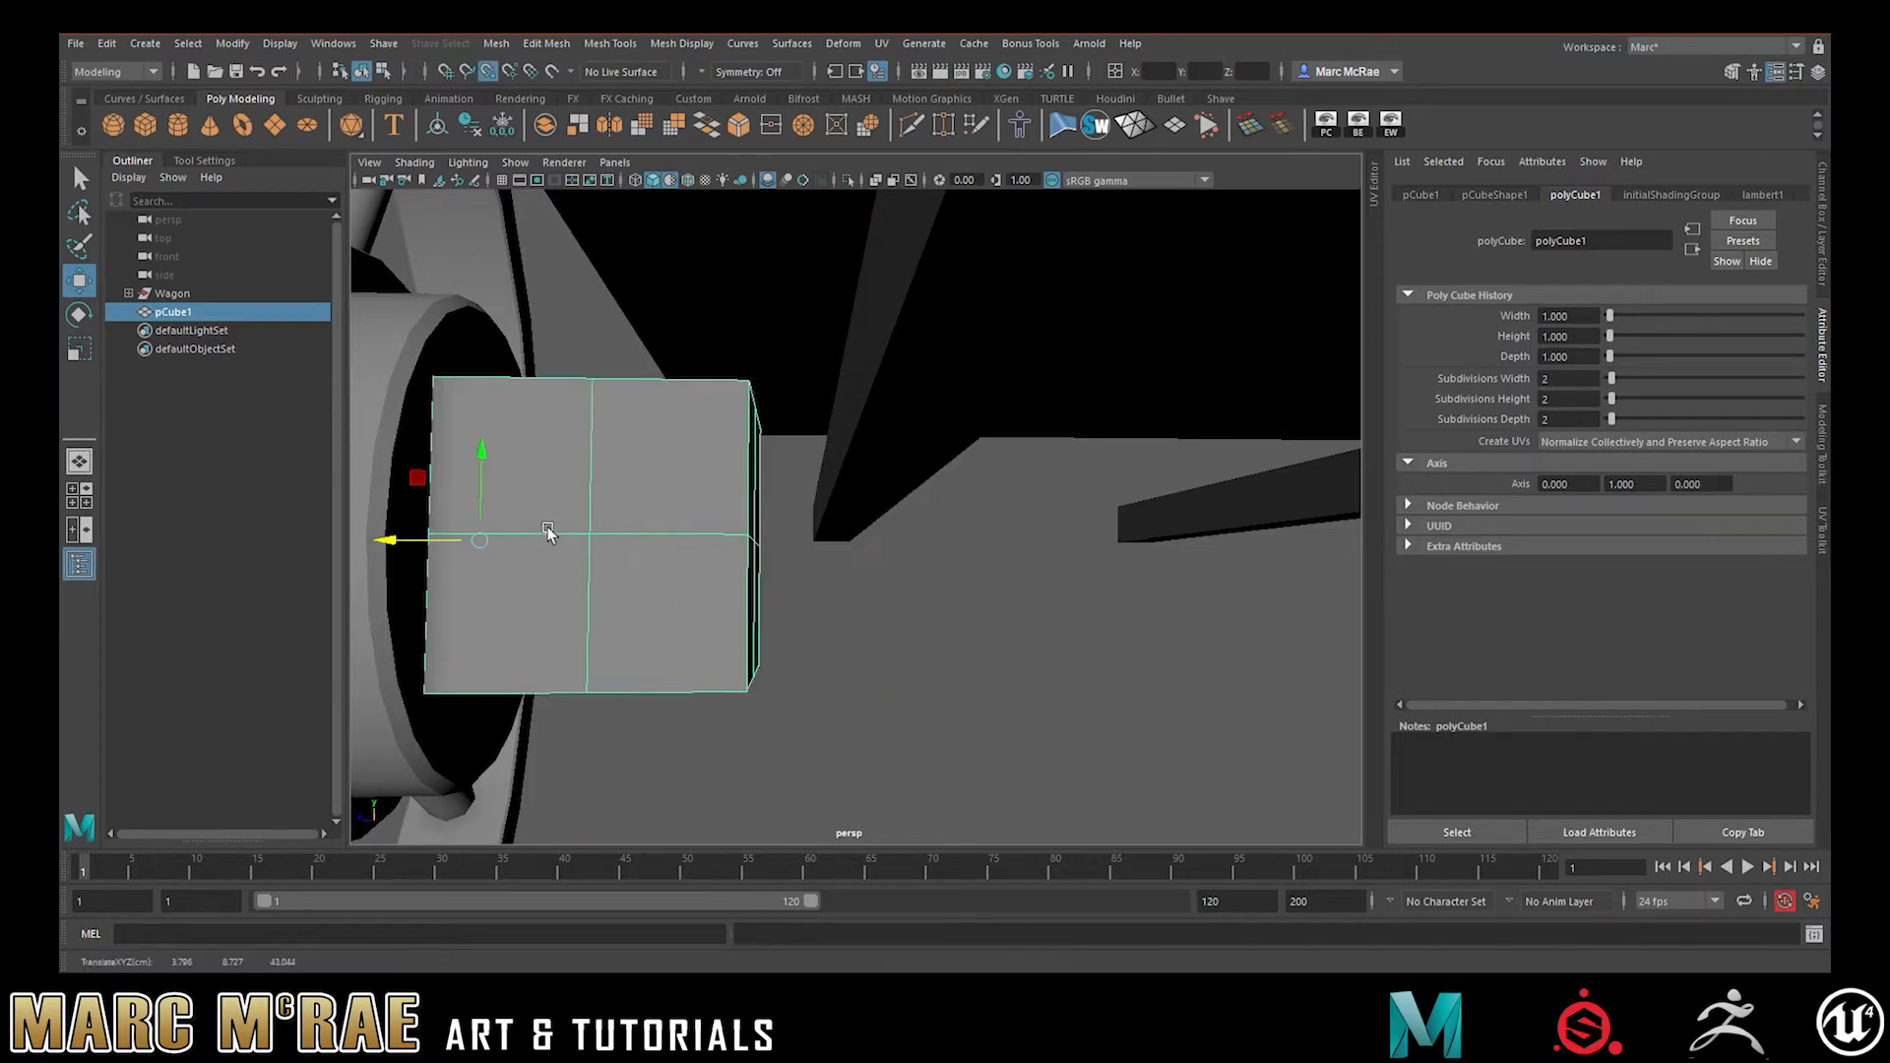
right_click_drag(843, 564, 581, 504, "alt")
left_click_drag(645, 517, 856, 489, "alt")
right_click_drag(857, 489, 777, 477, "alt")
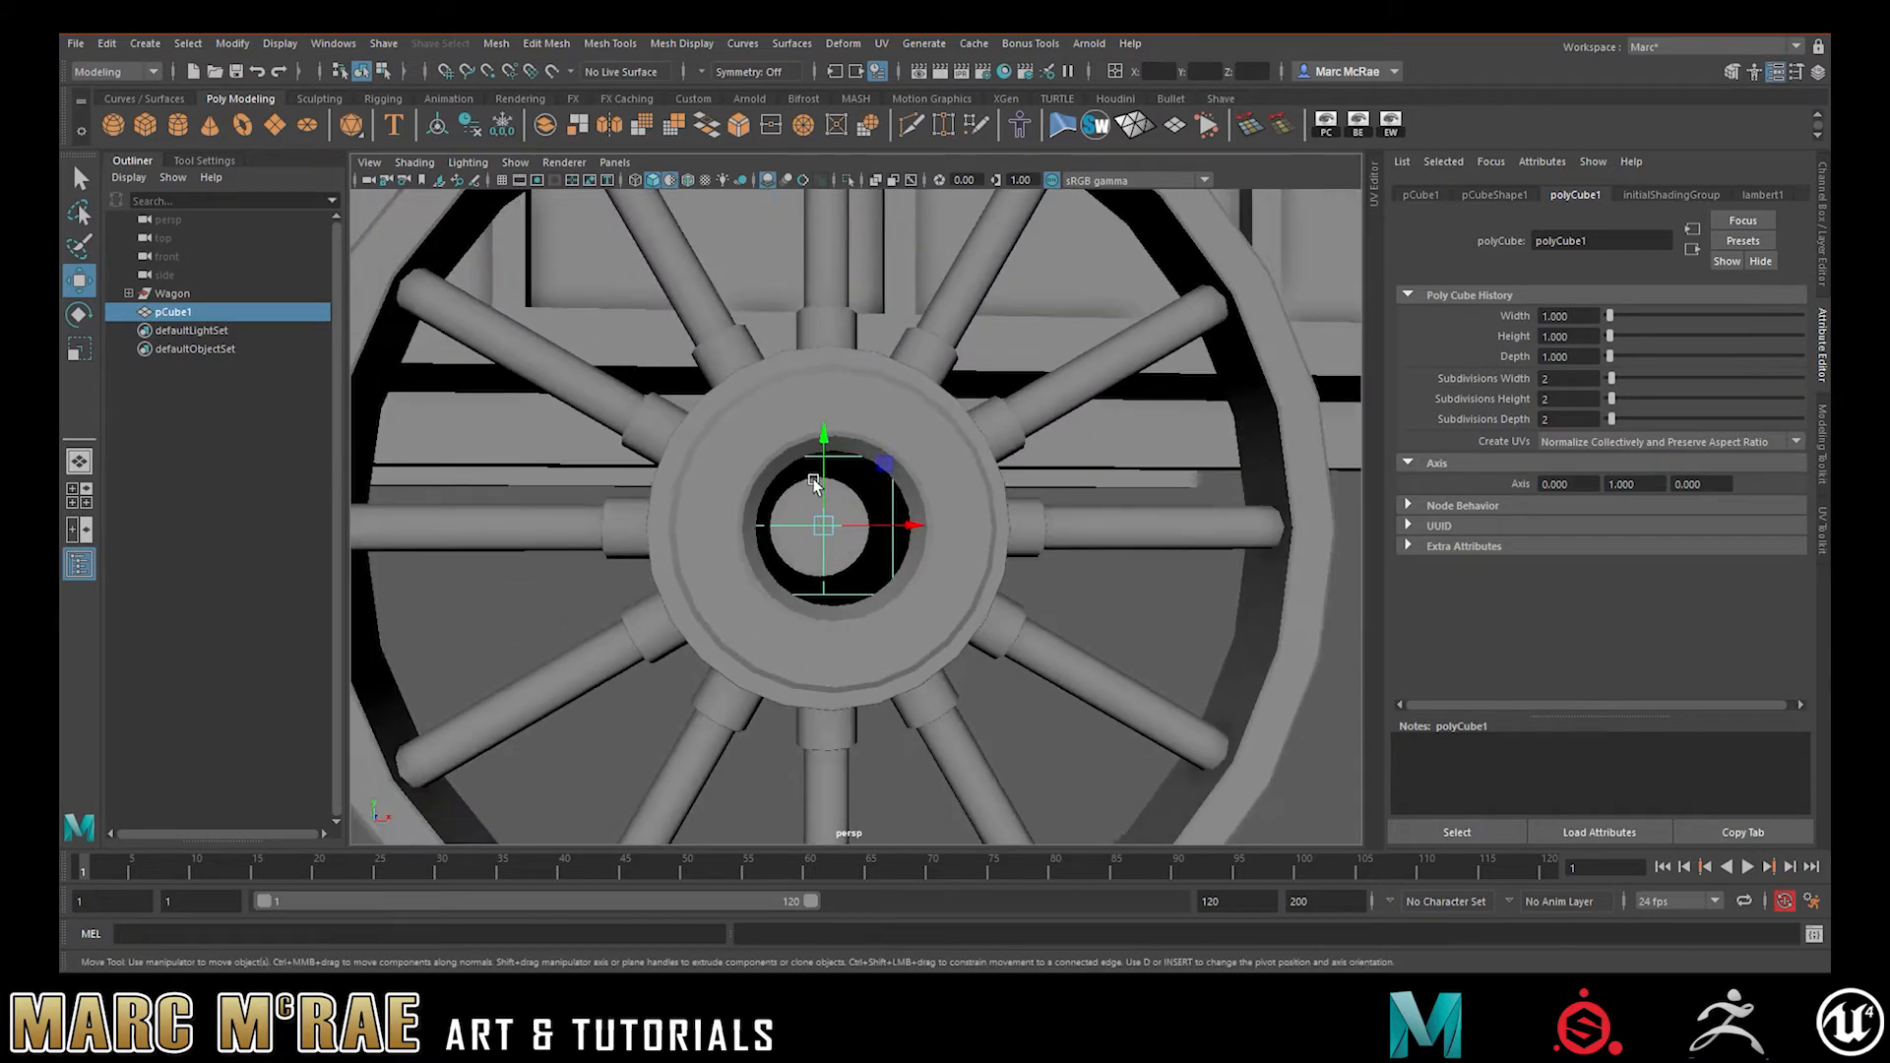
- Show wireframe on shaded in the front view and snap the cube in X and Y to the centre of the hub opening
middle_click_drag(830, 481, 822, 483, "alt")
key("space")
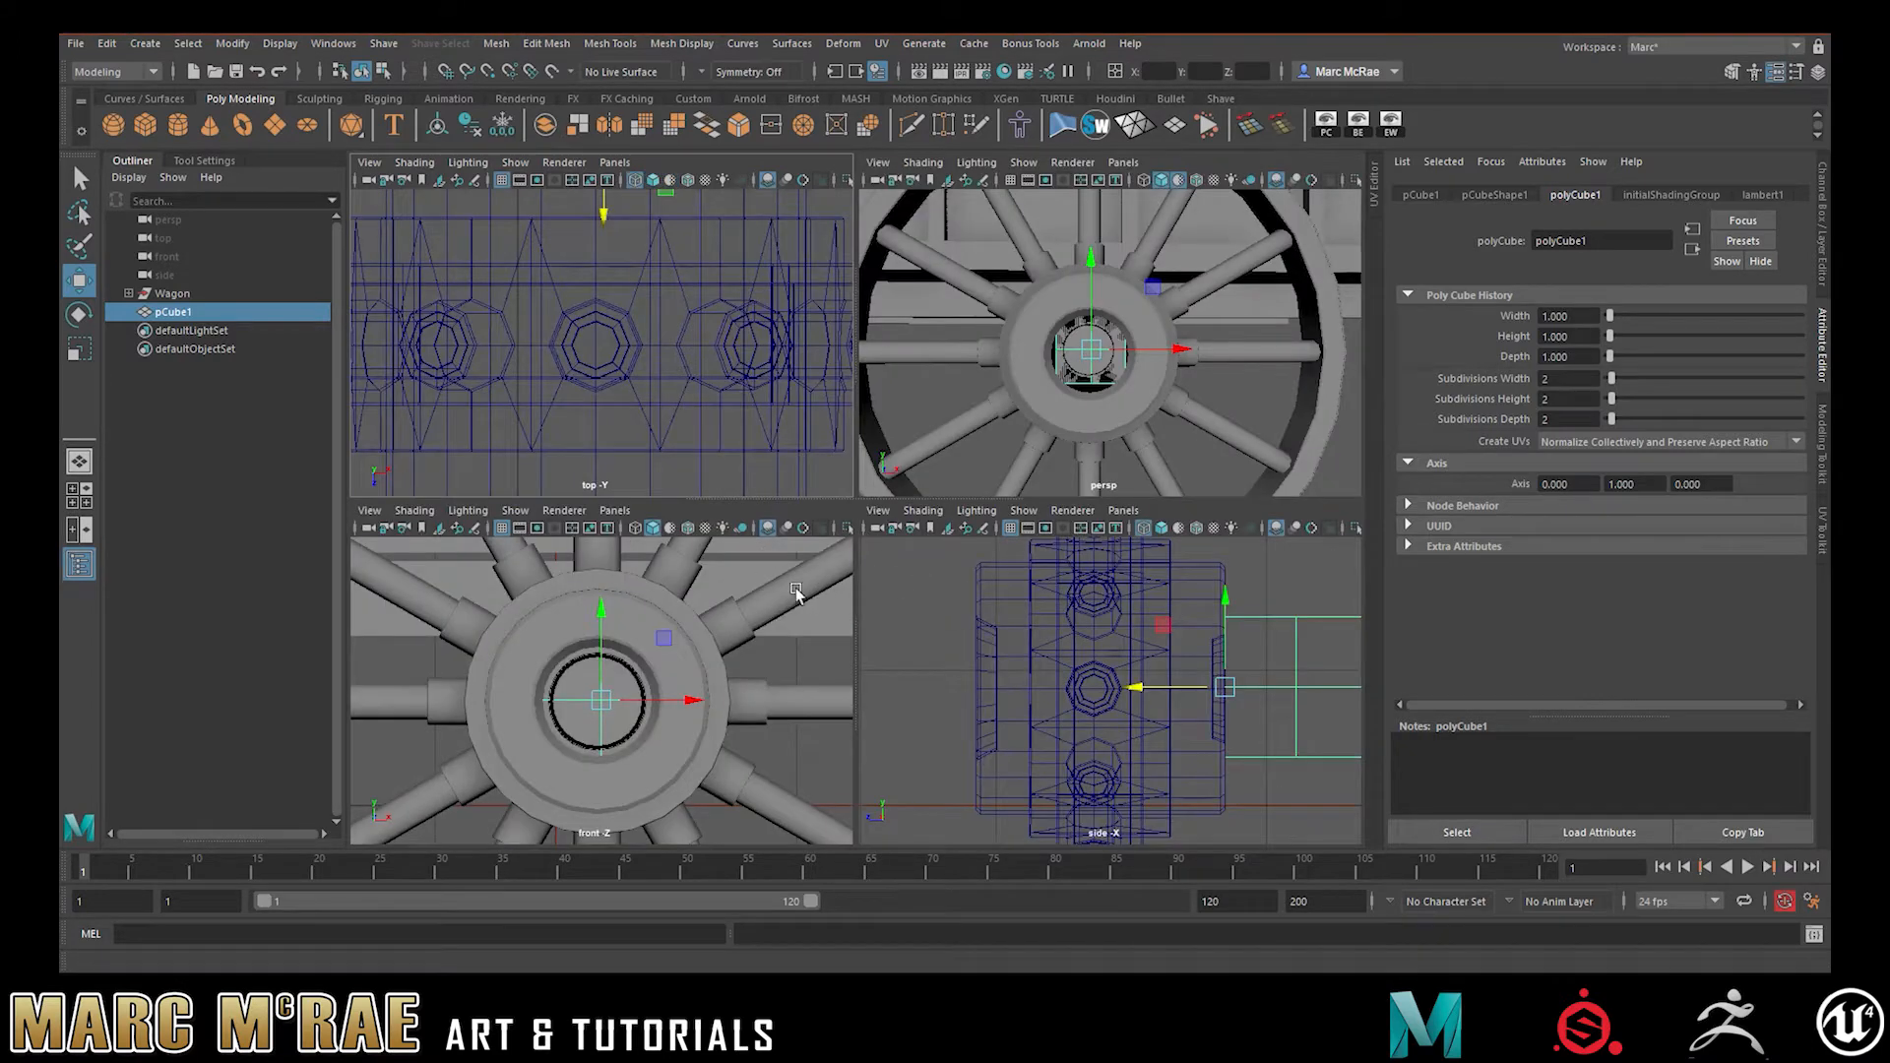
key("space")
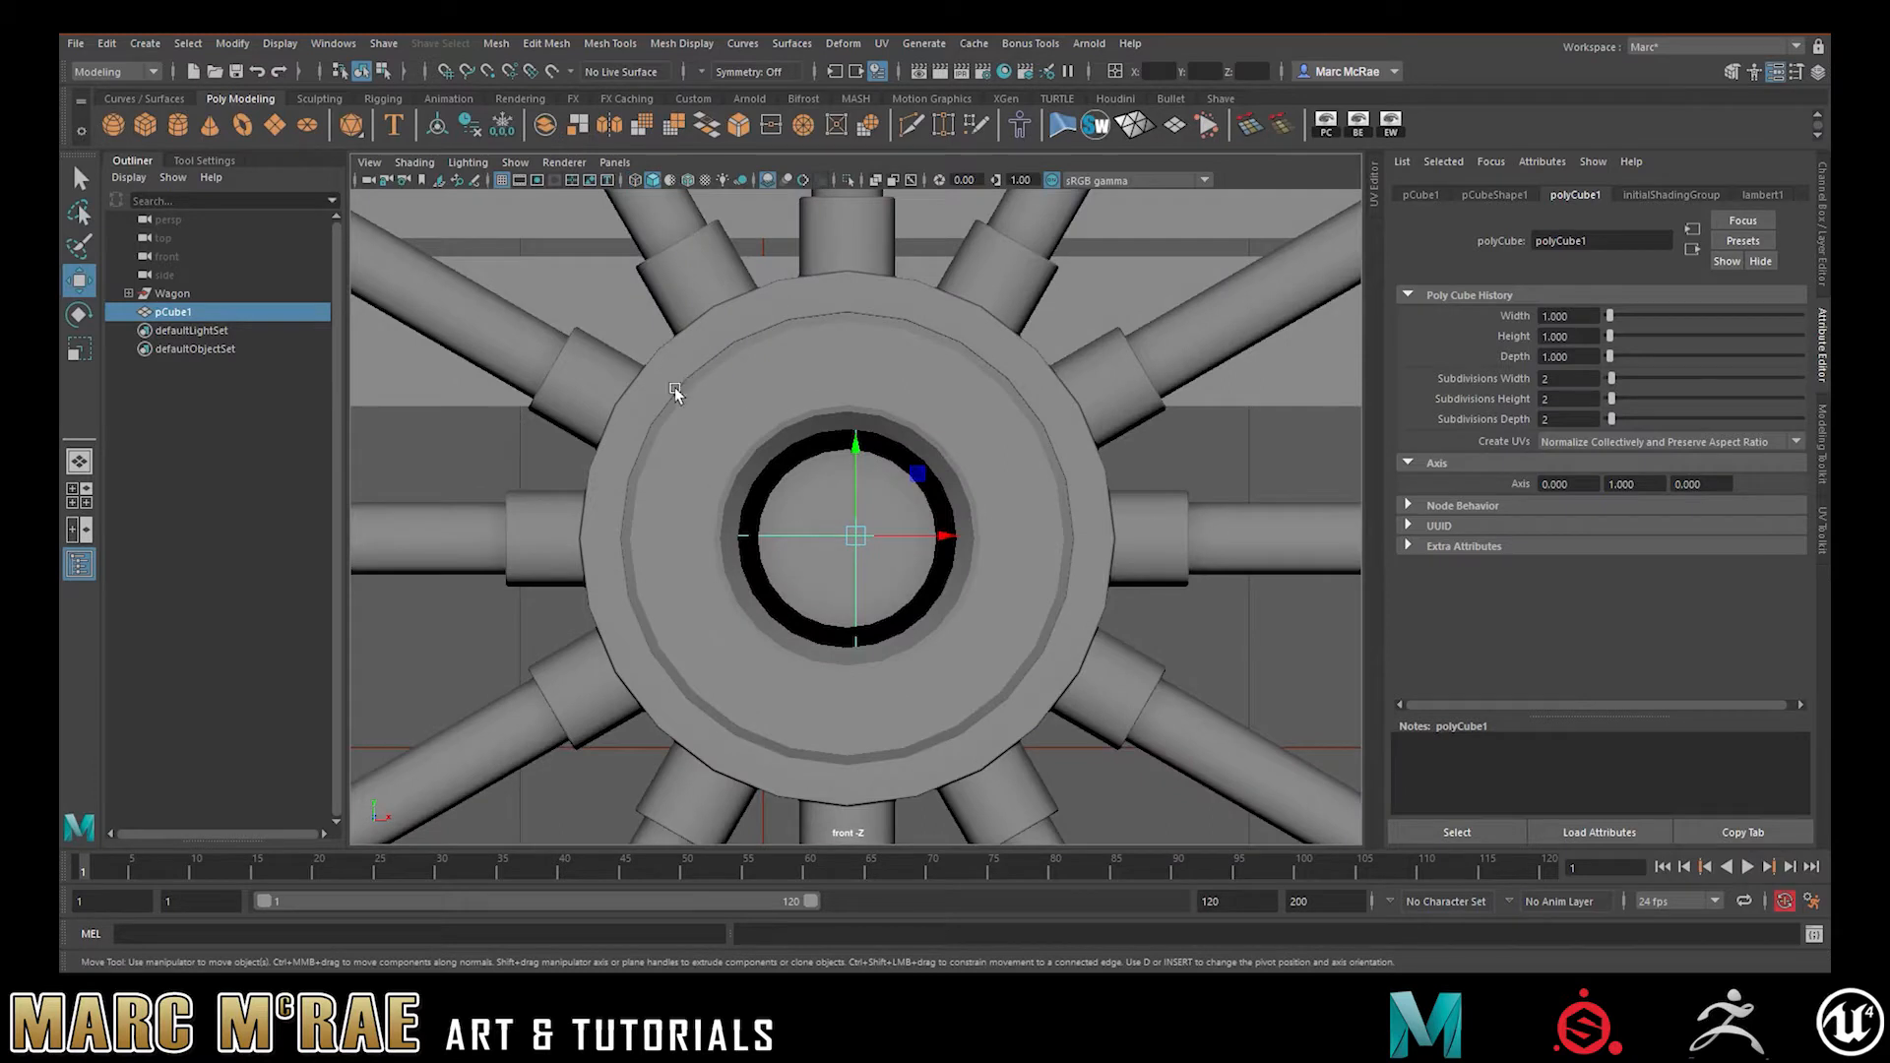
left_click(687, 180)
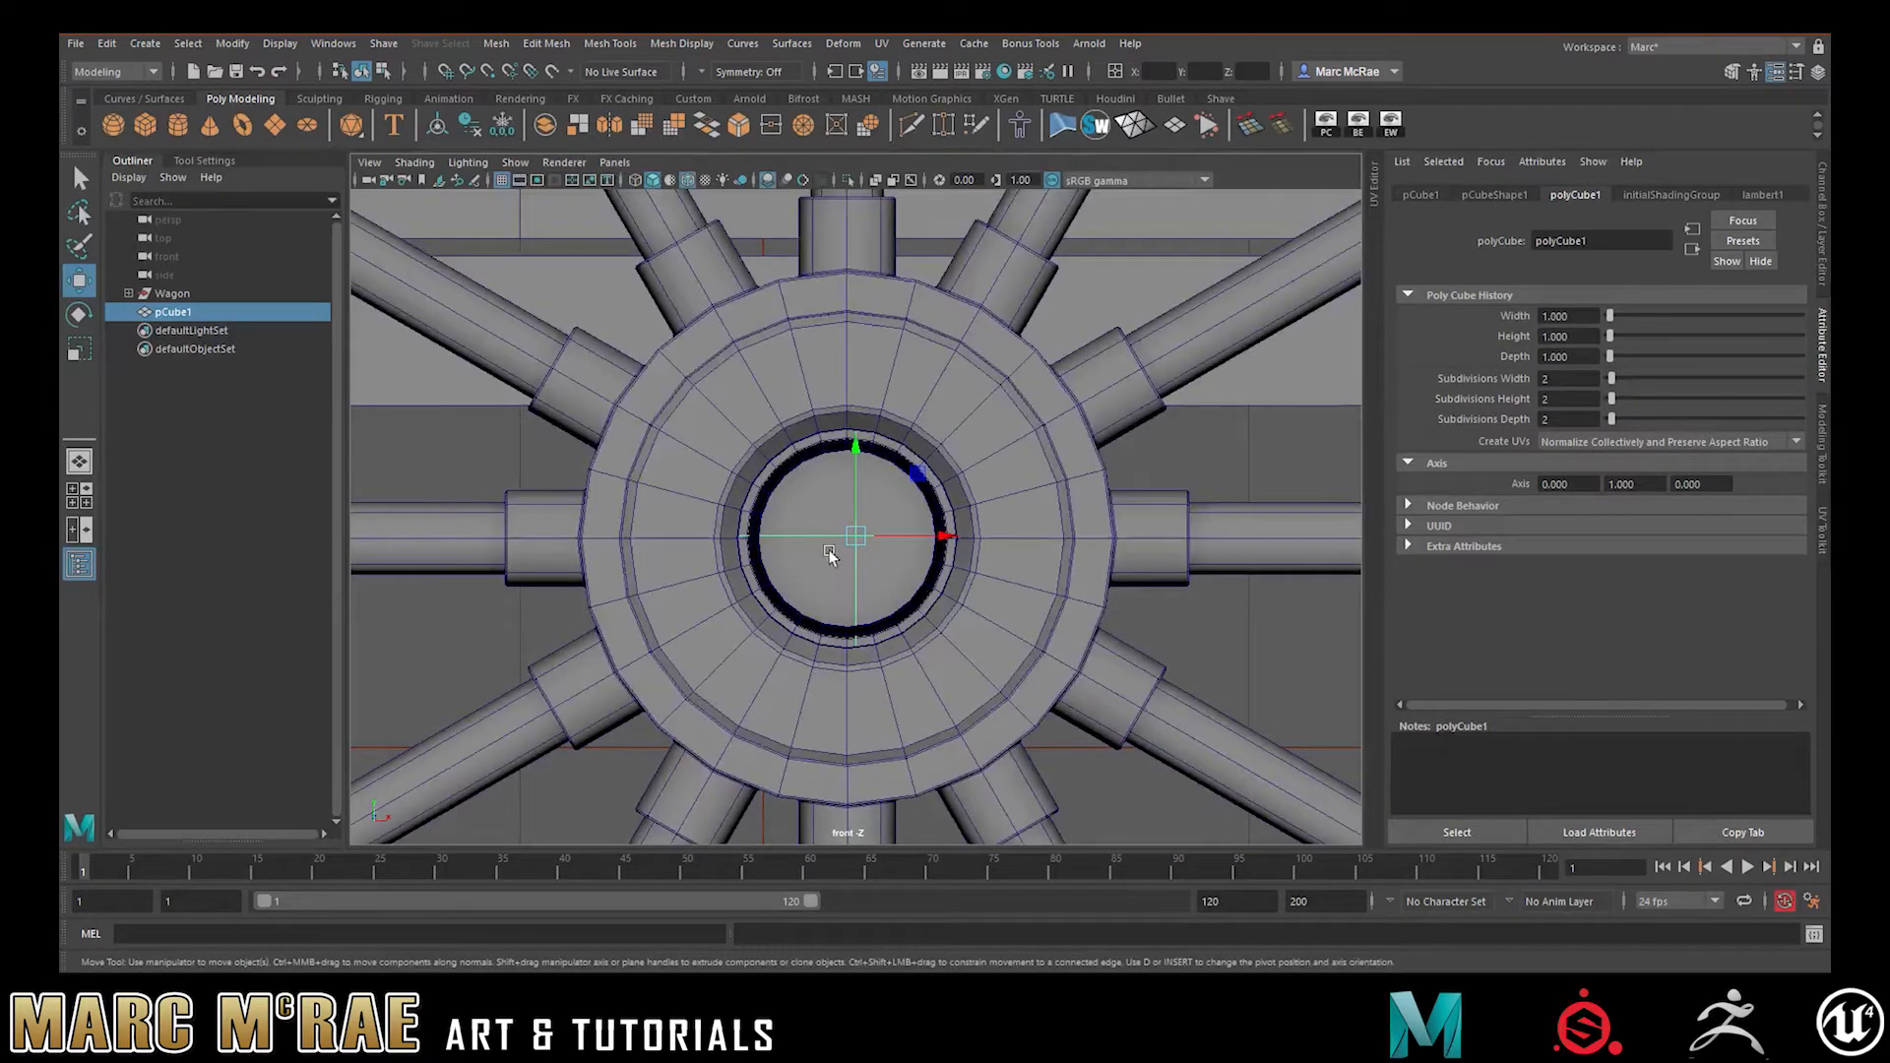
key("v")
left_click_drag(939, 538, 852, 451)
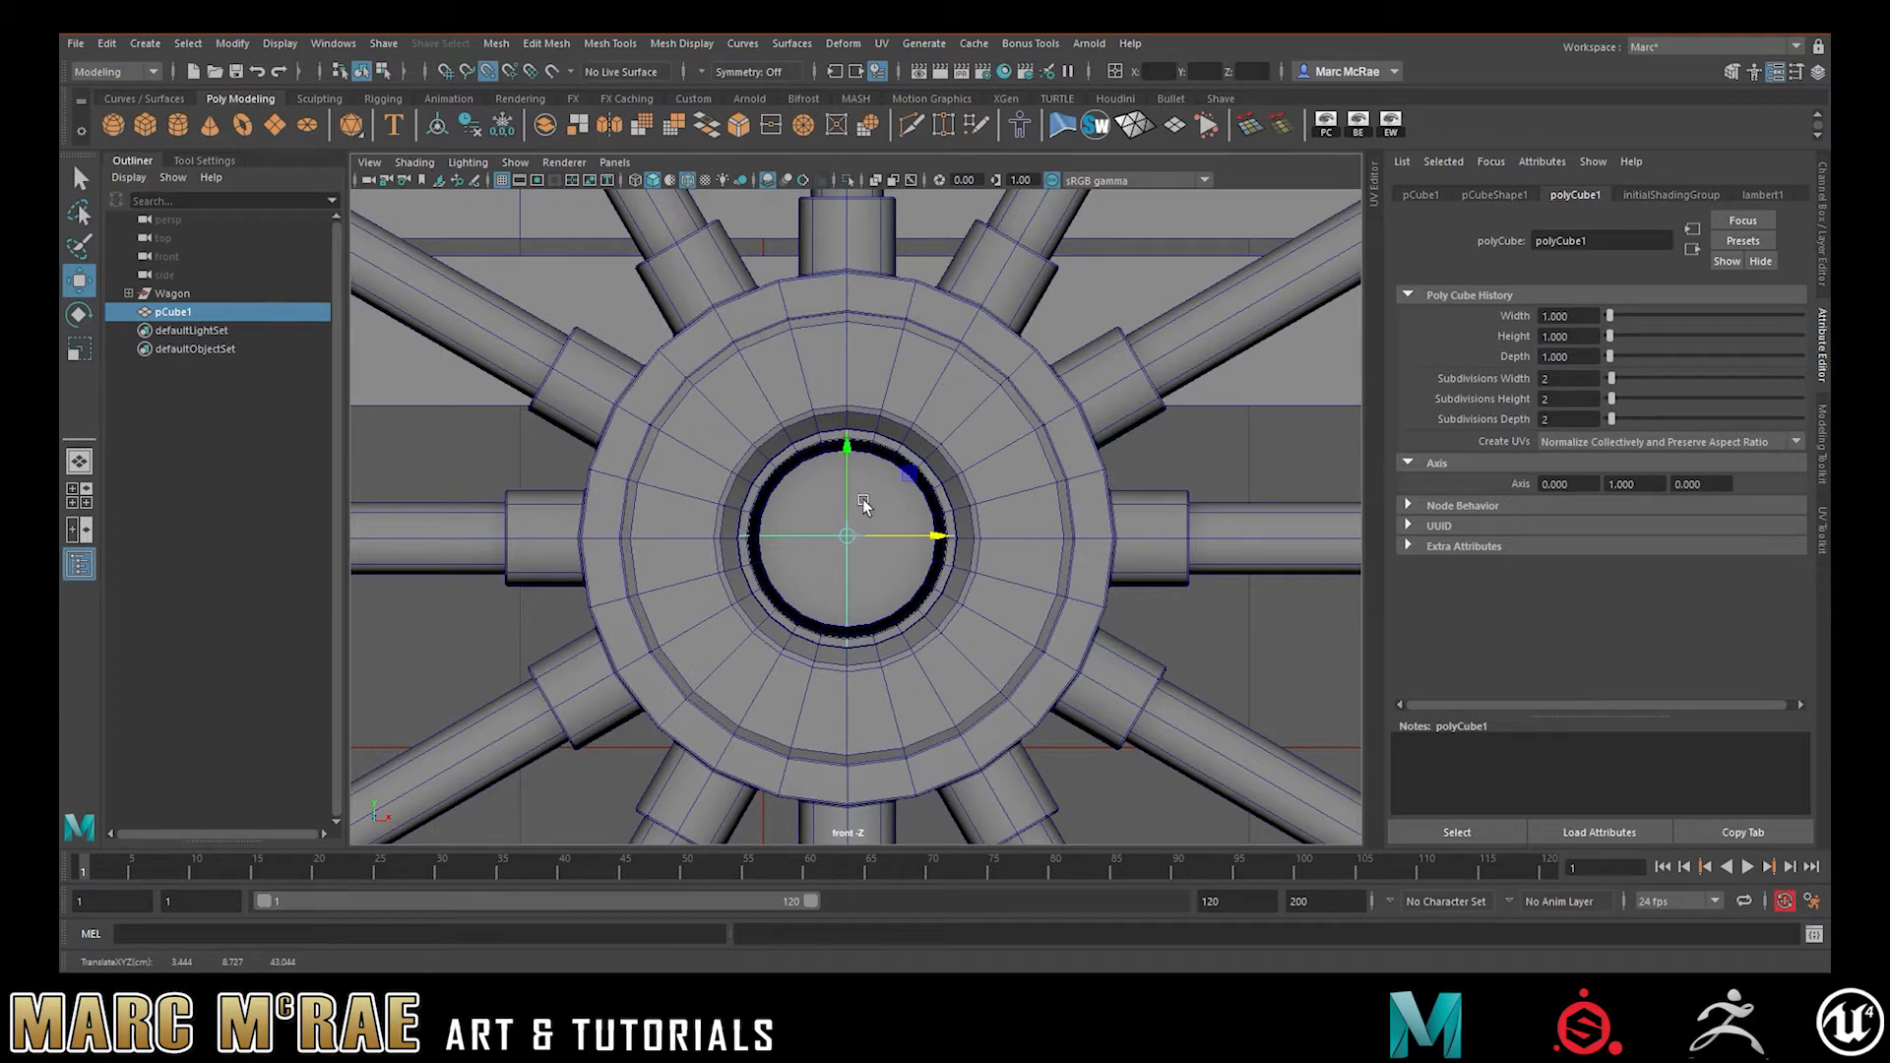
left_click_drag(847, 461, 727, 546)
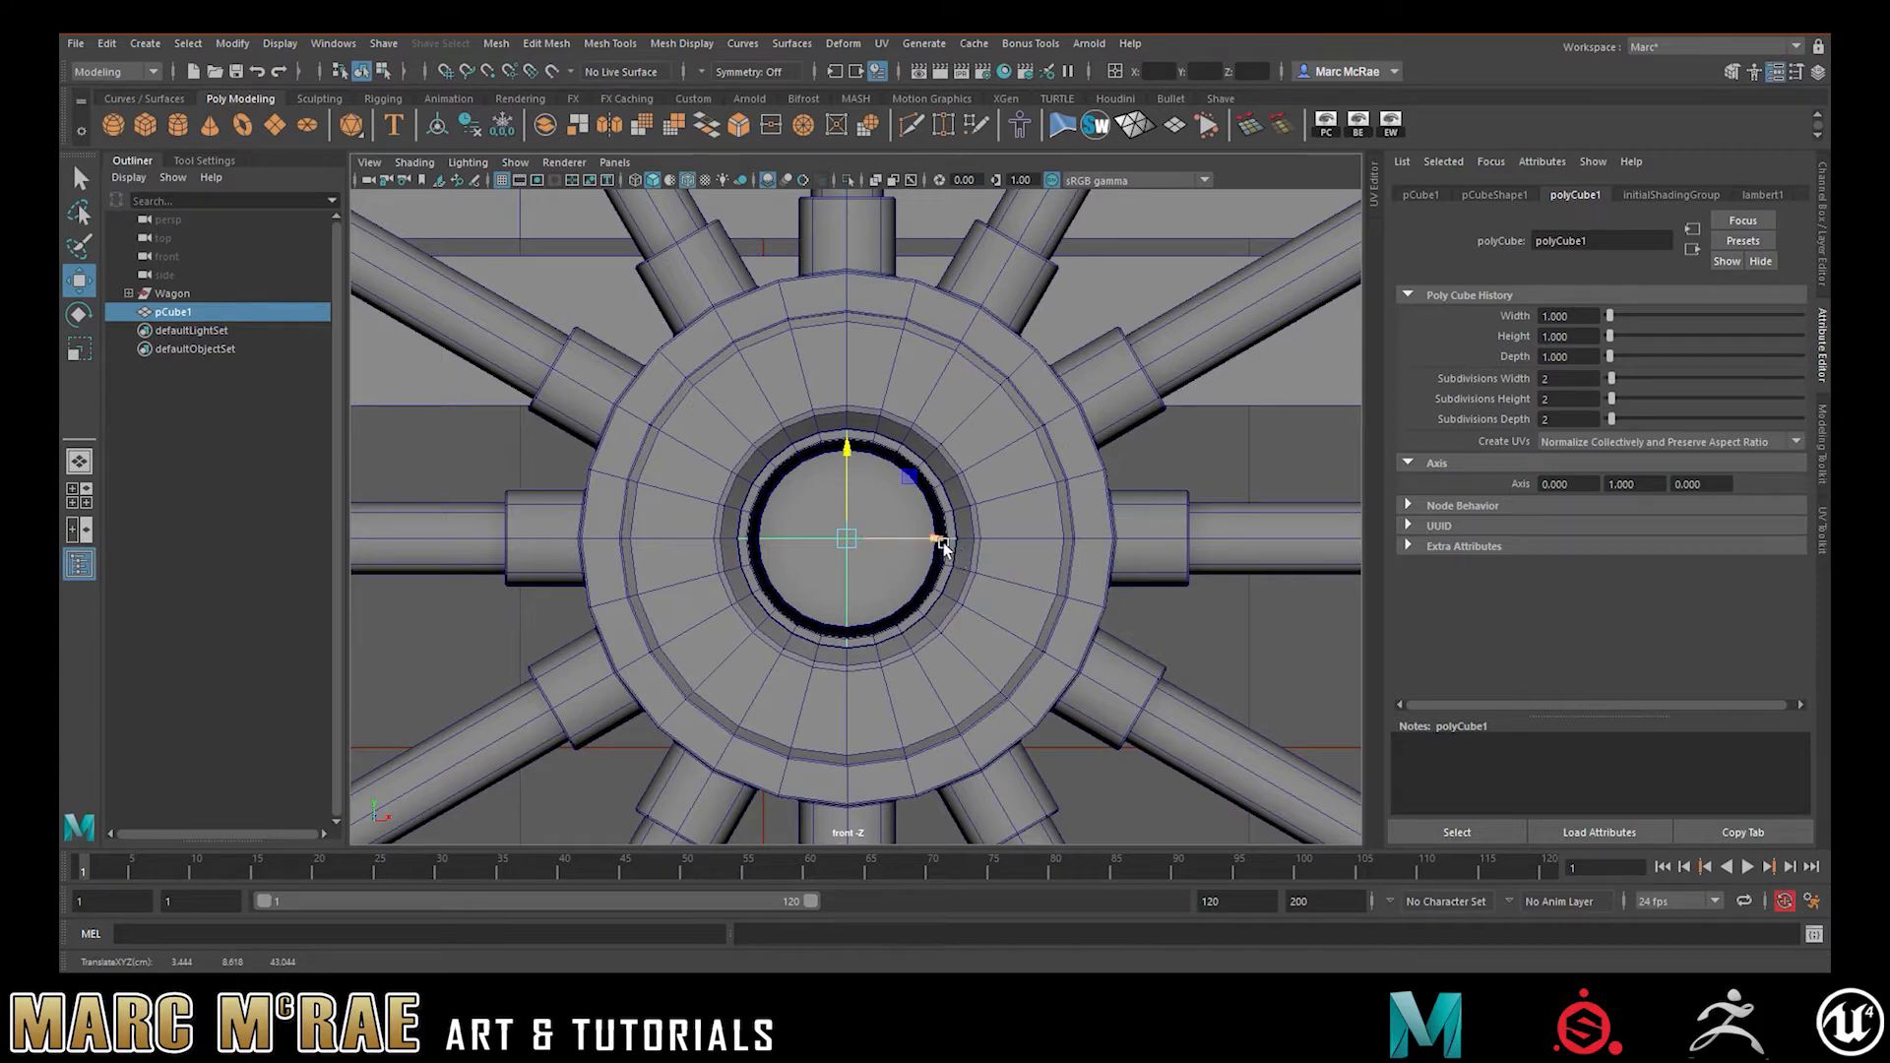
- Return to the perspective view and slide the cube along Z slightly out of the hub opening
key("space")
key("space")
left_click_drag(1089, 457, 745, 500, "alt")
left_click_drag(638, 532, 650, 532)
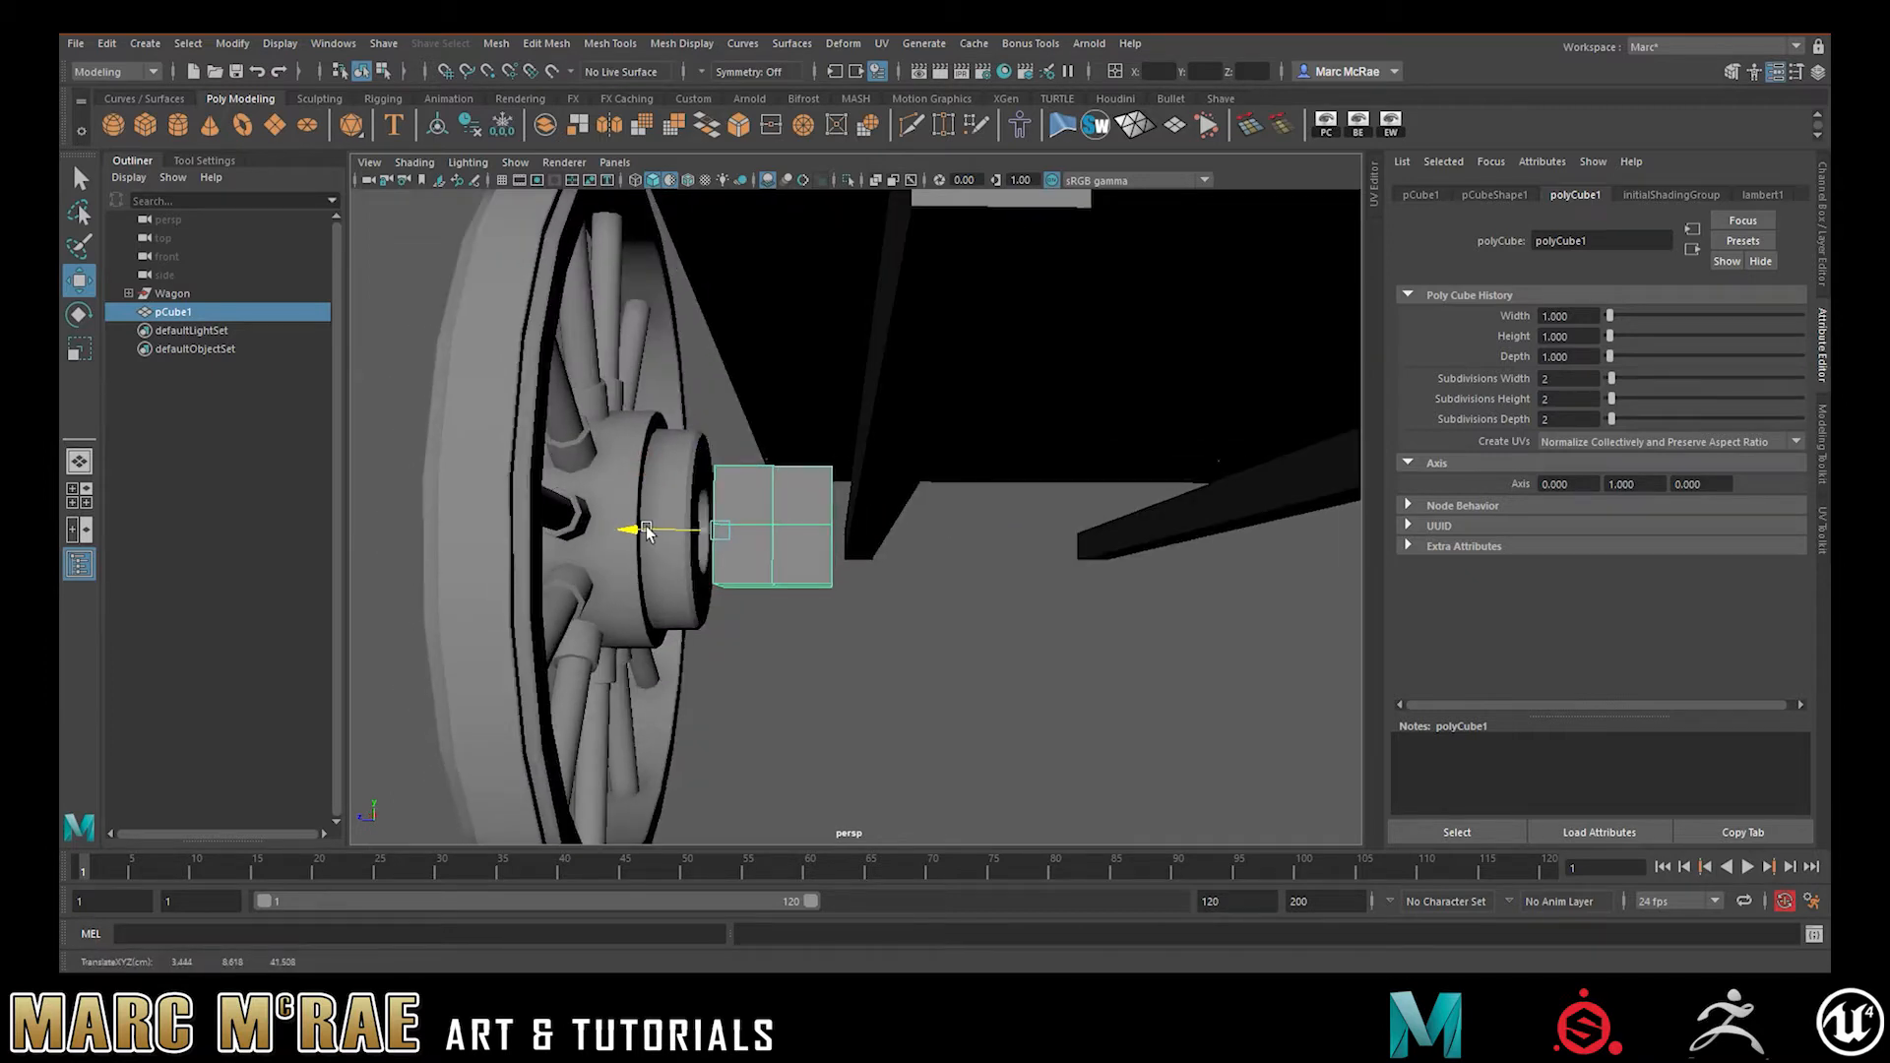
- Scale the cube along Z from its hub end into a long beam reaching under the wagon bed
left_click_drag(645, 531, 855, 530)
key("r")
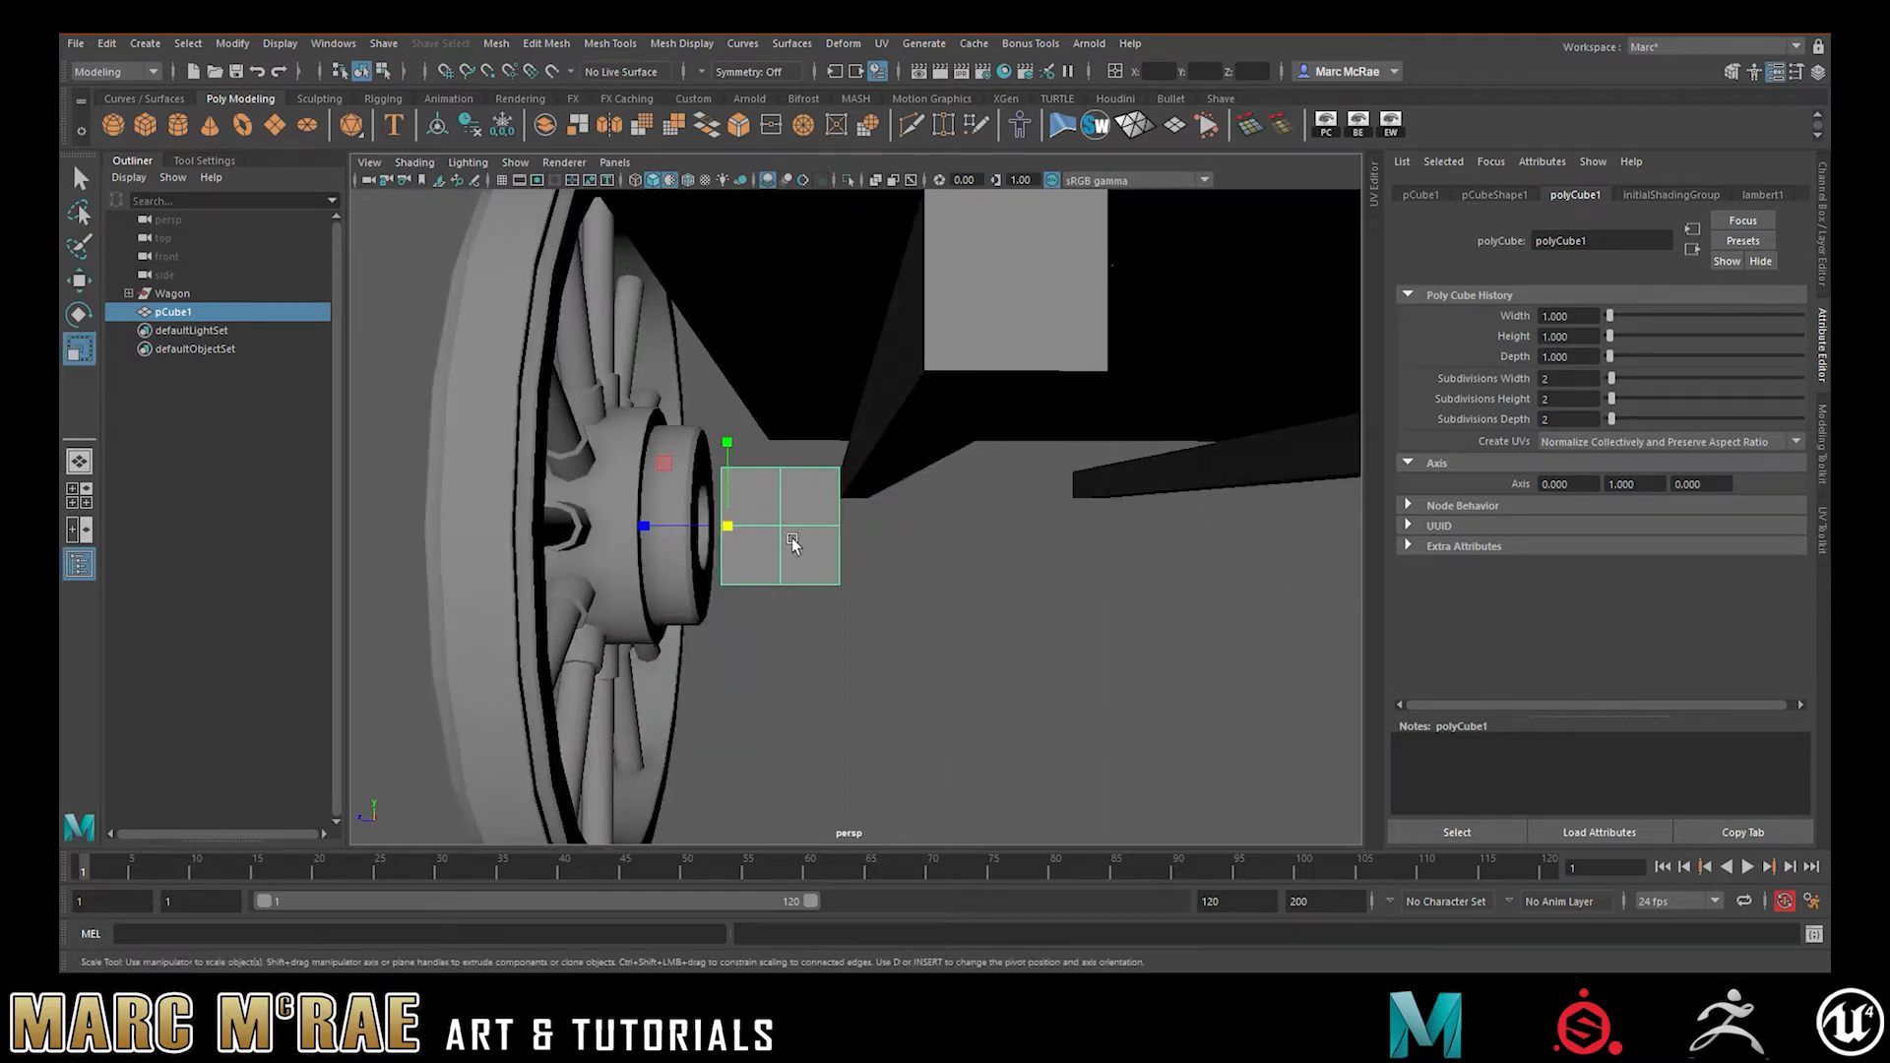
left_click_drag(641, 527, 277, 524)
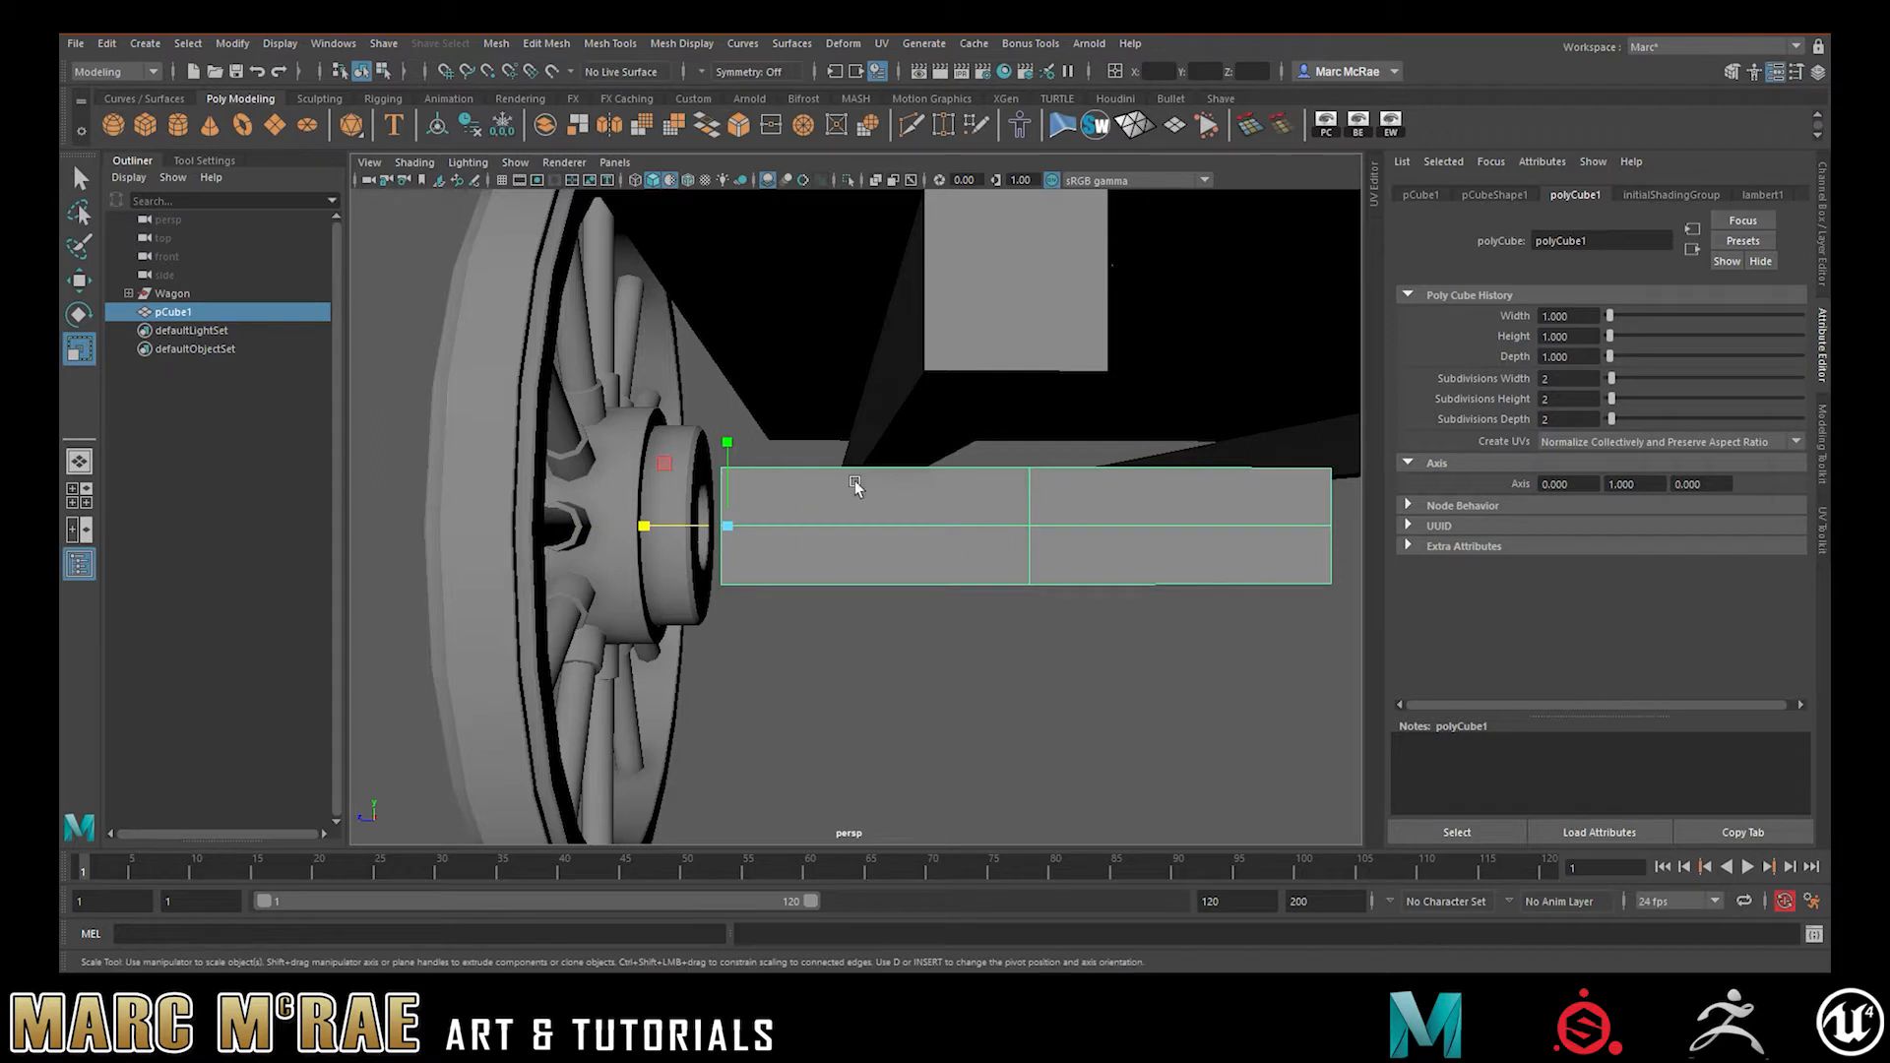
scroll(890, 473, "down", 5)
middle_click_drag(1147, 510, 1019, 502, "alt")
left_click_drag(1020, 504, 872, 504, "alt")
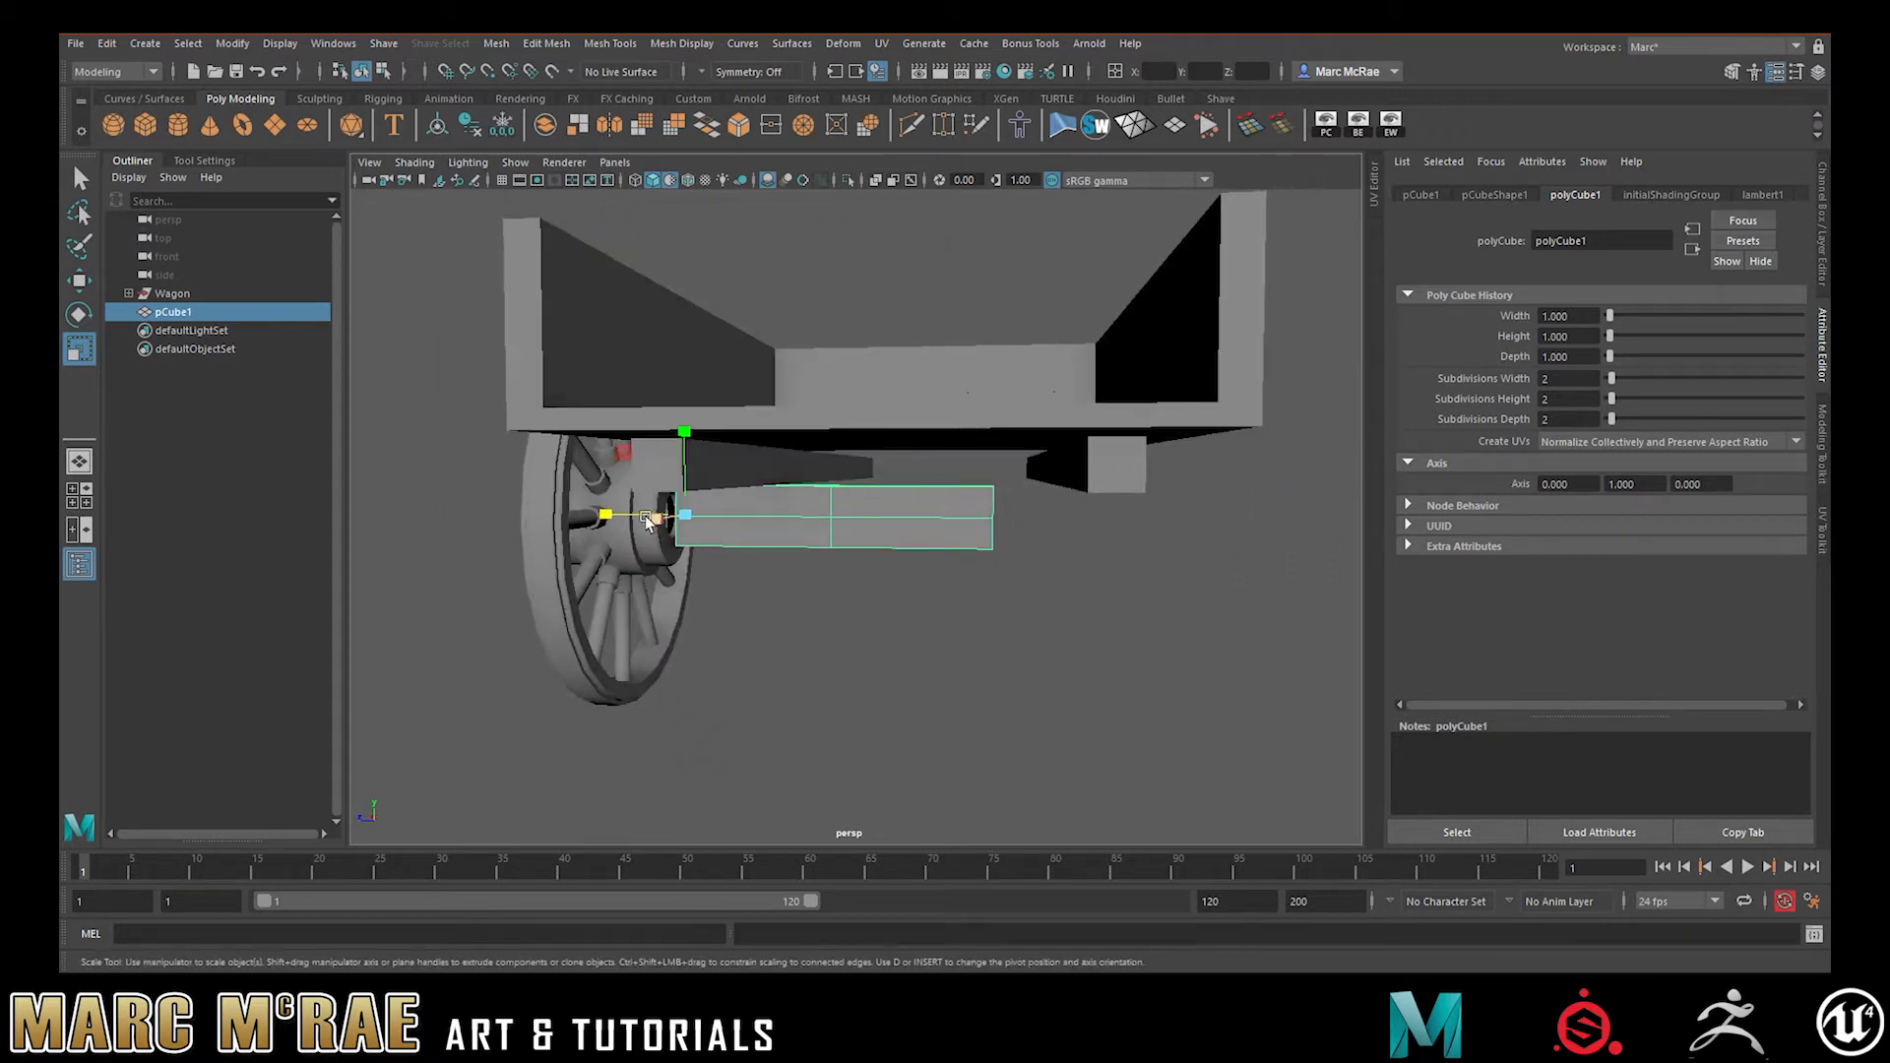
left_click_drag(610, 516, 592, 514)
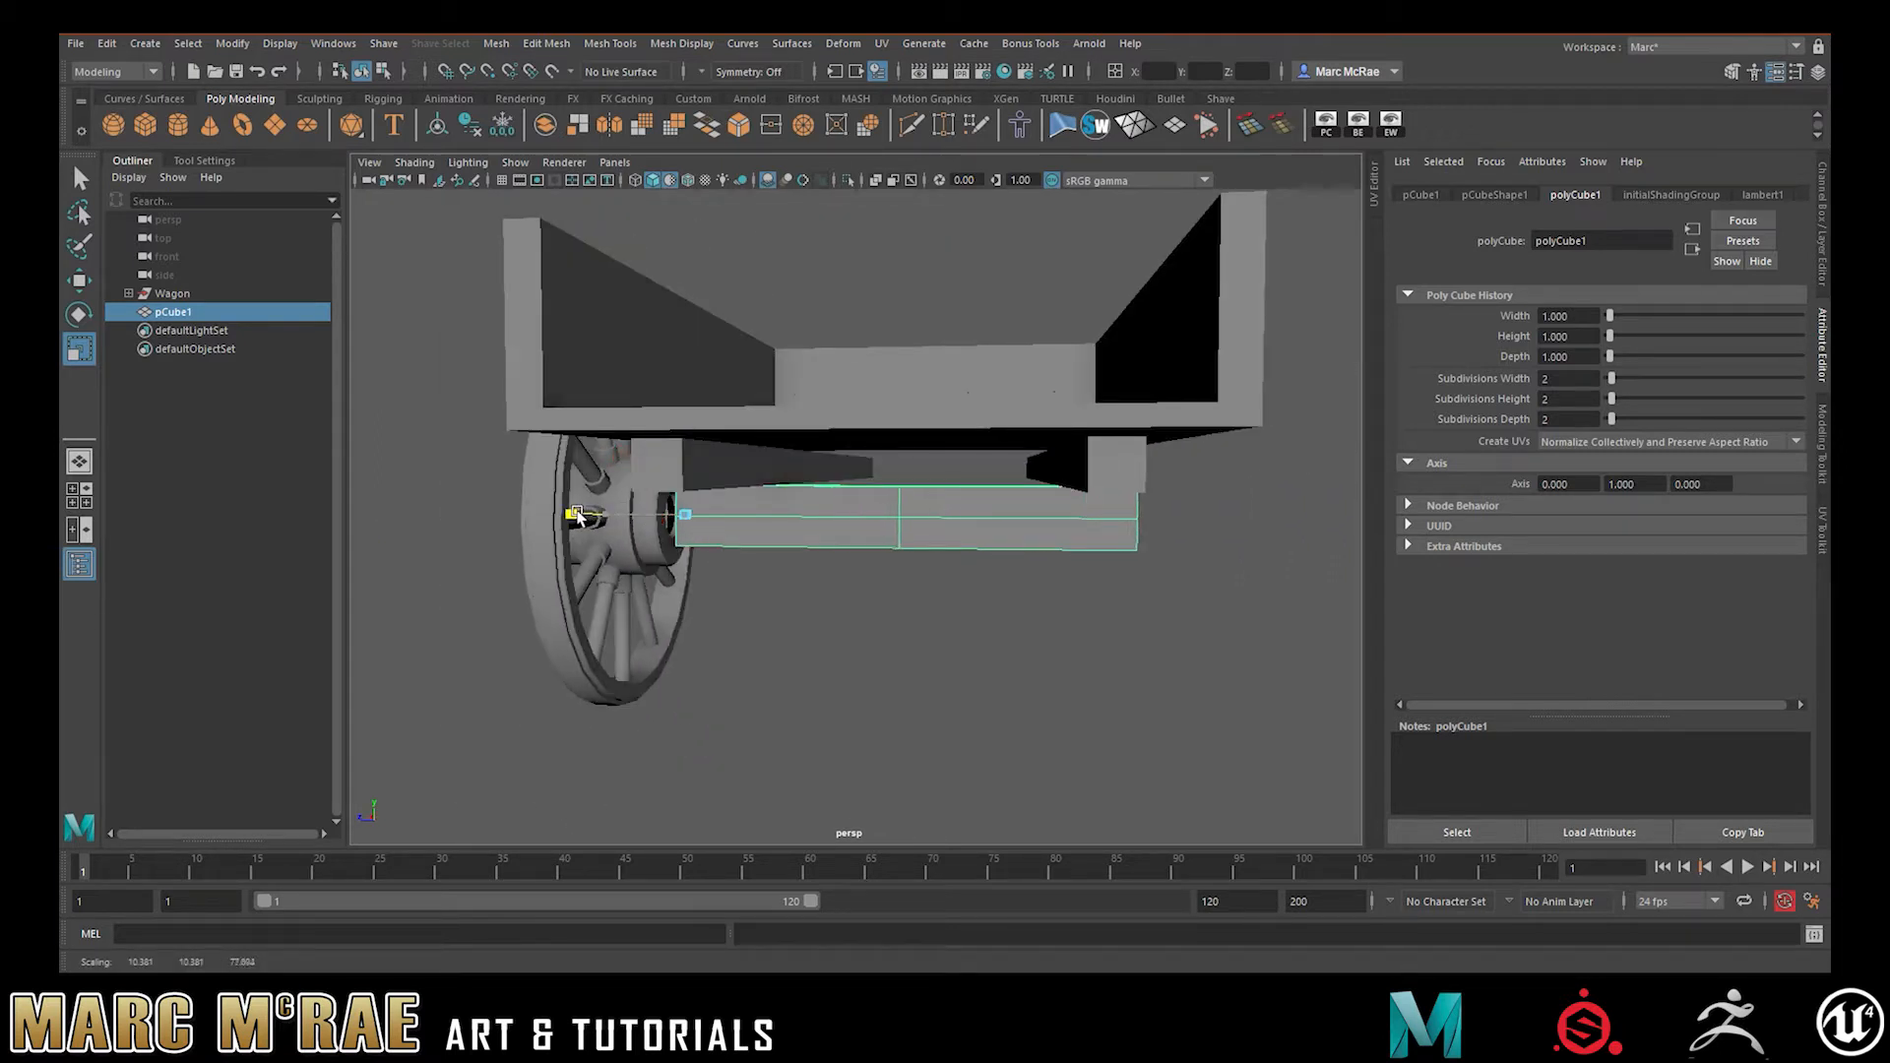
left_click_drag(855, 502, 906, 534, "alt")
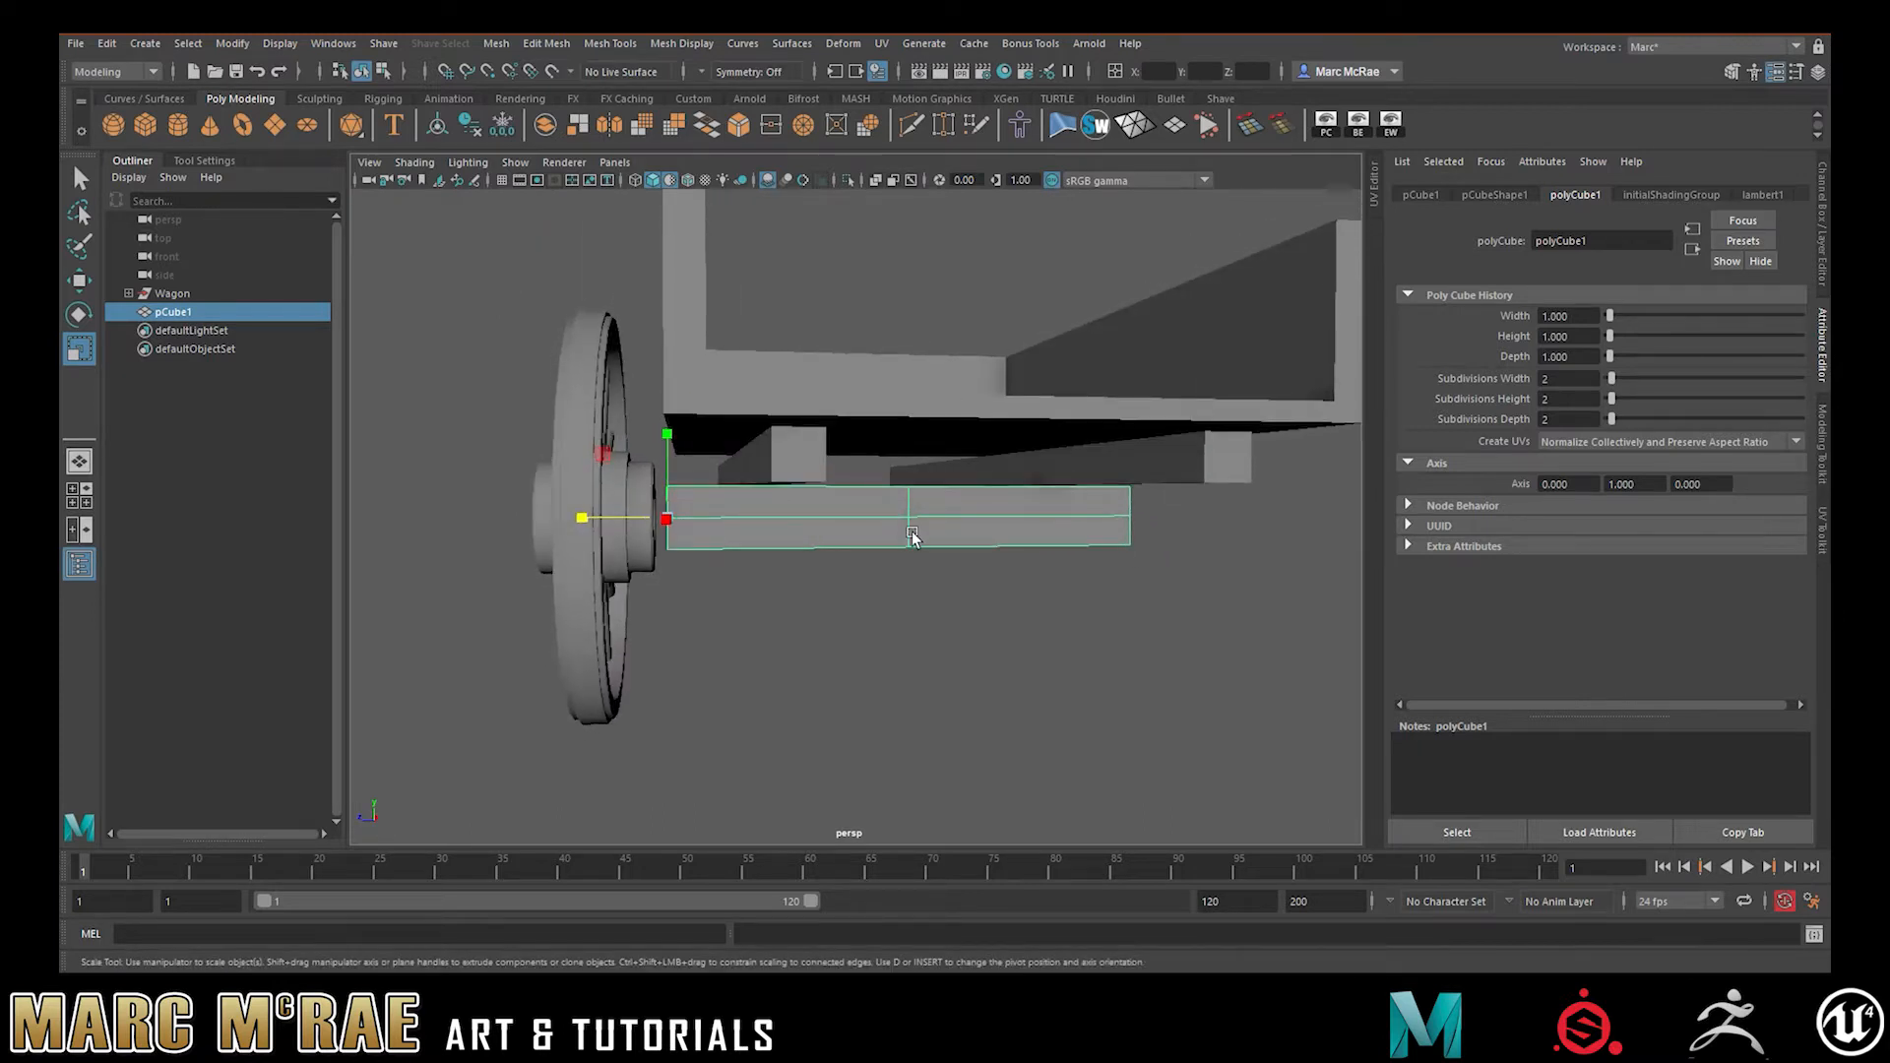
- Adjust the beam's length along Z to a scale of about 70
left_click_drag(1001, 594, 886, 593, "alt")
left_click(955, 599)
right_click_drag(886, 592, 972, 568, "alt")
left_click_drag(972, 569, 1008, 558, "alt")
left_click(960, 534)
left_click_drag(613, 553, 650, 555)
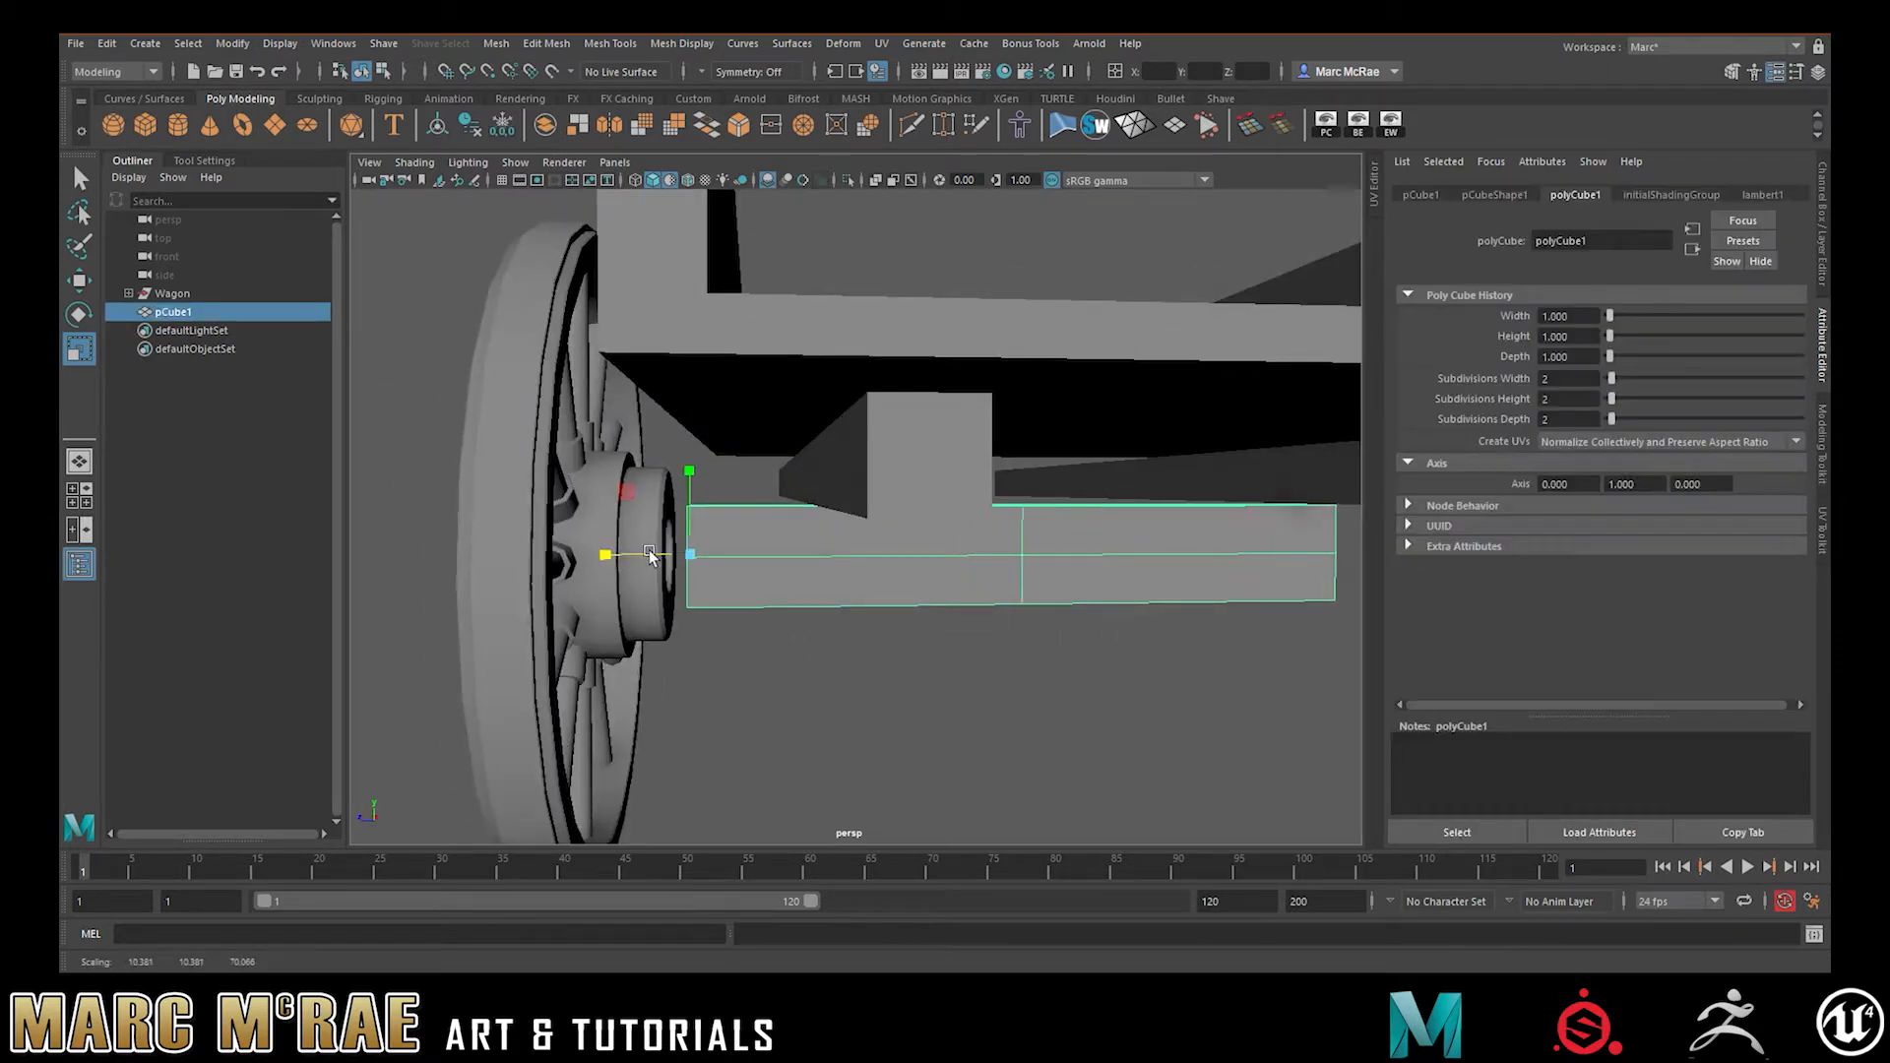
left_click(822, 674)
left_click(1018, 571)
left_click_drag(1081, 567, 997, 523, "alt")
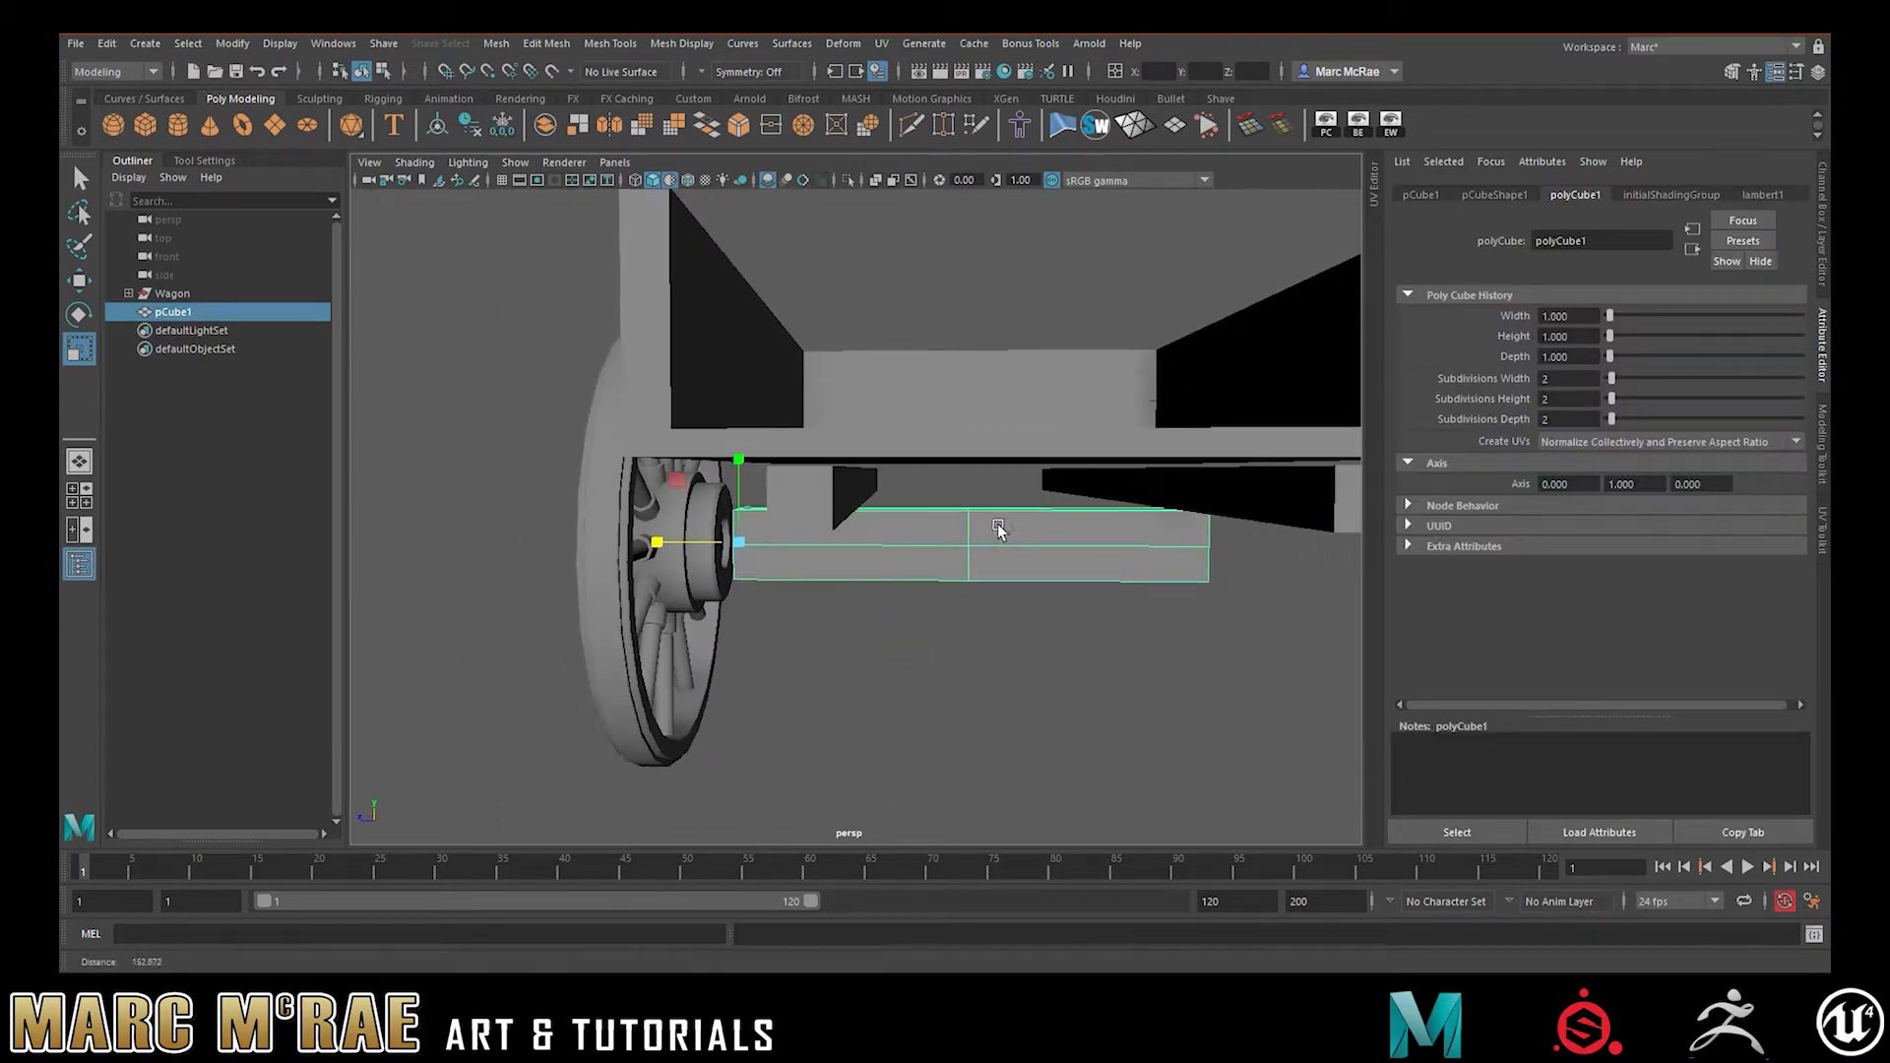
- Snap the beam's pivot to the middle vertex of its long side
key("w")
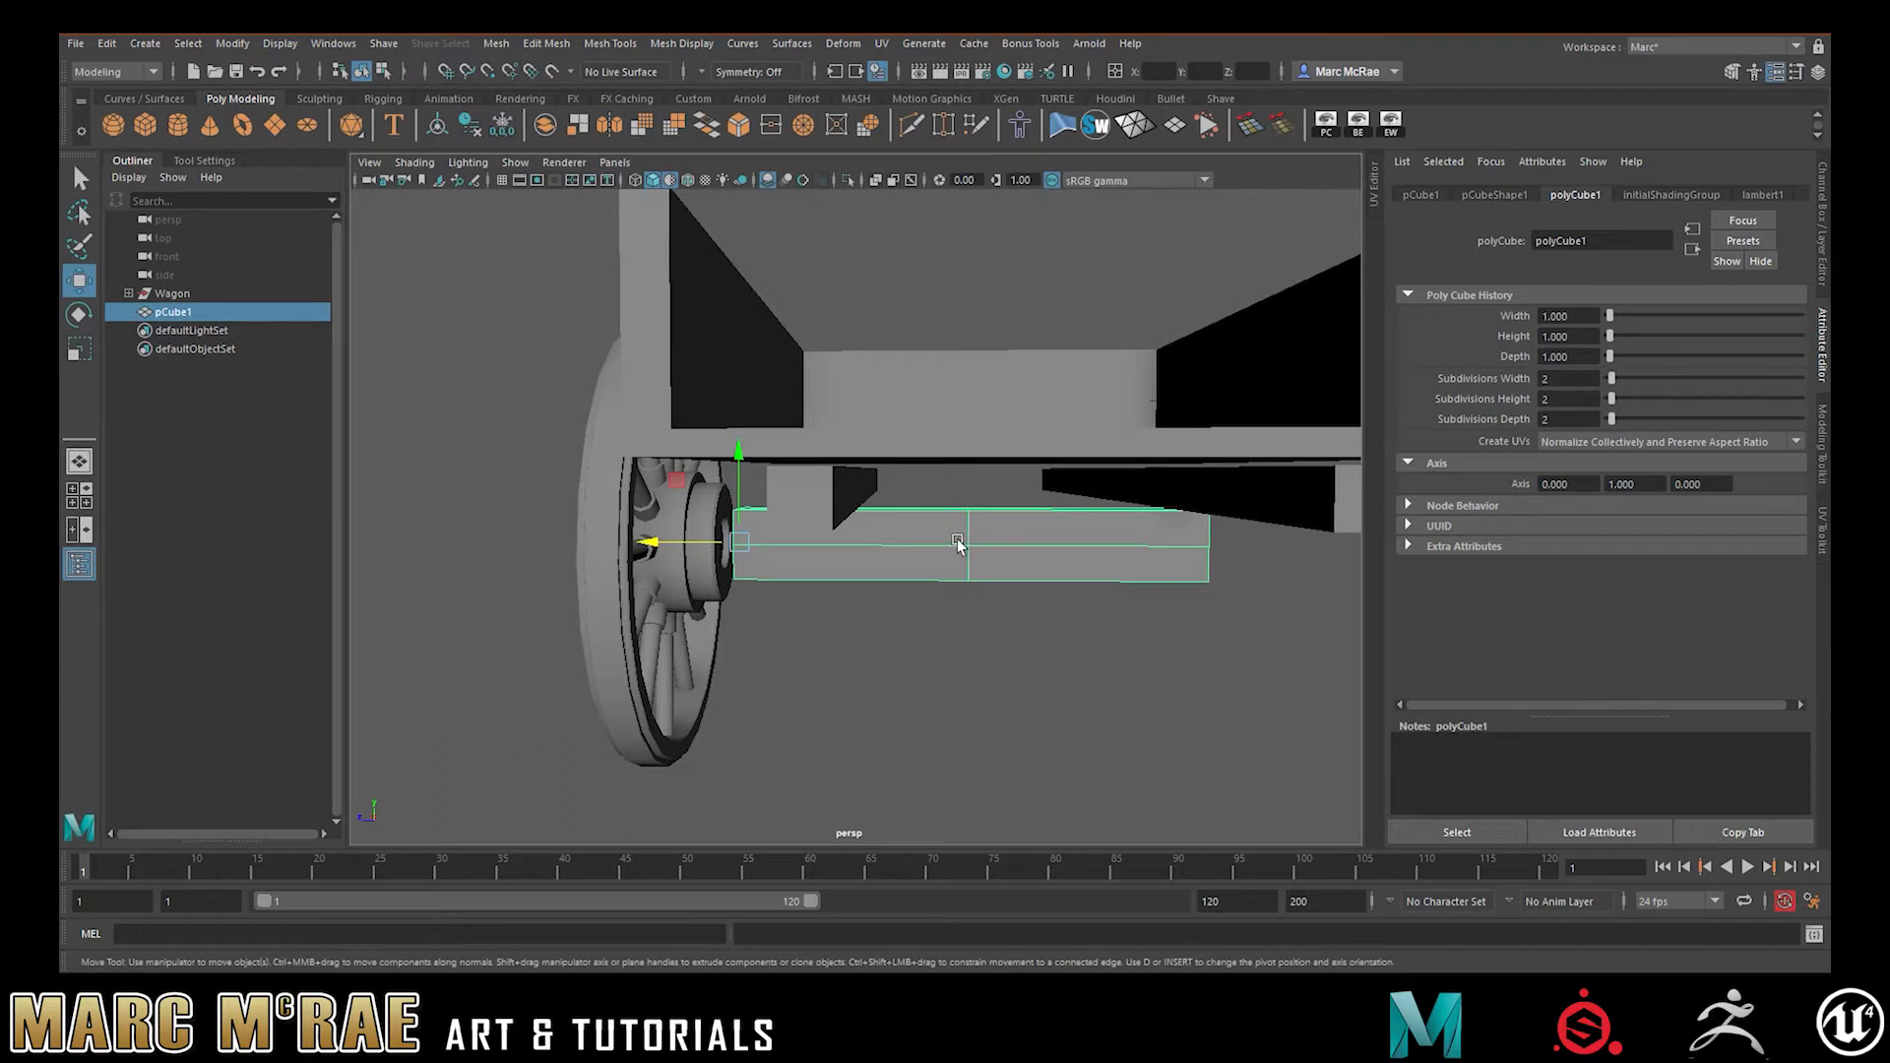
right_click(965, 537)
right_click_drag(969, 541, 1055, 479)
key("d")
key("v")
left_click_drag(741, 541, 841, 562)
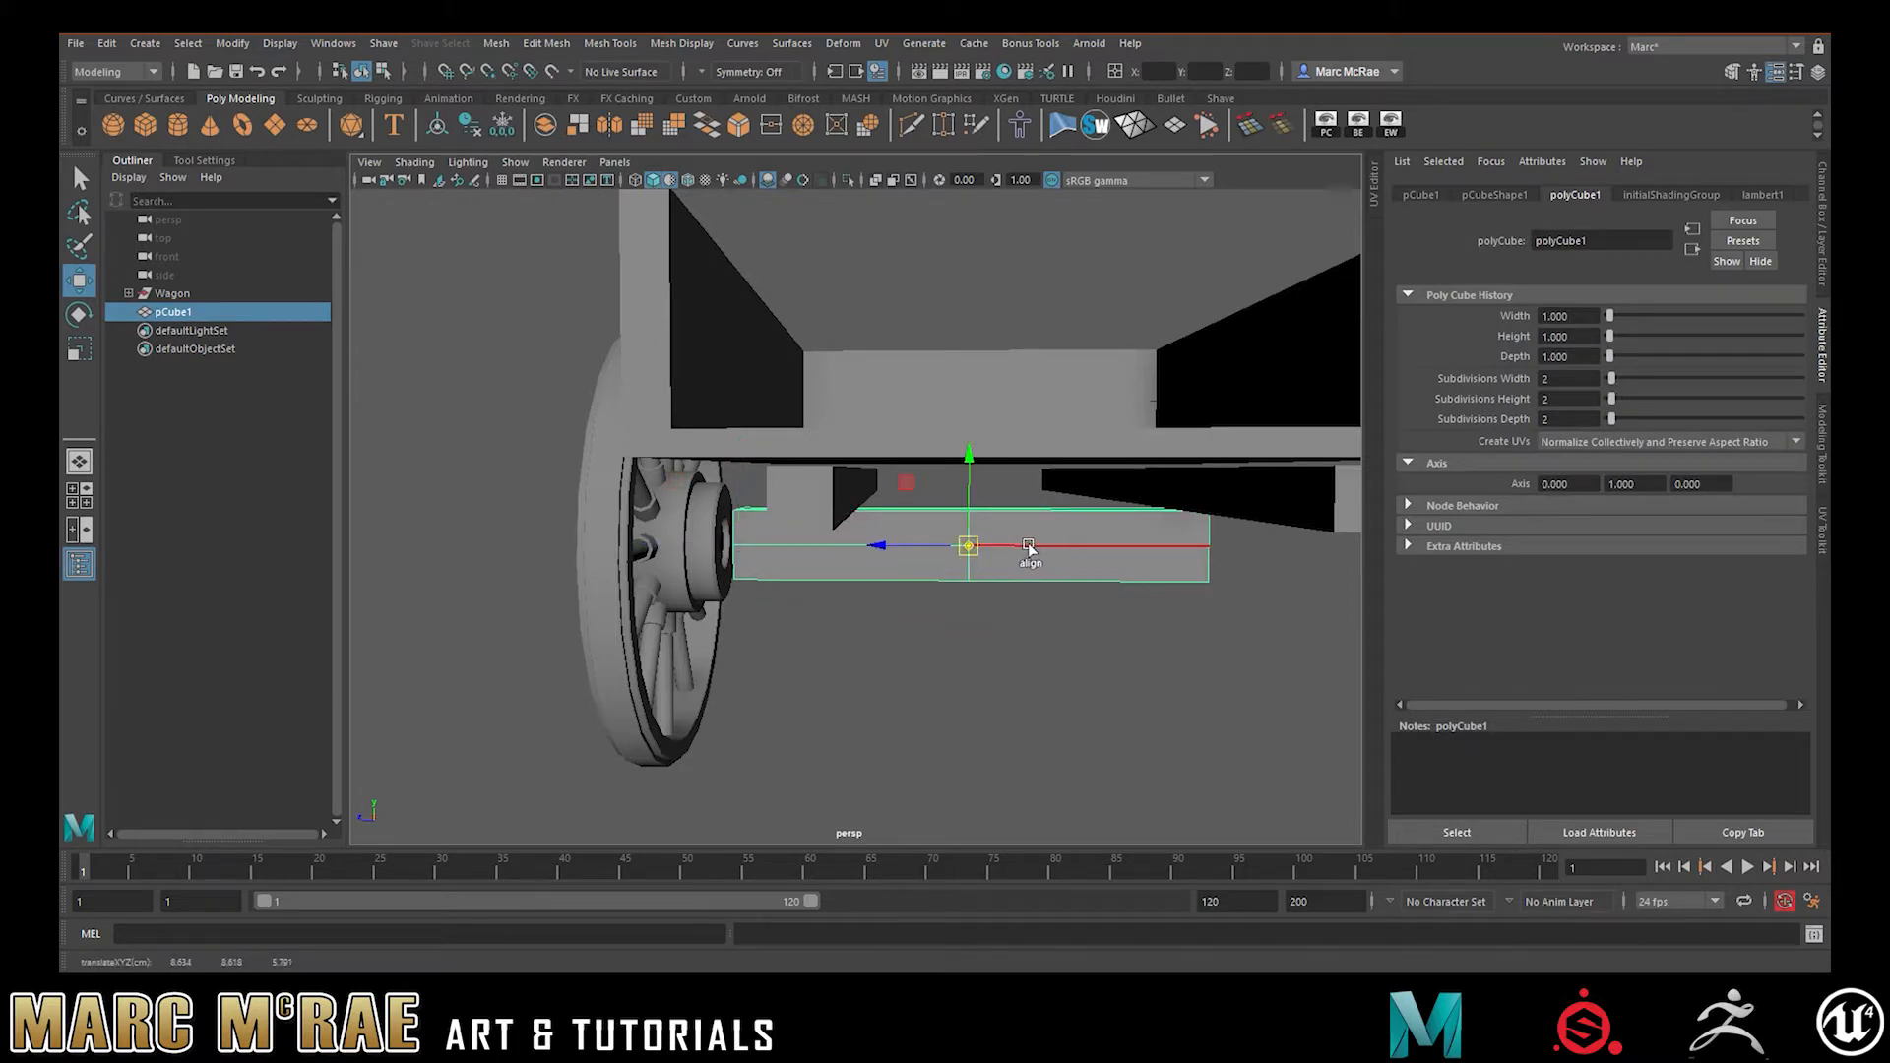
left_click_drag(1032, 546, 969, 527, "alt")
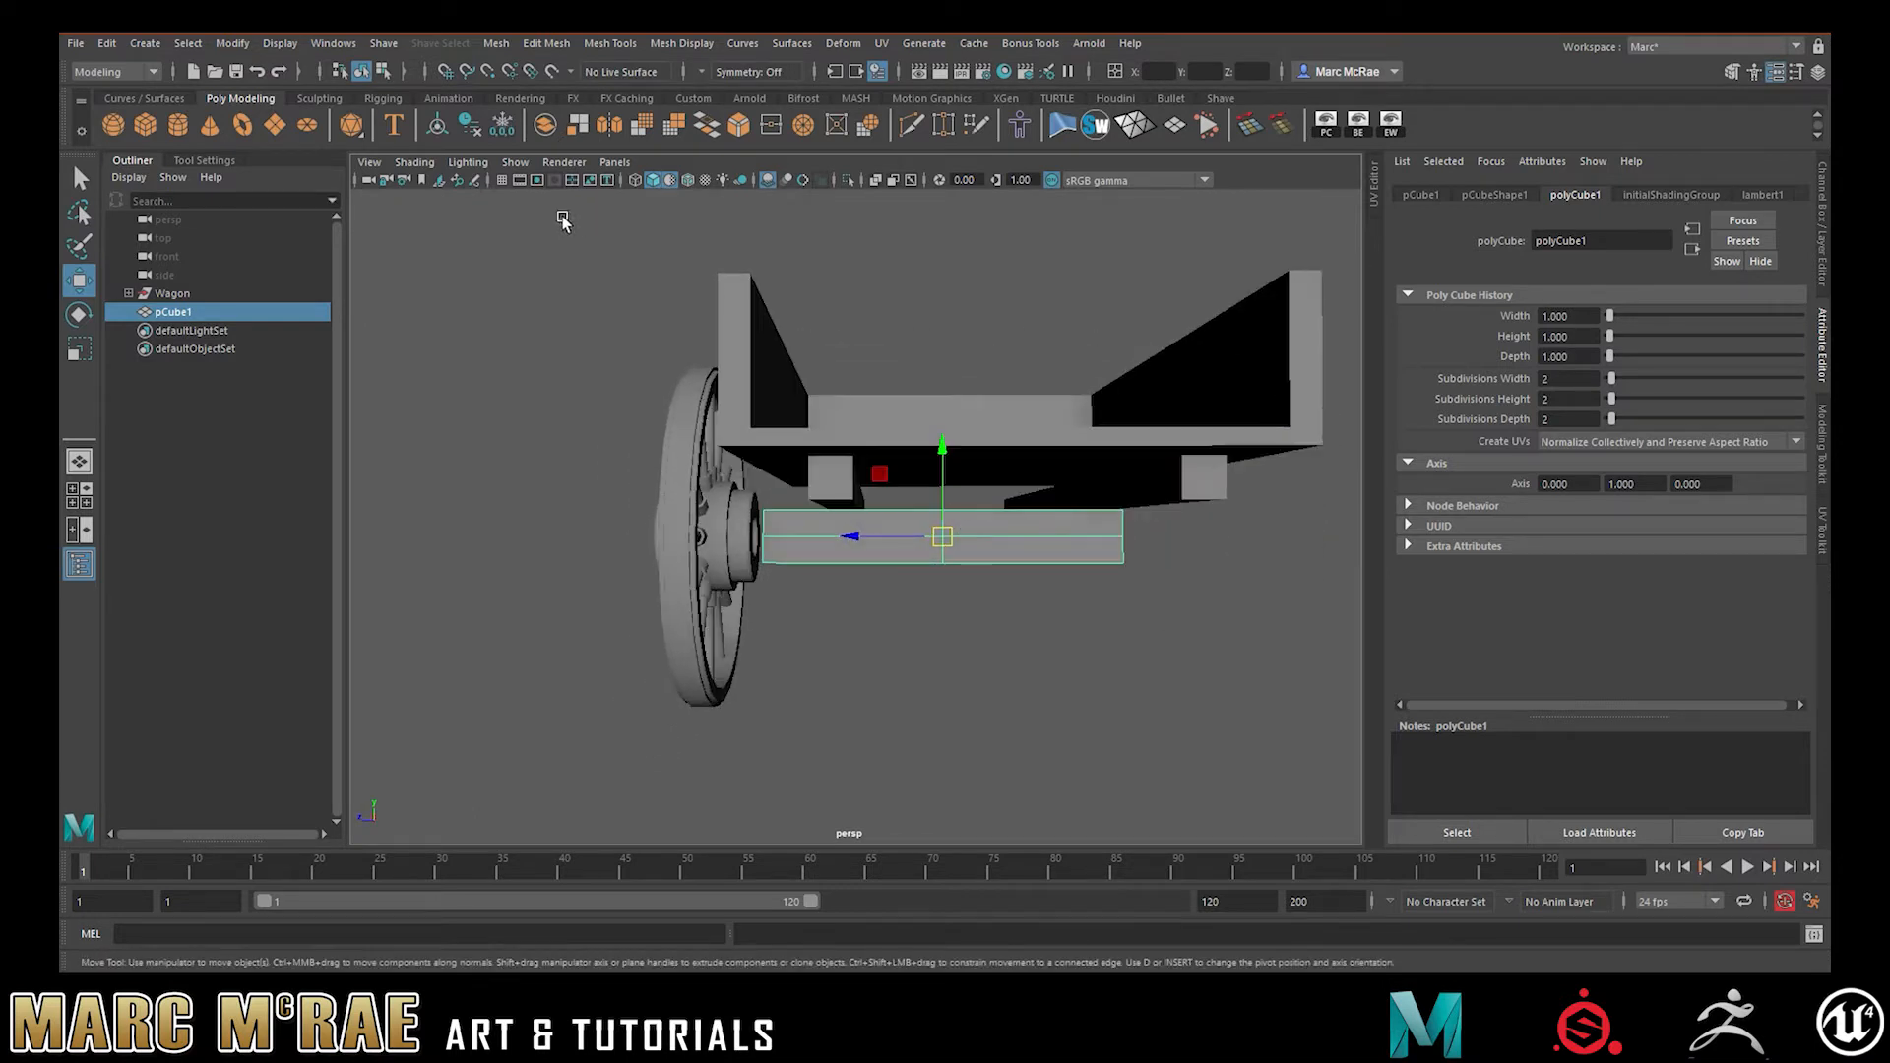
- Show the grid and snap the beam along Z to the grid's centre line
left_click(504, 180)
left_click_drag(1071, 547, 955, 534, "alt")
left_click_drag(743, 542, 857, 591)
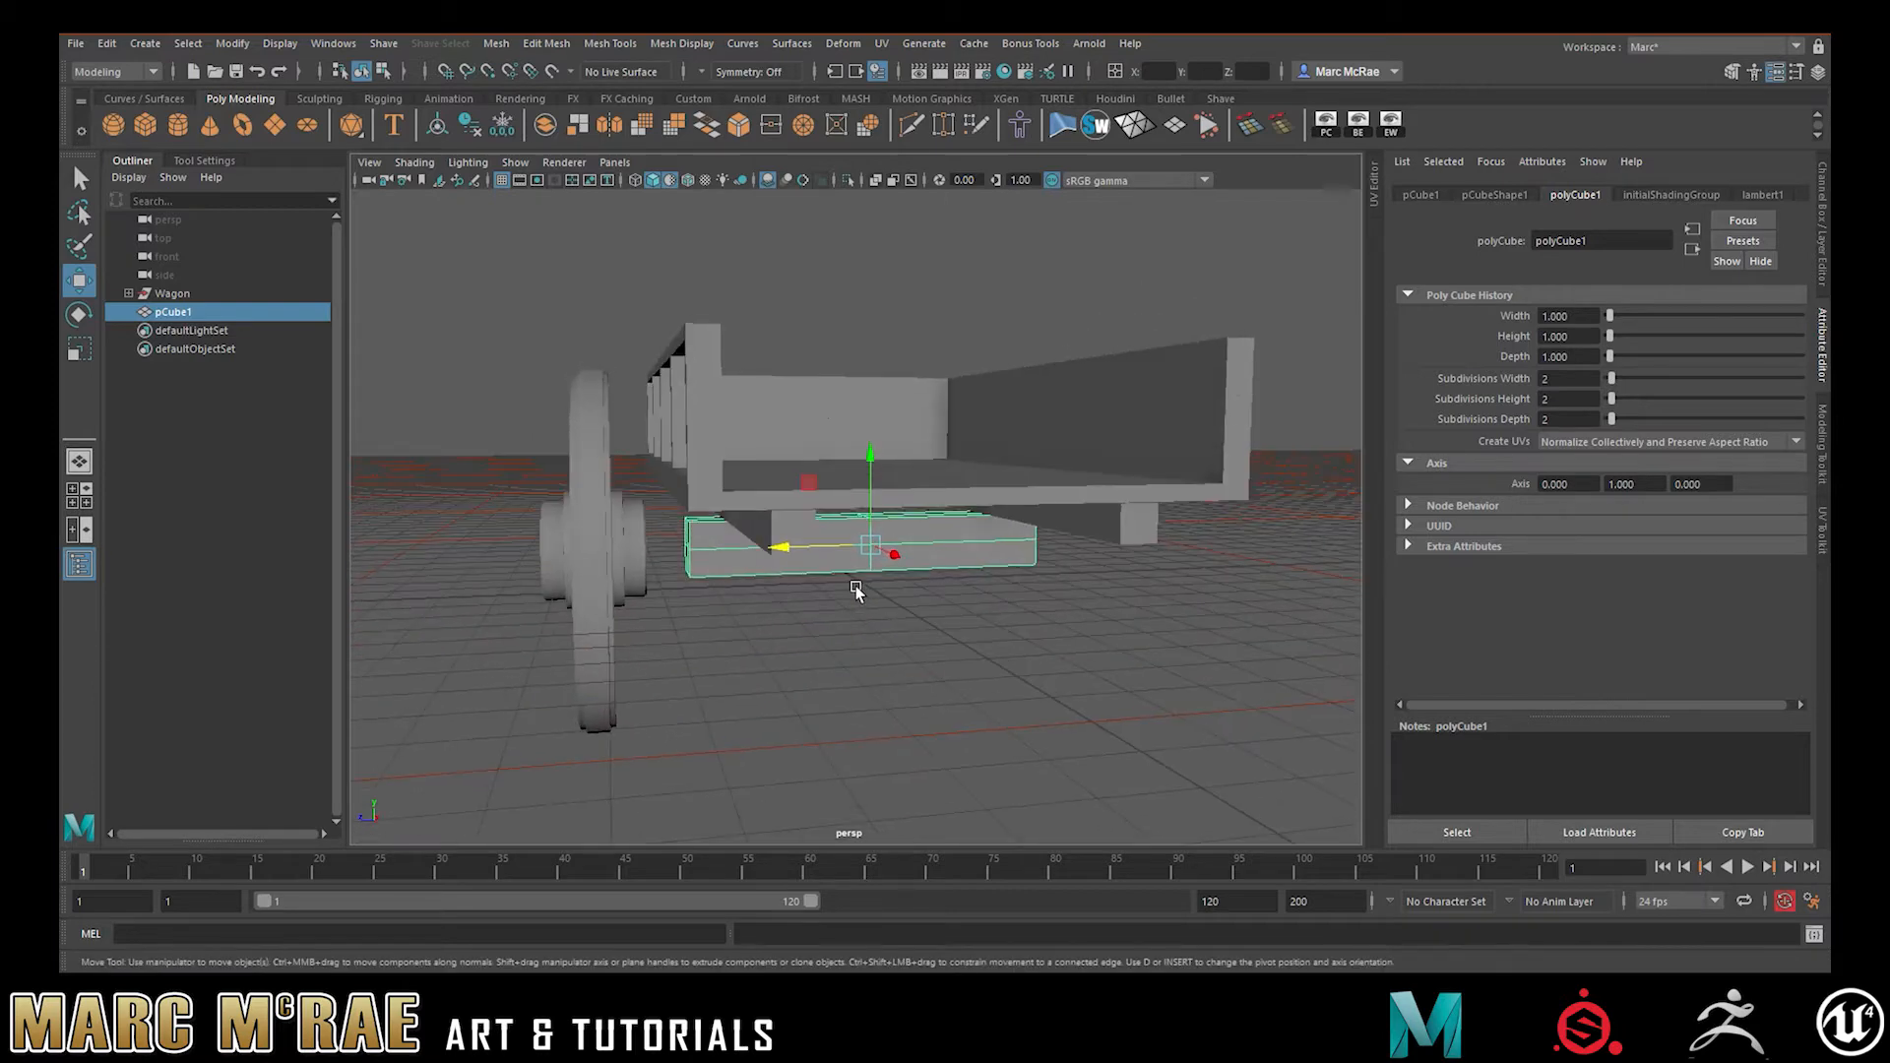
left_click(612, 552)
left_click_drag(505, 545, 981, 547, "alt")
left_click_drag(1218, 551, 868, 577)
left_click(833, 532)
- Create a polygon cylinder below the middle of the beam
right_click_drag(867, 577, 1050, 582, "alt")
left_click_drag(867, 567, 941, 563, "alt")
middle_click_drag(926, 563, 996, 537, "alt")
right_click_drag(996, 536, 1110, 547, "alt")
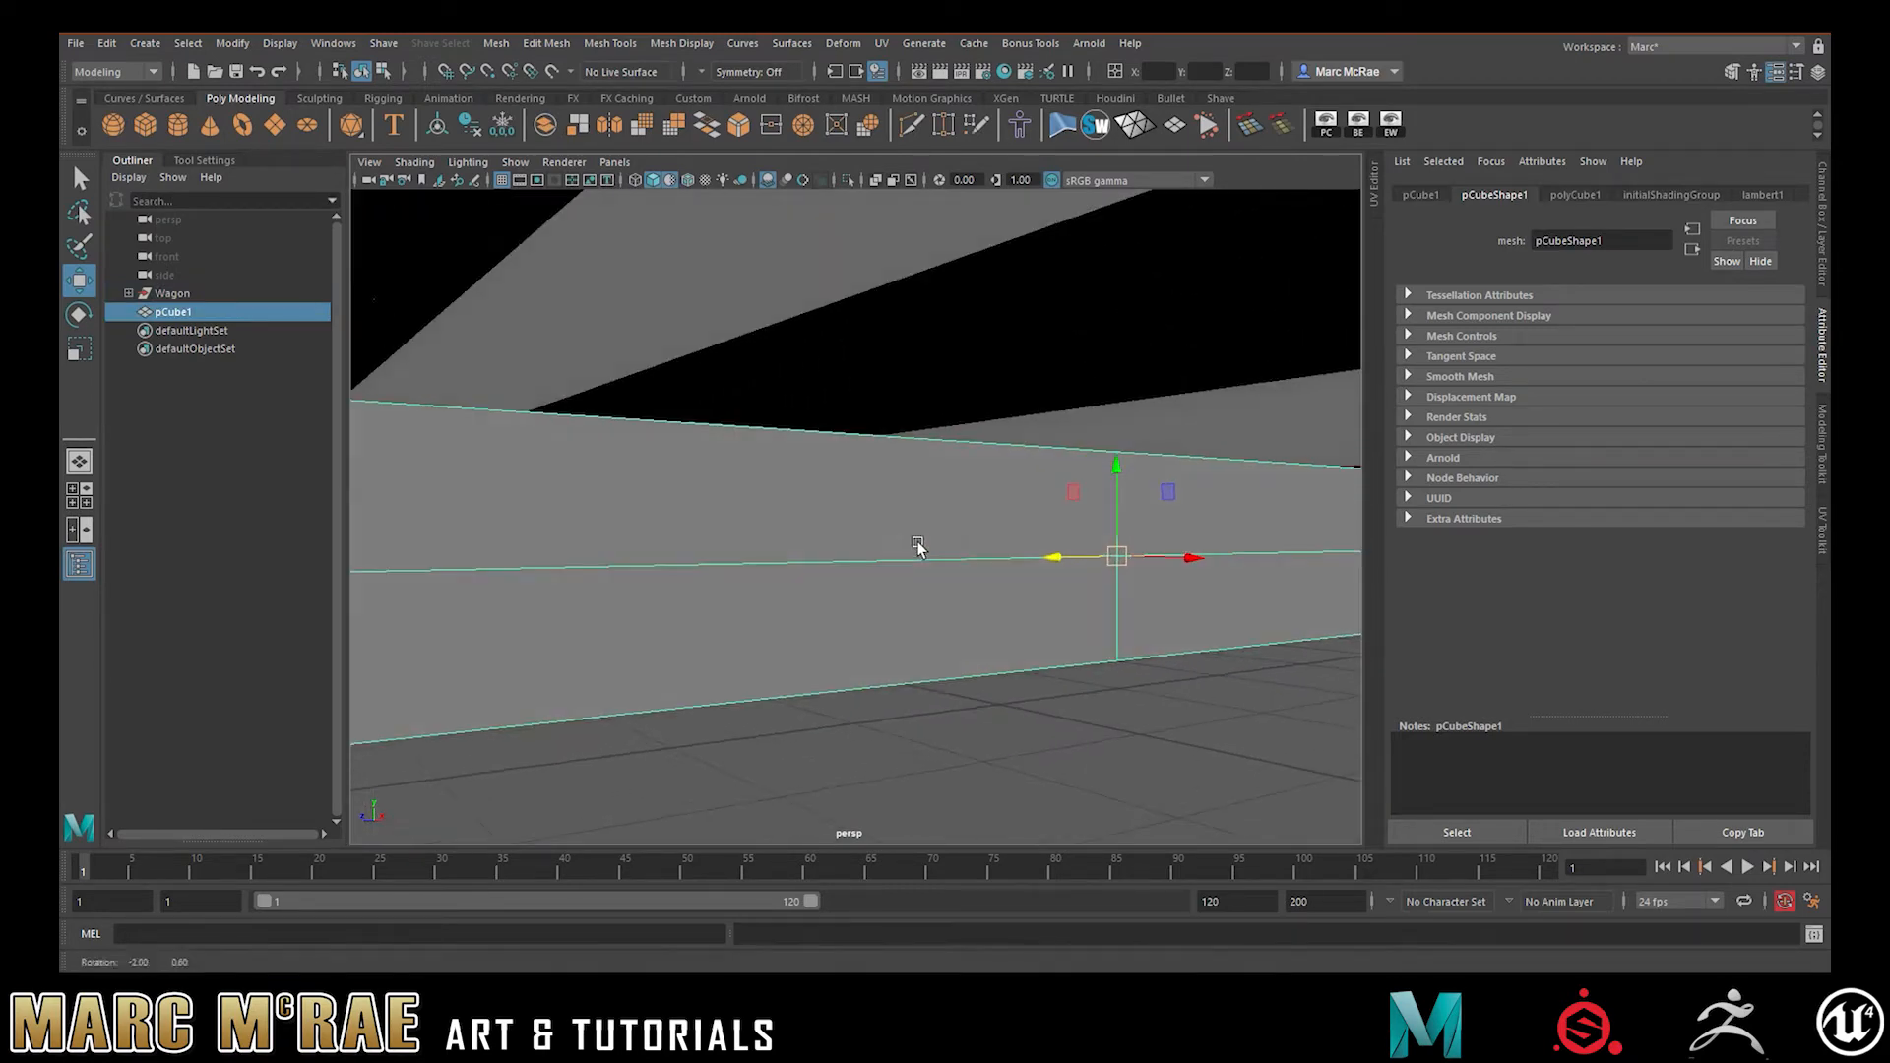
right_click_drag(918, 546, 862, 538, "alt")
left_click_drag(862, 537, 889, 534, "alt")
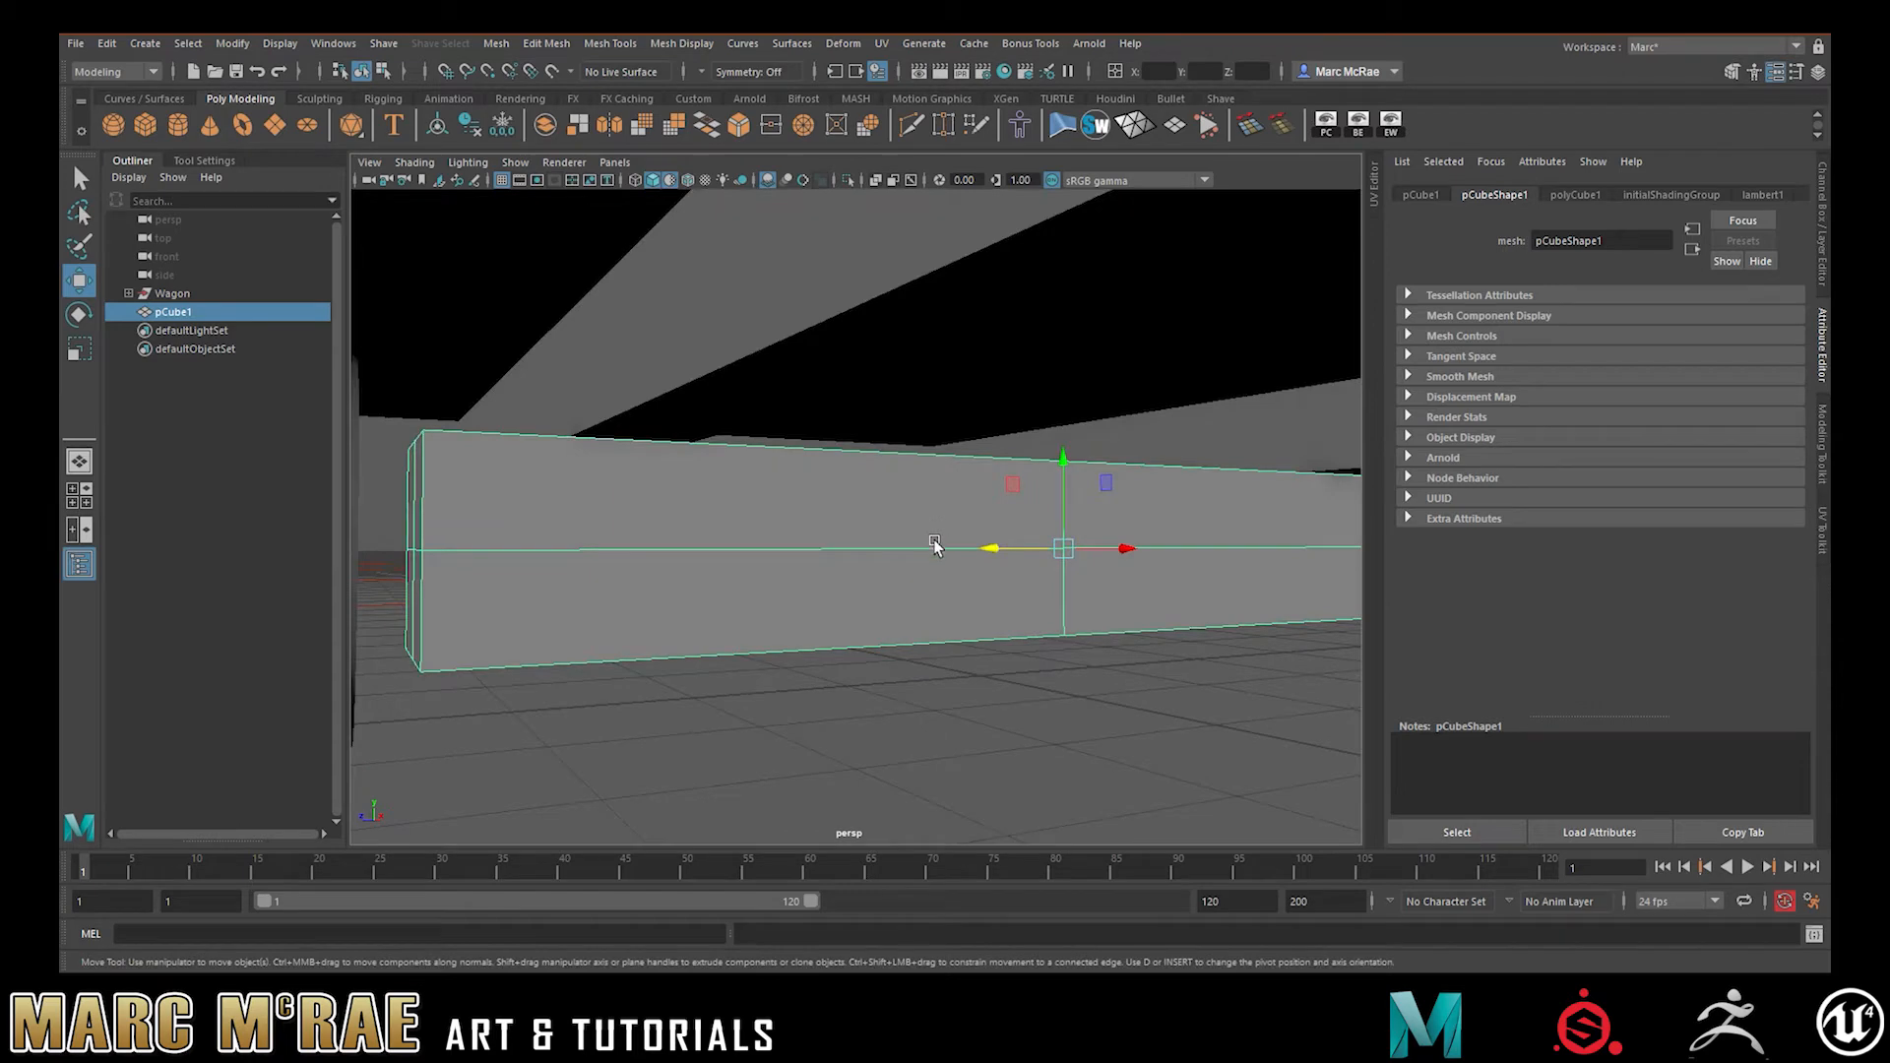
key("r")
left_click_drag(1063, 548, 808, 504)
left_click(899, 626)
left_click(932, 545)
left_click_drag(932, 546, 917, 547, "alt")
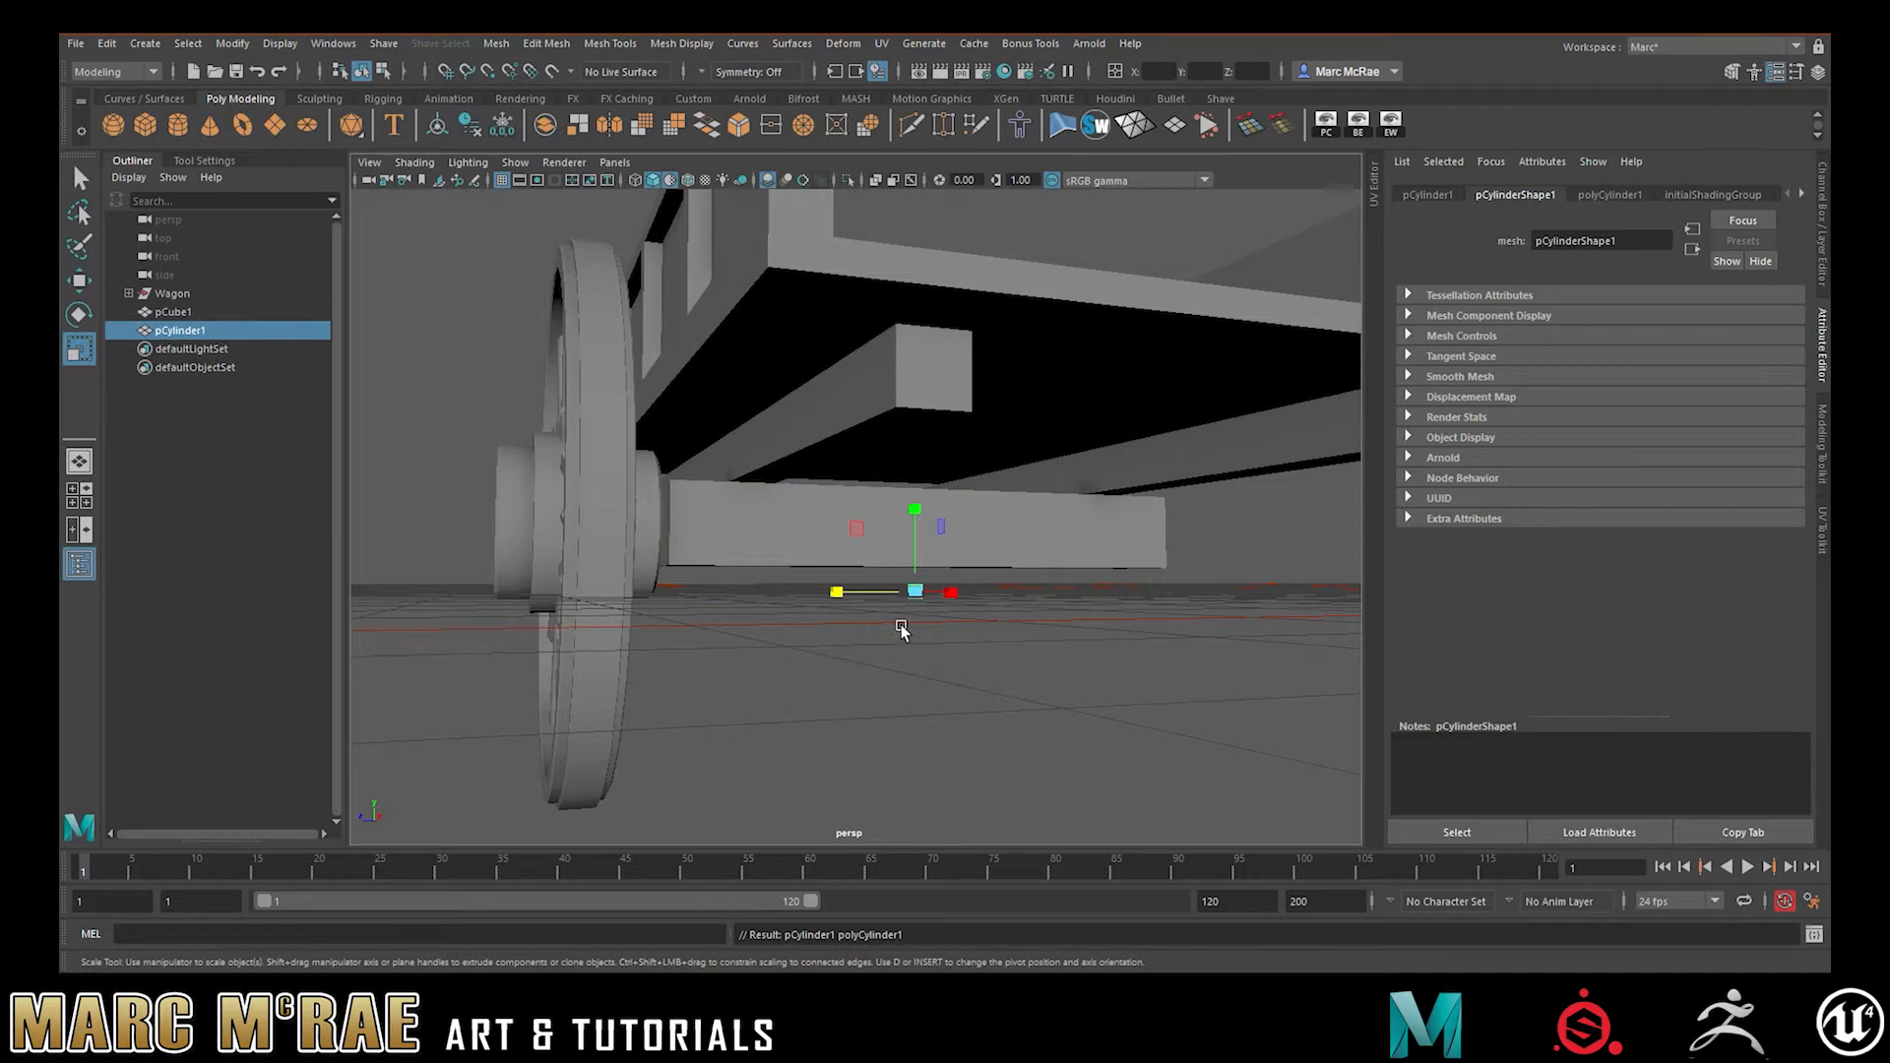
- Rotate the cylinder 90 degrees about X to lie along the beam and set its axis subdivisions to 12
right_click_drag(931, 633, 823, 637, "alt")
left_click_drag(929, 627, 812, 625, "alt")
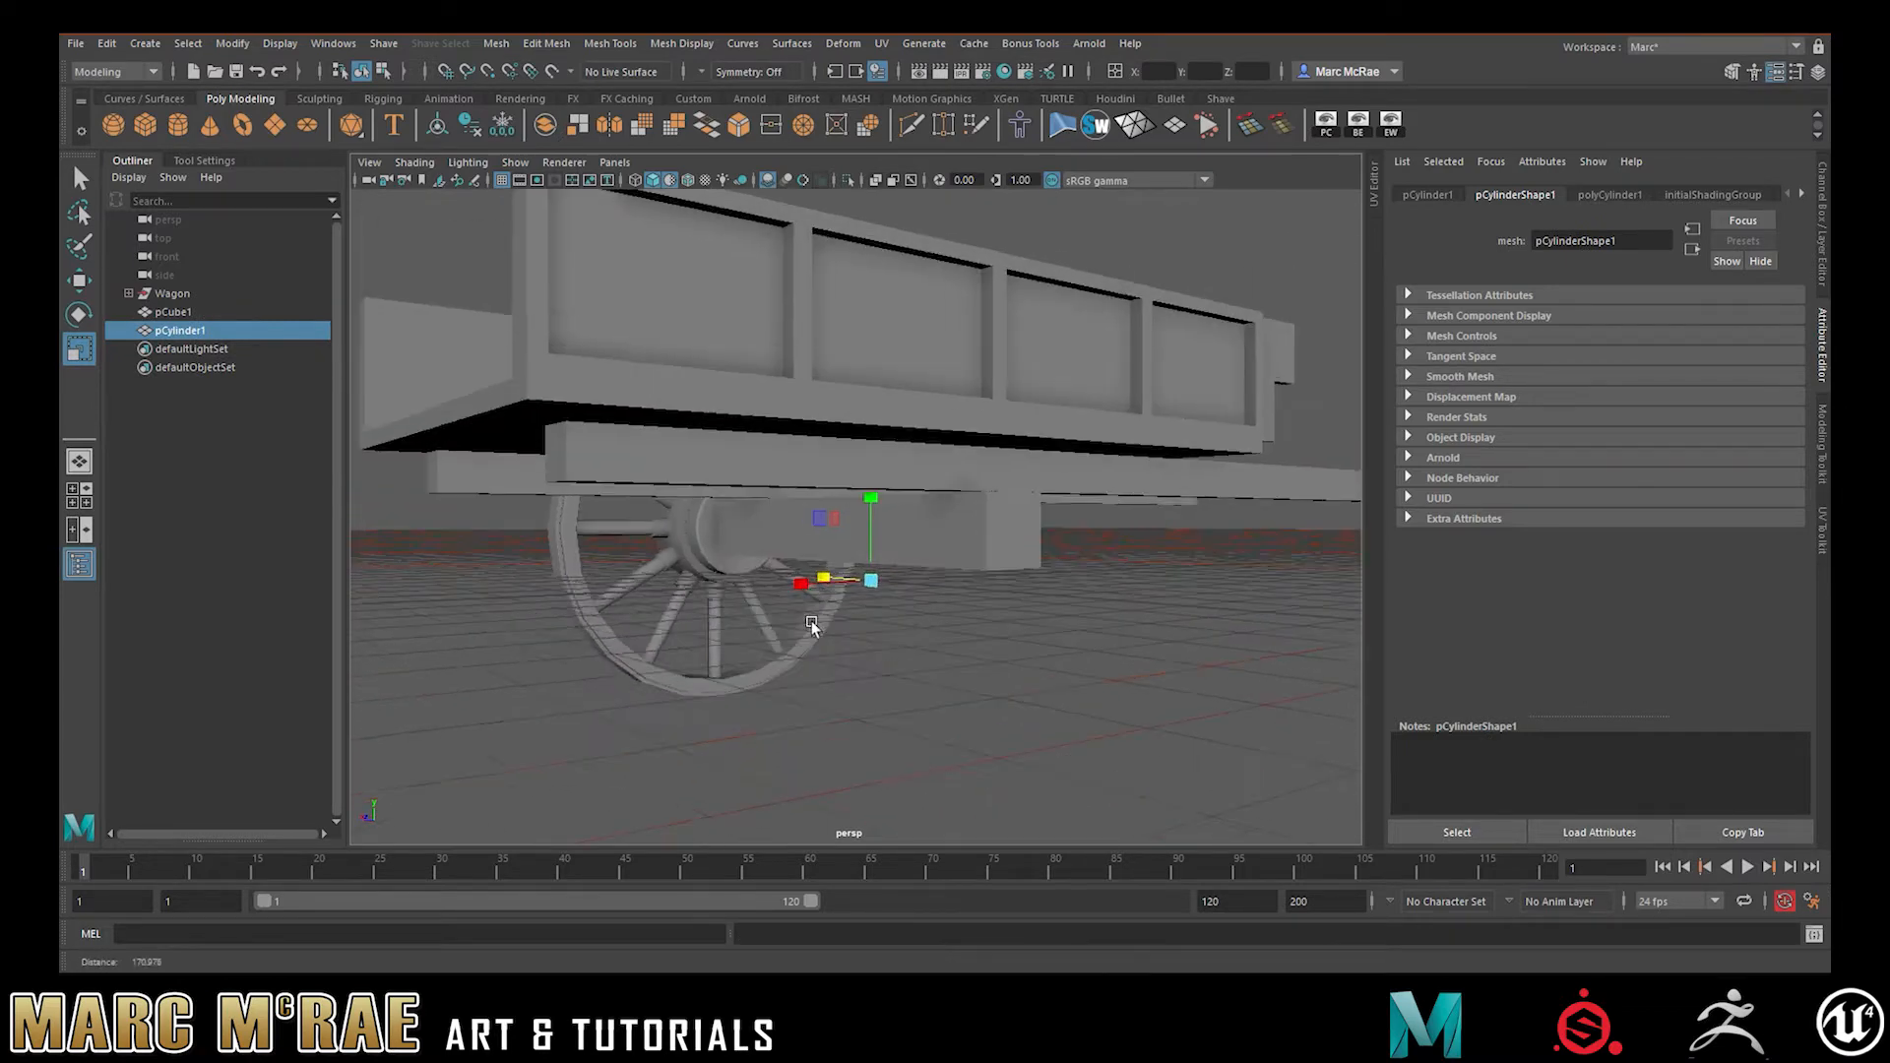
right_click_drag(812, 625, 1138, 680, "alt")
left_click_drag(919, 701, 963, 672, "alt")
key("e")
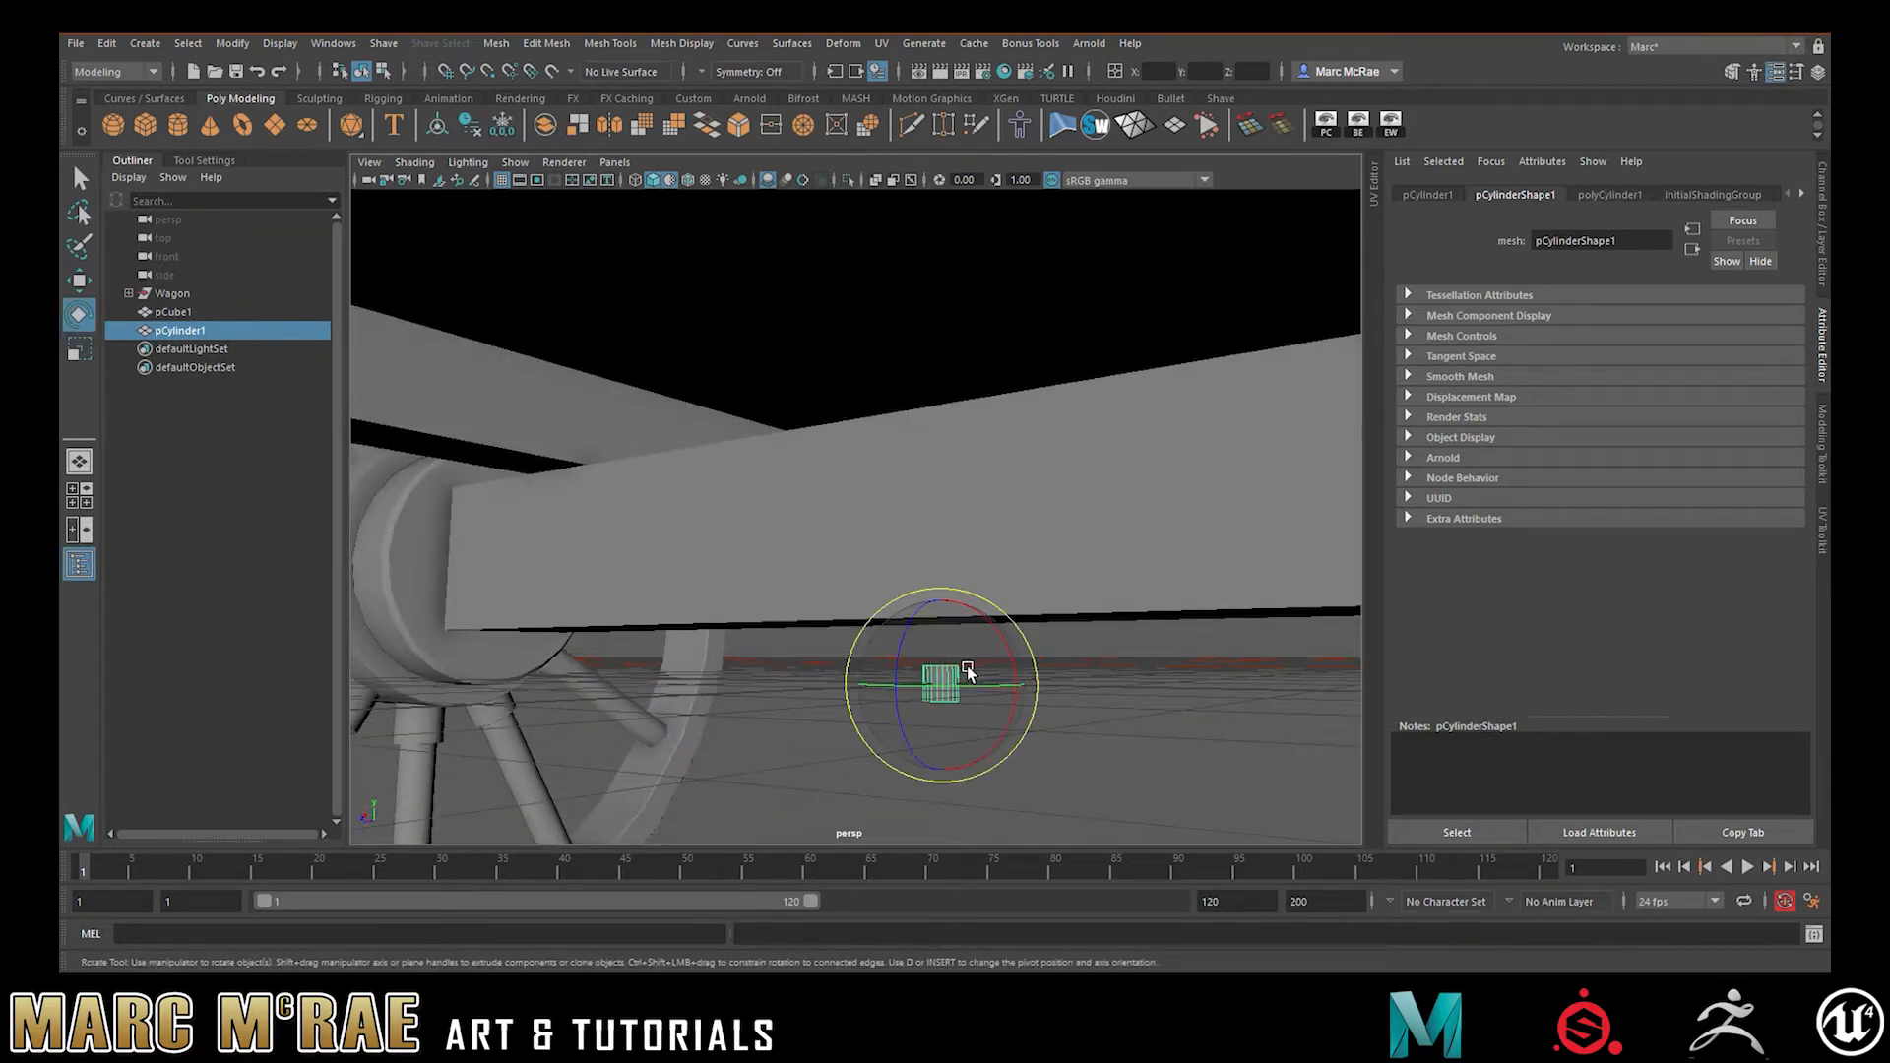
left_click_drag(995, 638, 1014, 759)
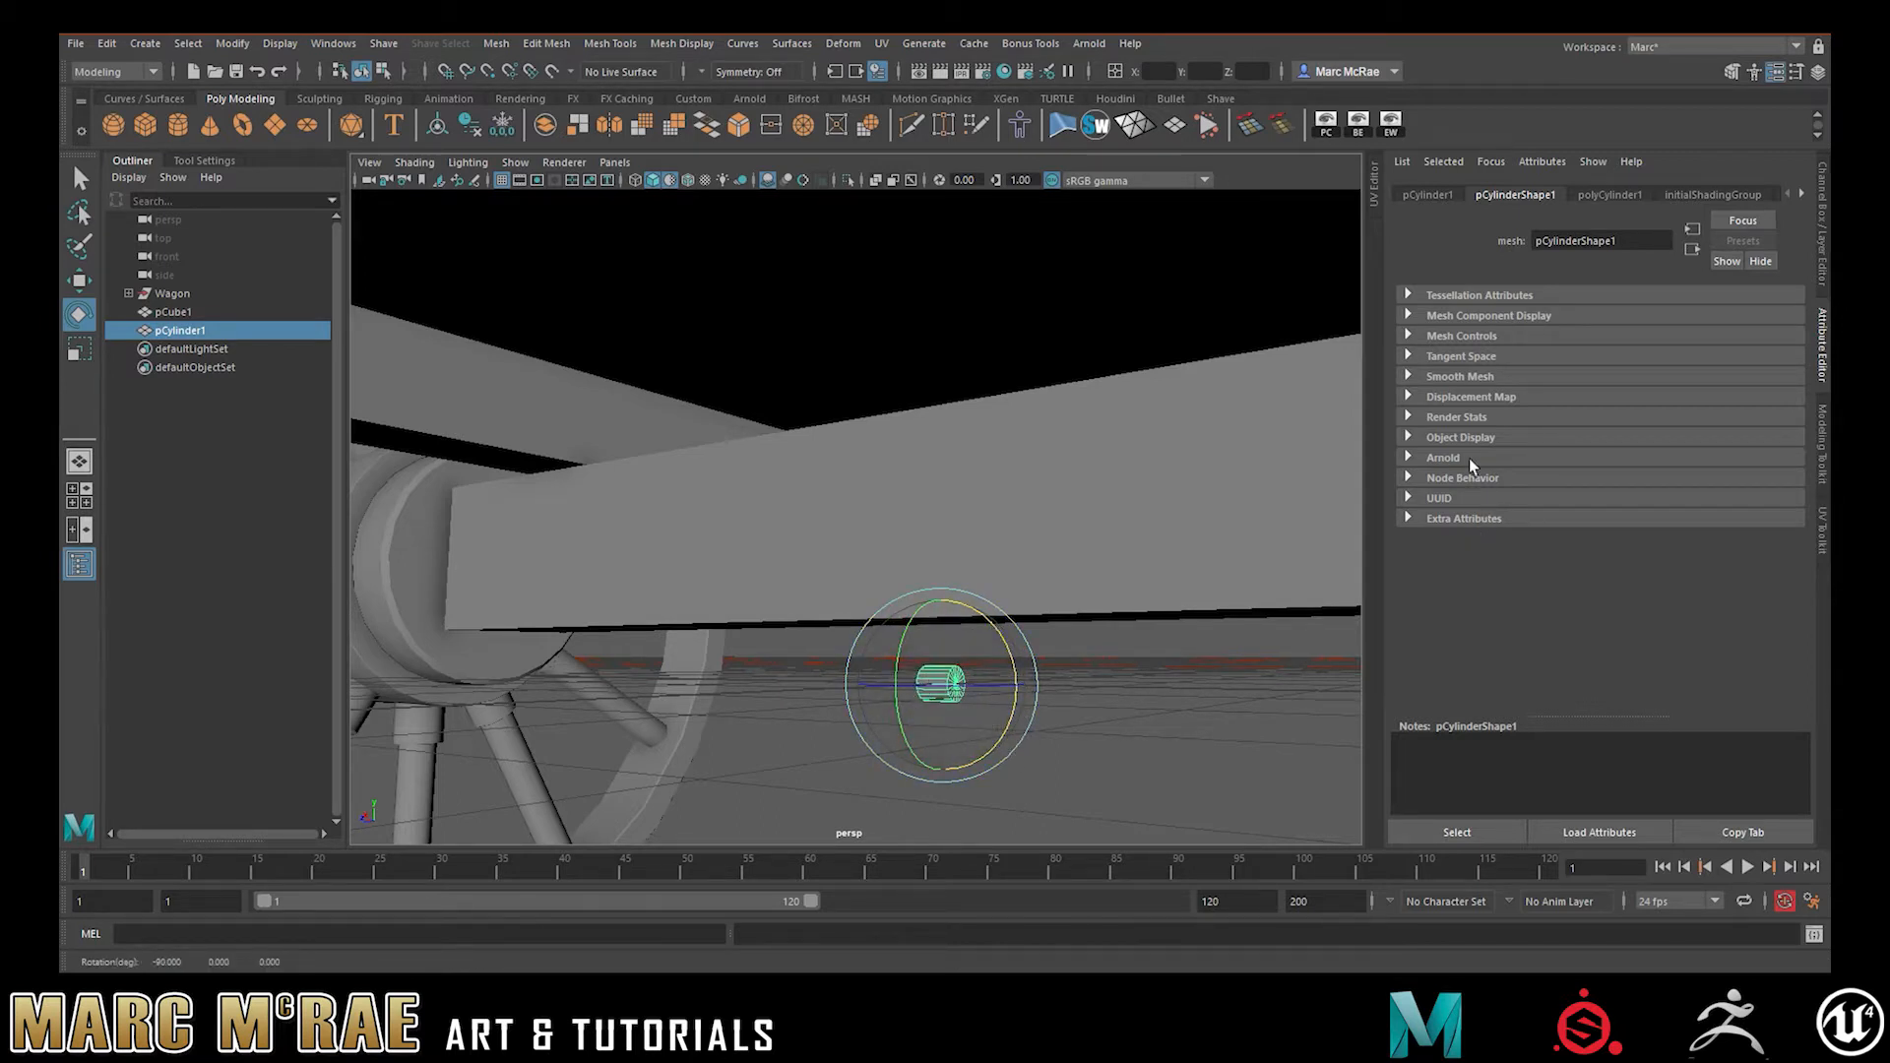
left_click(1605, 195)
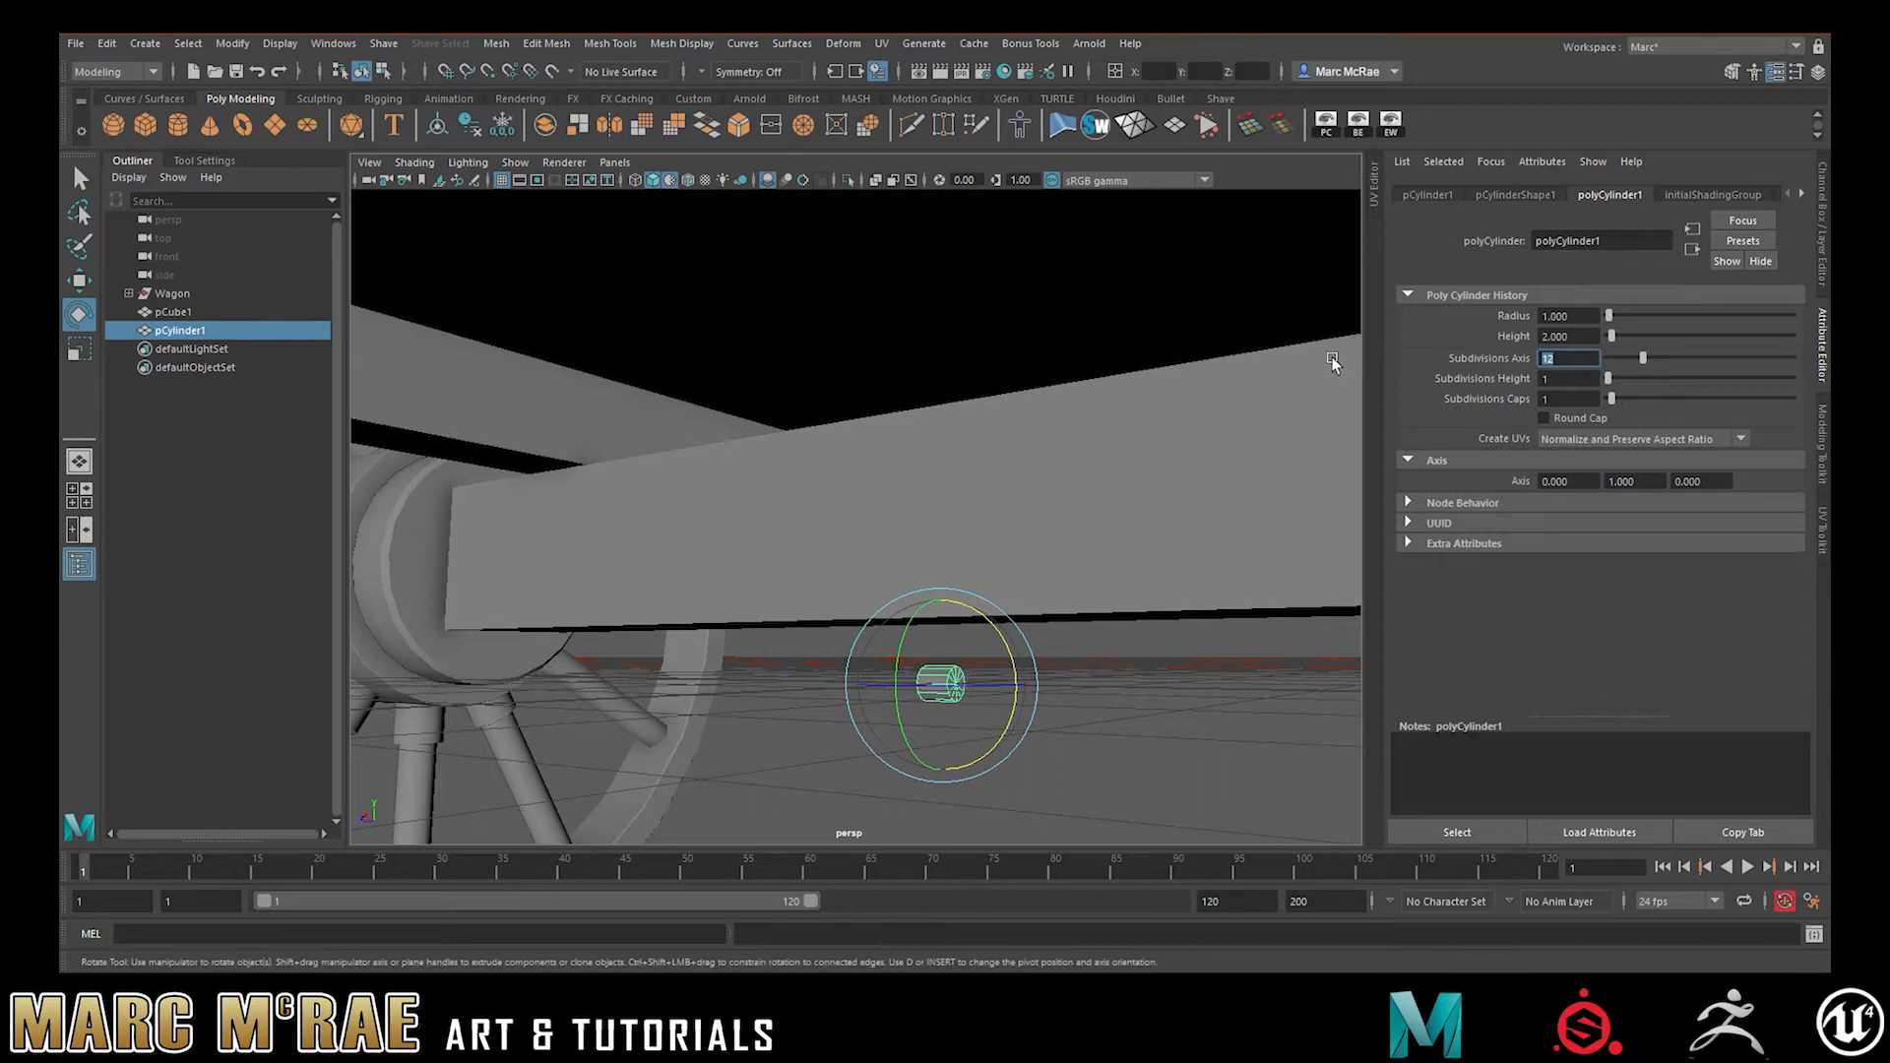
left_click_drag(1063, 642, 1056, 682, "alt")
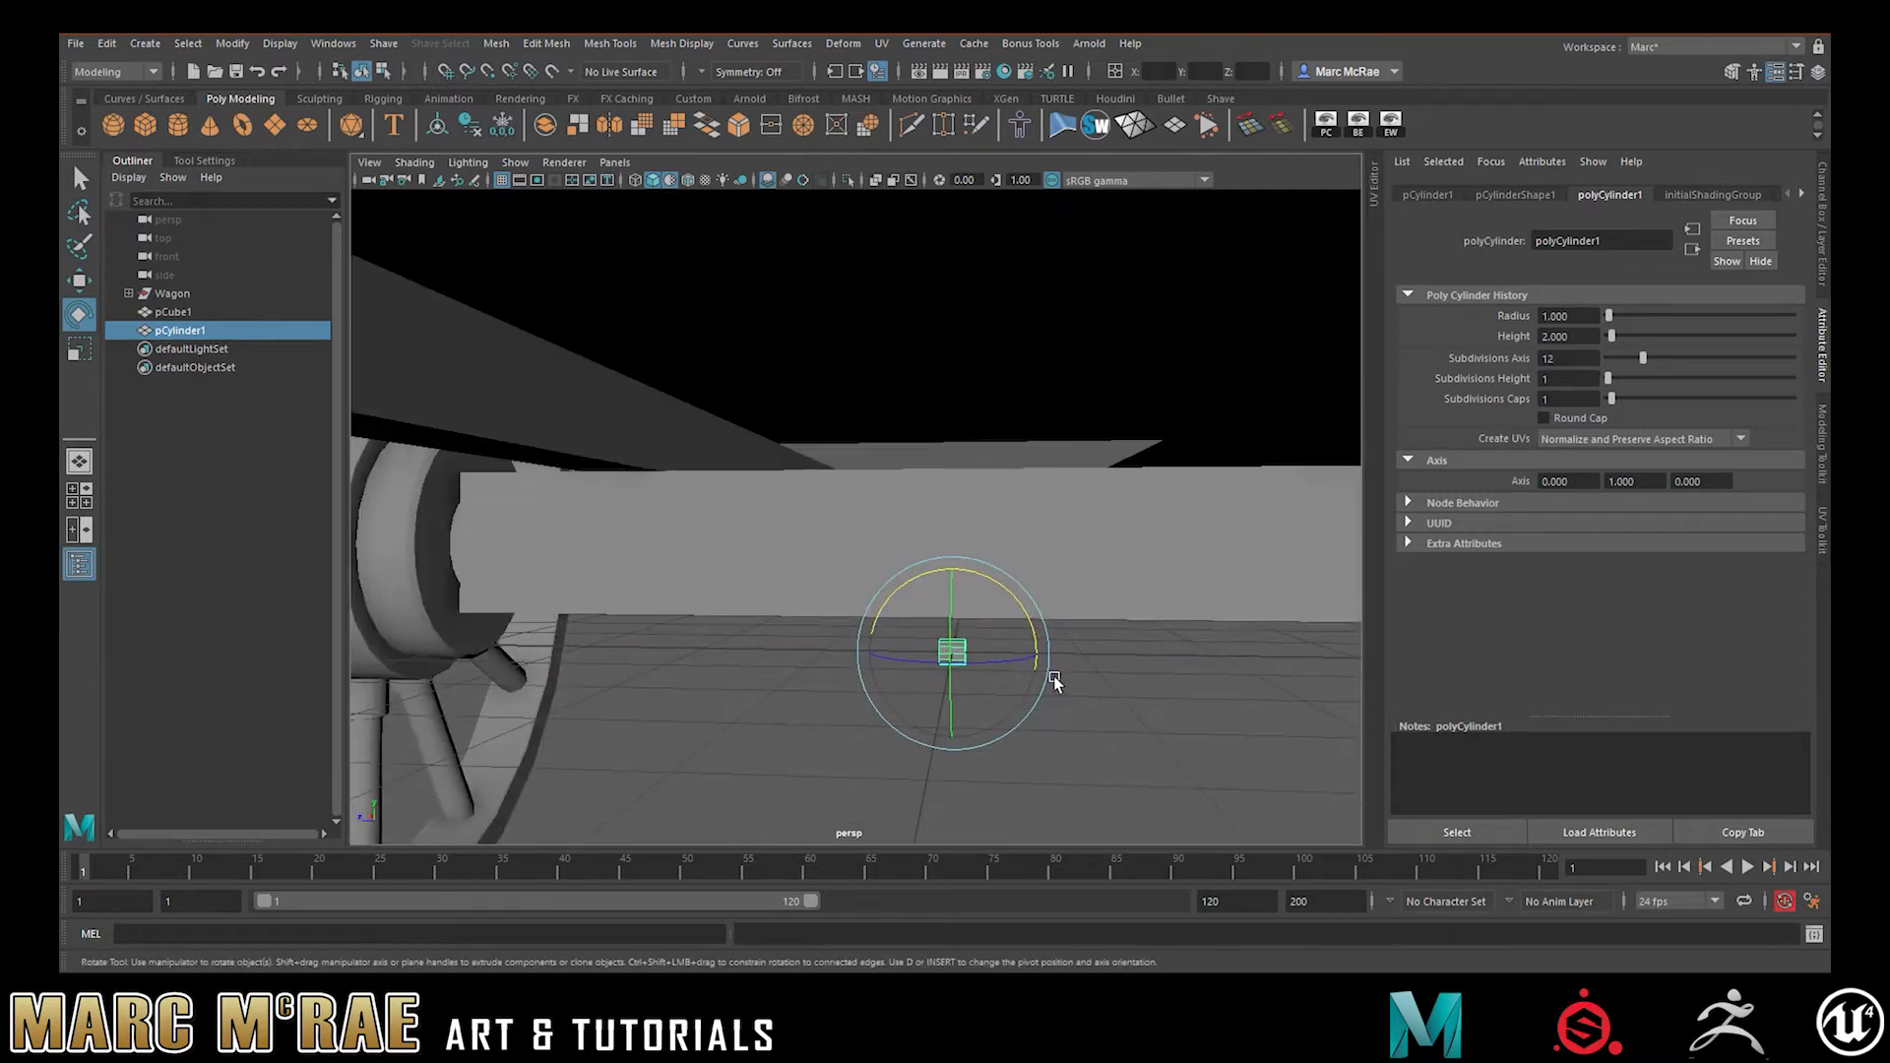
- Scale the cylinder uniformly to about 3.04 and, with X-ray on, raise it to the beam's centre height
key("r")
left_click_drag(954, 653, 967, 641)
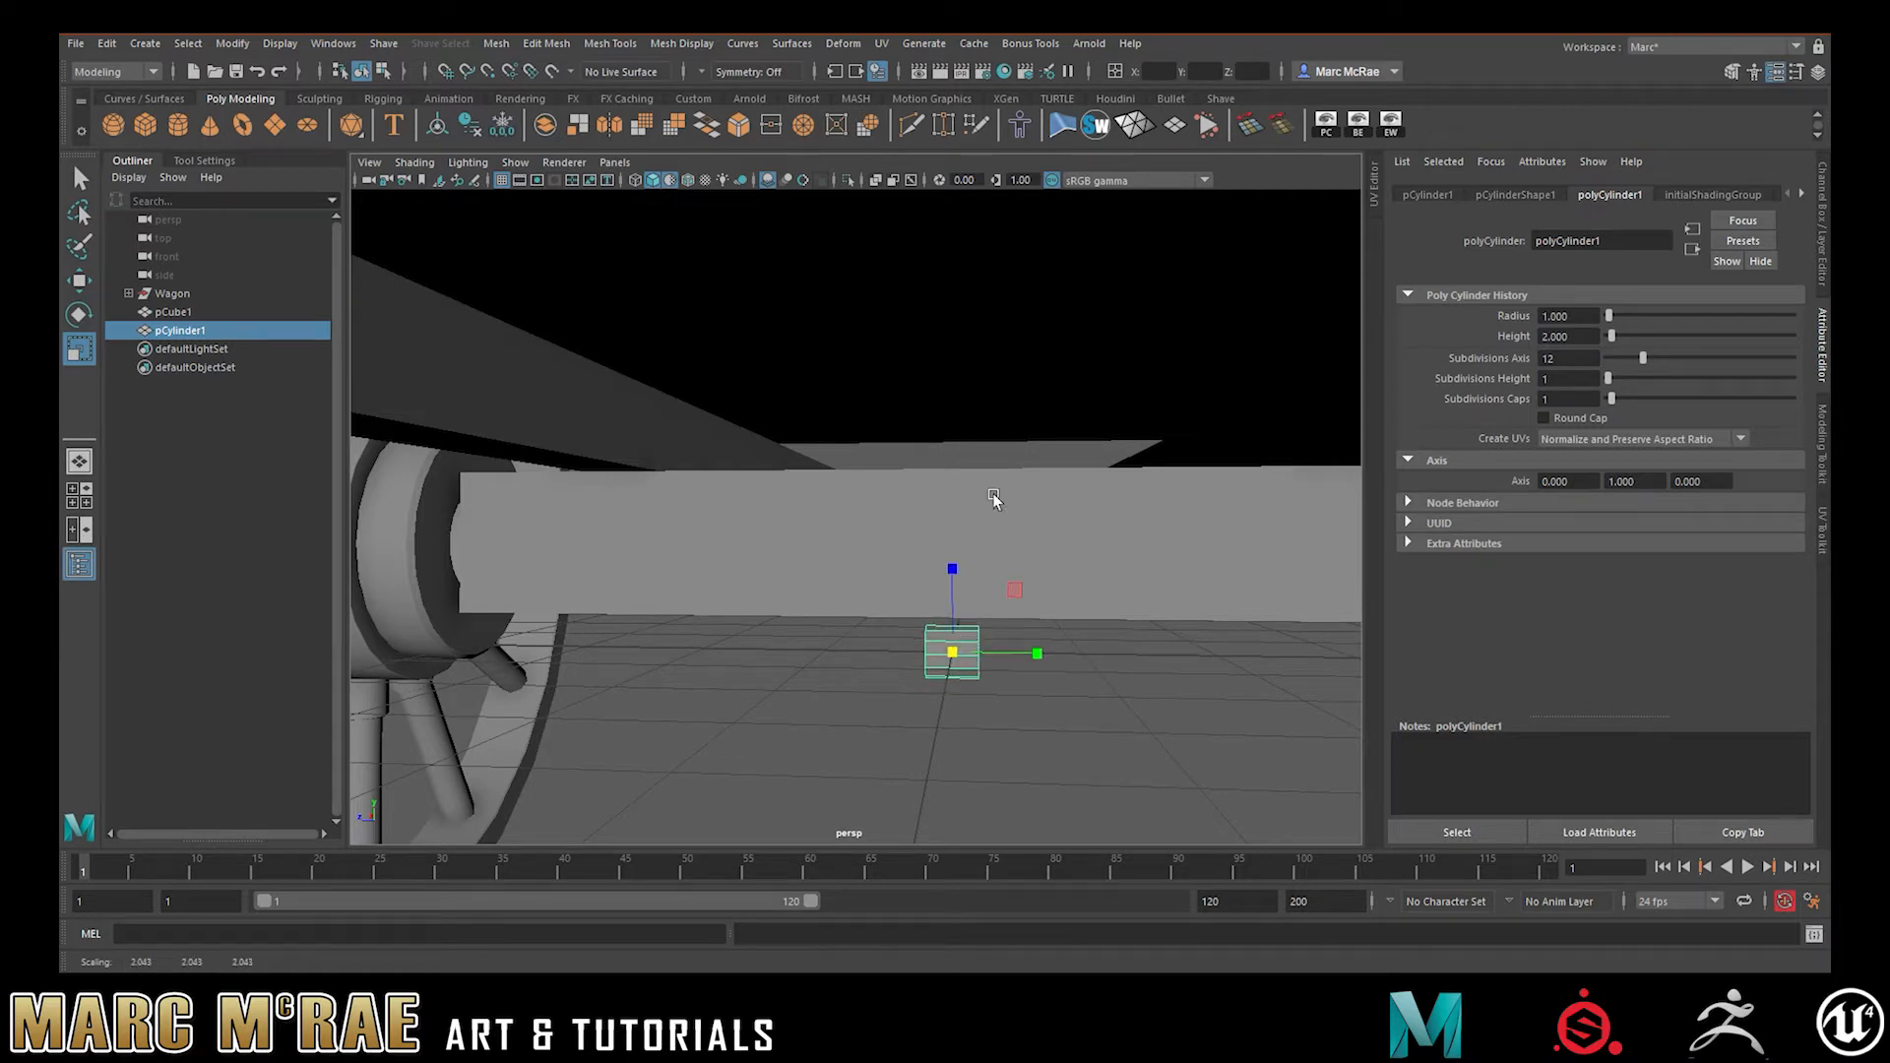
left_click(876, 181)
mouse_move(966, 527)
left_mouse_down("alt")
mouse_move(1004, 528)
mouse_move(954, 524)
left_mouse_up("alt")
key("w")
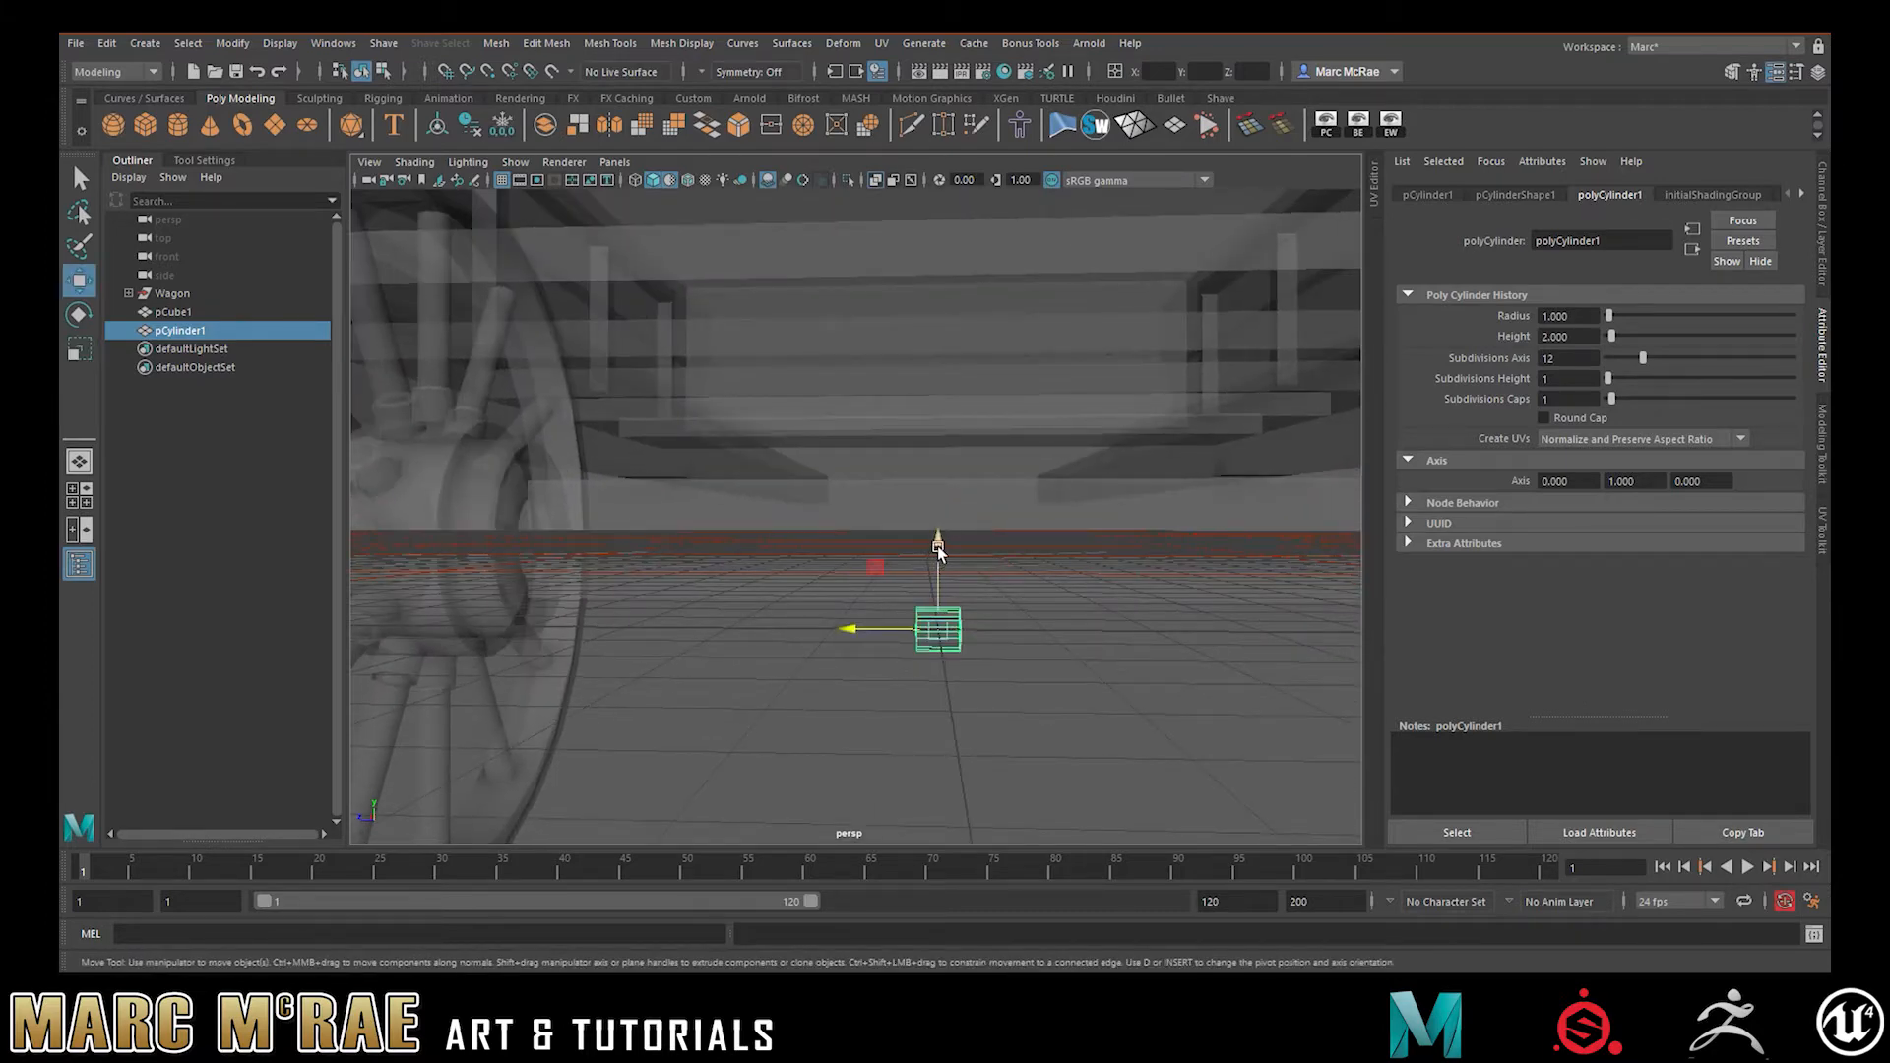
mouse_move(939, 551)
left_mouse_down()
mouse_move(941, 487)
mouse_move(942, 531)
left_mouse_up()
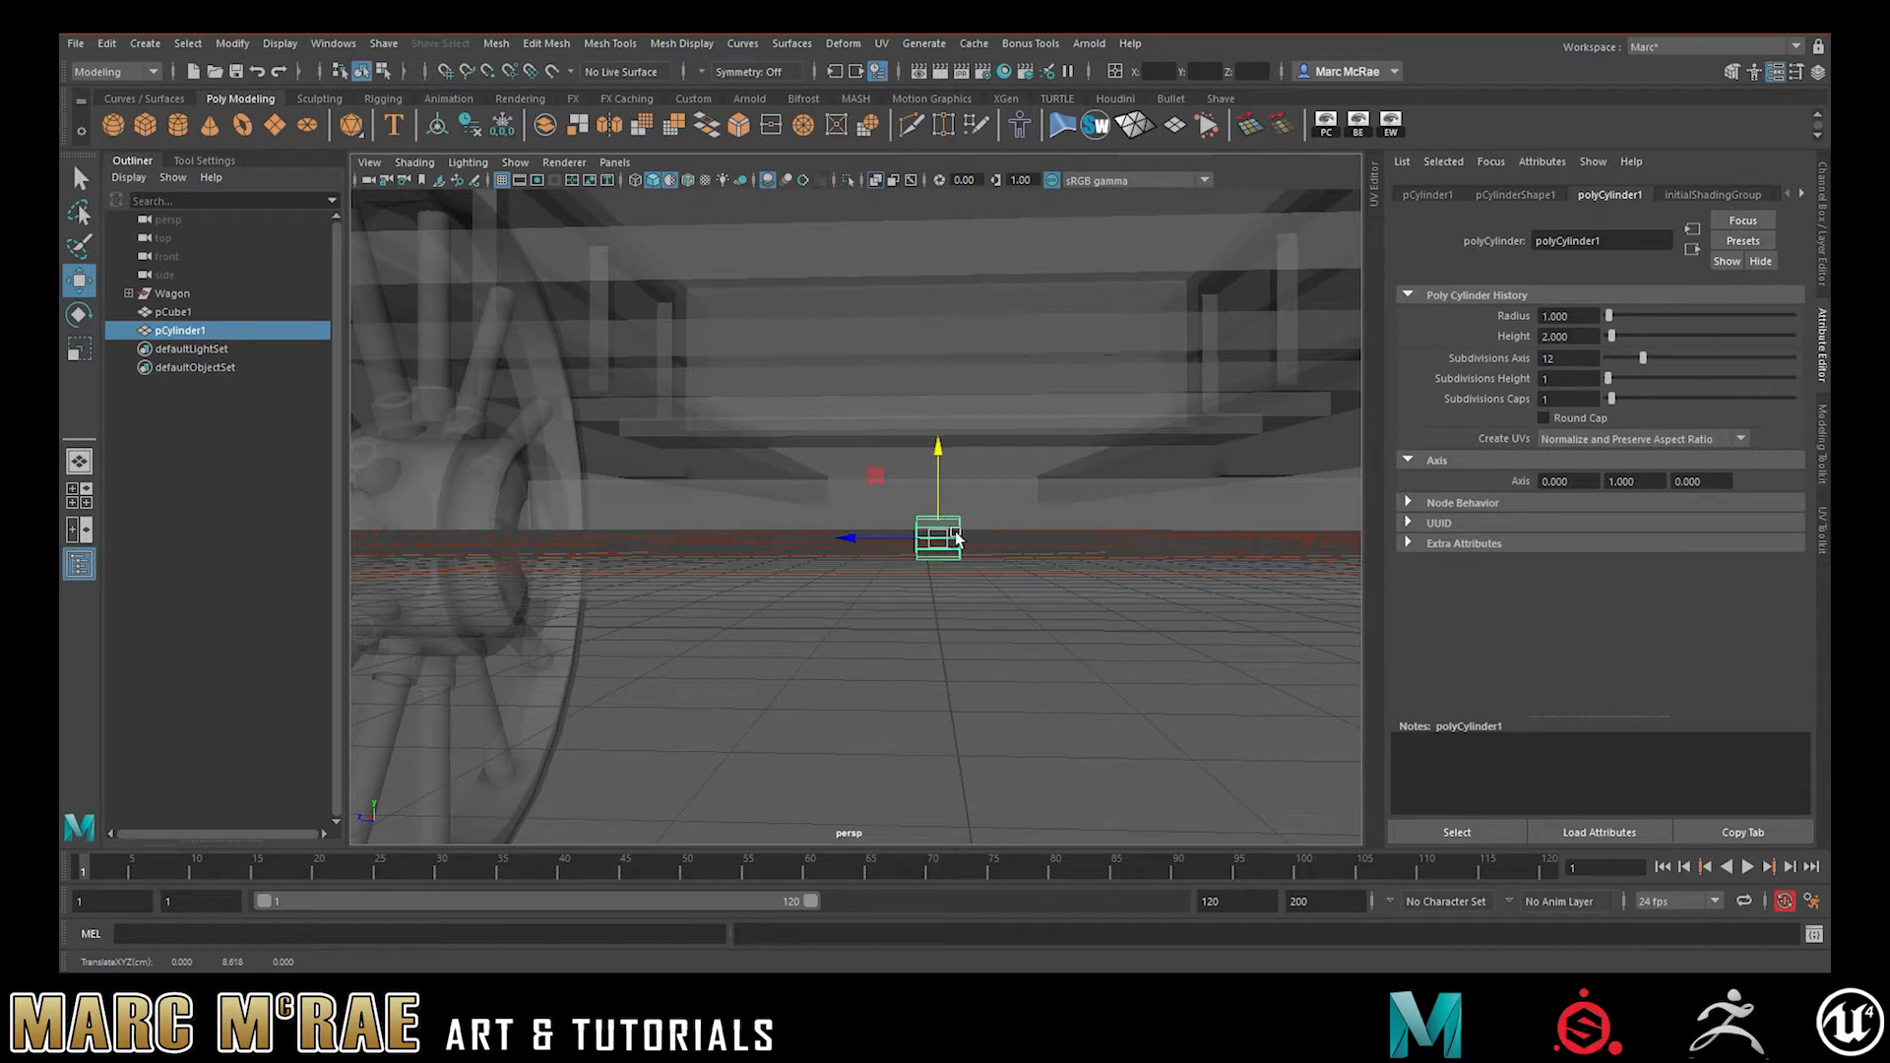
- Stretch the cylinder along its length until it extends into the wheel hub, and turn X-ray off
key("r")
left_click_drag(1021, 538, 1546, 550)
right_click_drag(1162, 547, 983, 545, "alt")
left_click_drag(1012, 536, 971, 562)
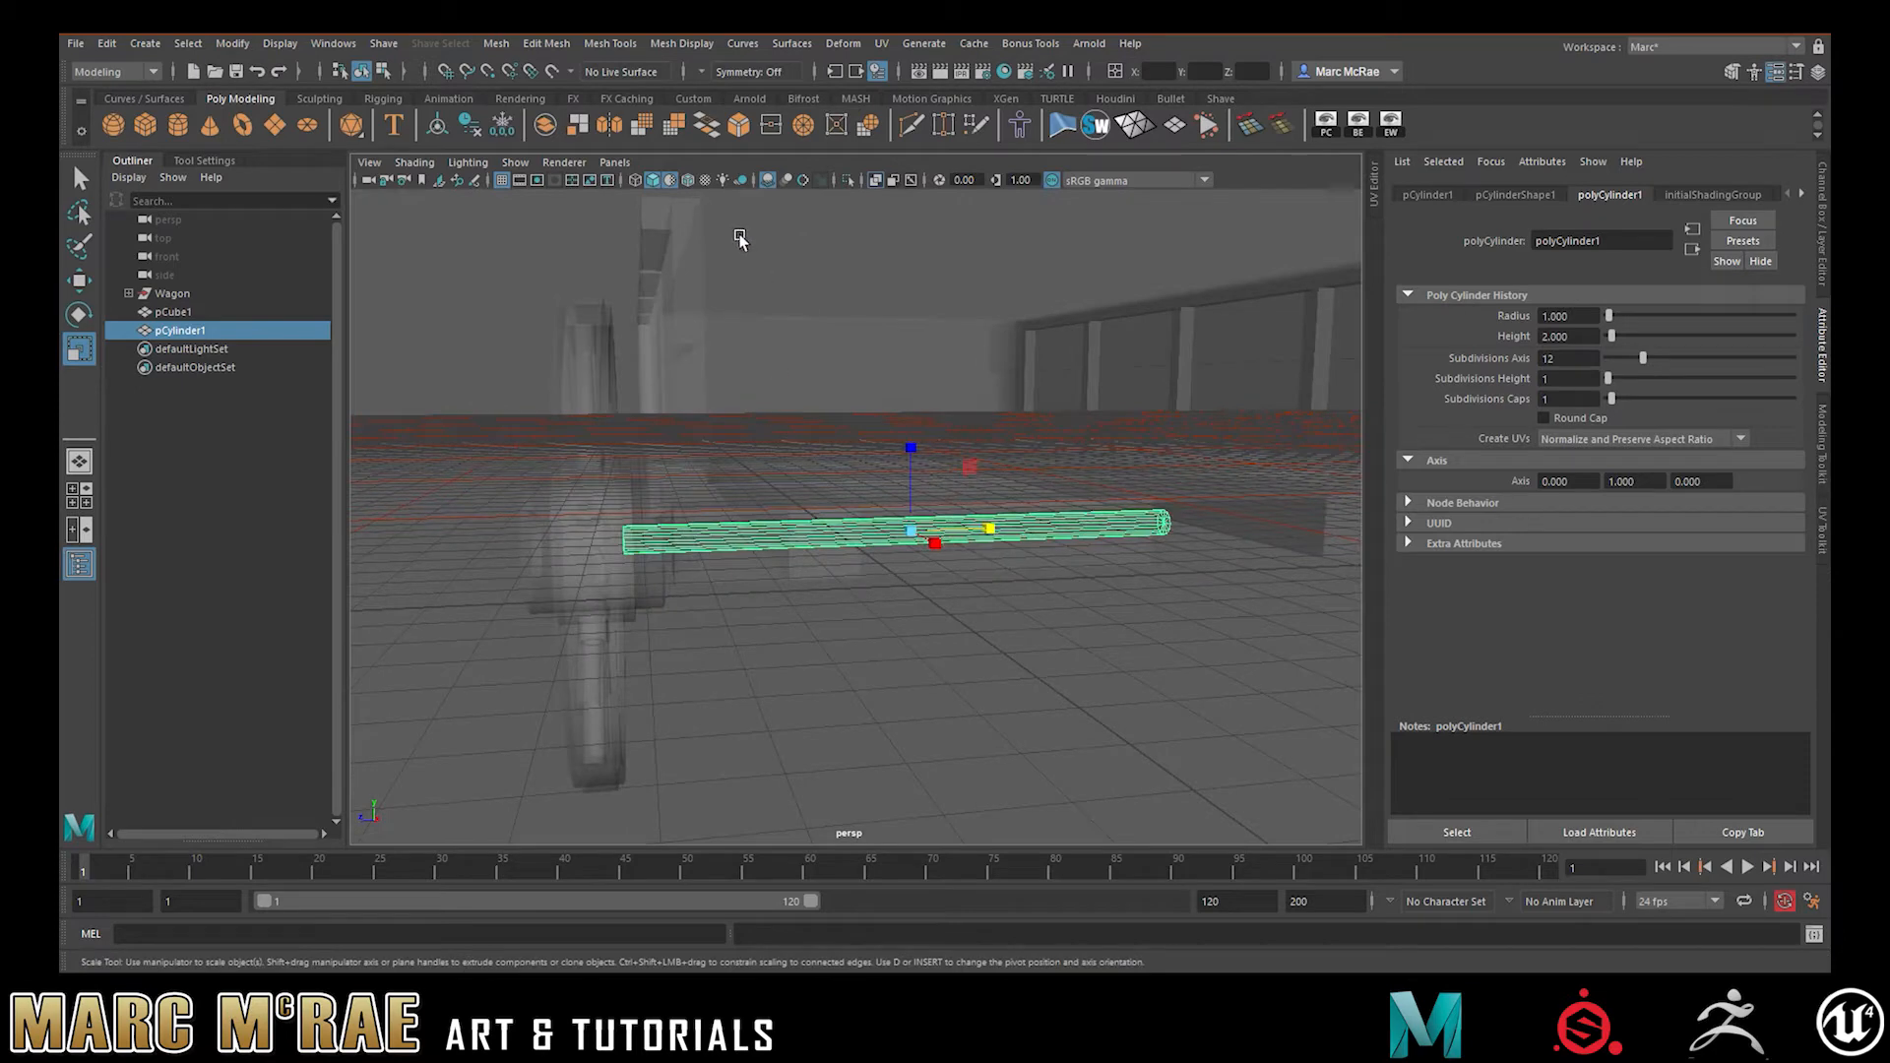
left_click(876, 180)
- Isolate the wheel, the beam and the cylinder in the perspective view
left_click_drag(679, 502, 629, 502, "alt")
right_click_drag(629, 502, 925, 498, "alt")
left_click_drag(925, 499, 895, 519, "alt")
middle_click_drag(895, 519, 995, 546, "alt")
right_click_drag(994, 547, 826, 528, "alt")
left_click_drag(826, 528, 708, 568, "alt")
left_click(778, 578)
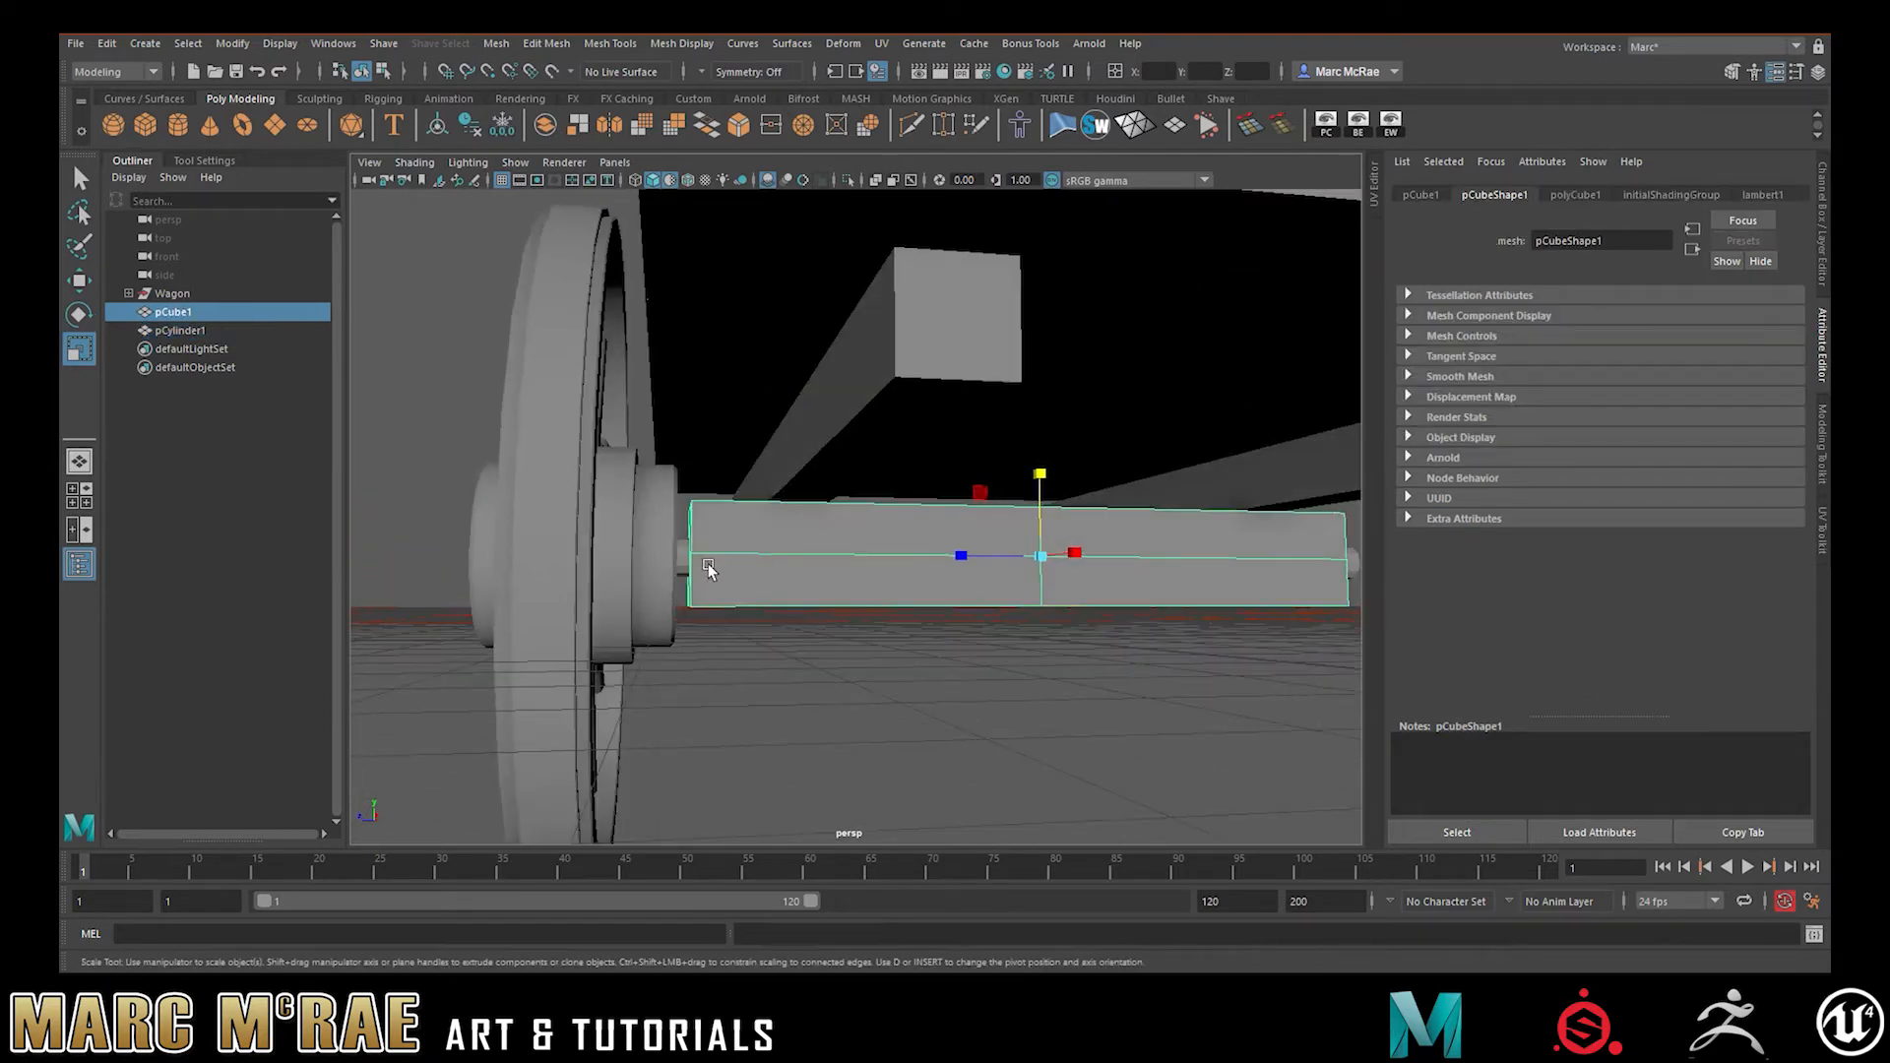
left_click(678, 557)
left_click(839, 691)
left_click_drag(522, 551, 789, 620)
left_click(913, 369, "ctrl")
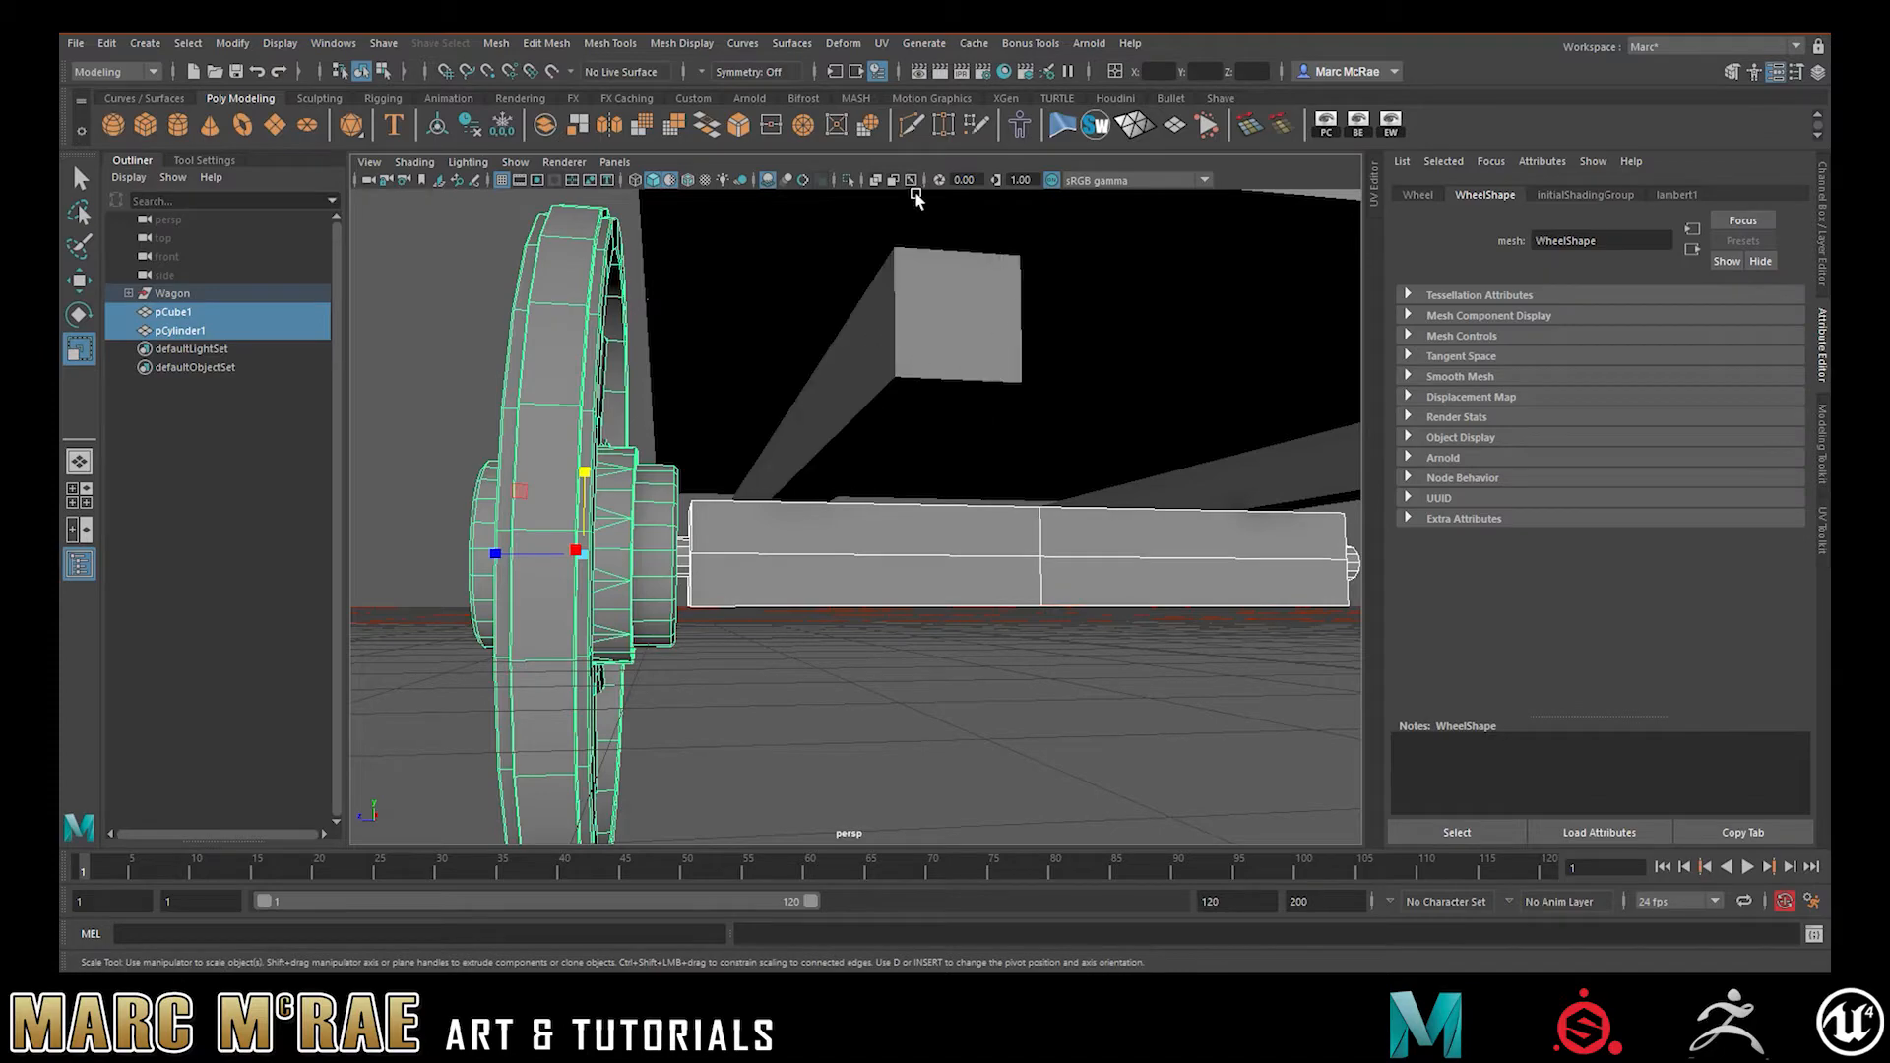
left_click(847, 180)
- Scale the cylinder uniformly in the front view to about 3.88 so it nearly fills the hub opening
left_click_drag(865, 211, 738, 464, "alt")
right_click_drag(739, 464, 891, 474, "alt")
left_click_drag(891, 474, 1038, 453, "alt")
right_click_drag(1037, 454, 1007, 460, "alt")
left_click_drag(1006, 460, 1049, 513, "alt")
left_click(970, 478)
key("w")
key("space")
key("space")
key("space")
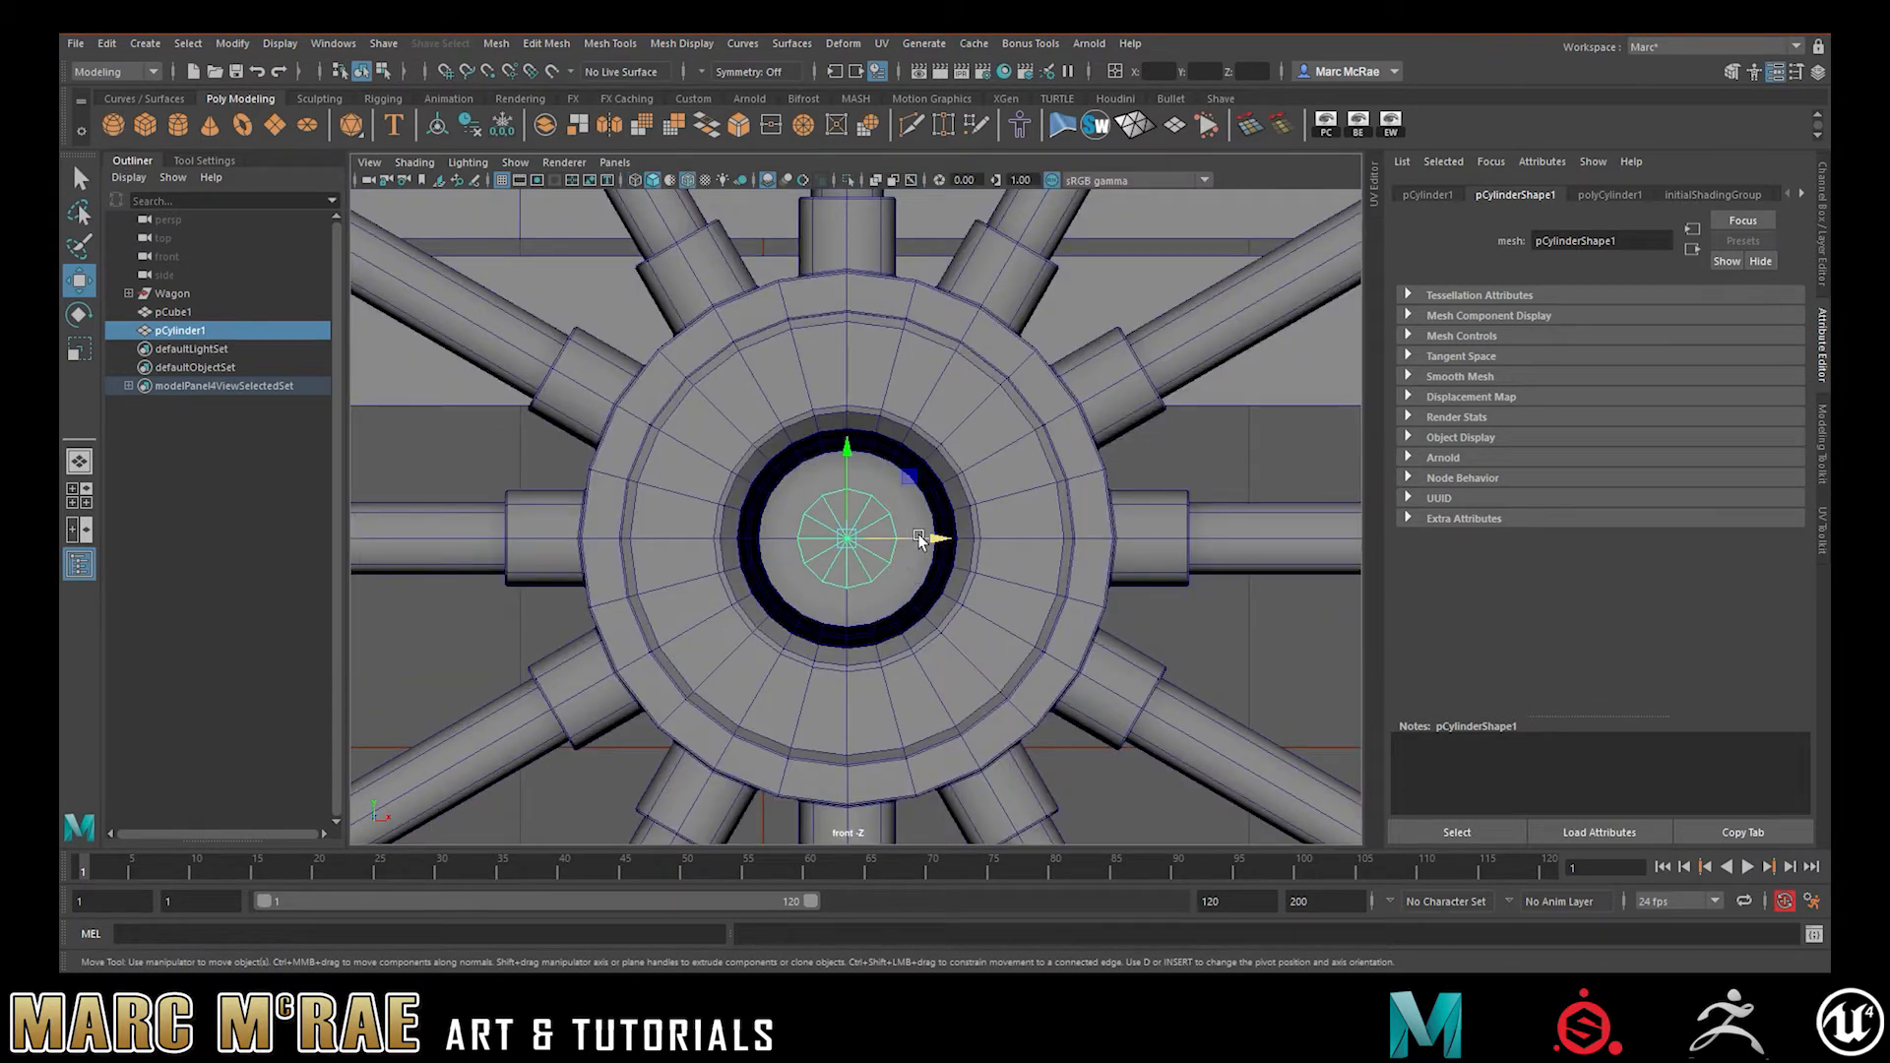
key("r")
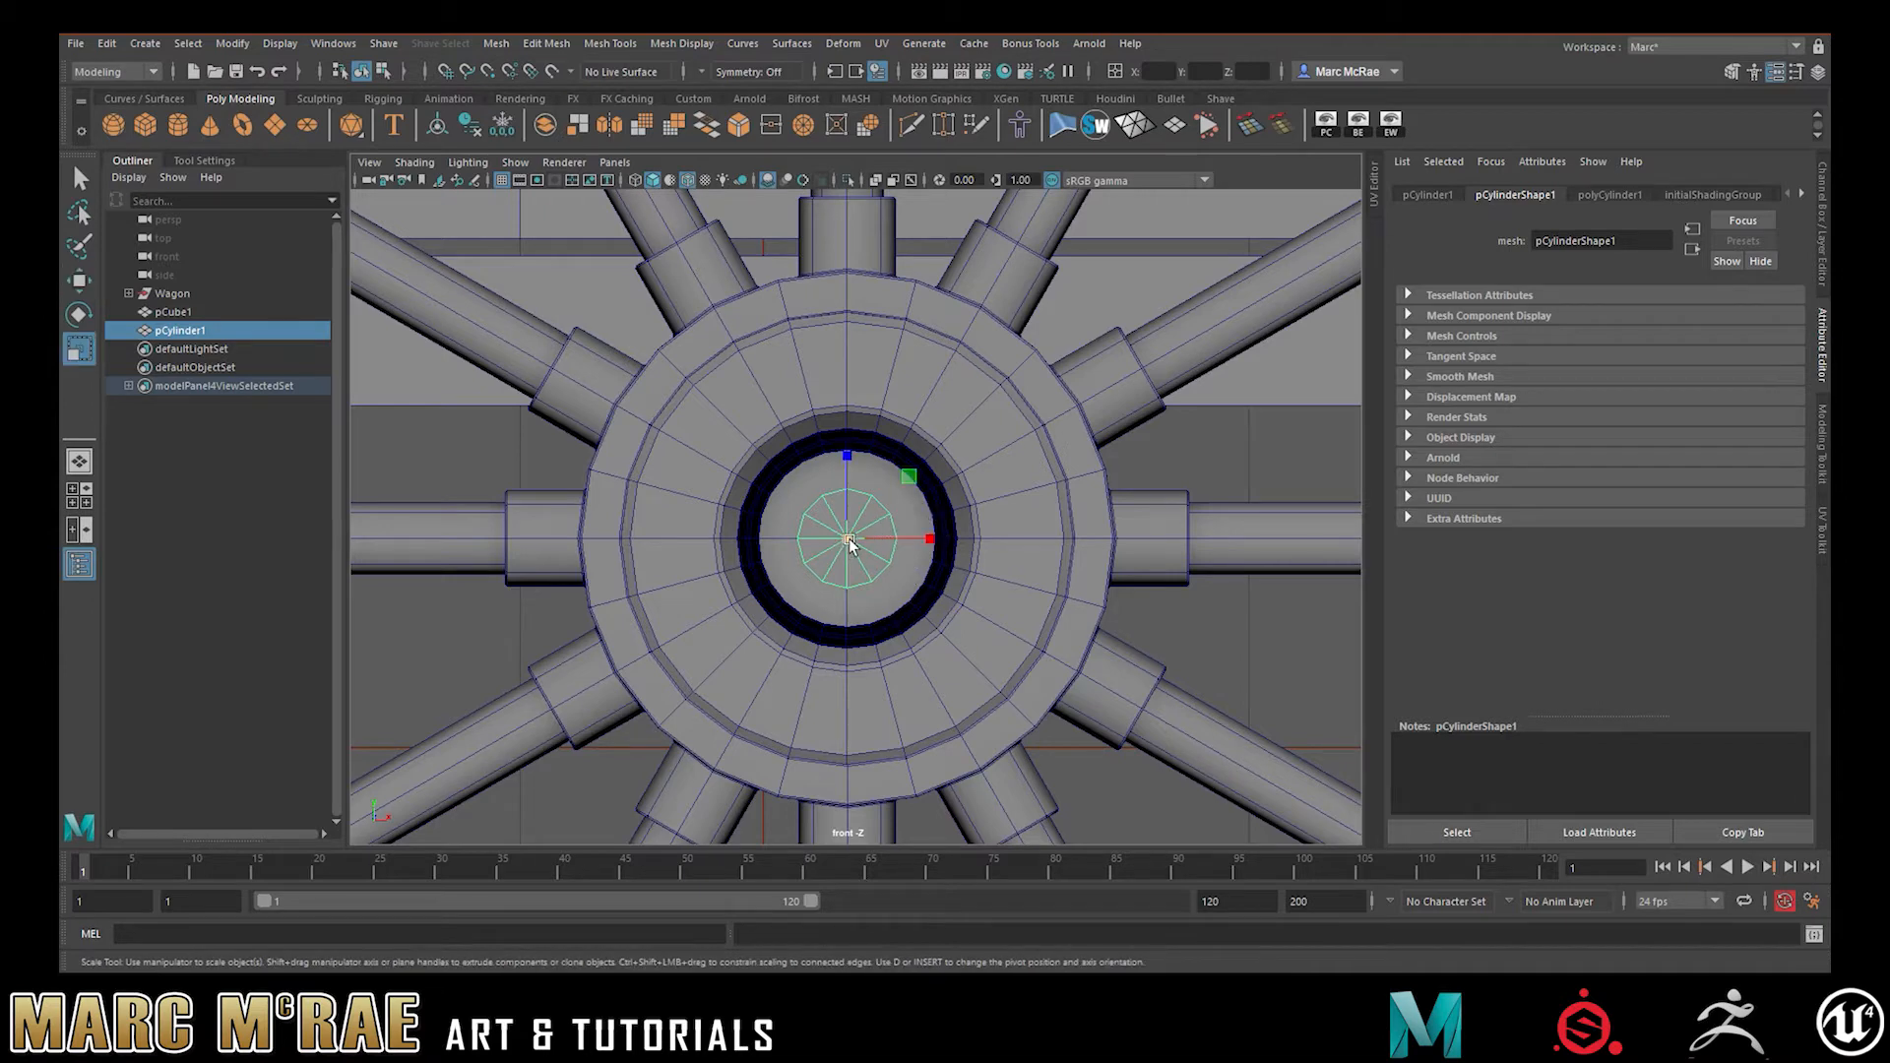
left_click_drag(850, 543, 968, 544)
left_click_drag(850, 543, 1253, 439)
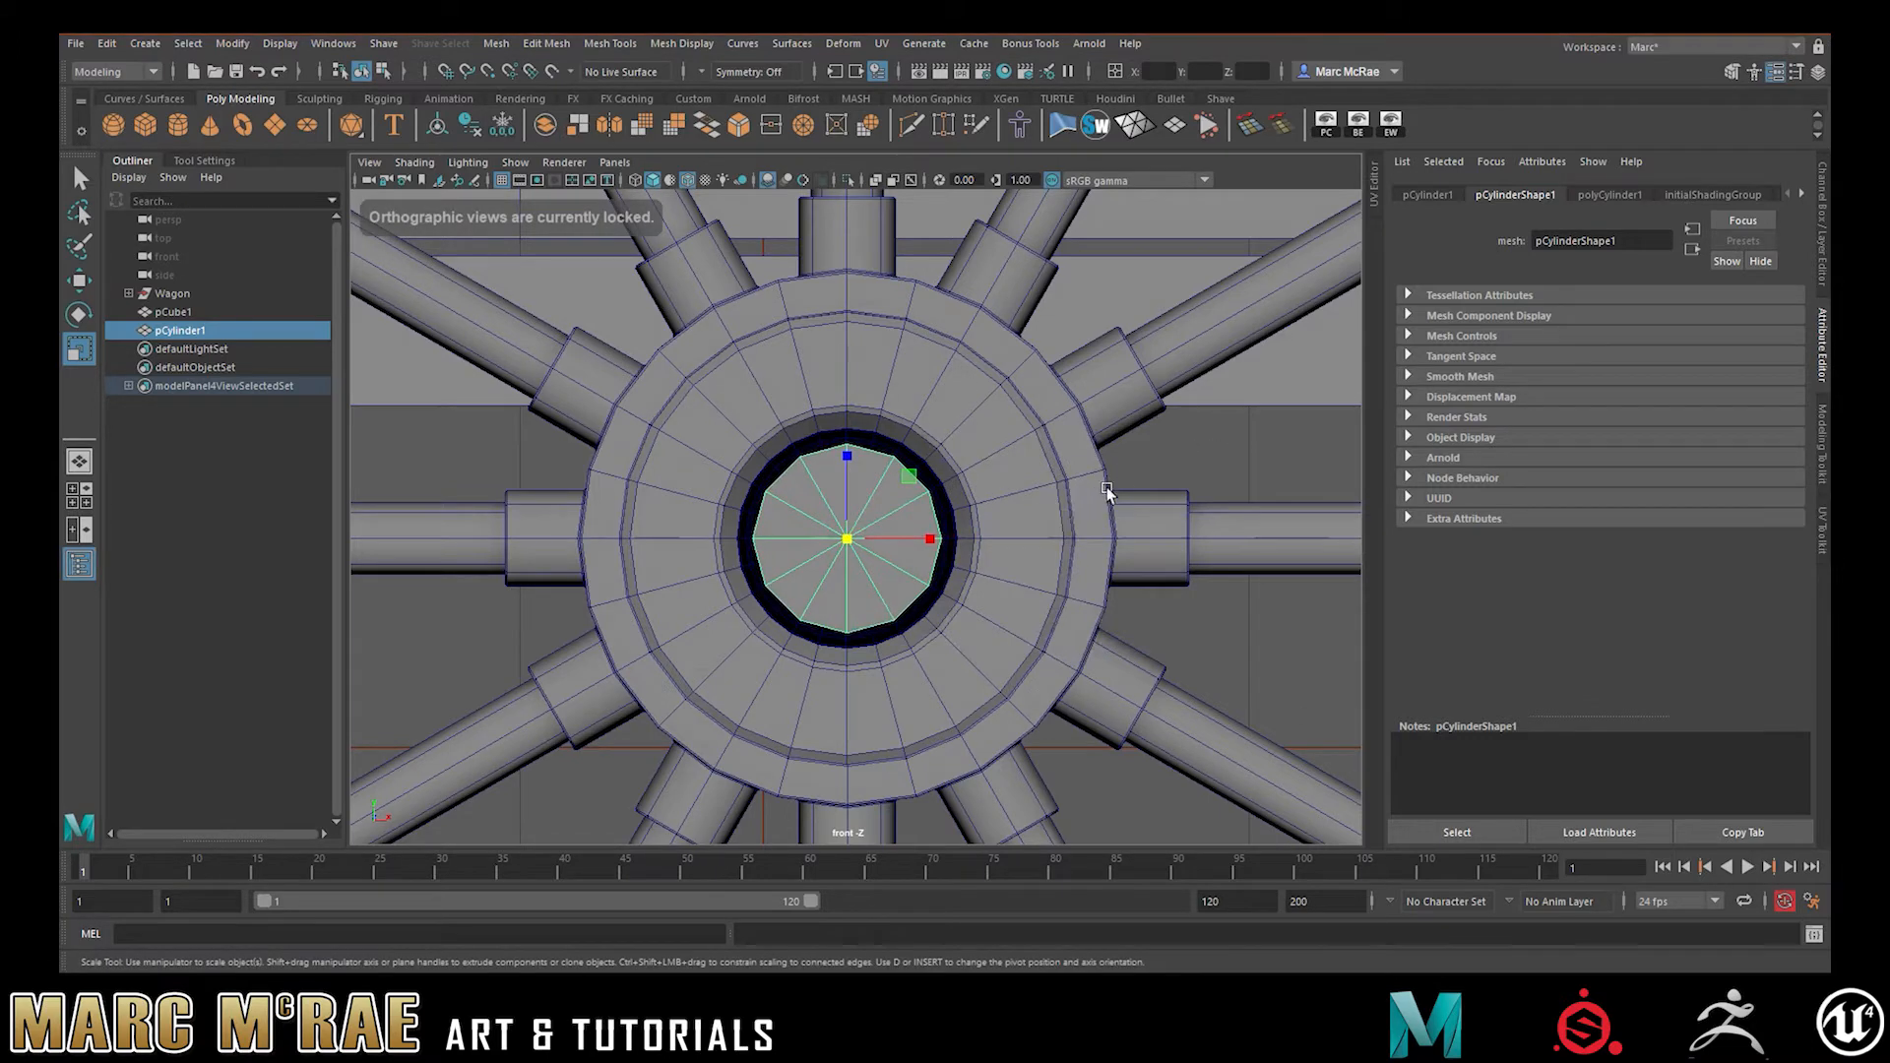
- Return to the perspective view and shorten the cylinder along its length toward the outer end of the hub
key("space")
key("space")
right_click_drag(1180, 443, 1084, 456, "alt")
left_click_drag(1084, 456, 866, 463, "alt")
right_click_drag(1030, 460, 686, 434, "alt")
left_click_drag(1073, 506, 1050, 514)
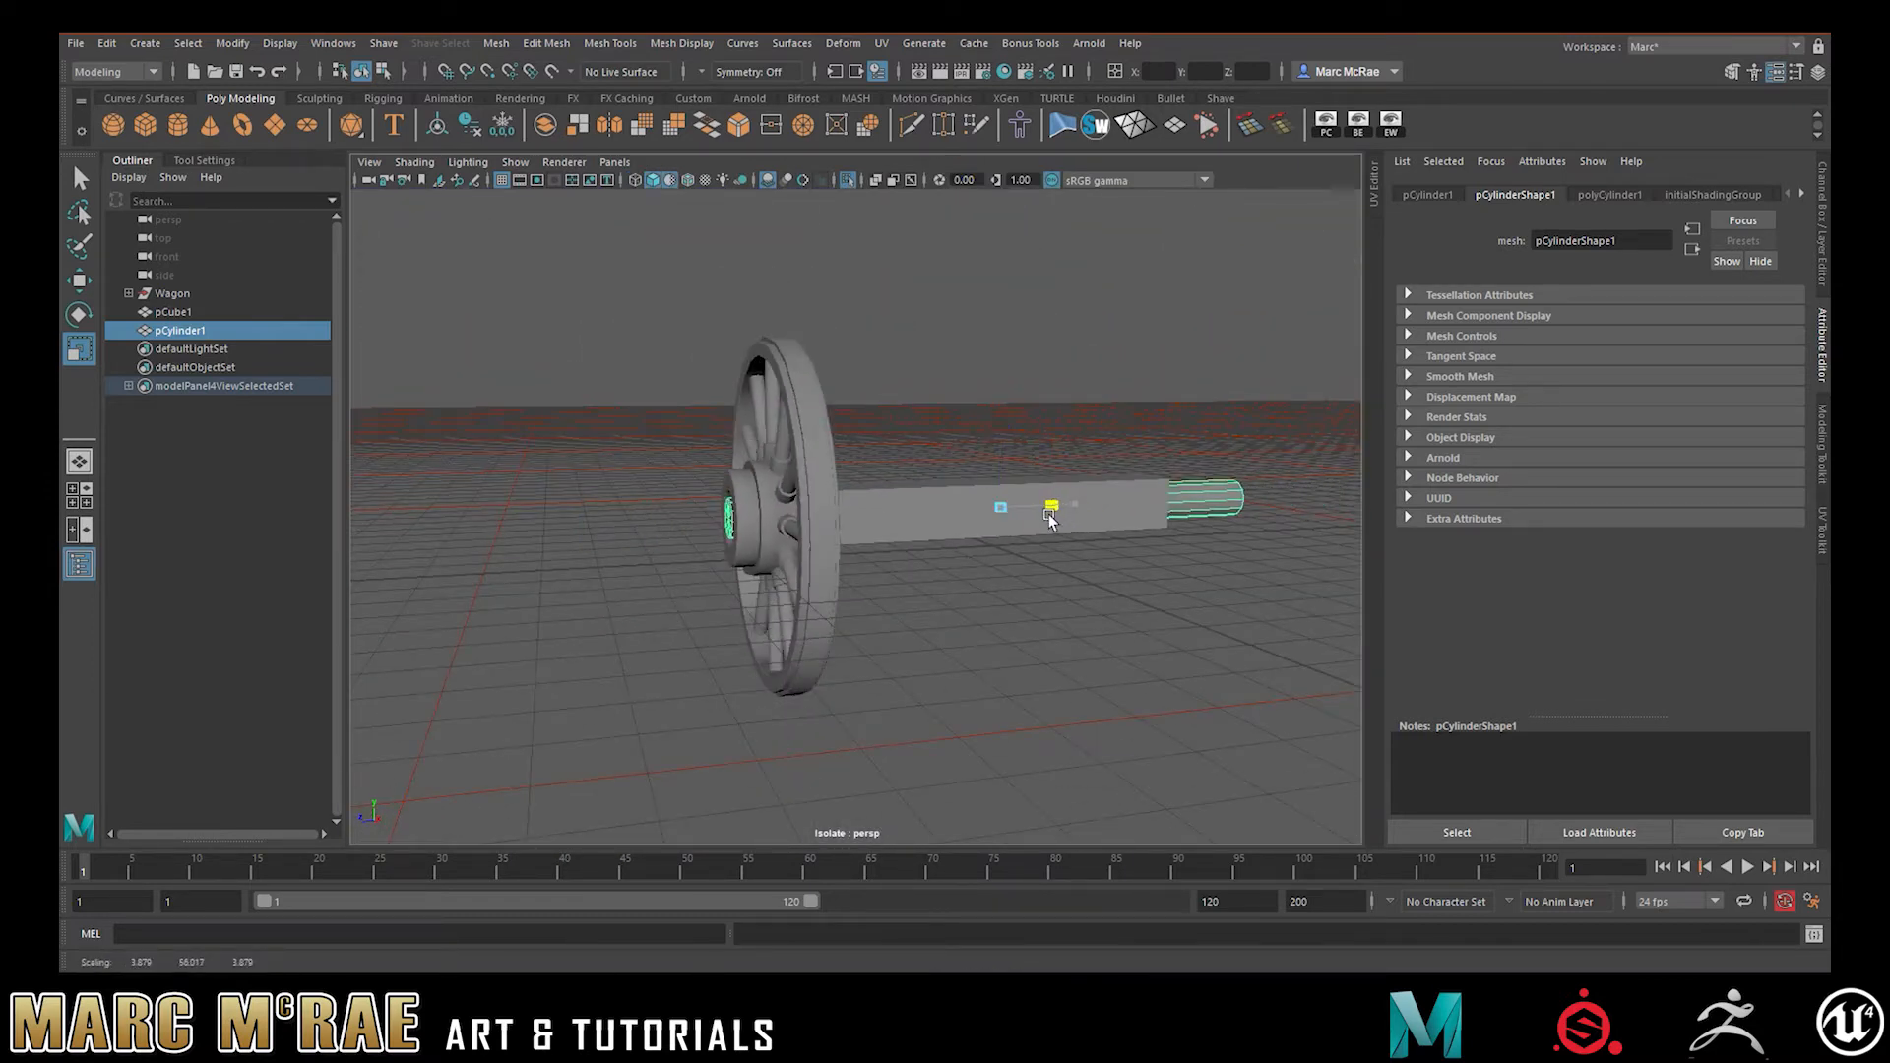
- Shorten the cylinder a little more so its end sits just inside the hub's outer opening
left_click_drag(816, 525, 890, 535, "alt")
right_click_drag(890, 535, 1309, 557, "alt")
right_click_drag(795, 510, 762, 512, "alt")
mouse_move(762, 512)
left_mouse_down("alt")
mouse_move(736, 511)
mouse_move(774, 509)
mouse_move(751, 517)
left_mouse_up("alt")
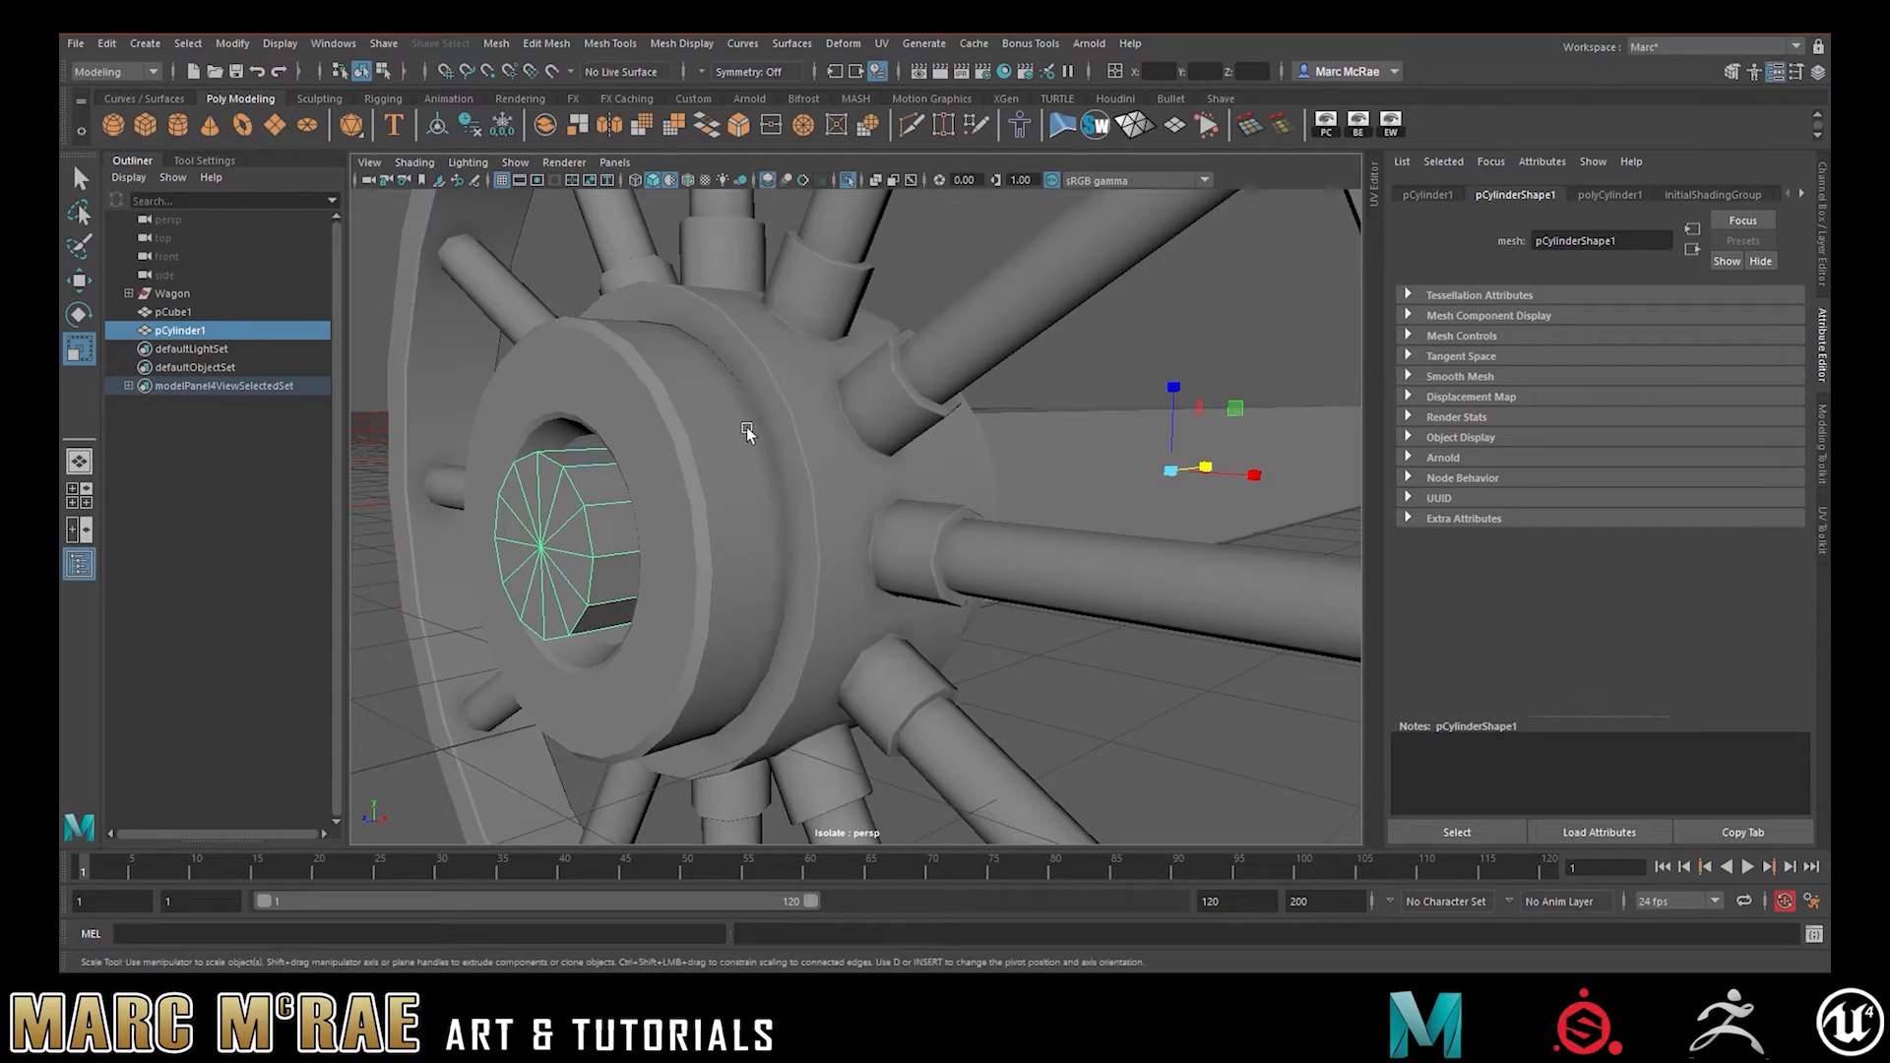
left_click_drag(789, 549, 736, 502, "alt")
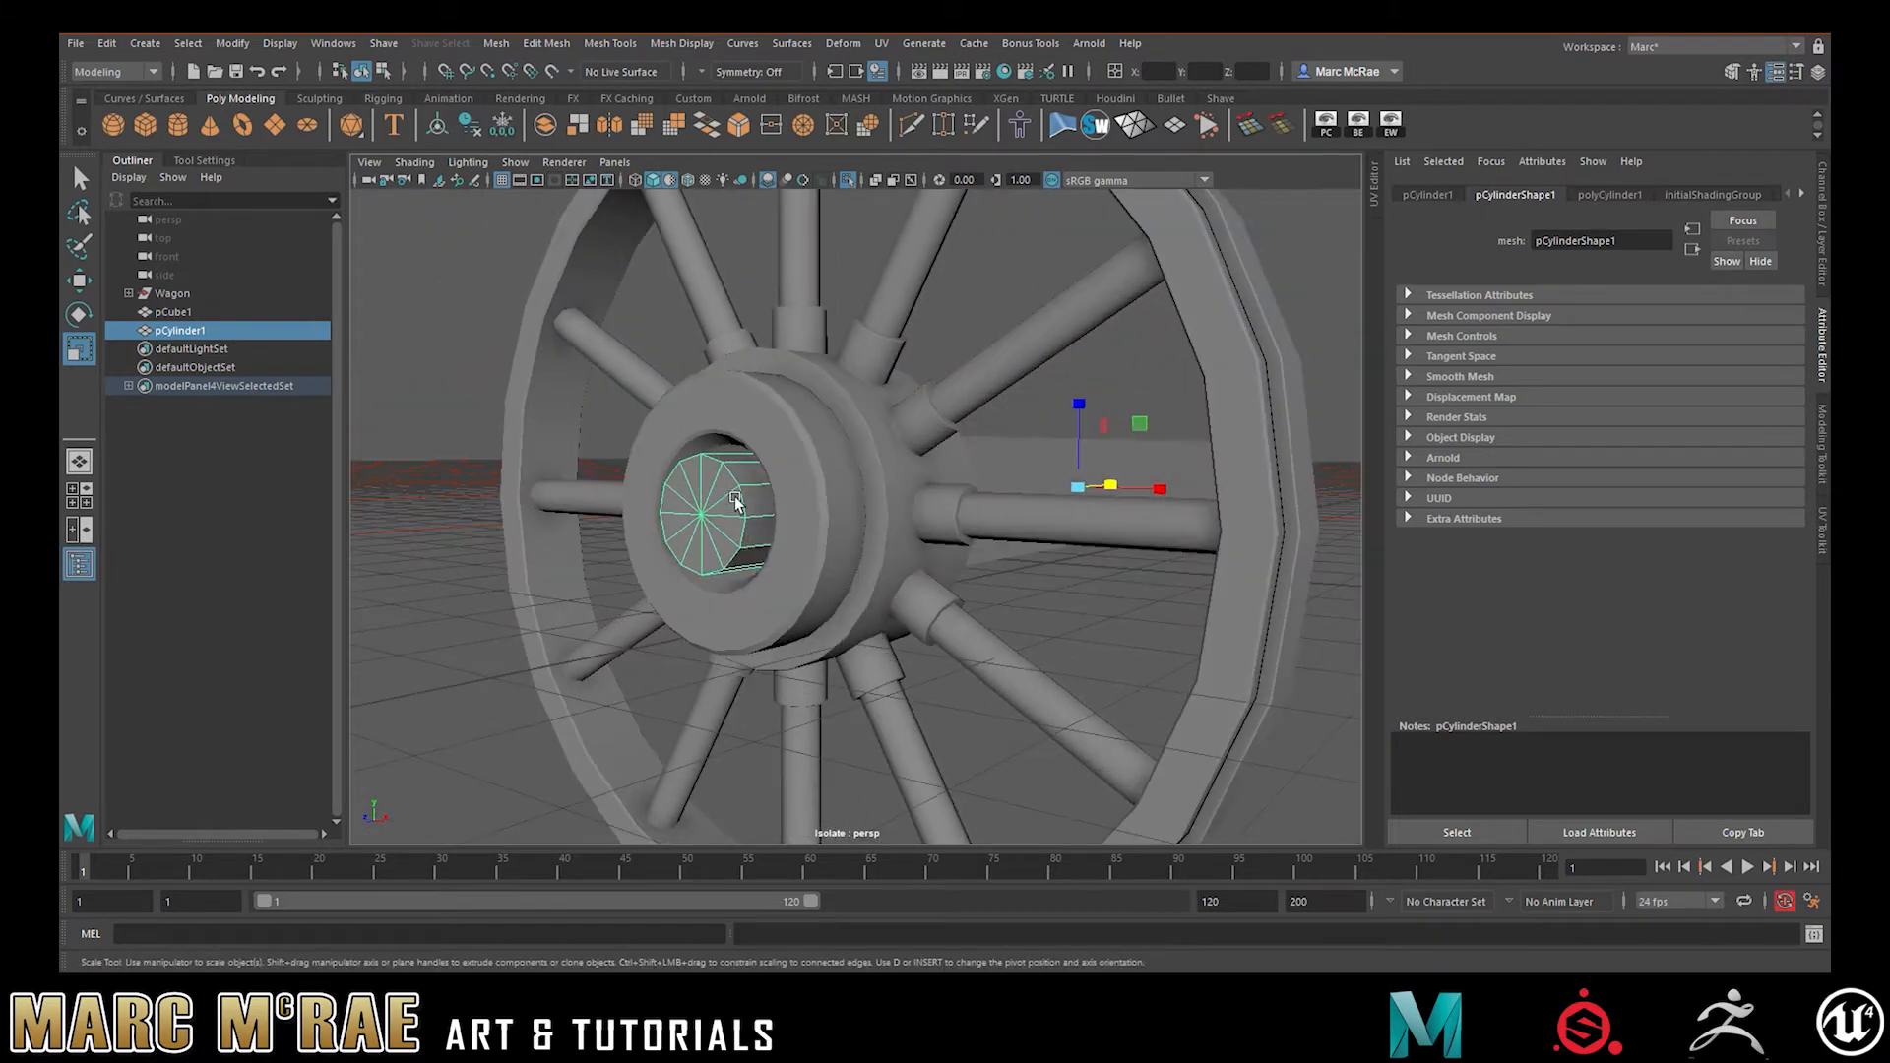
left_click_drag(1013, 477, 792, 477, "alt")
left_click_drag(1214, 492, 1209, 496)
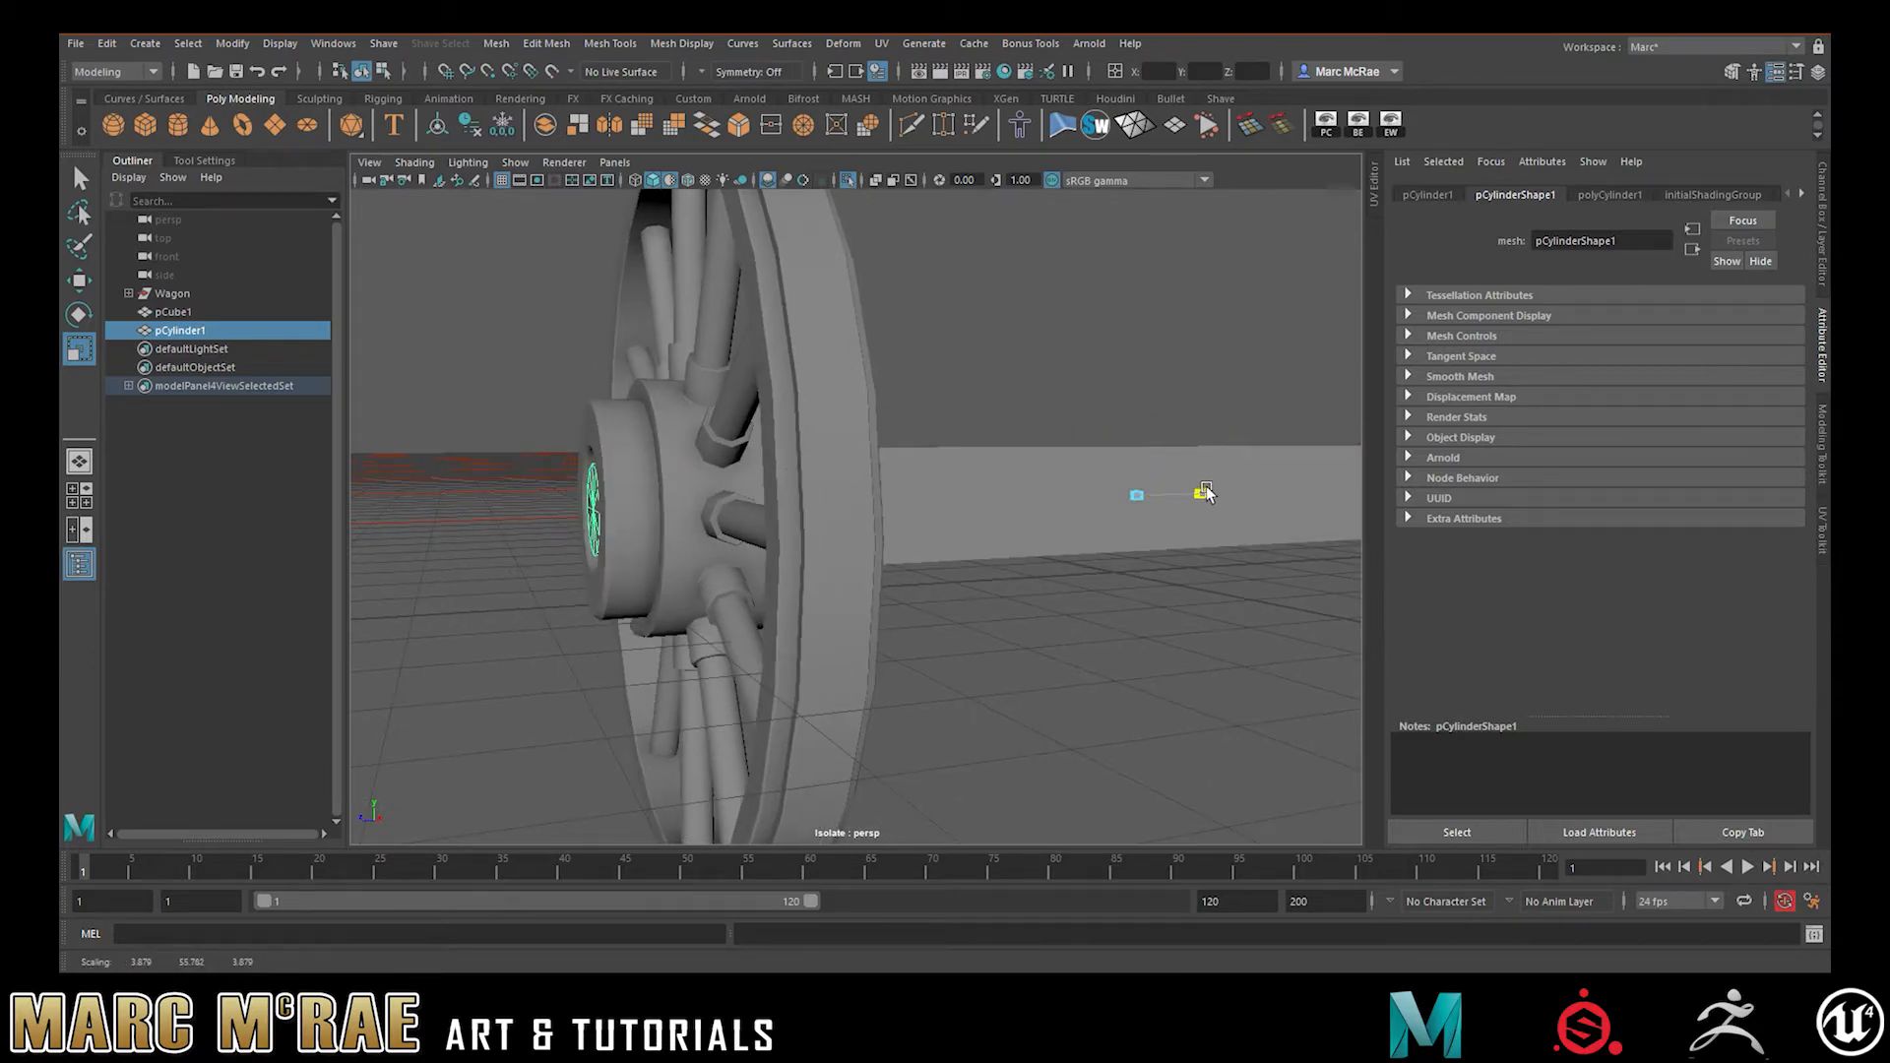
- Examine the joint between hub, cylinder and beam, and view the whole axle with nothing selected
left_click_drag(1208, 489, 1022, 478, "alt")
right_click_drag(985, 481, 1044, 483, "alt")
left_click_drag(1044, 482, 1046, 502, "alt")
middle_click_drag(1046, 502, 1009, 516, "alt")
left_click_drag(1032, 500, 814, 506, "alt")
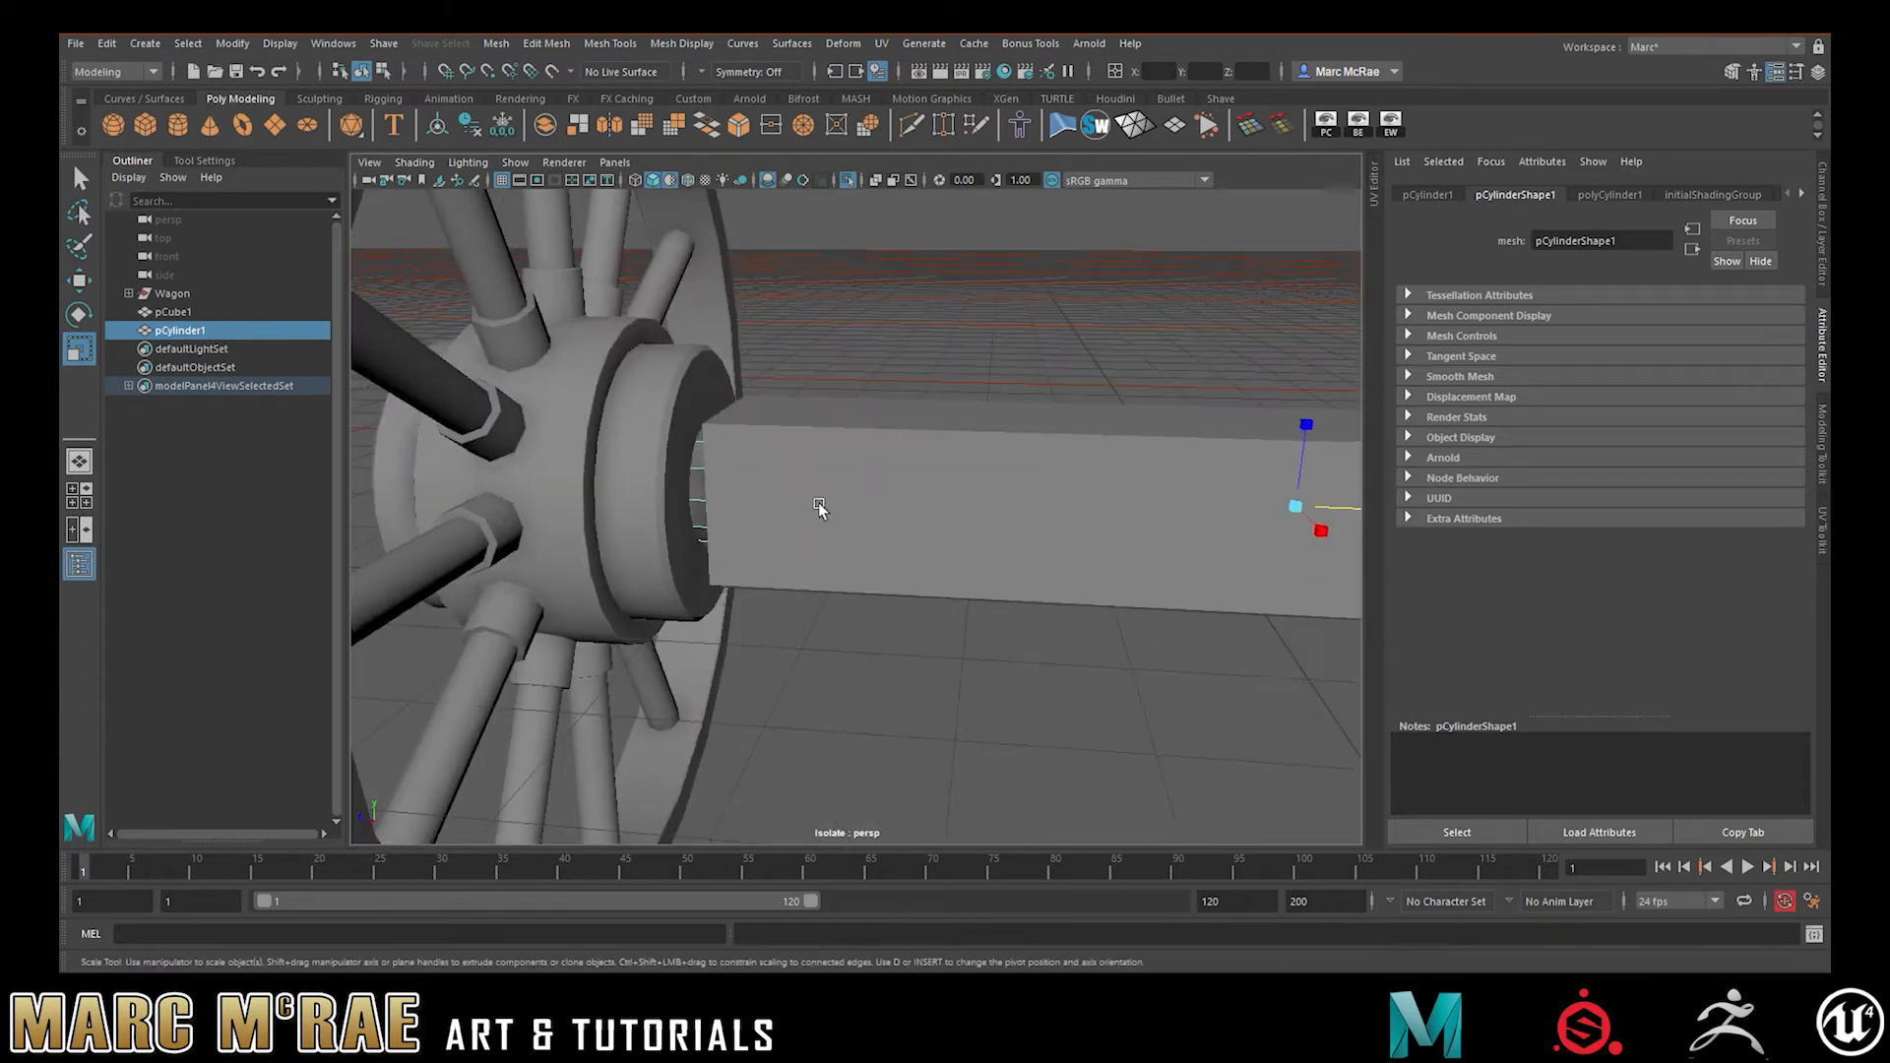
middle_click_drag(1030, 482, 804, 486, "alt")
right_click_drag(1062, 497, 817, 469, "alt")
left_click_drag(911, 470, 952, 468, "alt")
middle_click_drag(952, 468, 791, 452, "alt")
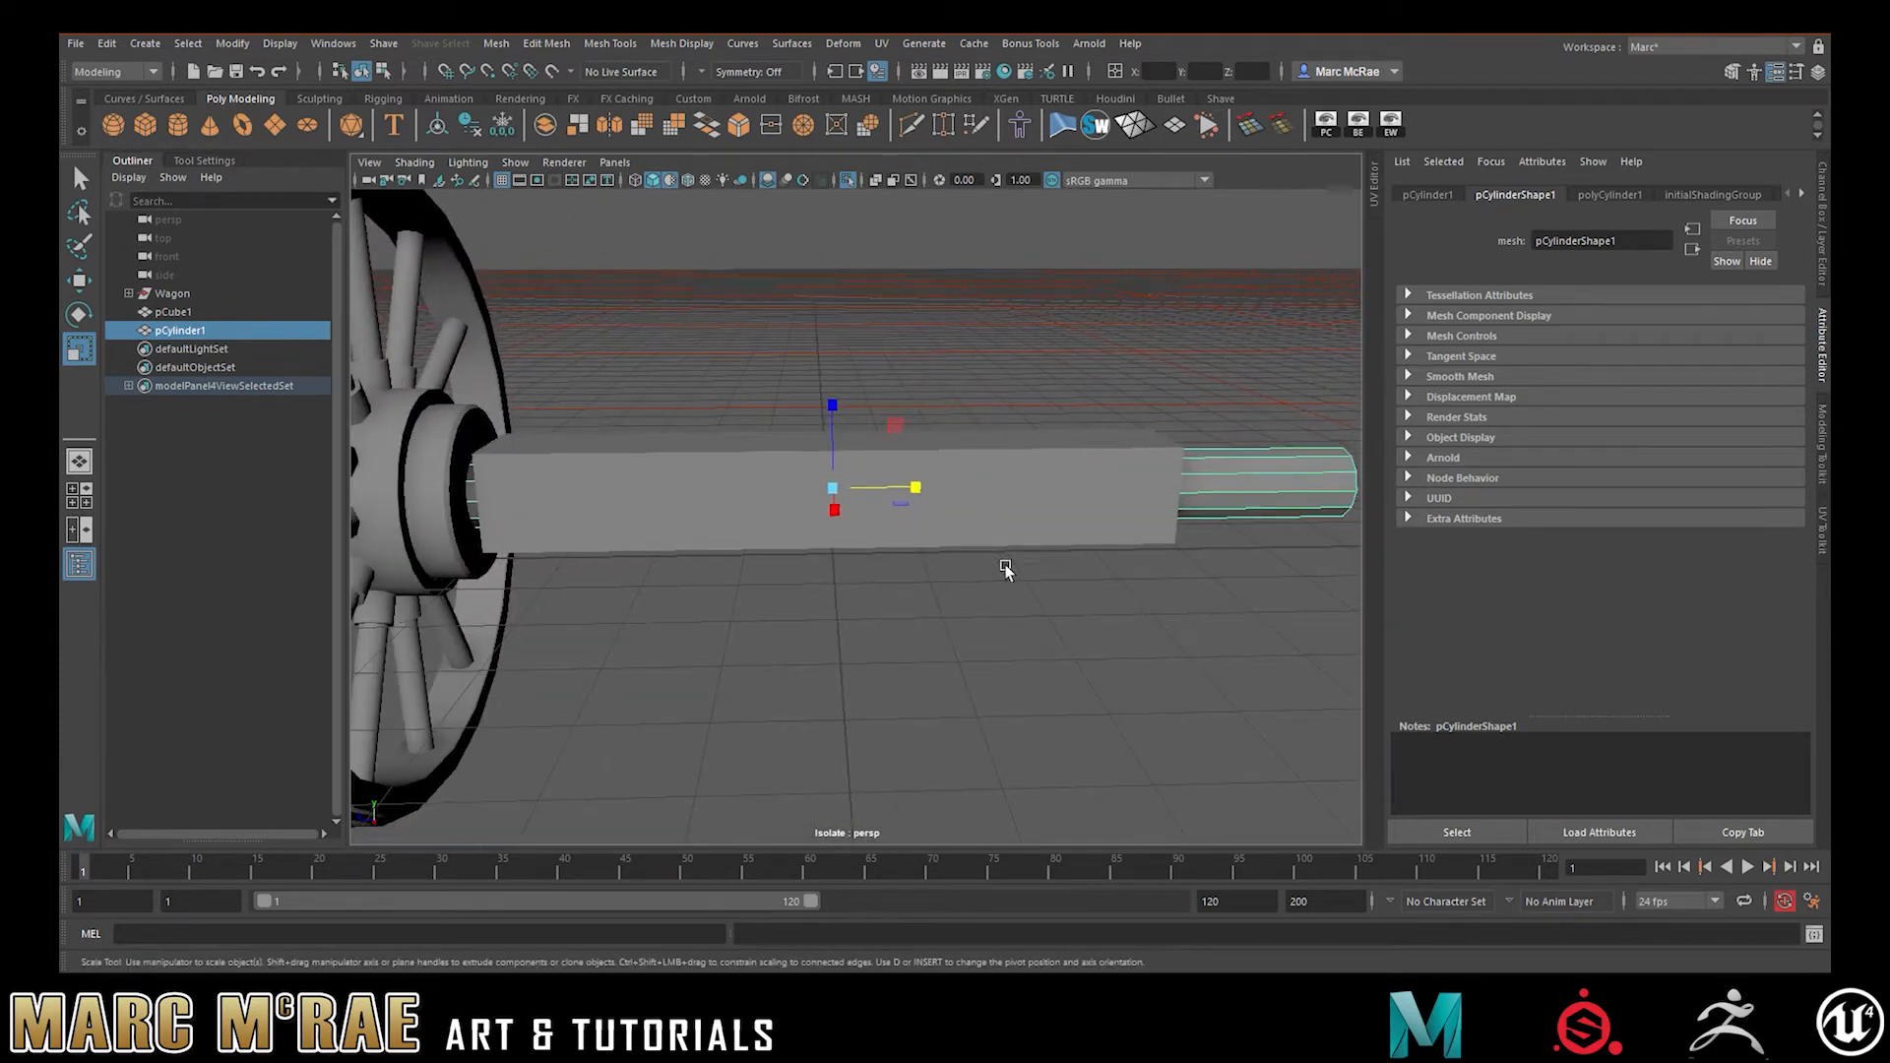
left_click(1076, 567)
right_click_drag(1076, 567, 978, 519, "alt")
mouse_move(979, 519)
left_mouse_down("alt")
mouse_move(1021, 528)
mouse_move(825, 510)
mouse_move(1016, 522)
left_mouse_up("alt")
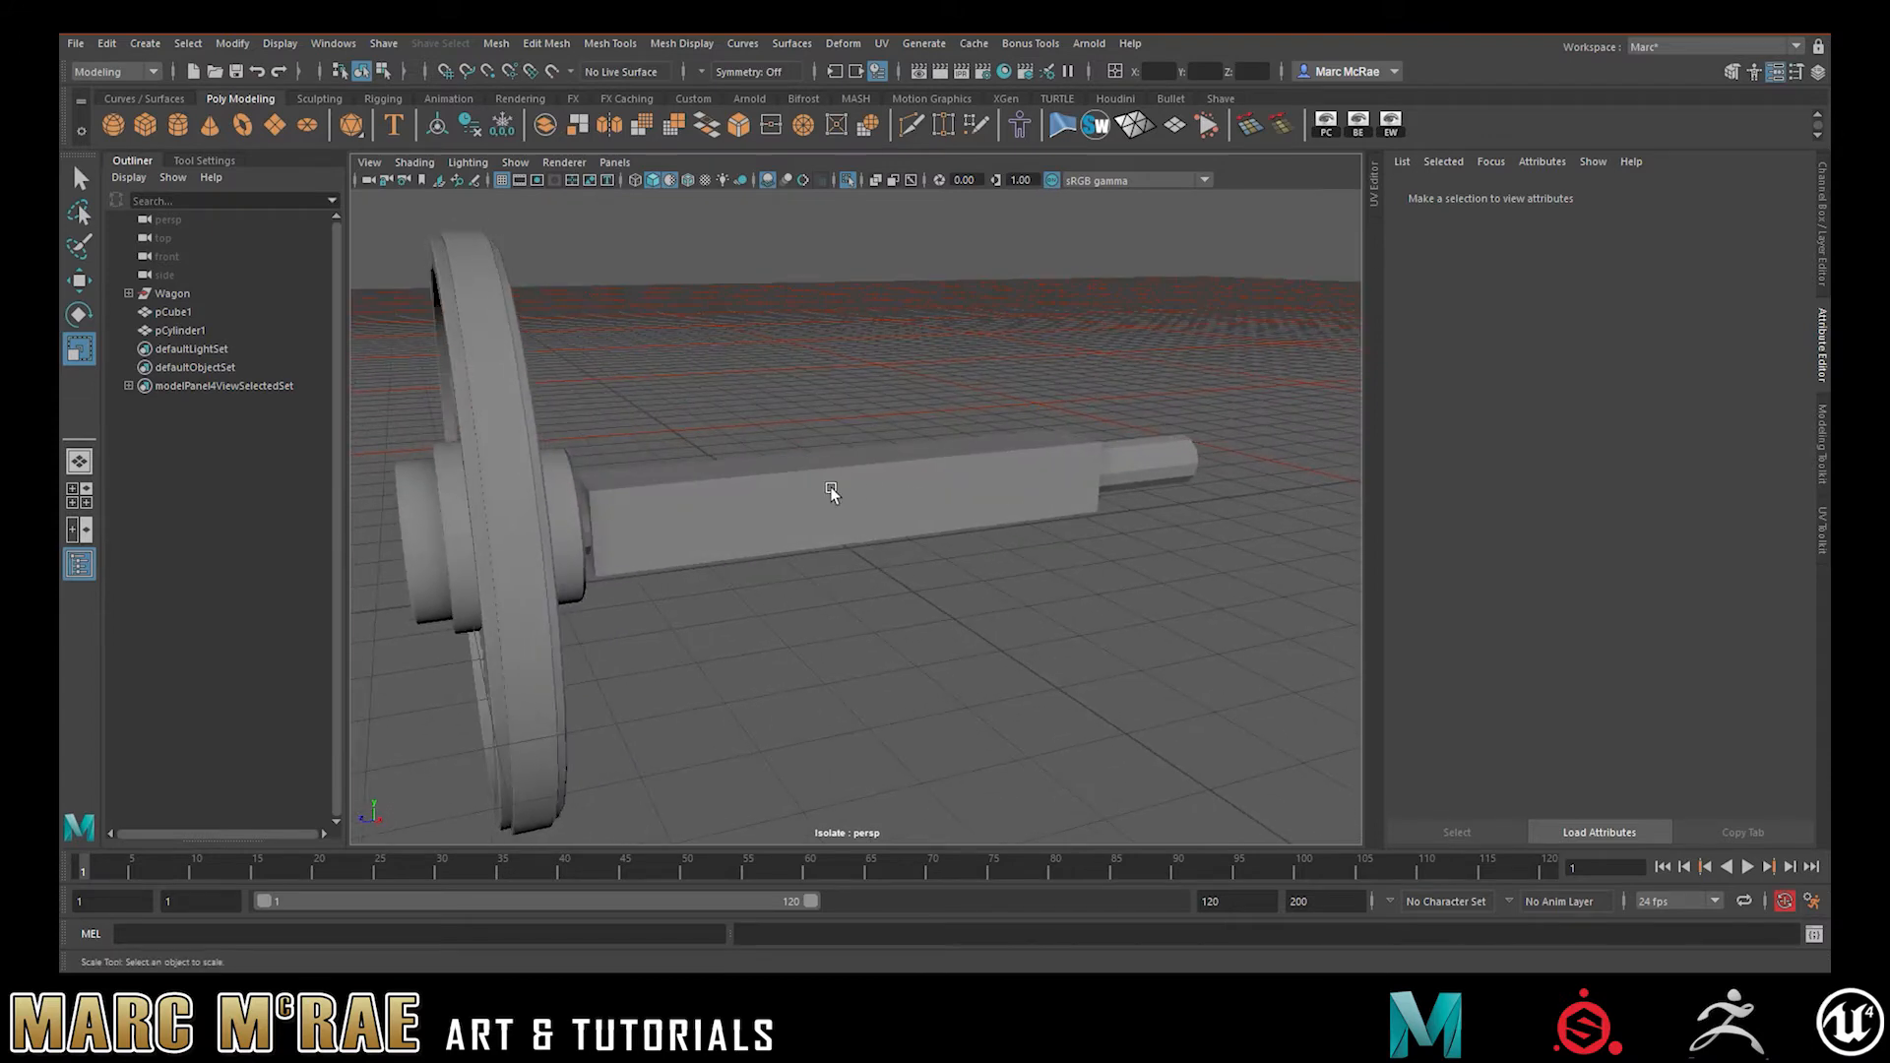
- Select the beam and examine the joint between its end and the wheel's hub
left_click(831, 488)
right_click_drag(770, 494, 1038, 489, "alt")
left_click_drag(1037, 486, 1083, 498, "alt")
right_click_drag(963, 490, 858, 443, "alt")
left_click_drag(858, 446, 928, 467, "alt")
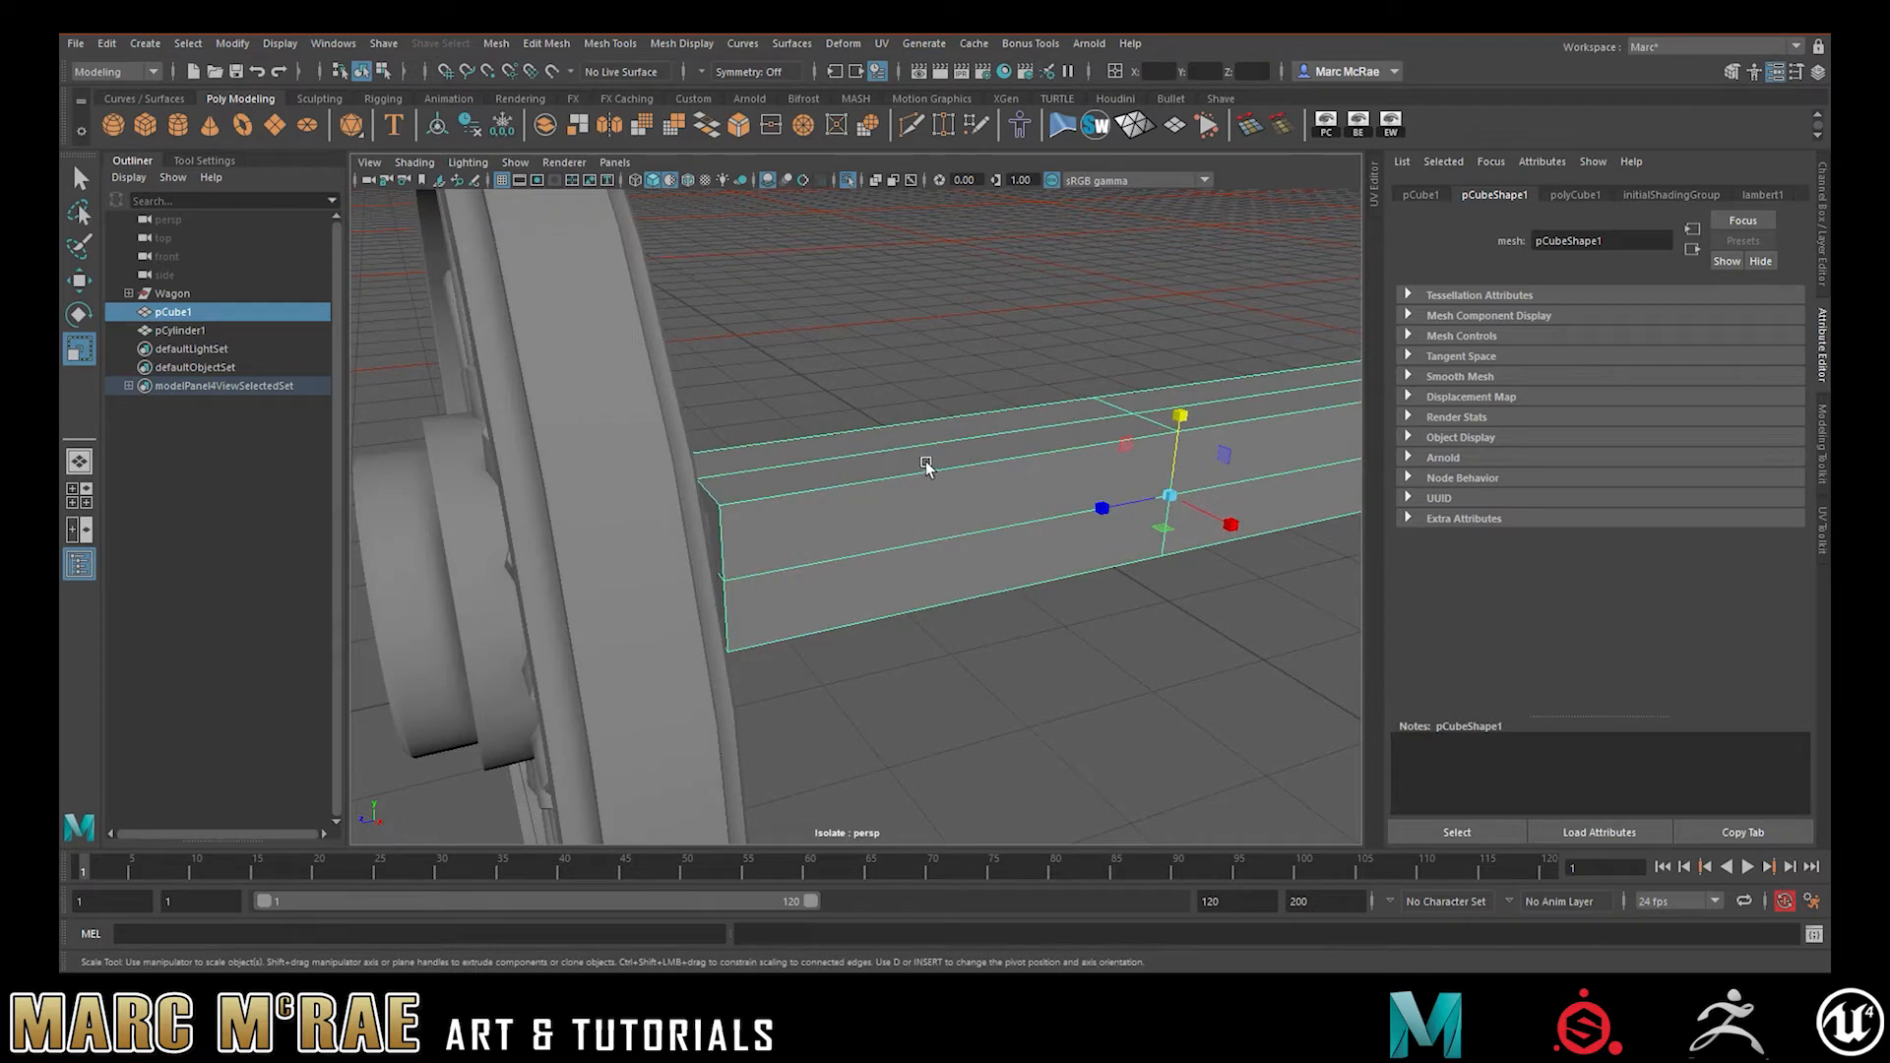
mouse_move(875, 400)
left_mouse_down("alt")
mouse_move(814, 397)
mouse_move(869, 417)
left_mouse_up("alt")
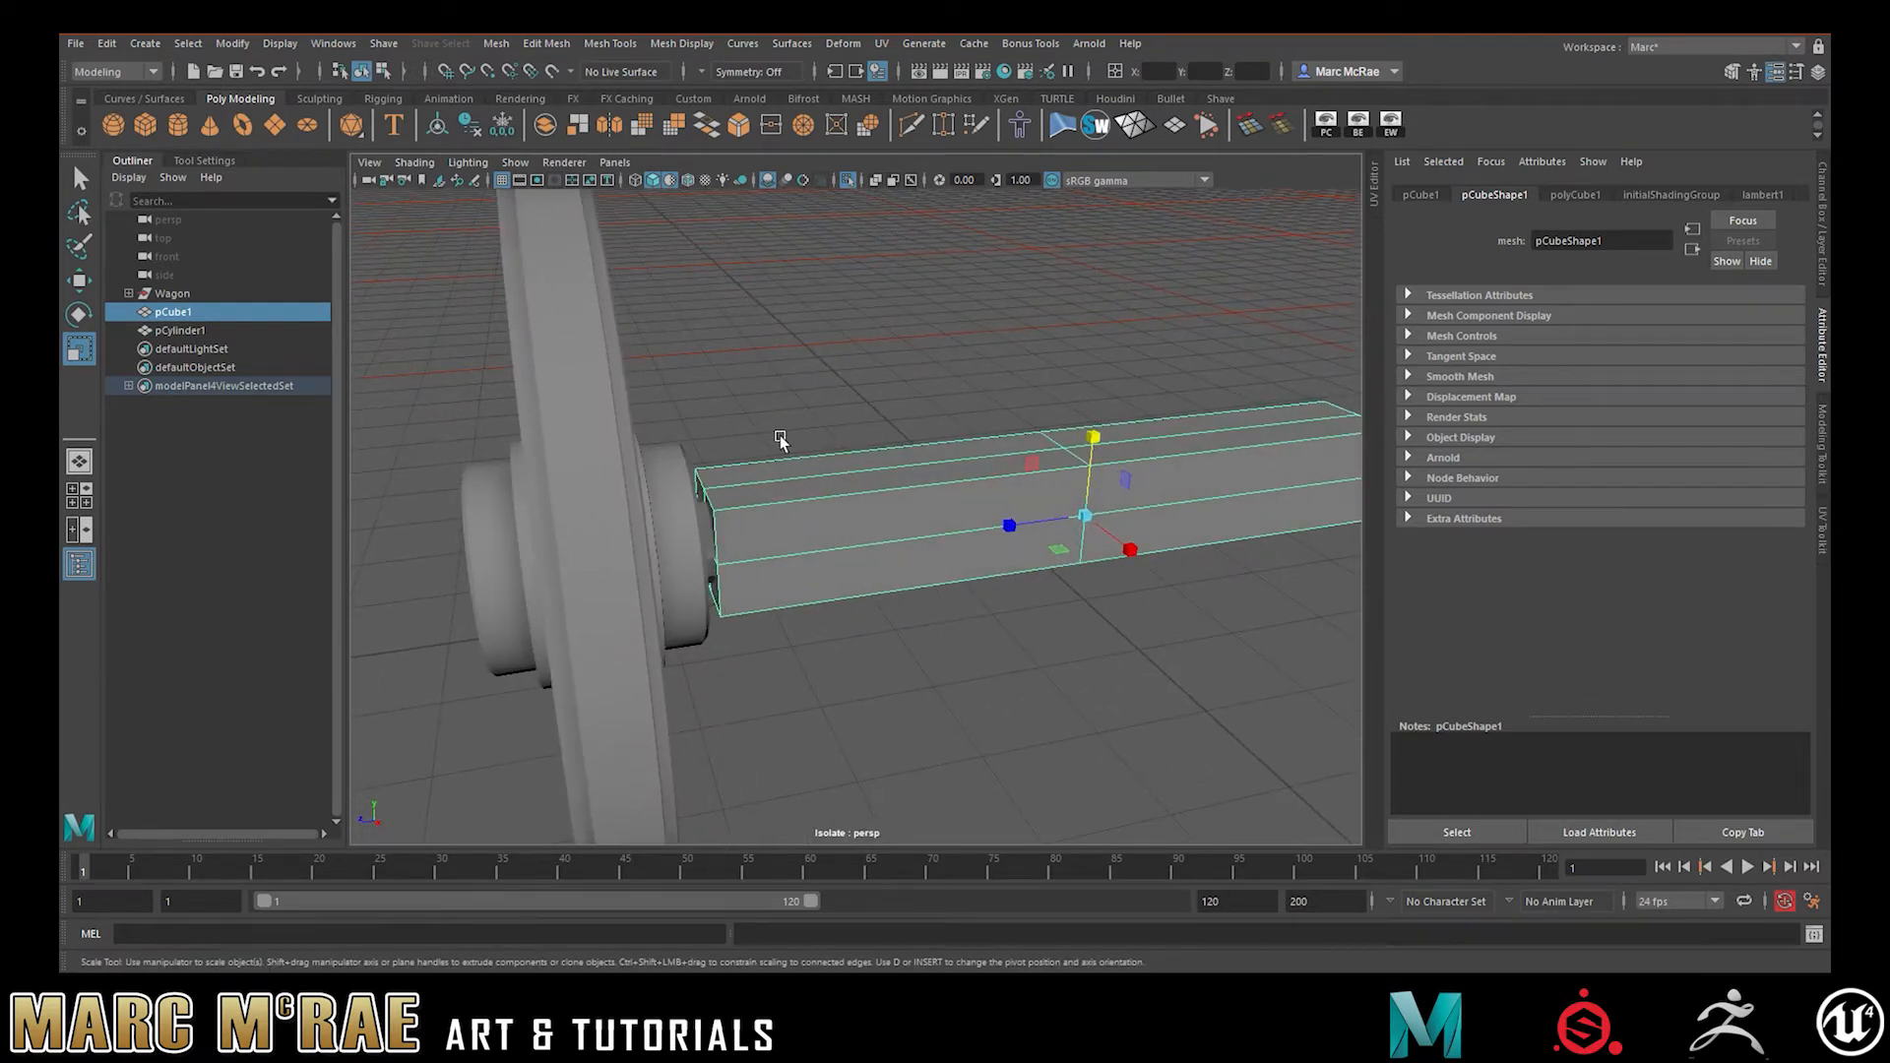
right_click_drag(780, 436, 1157, 436, "alt")
middle_click_drag(670, 425, 1142, 445, "alt")
left_click_drag(1024, 435, 891, 431, "alt")
- Select the beam and cylinder together and isolate only these two objects without the wheel
left_click(689, 520, "shift")
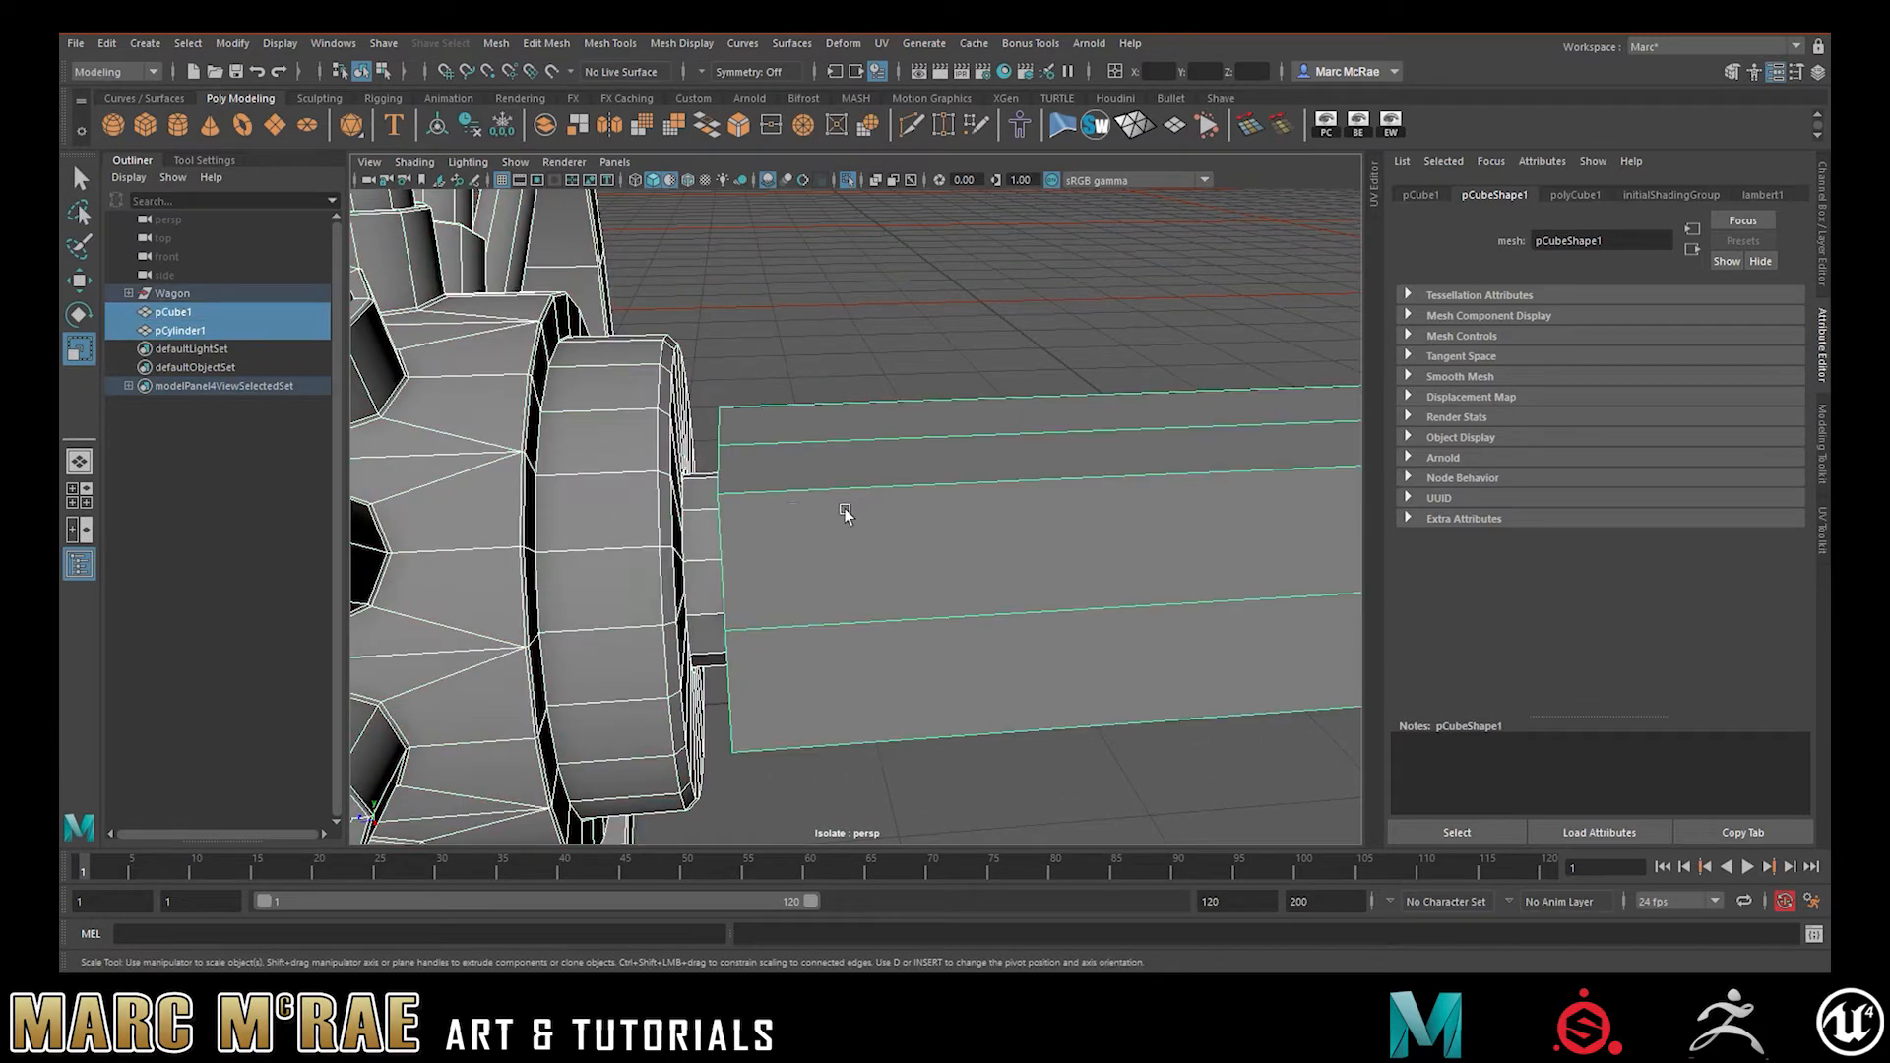
left_click(644, 513, "shift")
left_click(847, 180)
left_click_drag(730, 351, 825, 345, "alt")
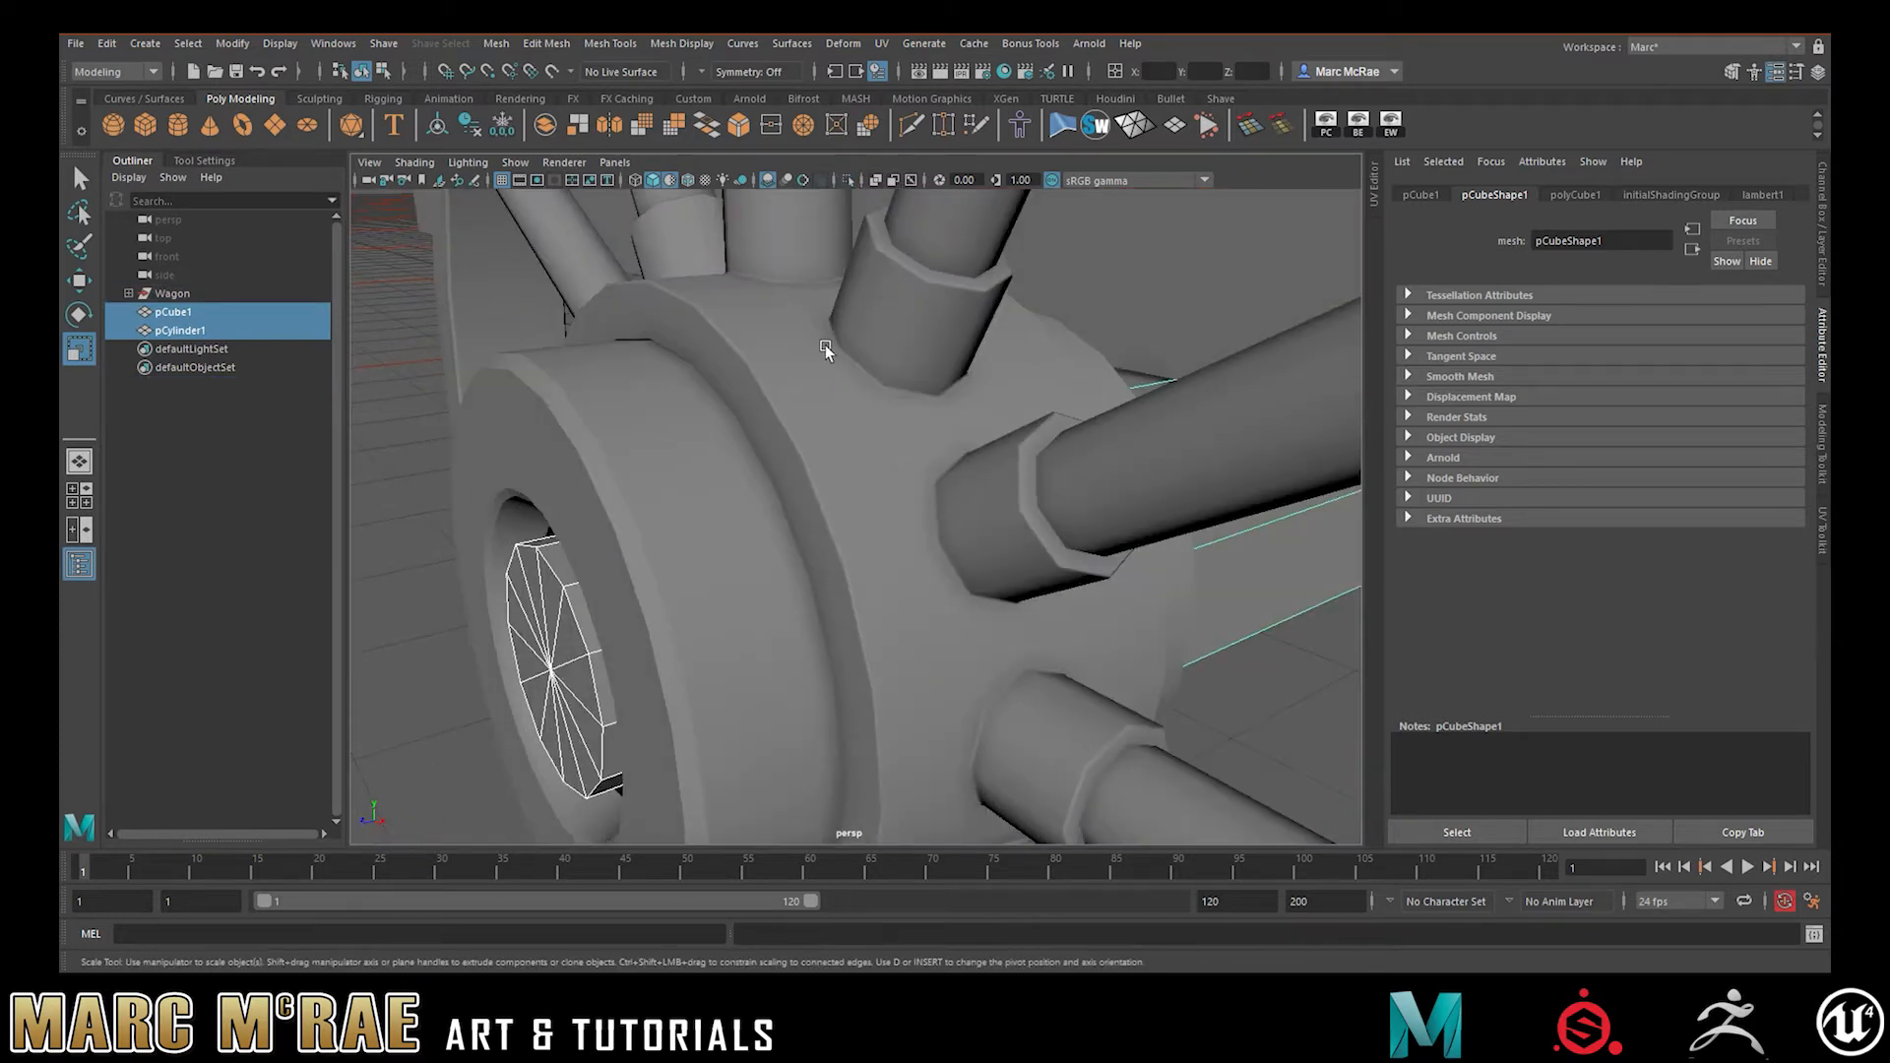
left_click(849, 180)
left_click_drag(854, 394, 864, 382, "alt")
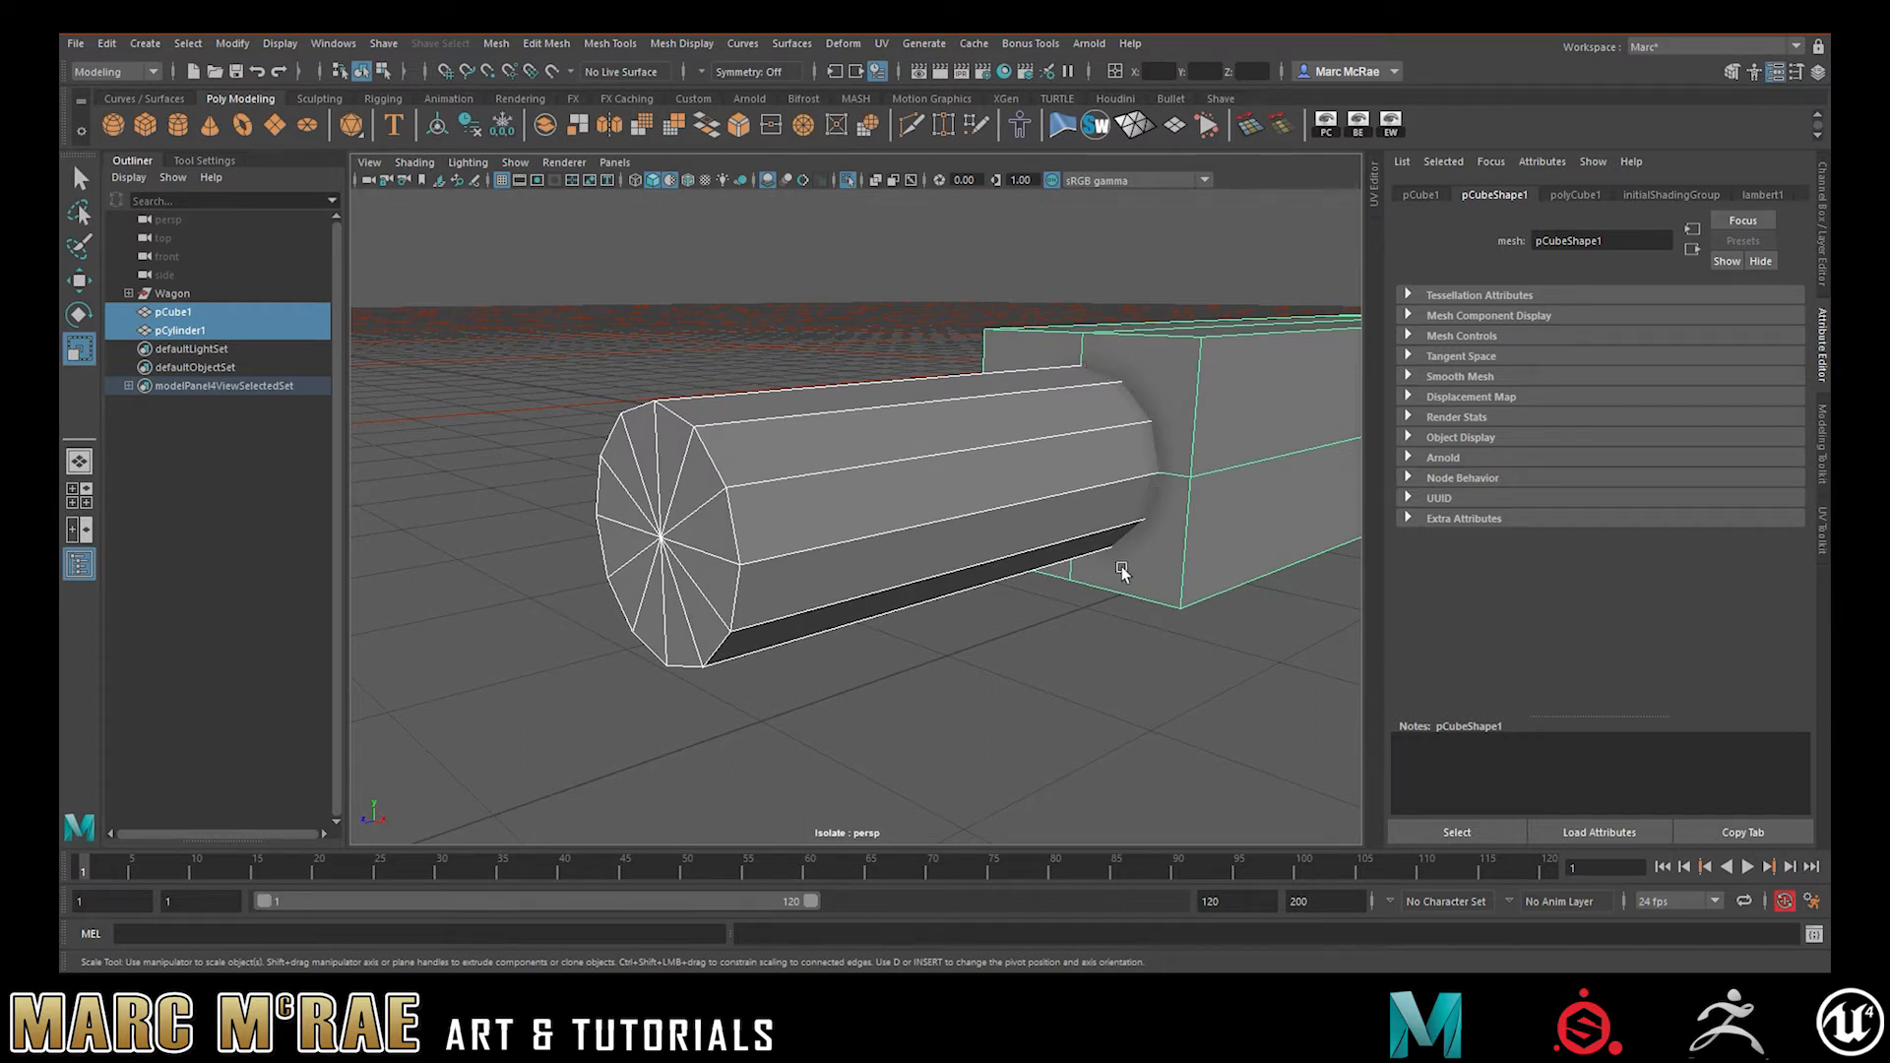
- Examine where the cylinder enters the beam's end face, with both the cylinder and the beam selected
left_click(1070, 298)
left_click(1138, 429)
left_click(1156, 374)
left_click(1156, 376, "ctrl")
left_click(1130, 419)
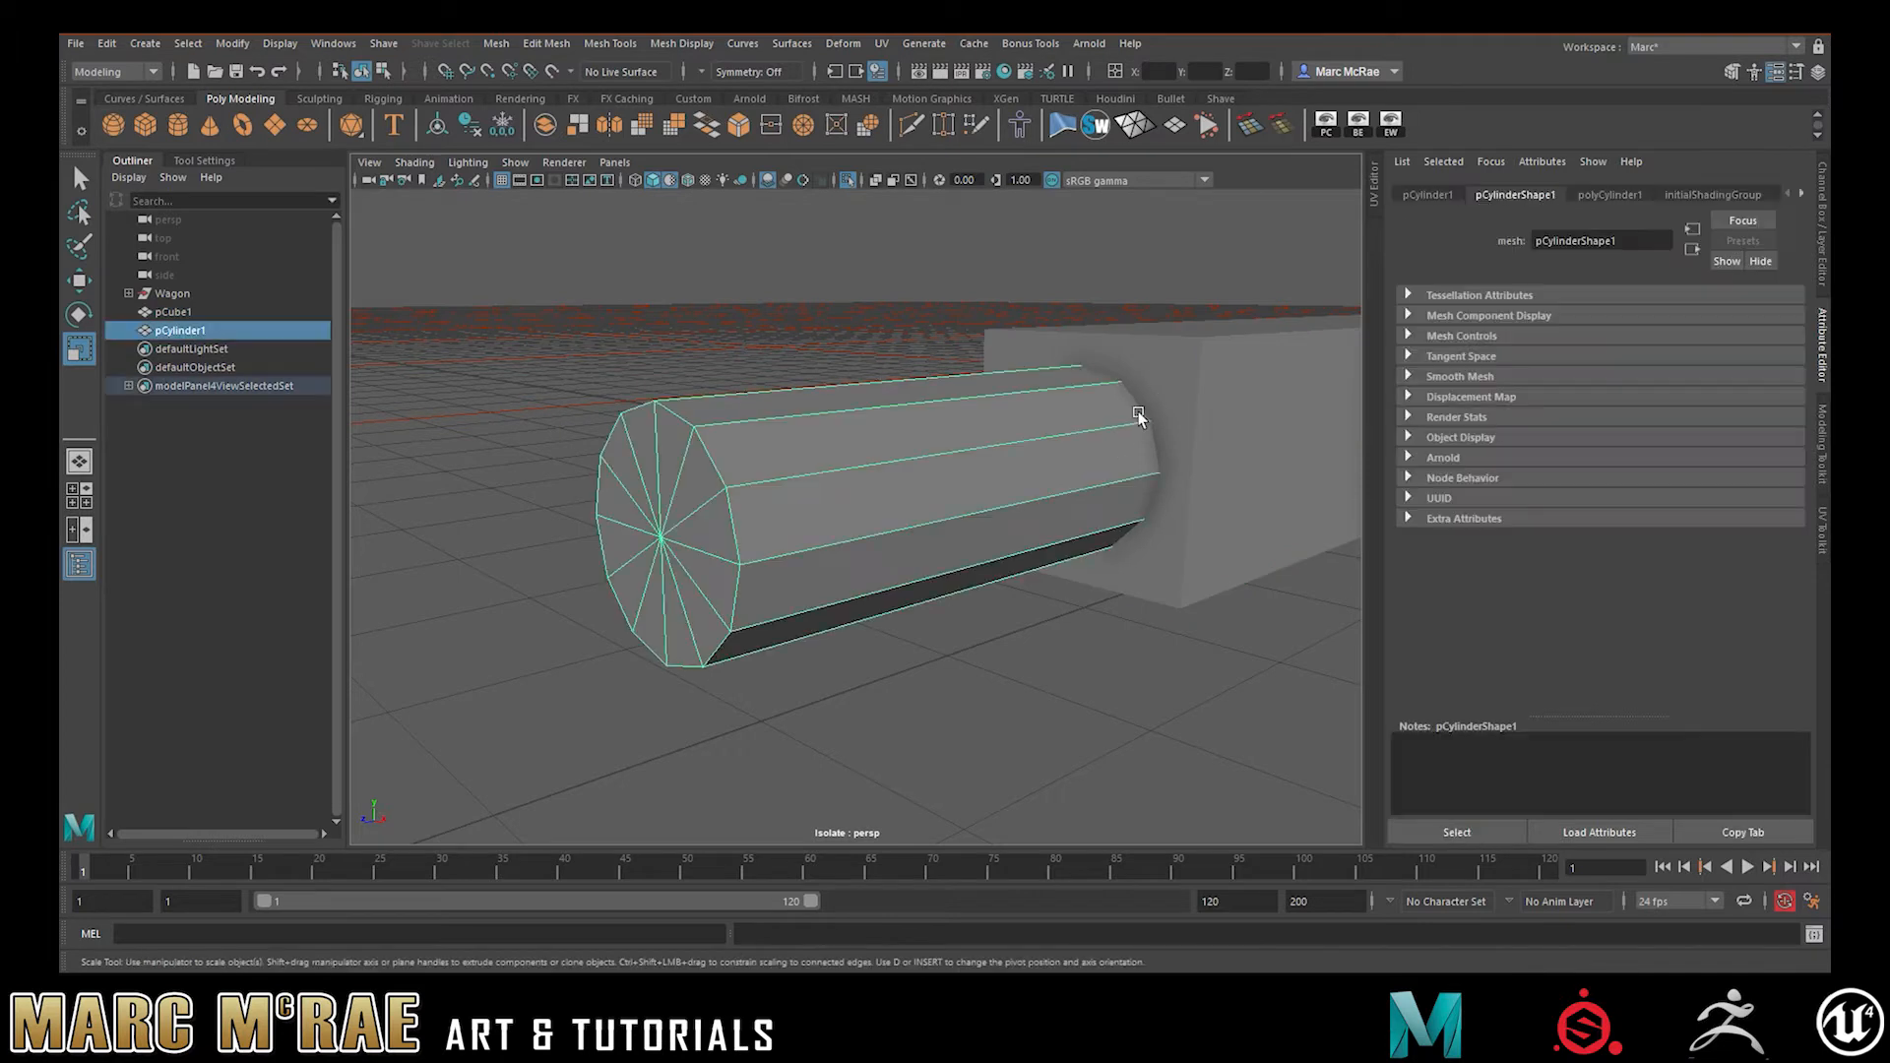
left_click(1165, 393, "shift")
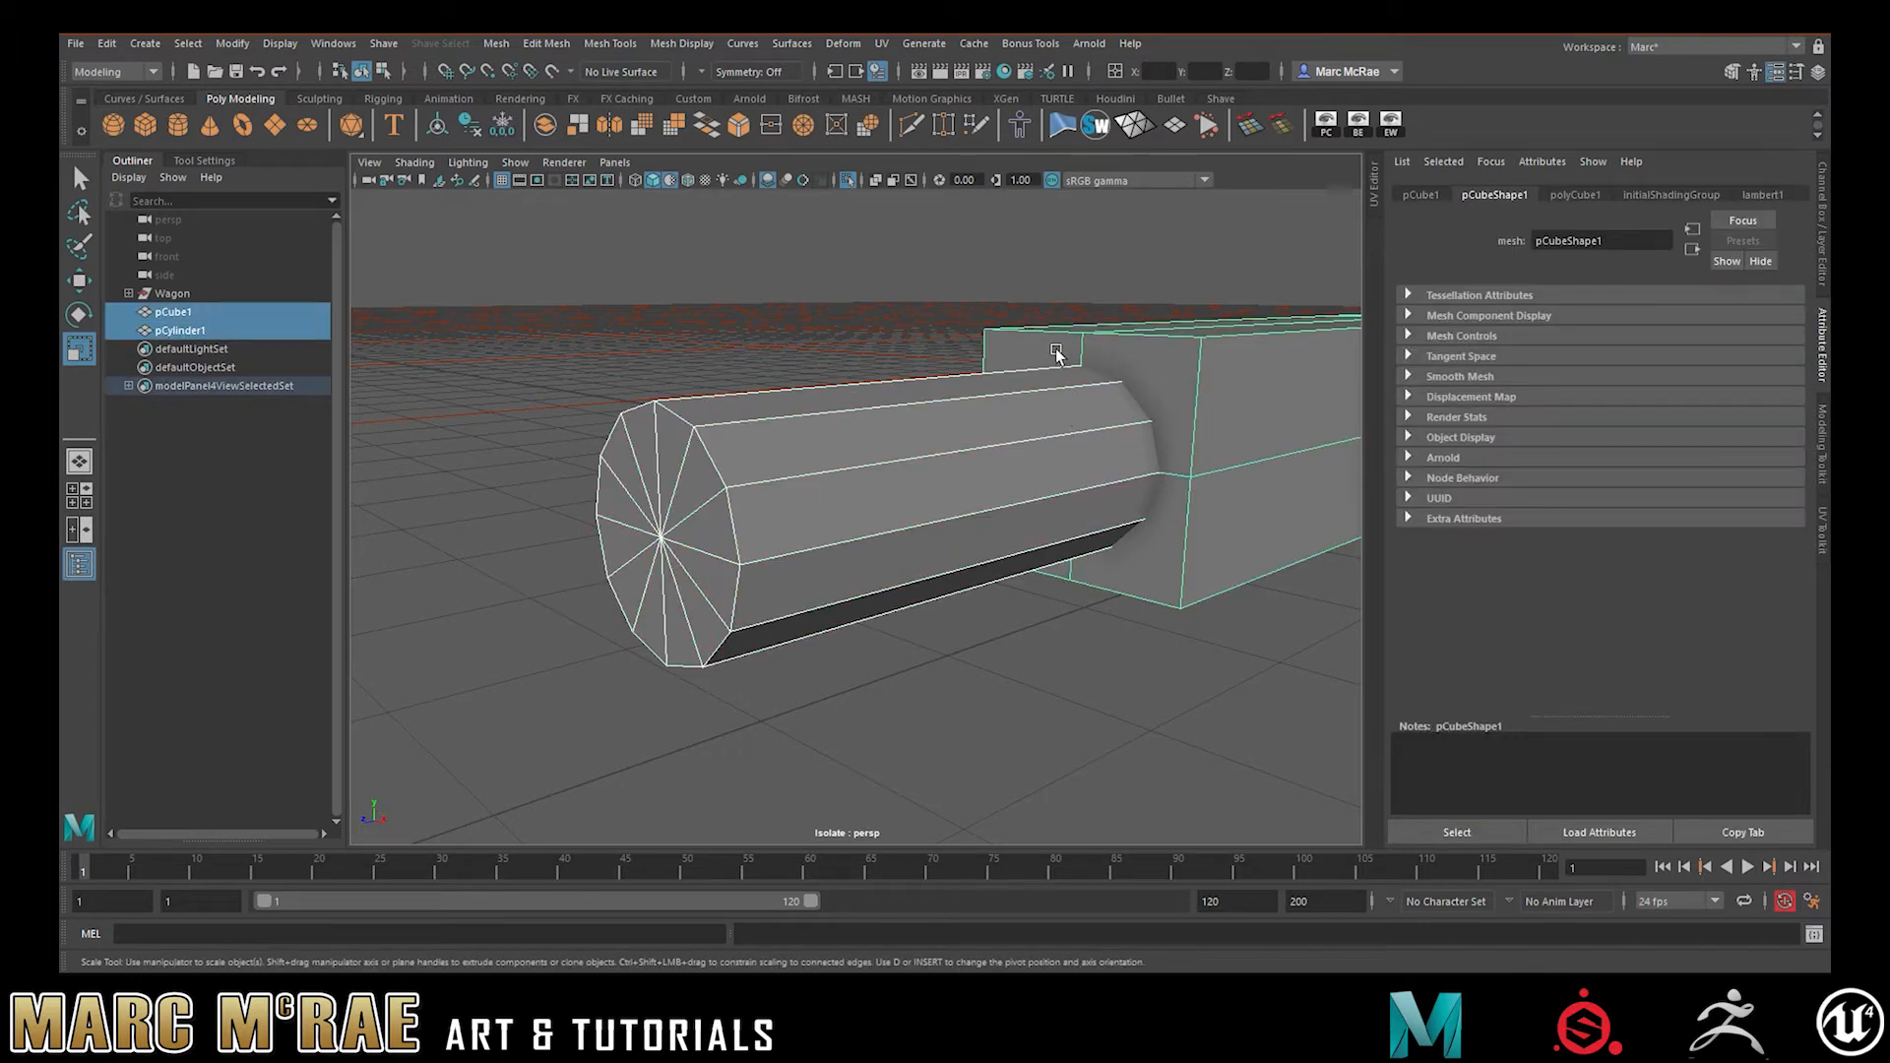
left_click_drag(1154, 388, 946, 539, "alt")
right_click_drag(993, 522, 1300, 542, "alt")
middle_click_drag(1300, 542, 1046, 449, "alt")
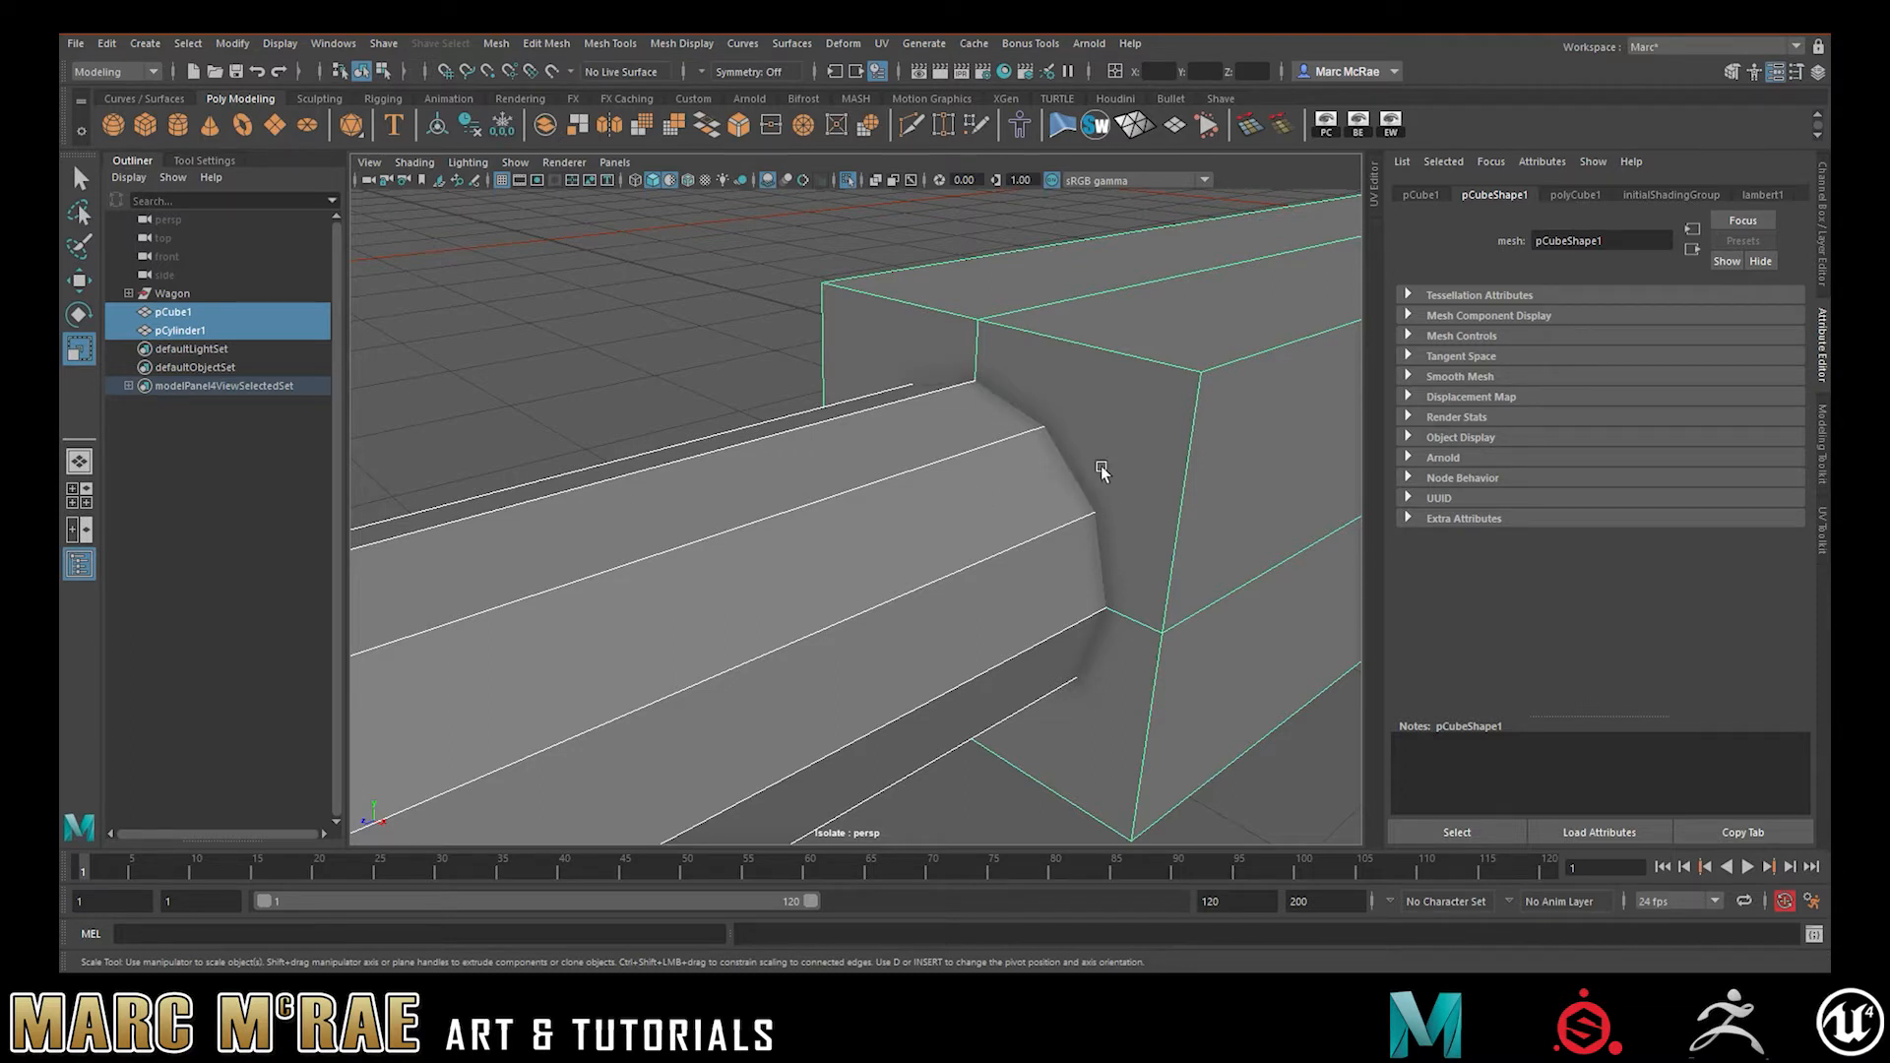
right_click_drag(1073, 479, 879, 455, "alt")
left_click_drag(879, 455, 977, 436, "alt")
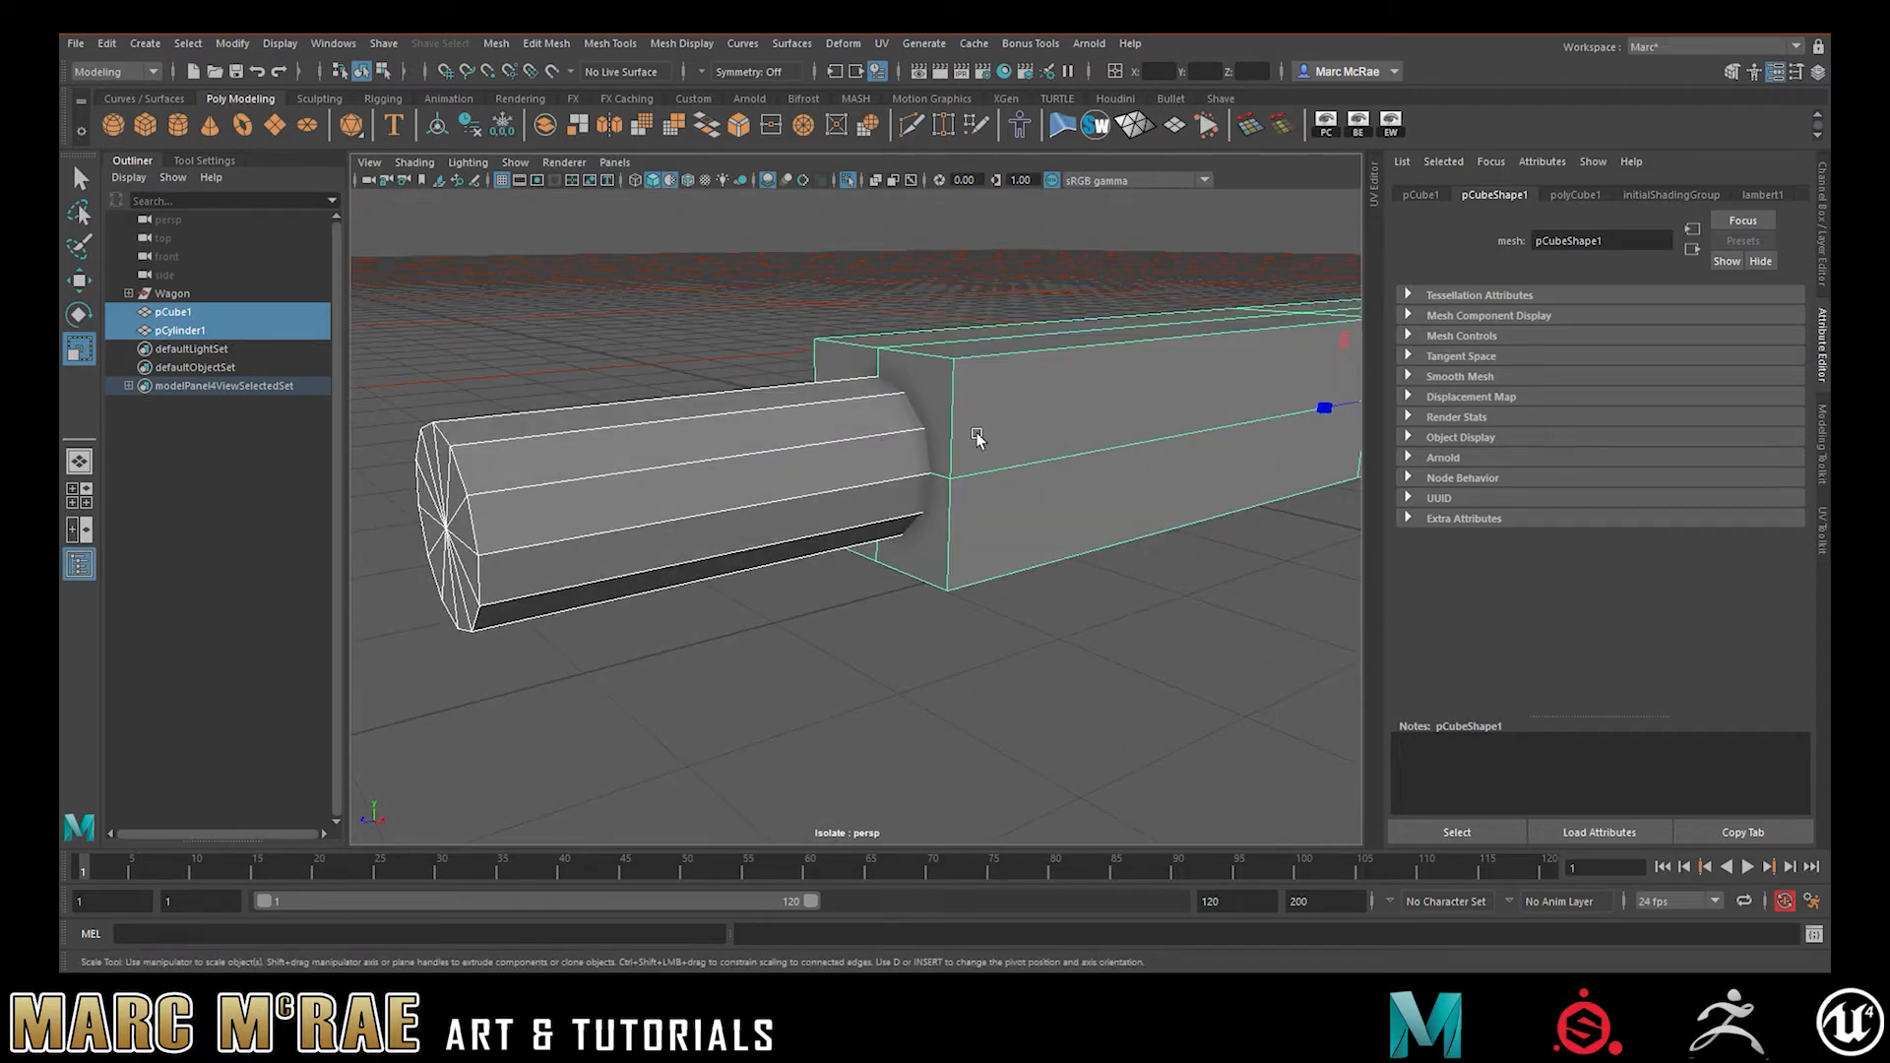
middle_click_drag(977, 437, 1001, 487, "alt")
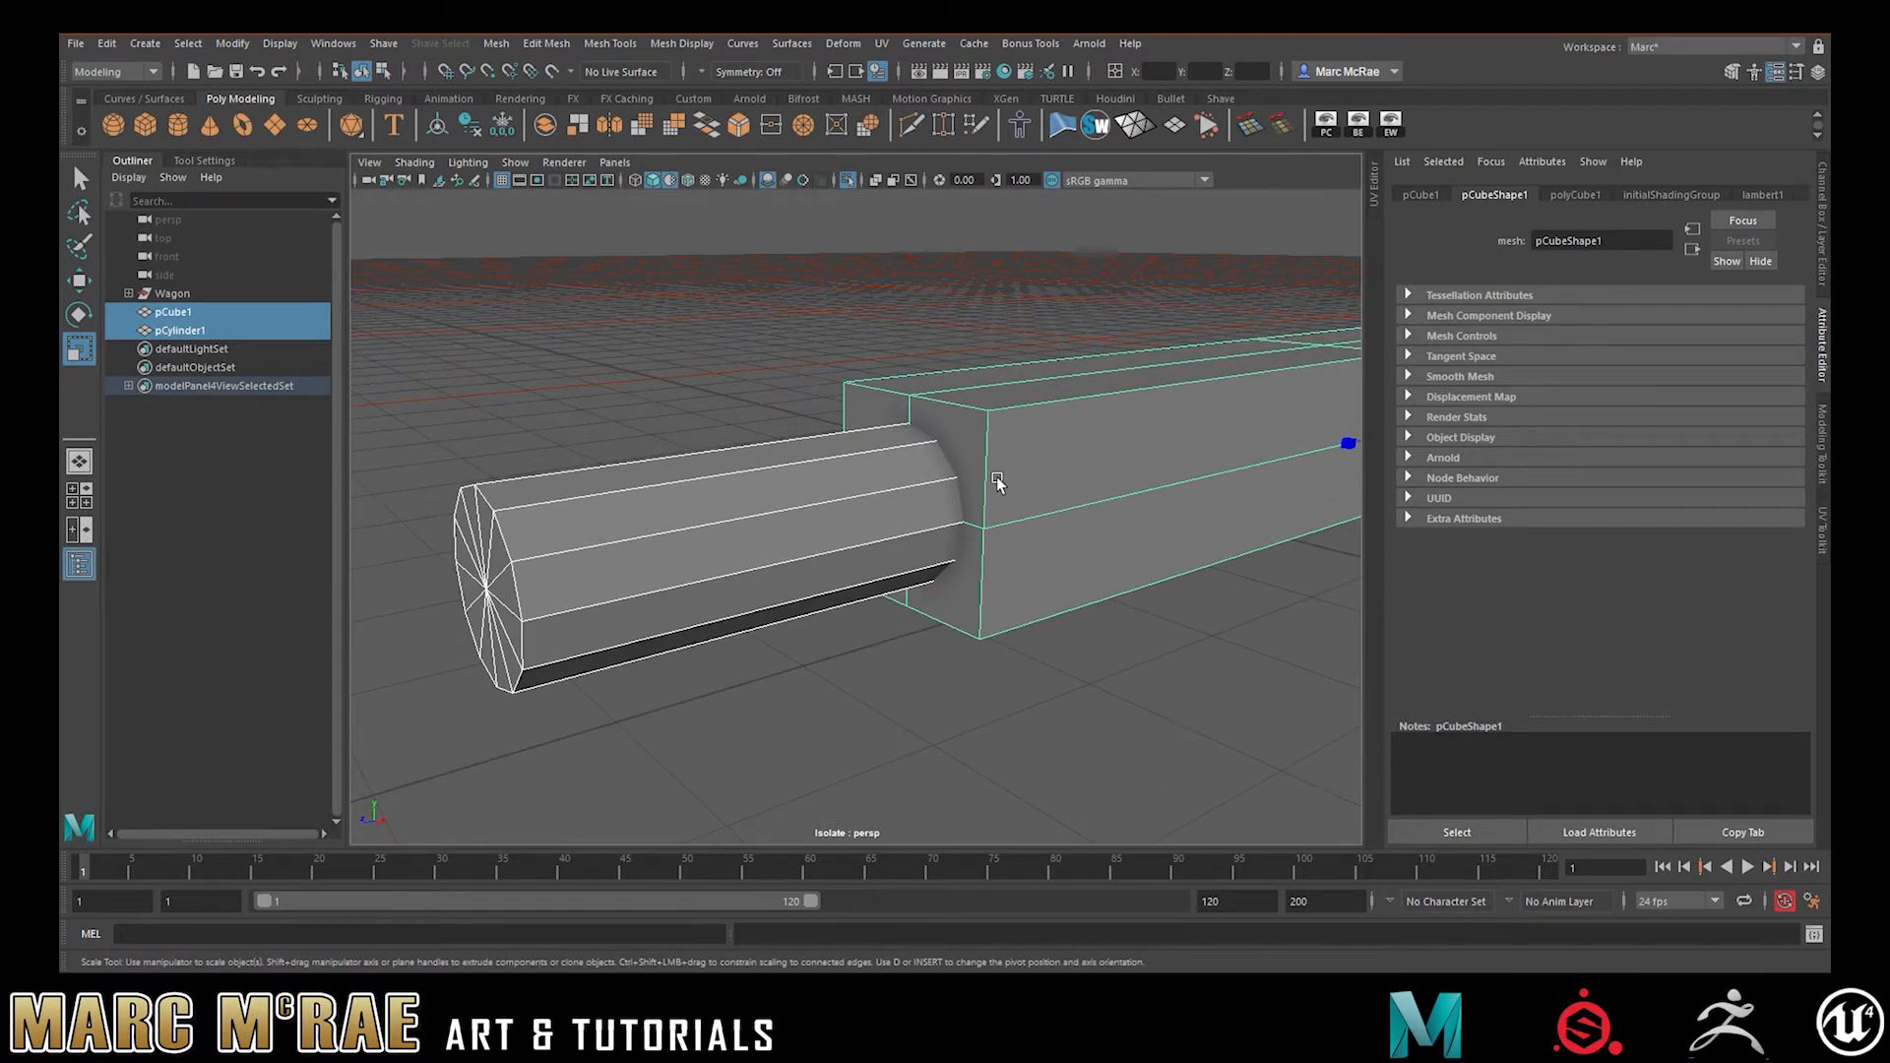
left_click_drag(1077, 451, 829, 477, "alt")
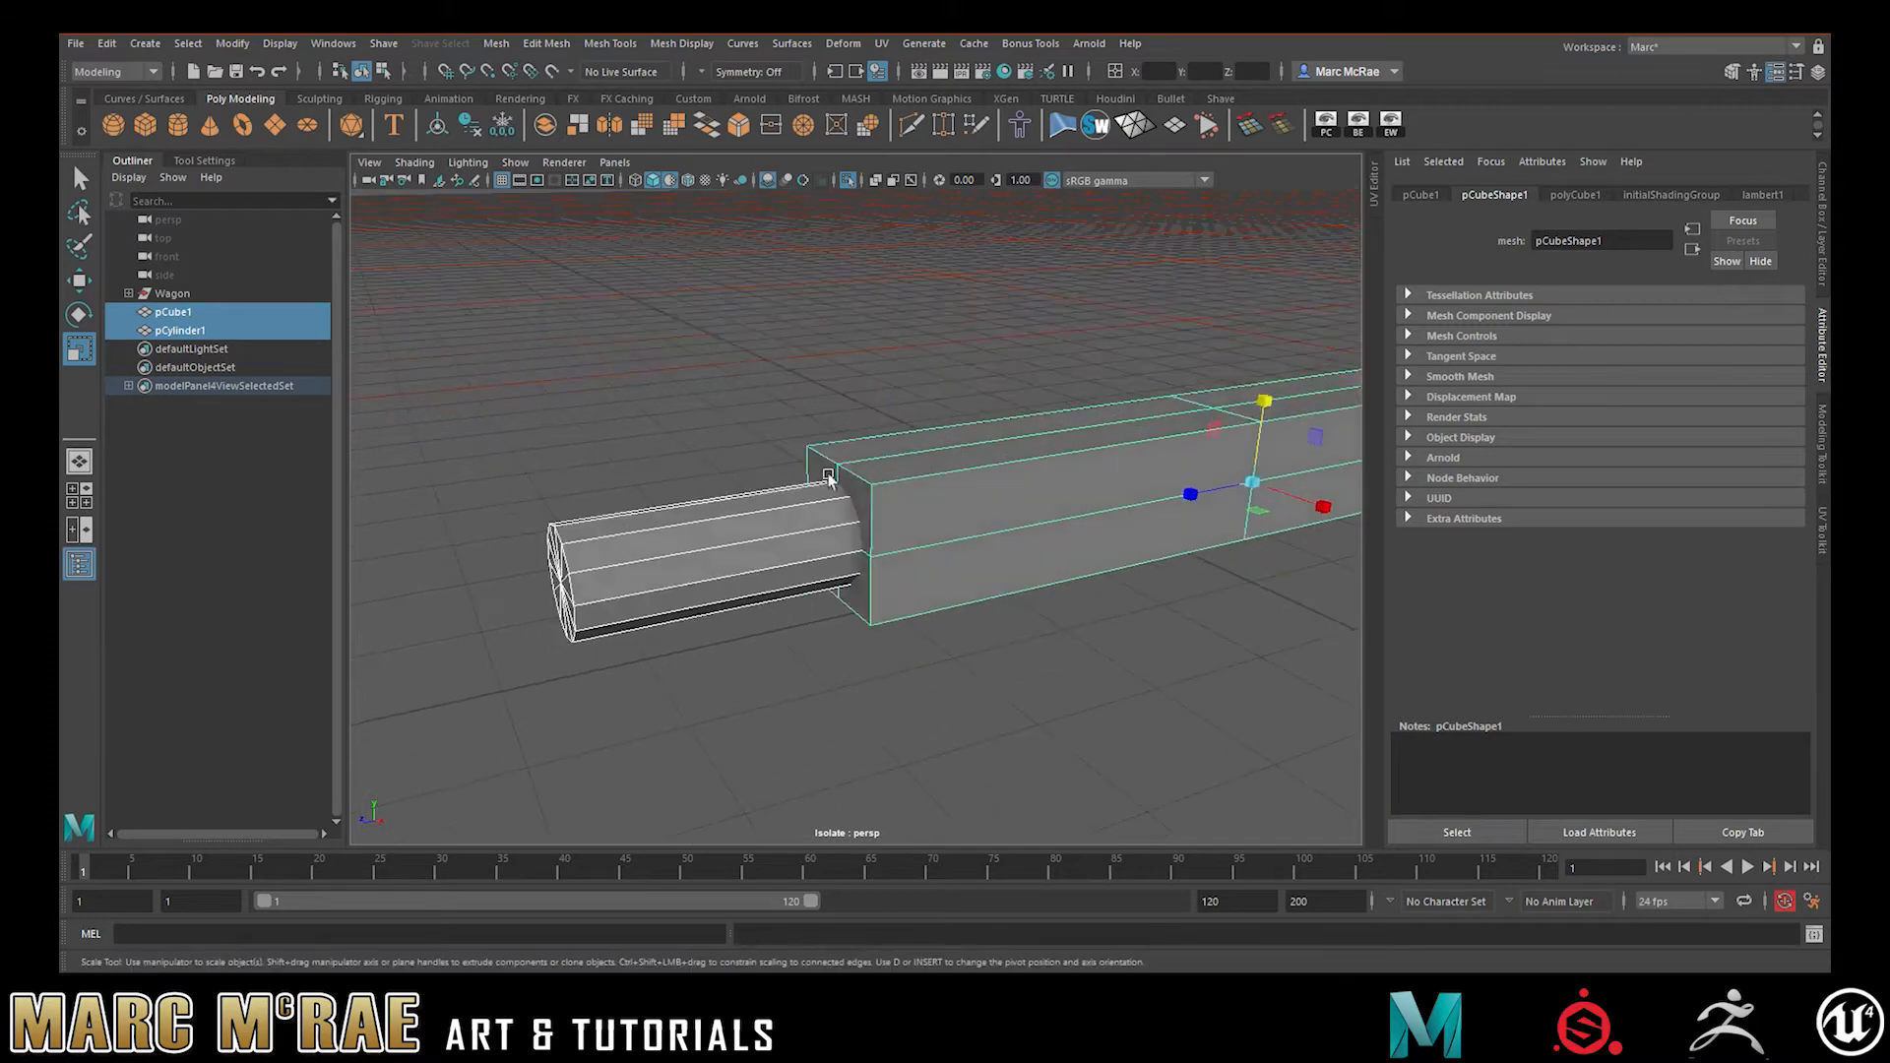
- Turn off the isolation and show the scene in wireframe, close to the beam's end beside the wheel
left_click(848, 179)
left_click_drag(929, 387, 918, 341, "alt")
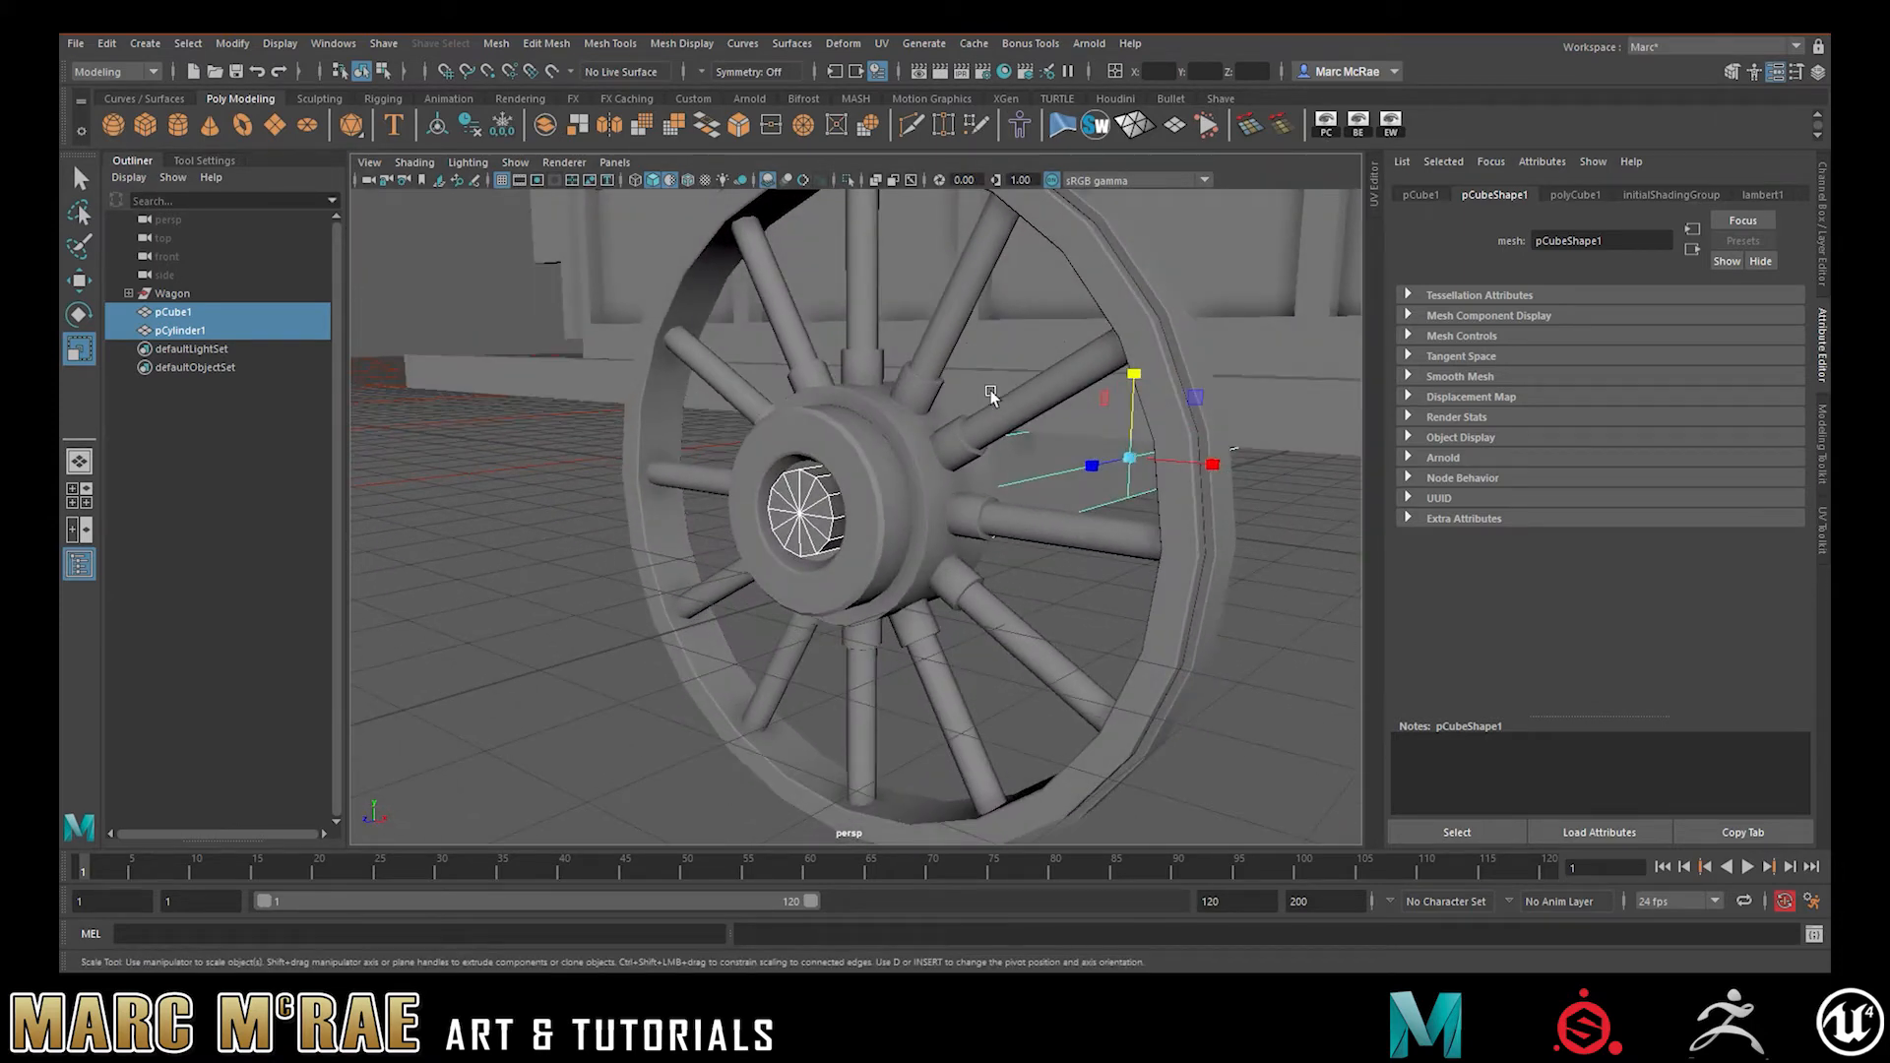
left_click_drag(853, 435, 779, 429, "alt")
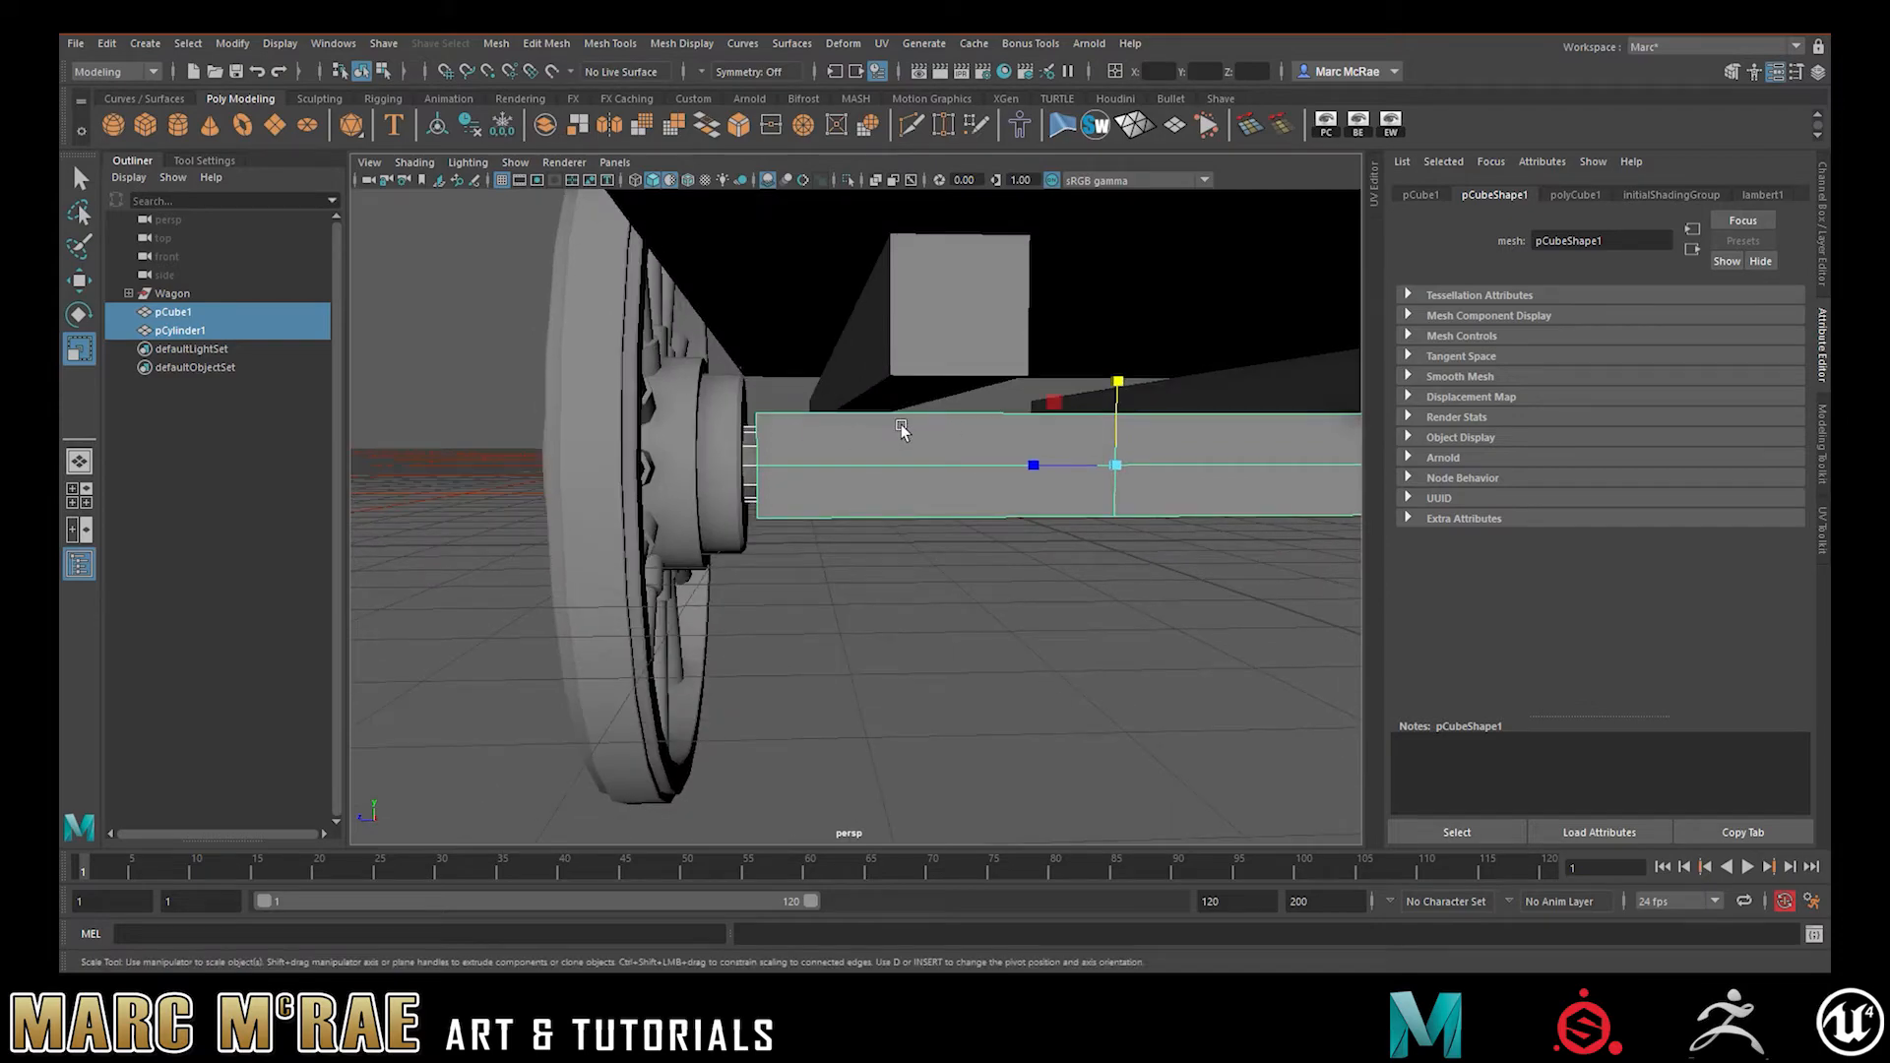
key("4")
middle_click_drag(1082, 423, 1010, 436, "alt")
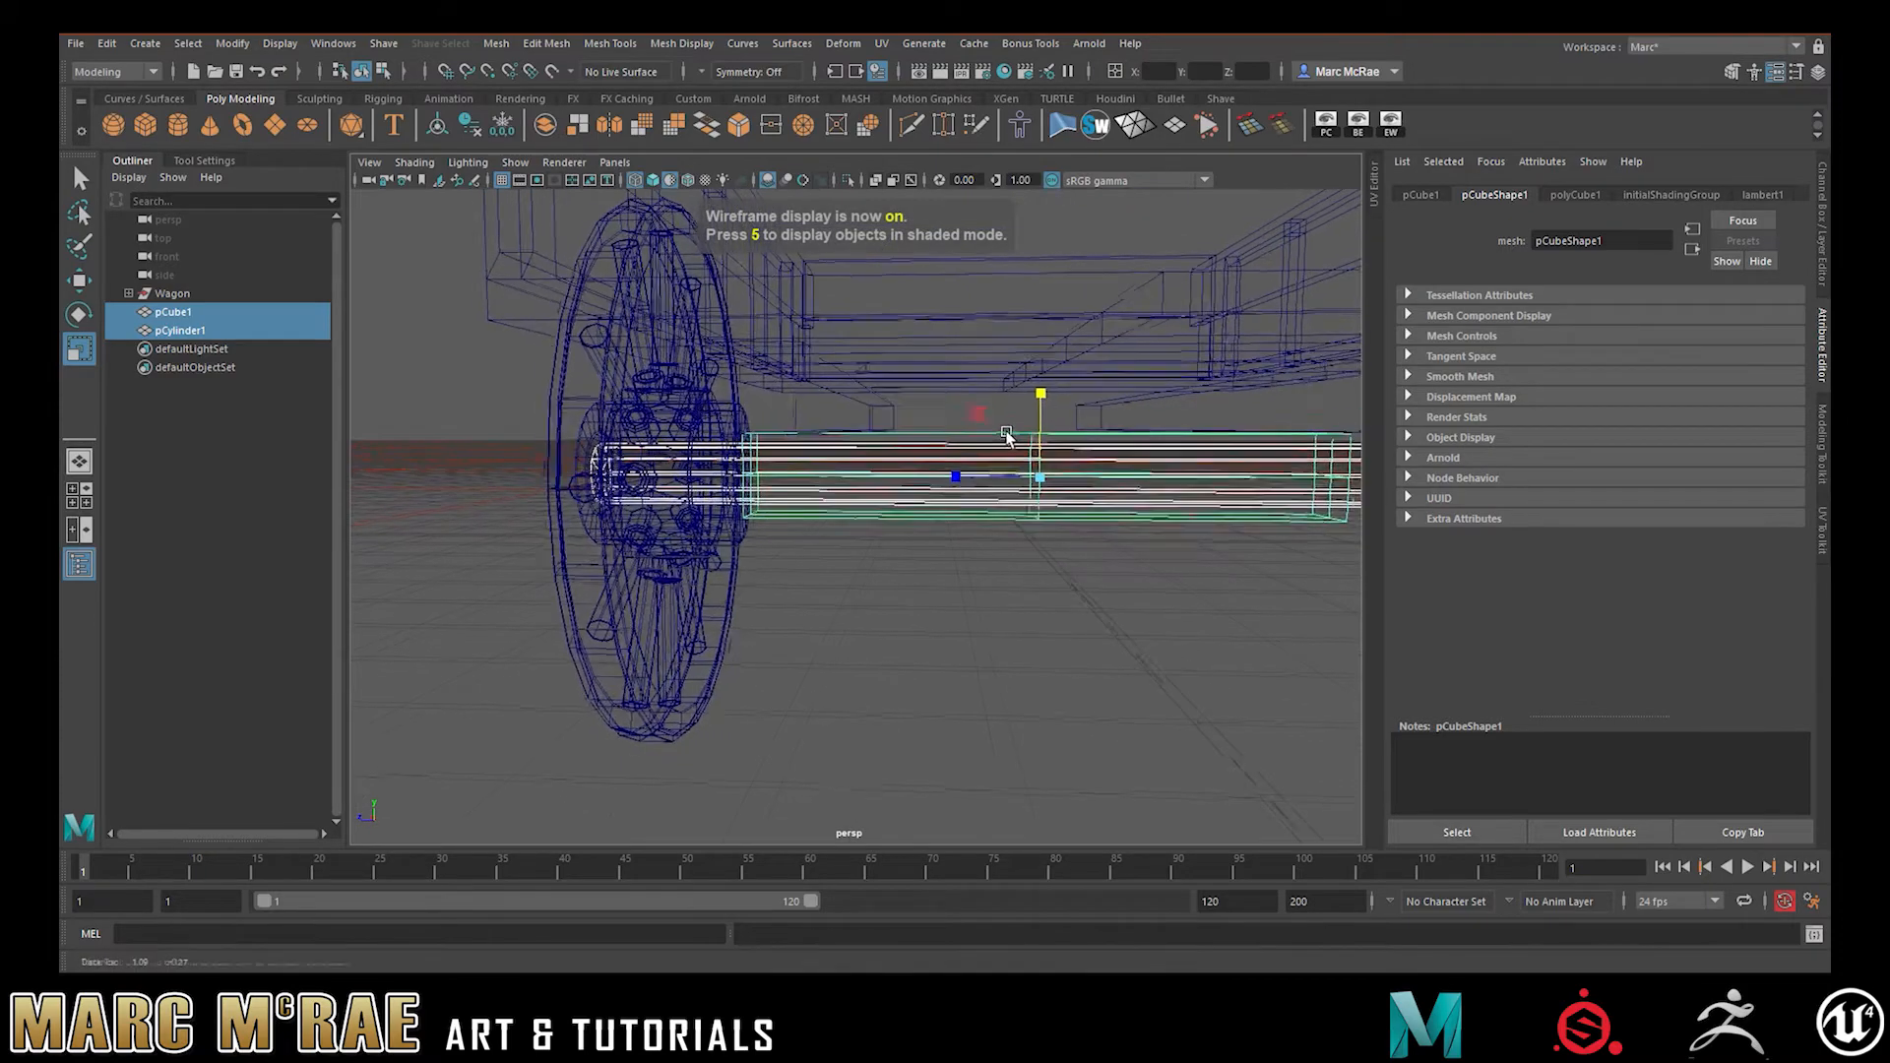
right_click_drag(916, 448, 1138, 450, "alt")
- Select only the cylinder and insert an edge loop around it with Multi-Cut, just inside the beam's end near the hub
left_click(912, 126)
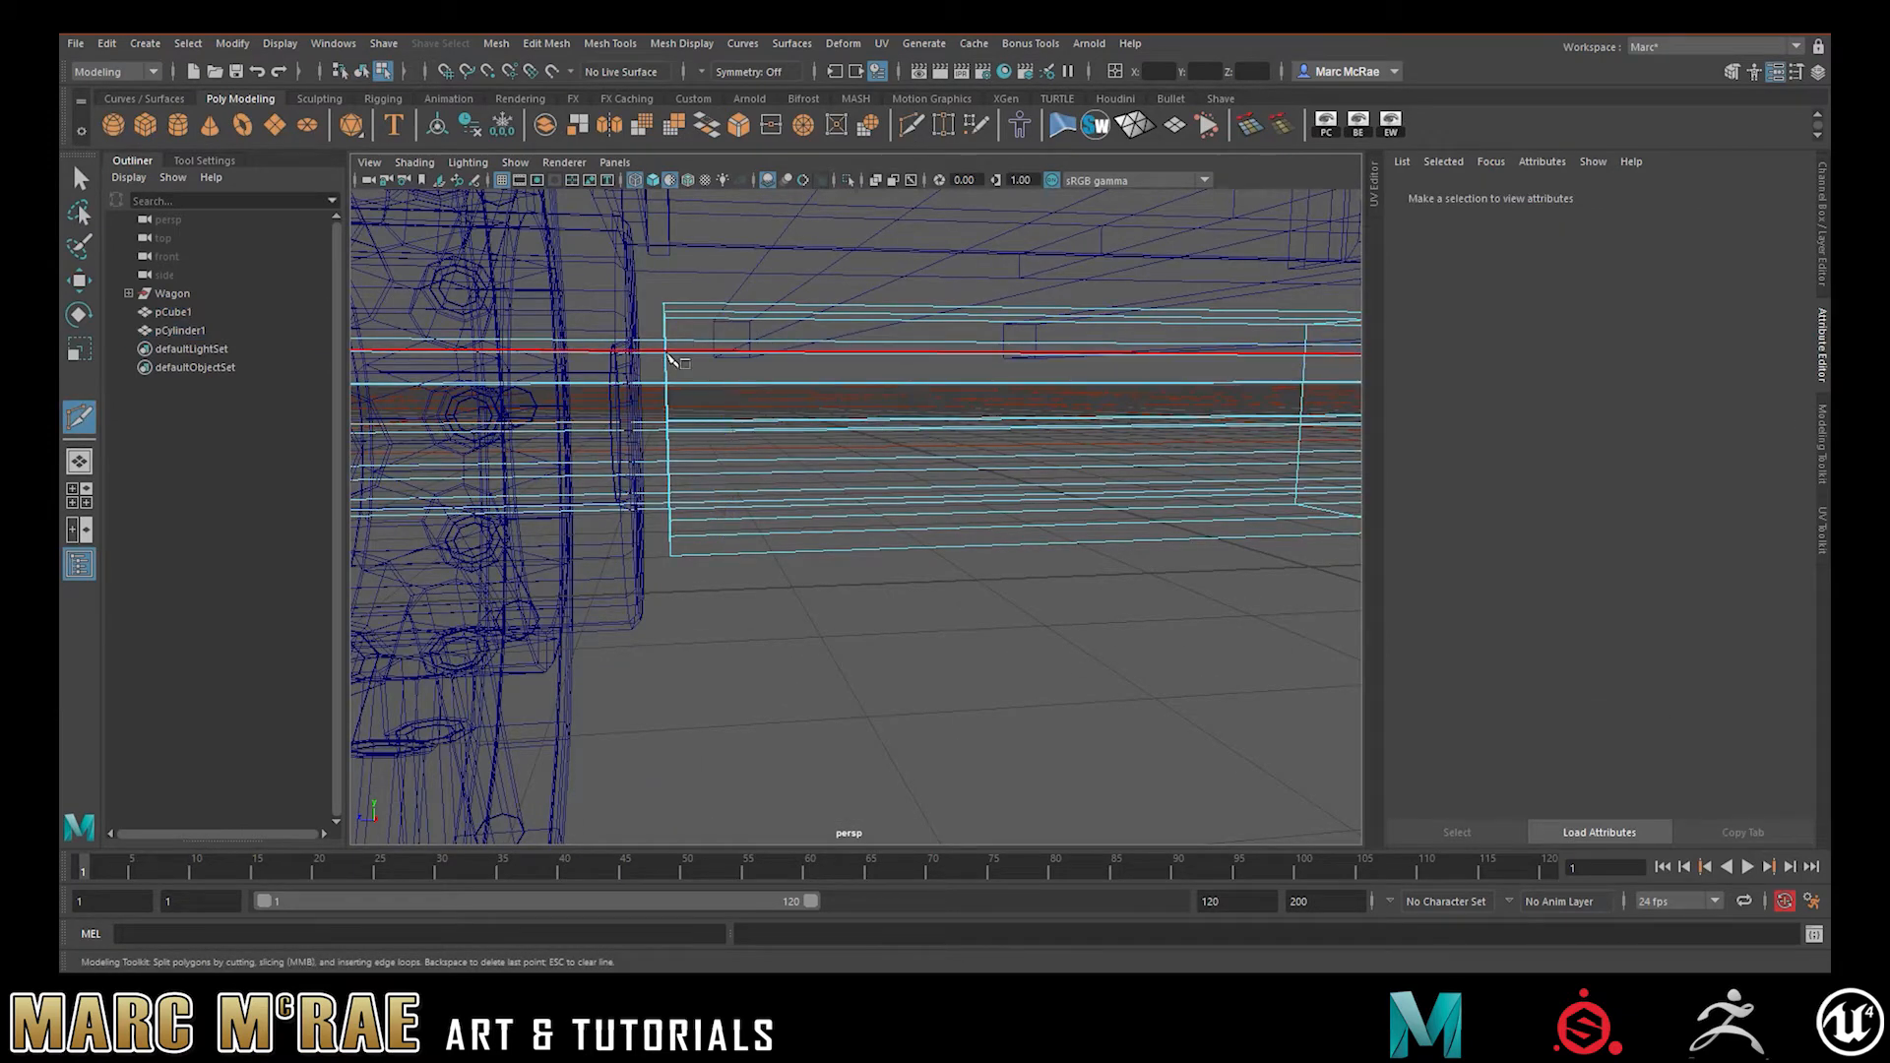
key("q")
right_click_drag(651, 349, 744, 332)
left_click(648, 340)
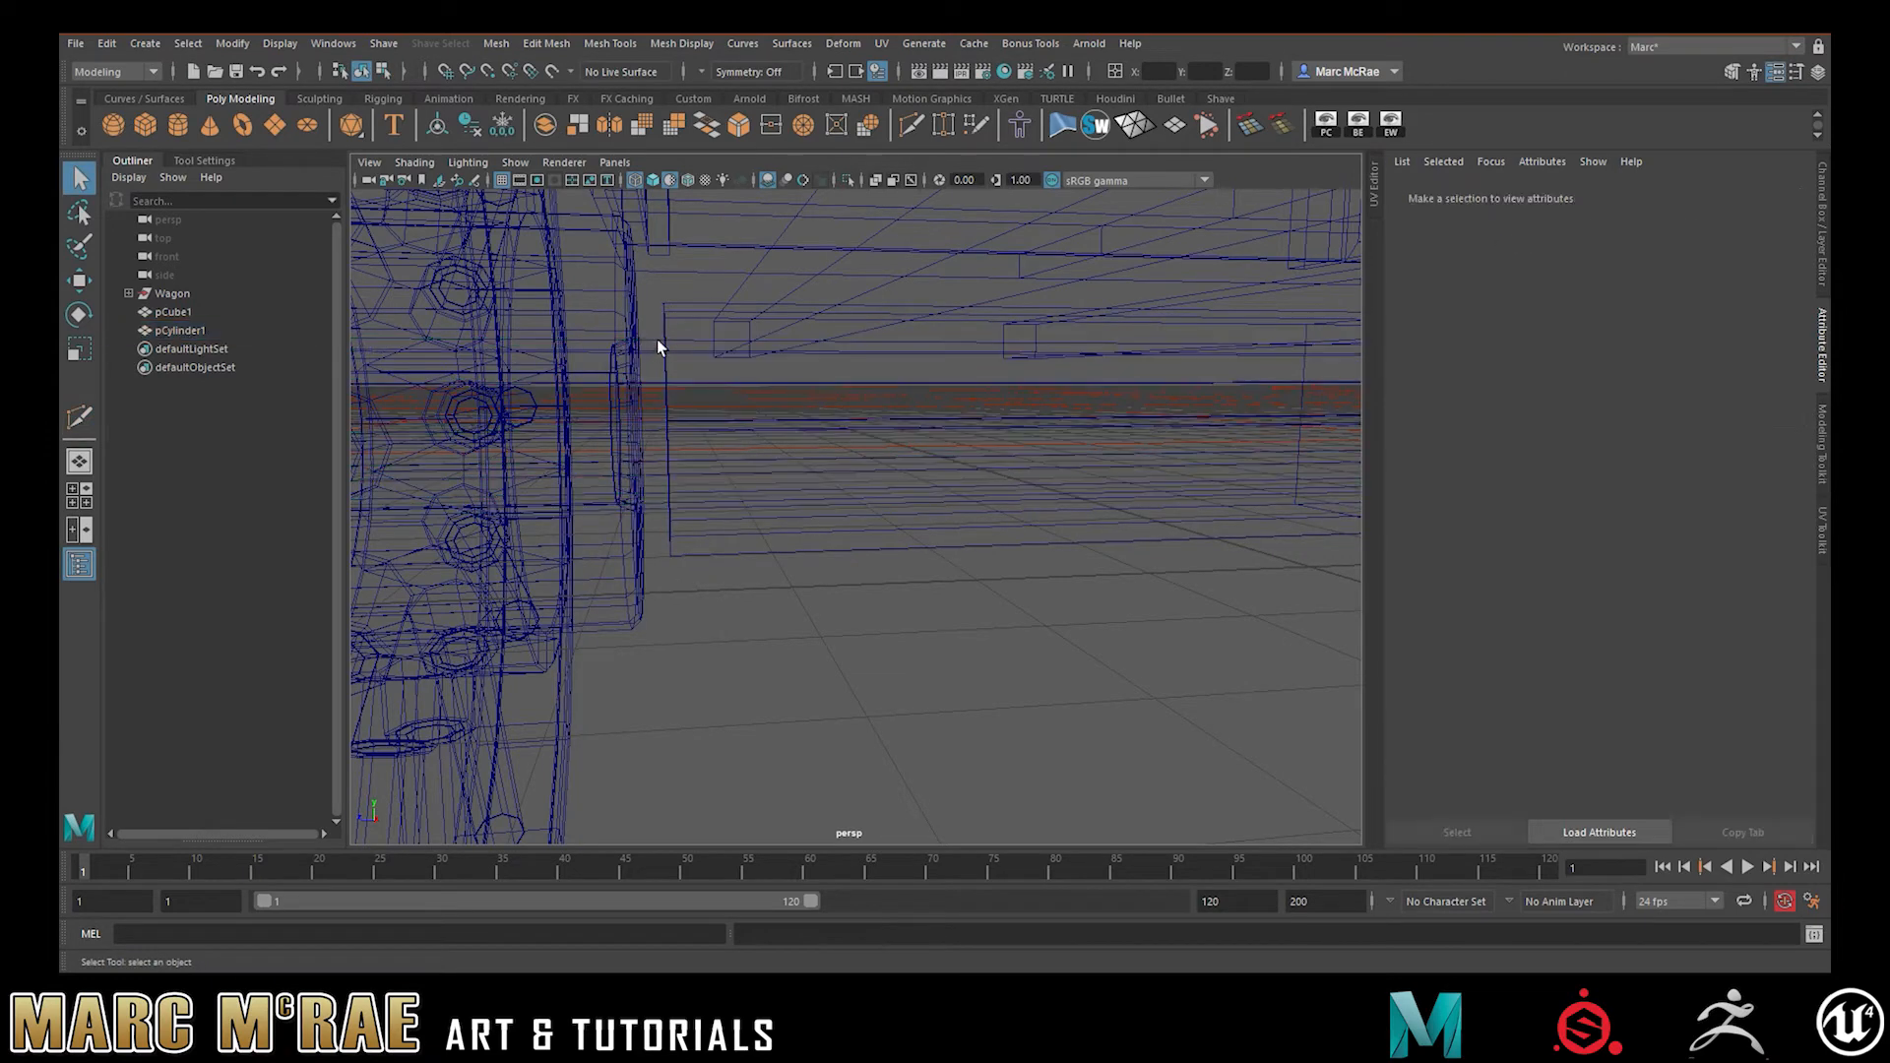
left_click(657, 340)
left_click(912, 126)
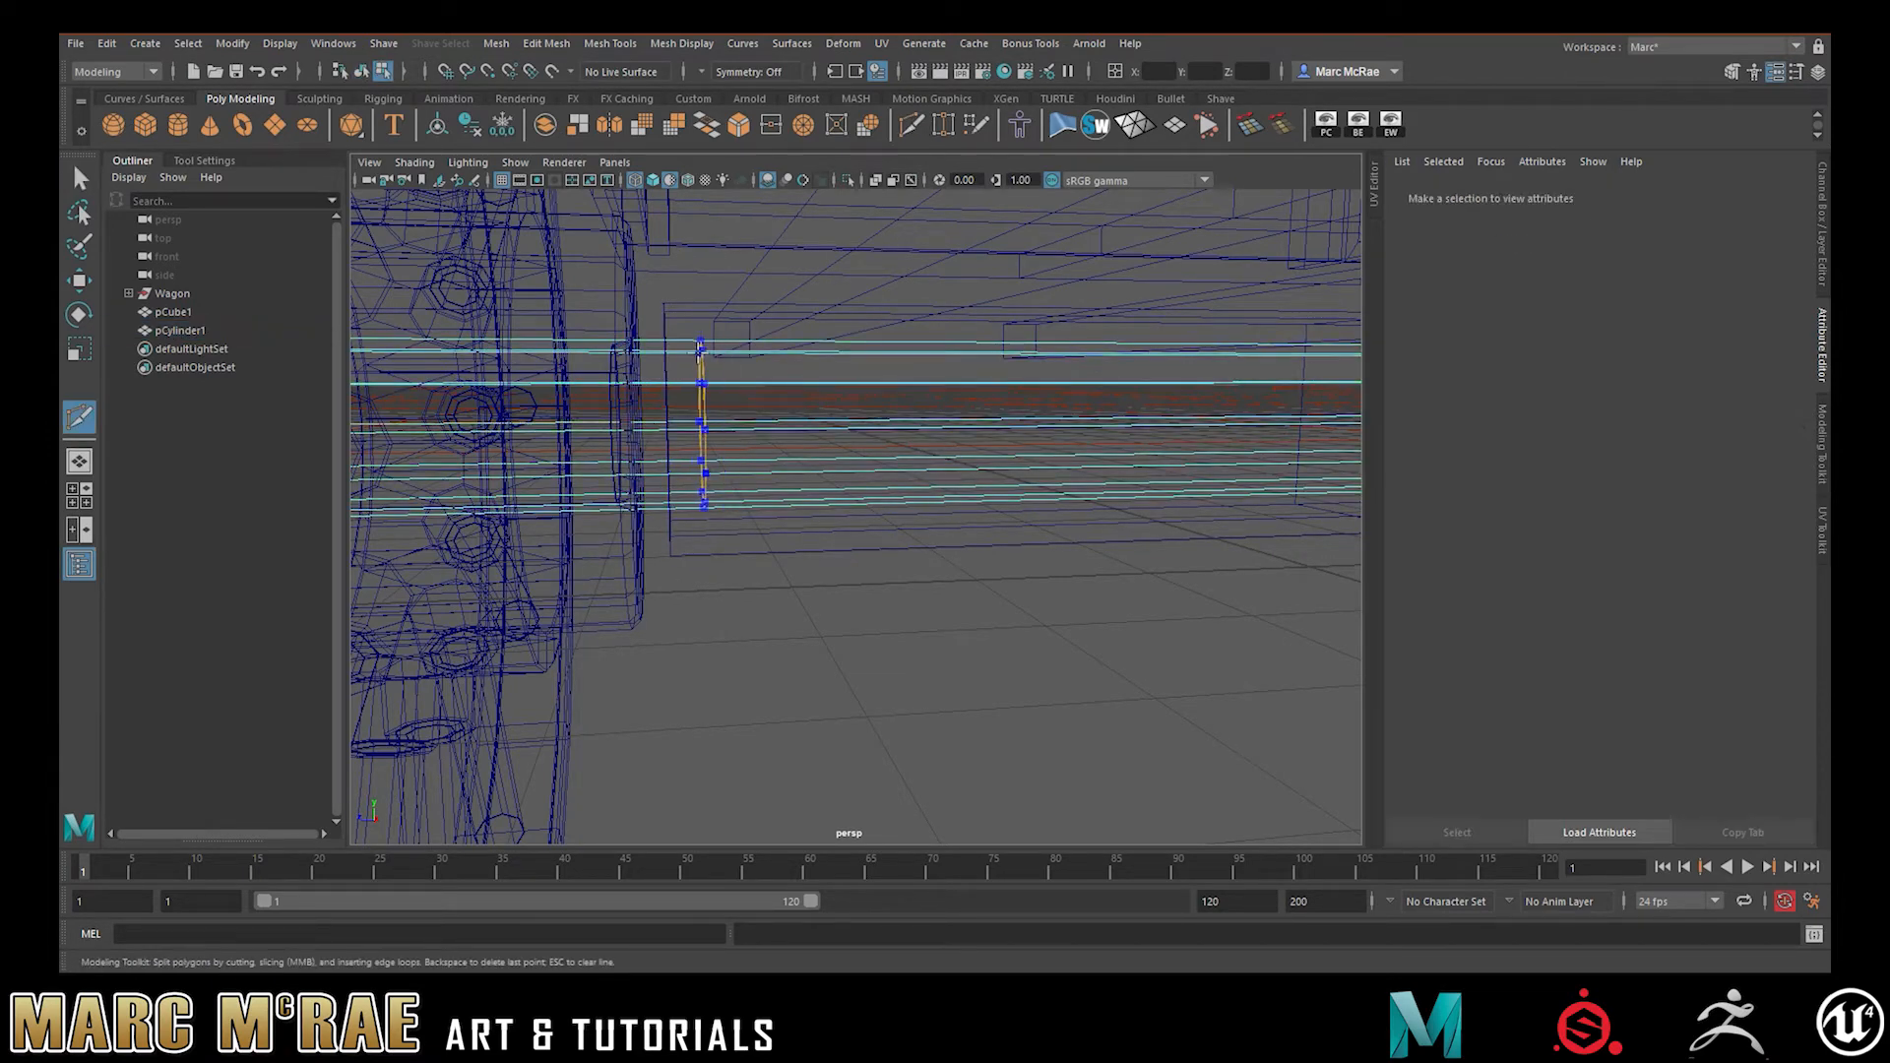
left_click(683, 347, "ctrl")
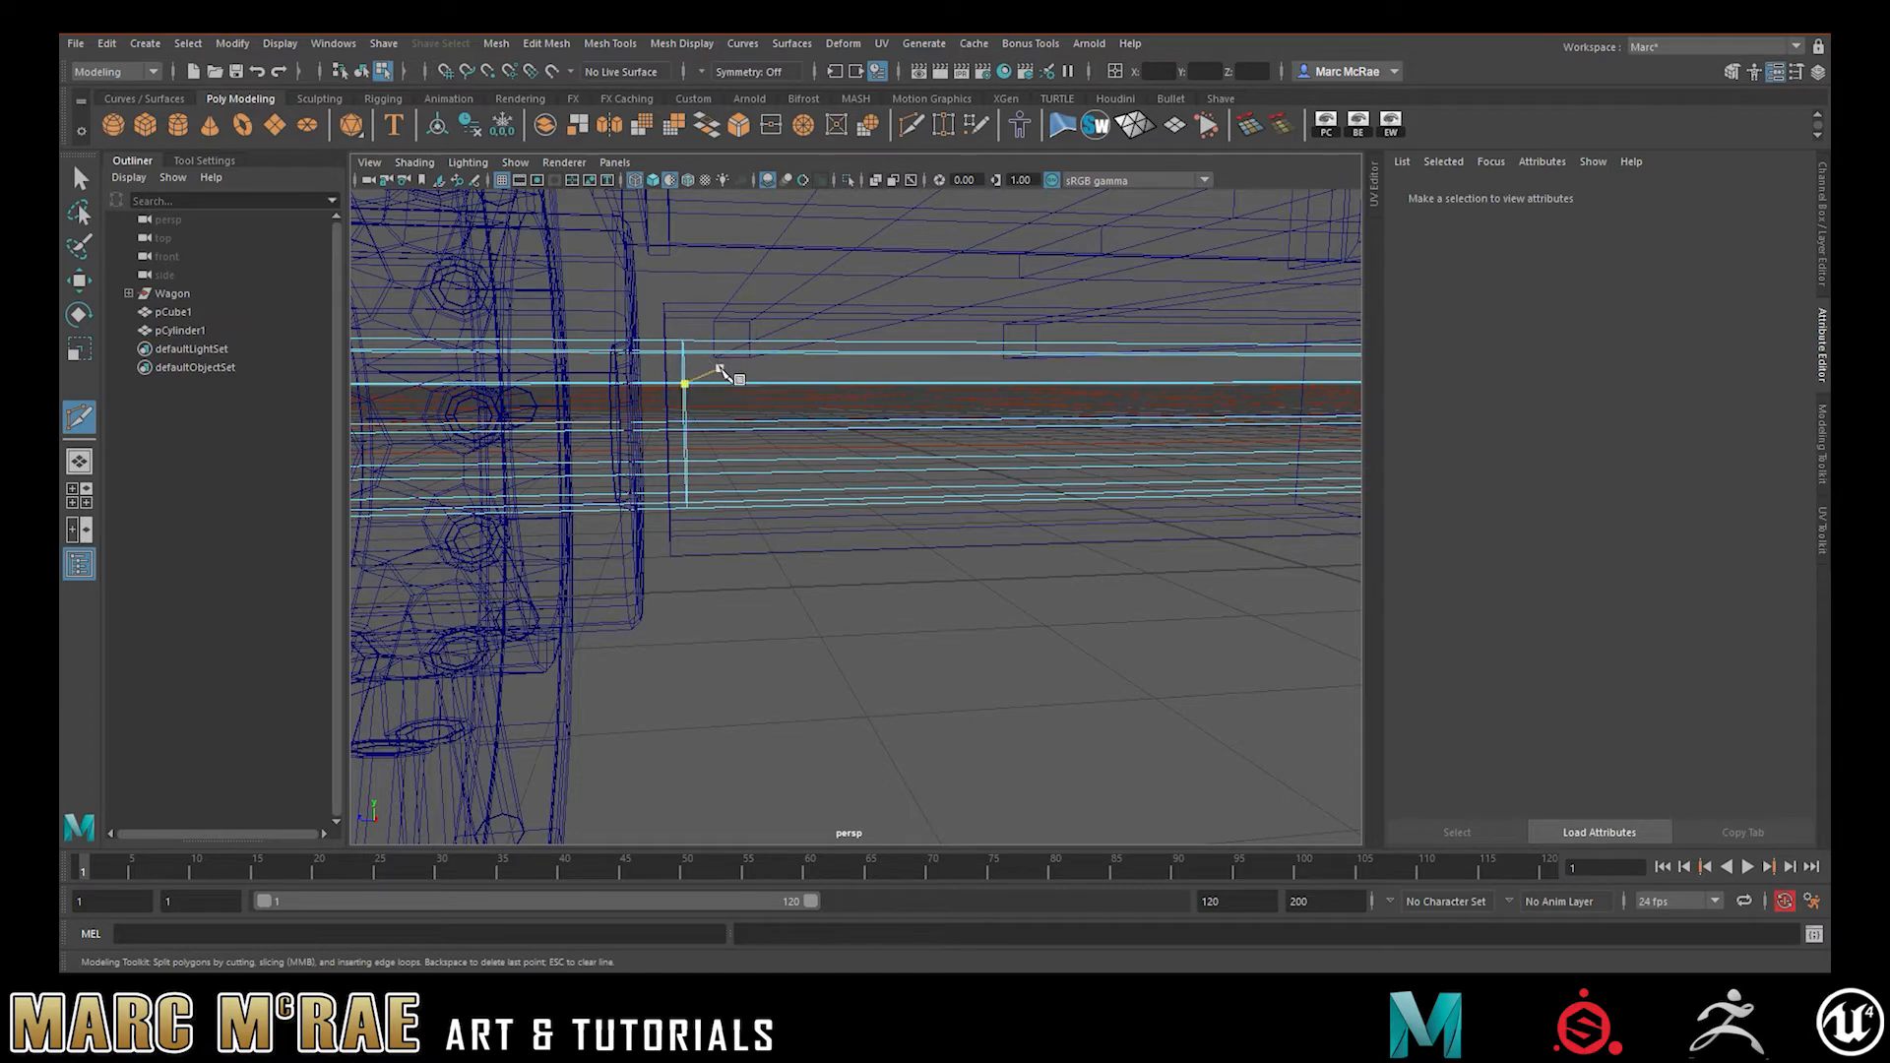
- Delete the cylinder's faces beyond the new edge loop, keeping only the short section that passes through the hub
key("q")
right_click_drag(796, 376, 800, 449)
scroll(869, 437, "down", 6)
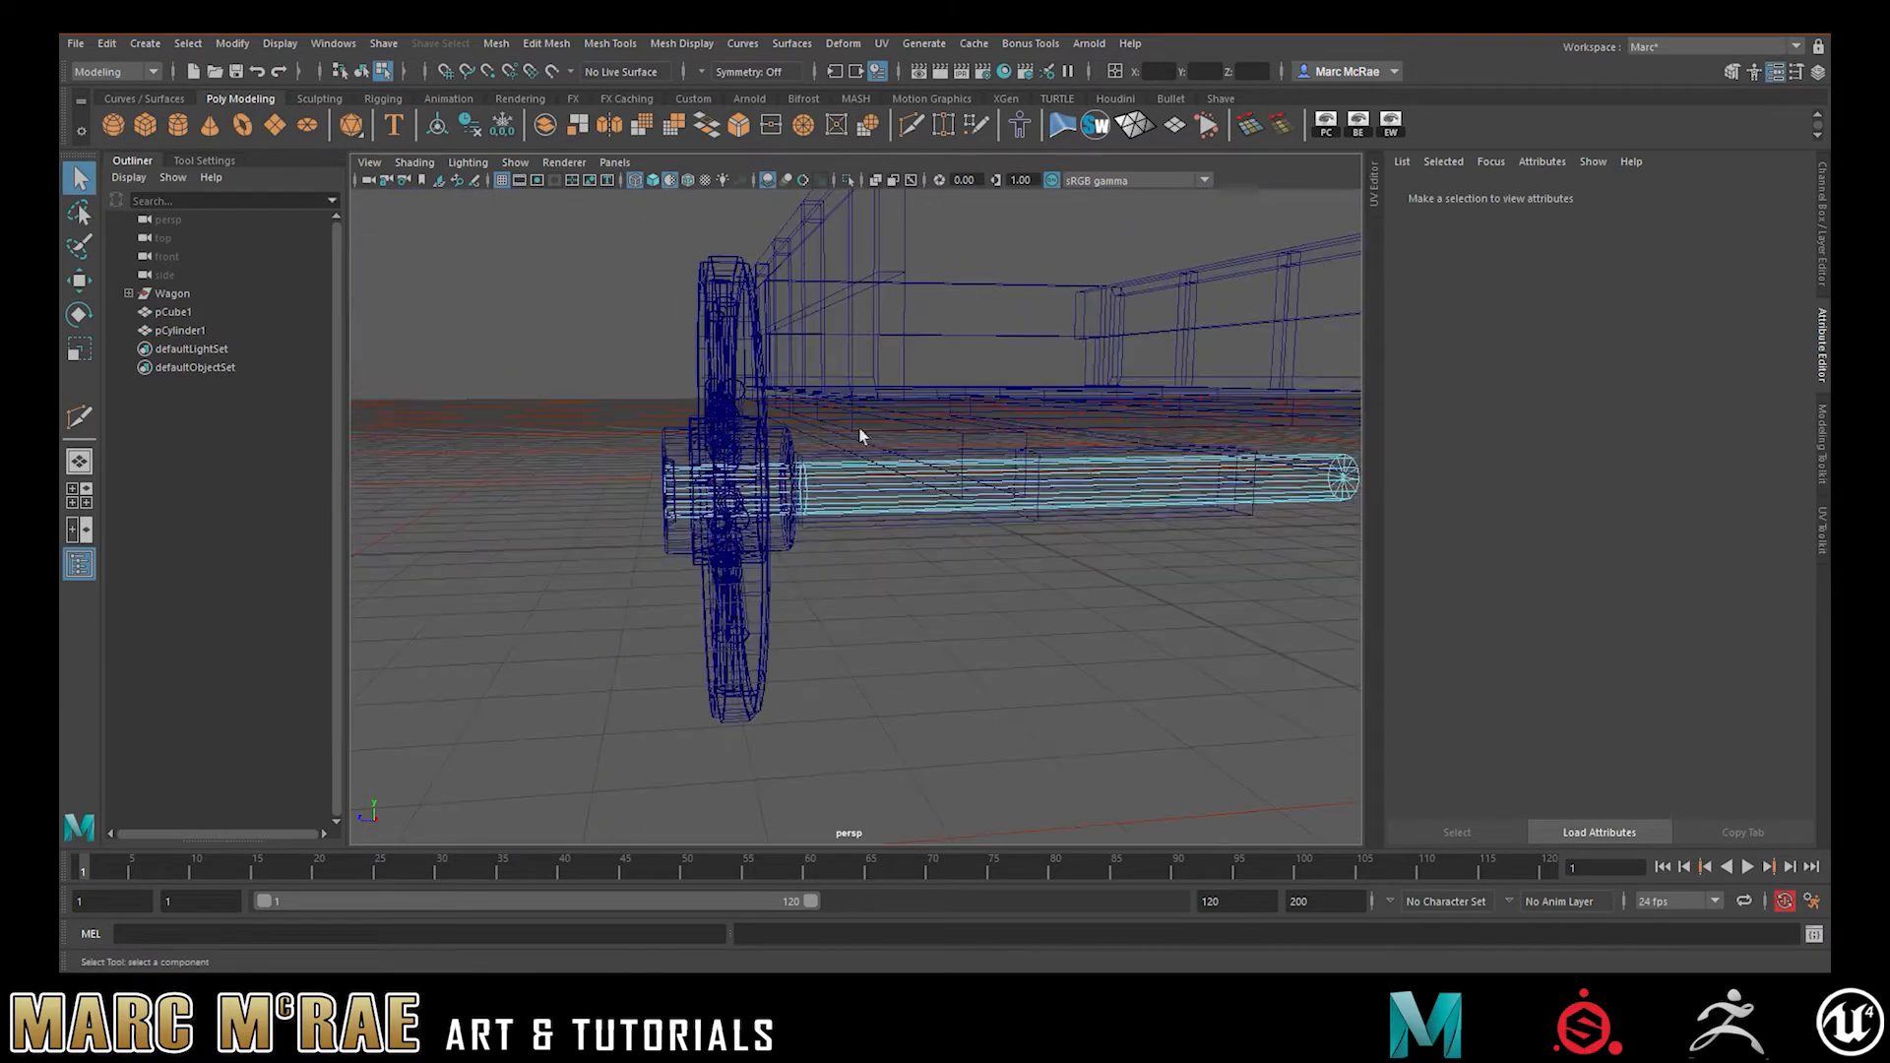
left_click_drag(860, 437, 893, 476, "alt")
left_click_drag(1039, 497, 906, 455)
key("Delete")
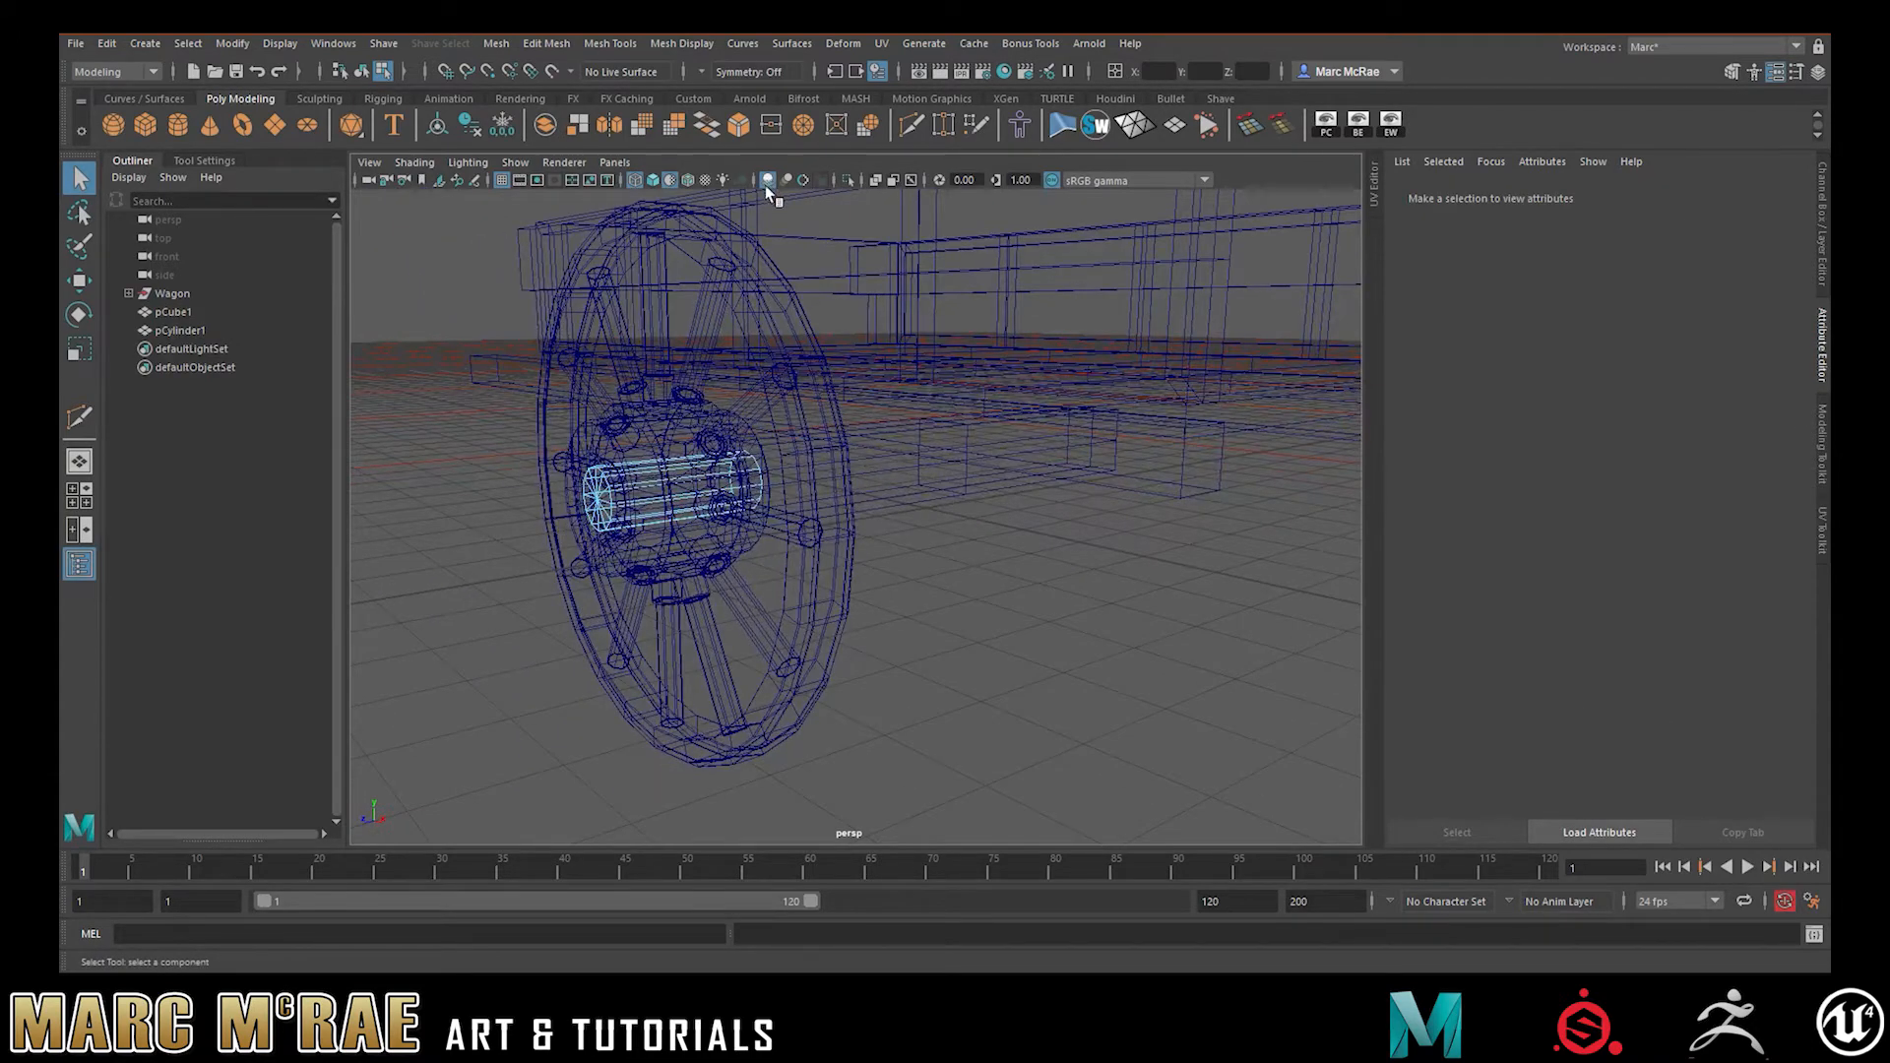
- Return to shaded display and delete the cap faces on the cylinder's outer end in the hub opening
key("5")
right_click_drag(772, 477, 969, 467, "alt")
left_click_drag(892, 455, 895, 409, "alt")
right_click_drag(895, 409, 1206, 443, "alt")
left_click_drag(1020, 404, 1006, 474, "alt")
right_click_drag(903, 413, 914, 470)
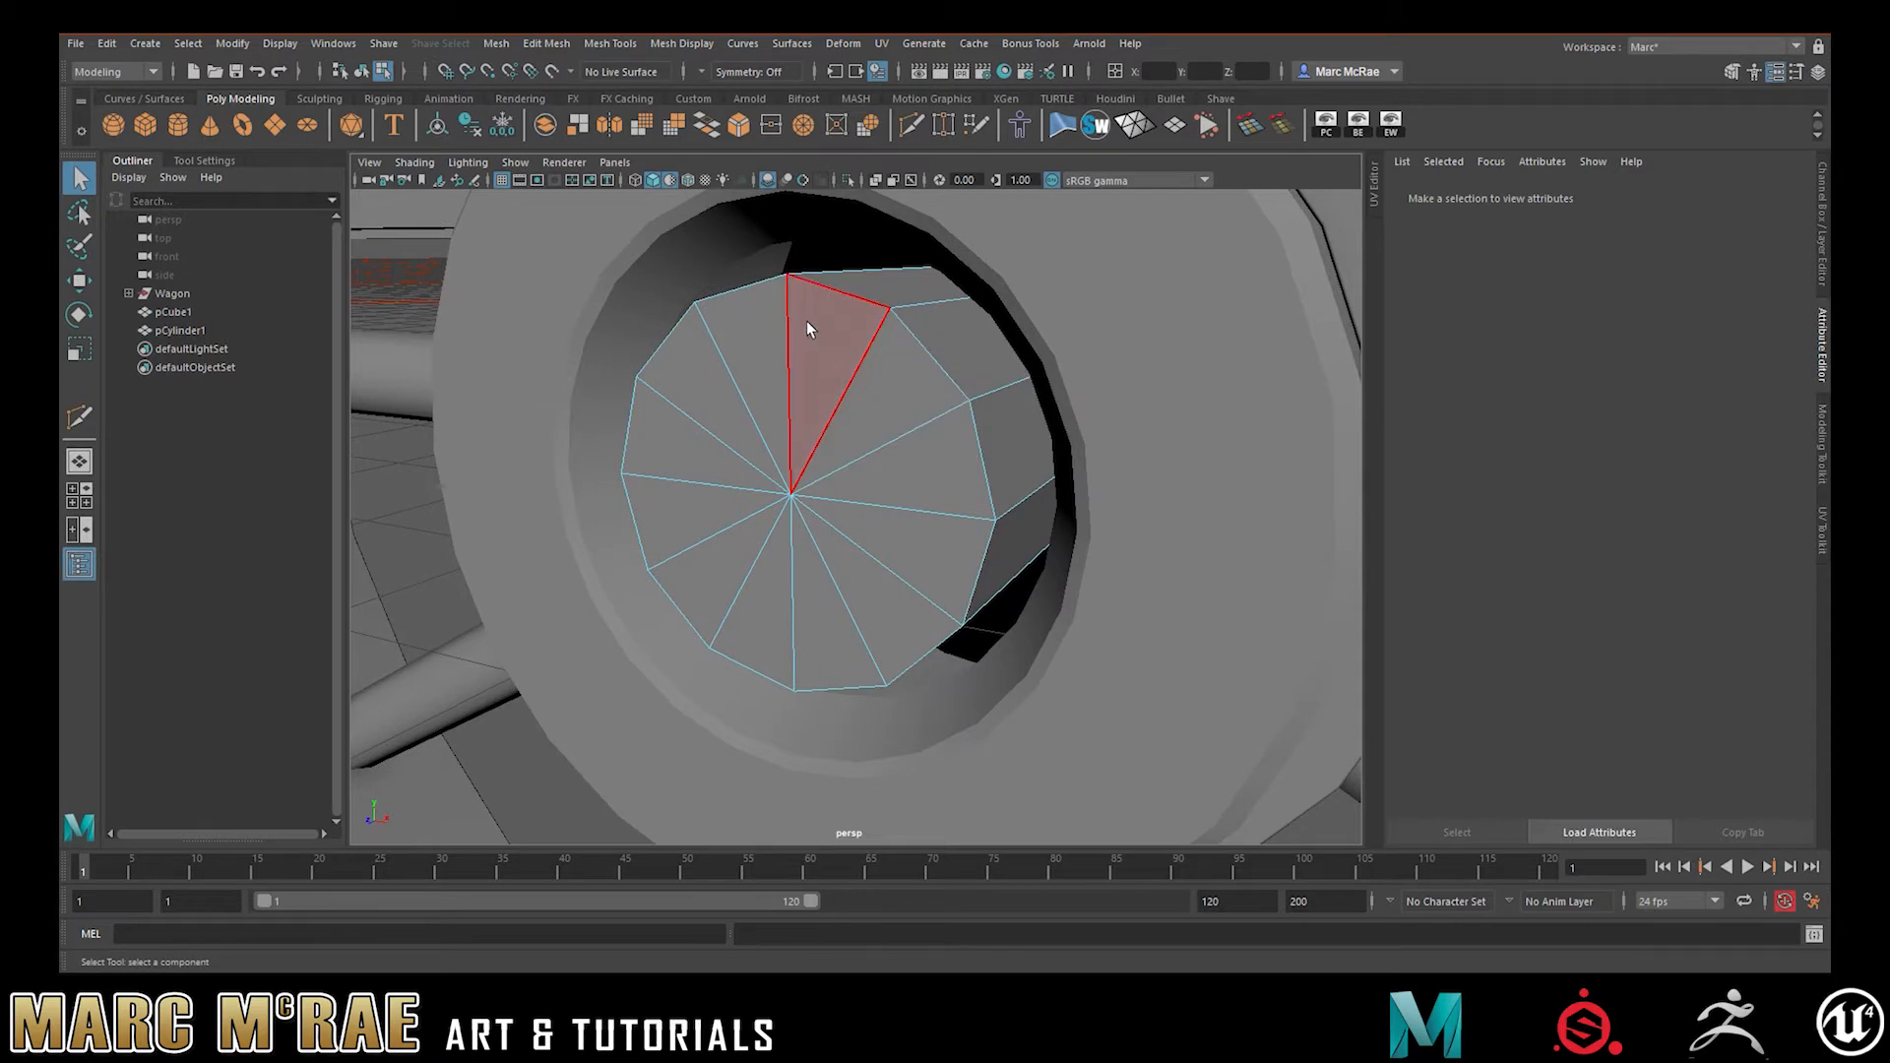
mouse_move(807, 321)
left_mouse_down()
mouse_move(751, 349)
mouse_move(845, 410)
left_mouse_up()
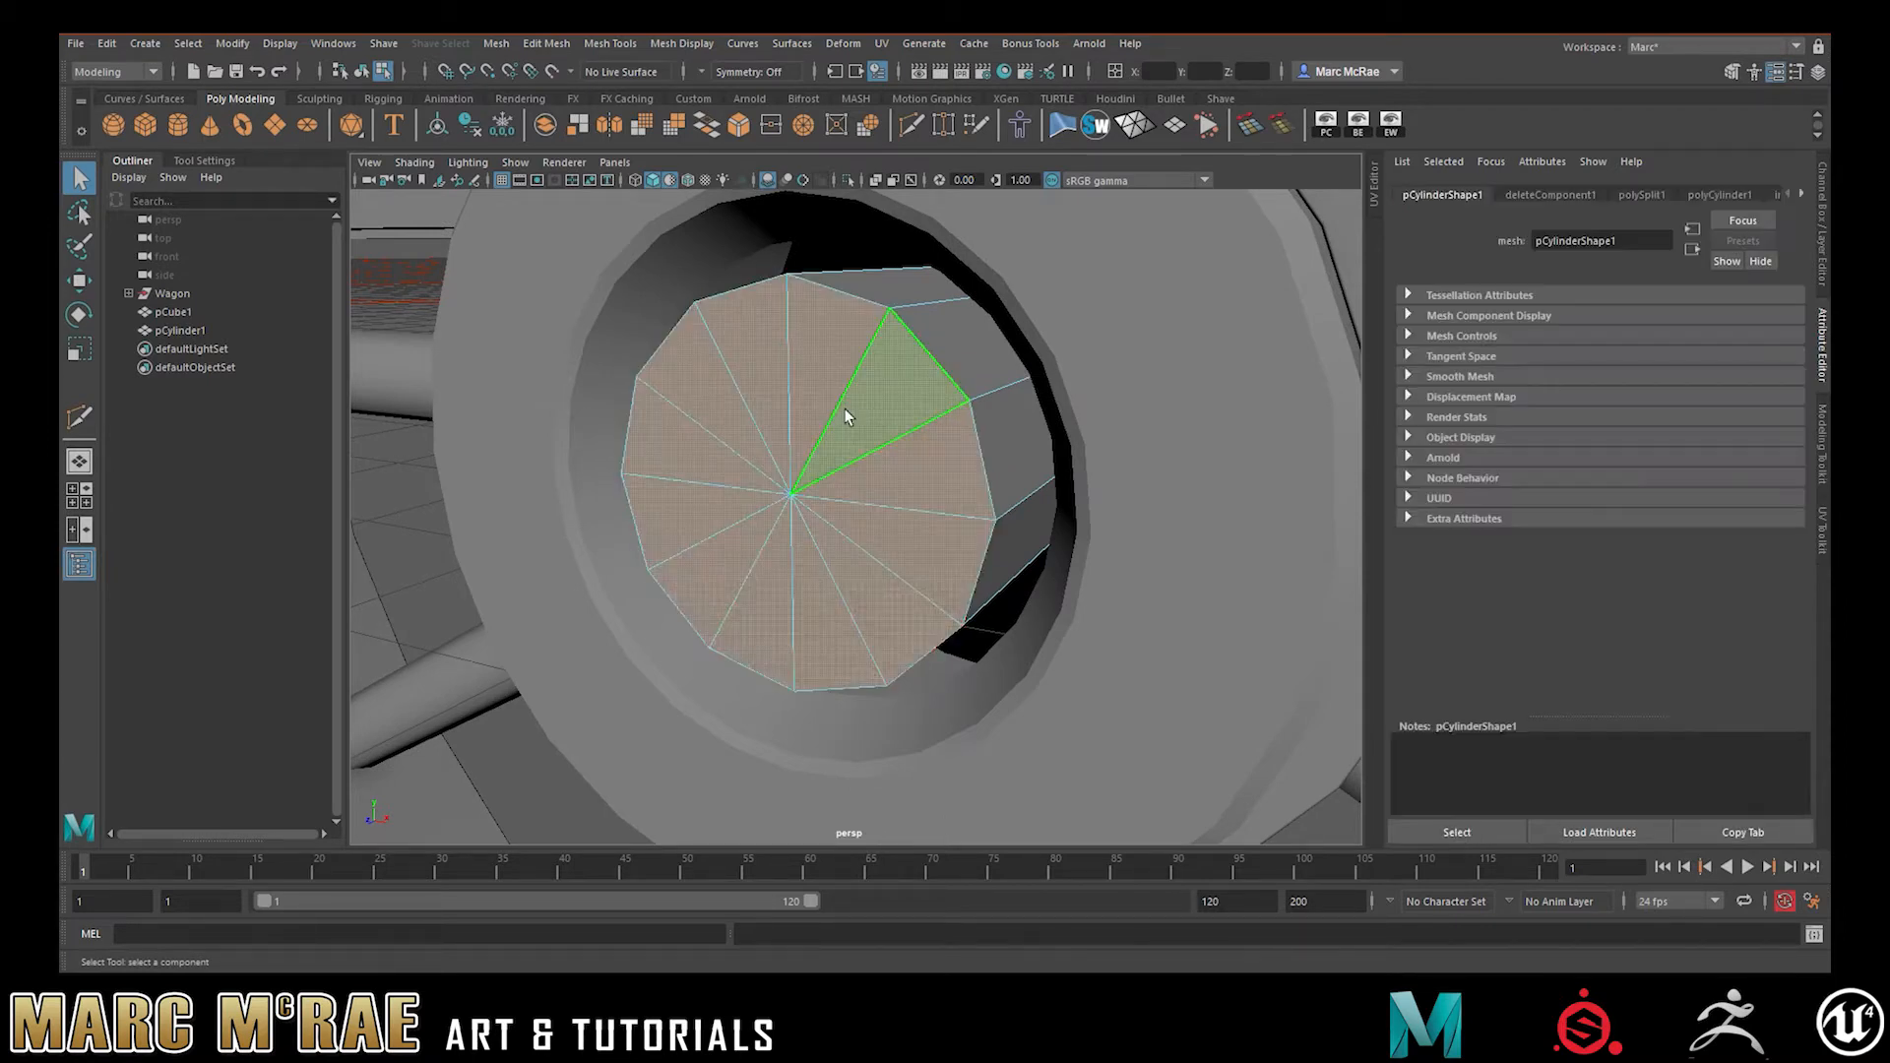
key("Delete")
- Select the cylinder's open outer edge loop and move it deeper into the hub along the shaft
right_click_drag(905, 303, 901, 280)
left_click(854, 297)
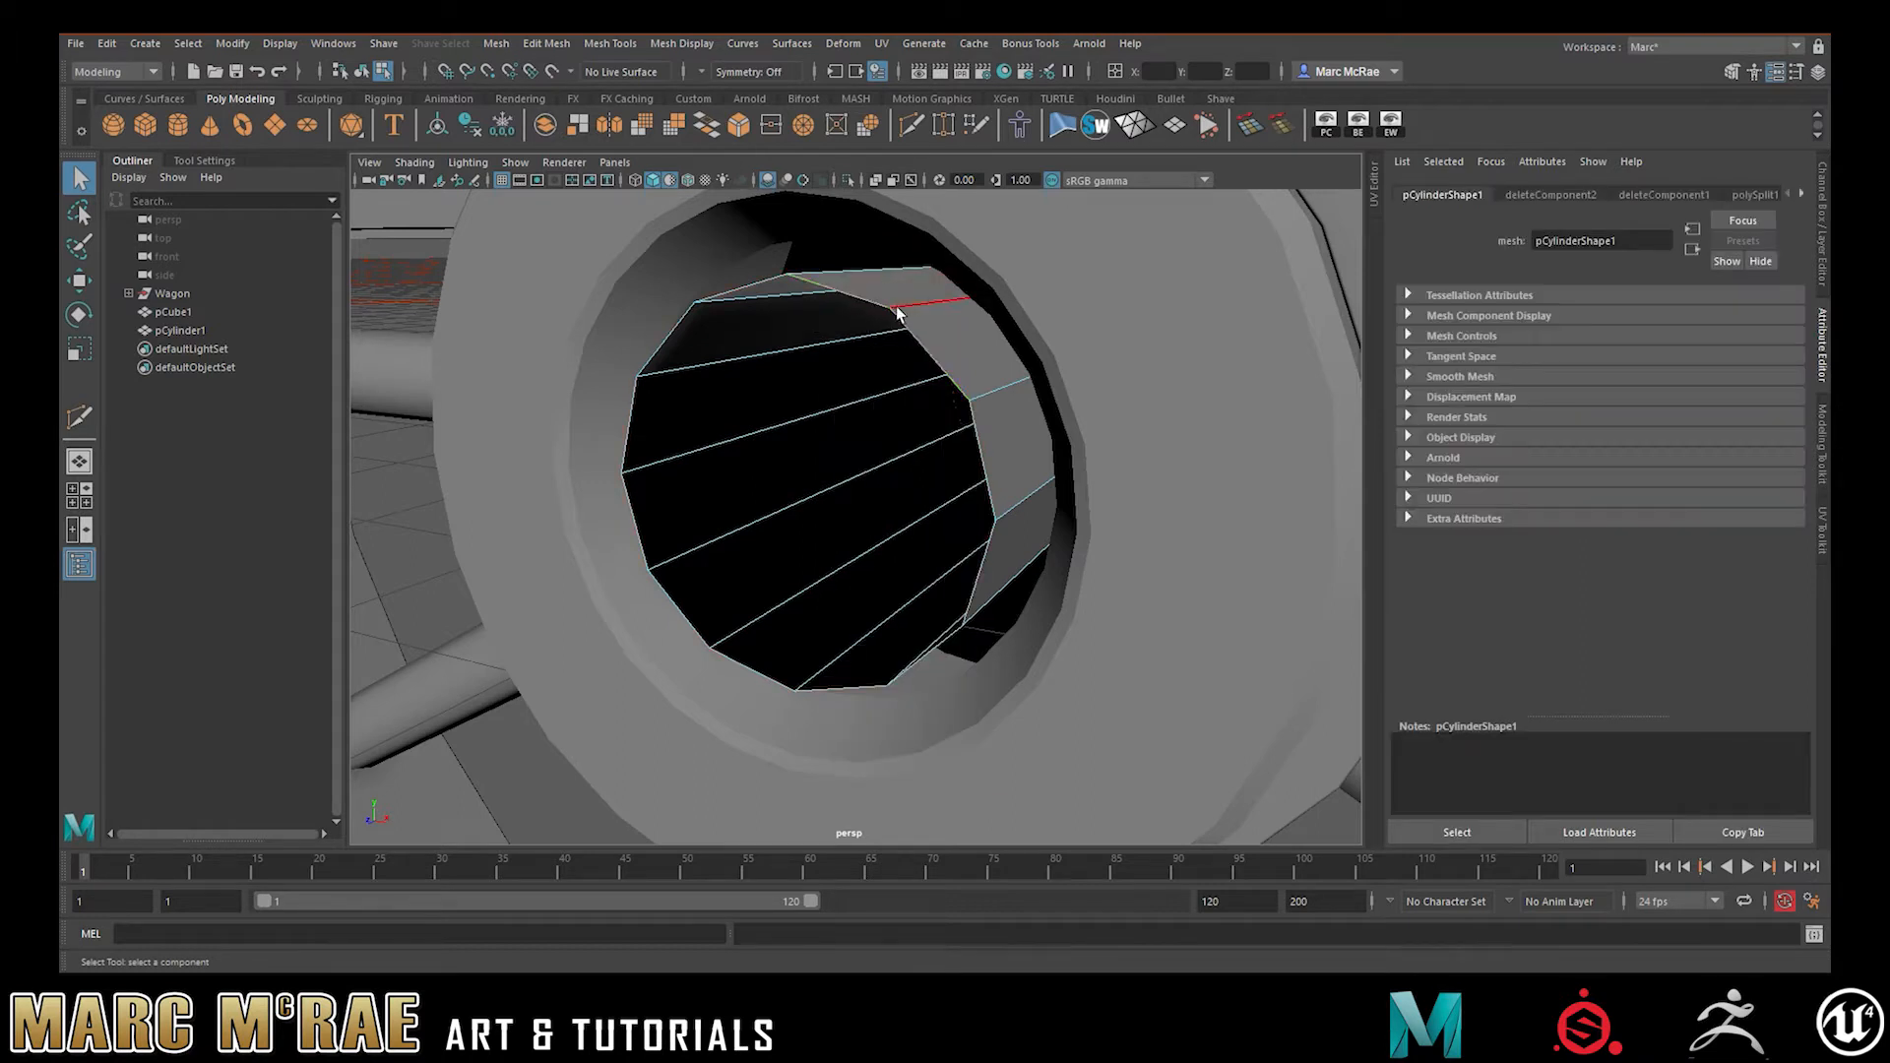
double_click(898, 313)
key("w")
middle_click_drag(741, 519, 774, 480)
left_click_drag(775, 480, 785, 437, "alt")
key("f")
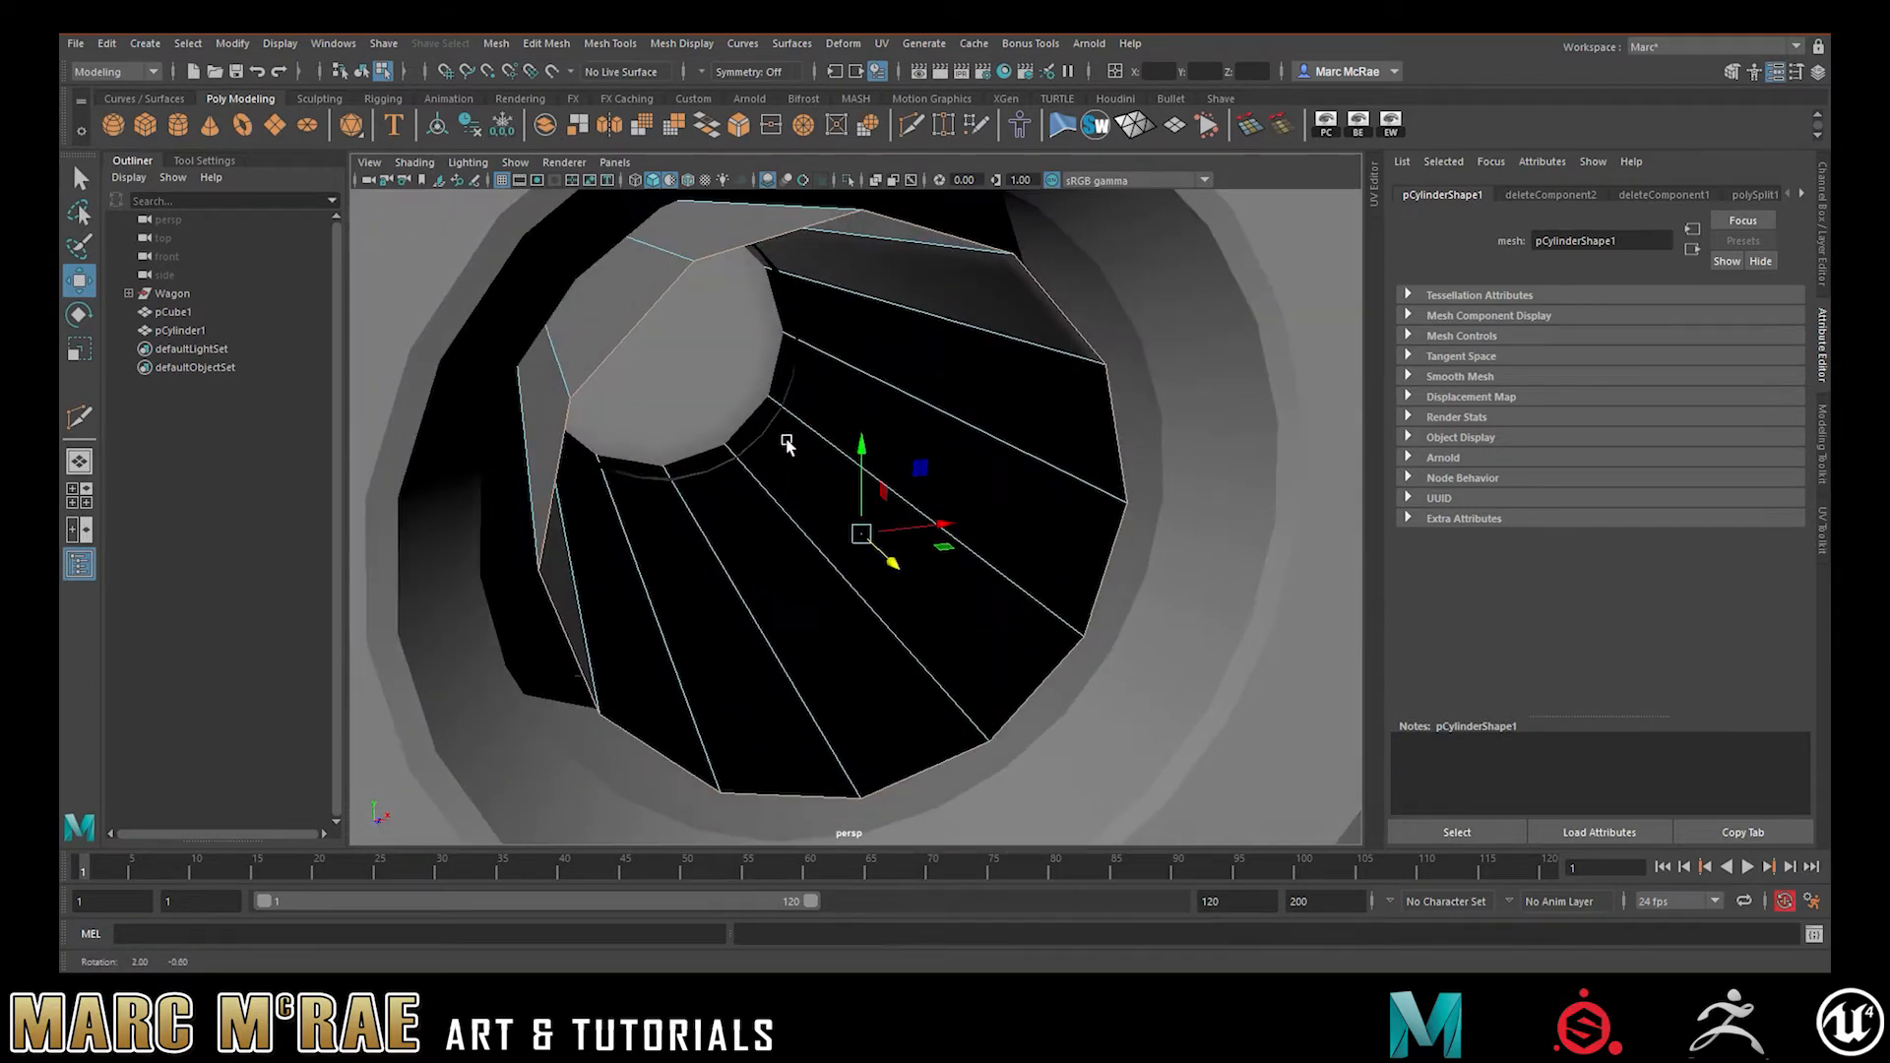
right_click_drag(789, 443, 697, 425, "alt")
left_click_drag(696, 425, 761, 479, "alt")
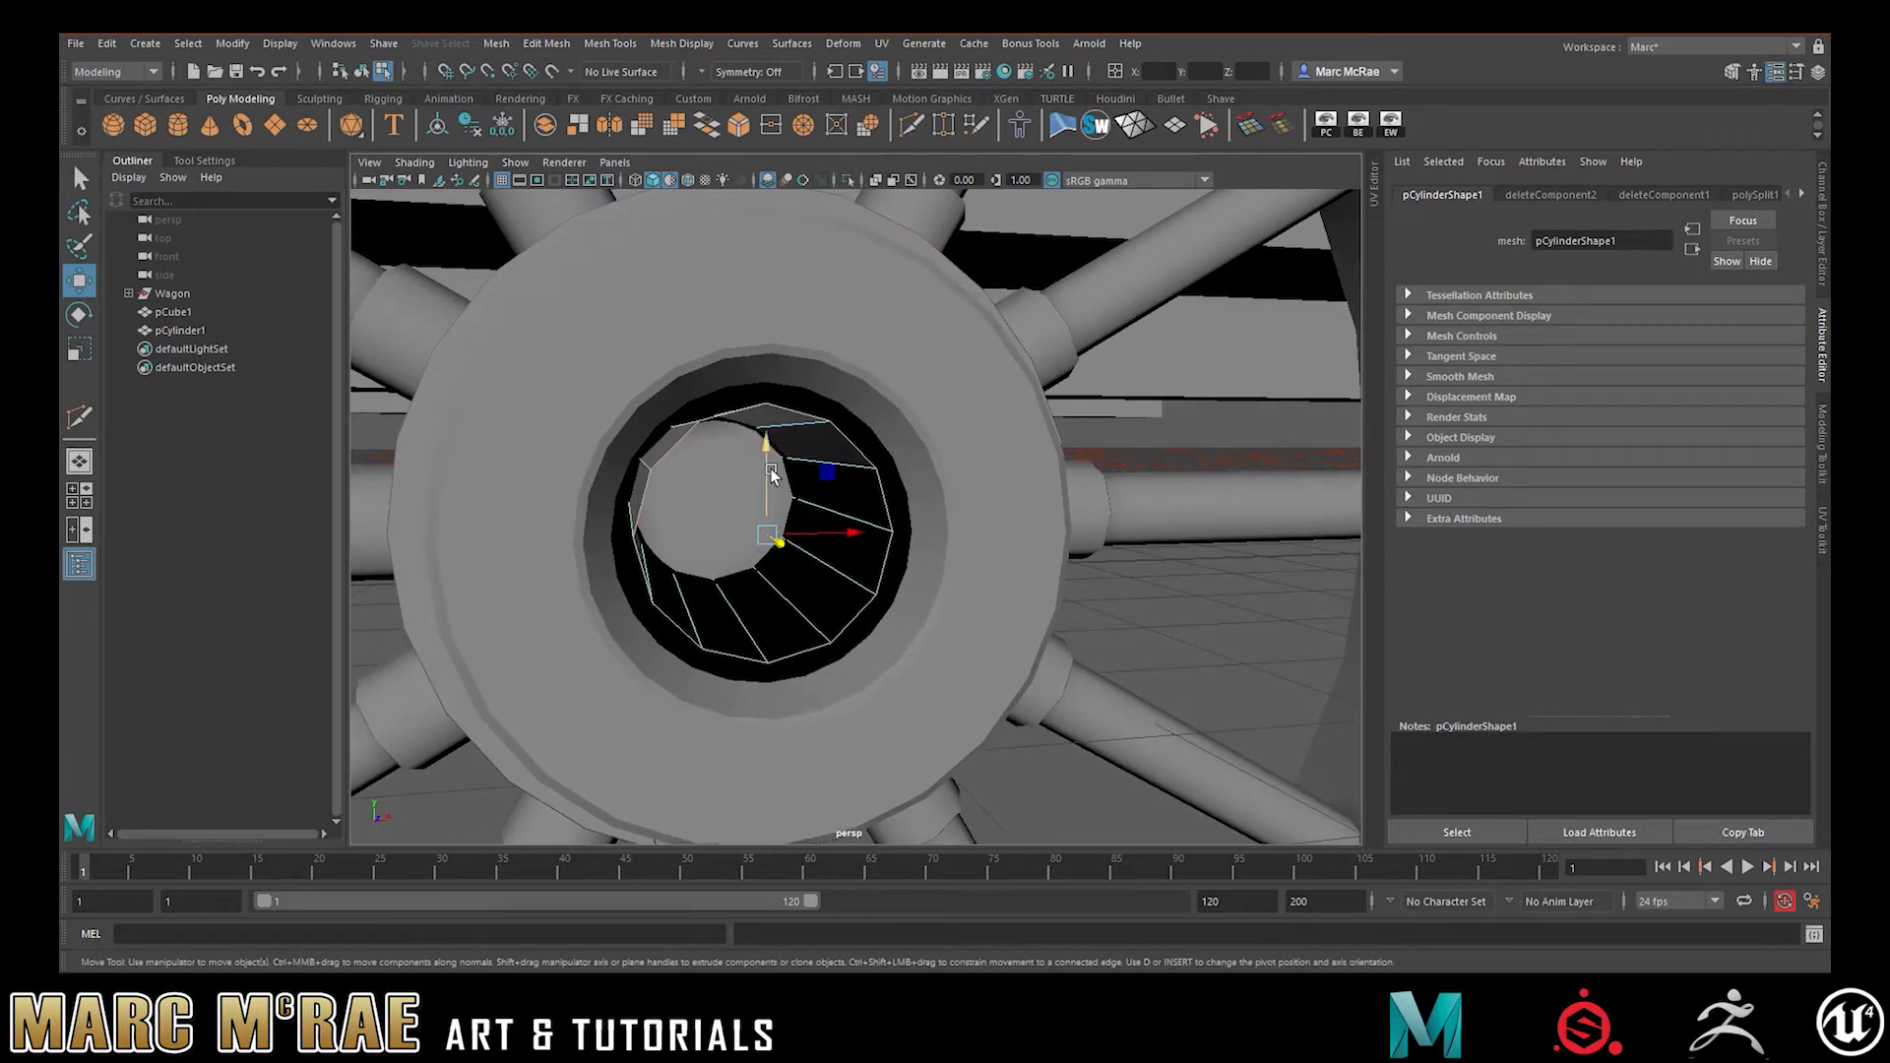
- Select the edge loops around the wheel hub's outer opening and scale them down to close in around the cylinder
right_click_drag(860, 311, 867, 271)
left_click(877, 305)
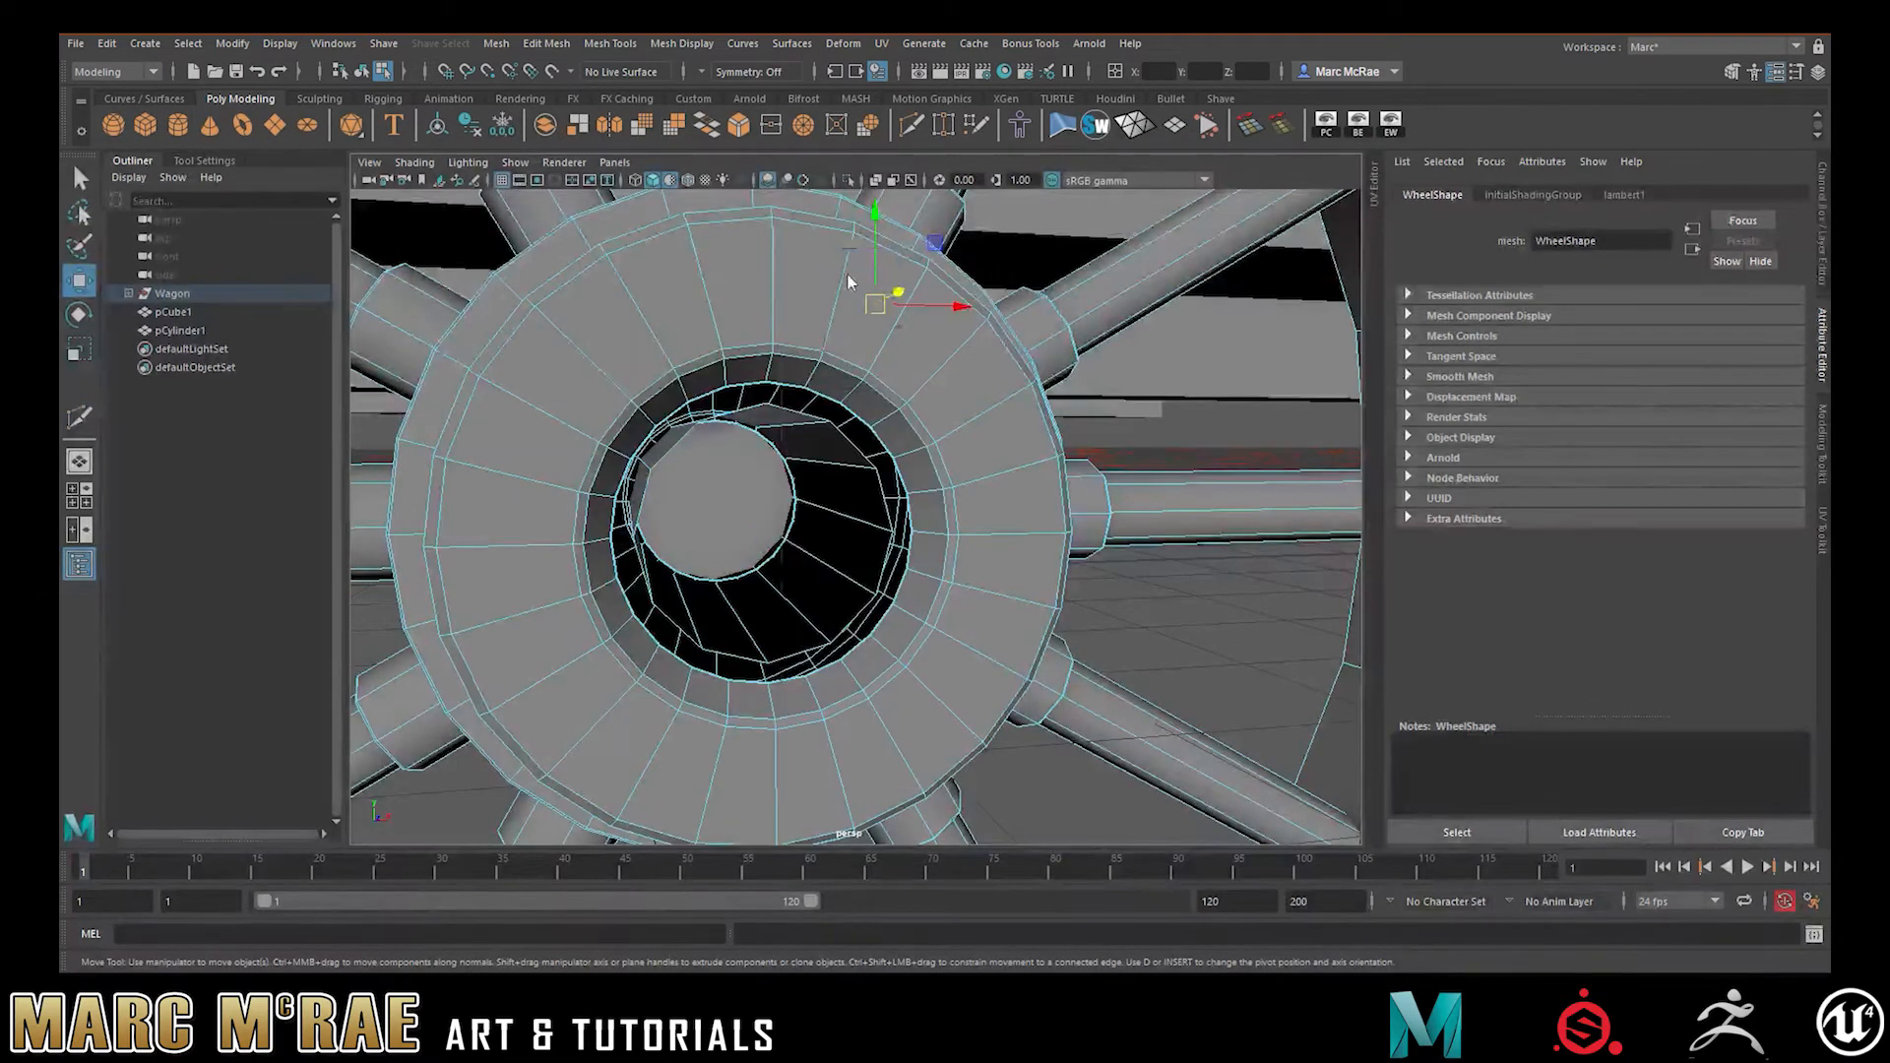
left_click(848, 359)
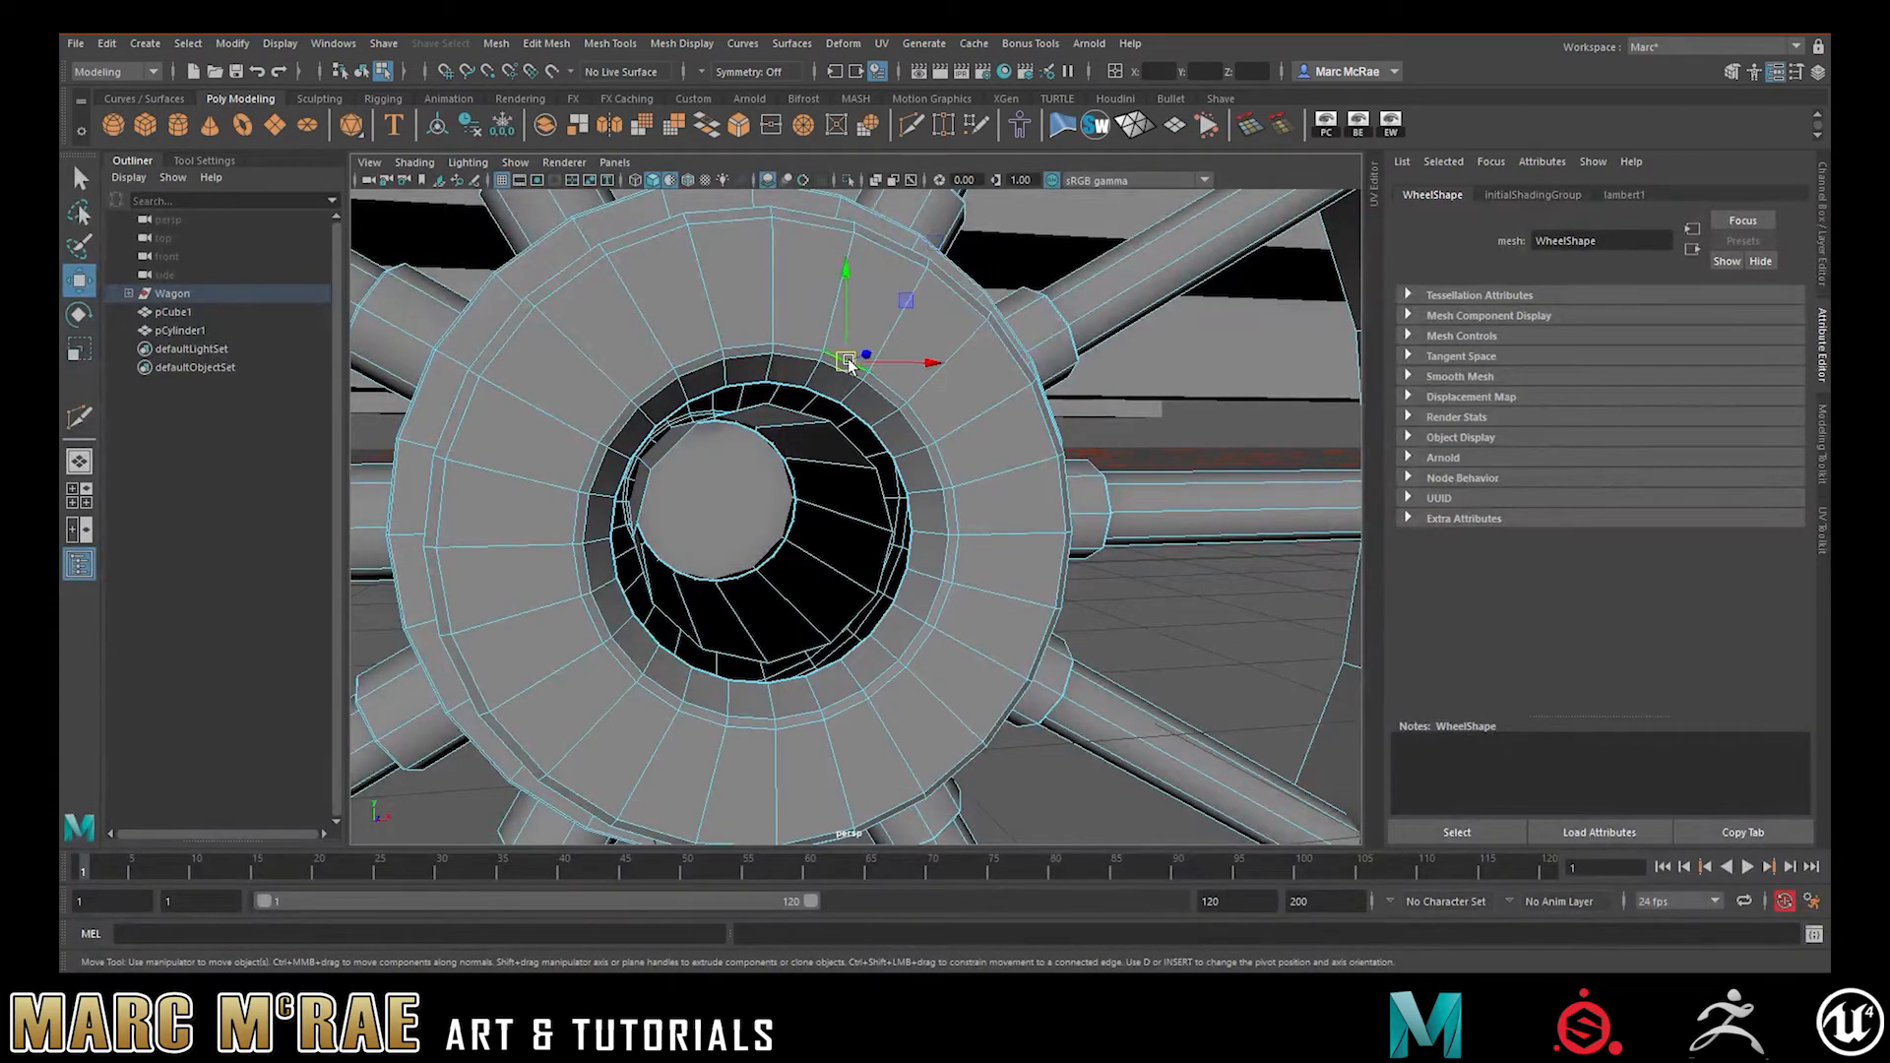
double_click(891, 394)
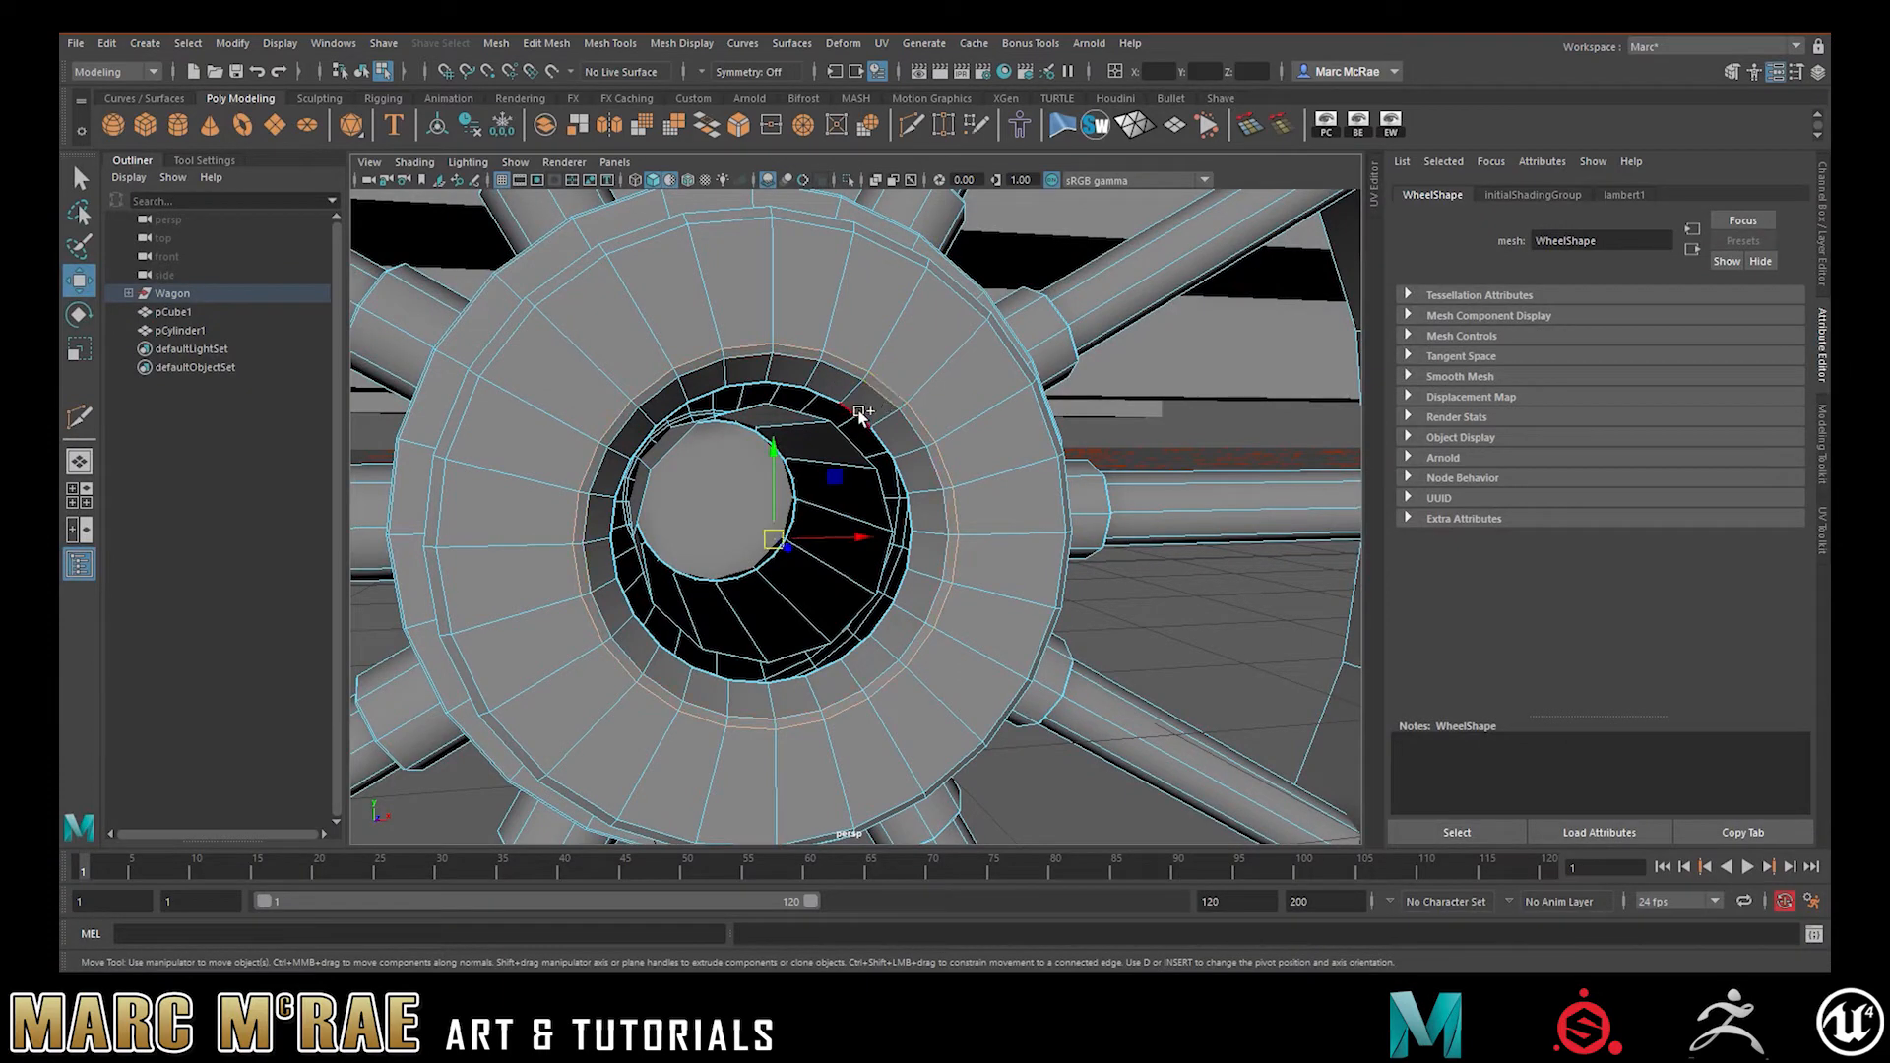
key("r")
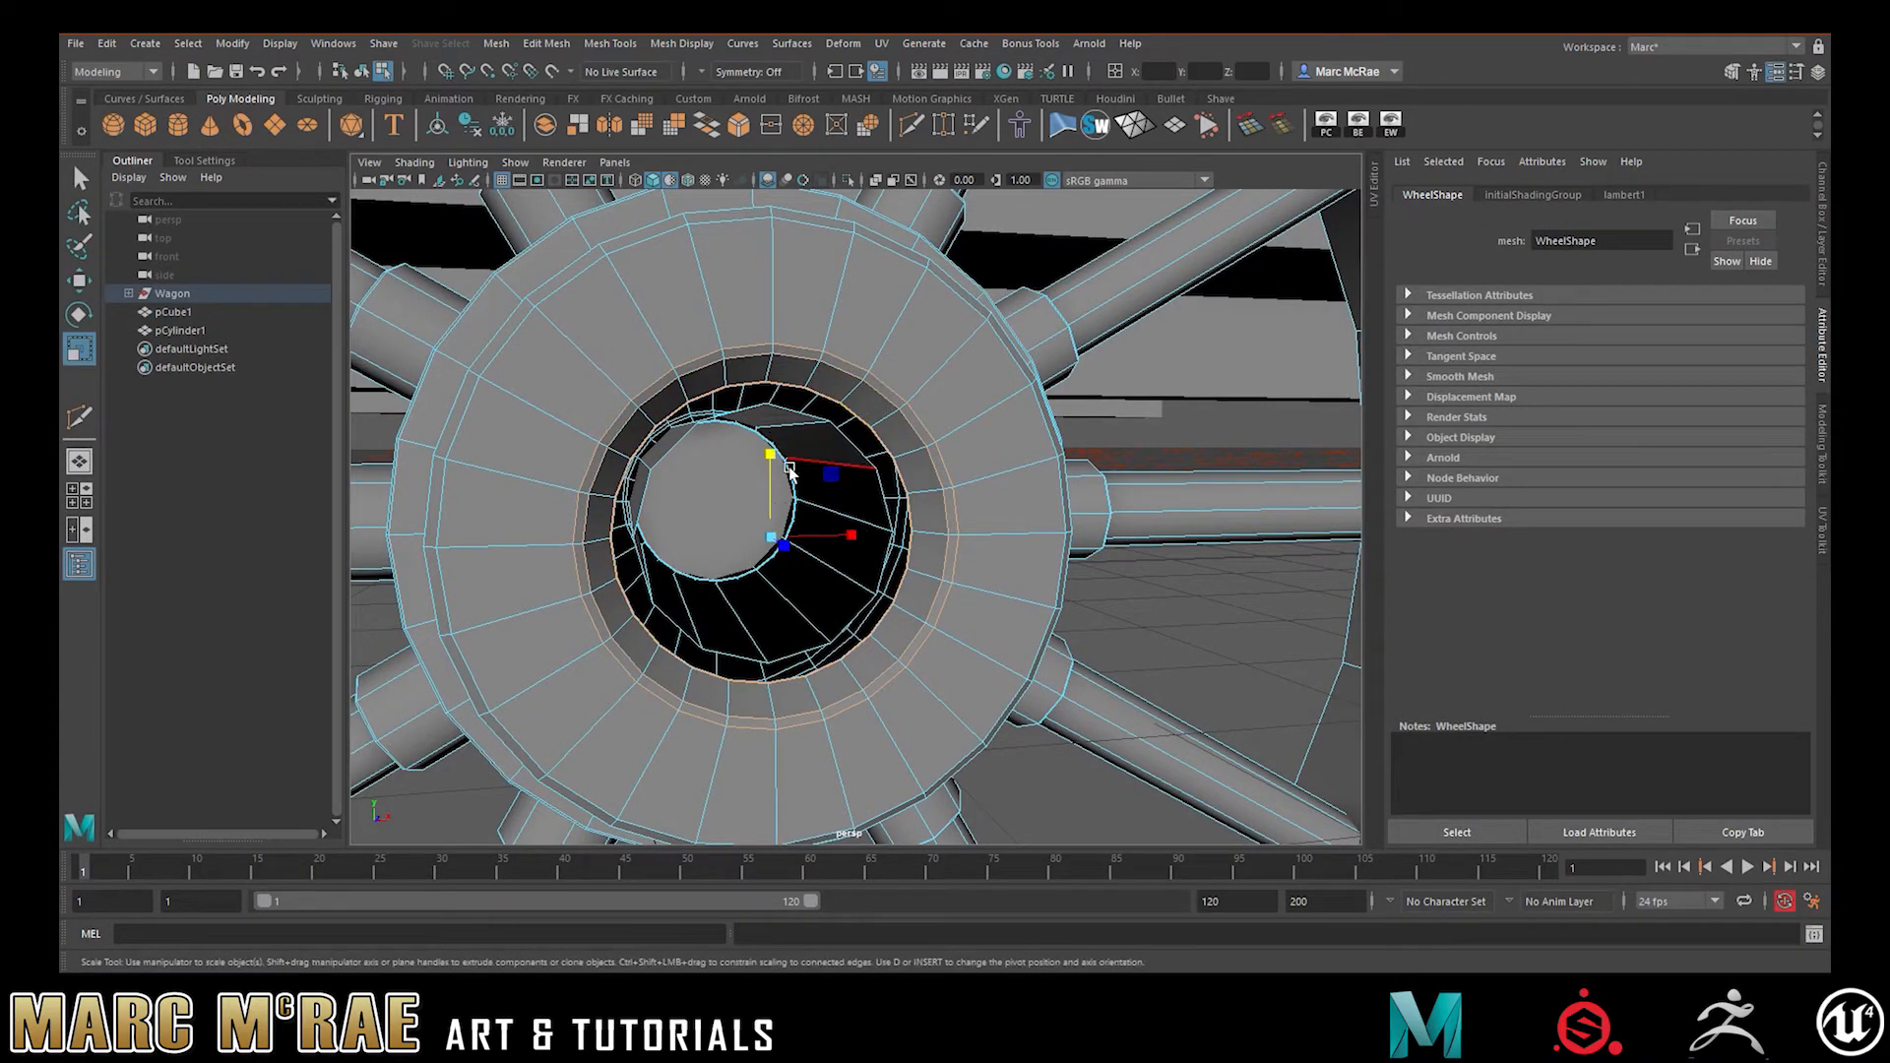
left_click_drag(772, 535, 726, 533)
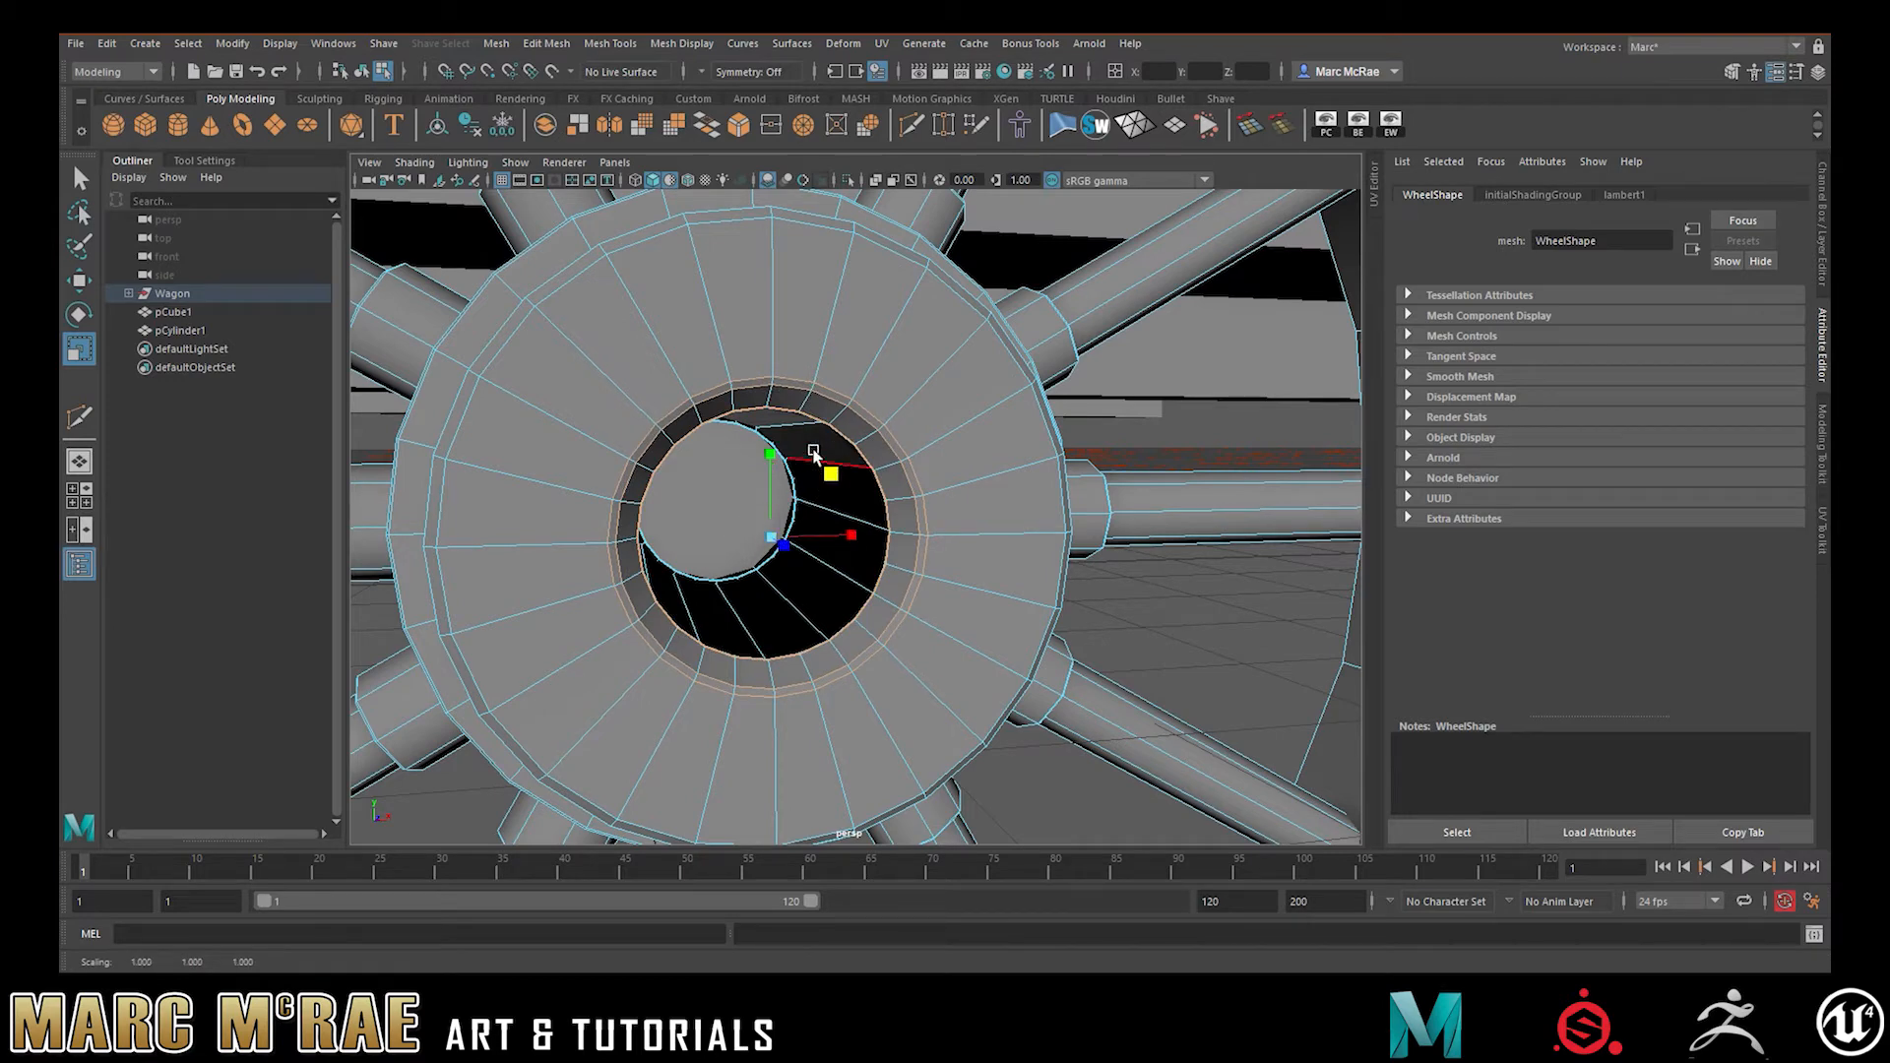
- Select the cylinder's open outer edge loop again and pull it outward along the shaft into the hub opening
right_click_drag(813, 449, 847, 411)
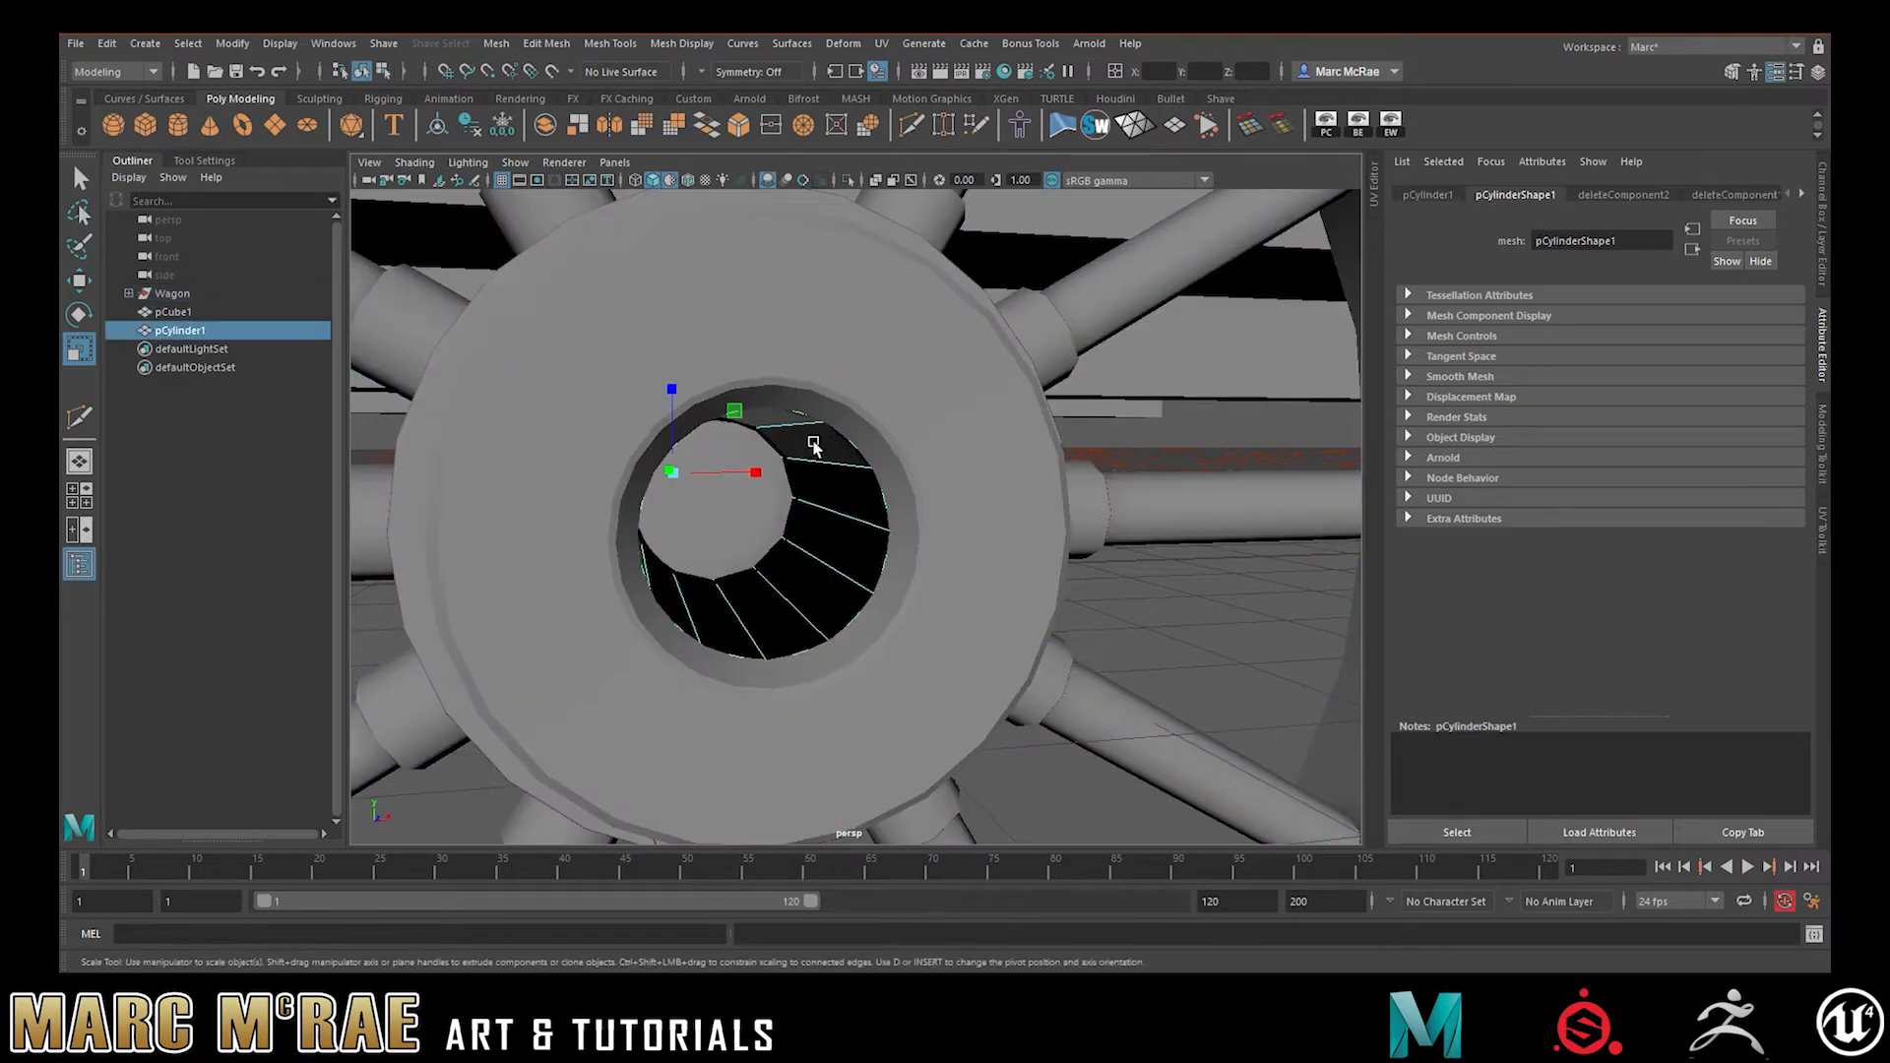
left_click(818, 446)
left_click_drag(823, 461, 853, 408, "alt")
right_click_drag(851, 382, 848, 332)
double_click(844, 327)
left_click_drag(945, 371, 764, 371, "alt")
key("w")
left_click_drag(611, 529, 851, 512)
- Push the cylinder's outer edge loop slightly back inward so it sits close to the hub's inner rim
scroll(857, 510, "up", 6)
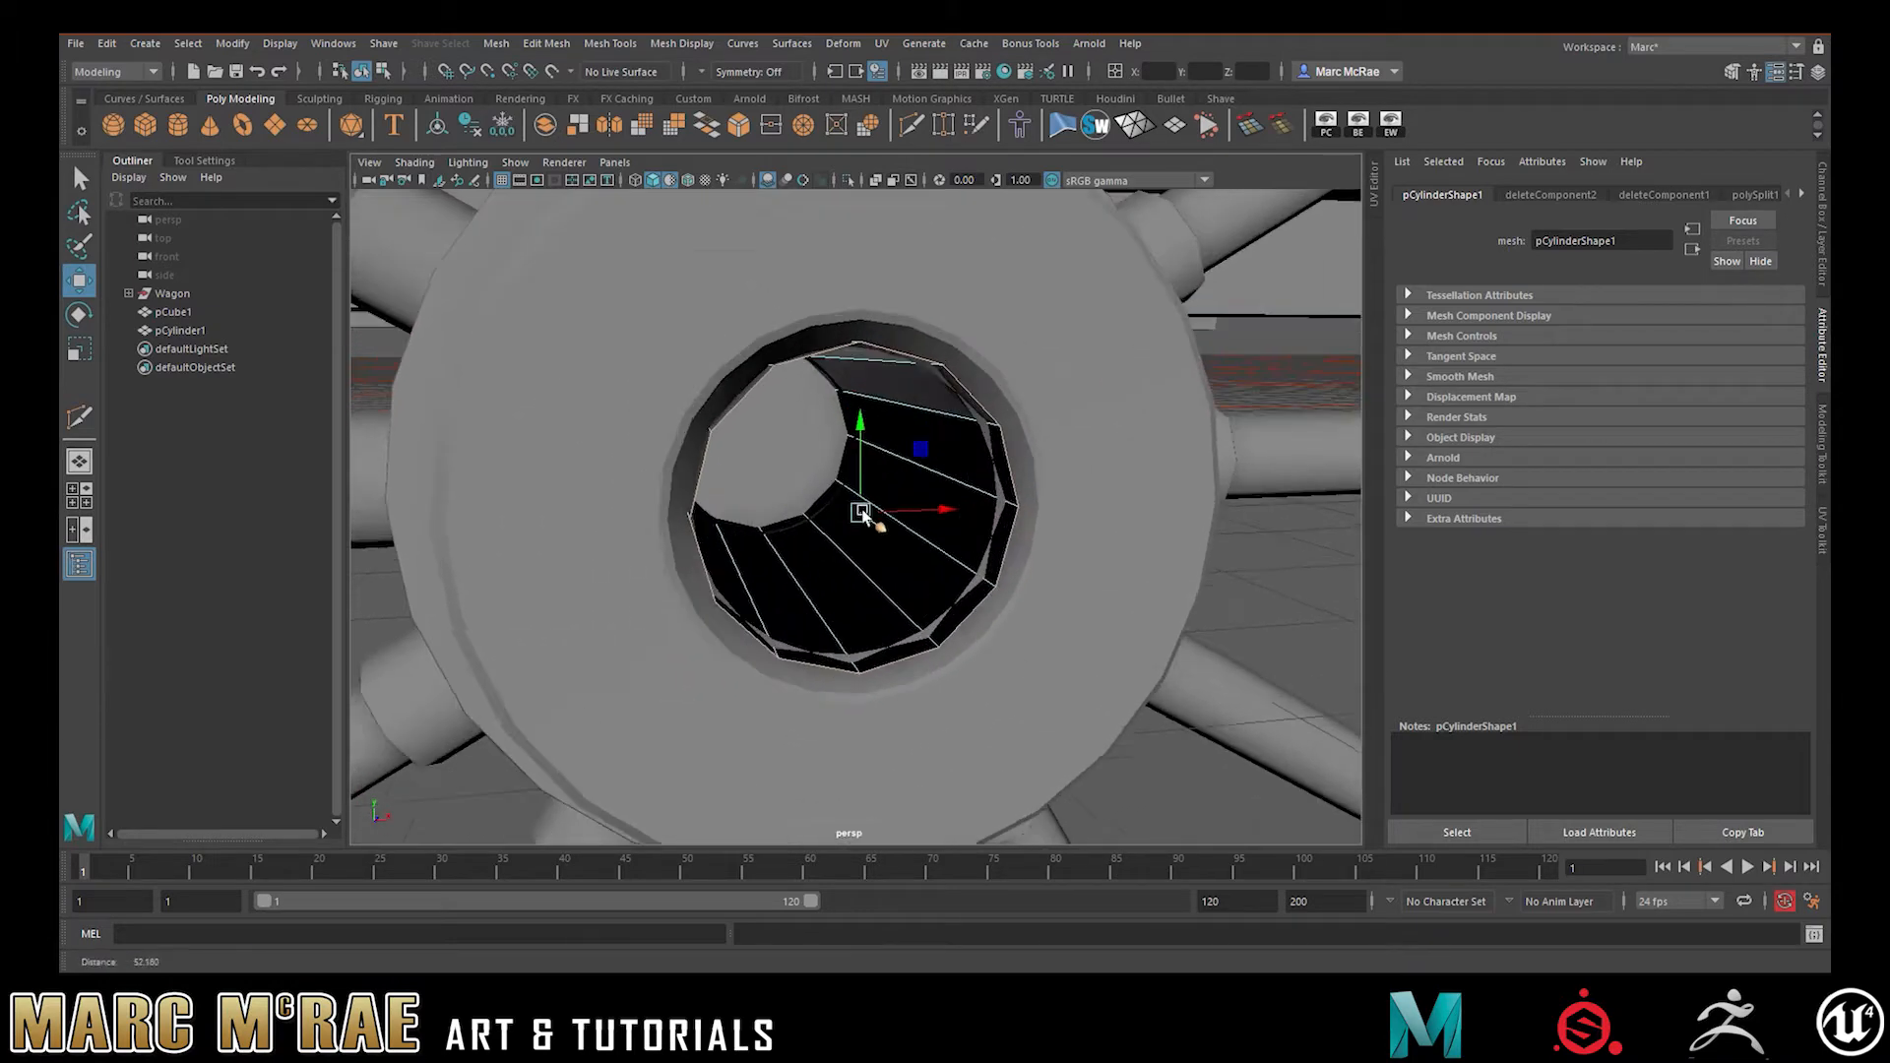
scroll(860, 511, "down", 2)
left_click_drag(859, 510, 891, 537, "alt")
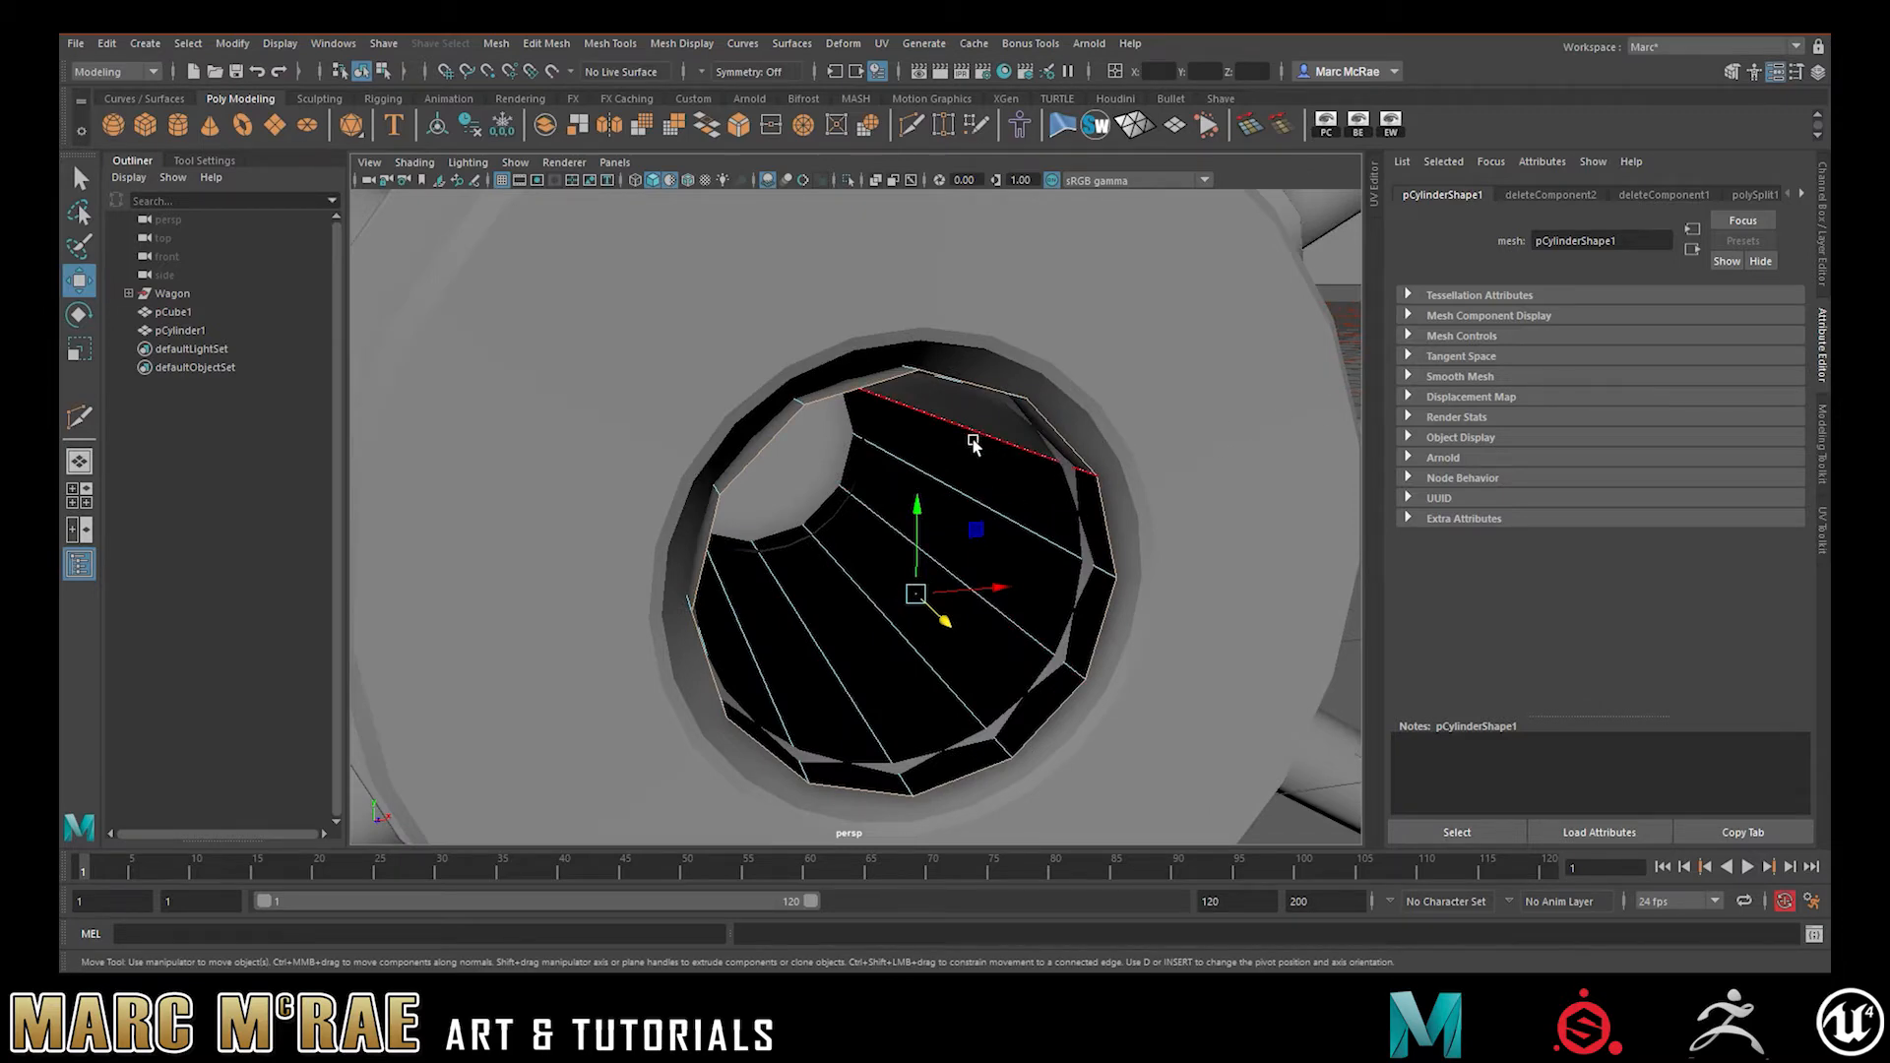
left_click_drag(972, 442, 1250, 442, "alt")
left_click_drag(692, 410, 1018, 452, "alt")
left_click_drag(737, 453, 778, 449, "alt")
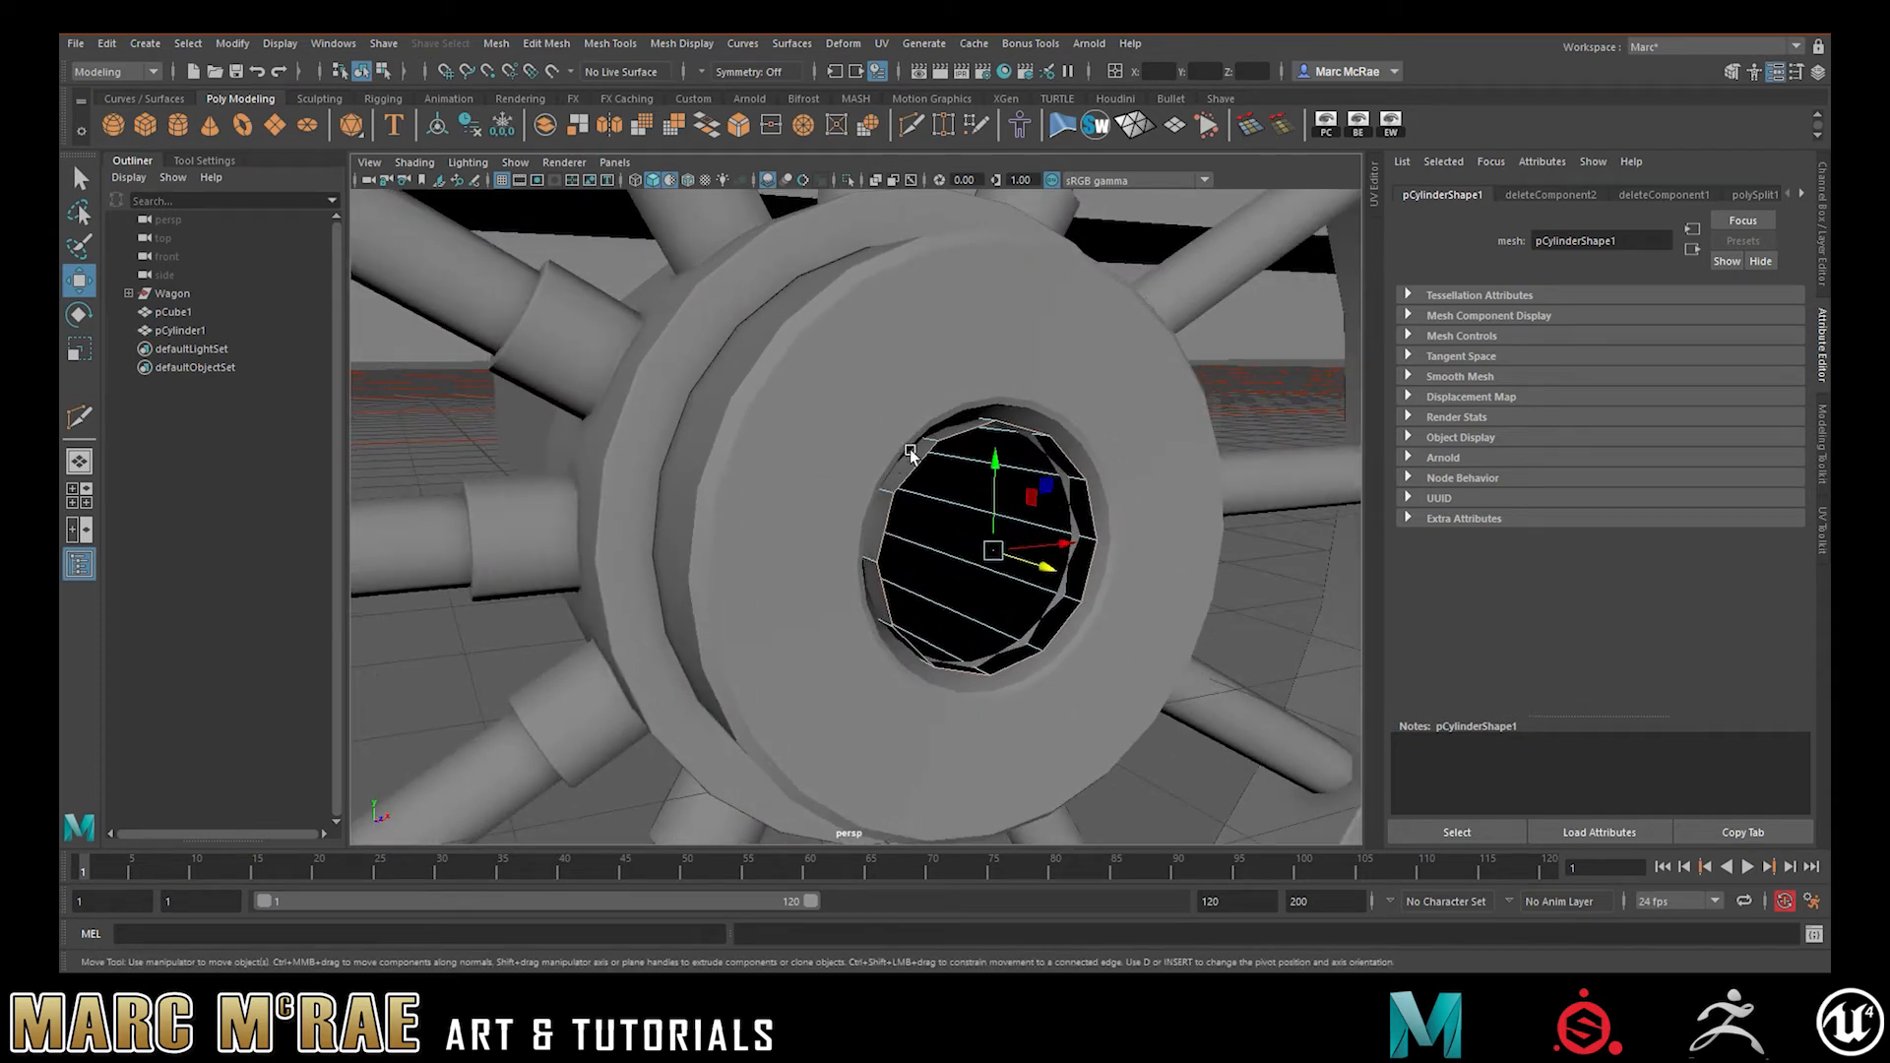
left_click_drag(1044, 567, 1027, 566)
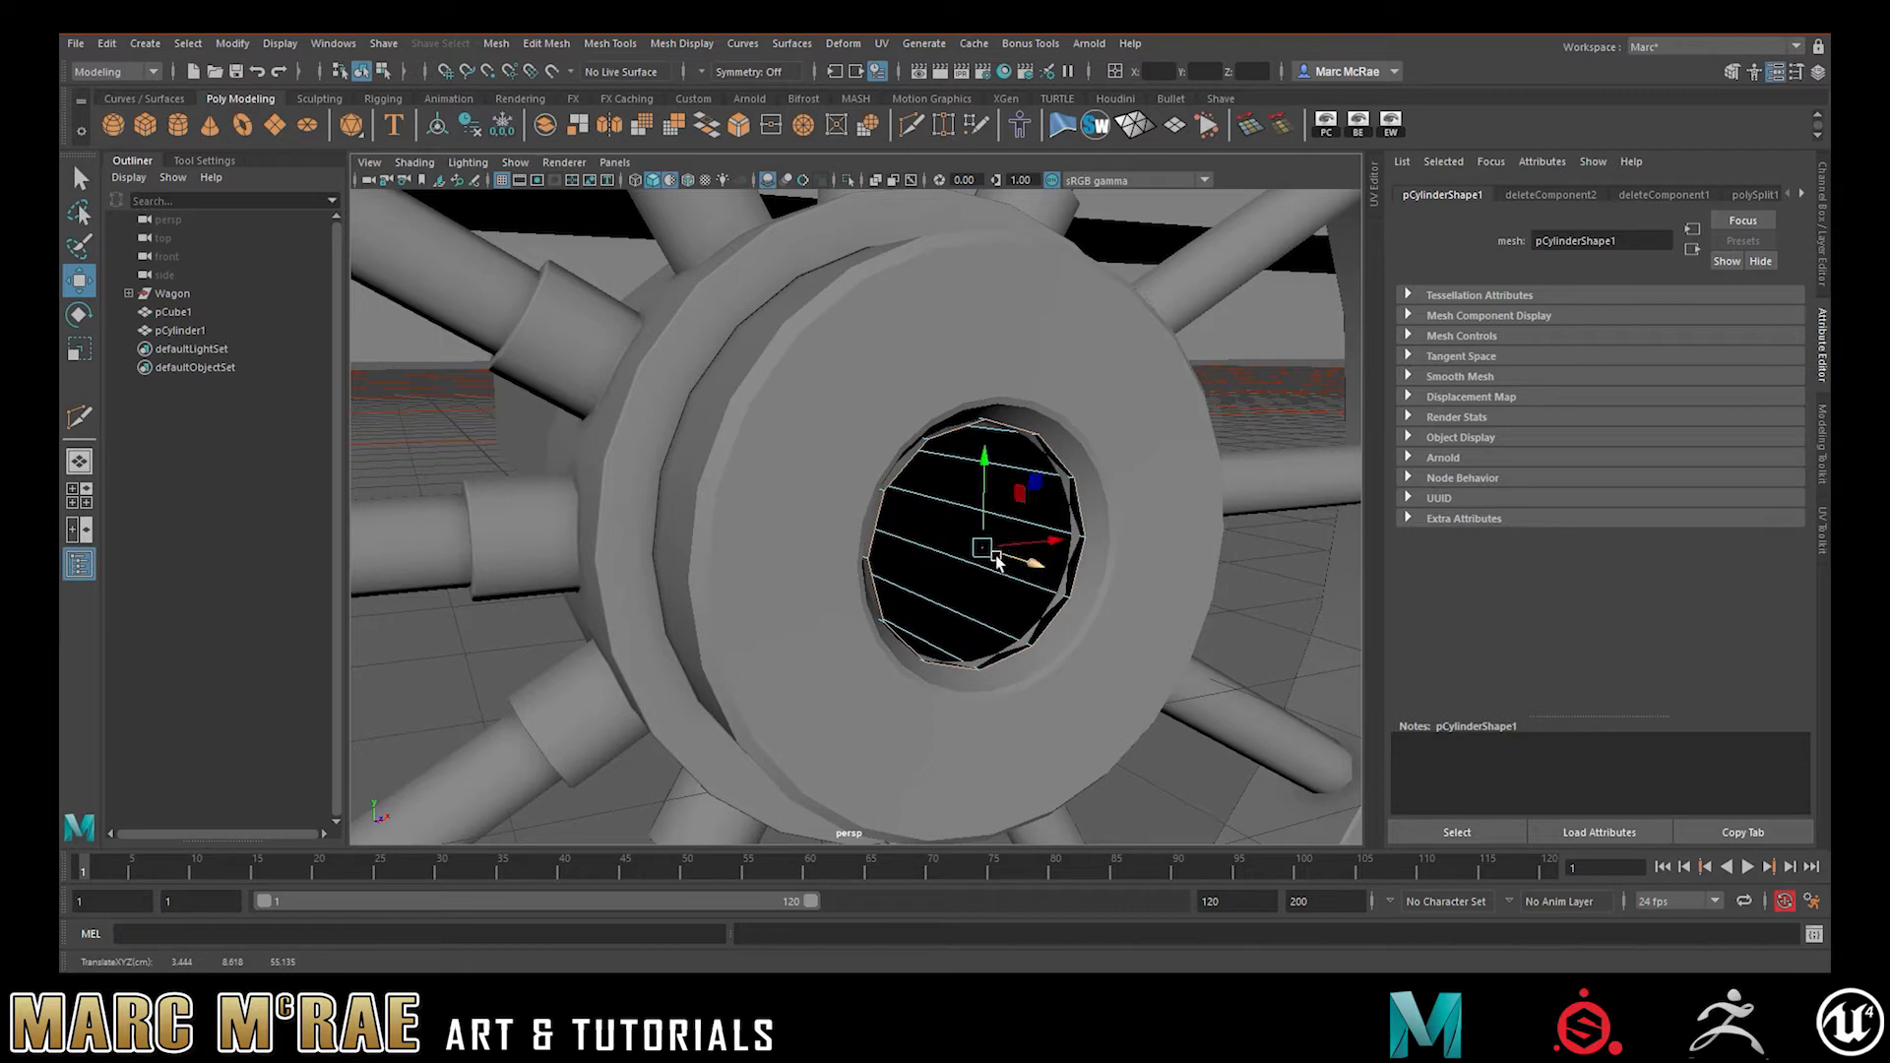
- Extrude the cylinder's open outer edge loop inward with Local Translate Z to form a flat ring around a smaller central hole
key("ctrl+e")
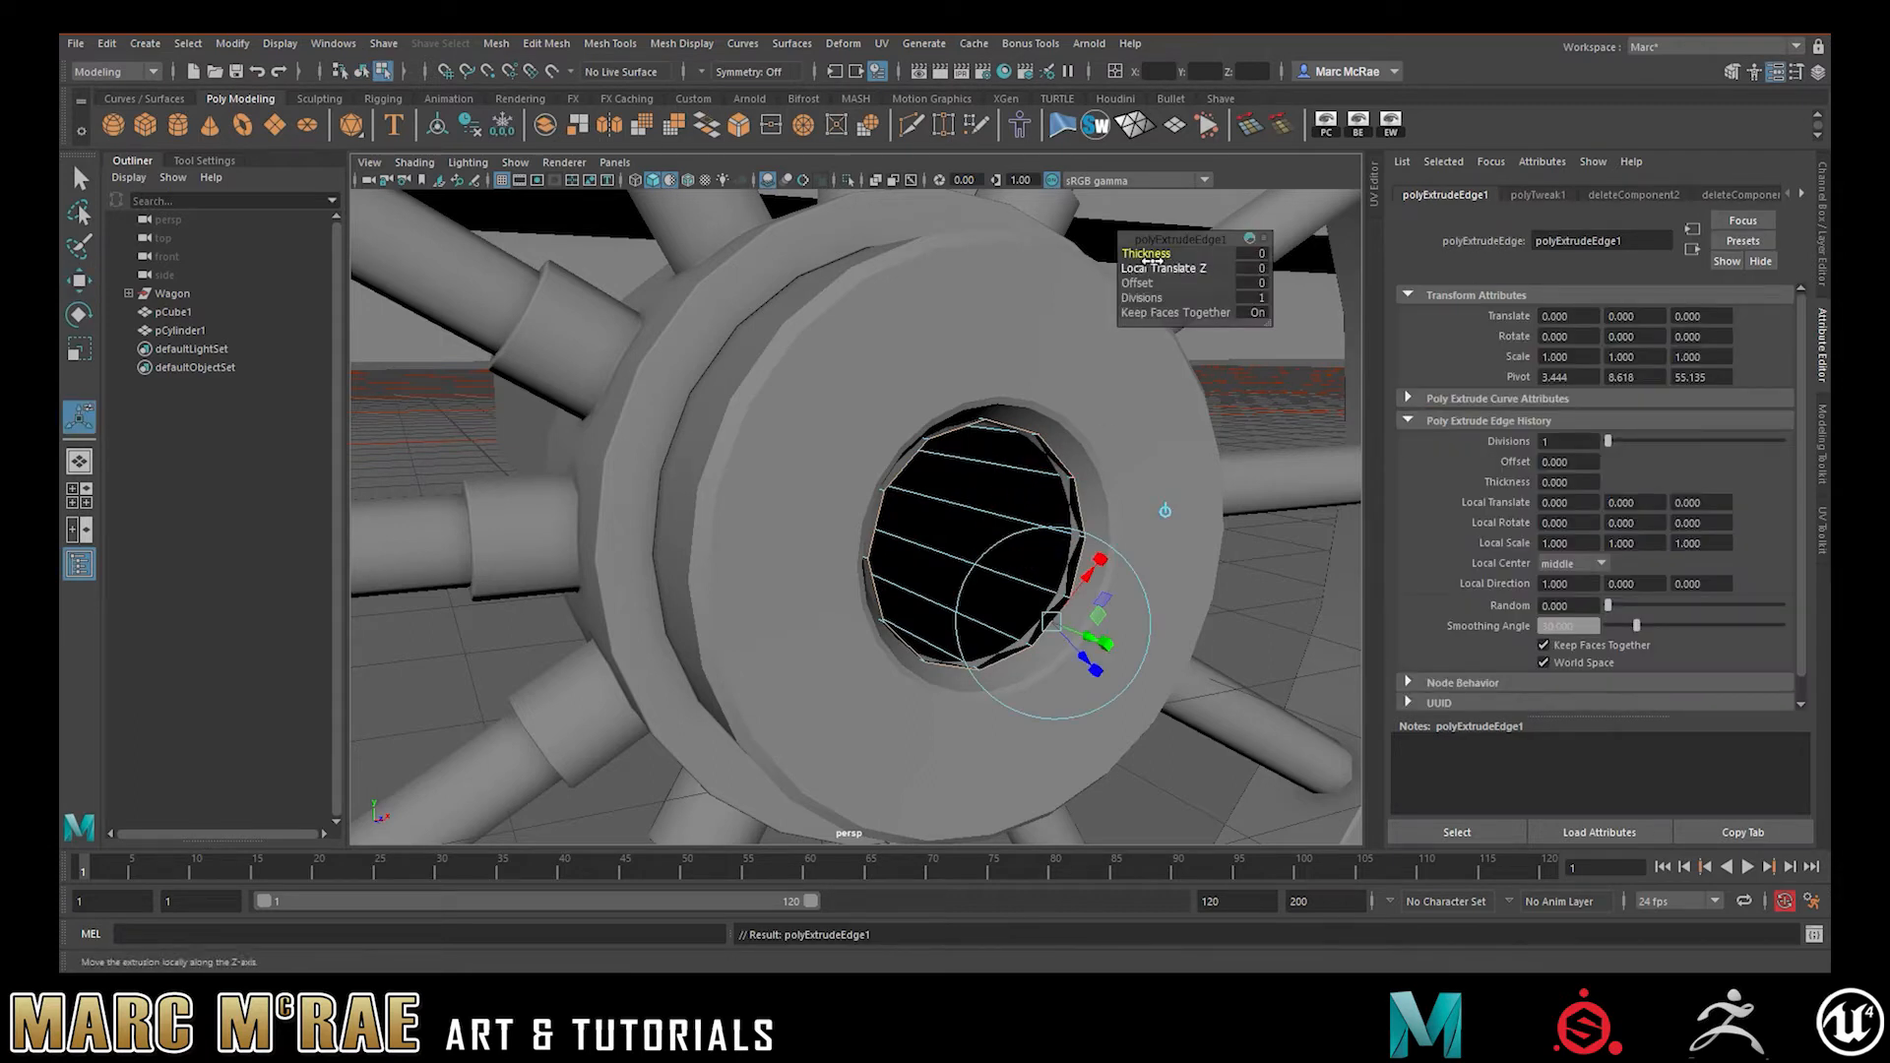
left_click_drag(1145, 281, 1151, 282)
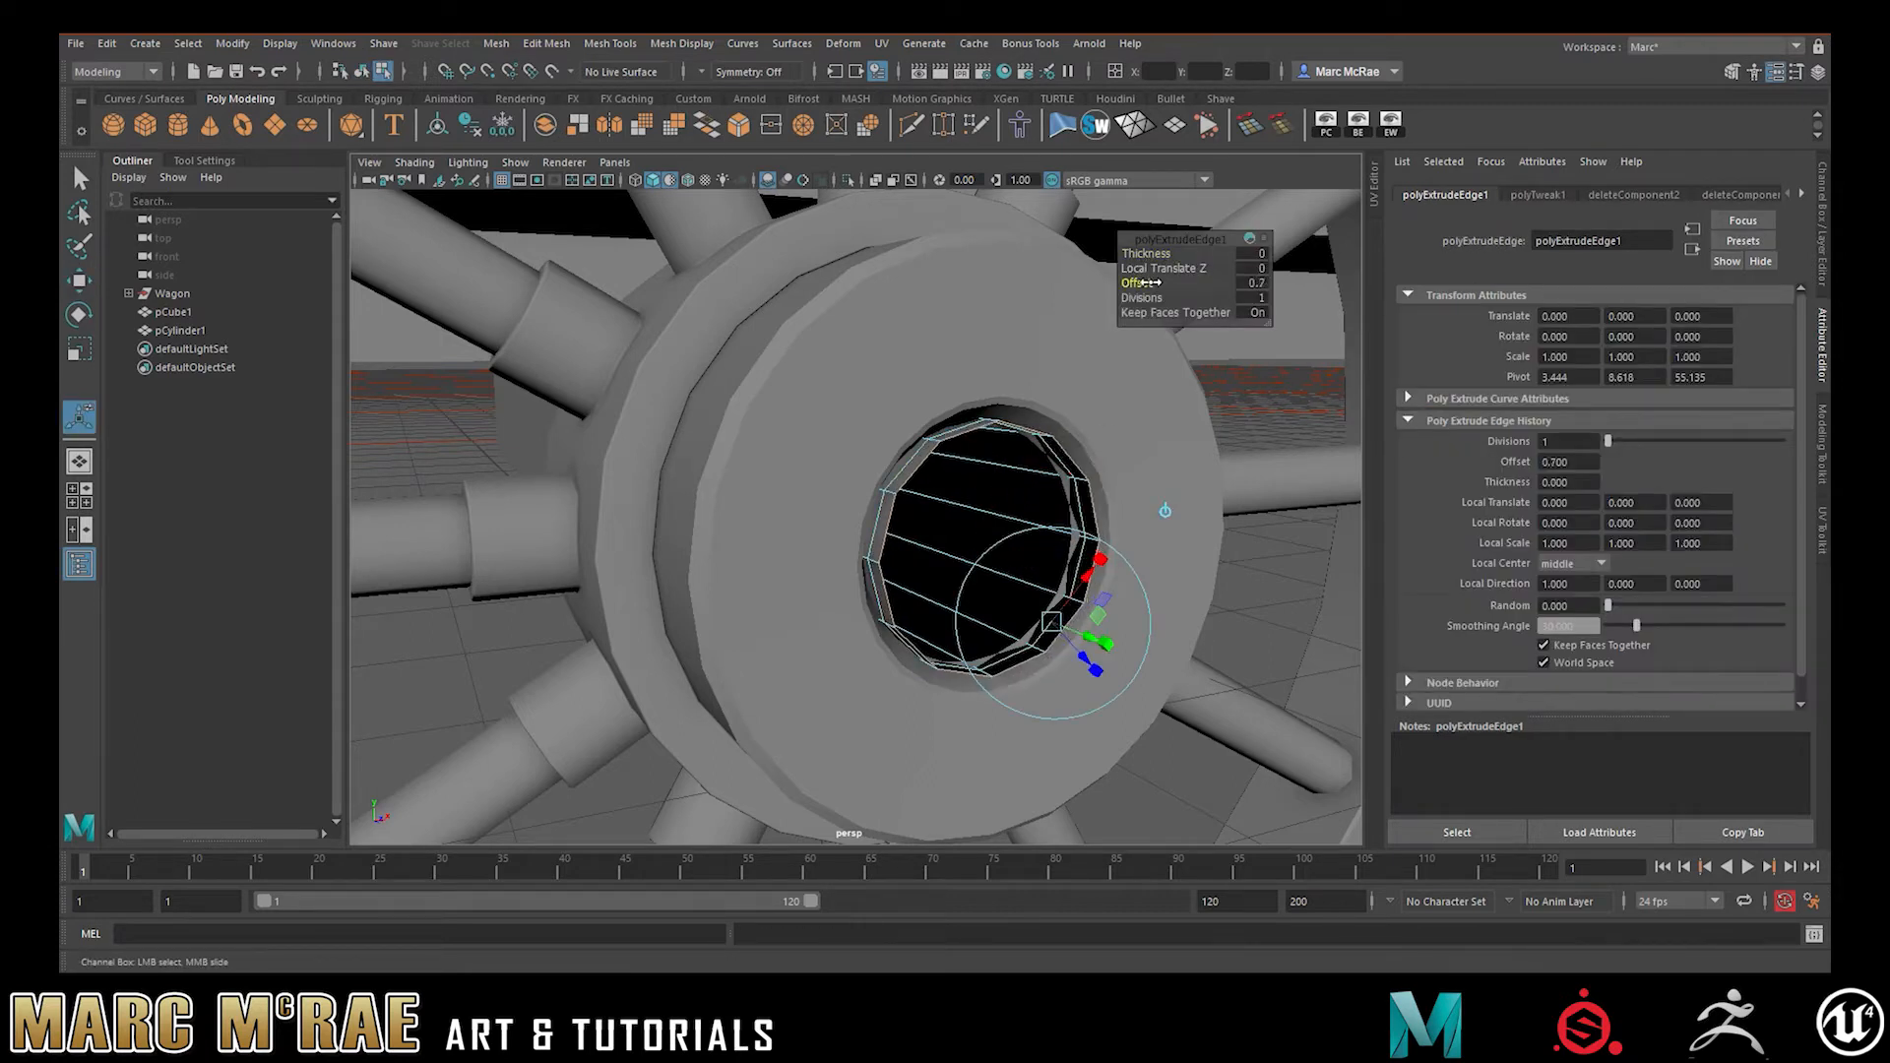
key("ctrl+z")
left_click_drag(1069, 405, 852, 436, "alt")
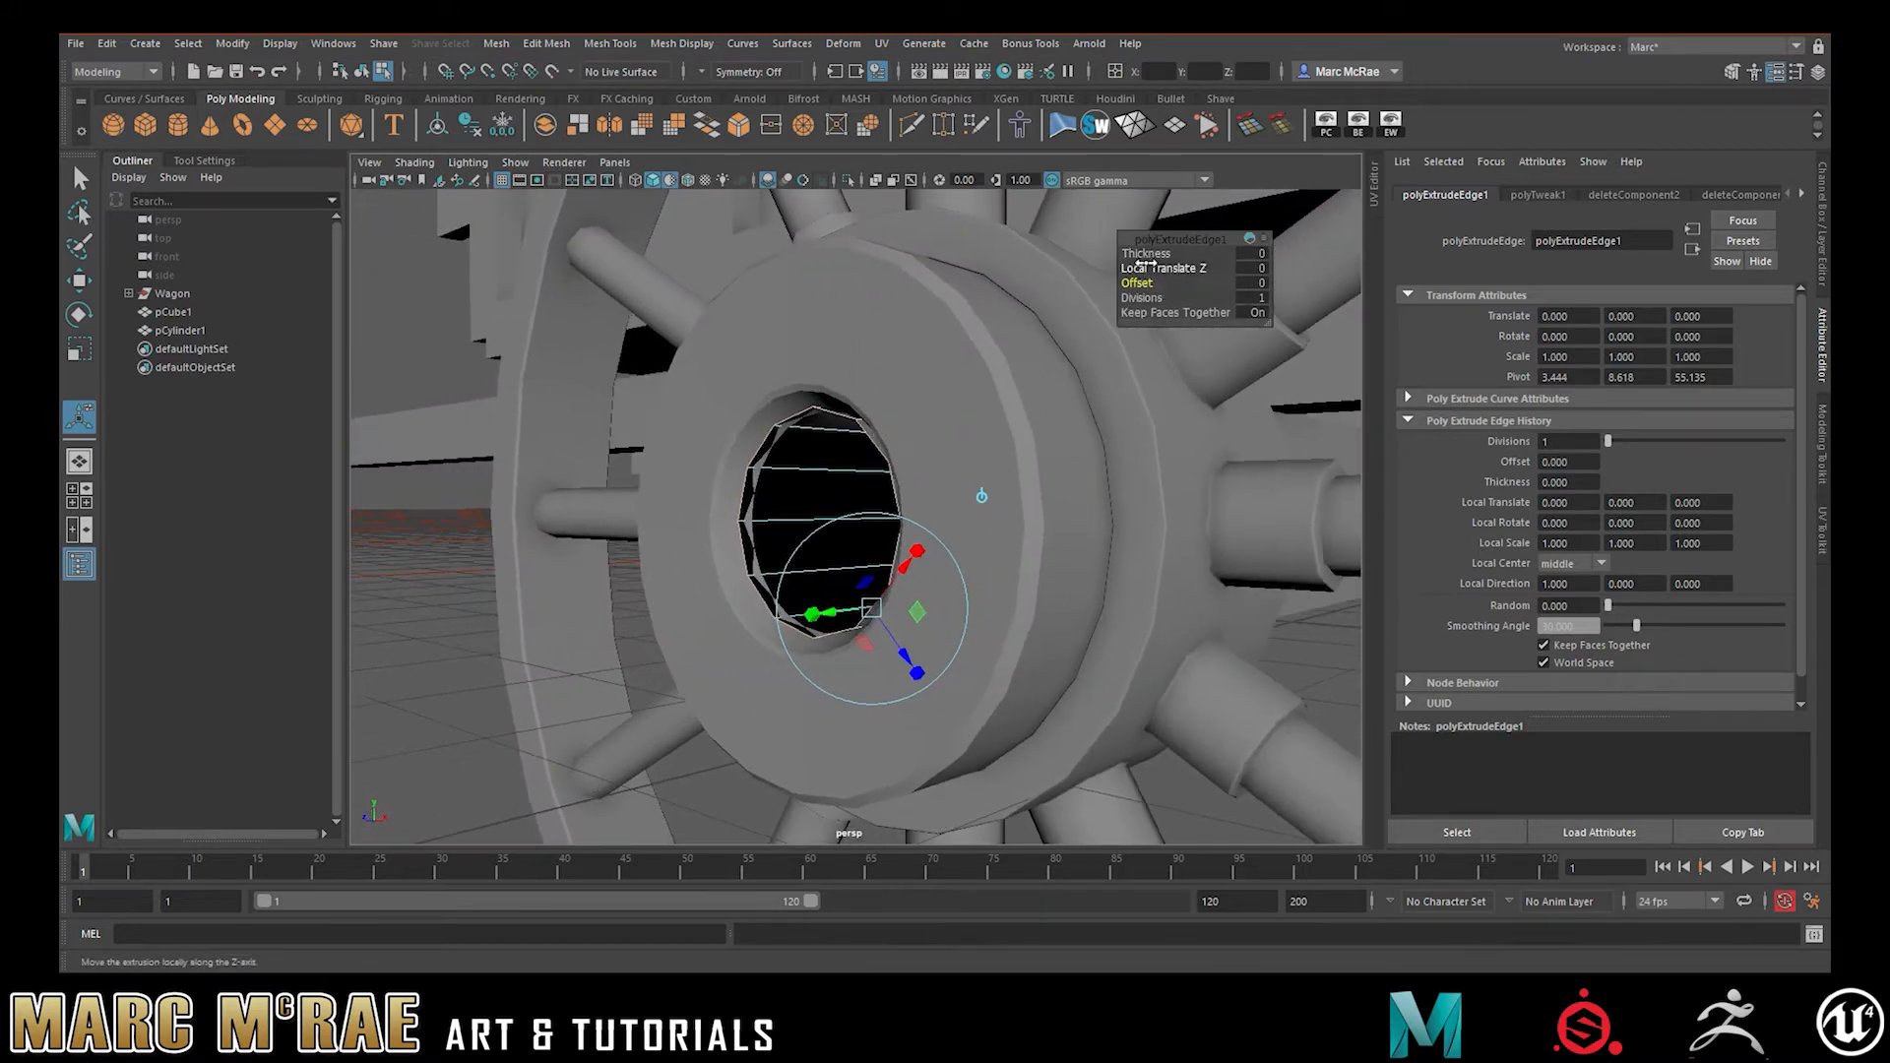
left_click_drag(1145, 264, 1134, 266)
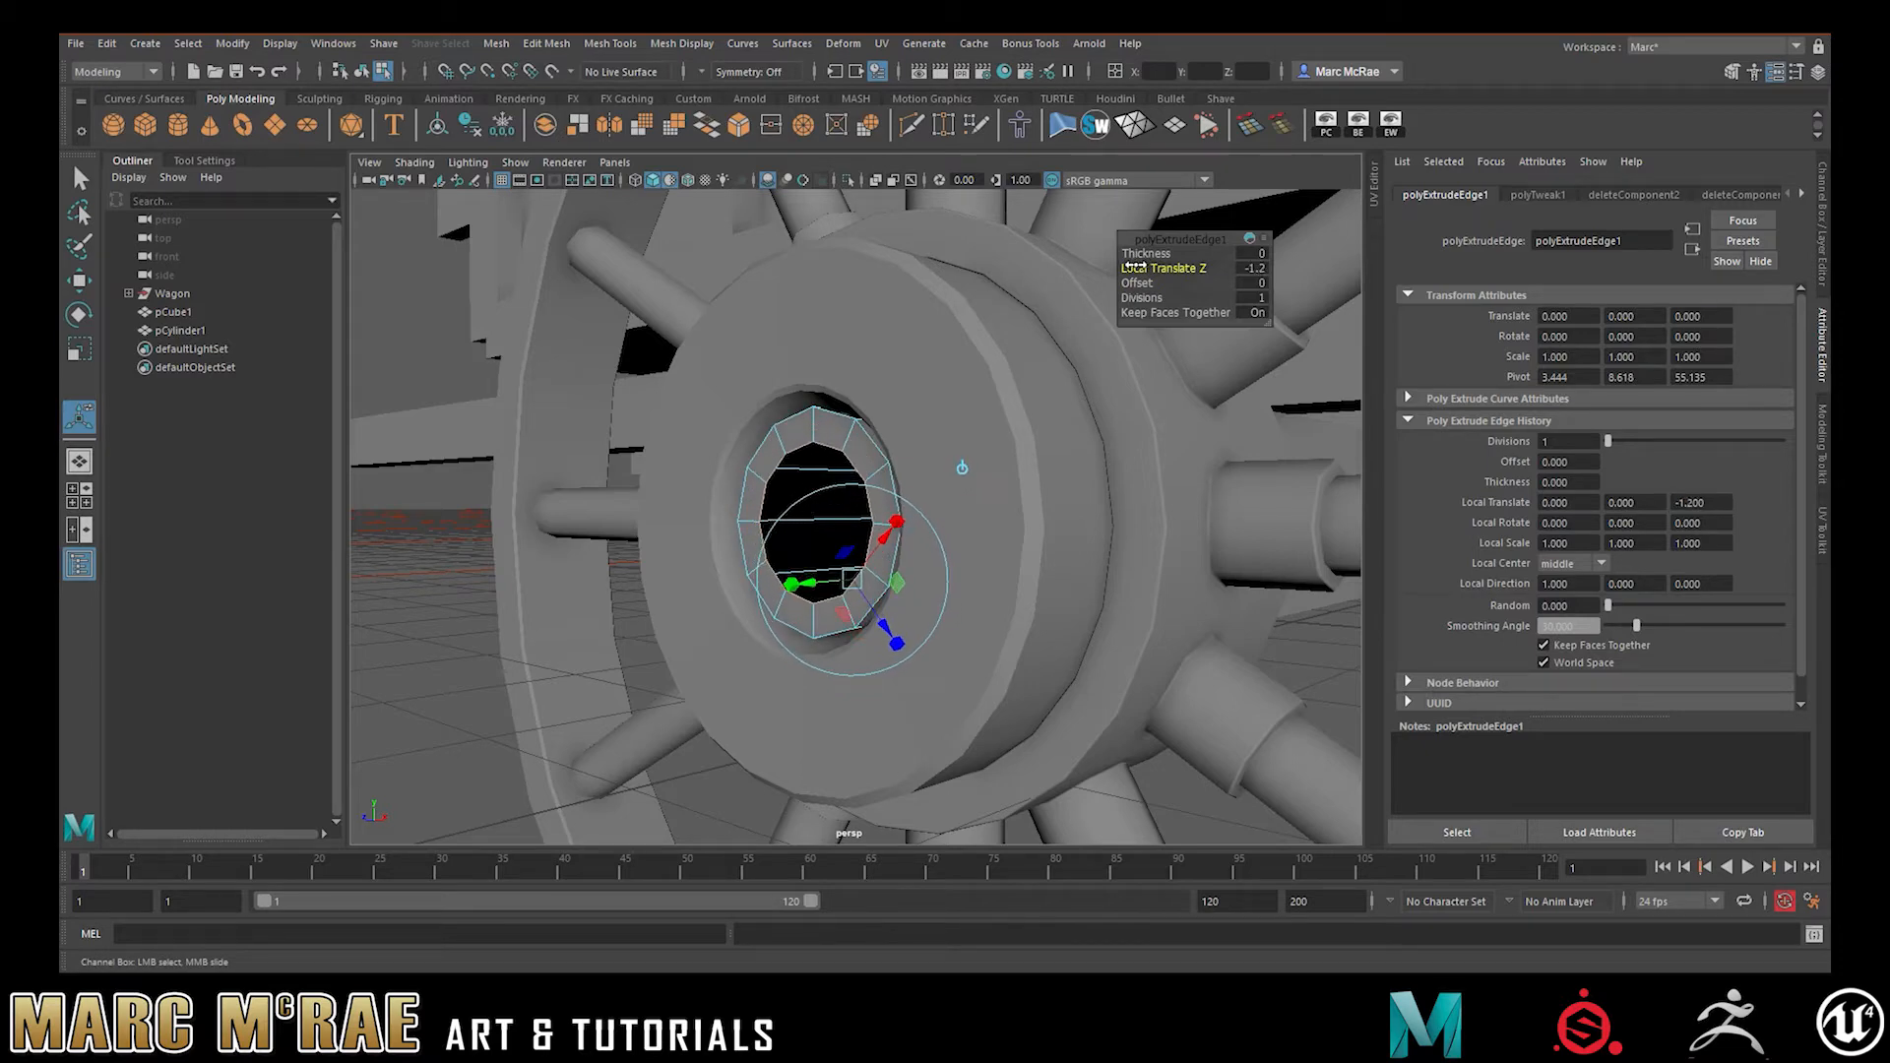
left_click_drag(1134, 265, 1130, 262)
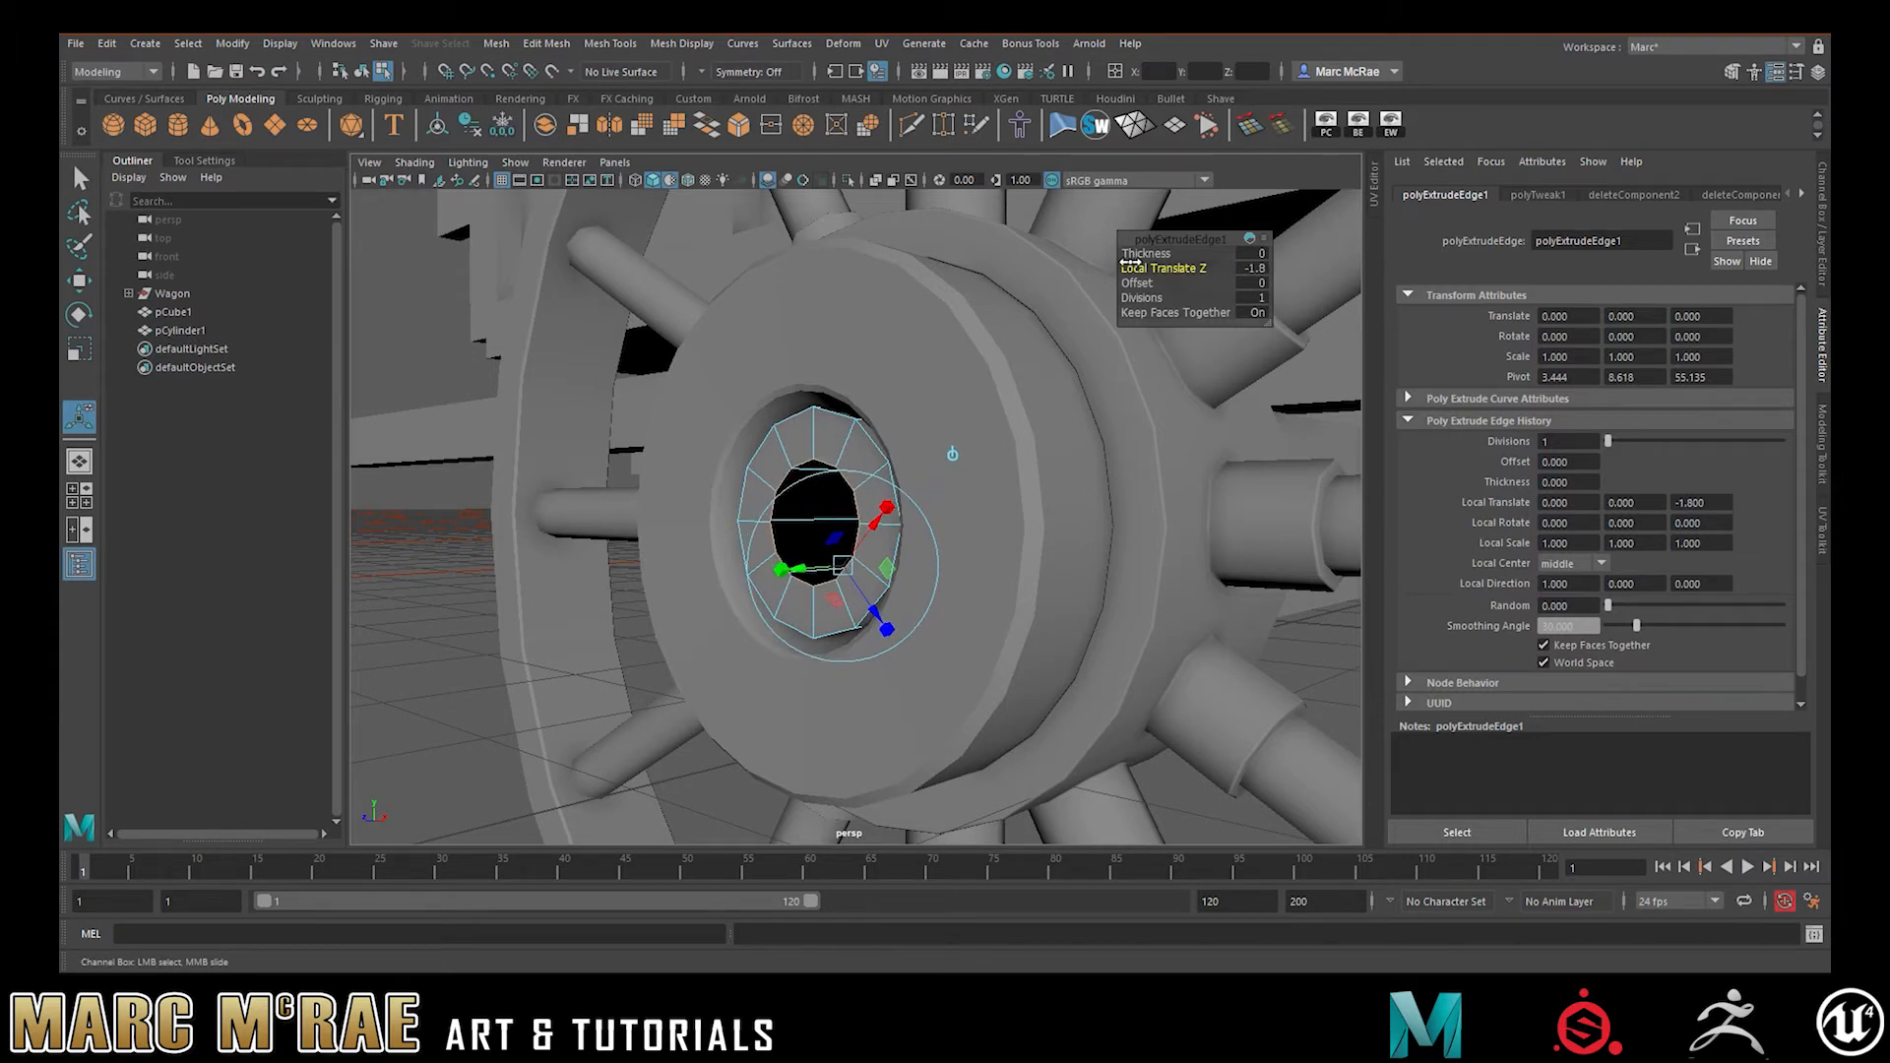
left_click_drag(1131, 263, 1128, 254)
left_click_drag(709, 335, 604, 477, "alt")
scroll(924, 473, "up", 2)
left_click(431, 507)
right_click_drag(449, 495, 552, 462)
key("q")
left_click(434, 473)
- Bevel the outer edge loop of the cylinder's front ring with a fraction of 0.1
left_click_drag(840, 495, 944, 508, "alt")
left_click(1027, 495)
right_click_drag(945, 514, 1267, 498, "alt")
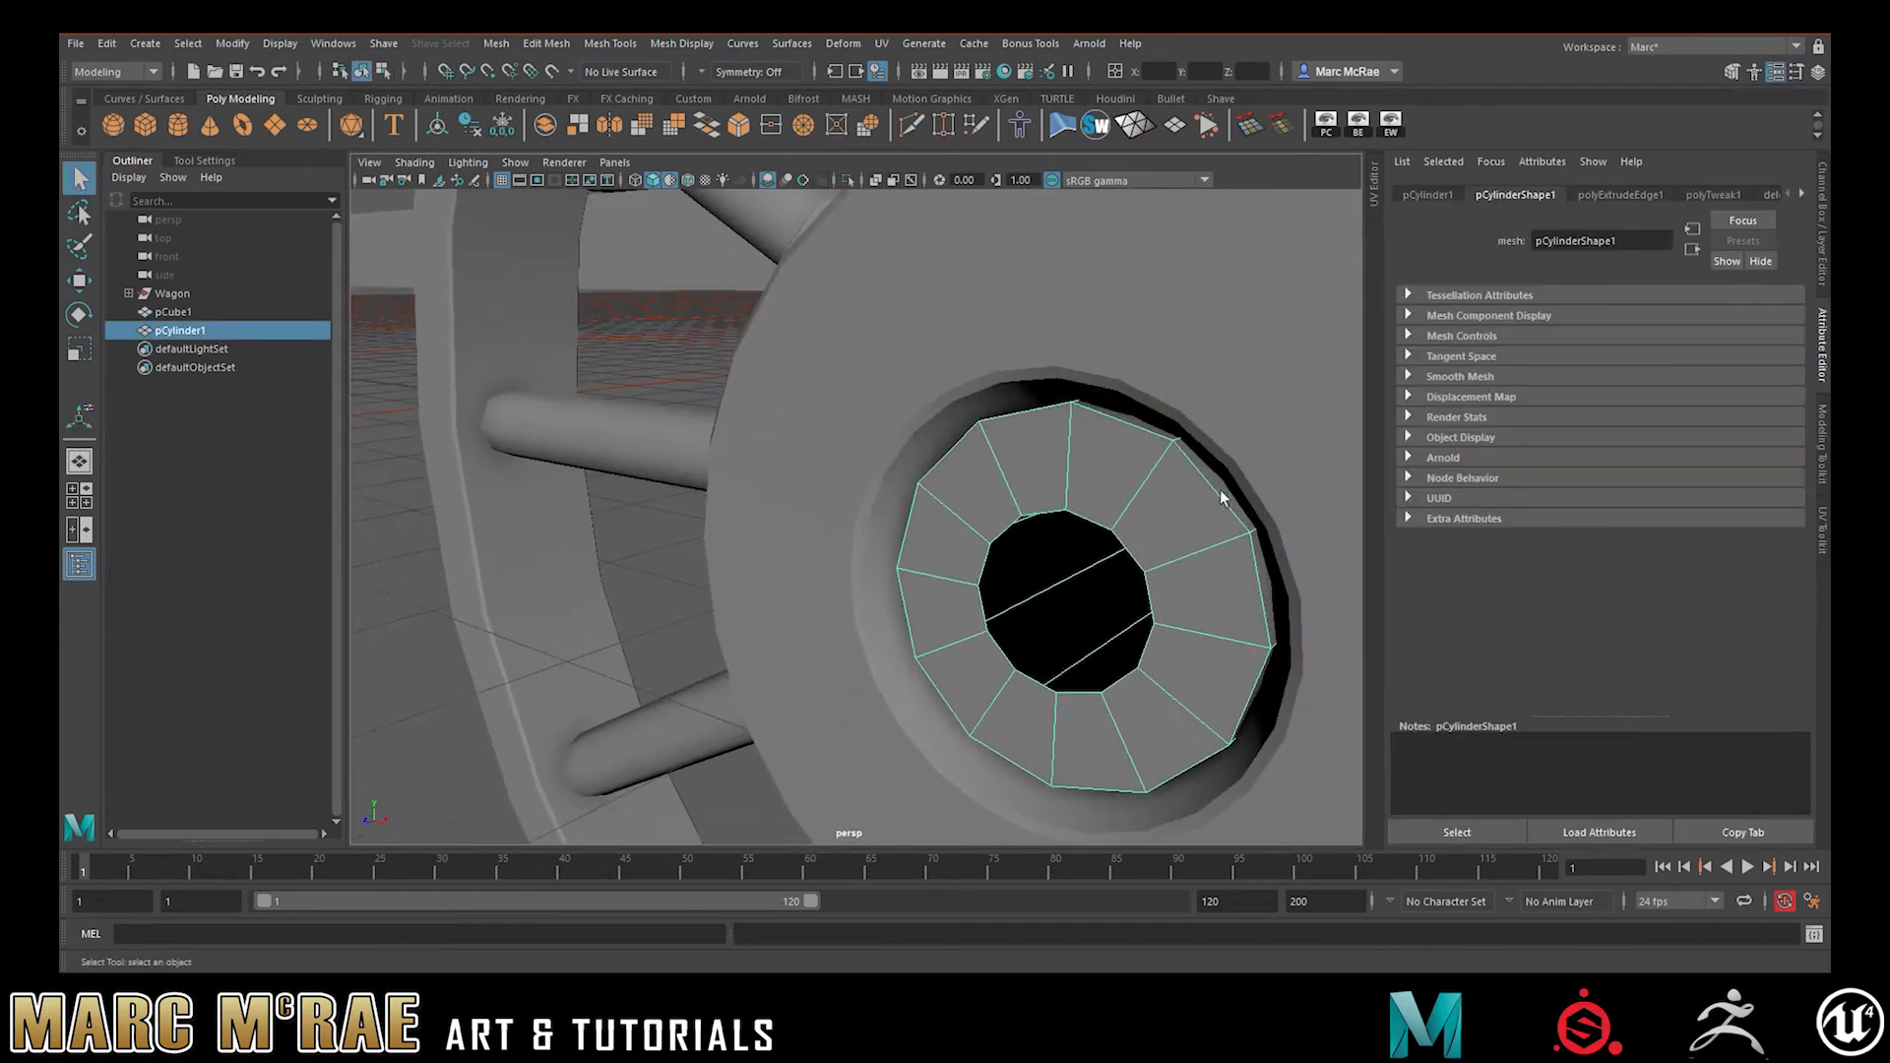
right_click_drag(1067, 476, 1095, 417)
double_click(1095, 417)
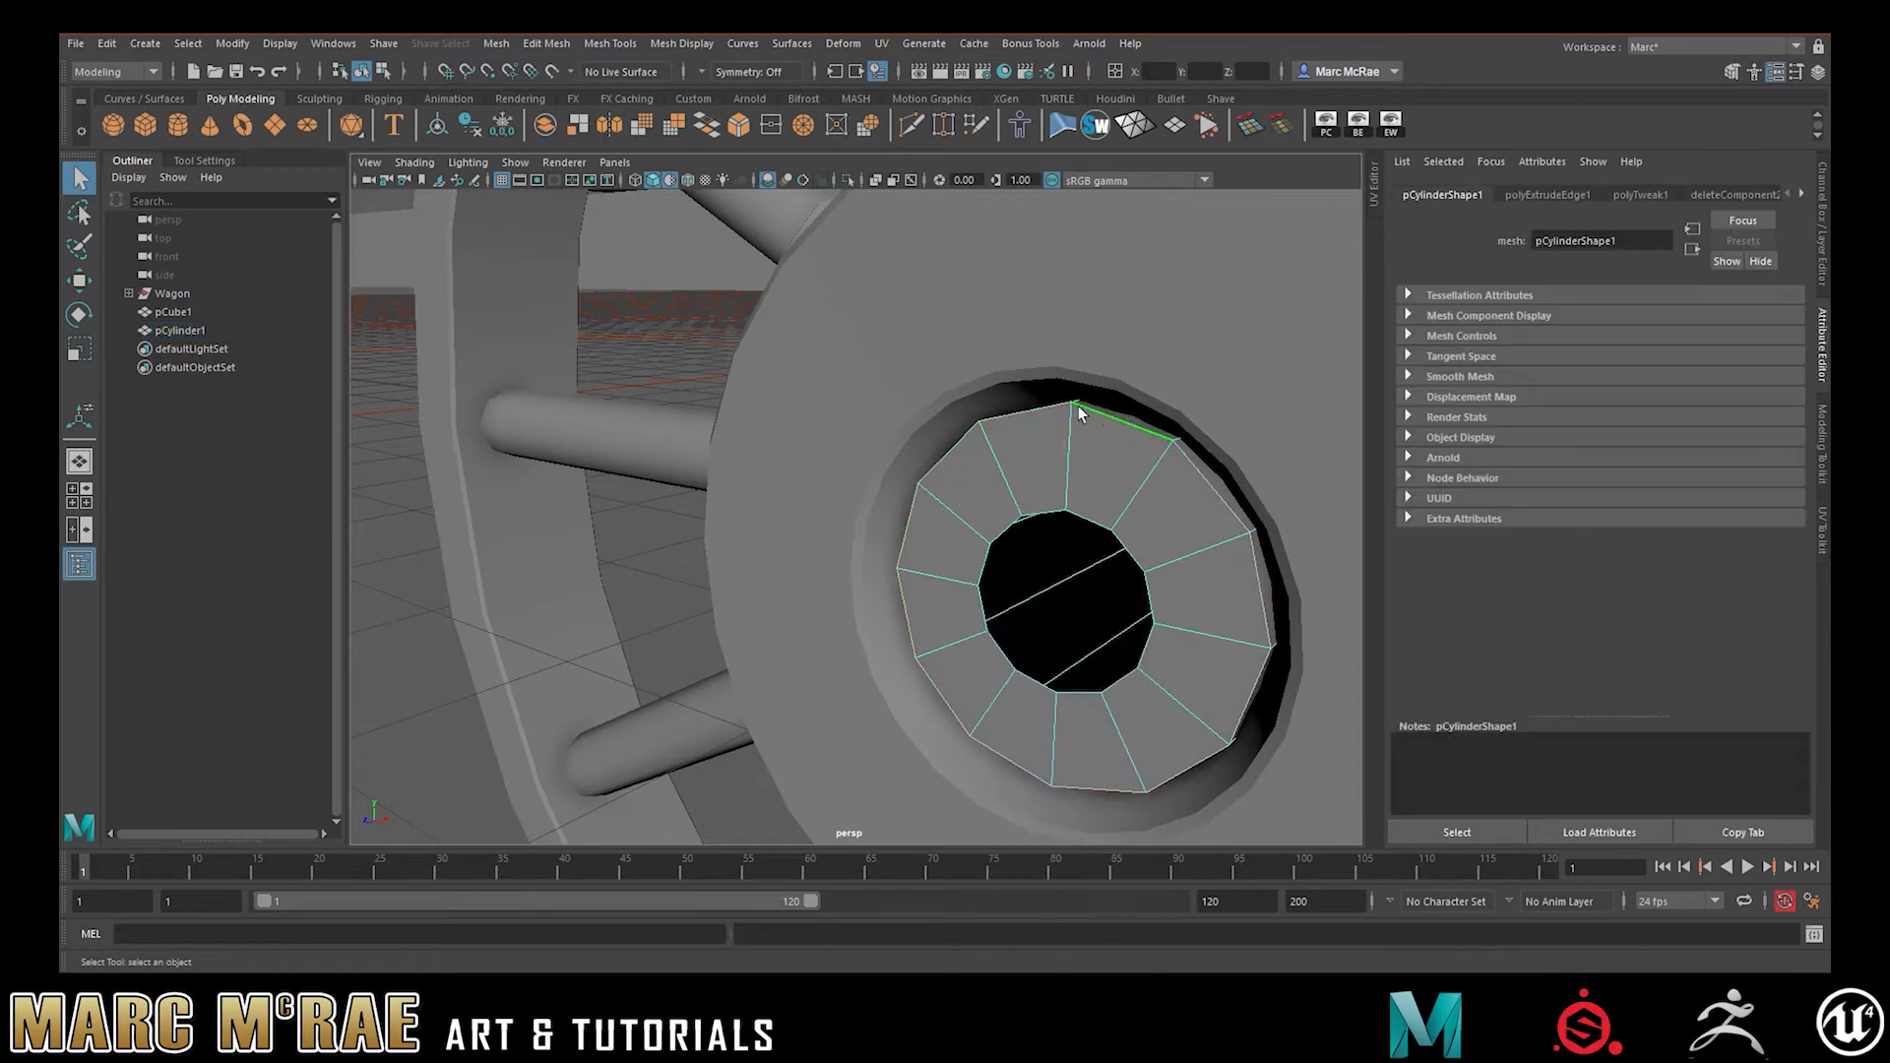
left_click(738, 127)
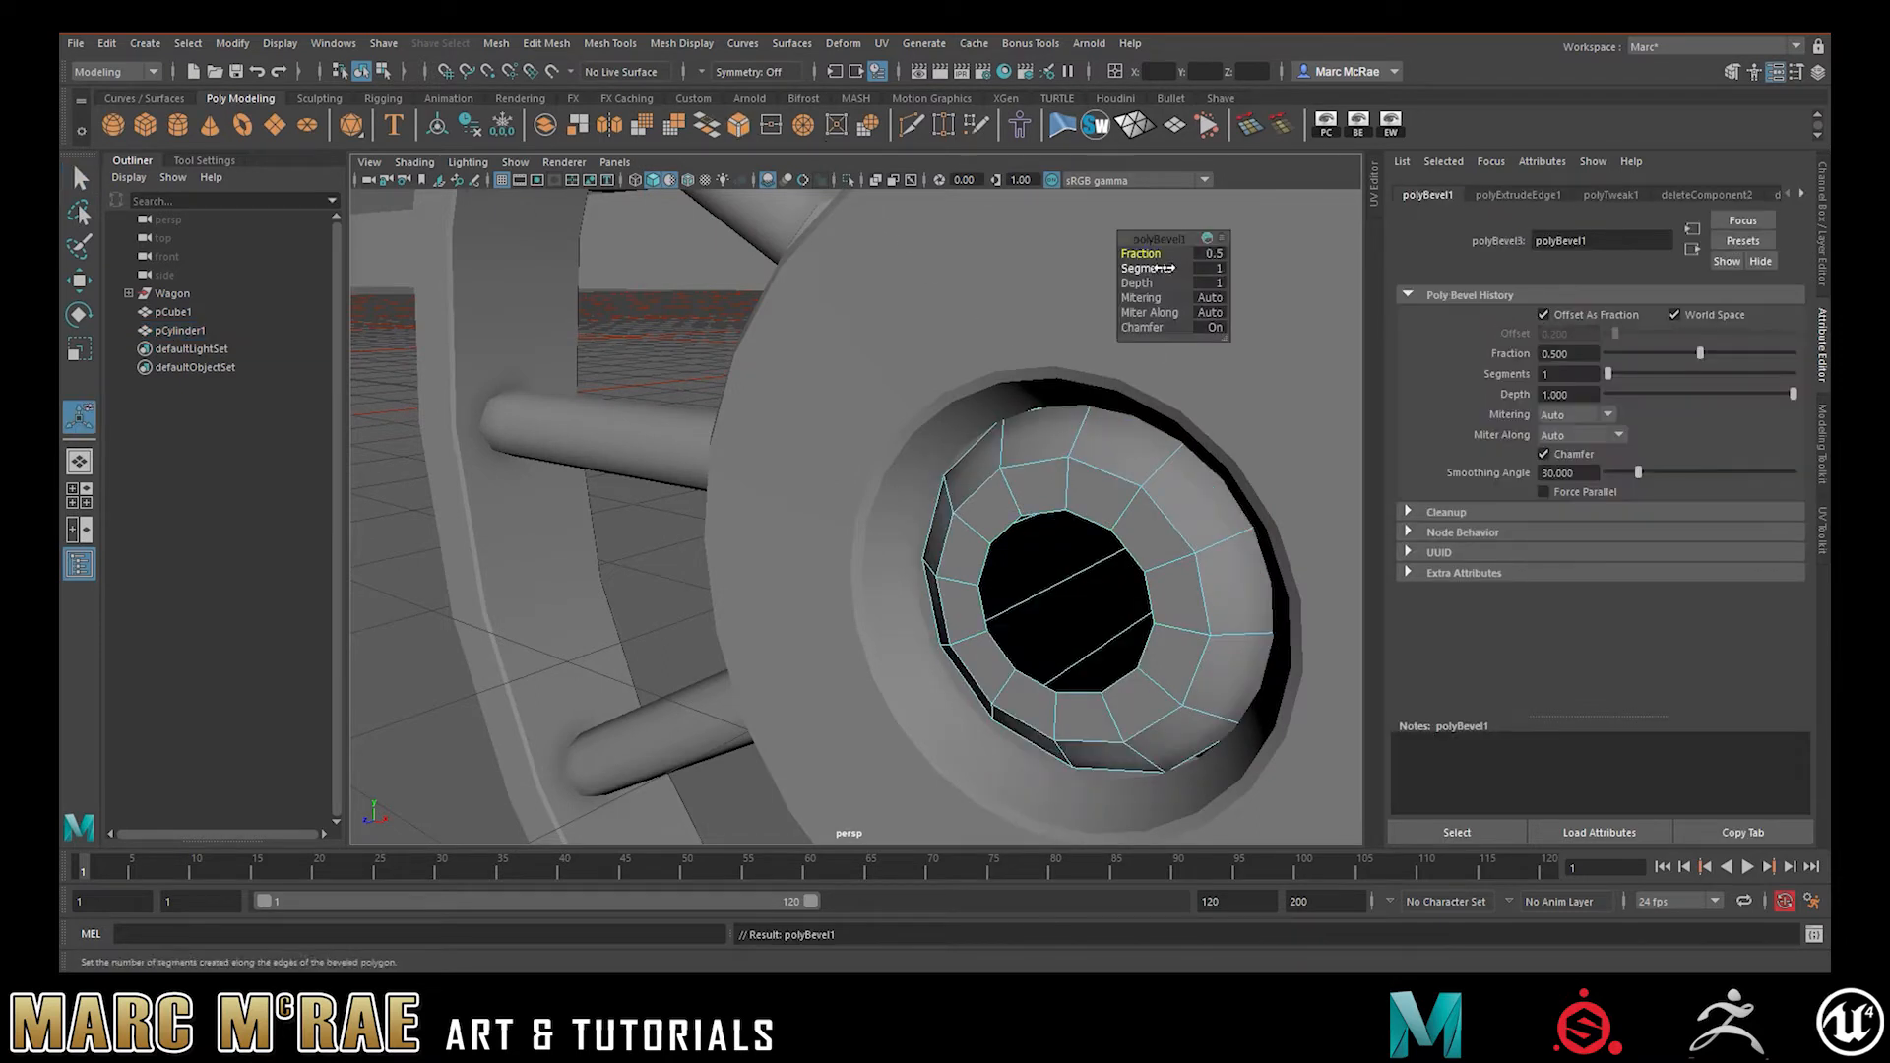
left_click_drag(1162, 253, 1152, 254)
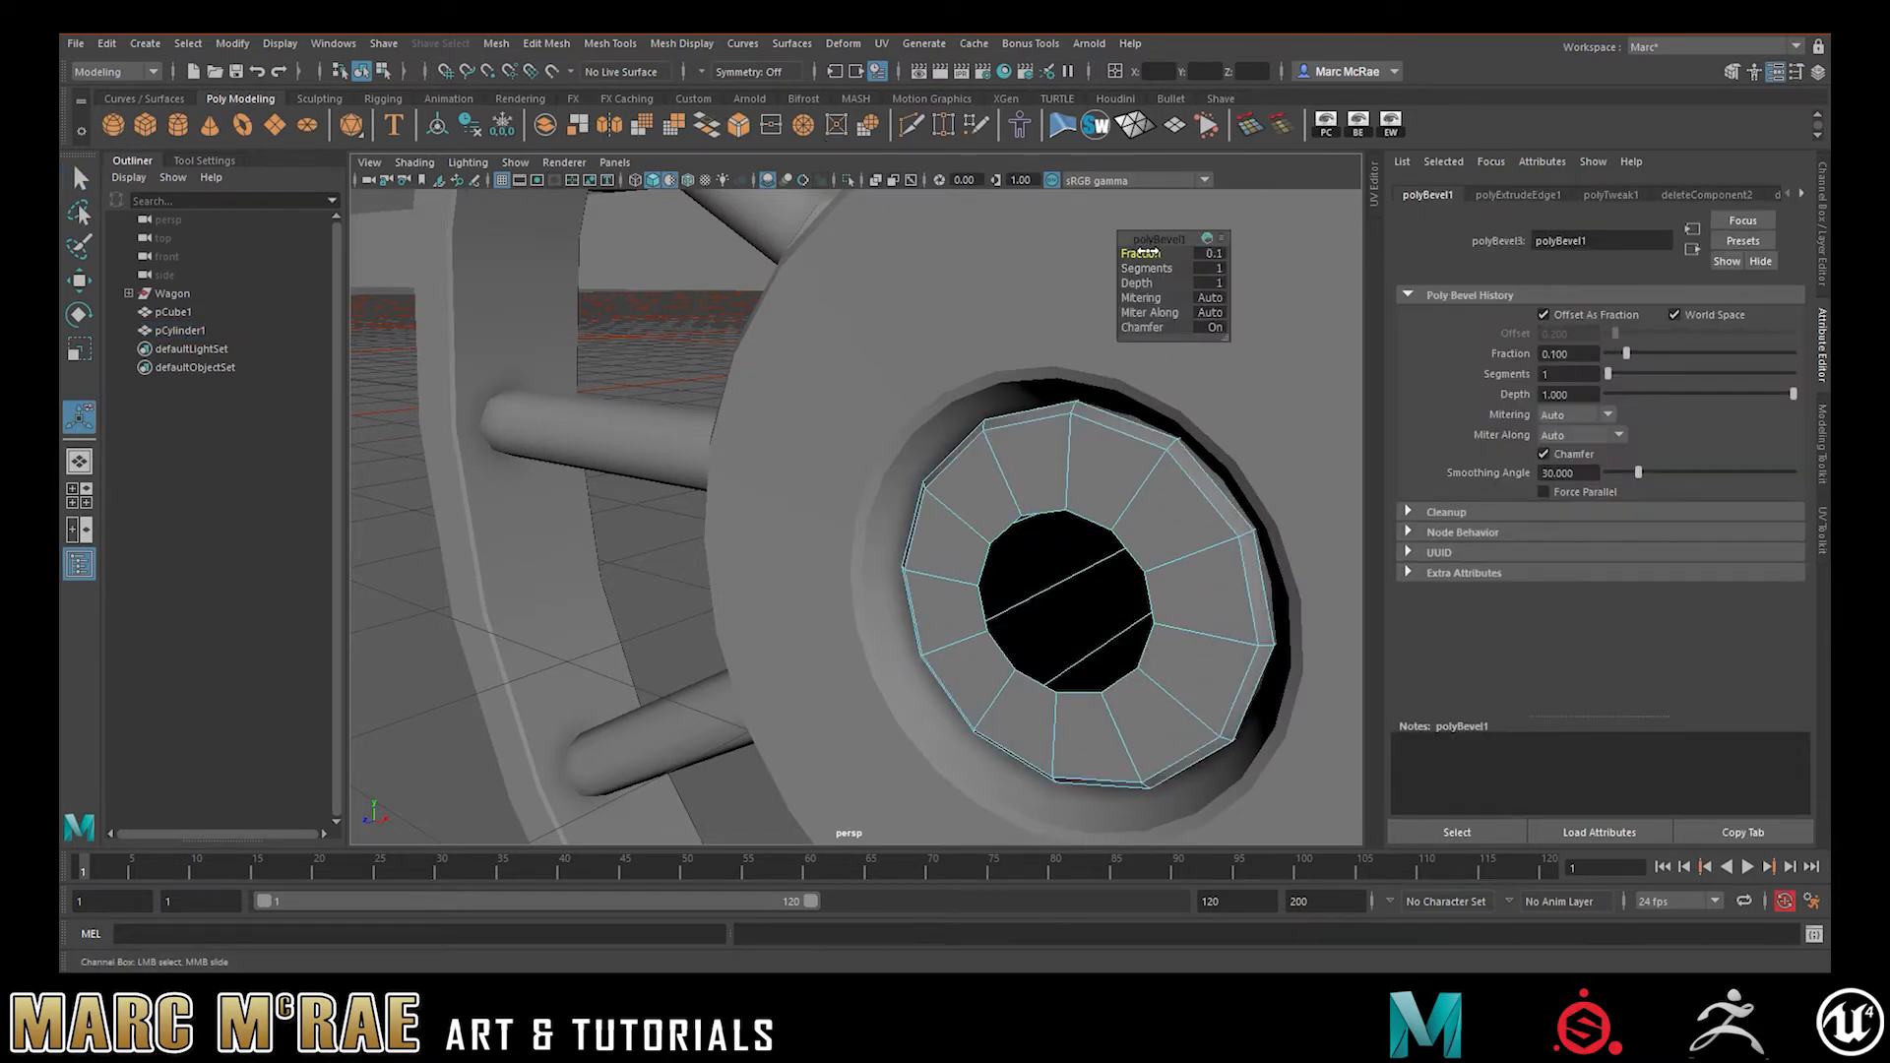
left_click_drag(1103, 413, 1036, 438, "alt")
- Select the cylinder's bevel faces and front ring faces and pull them outward along the shaft
right_click_drag(684, 363, 751, 341)
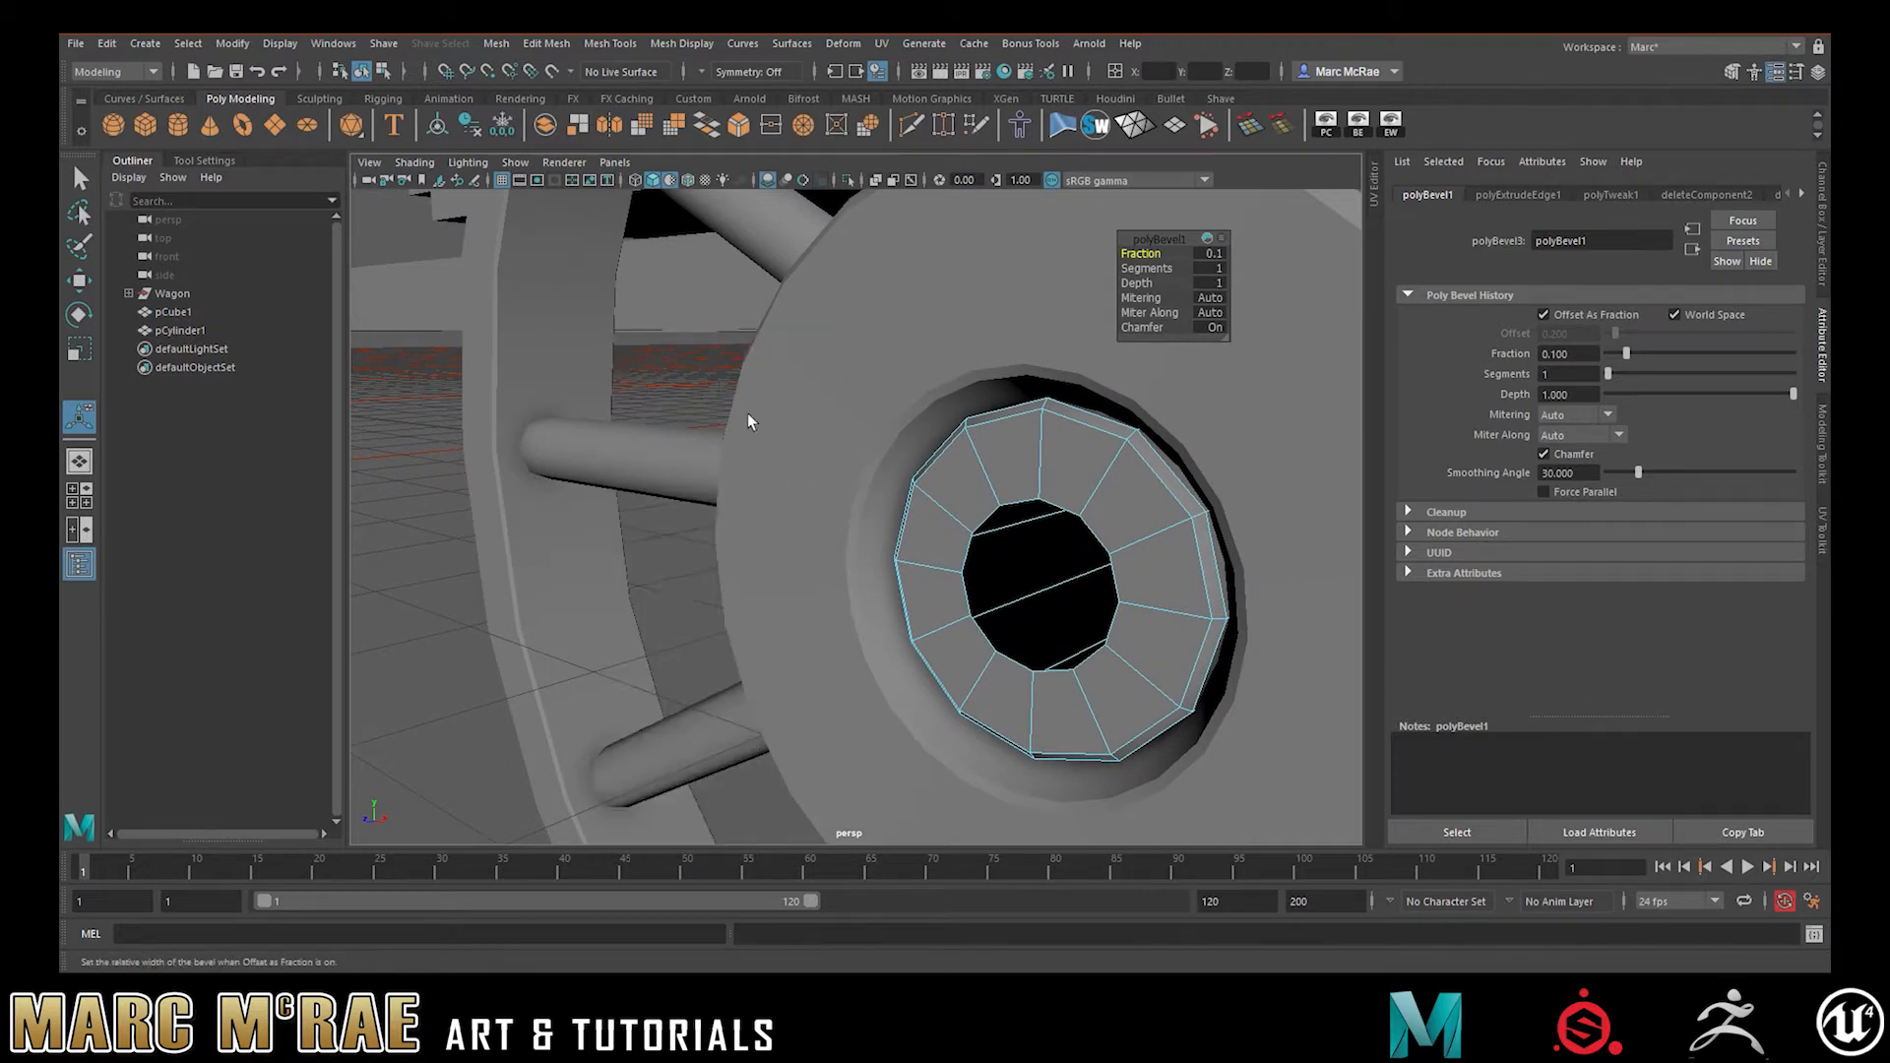
double_click(1148, 445, "shift")
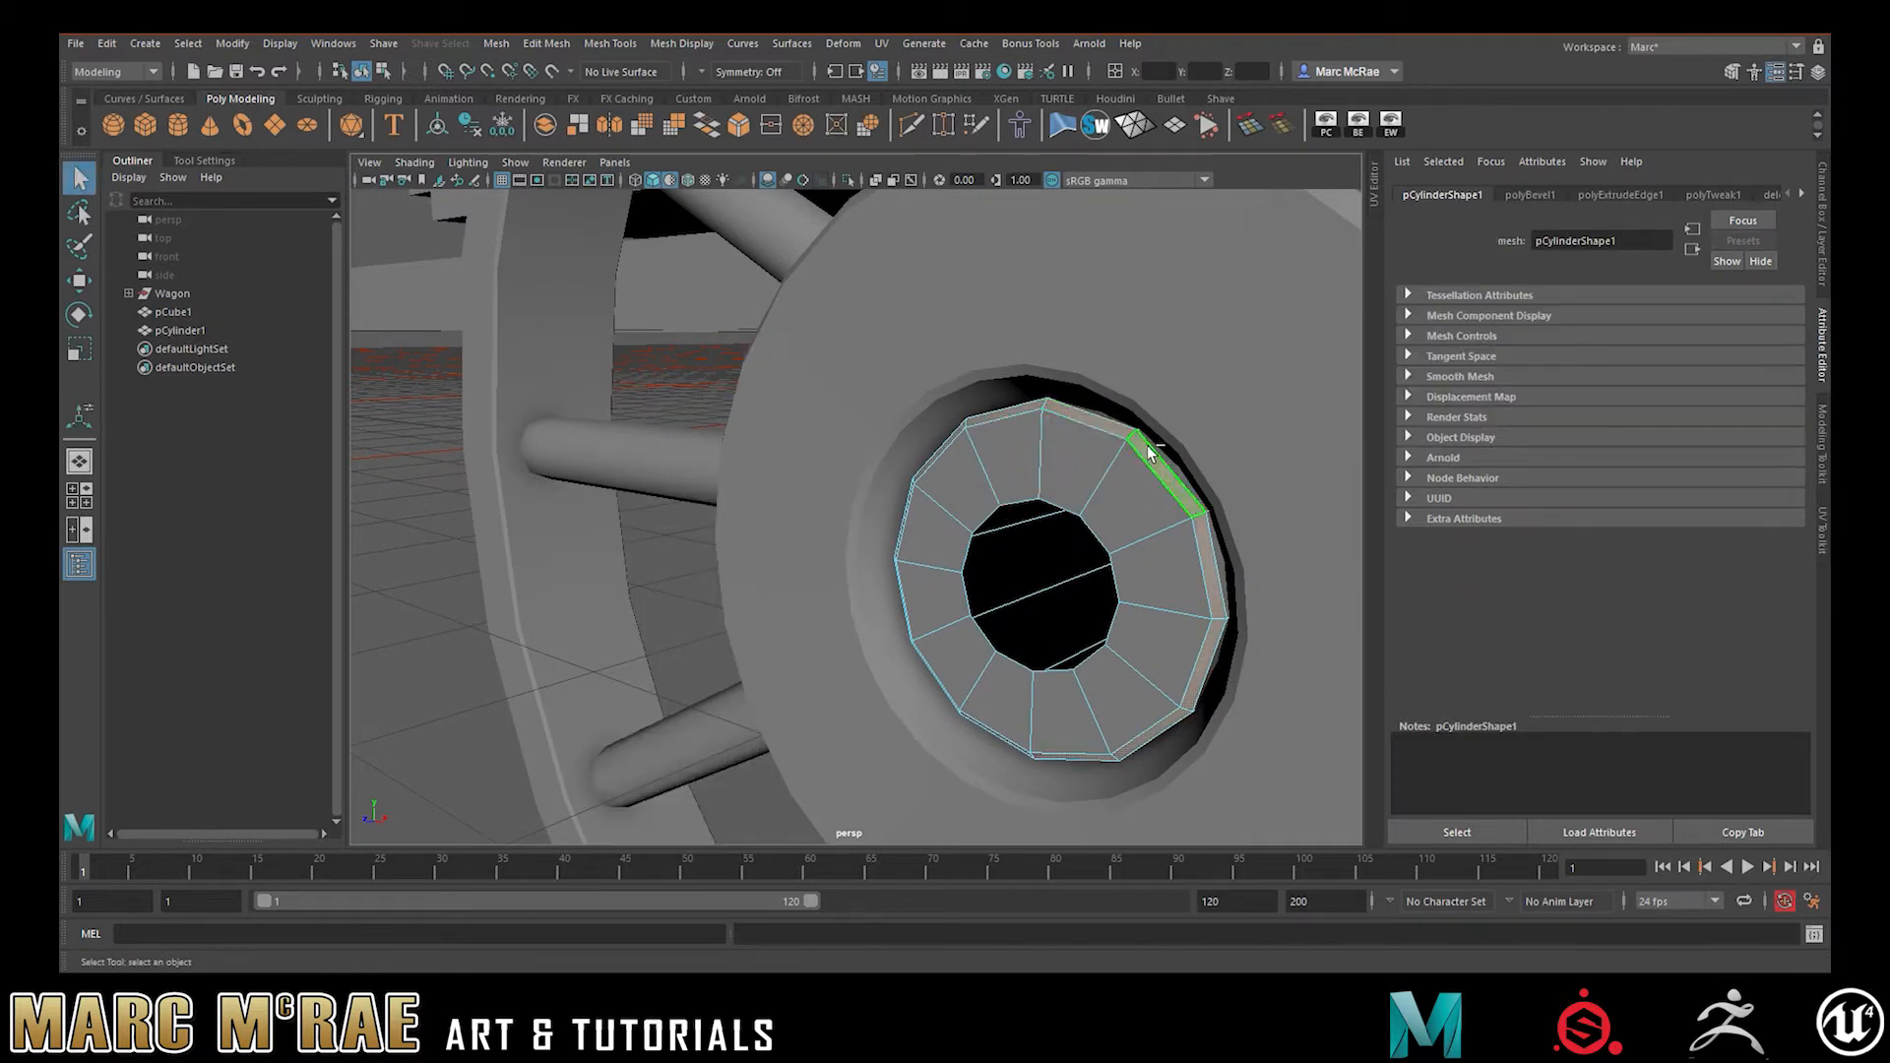
left_click(1133, 490, "shift")
double_click(1082, 455, "shift")
right_click_drag(1125, 473, 1059, 471, "alt")
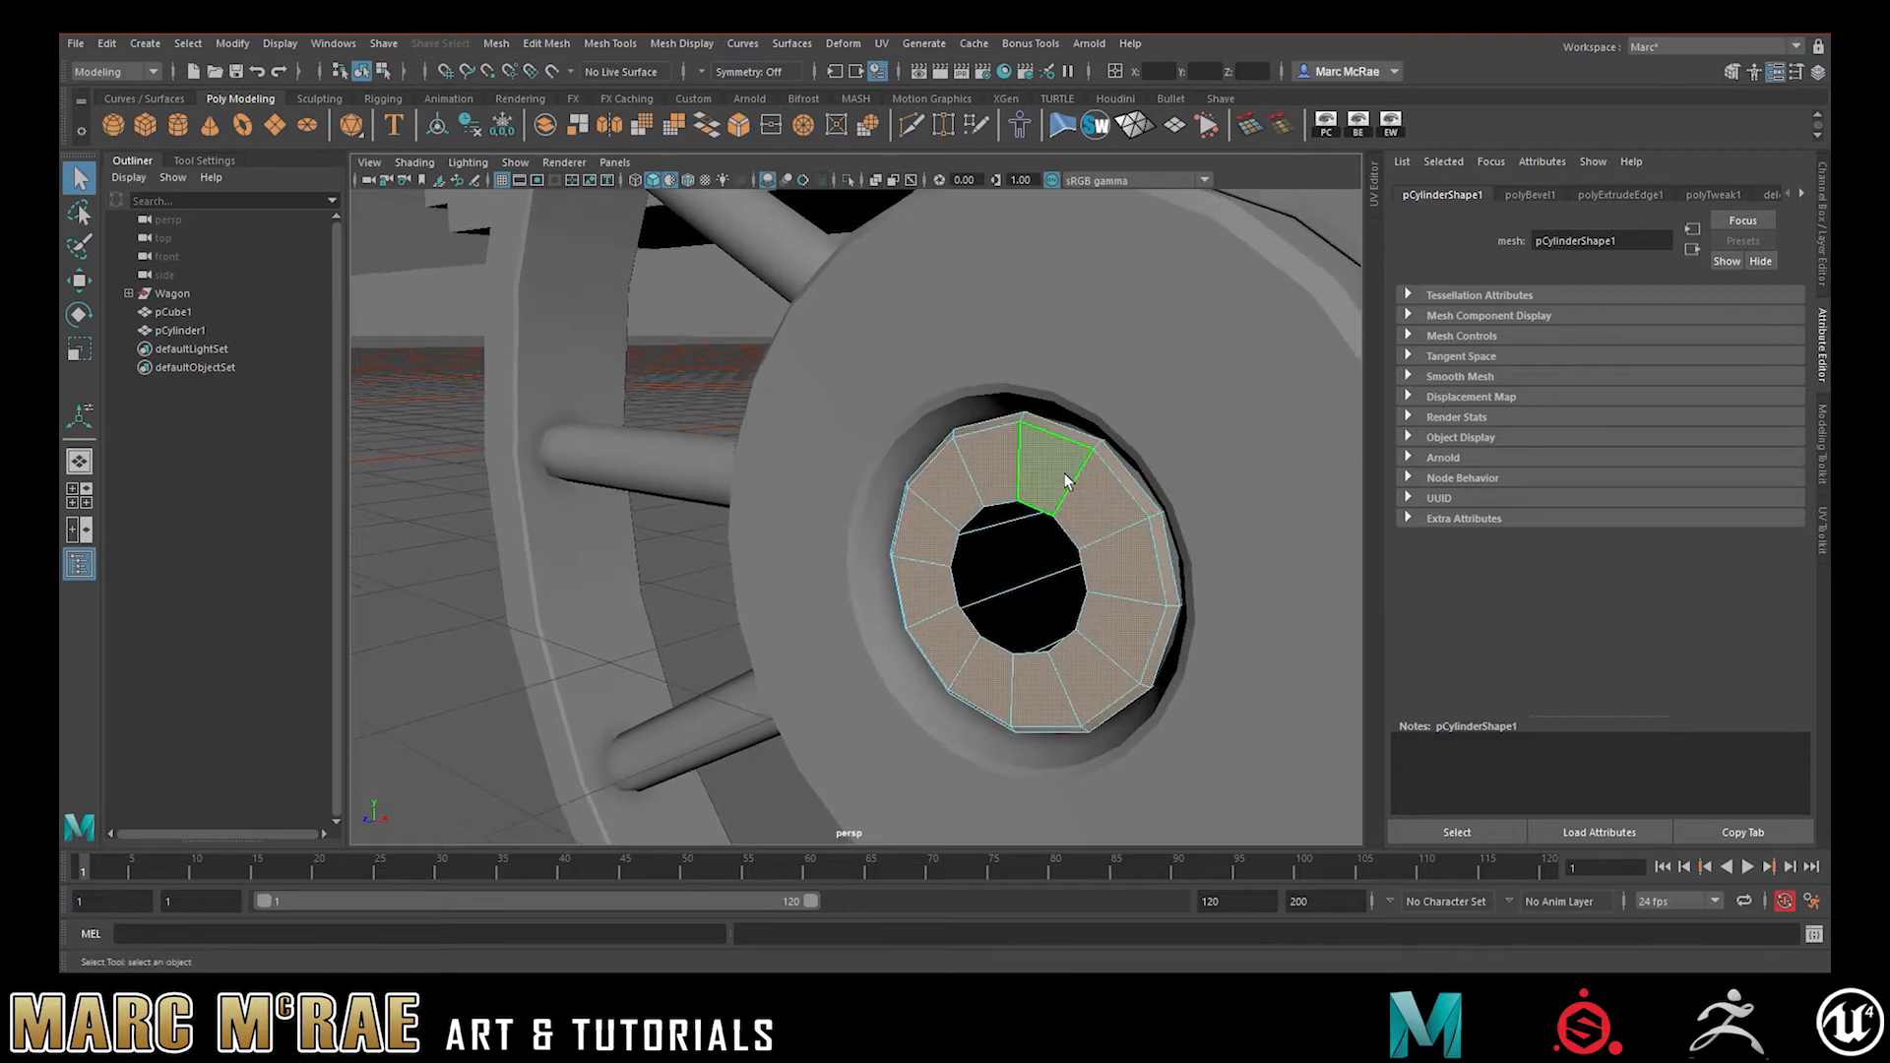
key("w")
left_click_drag(974, 602, 916, 552)
left_click_drag(754, 562, 604, 437)
left_click(473, 435)
- Create a new polygon cylinder and move it up and outward to sit in front of the wheel hub
left_click(169, 122)
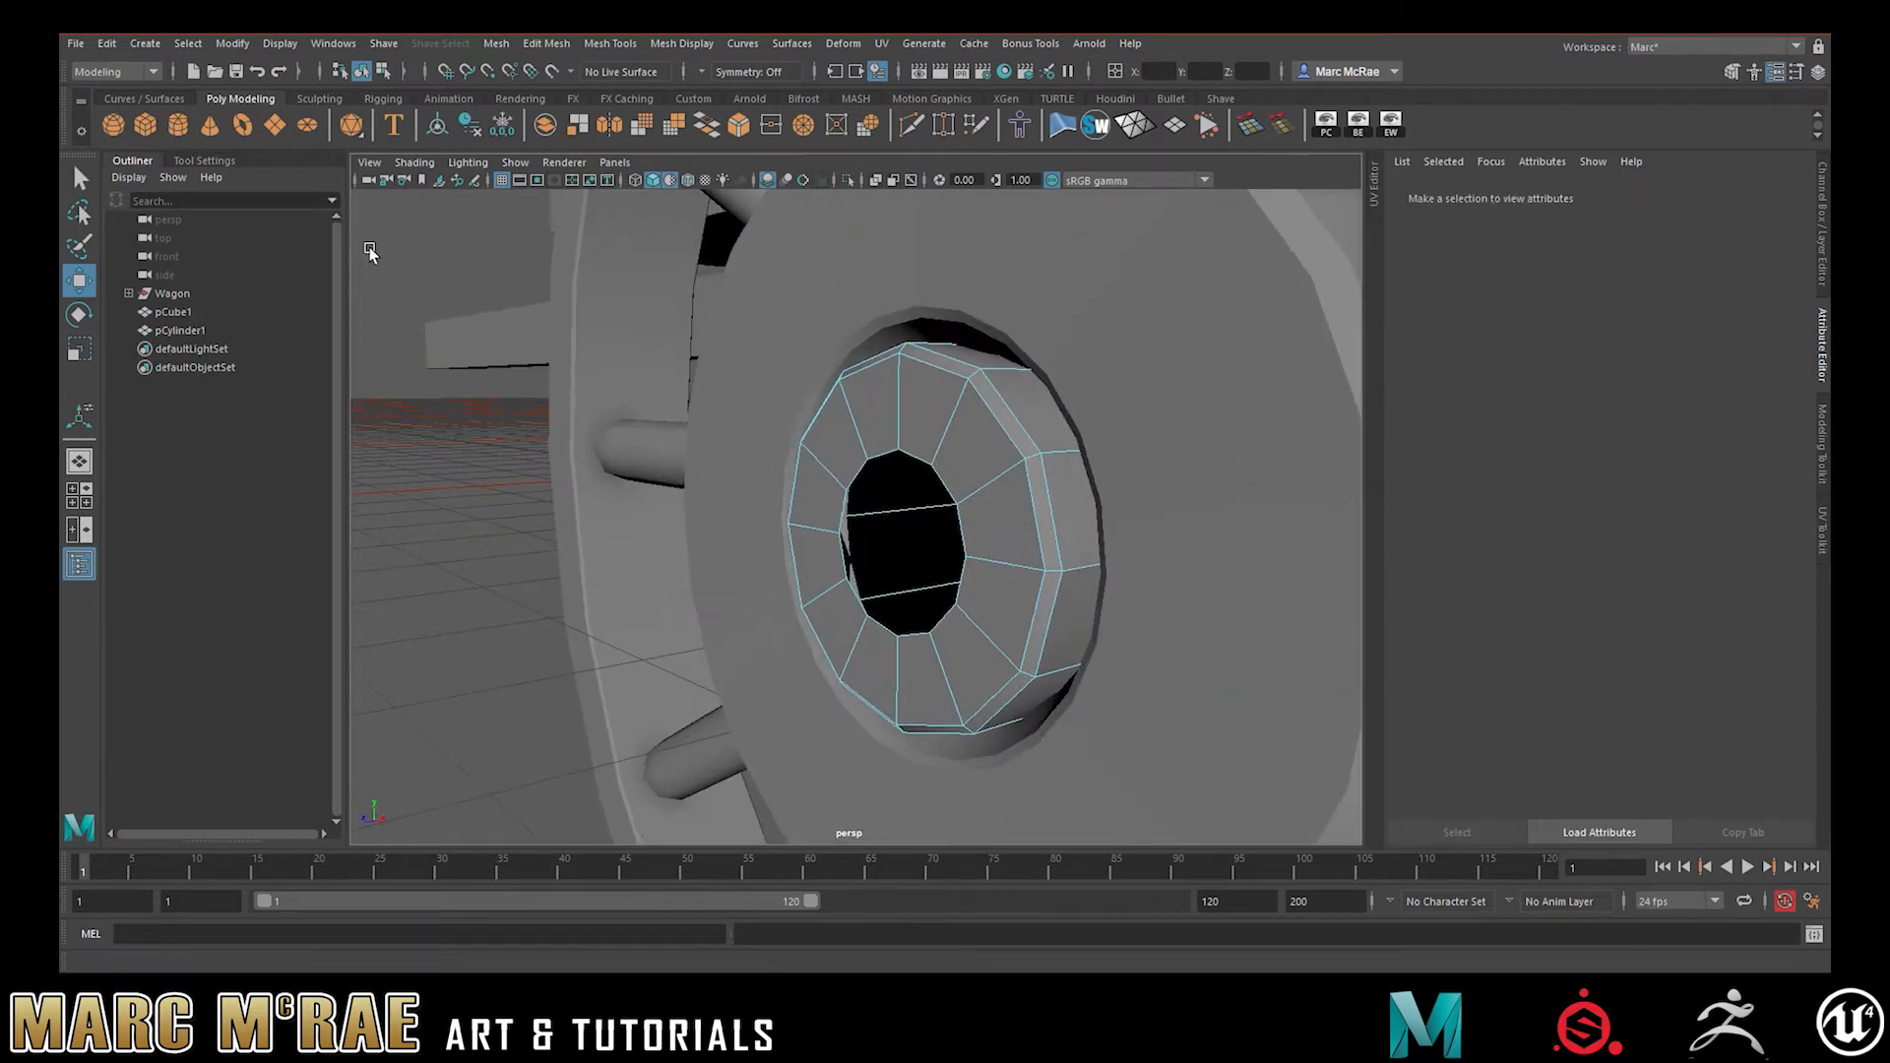
right_click_drag(552, 379, 269, 371, "alt")
left_click_drag(652, 467, 697, 448, "alt")
right_click_drag(1292, 553, 981, 518, "alt")
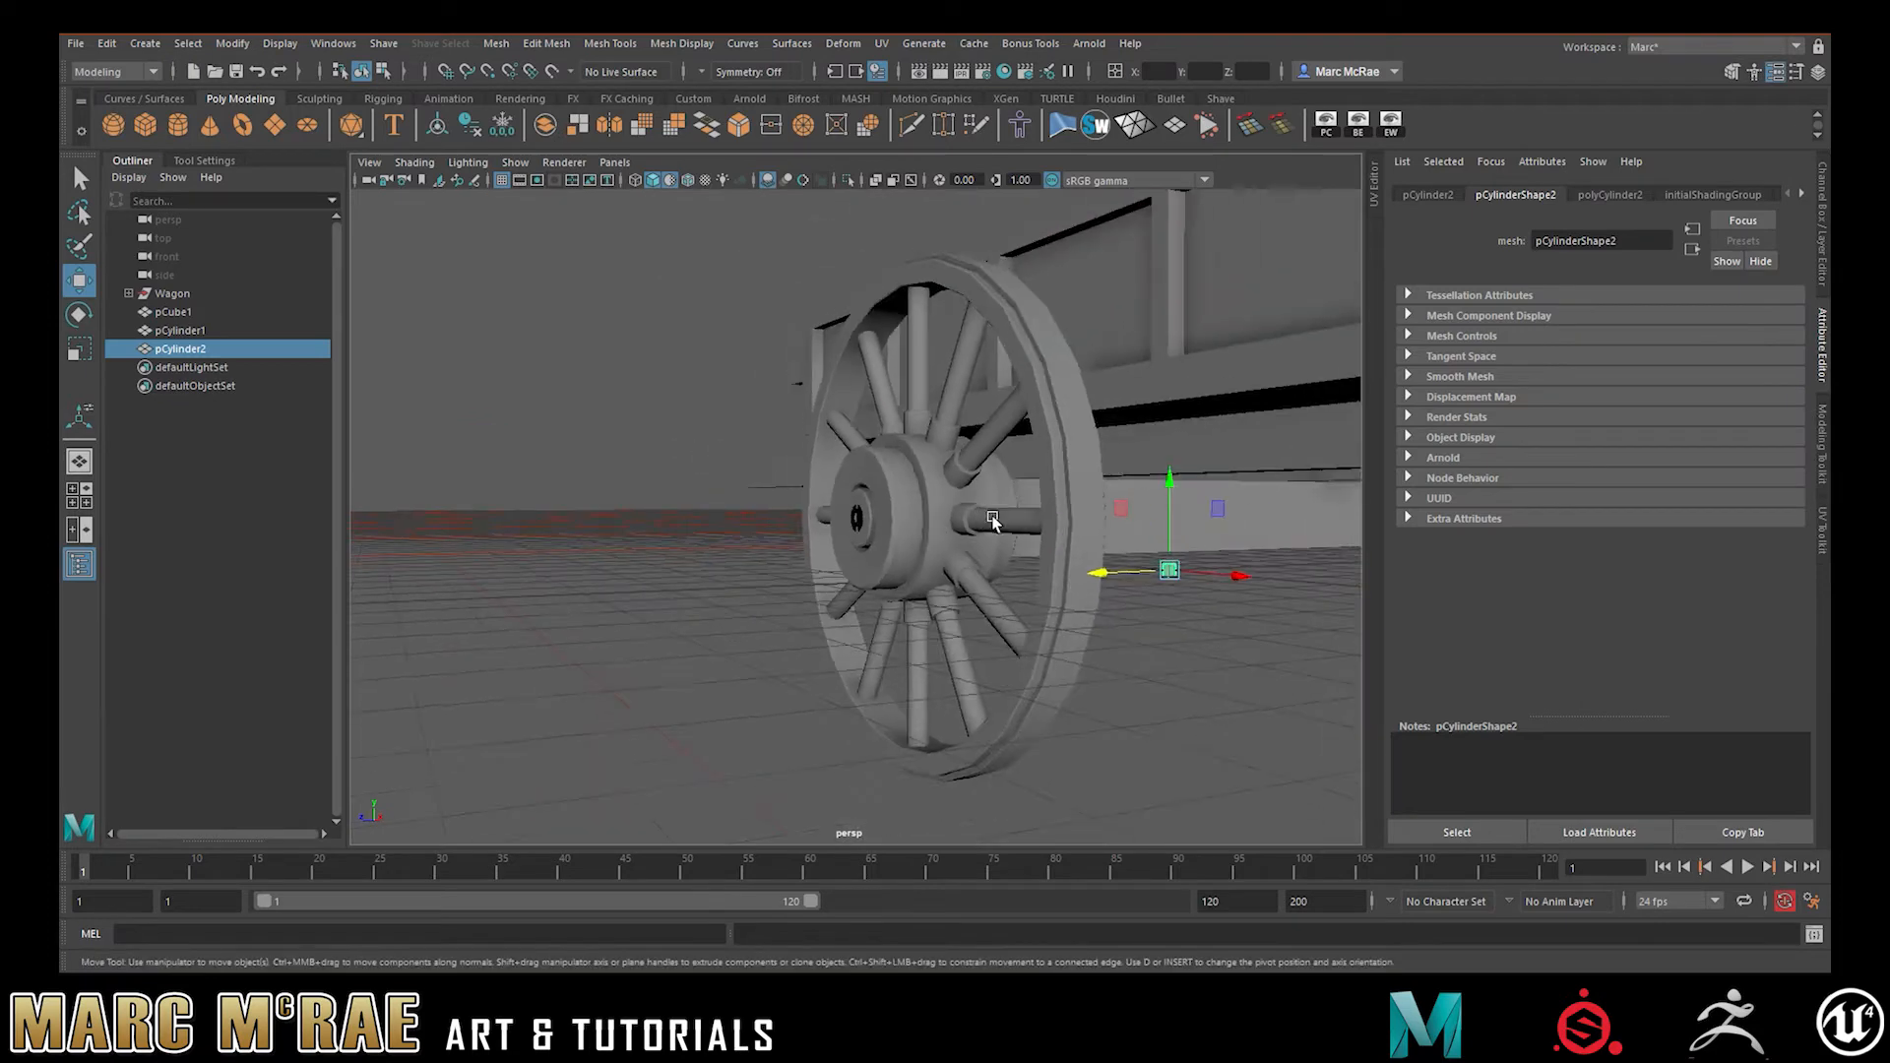
left_click_drag(1129, 574, 1083, 601)
right_click_drag(958, 596, 1394, 545, "alt")
left_click_drag(891, 602, 874, 462)
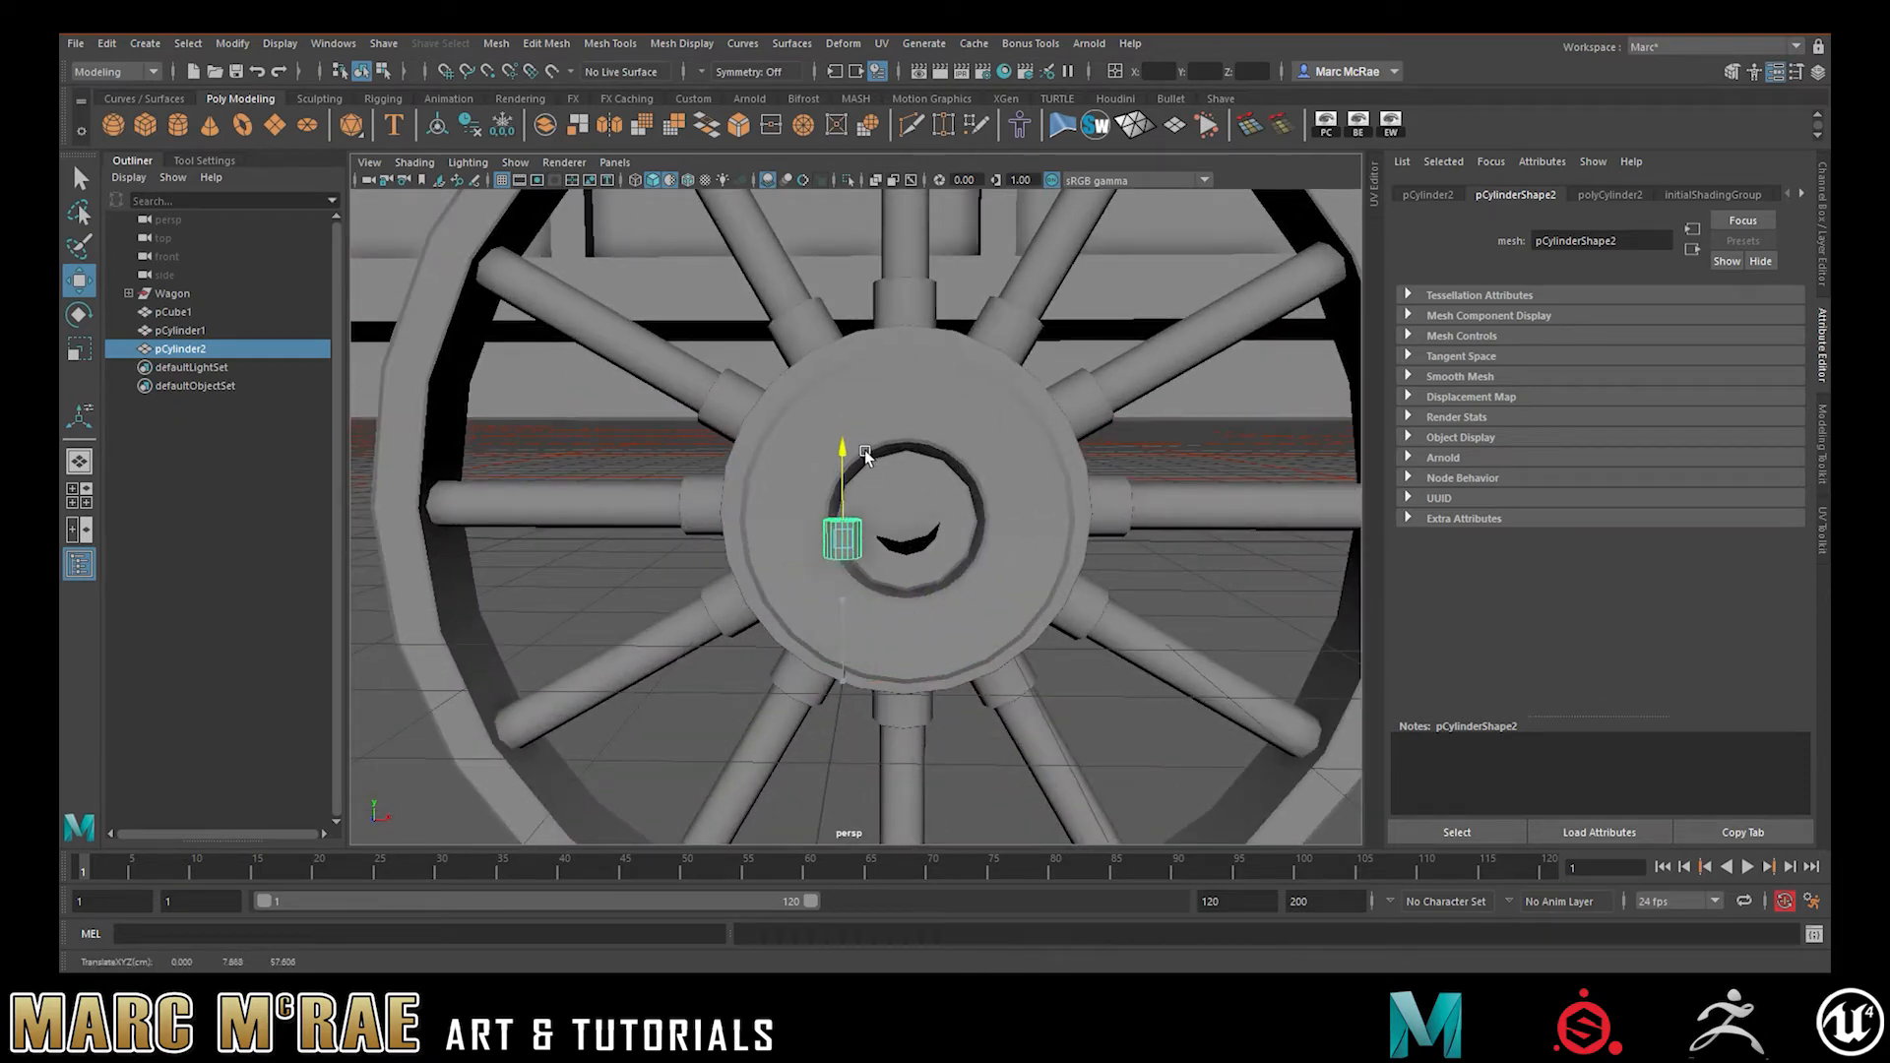
left_click(875, 465)
left_click(843, 532)
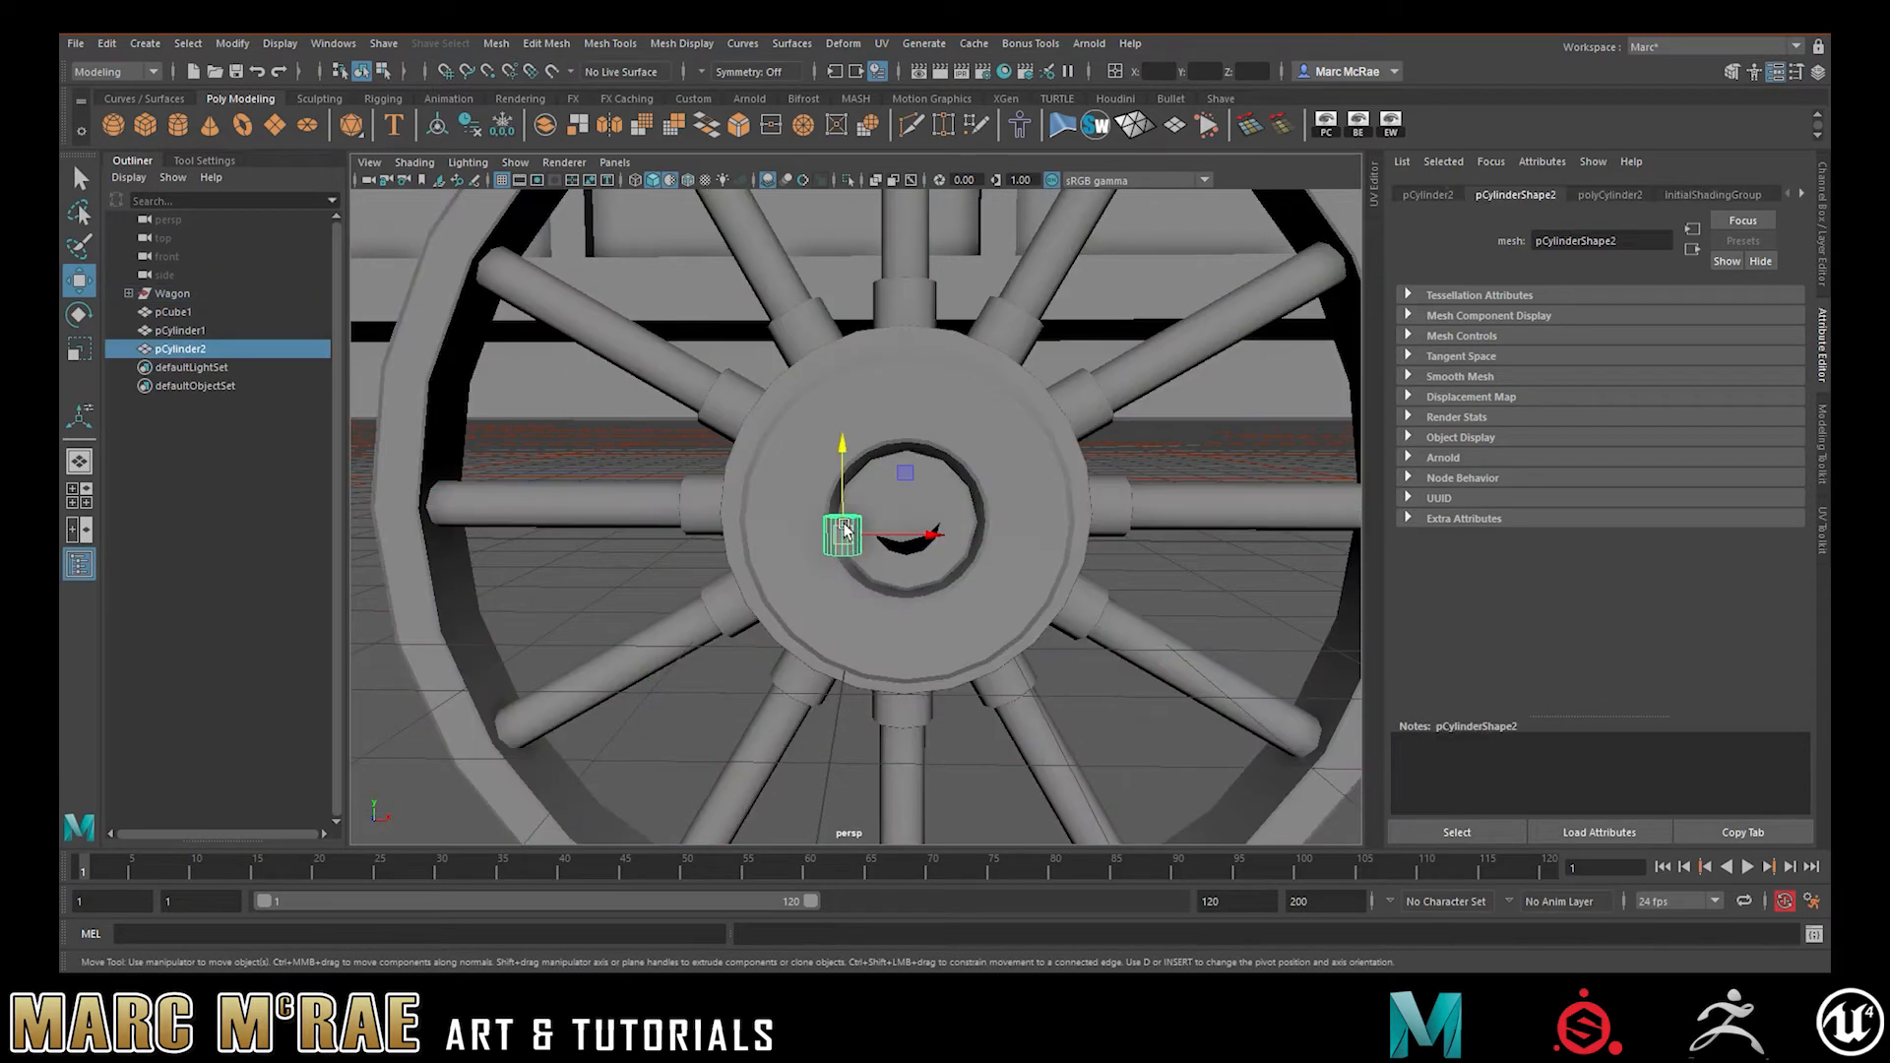
- Rotate the new cylinder 90 degrees about X and set its axis subdivisions to 8
key("e")
left_click_drag(841, 484, 825, 597)
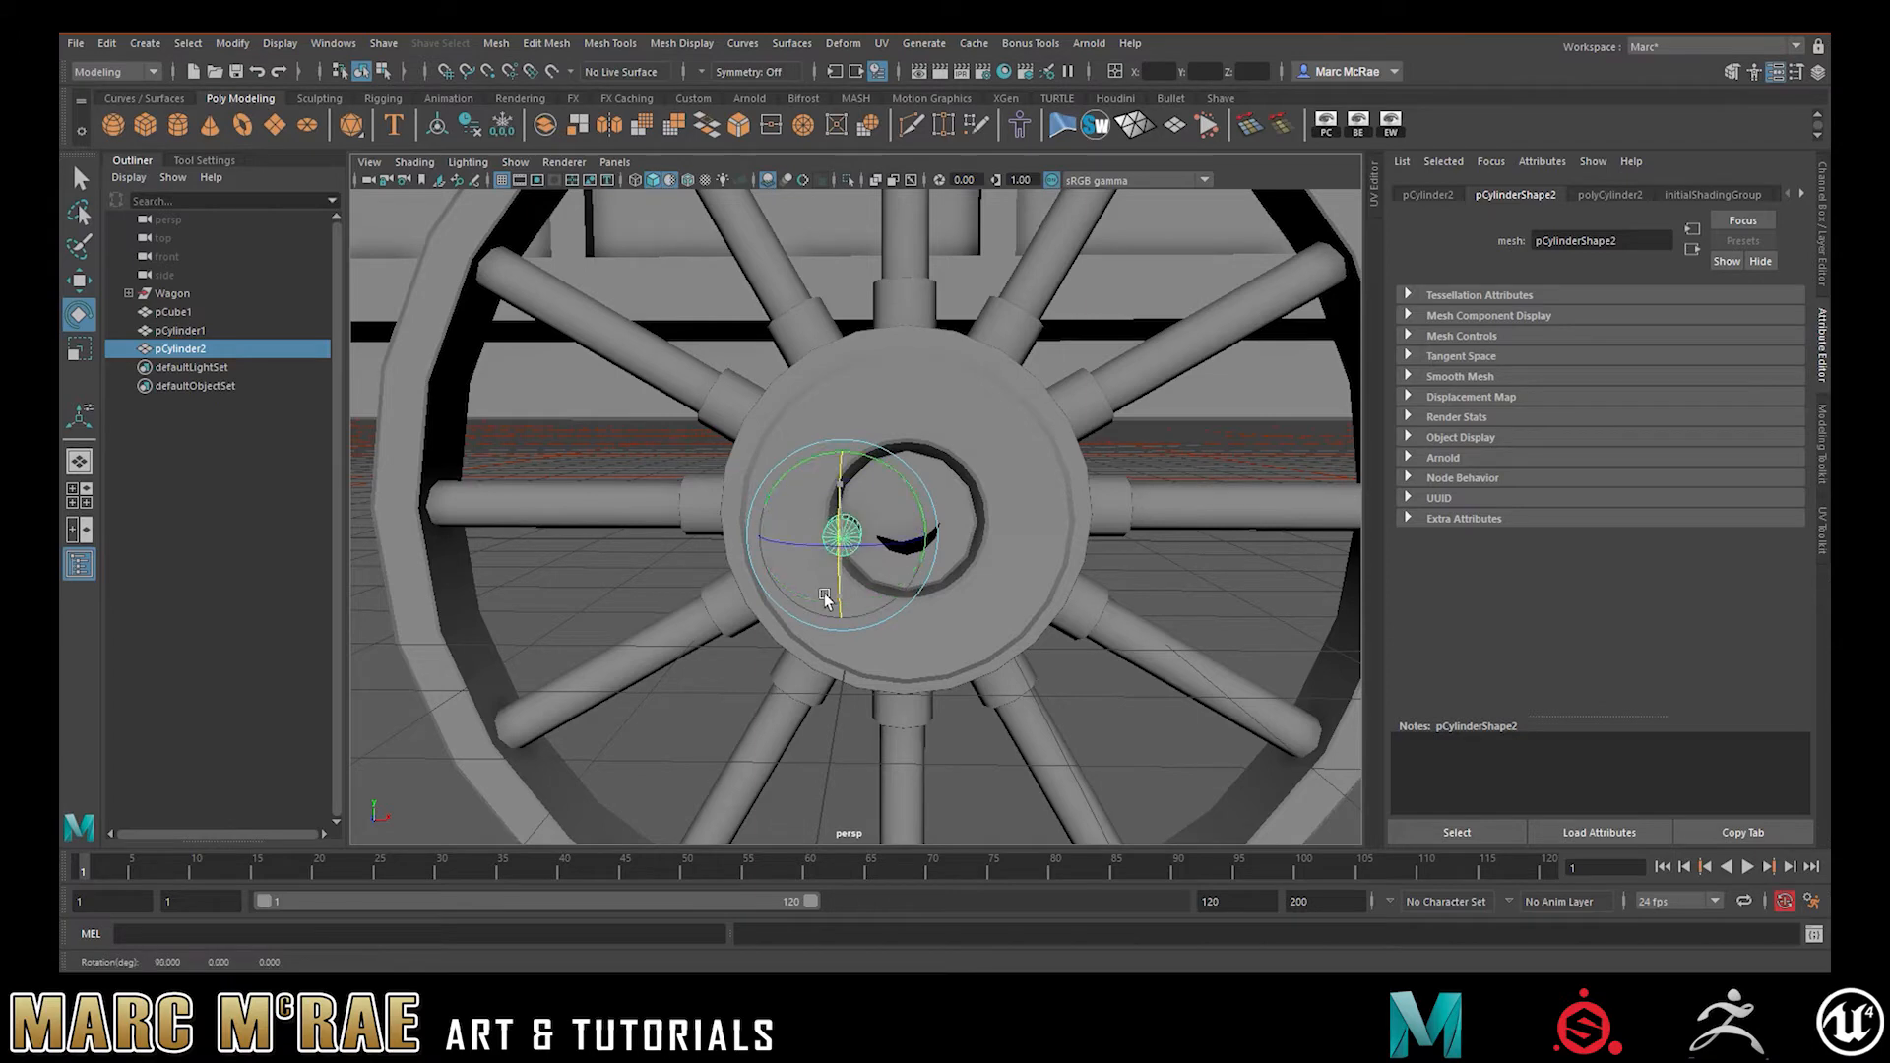
scroll(1097, 523, "up", 5)
left_click_drag(1105, 481, 1038, 482, "alt")
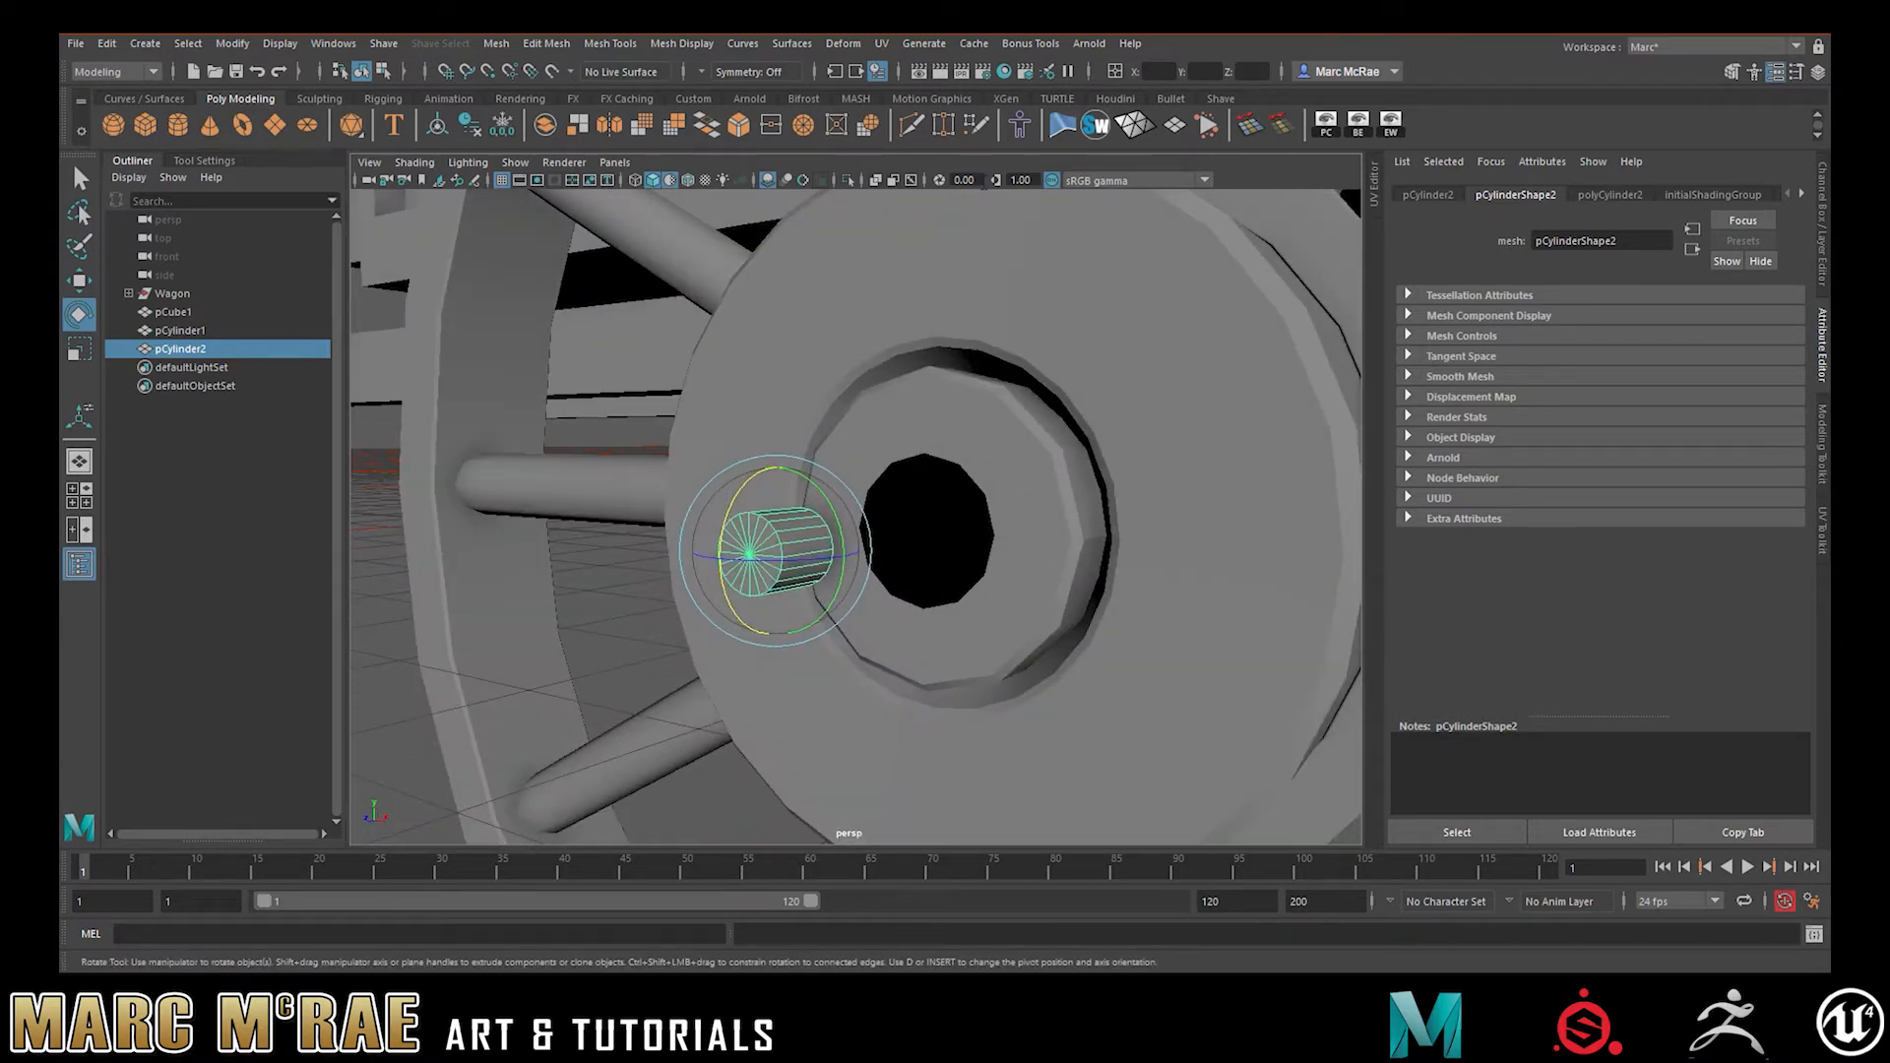
left_click(1605, 196)
double_click(1566, 359)
type("8")
key("Return")
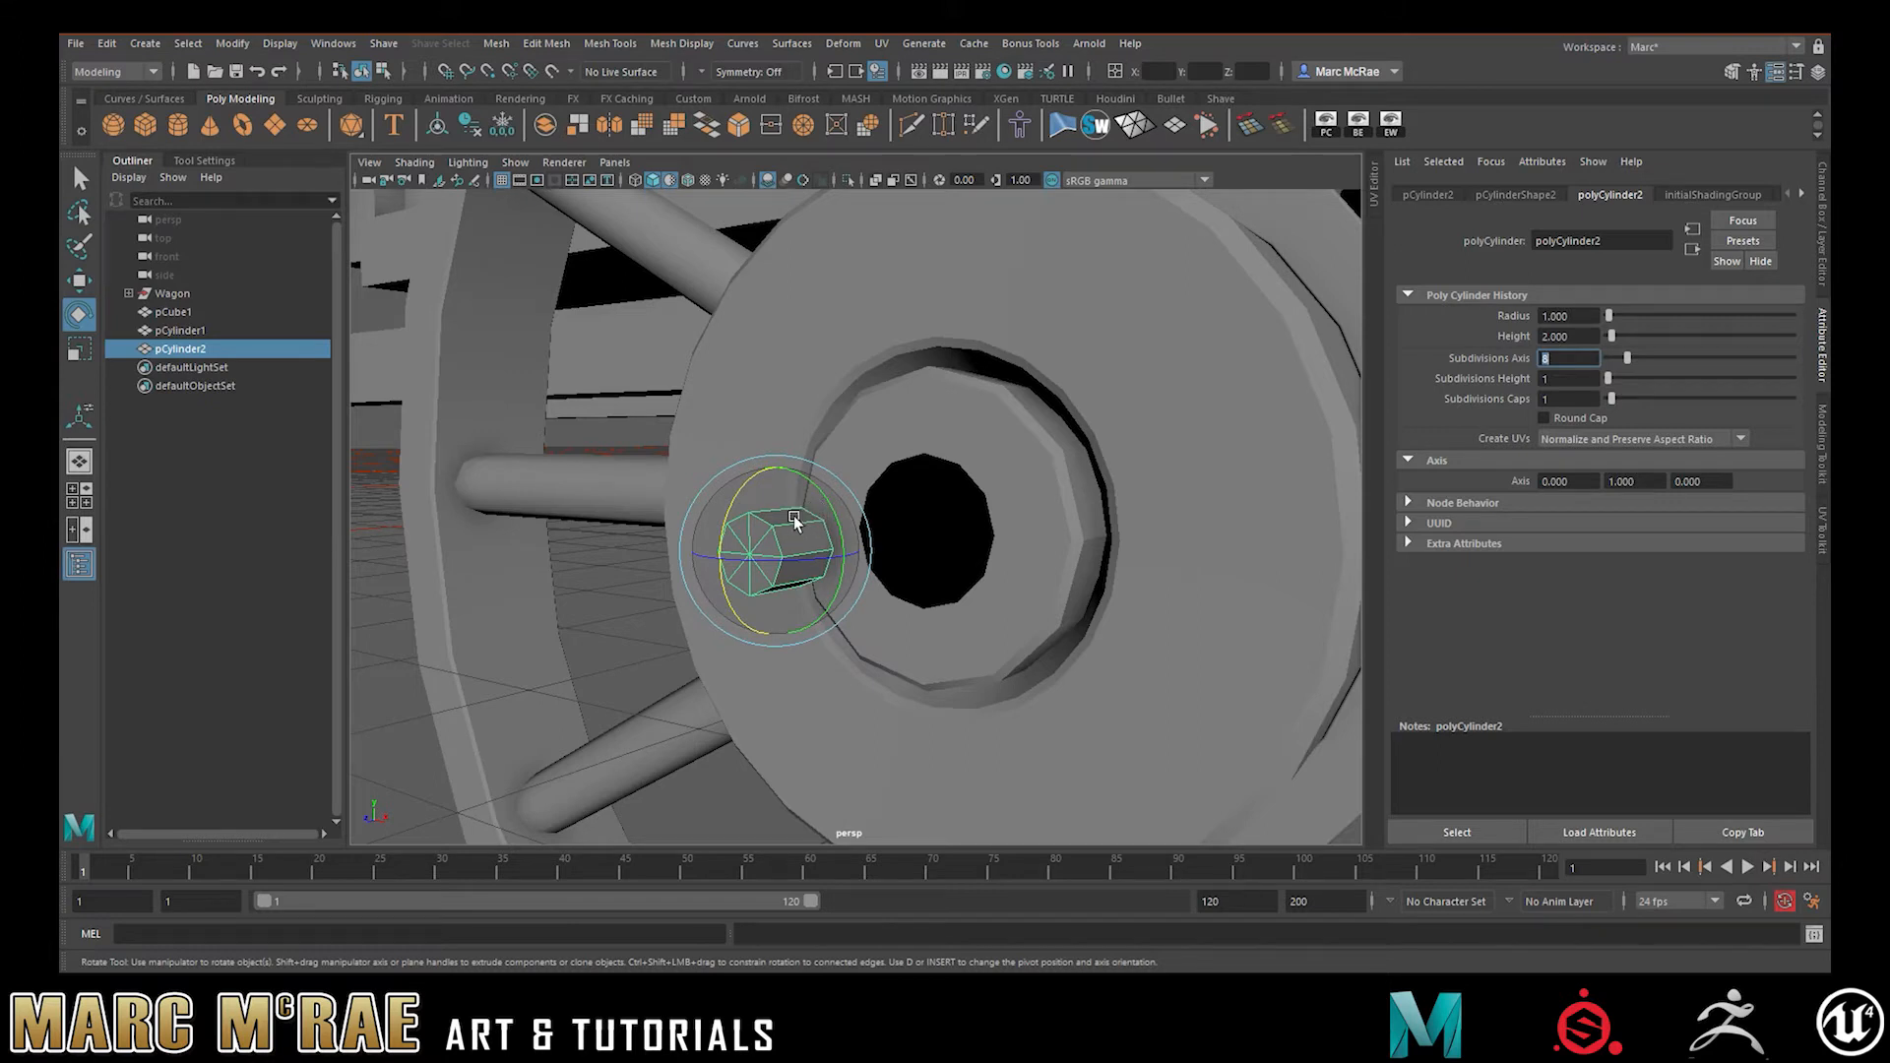
- Scale the eight-sided cylinder into a wide, flat disc and move it outward, clear of the wheel hub
key("r")
left_click_drag(776, 551, 903, 527)
left_click_drag(720, 559, 544, 622)
key("w")
left_click_drag(798, 579, 721, 554, "alt")
- Delete the back cap faces of the octagonal disc, keeping its front and side faces
right_click_drag(637, 505, 638, 557)
left_click_drag(473, 424, 716, 699)
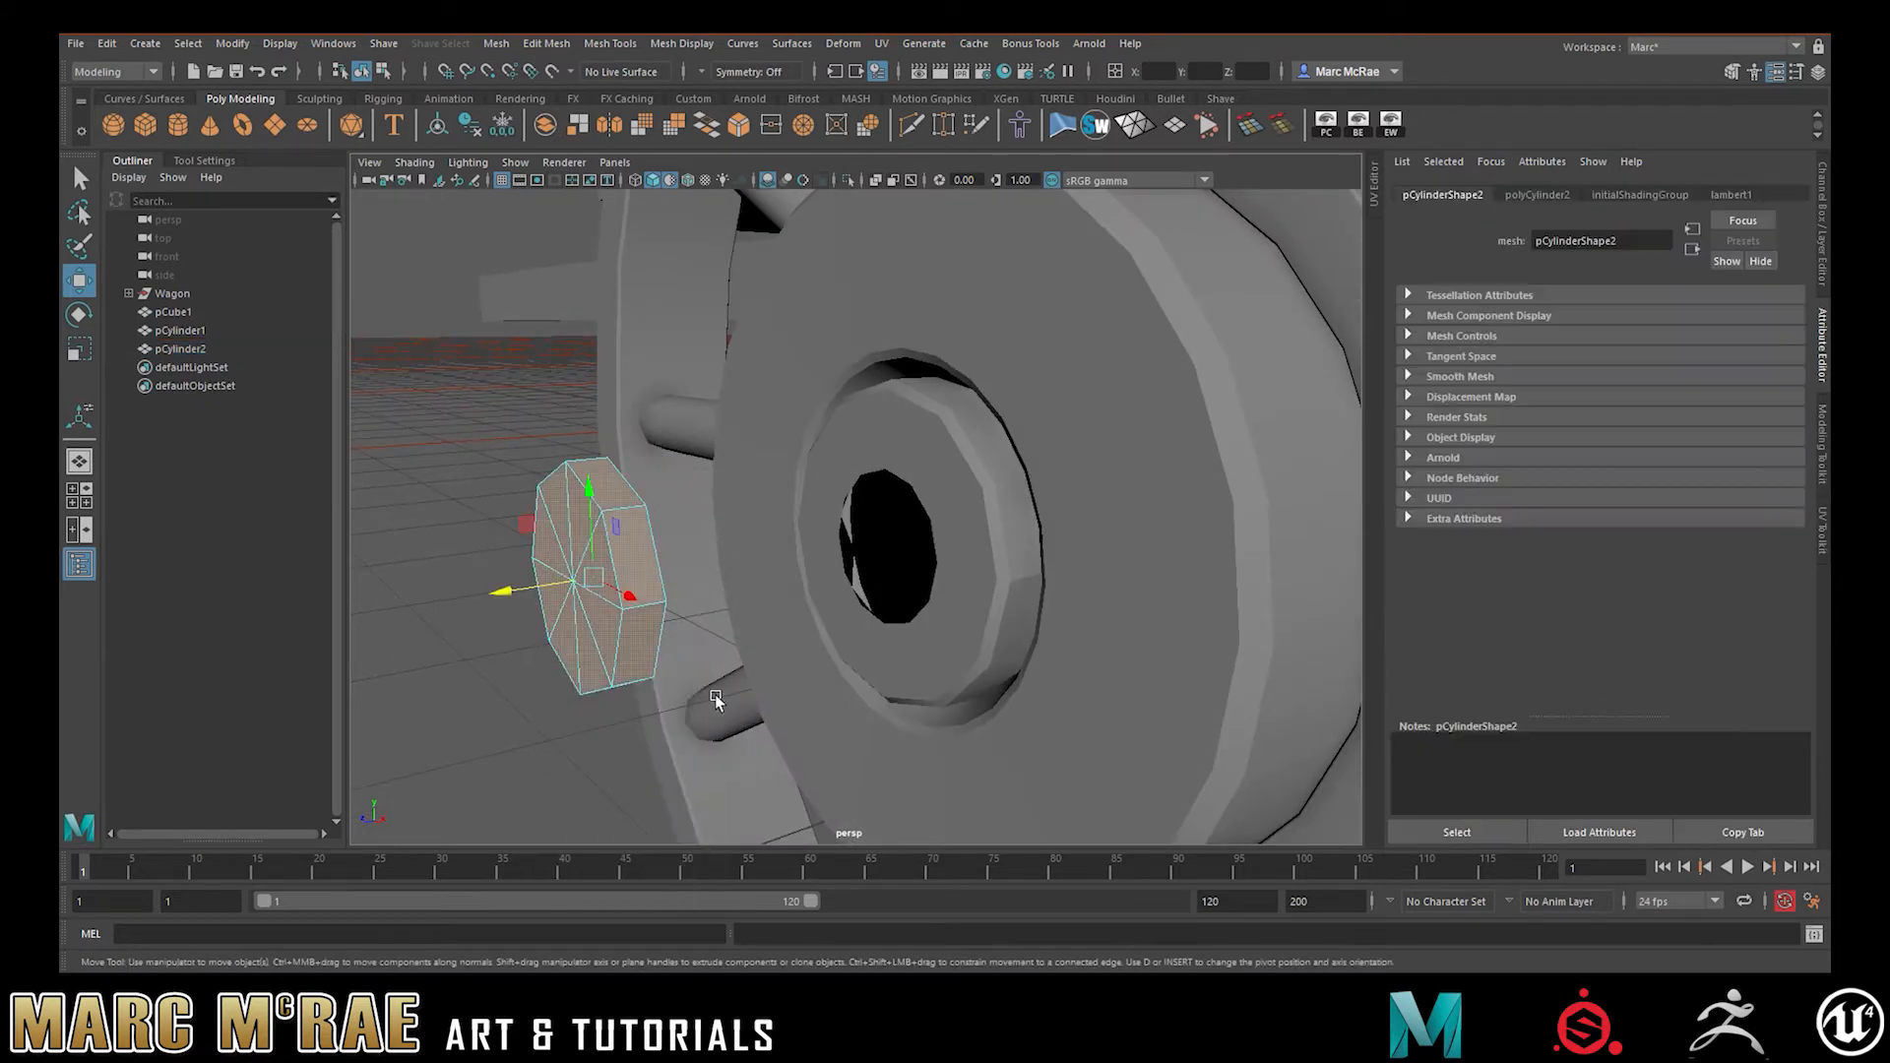
left_click(629, 545, "ctrl")
double_click(640, 640, "ctrl")
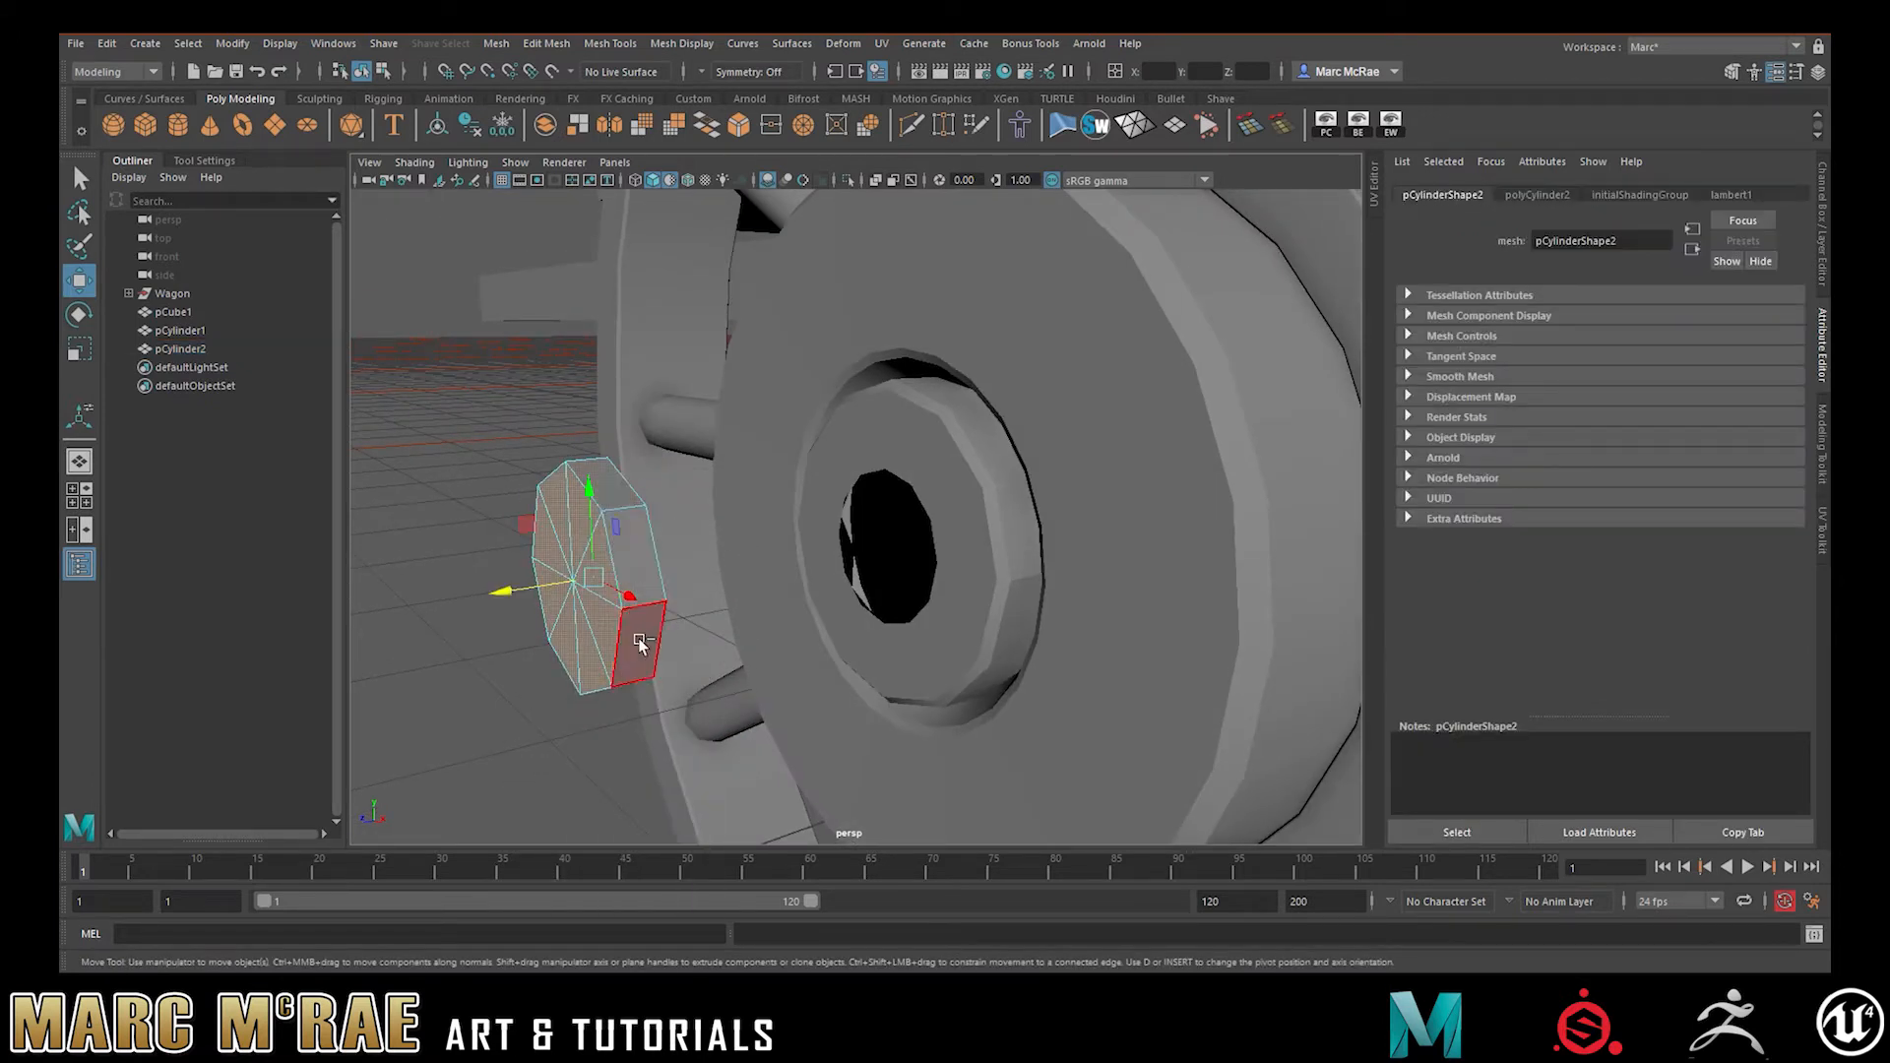
left_click_drag(729, 595, 651, 581, "alt")
left_click_drag(467, 356, 576, 717, "ctrl")
key("Delete")
left_click_drag(576, 598, 659, 602, "alt")
right_click_drag(659, 601, 756, 478)
- Center the octagonal disc on the wheel hub in the front view, moving it vertically and snapping it horizontally to the hub's center
left_click_drag(688, 574, 918, 613, "alt")
key("space")
key("space")
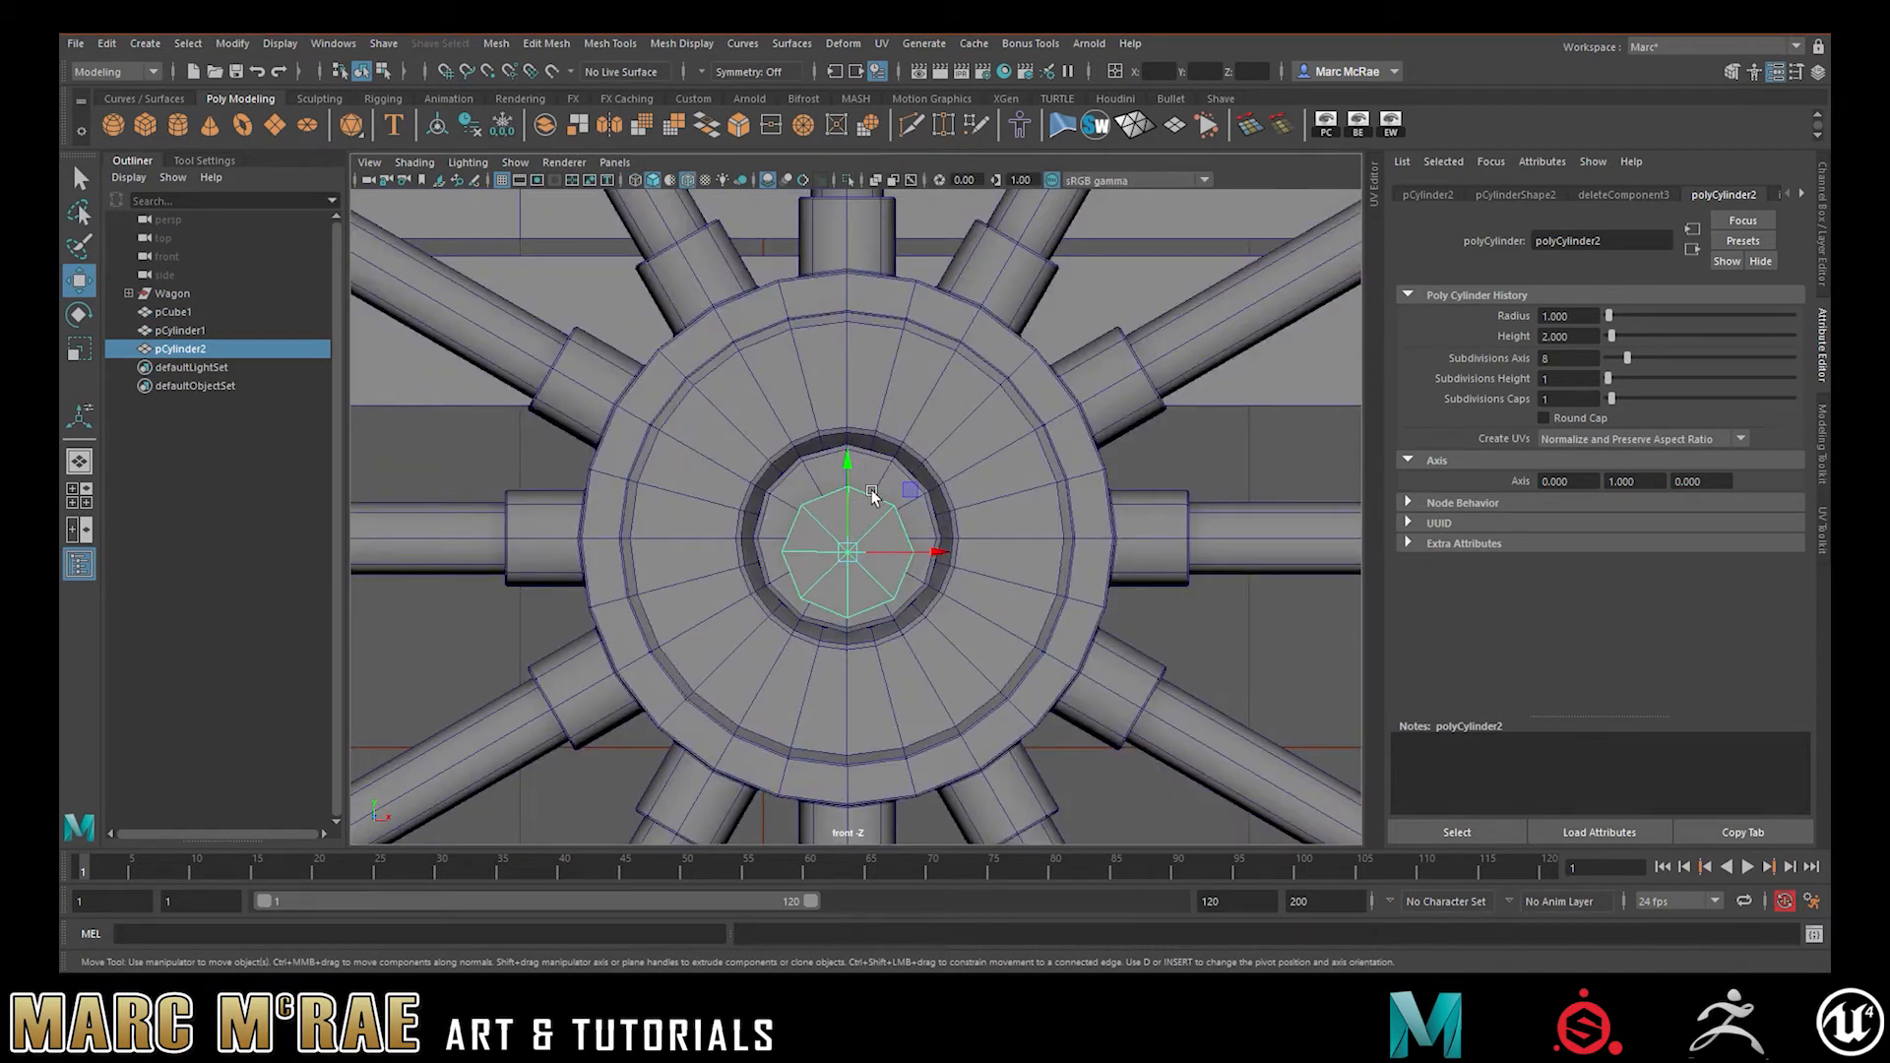
left_click_drag(847, 463, 843, 532)
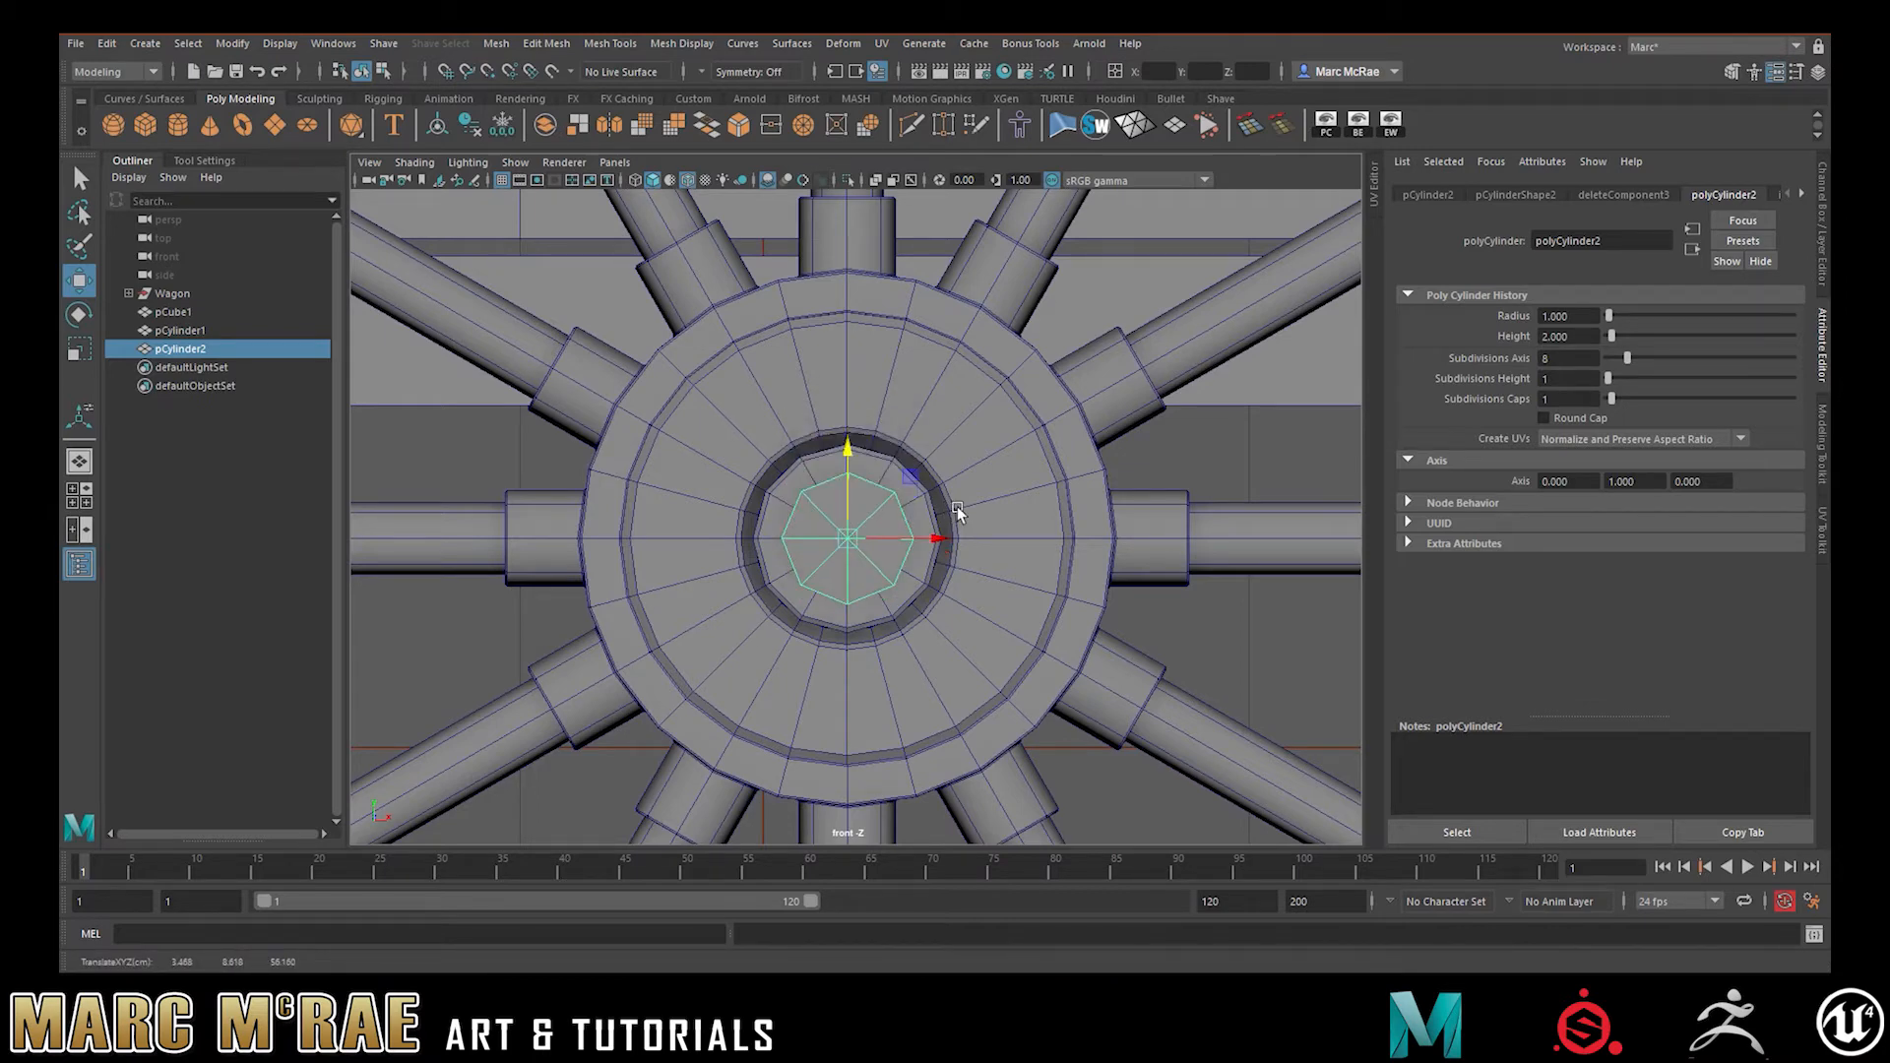
key("v")
left_click_drag(825, 543, 854, 539)
left_click(886, 536)
key("v")
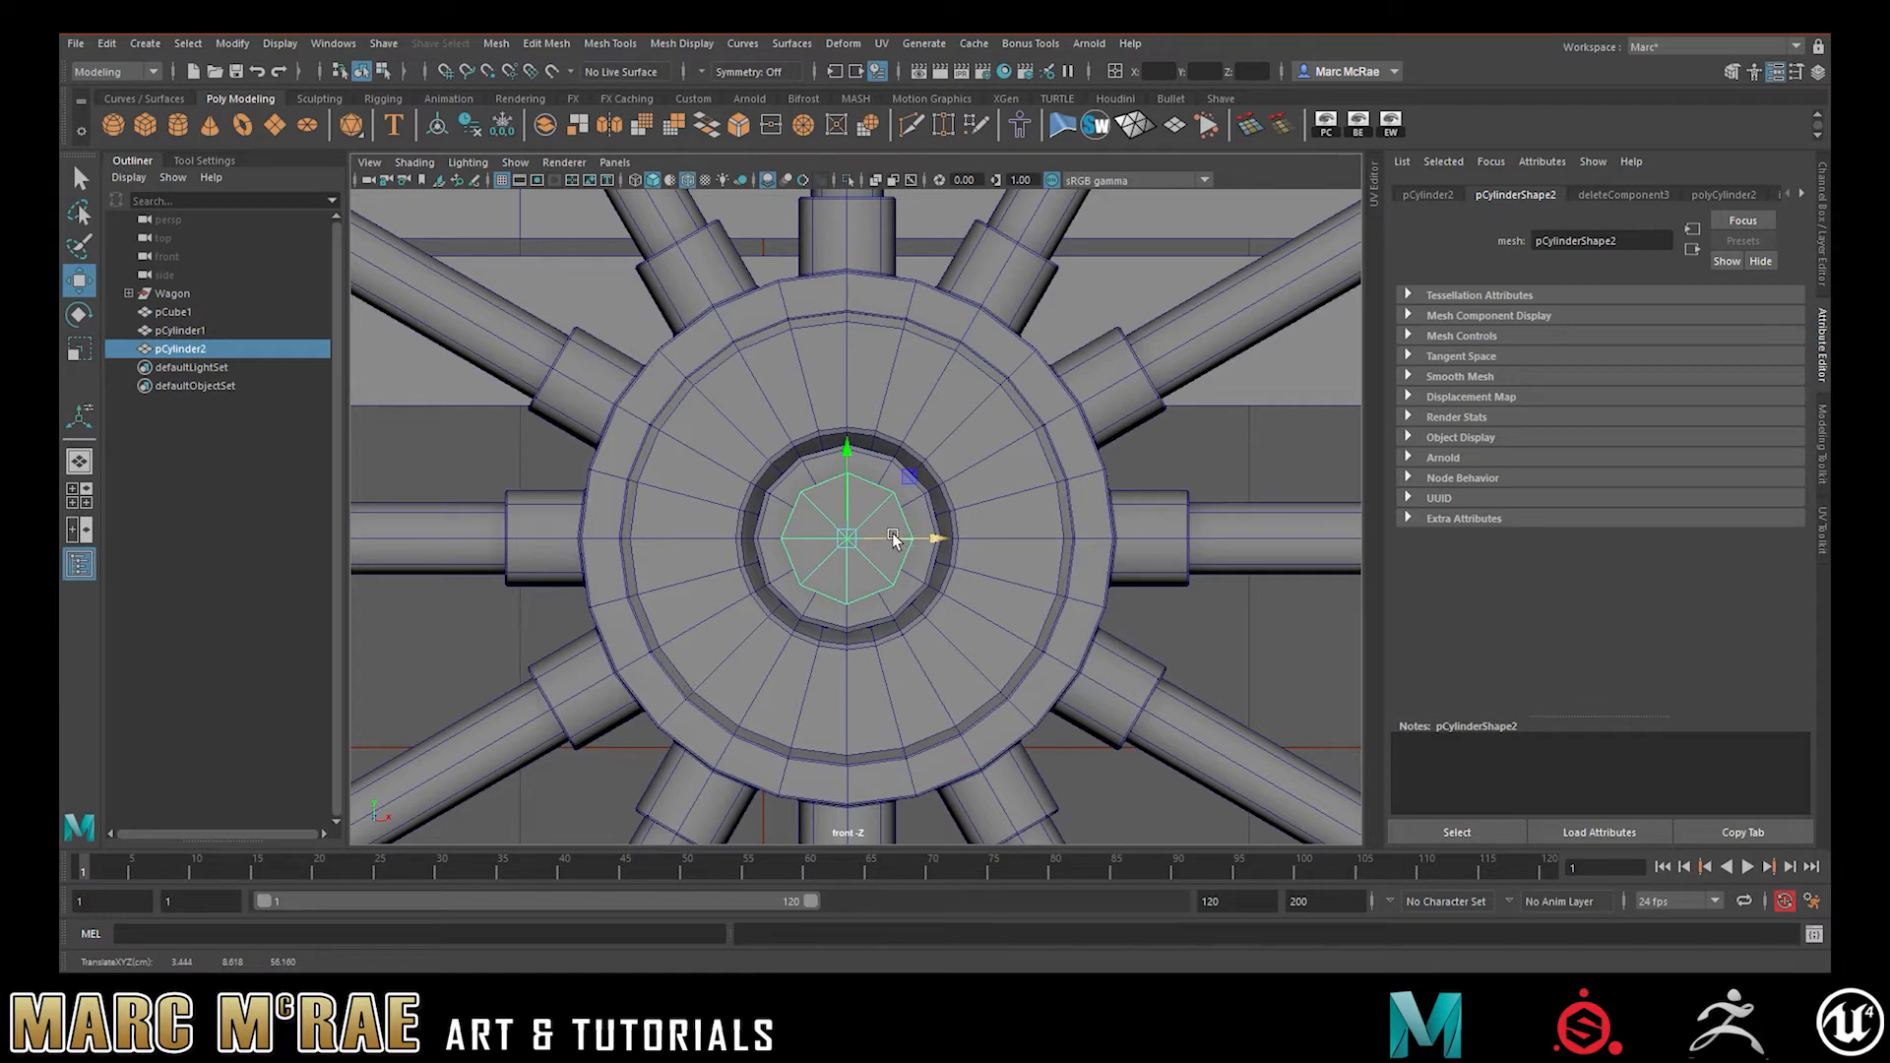
- Scale the octagonal disc to fit inside the hub's inner ring
key("e")
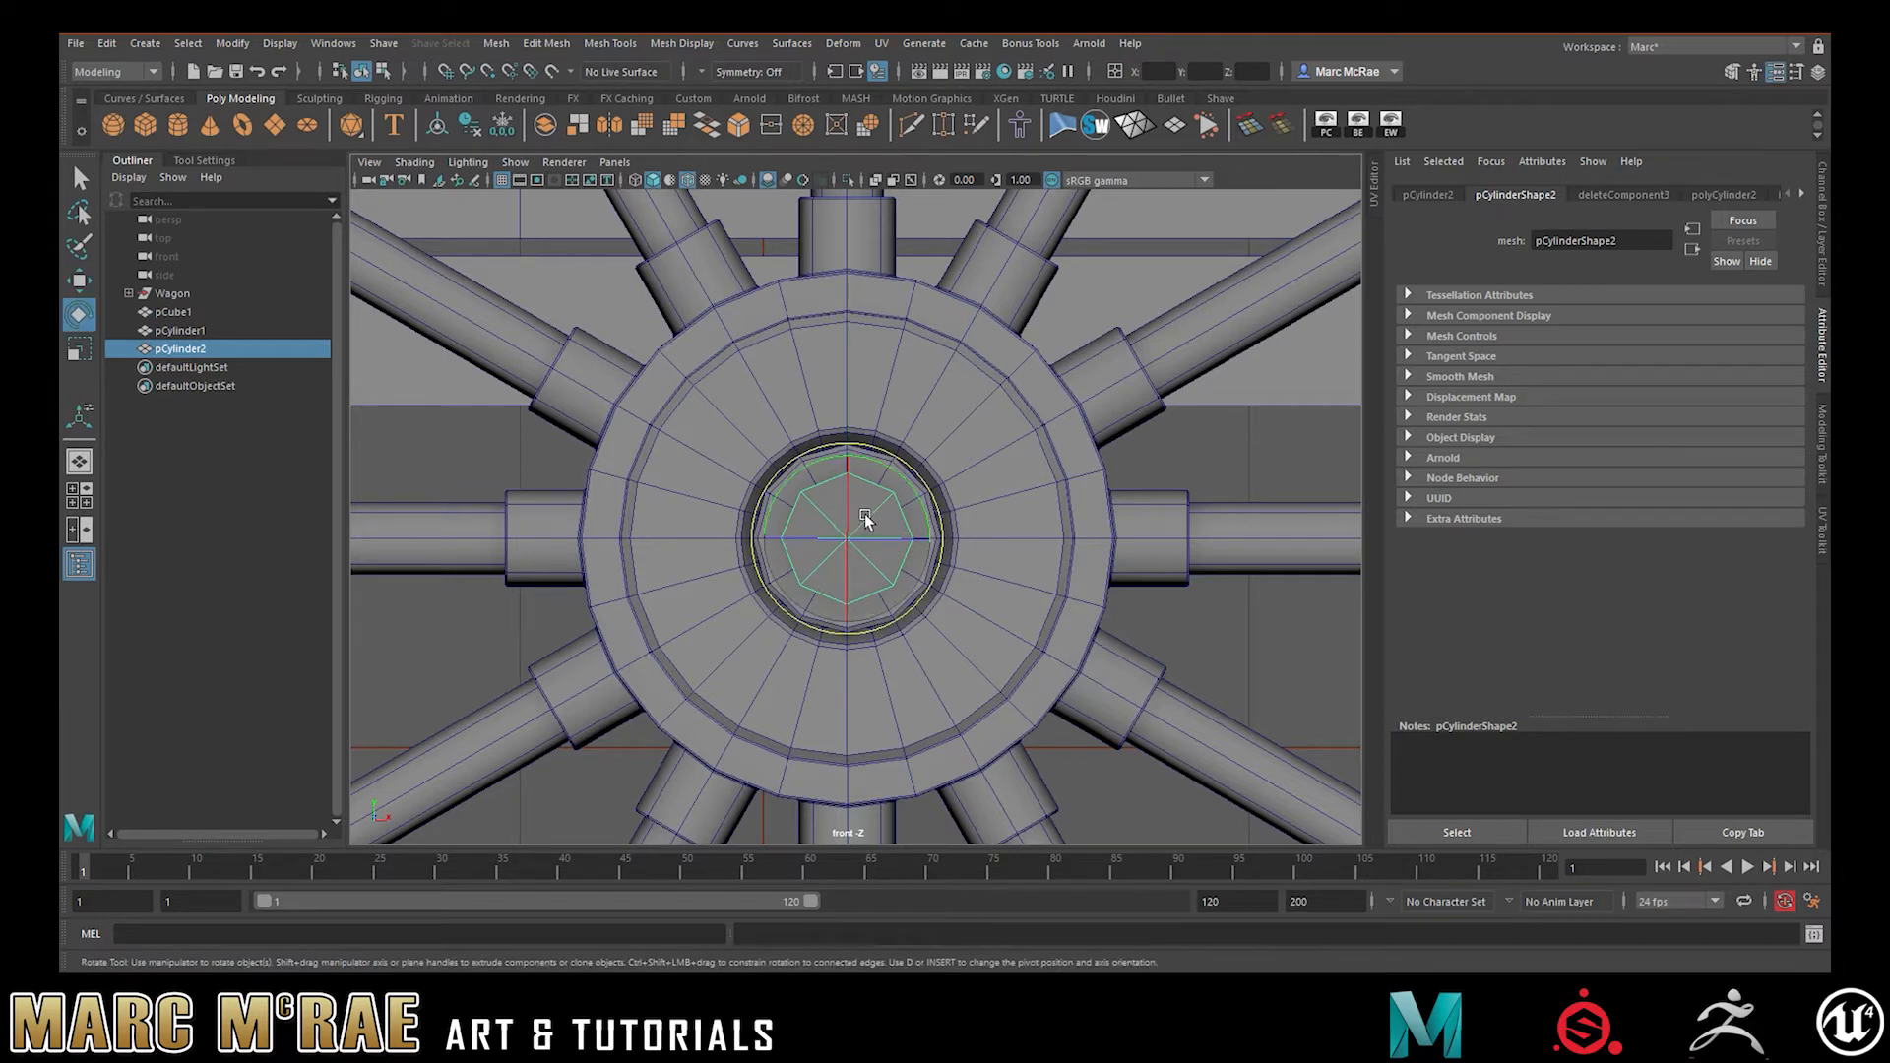
key("r")
left_click_drag(849, 538, 852, 540)
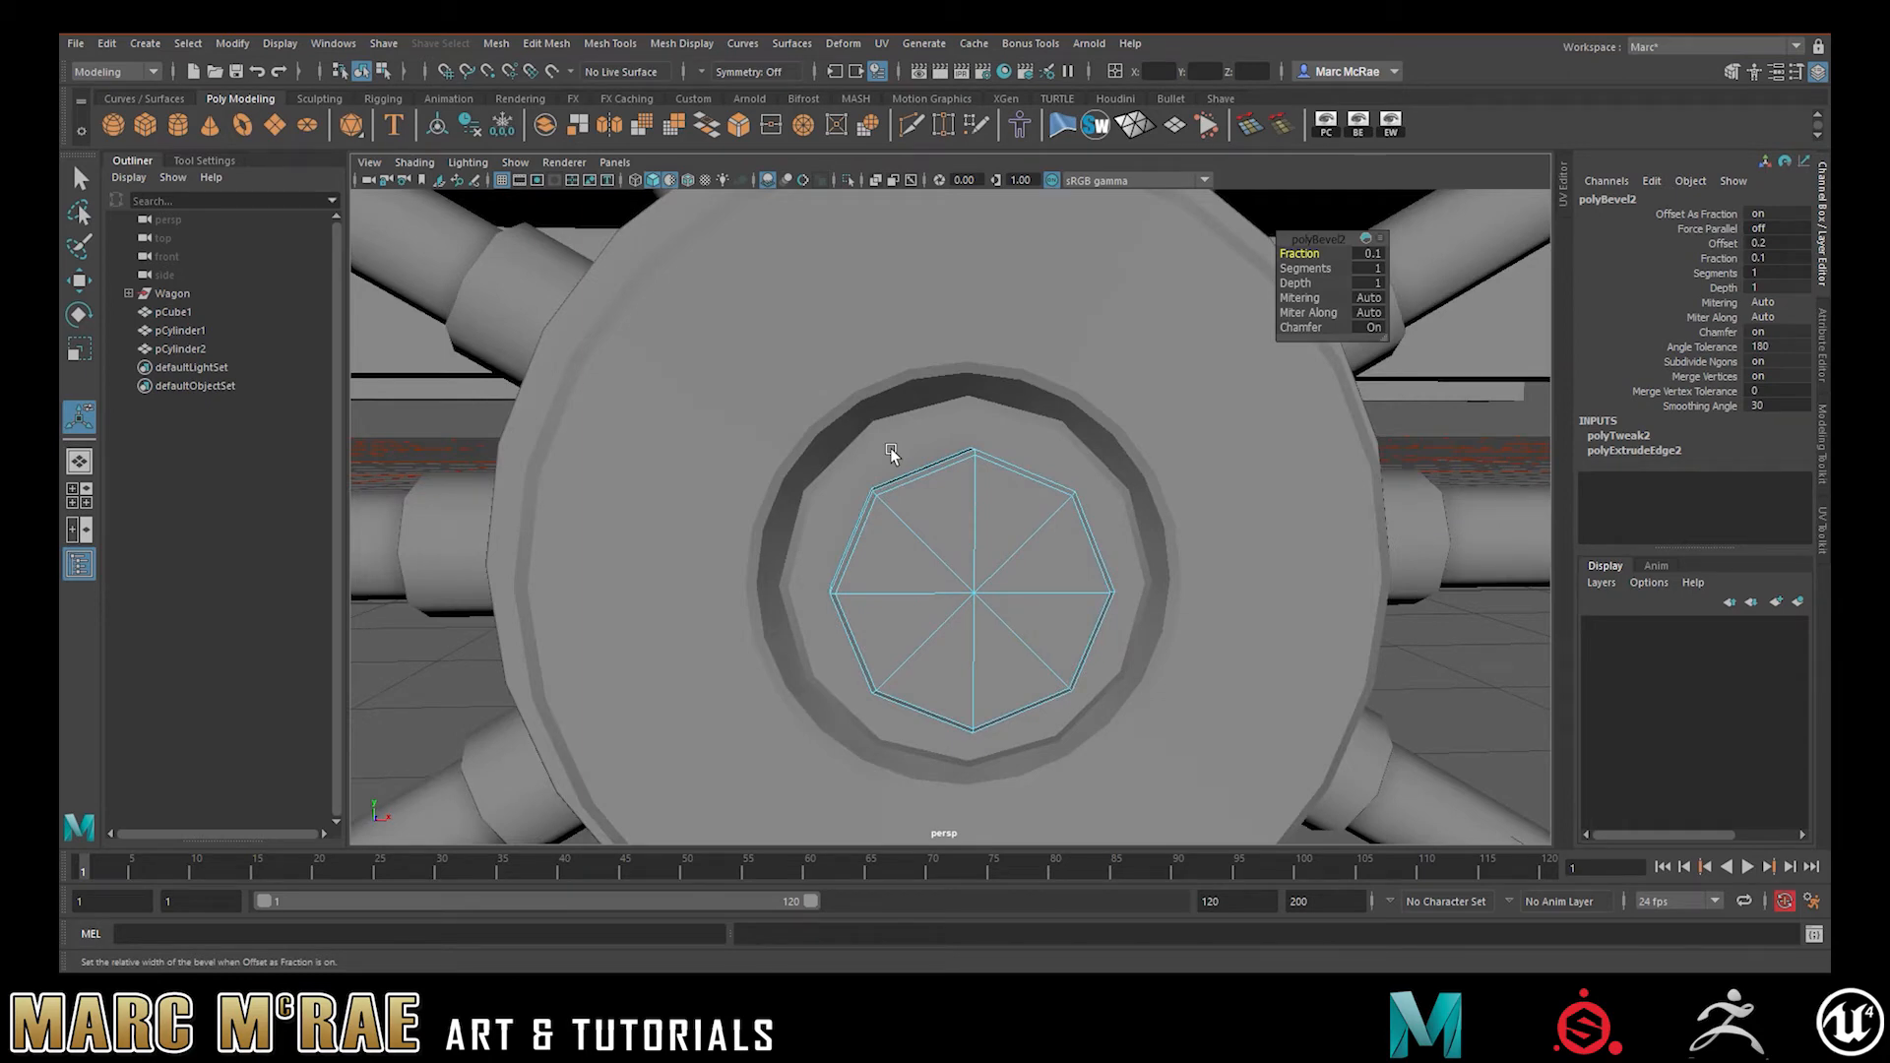
- Duplicate the beveled octagonal nut, scale the copy to 0.438 and place it in front of the original
left_click_drag(1019, 506, 989, 541, "alt")
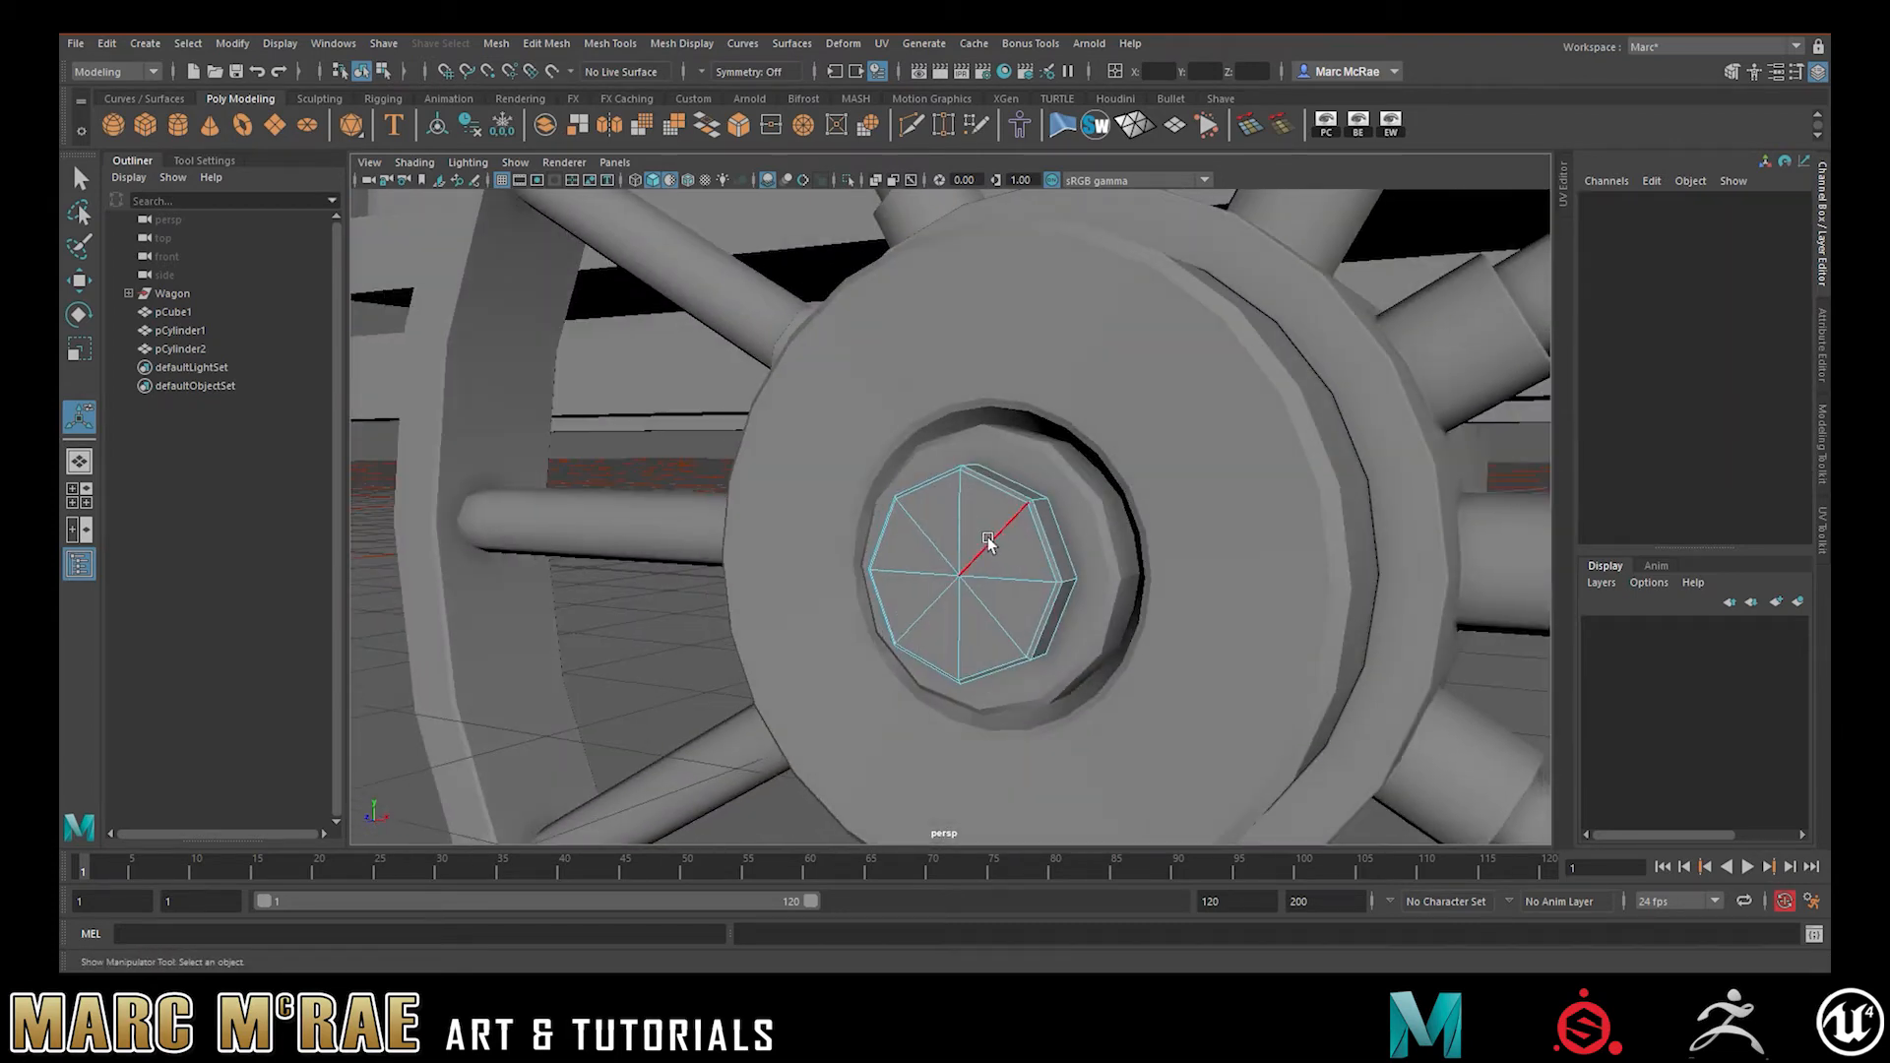
right_click_drag(989, 541, 1032, 494)
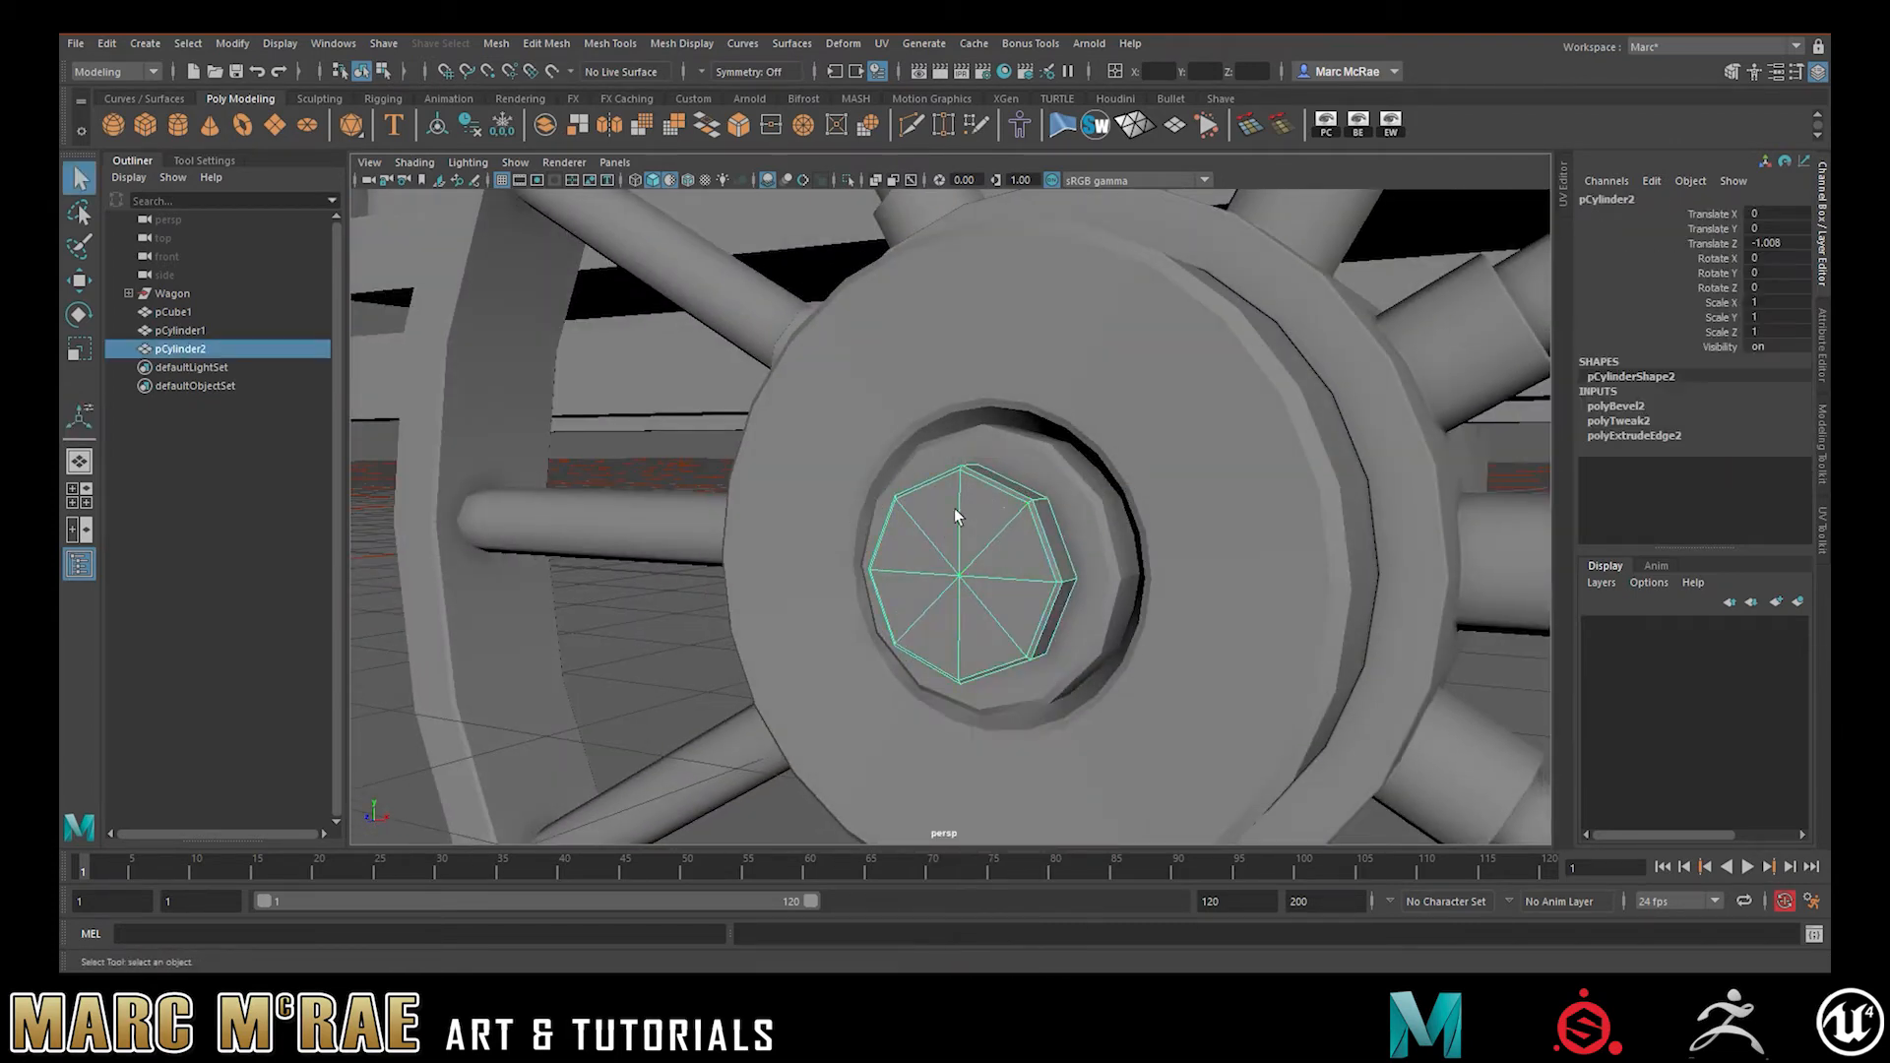
key("ctrl+d")
key("w")
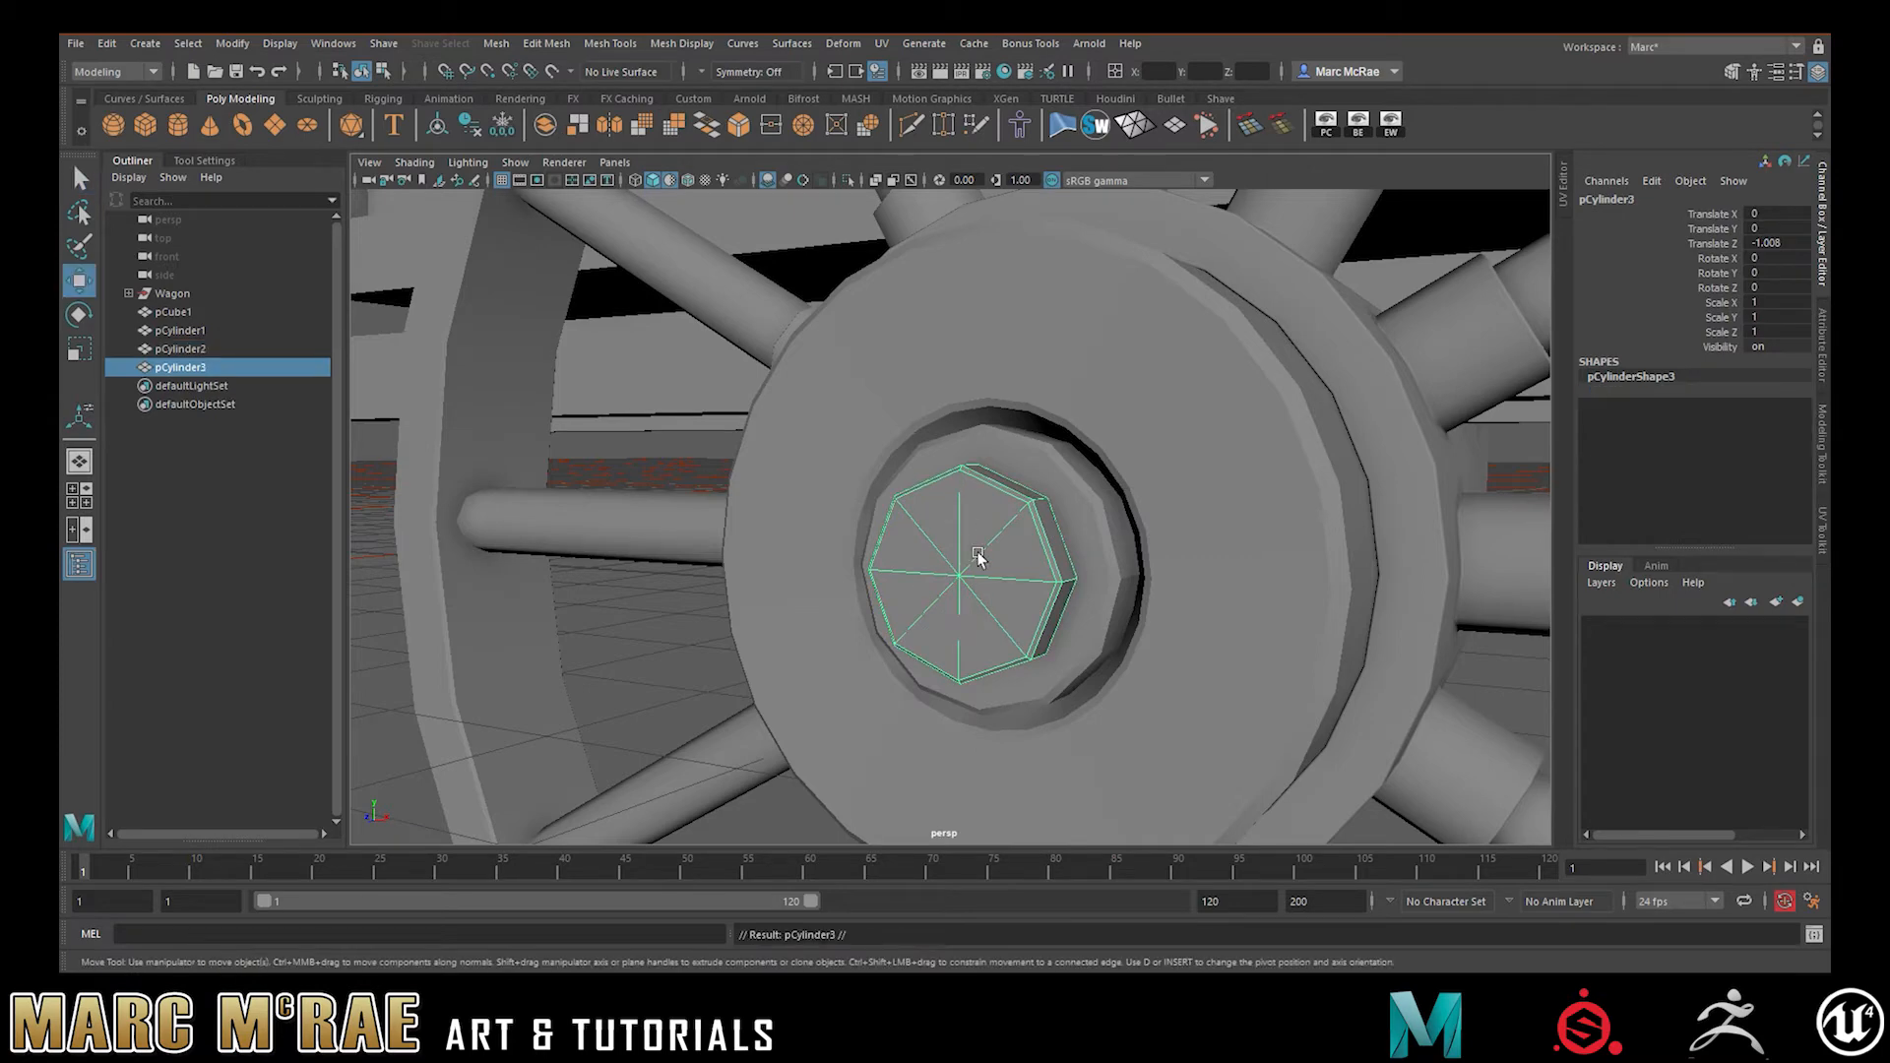
left_click_drag(943, 583, 1047, 591)
key("r")
key("w")
- Adjust both octagonal pieces along the shaft, setting the larger nut's Translate Z to -1.024 and the smaller copy's to -0.253
left_click(1008, 583)
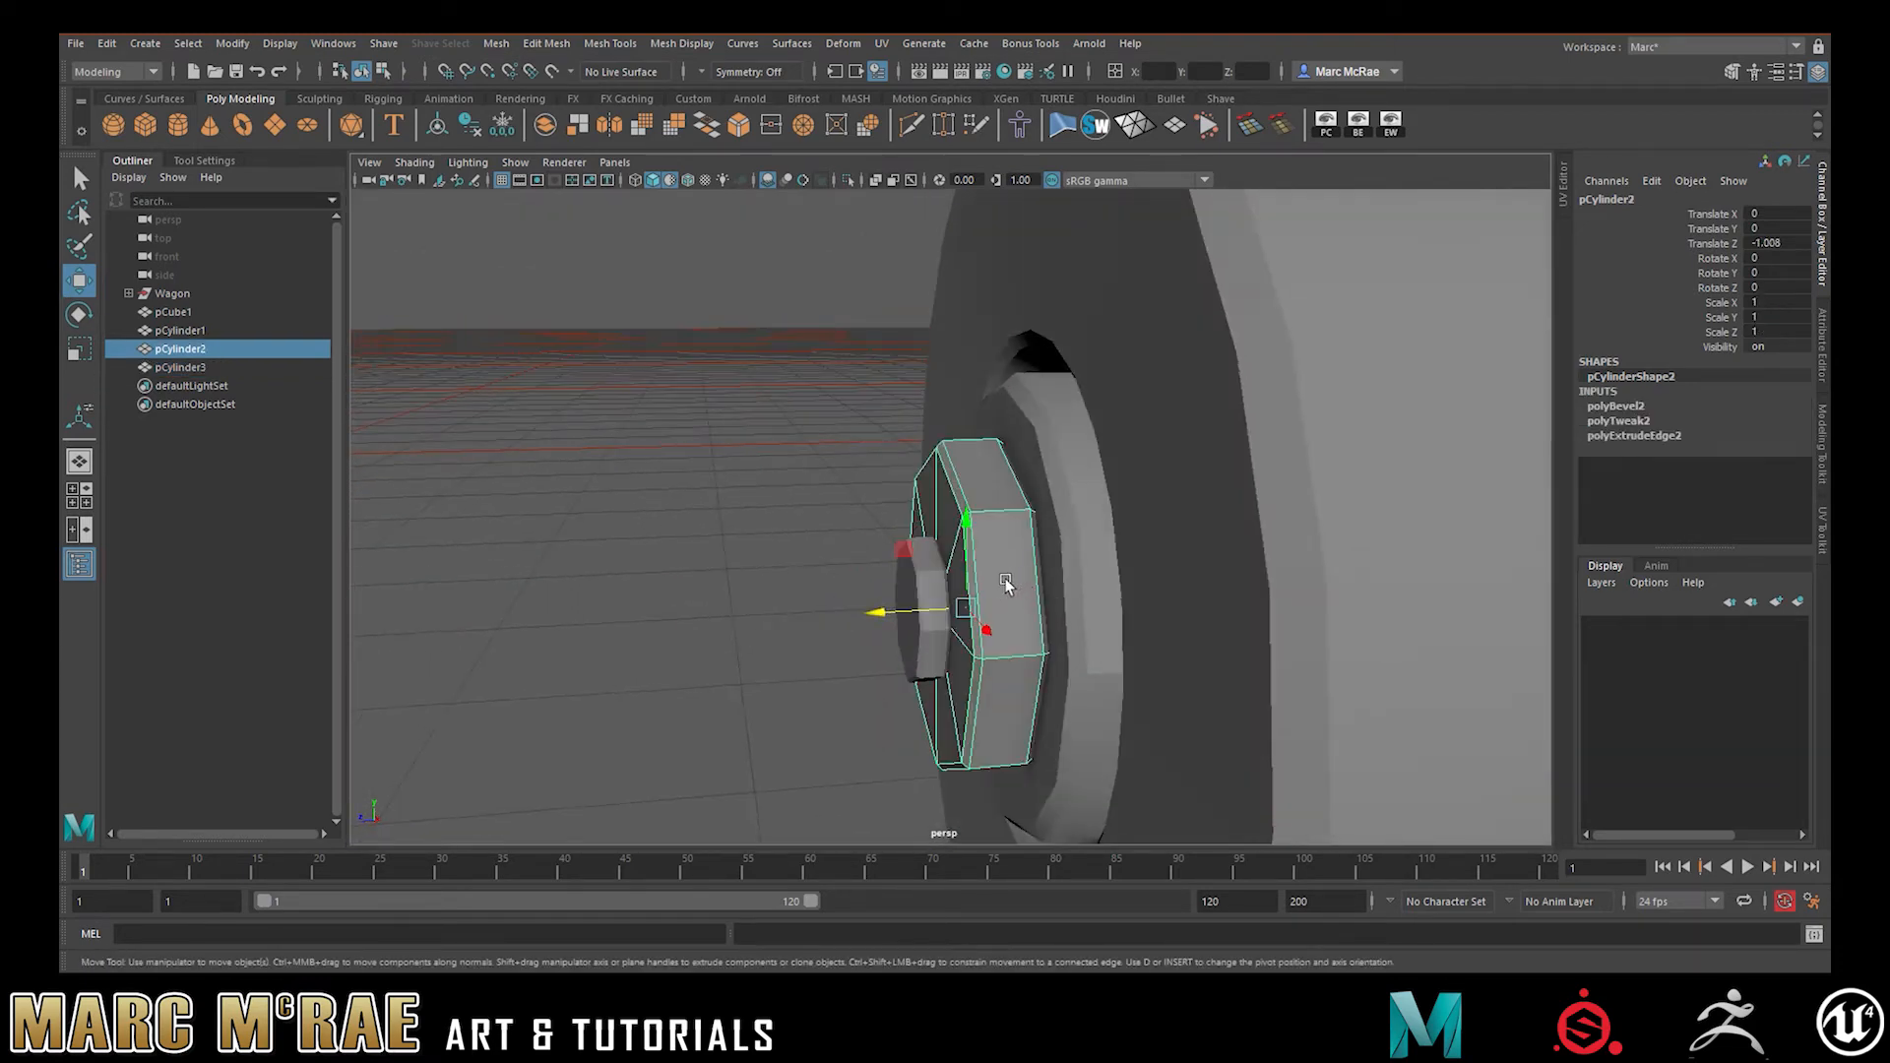
left_click_drag(884, 607, 844, 618)
left_click(921, 567)
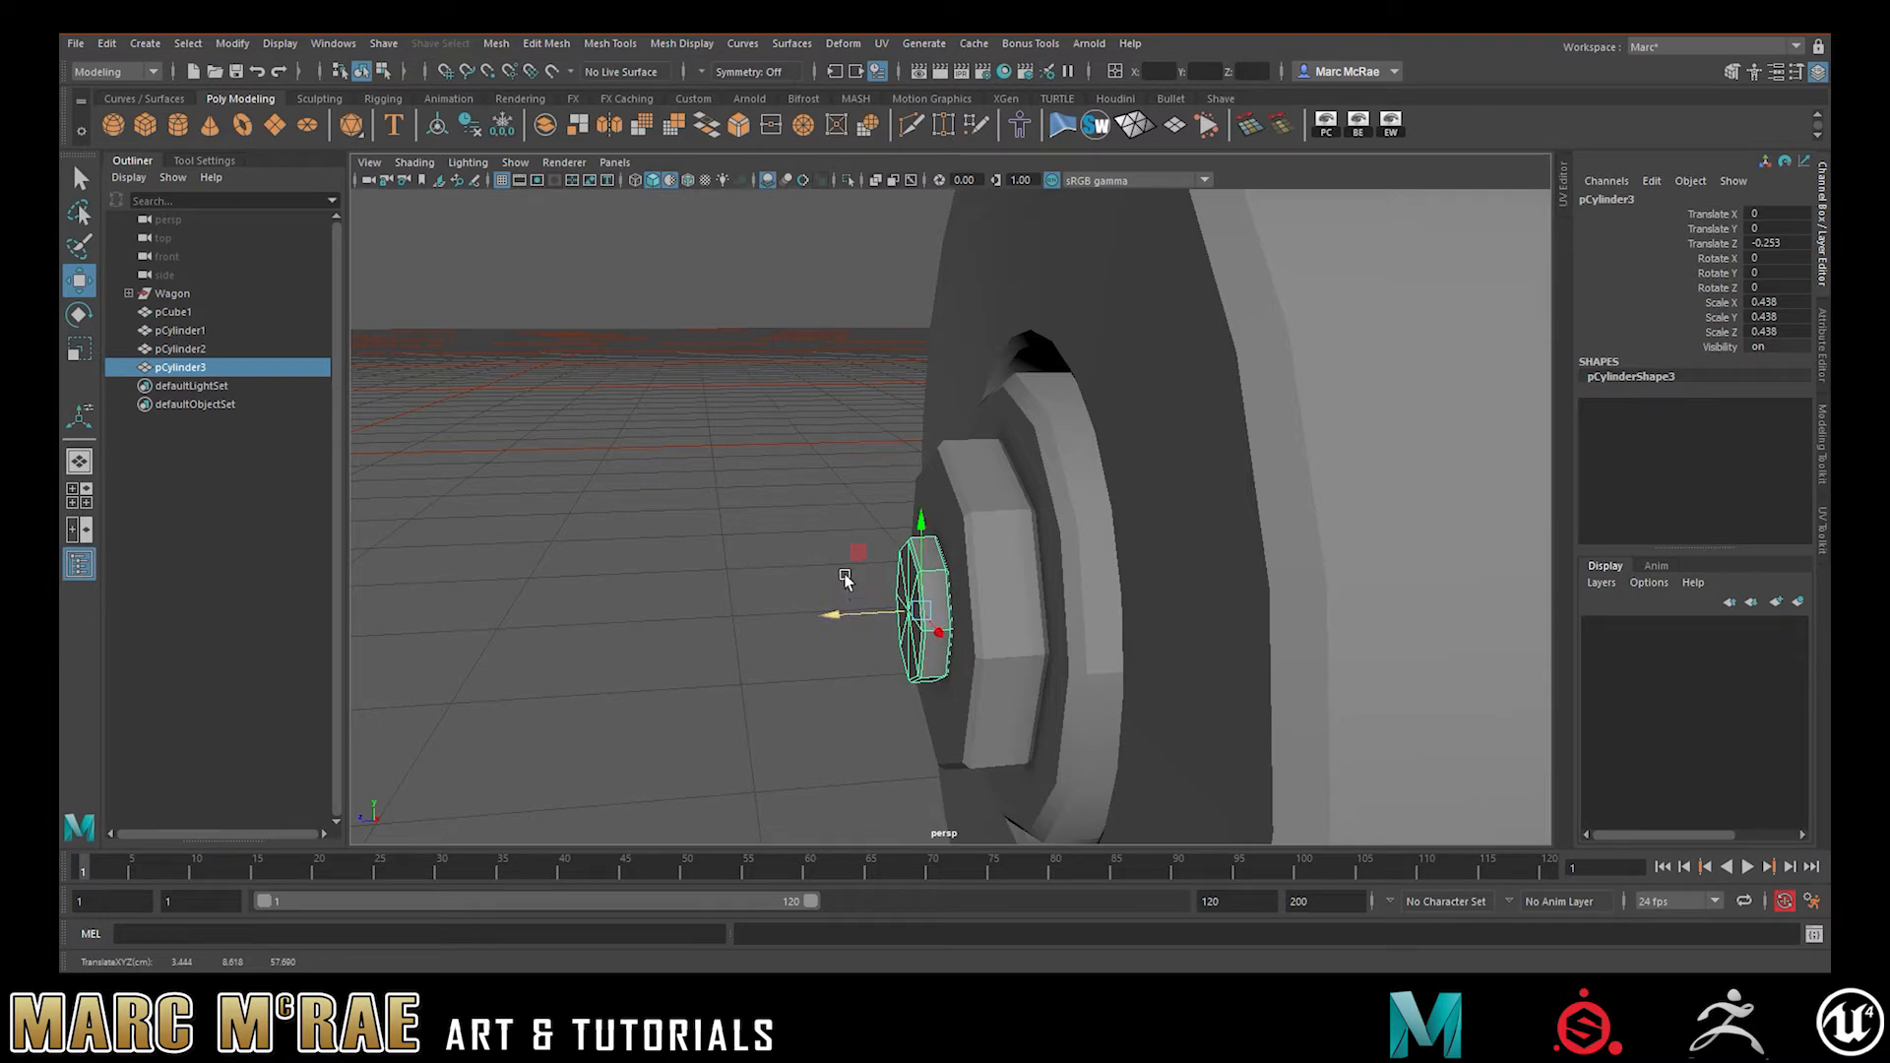
left_click(788, 528)
- Examine the stacked nut pieces in the hub and the whole wheel from several angles and distances
left_click_drag(789, 528, 1080, 523, "alt")
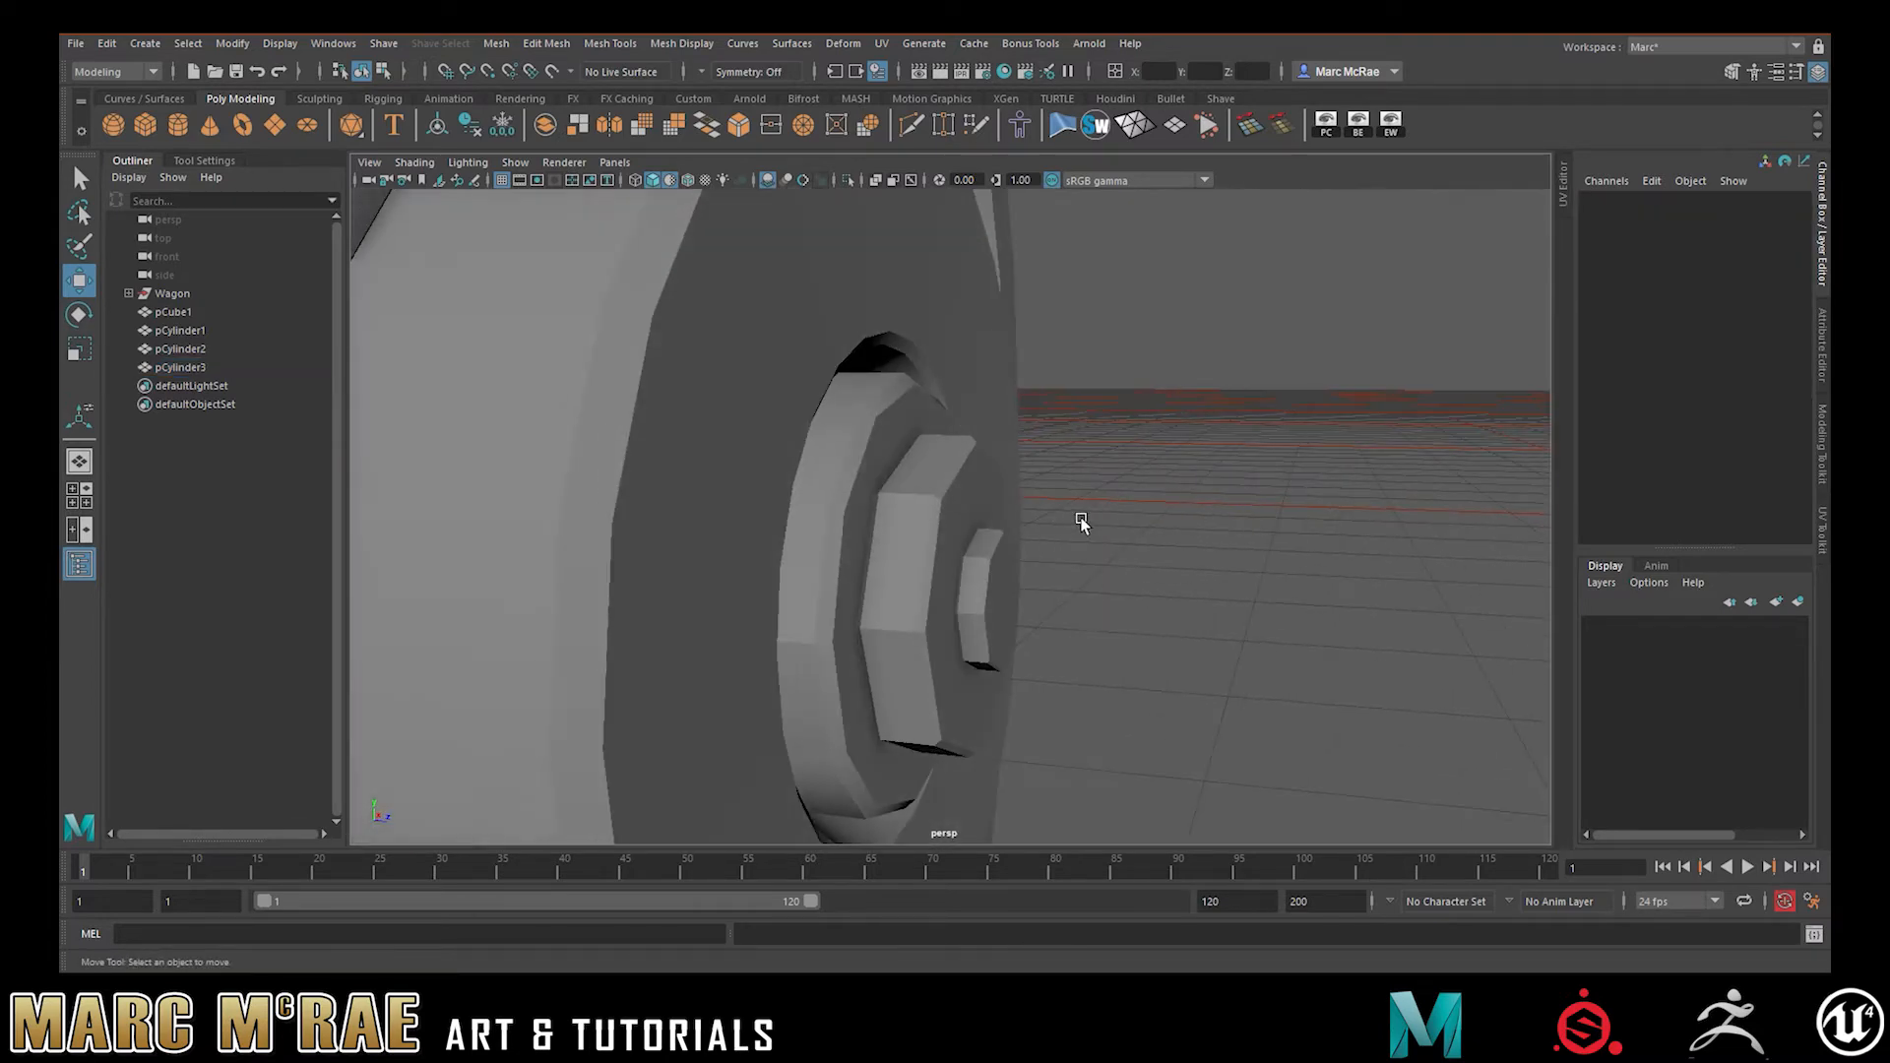
right_click_drag(1080, 523, 1072, 493, "alt")
left_click_drag(1398, 558, 1126, 518, "alt")
right_click_drag(1126, 518, 953, 432, "alt")
left_click_drag(953, 432, 997, 557, "alt")
right_click_drag(997, 557, 896, 510, "alt")
left_click_drag(896, 510, 965, 490, "alt")
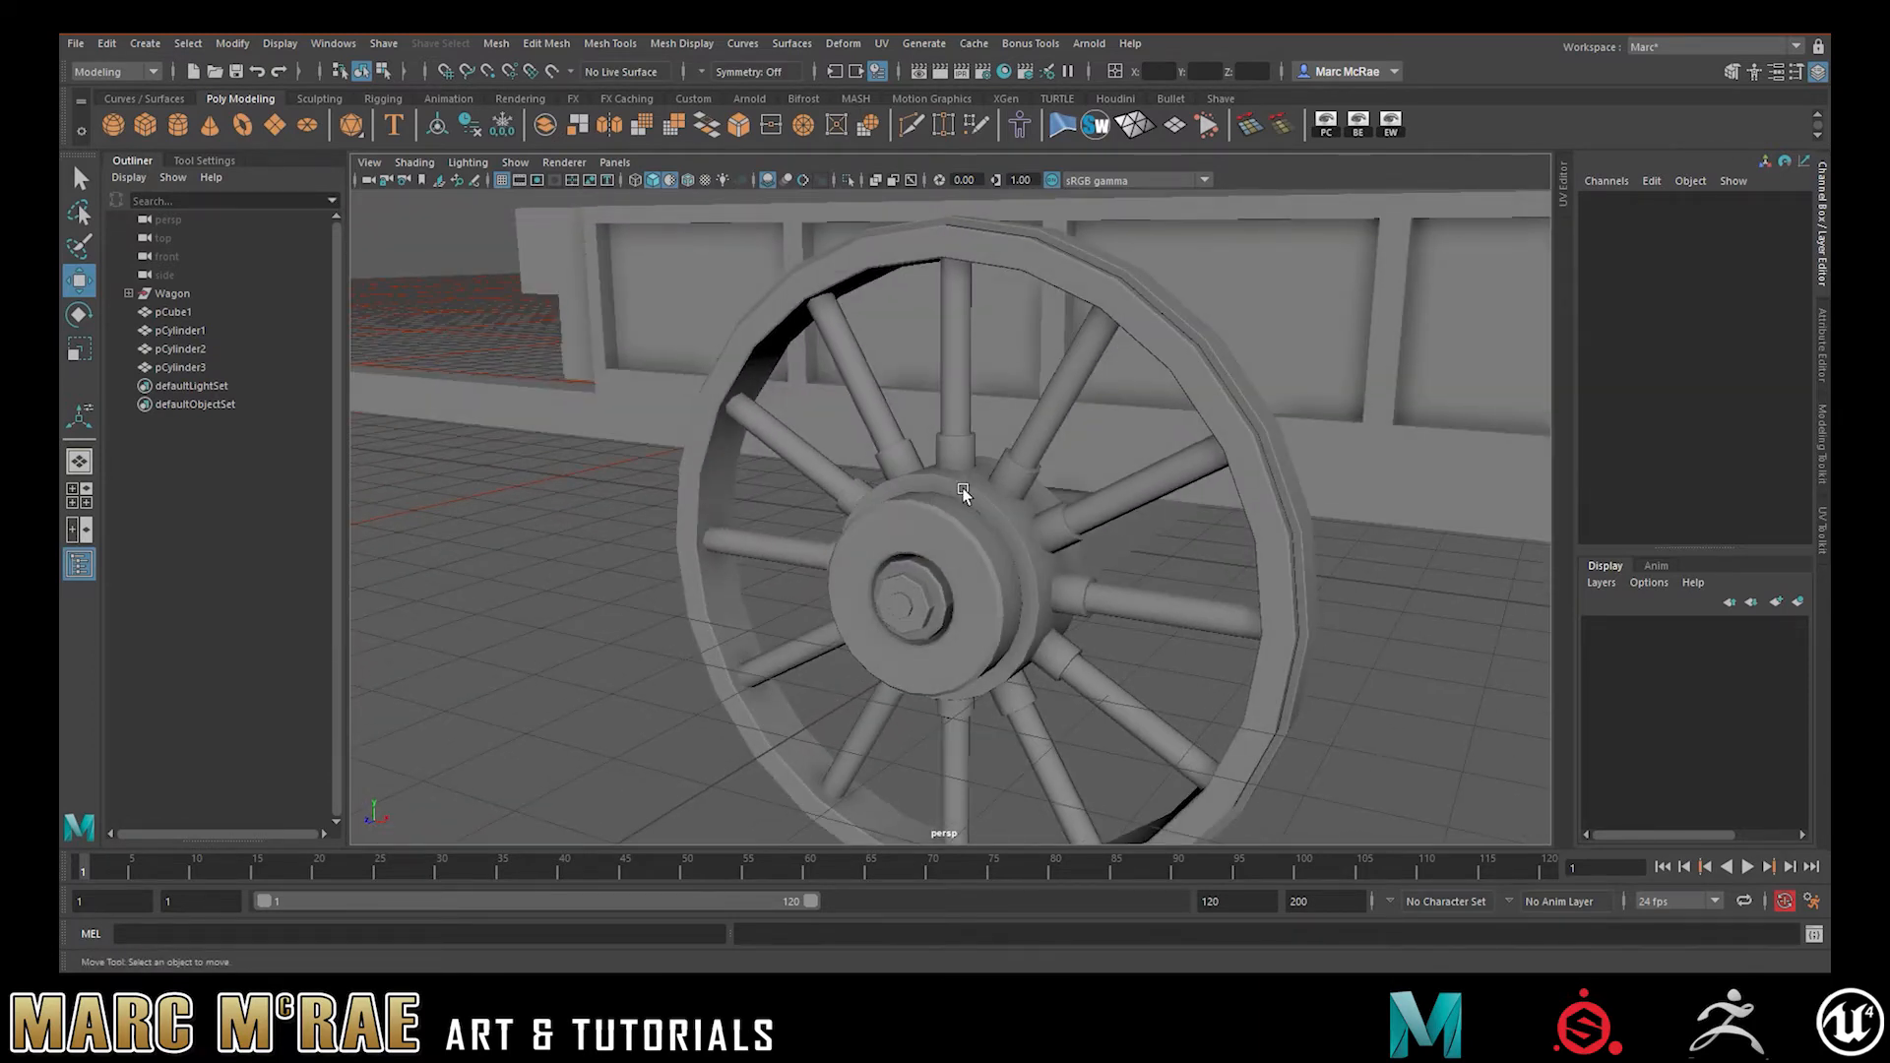
left_click_drag(1142, 299, 1067, 499, "alt")
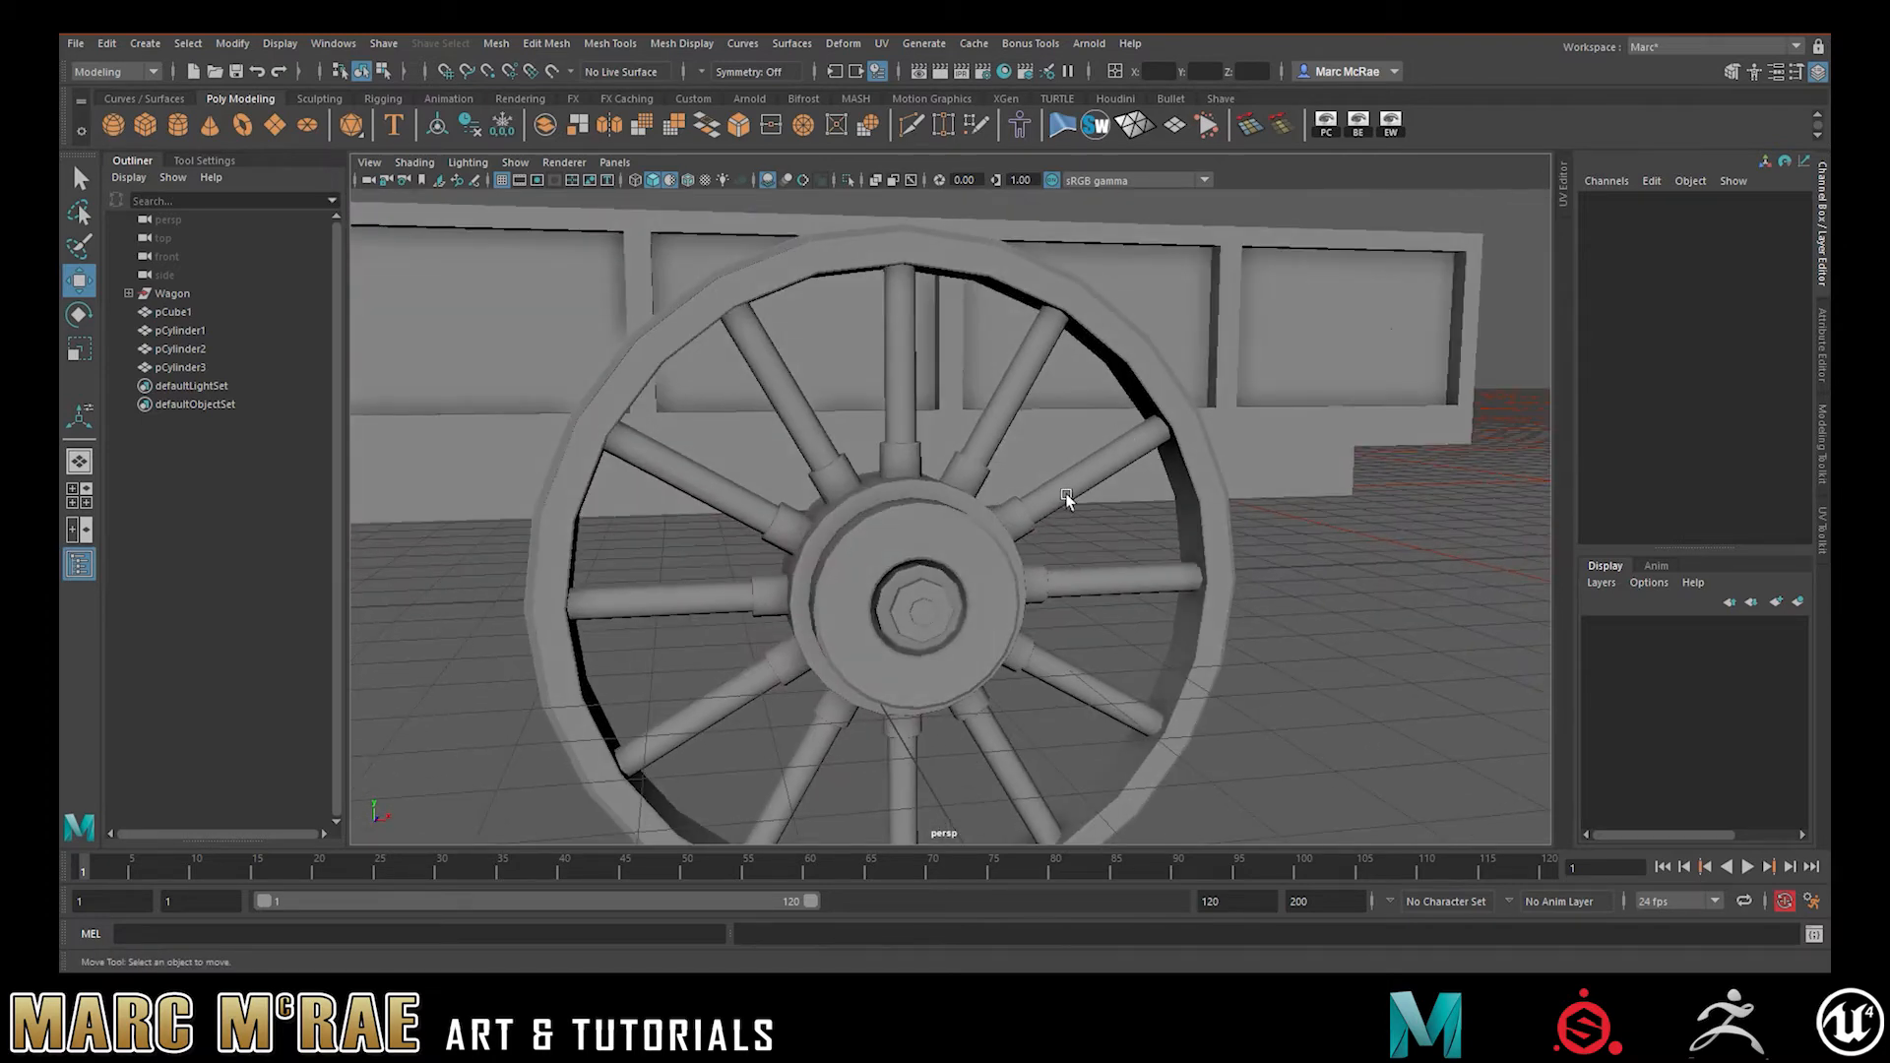
- Examine the octagonal nut in the hub, the whole wheel and the wagon body from several angles and distances
left_click(937, 605)
right_click_drag(1083, 605, 1398, 601, "alt")
middle_click_drag(1220, 579, 1204, 283, "alt")
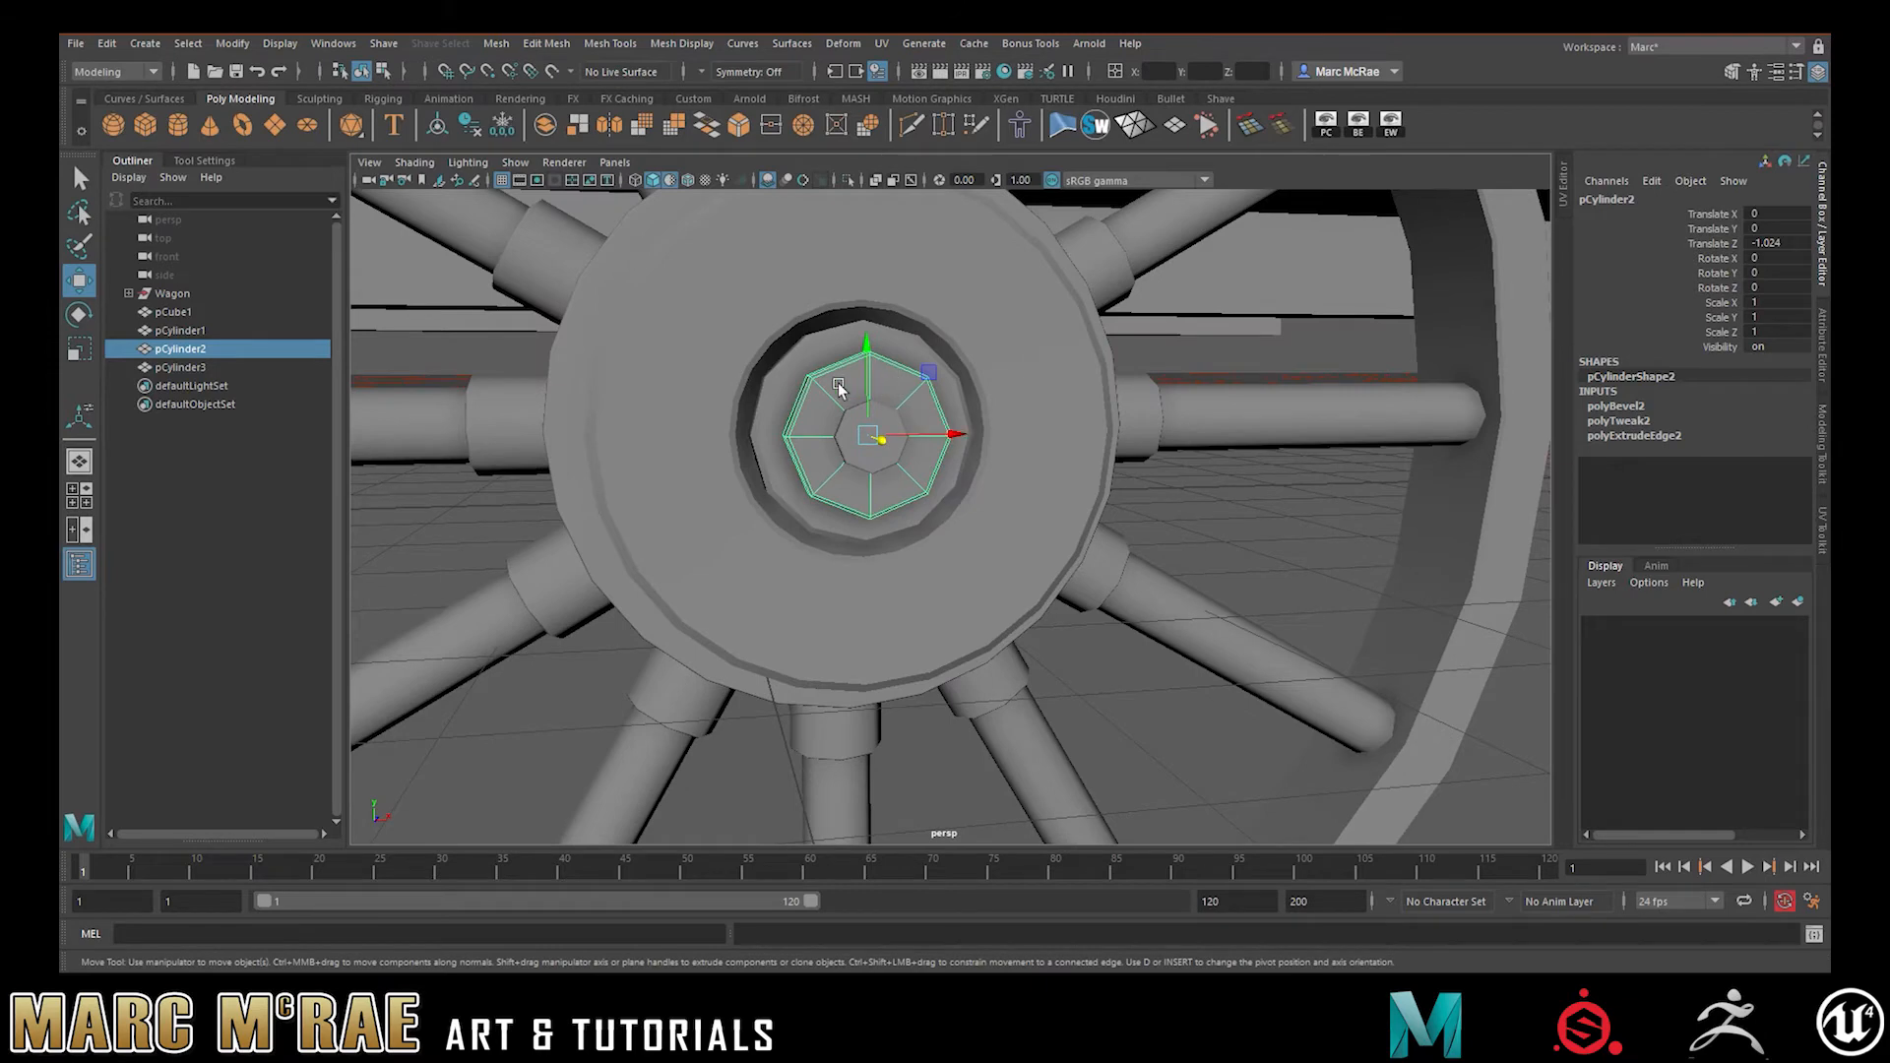
left_click_drag(876, 321, 929, 340, "alt")
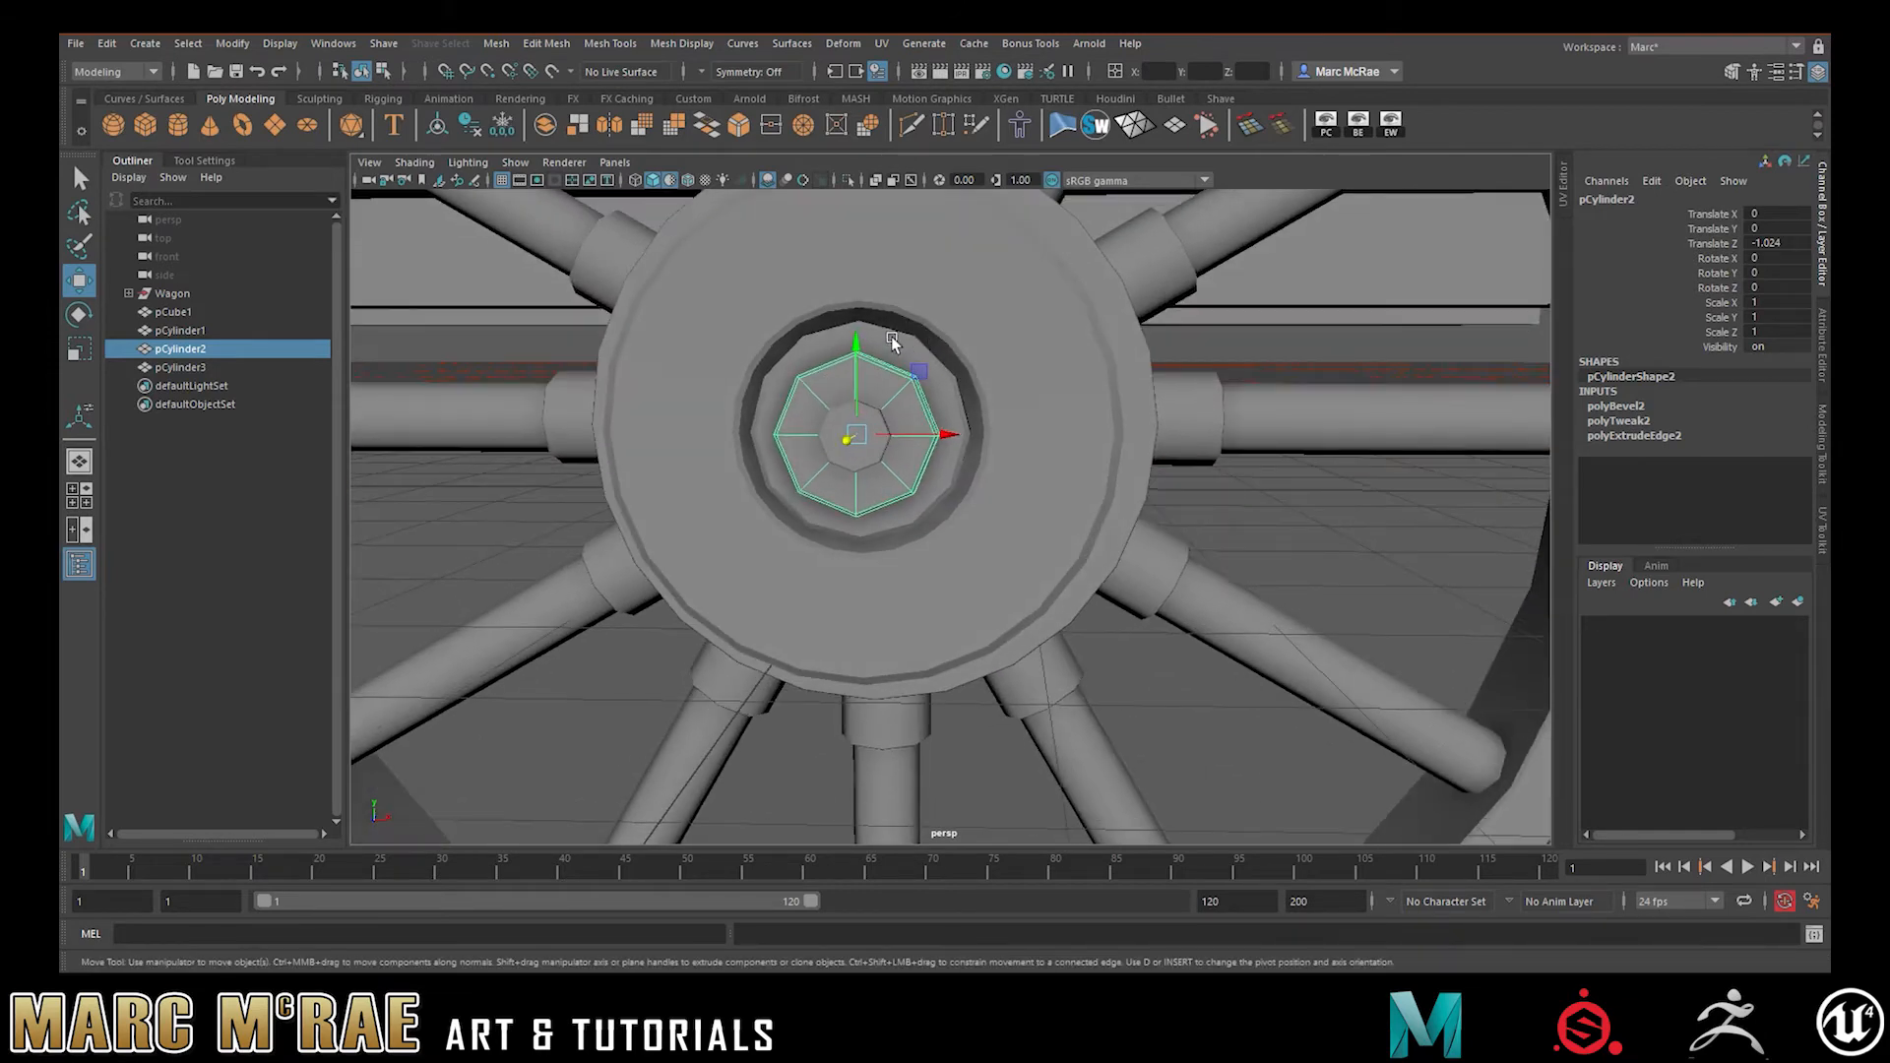
left_click_drag(991, 423, 936, 422, "alt")
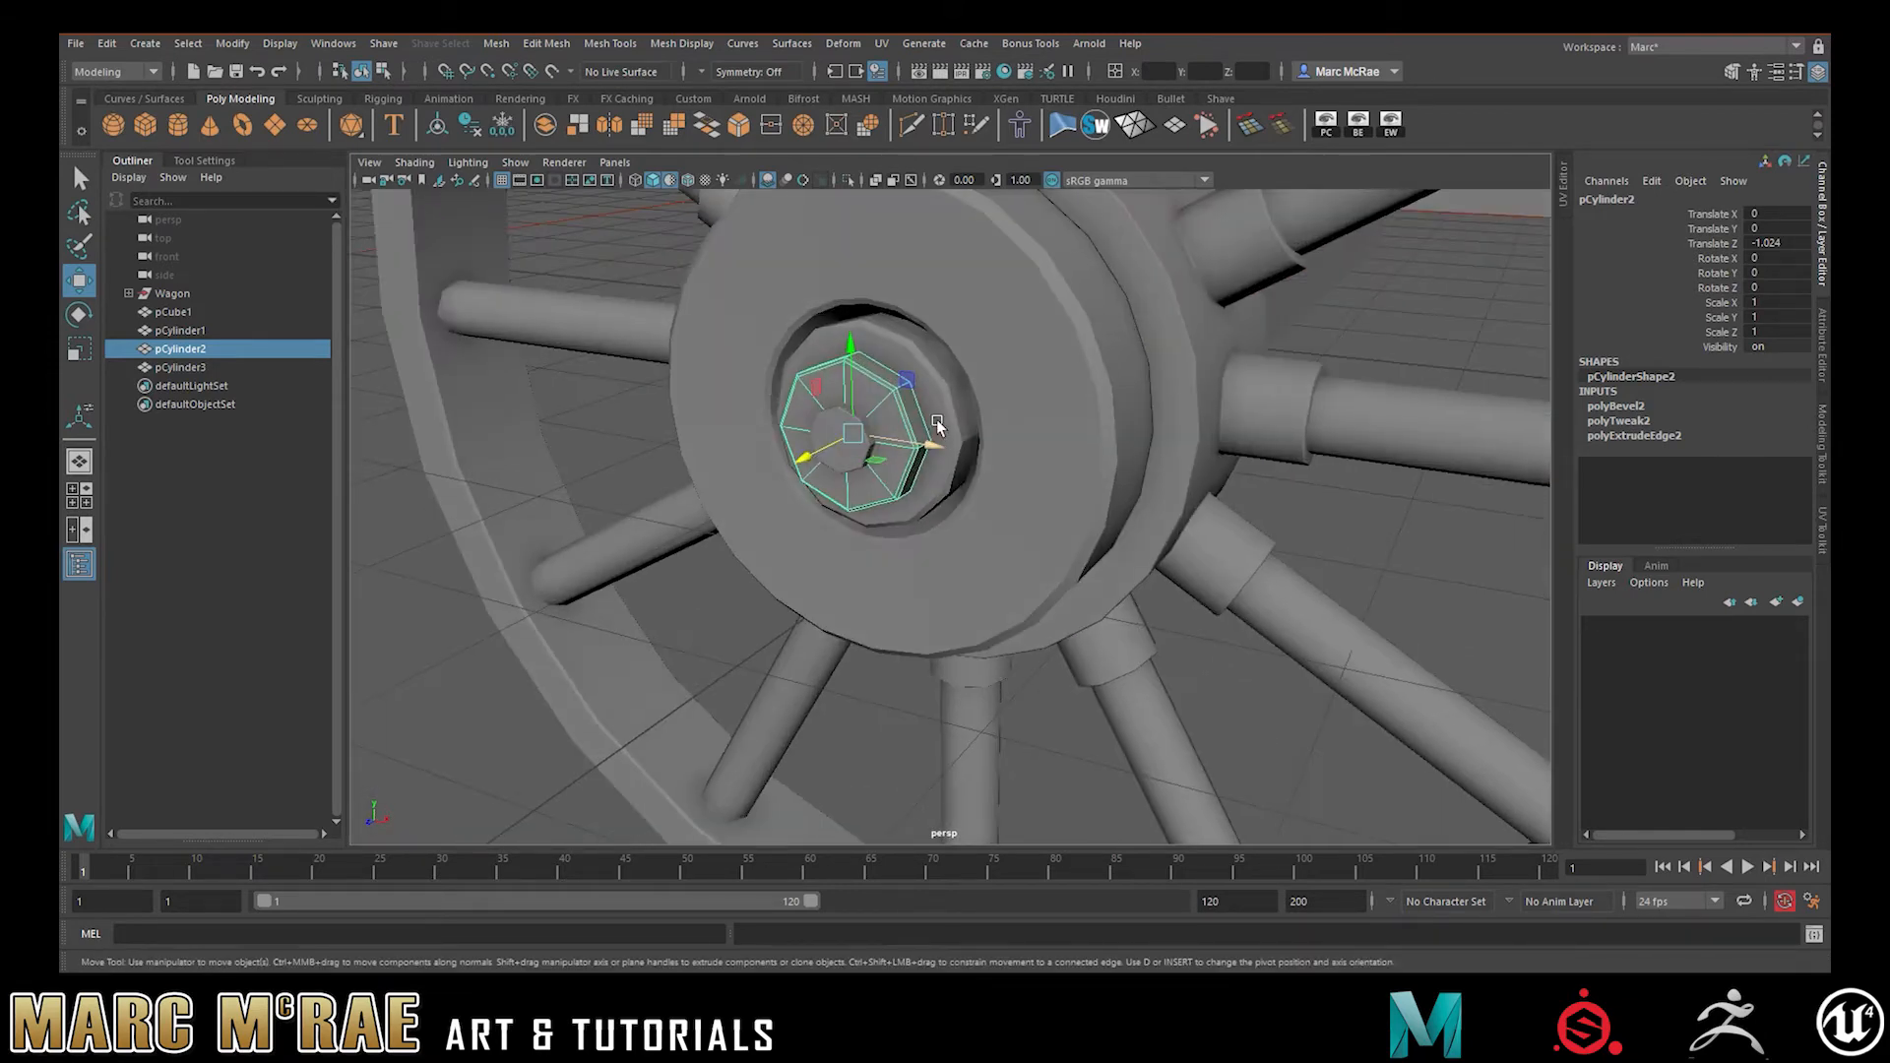
right_click_drag(934, 377, 785, 337, "alt")
left_click_drag(1005, 362, 814, 358, "alt")
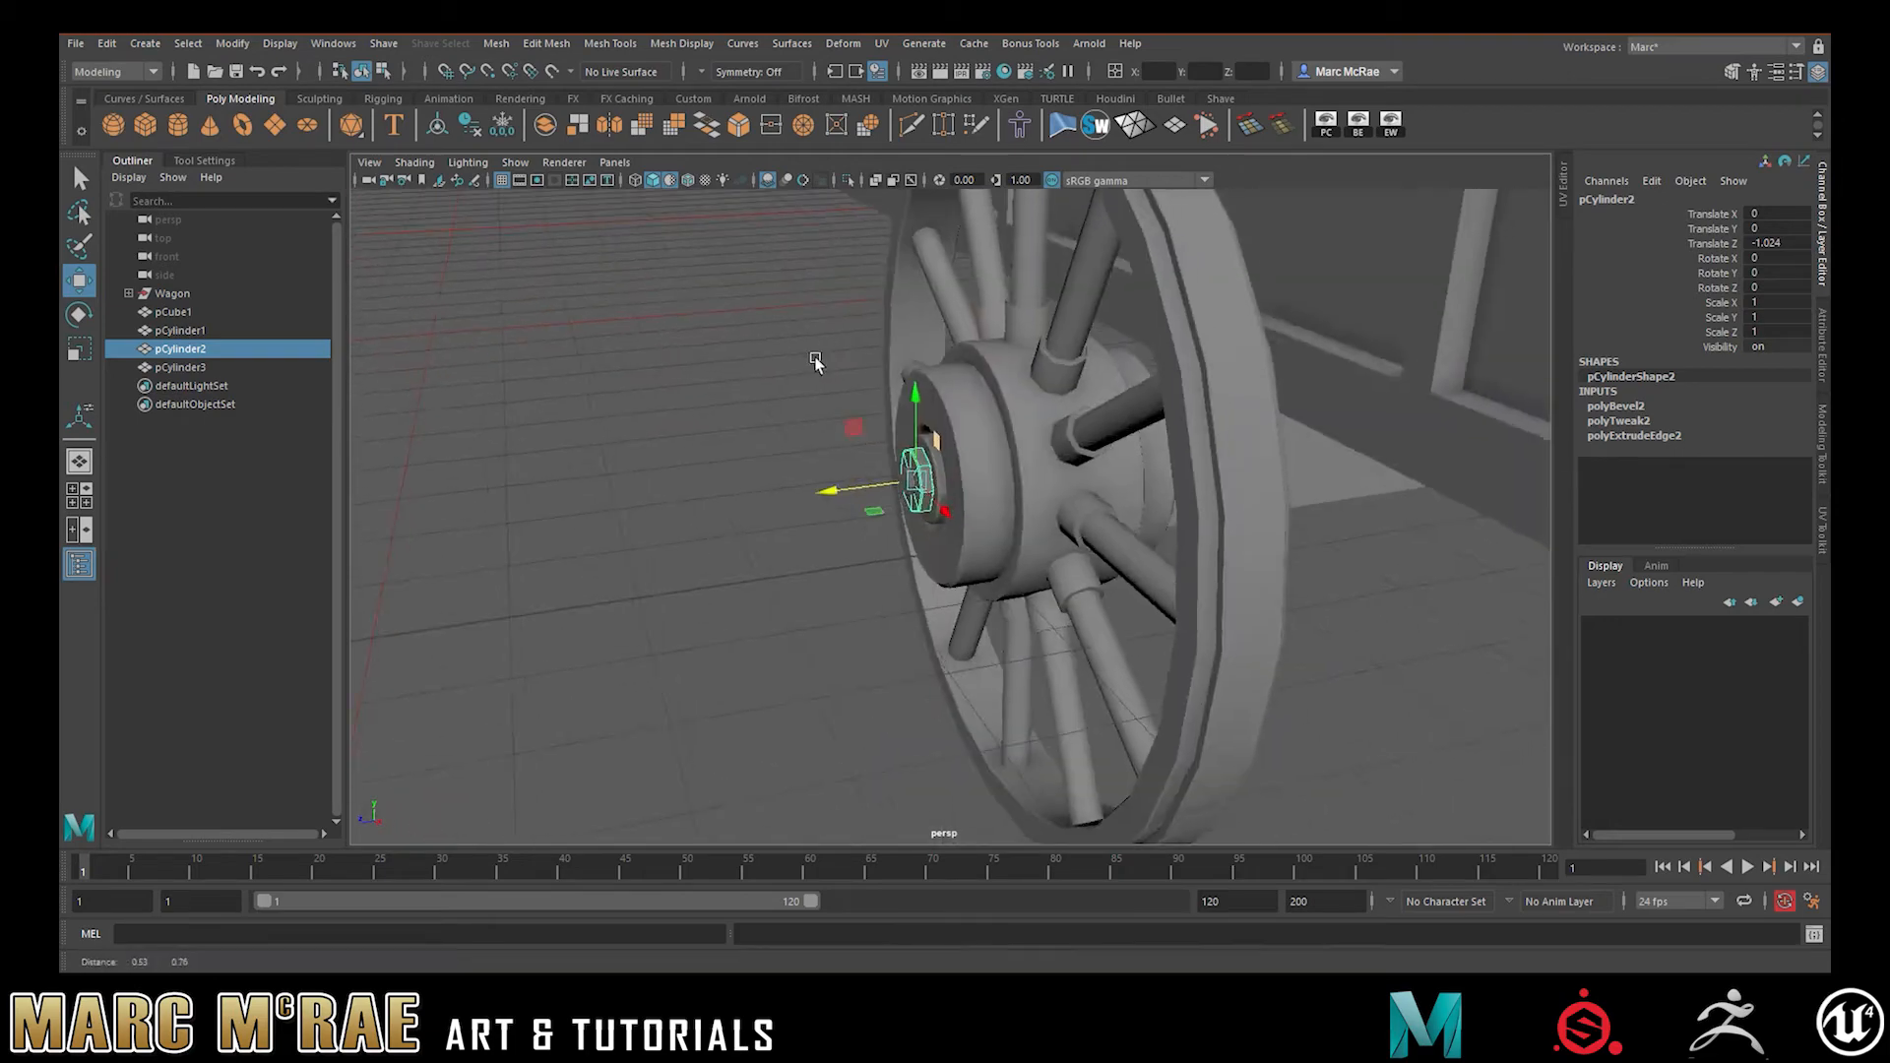
middle_click_drag(814, 340, 713, 449, "alt")
left_click_drag(896, 480, 951, 490, "alt")
left_click(595, 464)
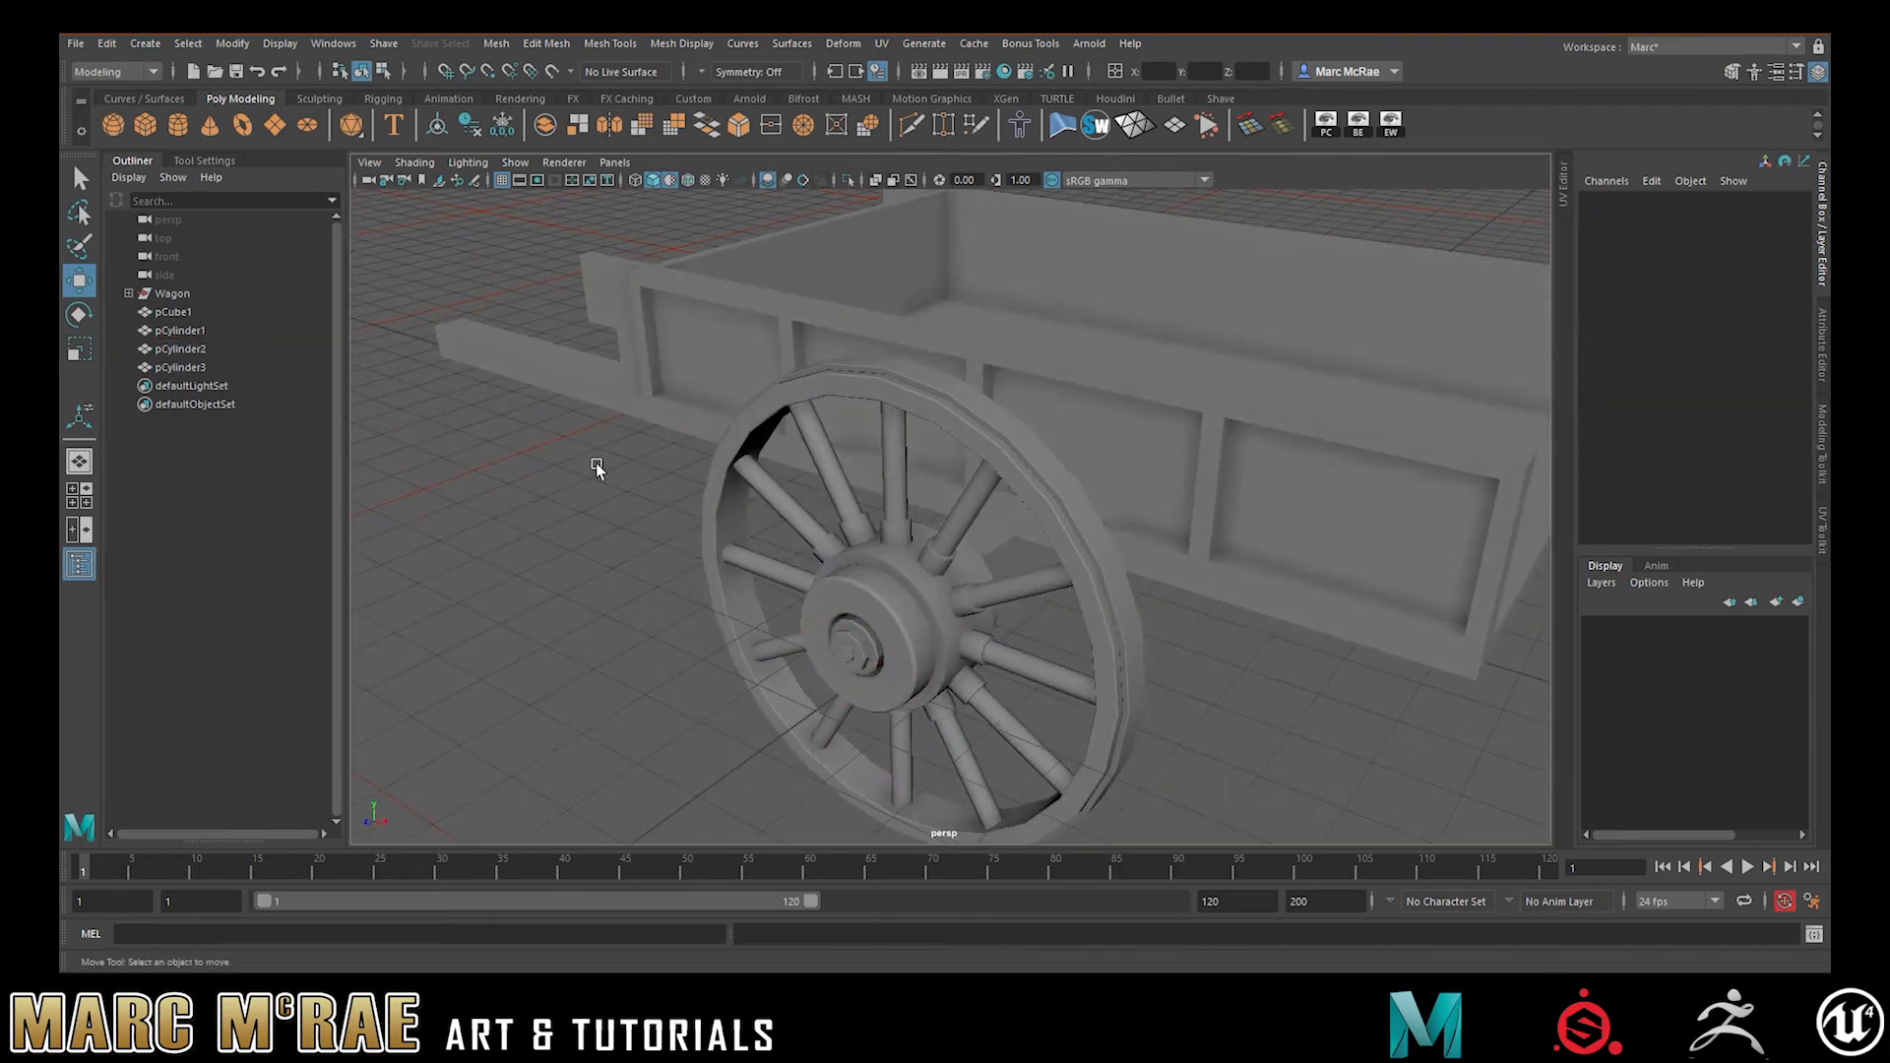
left_click_drag(595, 463, 887, 493, "alt")
left_click_drag(938, 525, 587, 452, "alt")
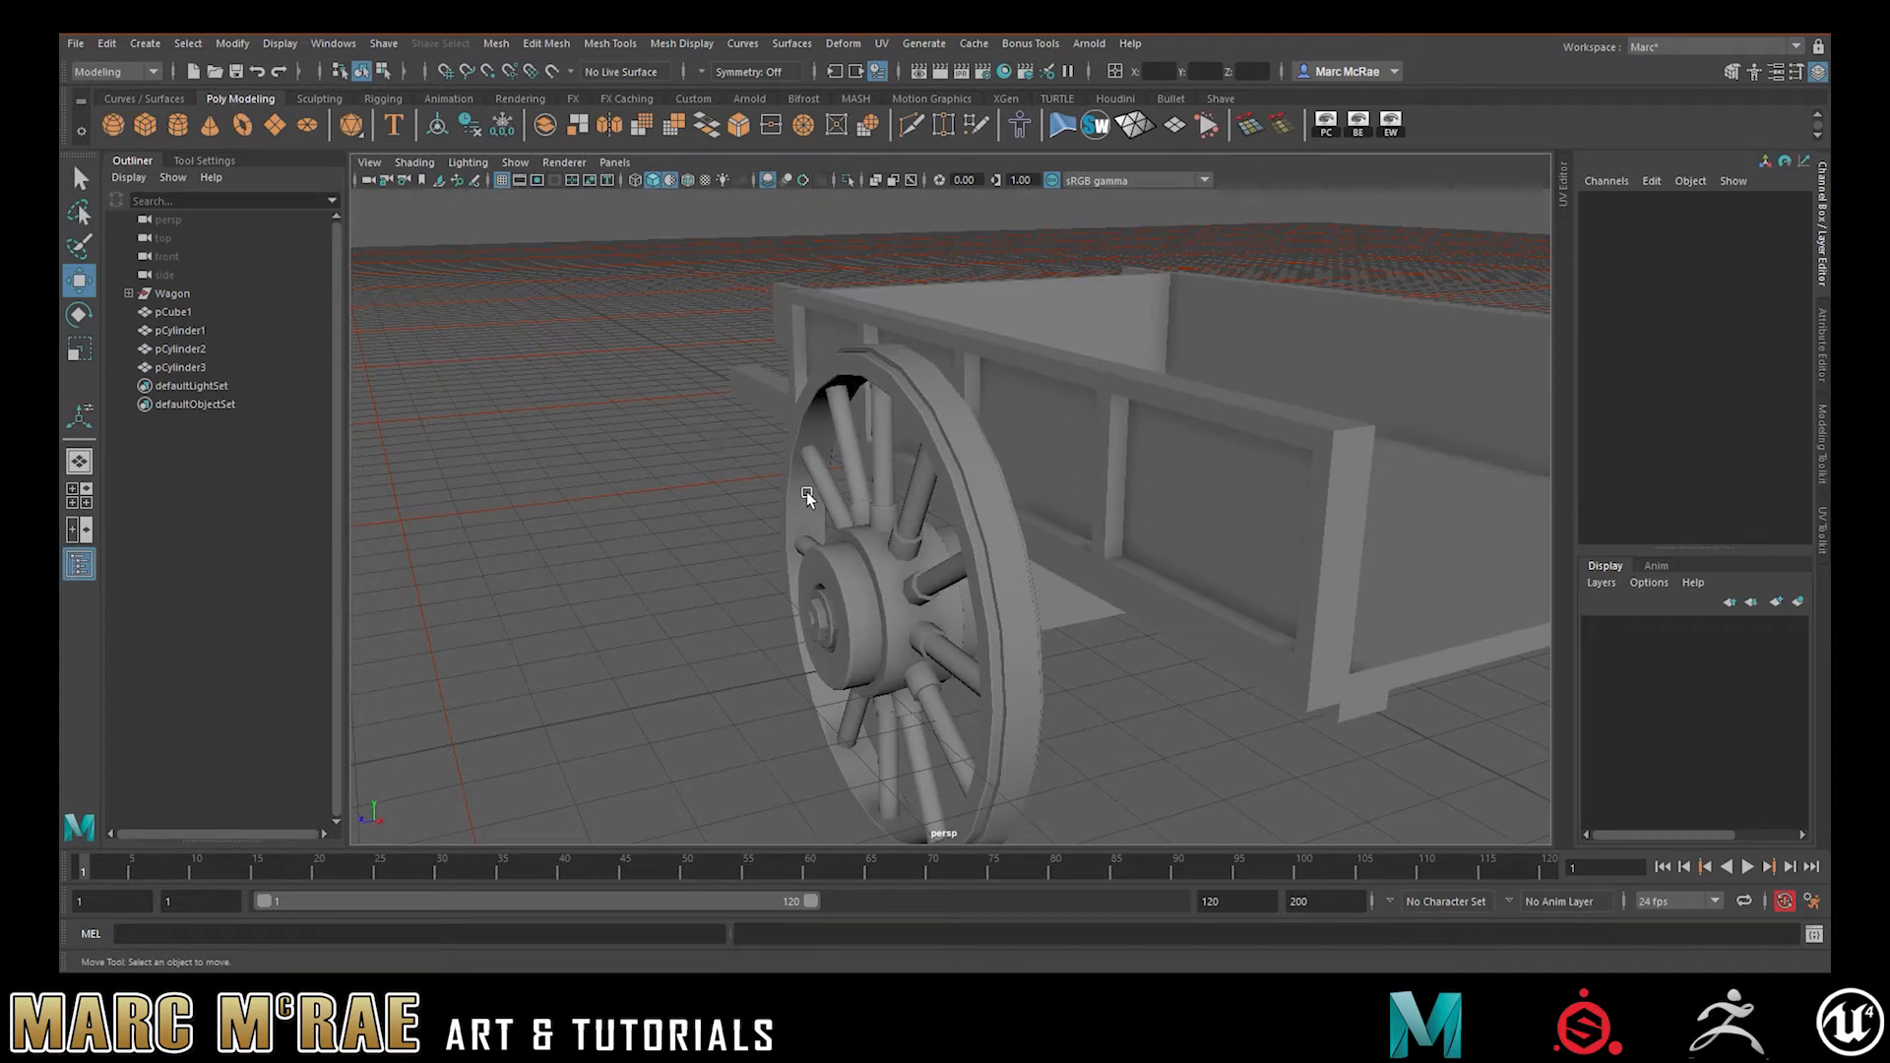
- Expand the Wagon group and check its Wheel mesh and the separate cylinder pieces in the hub
left_click(129, 295)
left_click(177, 606)
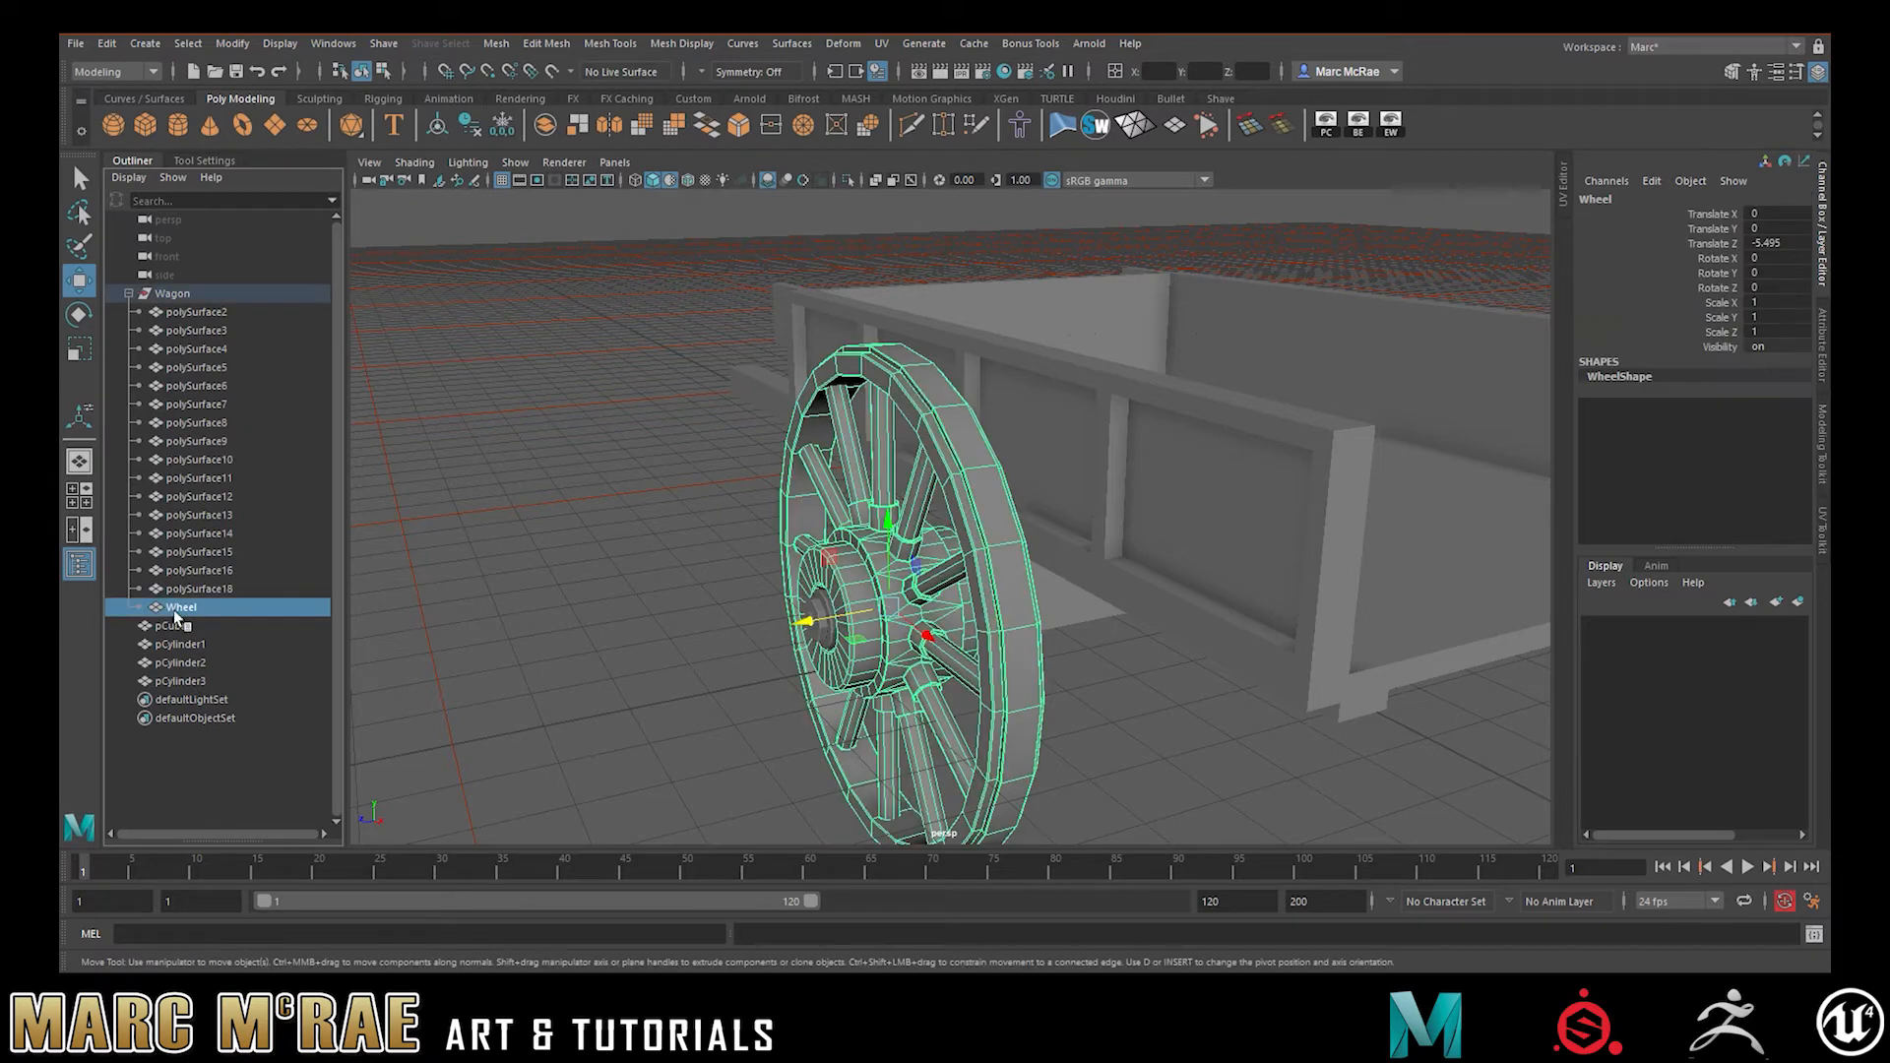
left_click(569, 541)
mouse_move(729, 567)
left_mouse_down("alt")
mouse_move(867, 521)
mouse_move(711, 534)
mouse_move(728, 596)
left_mouse_up("alt")
left_click(760, 598)
left_click(747, 610, "shift")
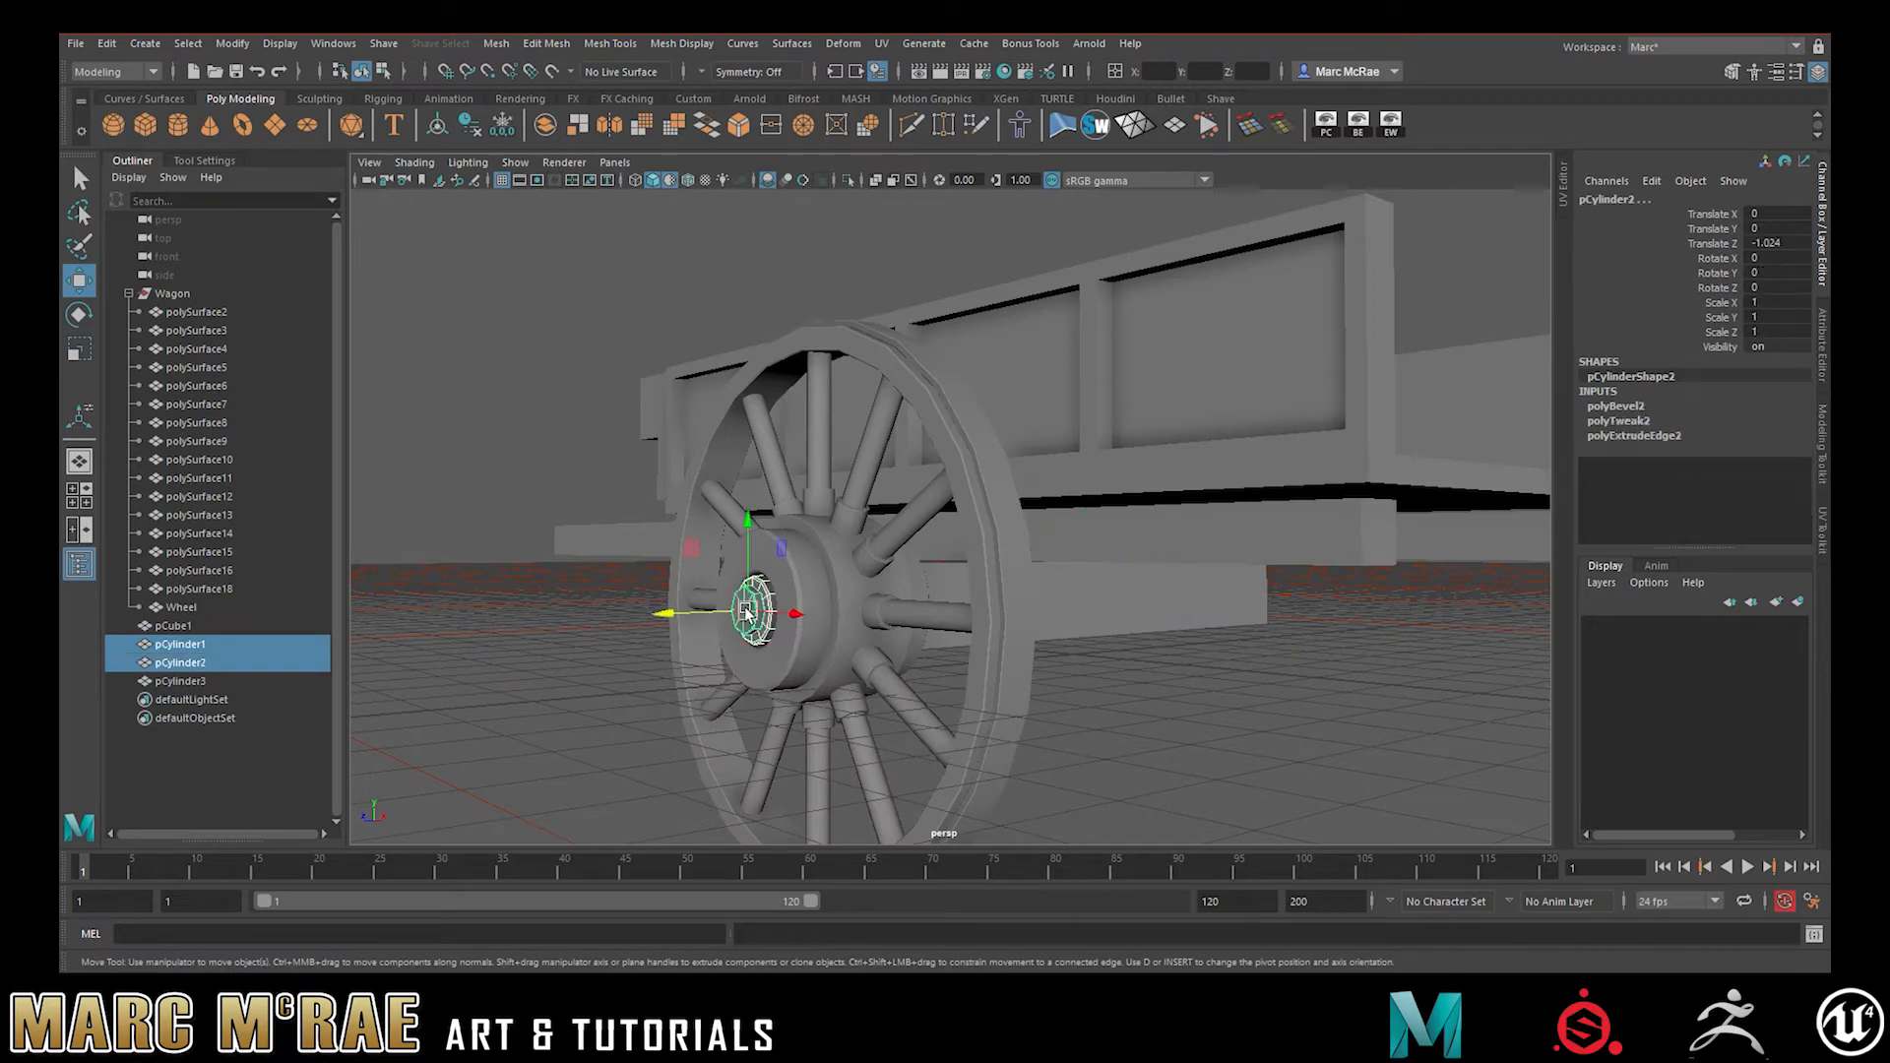
key("q")
left_click(748, 613, "shift")
- Delete the unneeded middle edge loops from the axle beam under the wagon
left_click_drag(969, 624, 997, 612, "alt")
left_click(1002, 606)
right_click_drag(1004, 556, 1004, 463)
left_click(938, 565)
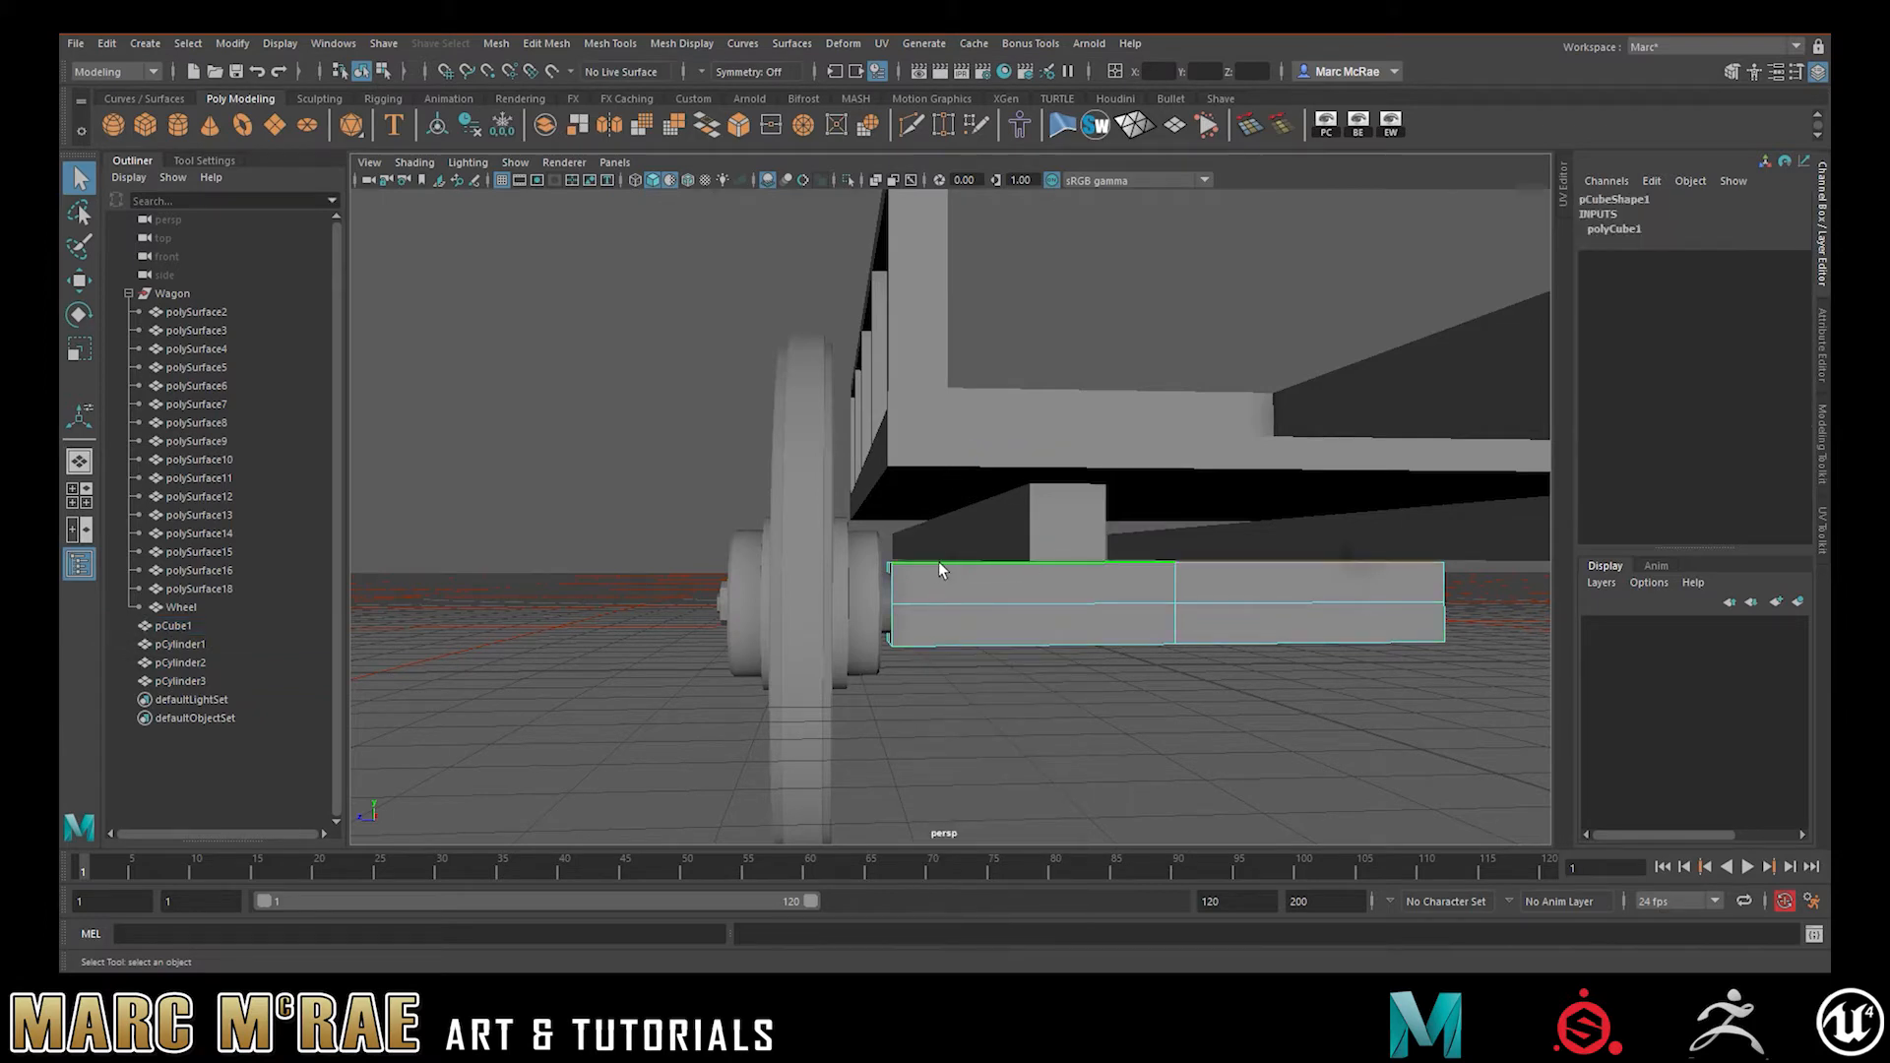
right_click_drag(1159, 506, 1160, 596)
right_click_drag(1158, 480, 1158, 463)
left_click(1191, 592)
left_click(1177, 585)
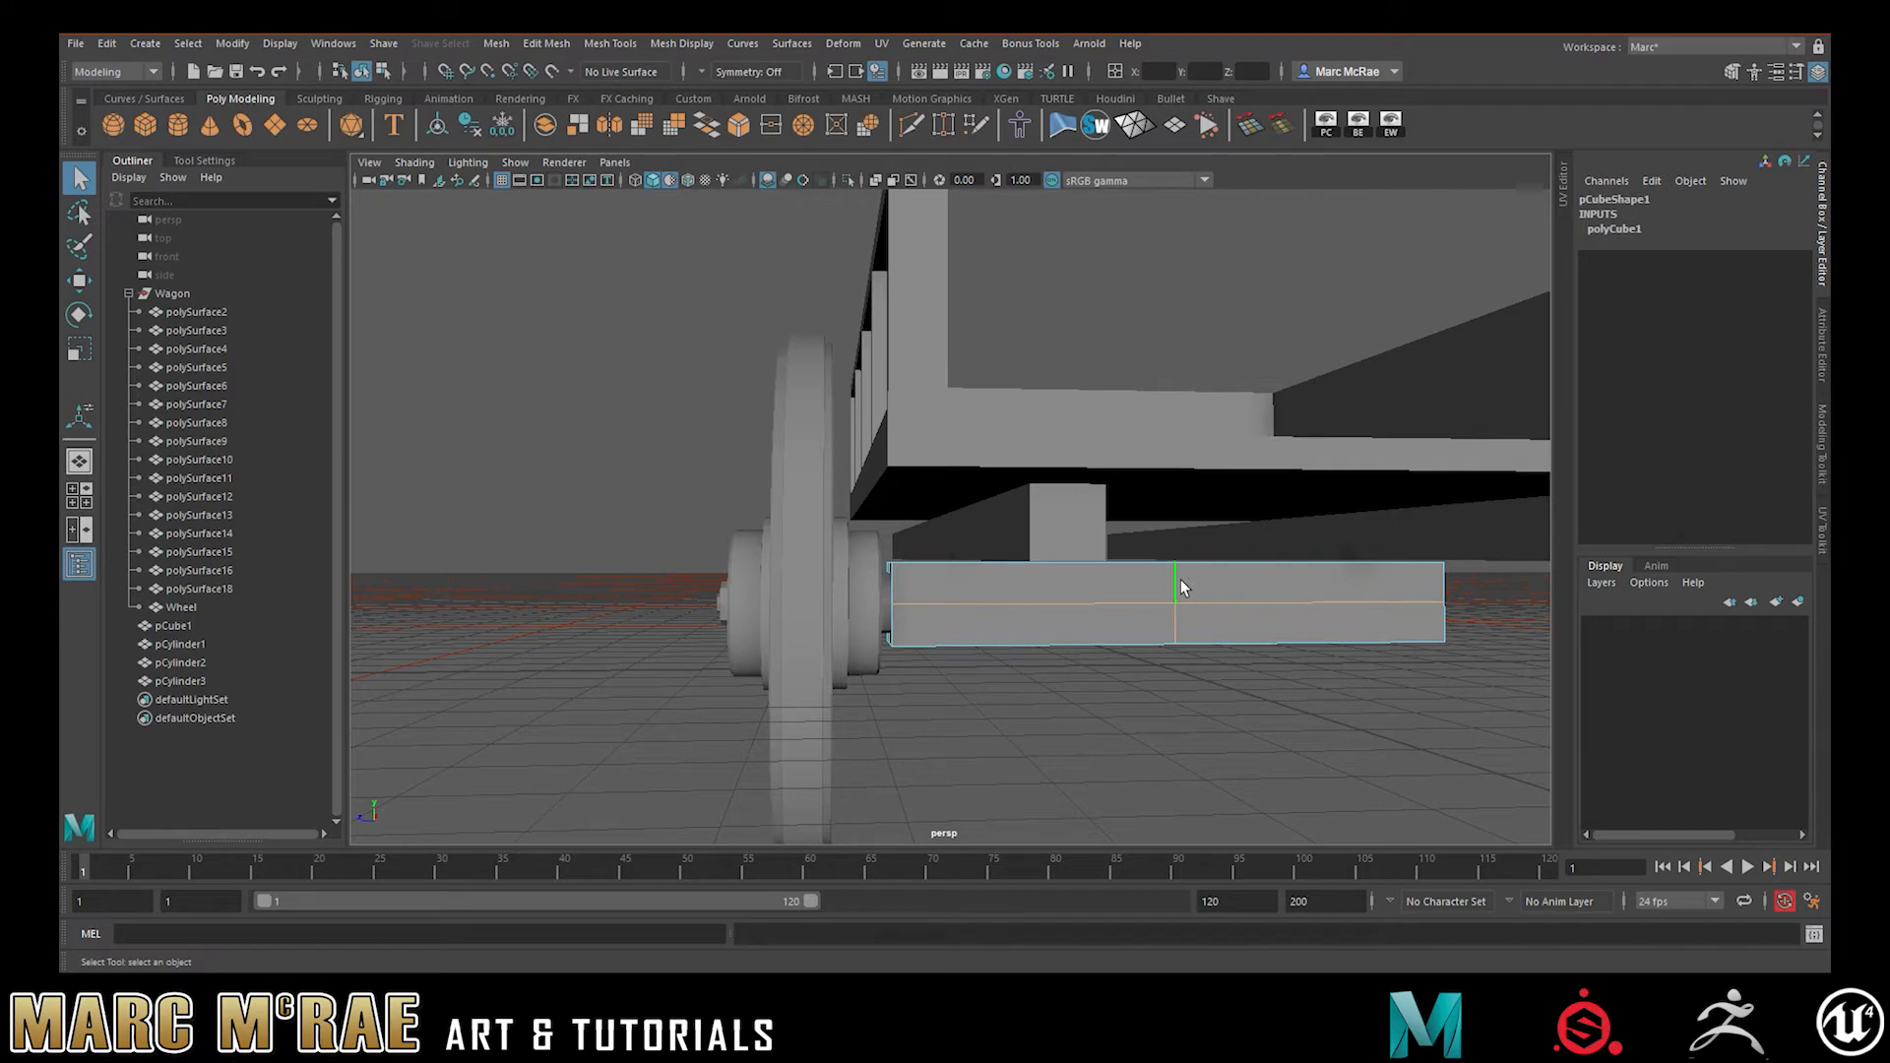
key("Delete")
left_click_drag(1274, 610, 987, 566, "alt")
key("Delete")
- Bevel the axle beam's edges with a fraction of 0.1
right_click_drag(1056, 547, 1219, 543, "alt")
right_click_drag(1242, 495, 1242, 483)
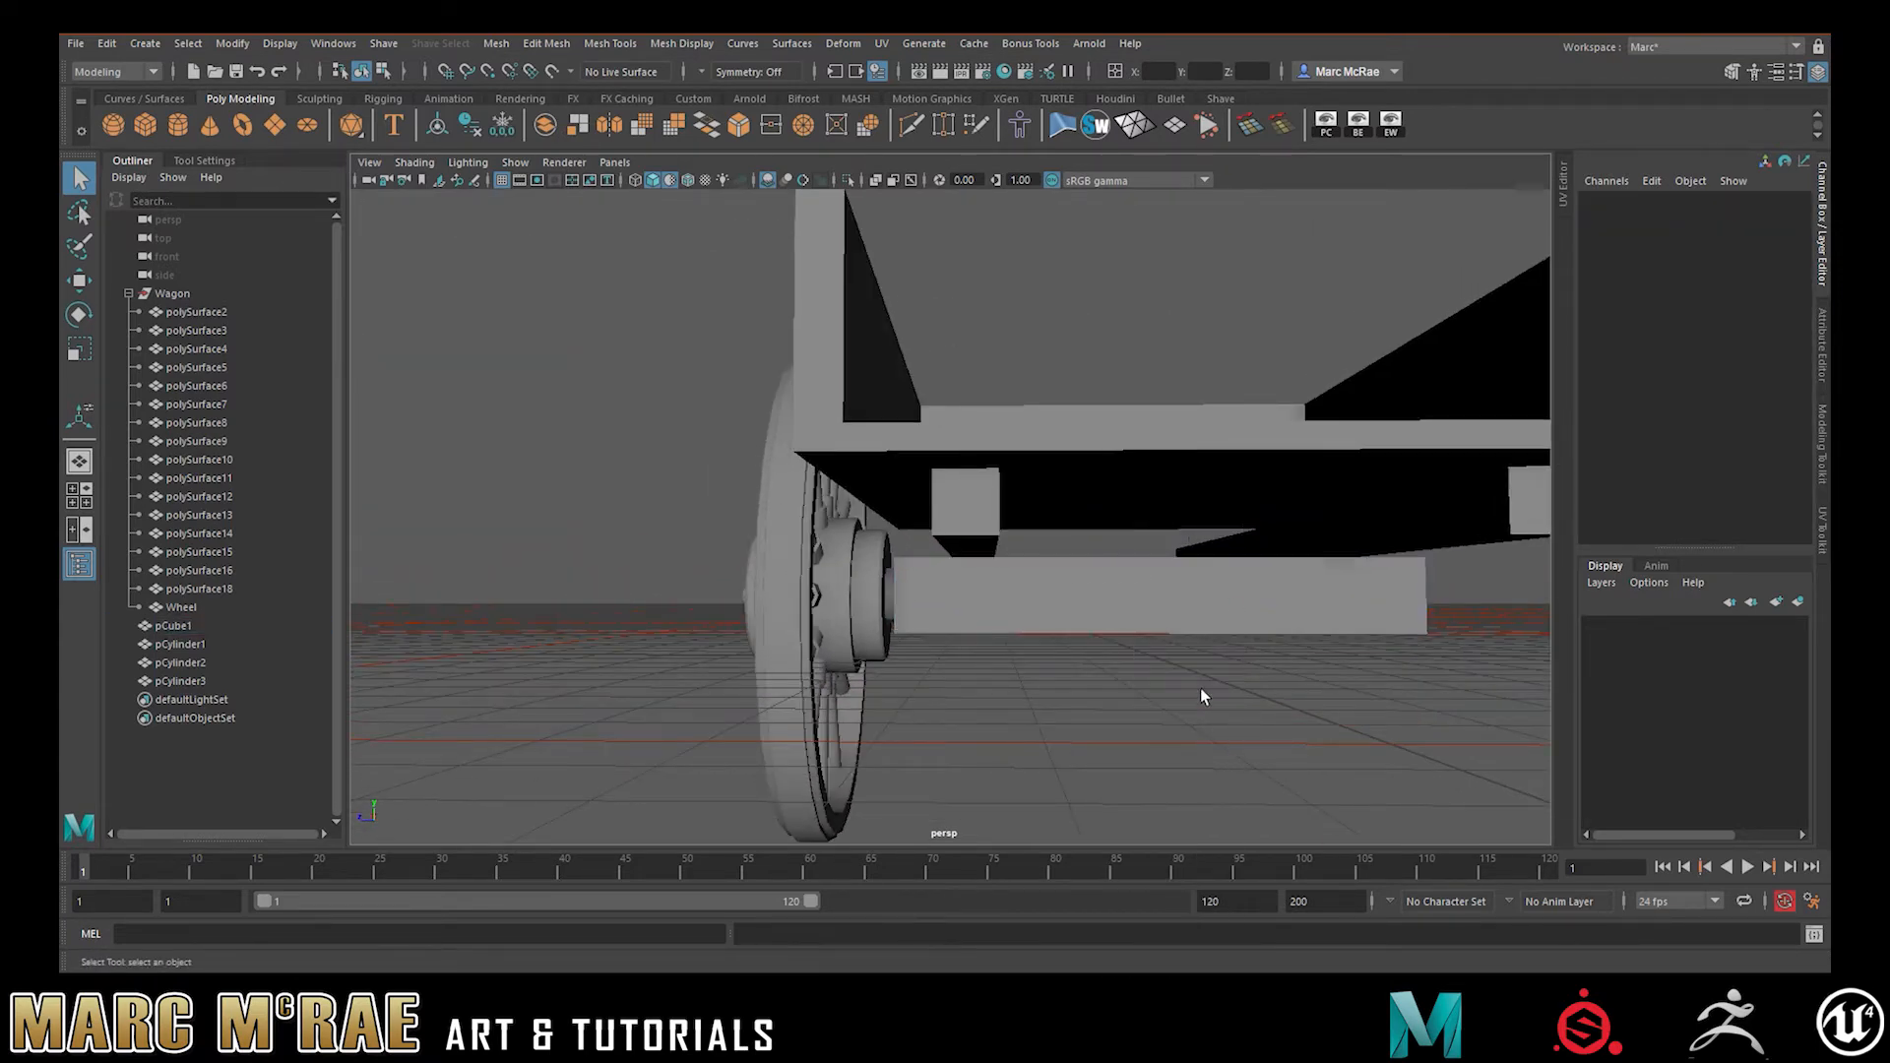
left_click(771, 126)
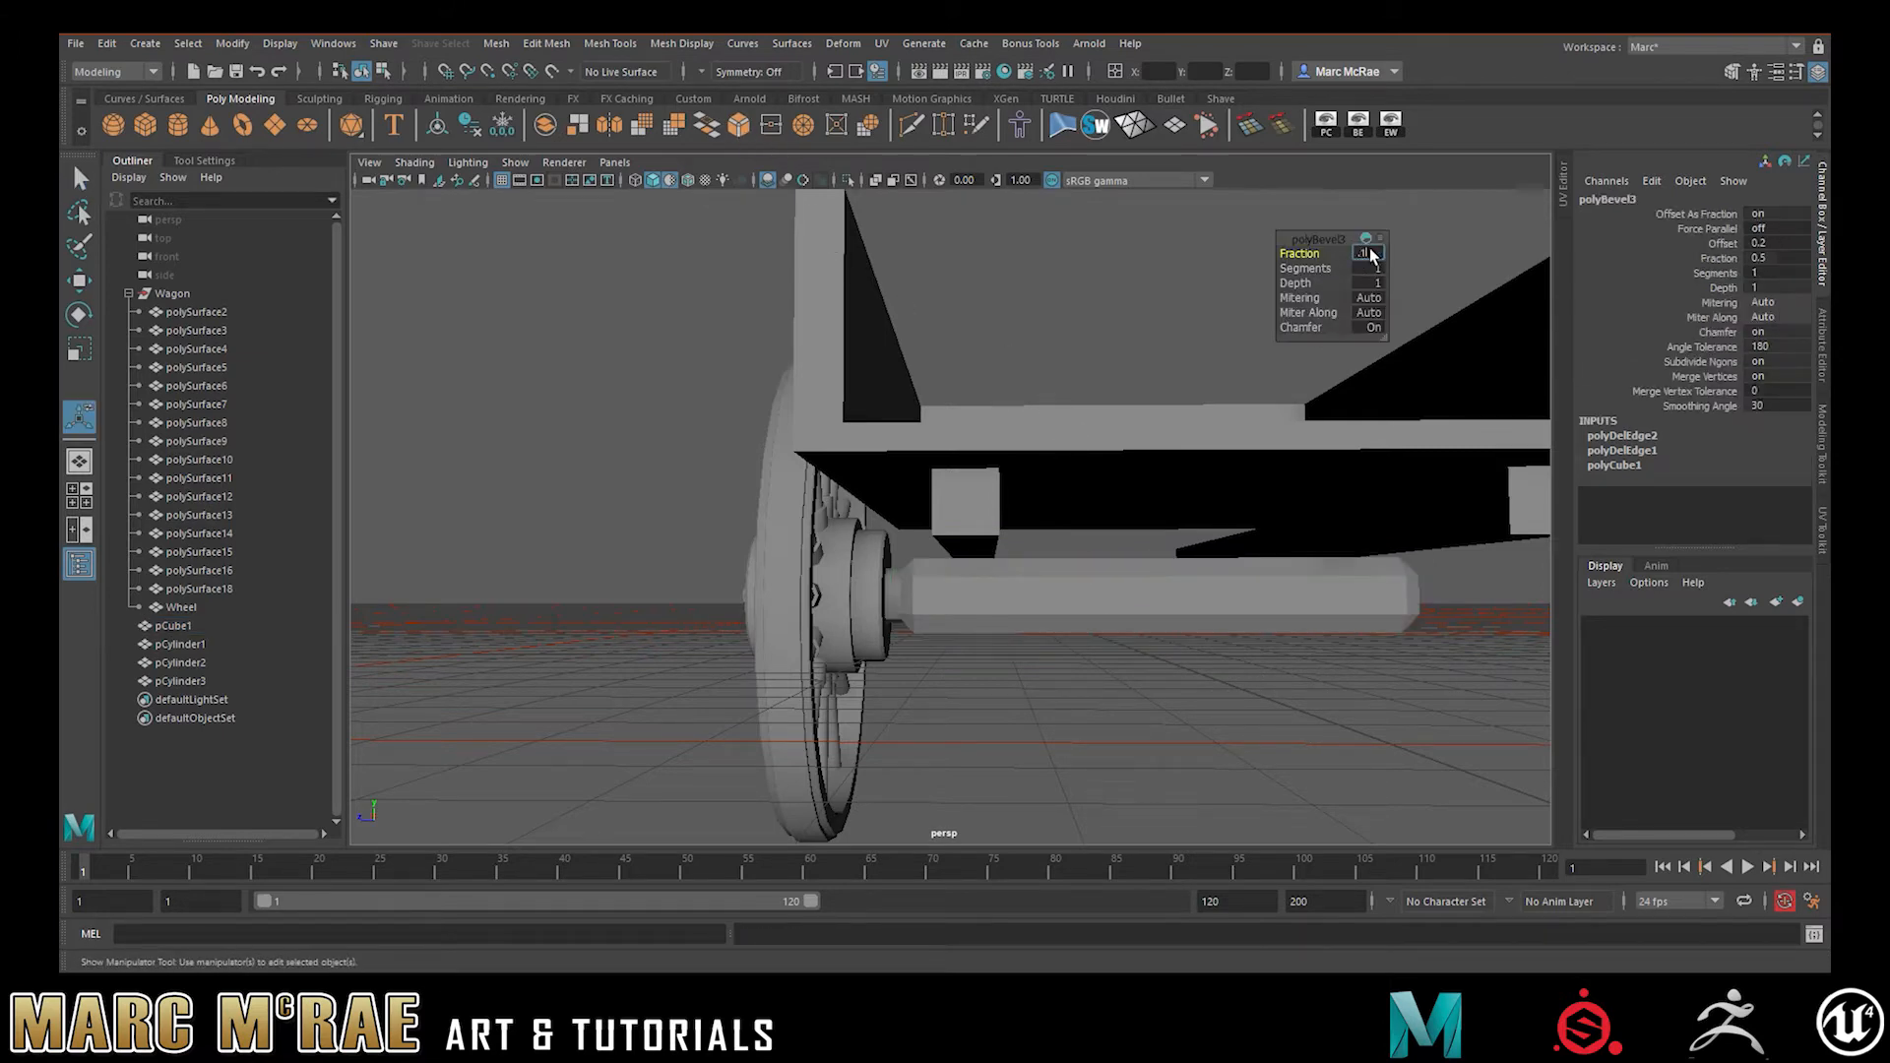
key("Return")
- Inspect the beveled beam end up close and reduce the bevel fraction to 0.05
right_click_drag(1124, 563, 1582, 597, "alt")
left_click_drag(1139, 598, 1157, 608, "alt")
right_click_drag(1157, 608, 971, 515, "alt")
left_click_drag(970, 515, 978, 558, "alt")
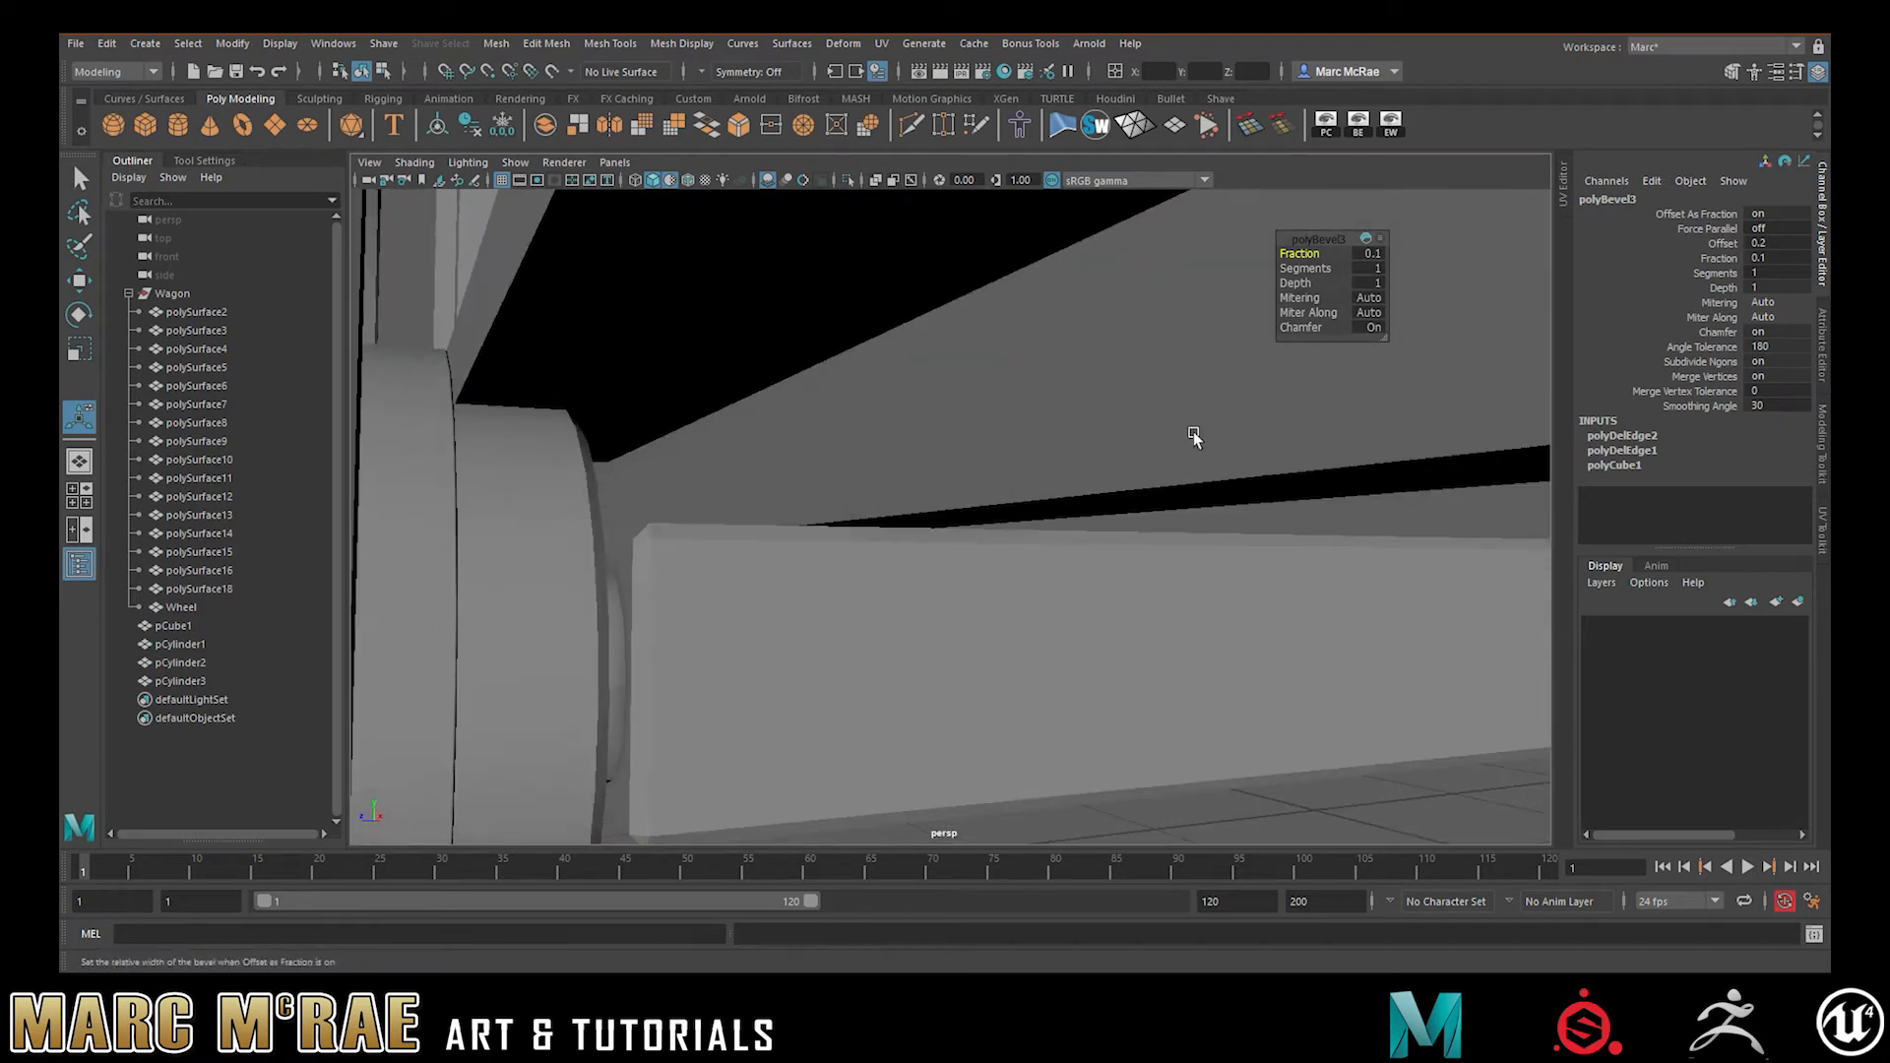
left_click(1371, 255)
type(".05")
key("Return")
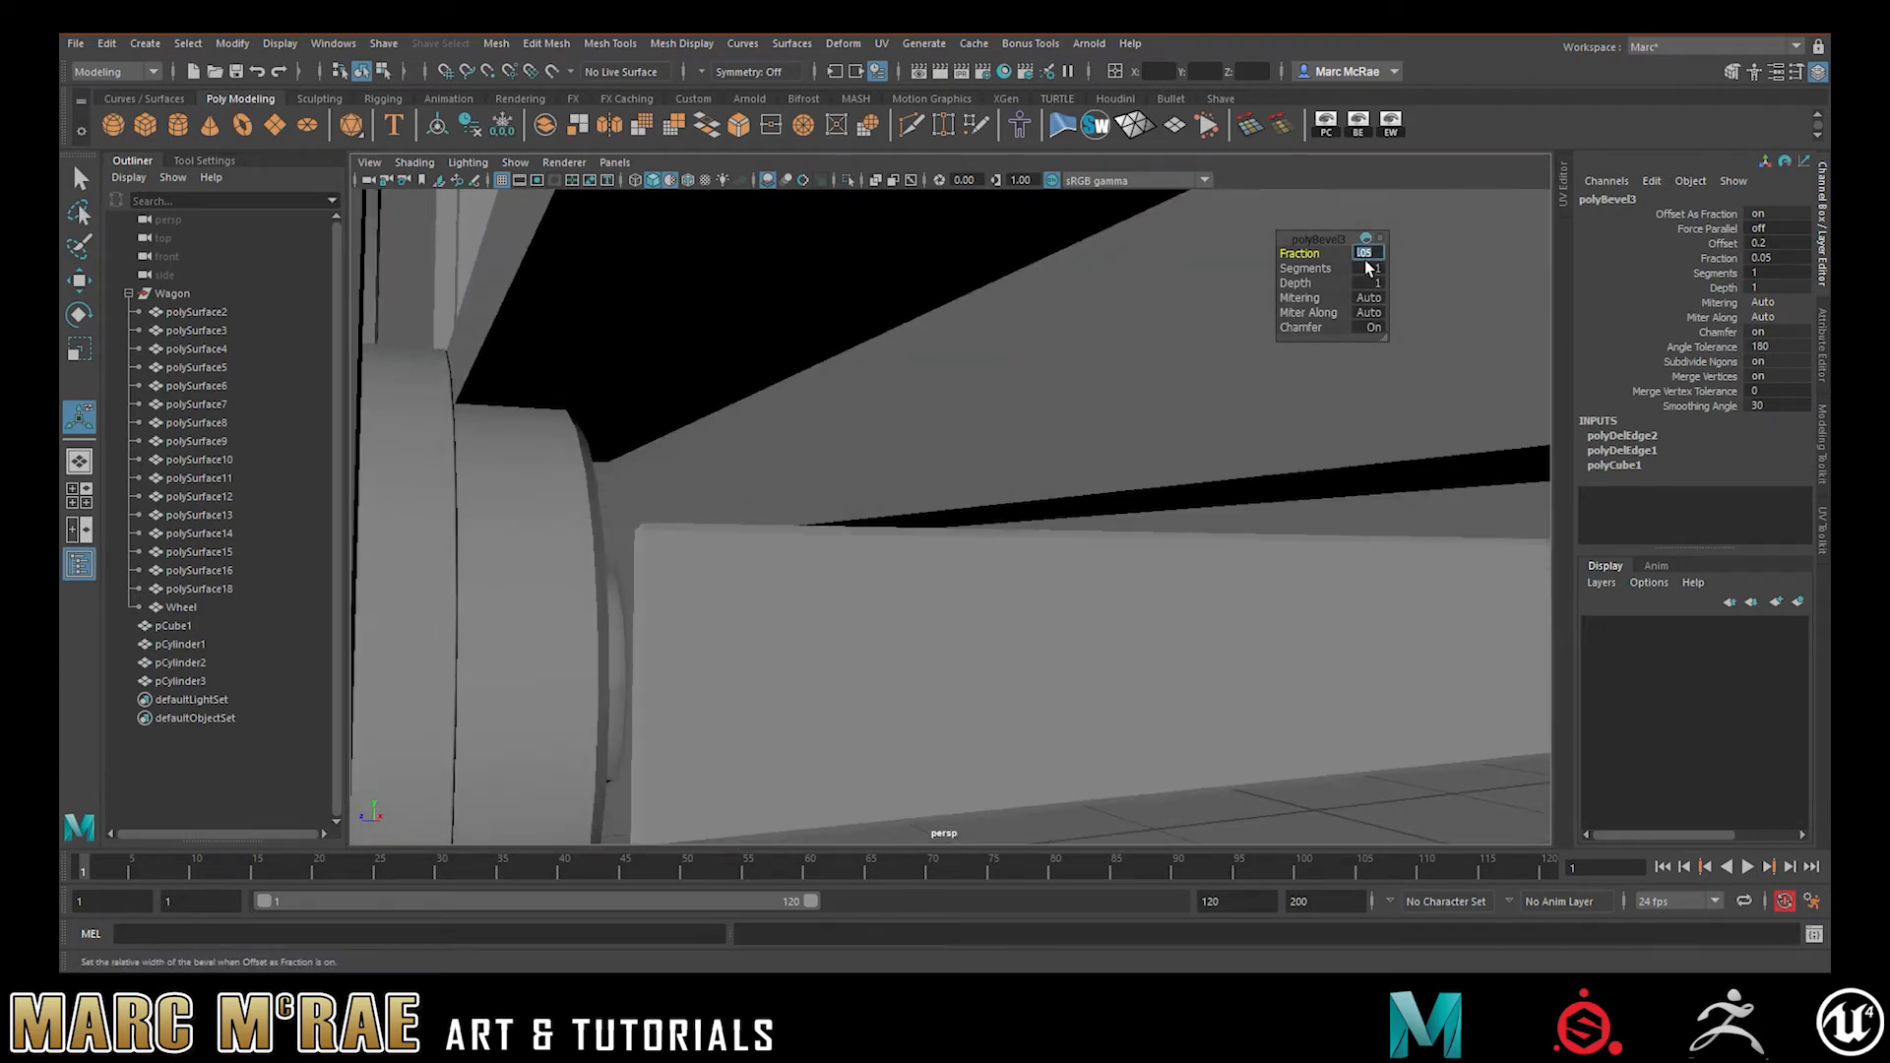
- Combine the cylinder stub and both octagonal nut pieces in the hub into one mesh
right_click_drag(865, 460, 794, 427, "alt")
left_click_drag(793, 427, 890, 493, "alt")
middle_click_drag(890, 493, 946, 448, "alt")
mouse_move(945, 448)
right_mouse_down("alt")
mouse_move(964, 468)
mouse_move(925, 464)
right_mouse_up("alt")
left_click_drag(926, 464, 878, 460, "alt")
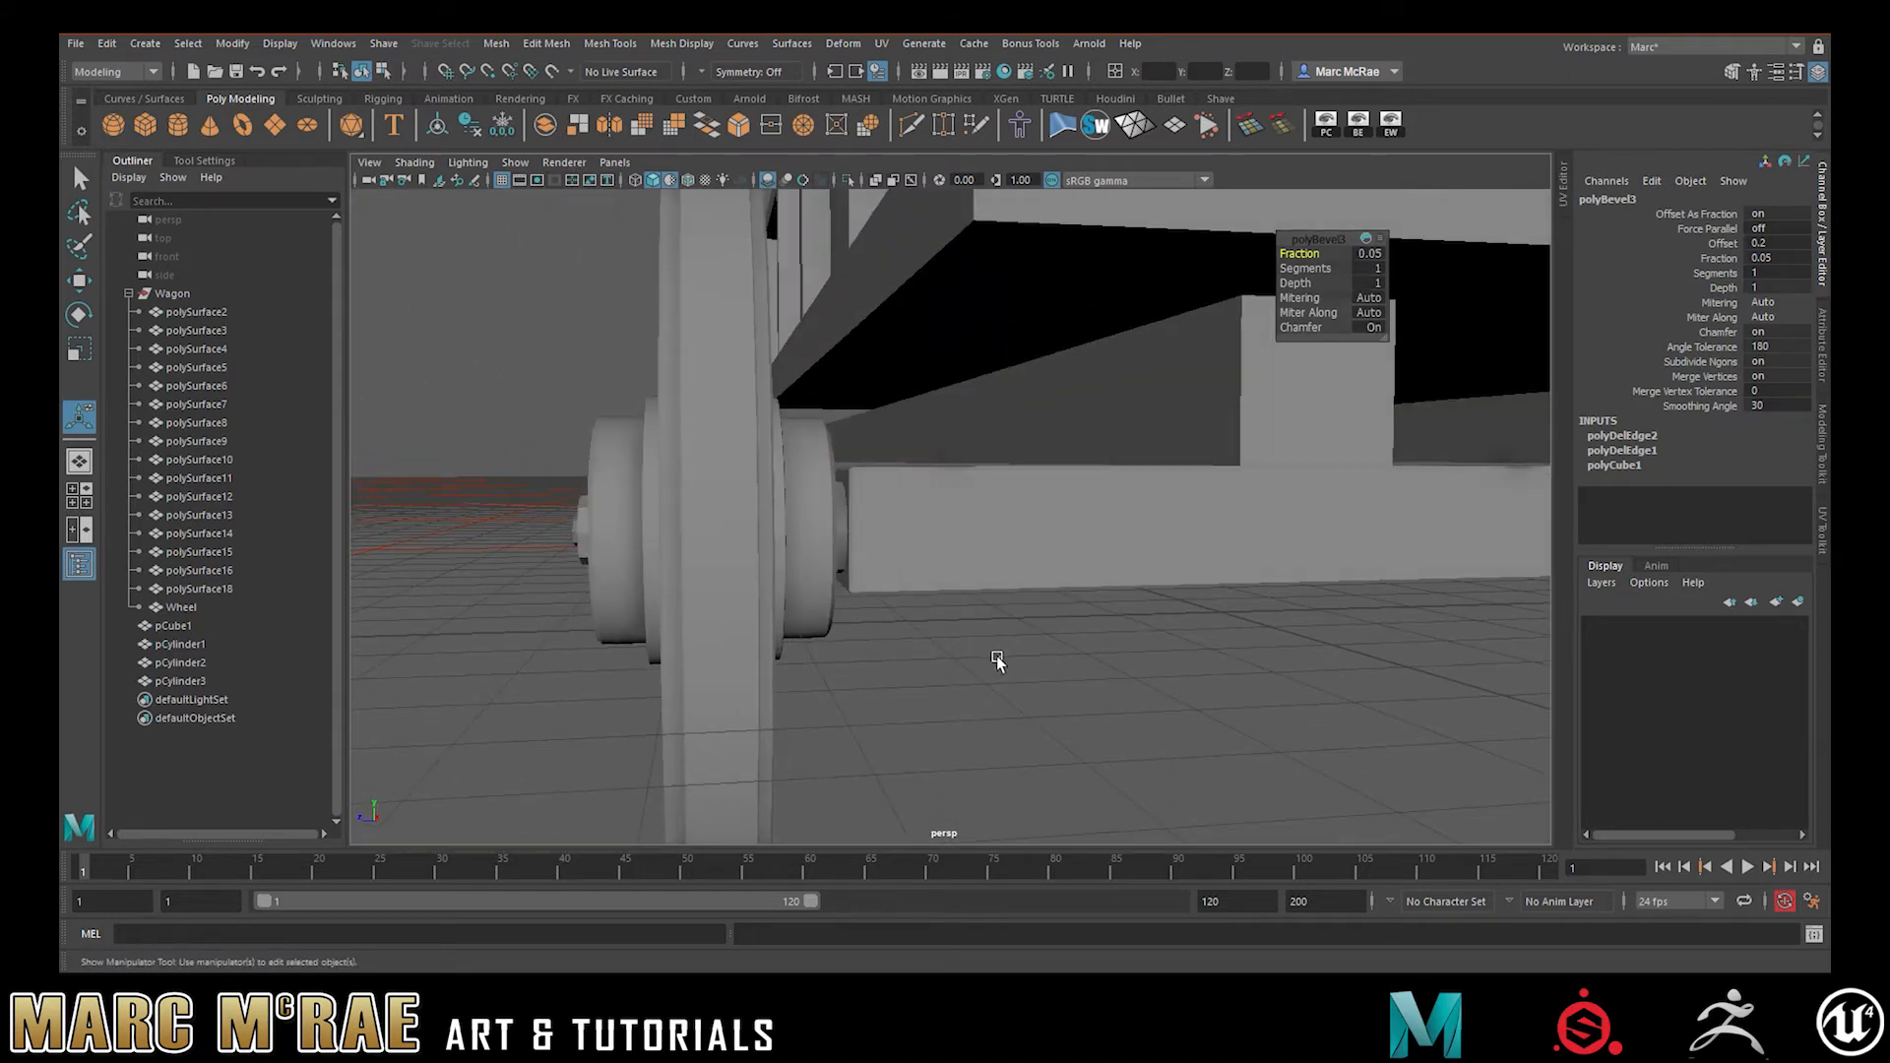
left_click(998, 652)
left_click(841, 524)
left_click_drag(810, 560, 921, 565, "alt")
left_click(686, 577, "shift")
left_click(685, 576, "shift")
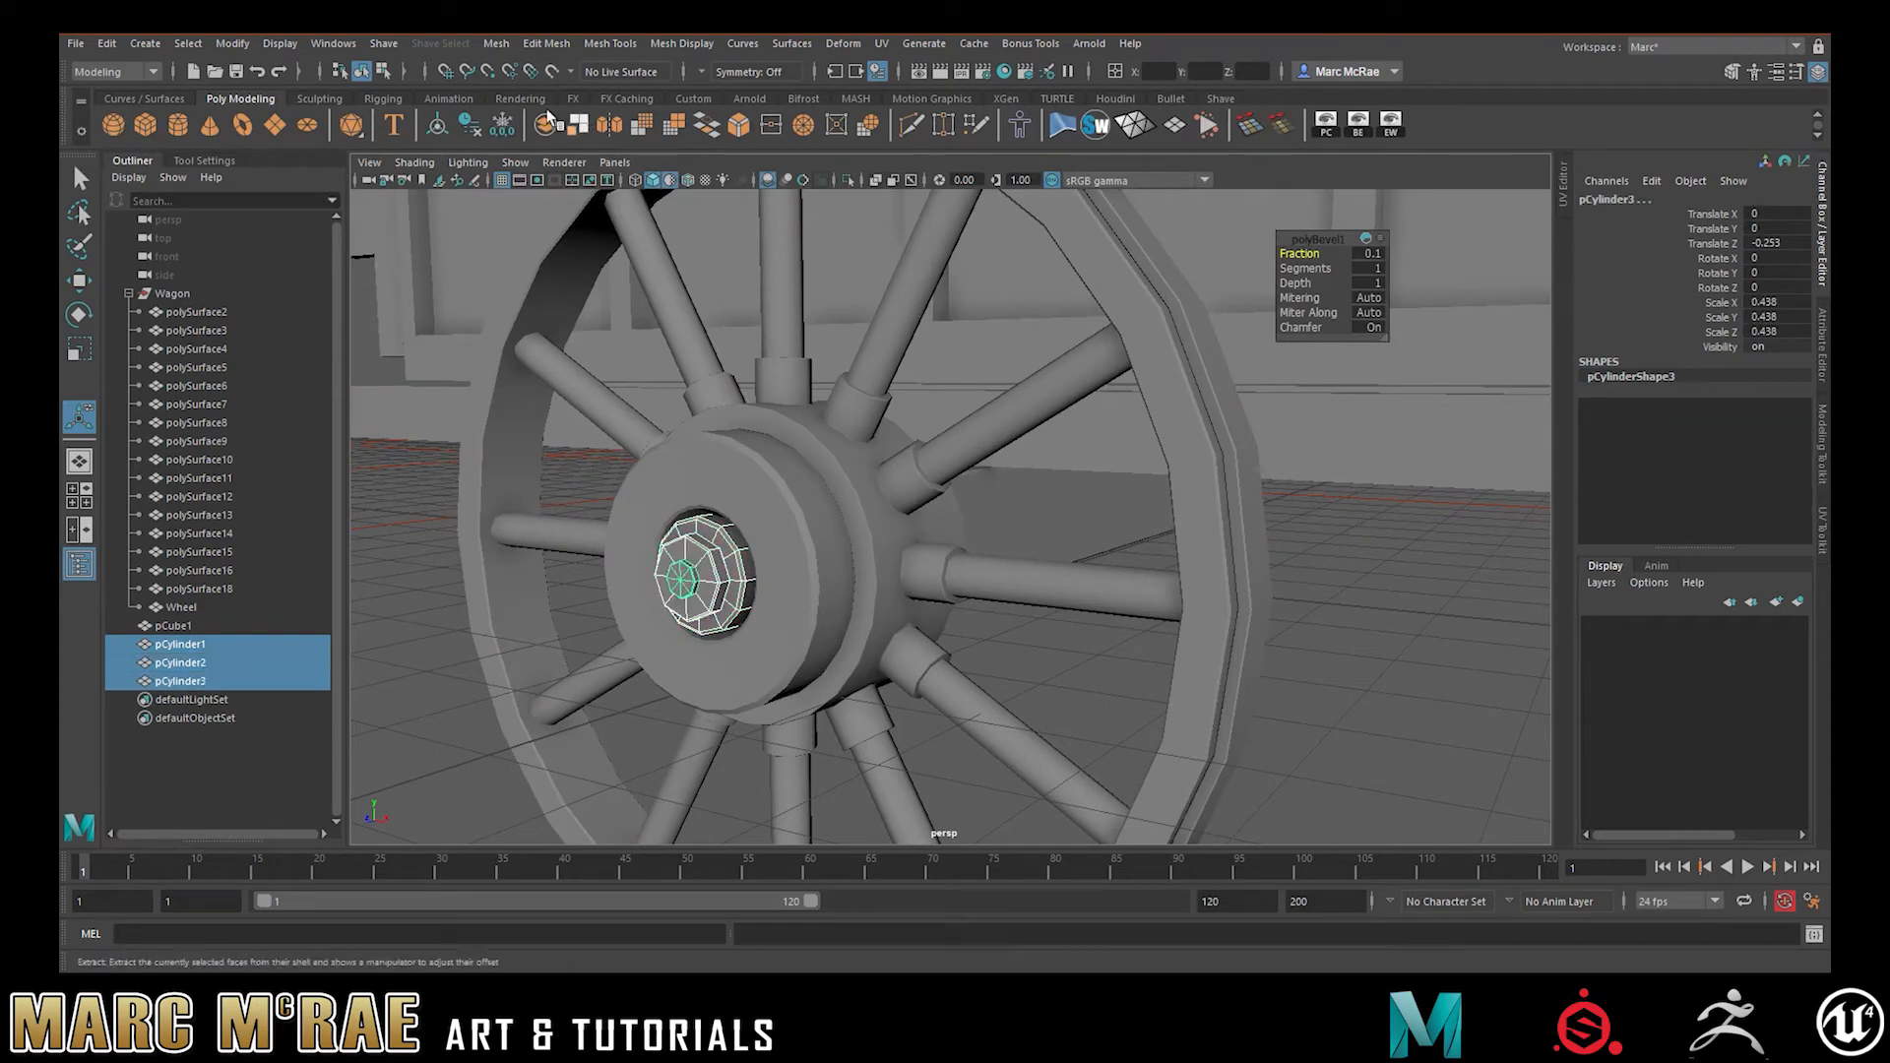
left_click_drag(890, 466, 800, 449, "alt")
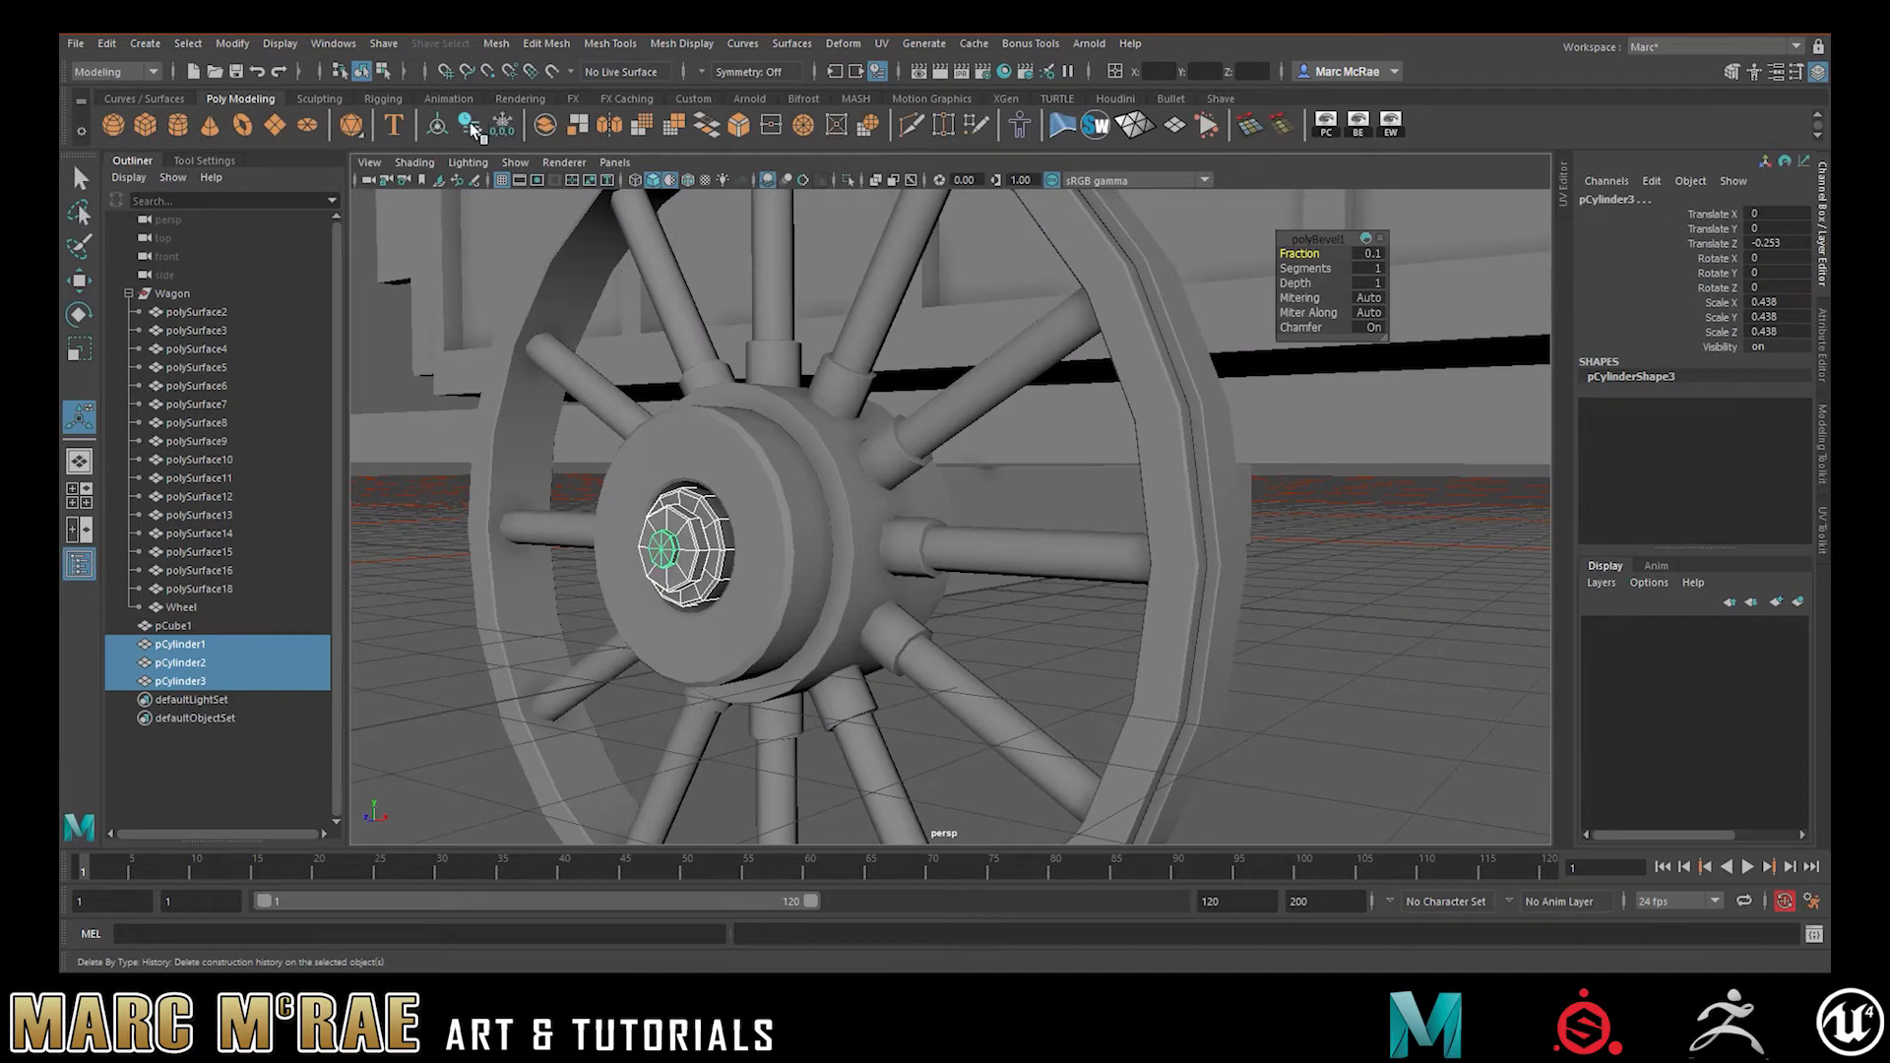
left_click(547, 126)
- Clean up the combined mesh by deleting its history and freezing its transformations, and remove the leftover pCylinder3 group
left_click(472, 126)
left_click(501, 127)
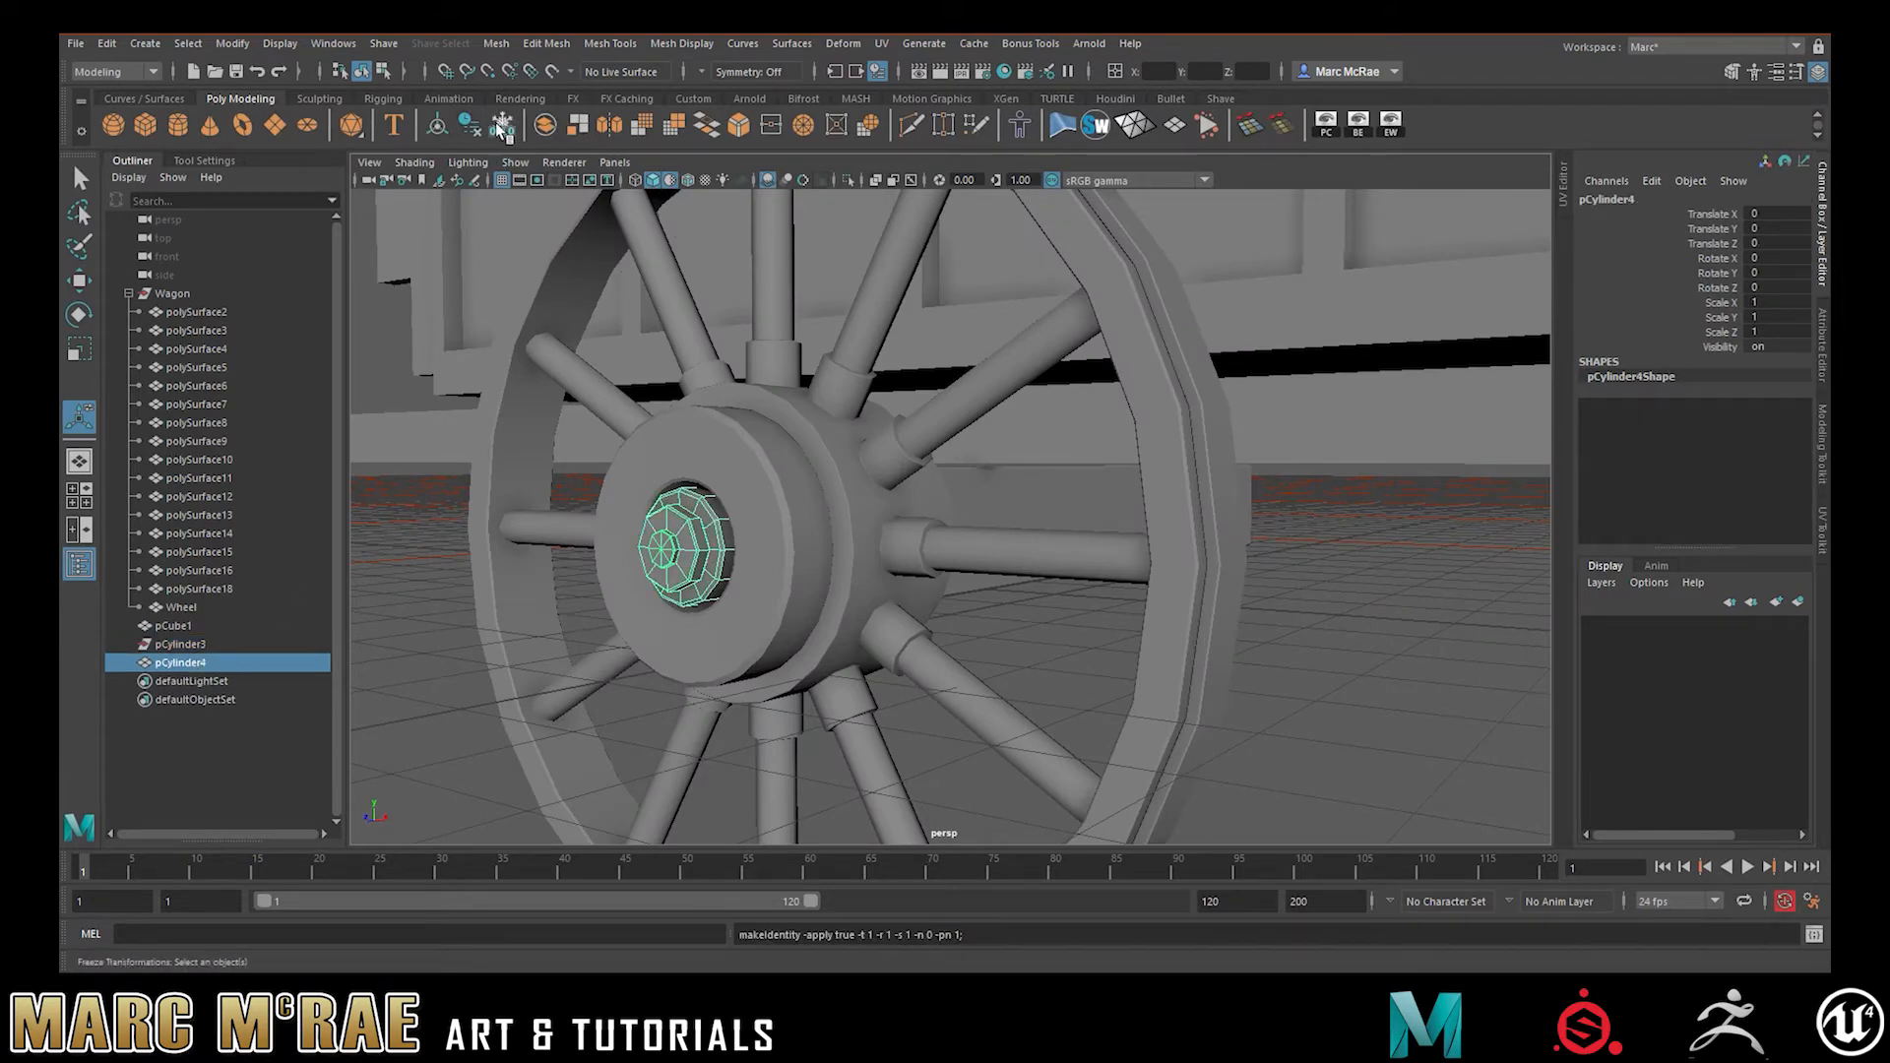
left_click(196, 645)
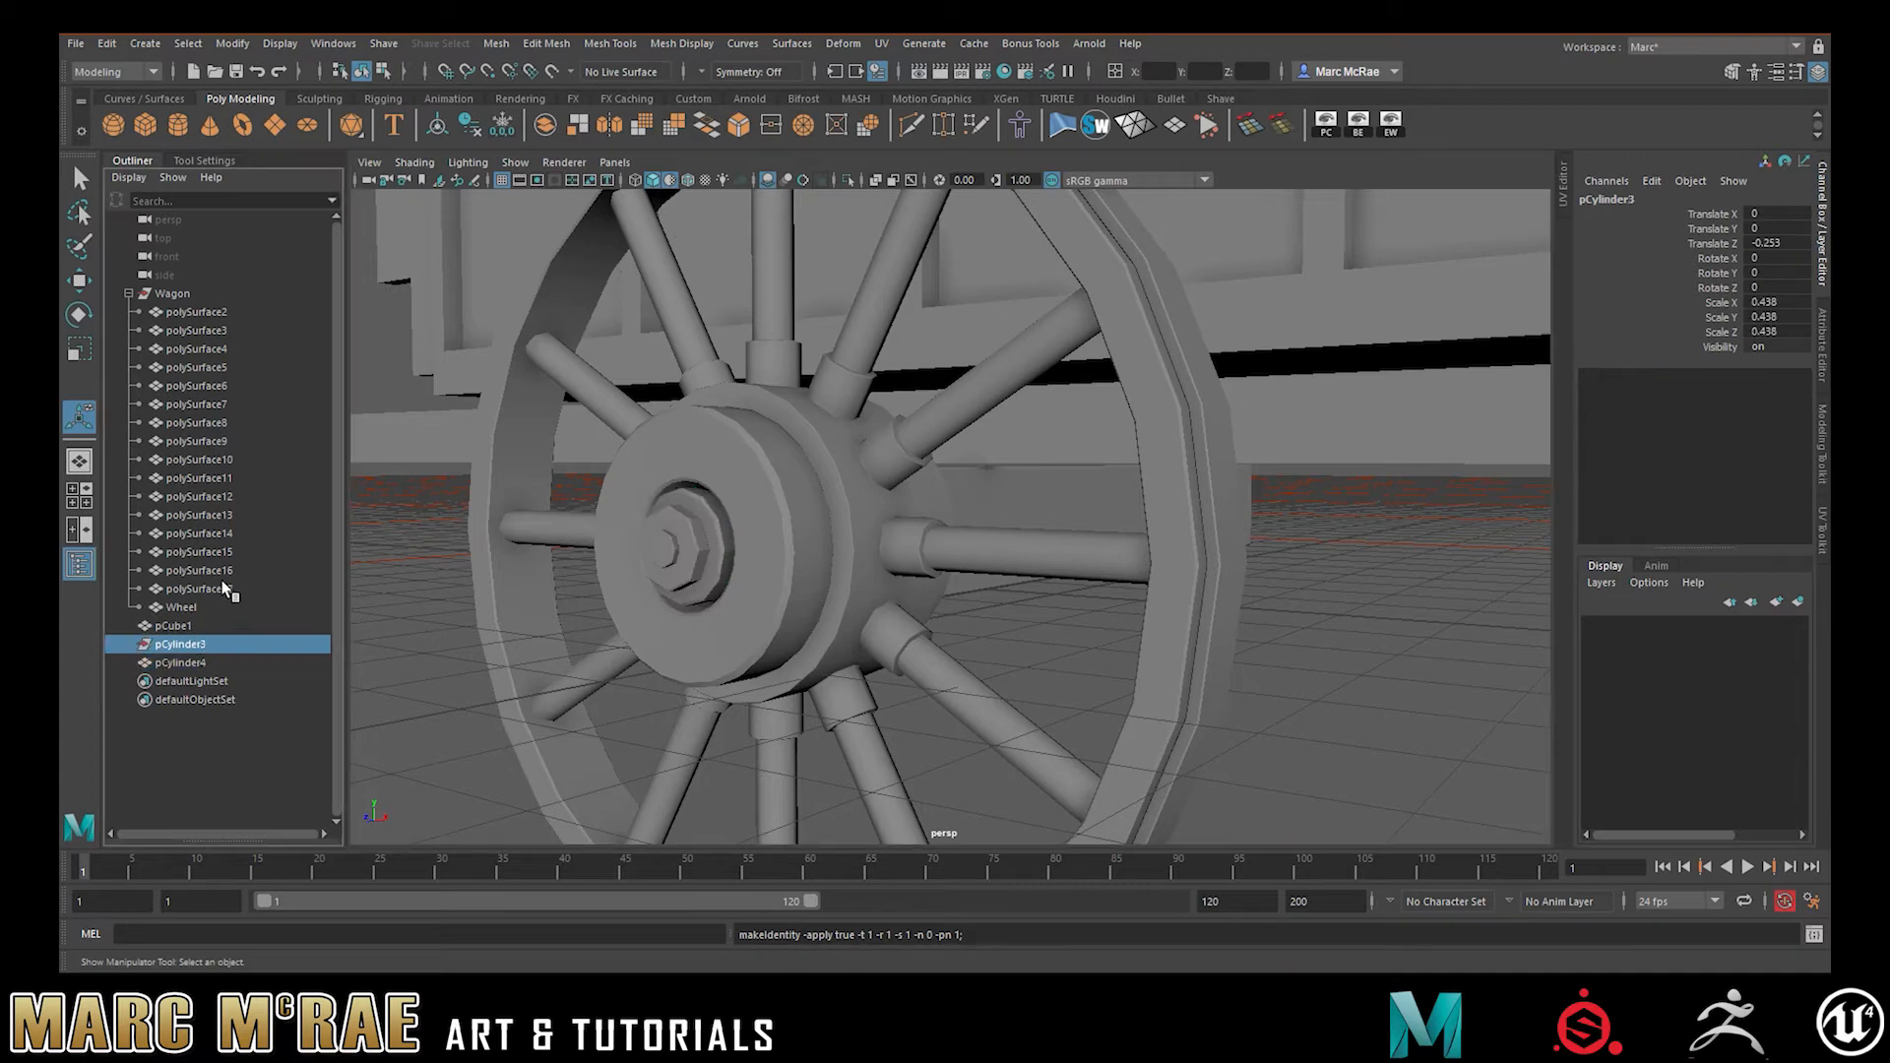
key("Delete")
- Rename the axle beam as Axel and the combined hub mesh as WheelHub
left_click(174, 626)
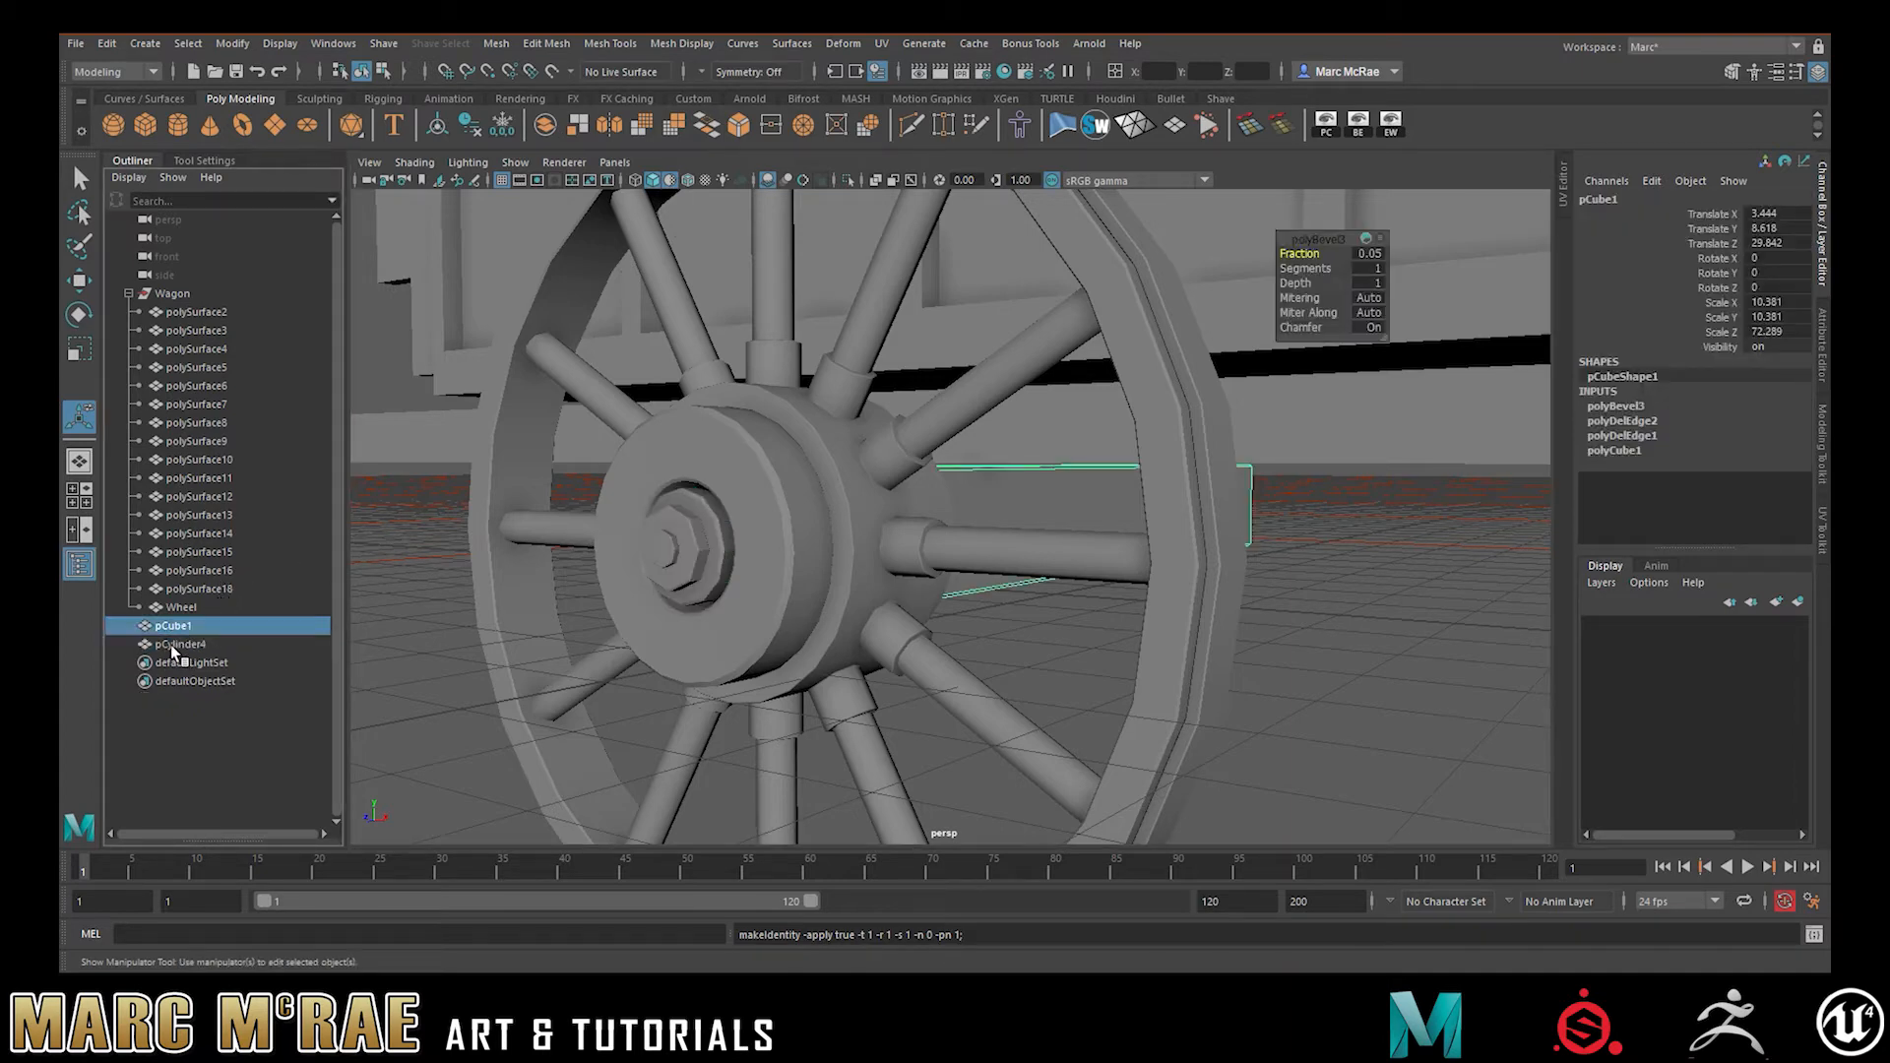
double_click(179, 628)
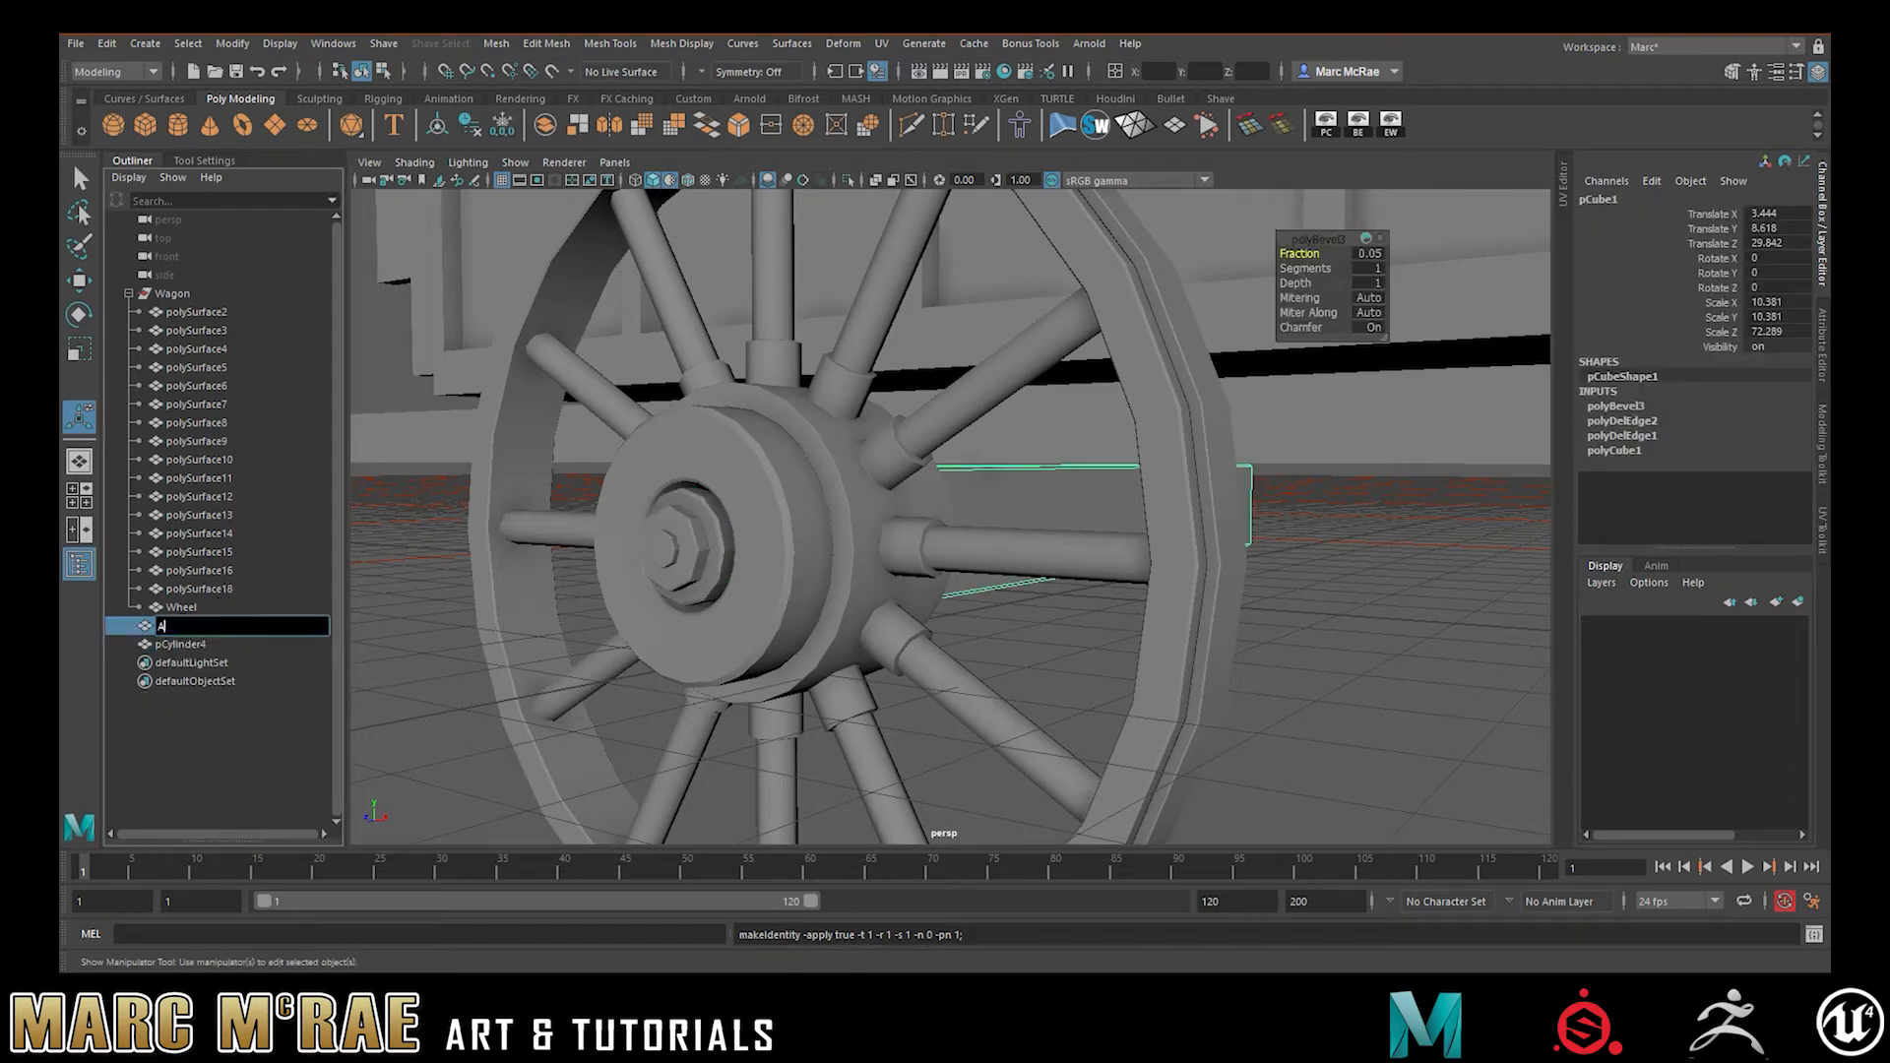
key("Return")
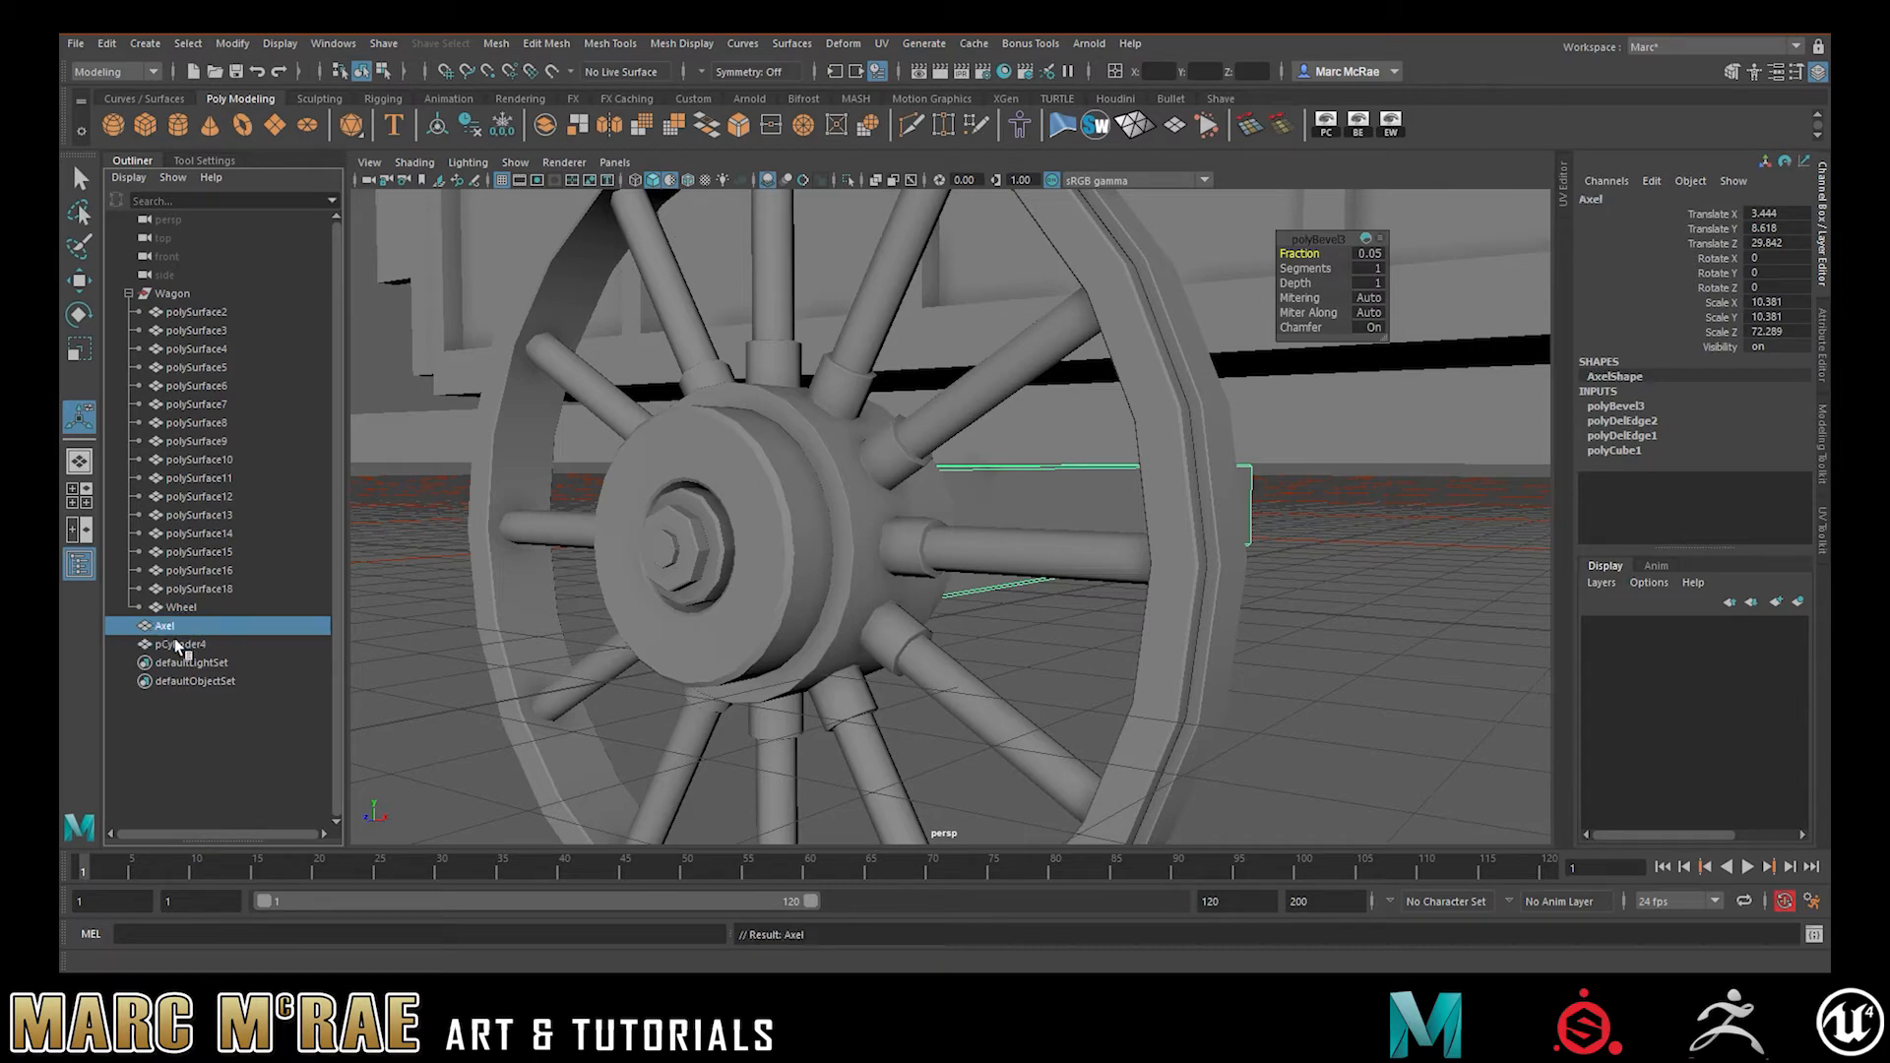
double_click(183, 645)
type("W")
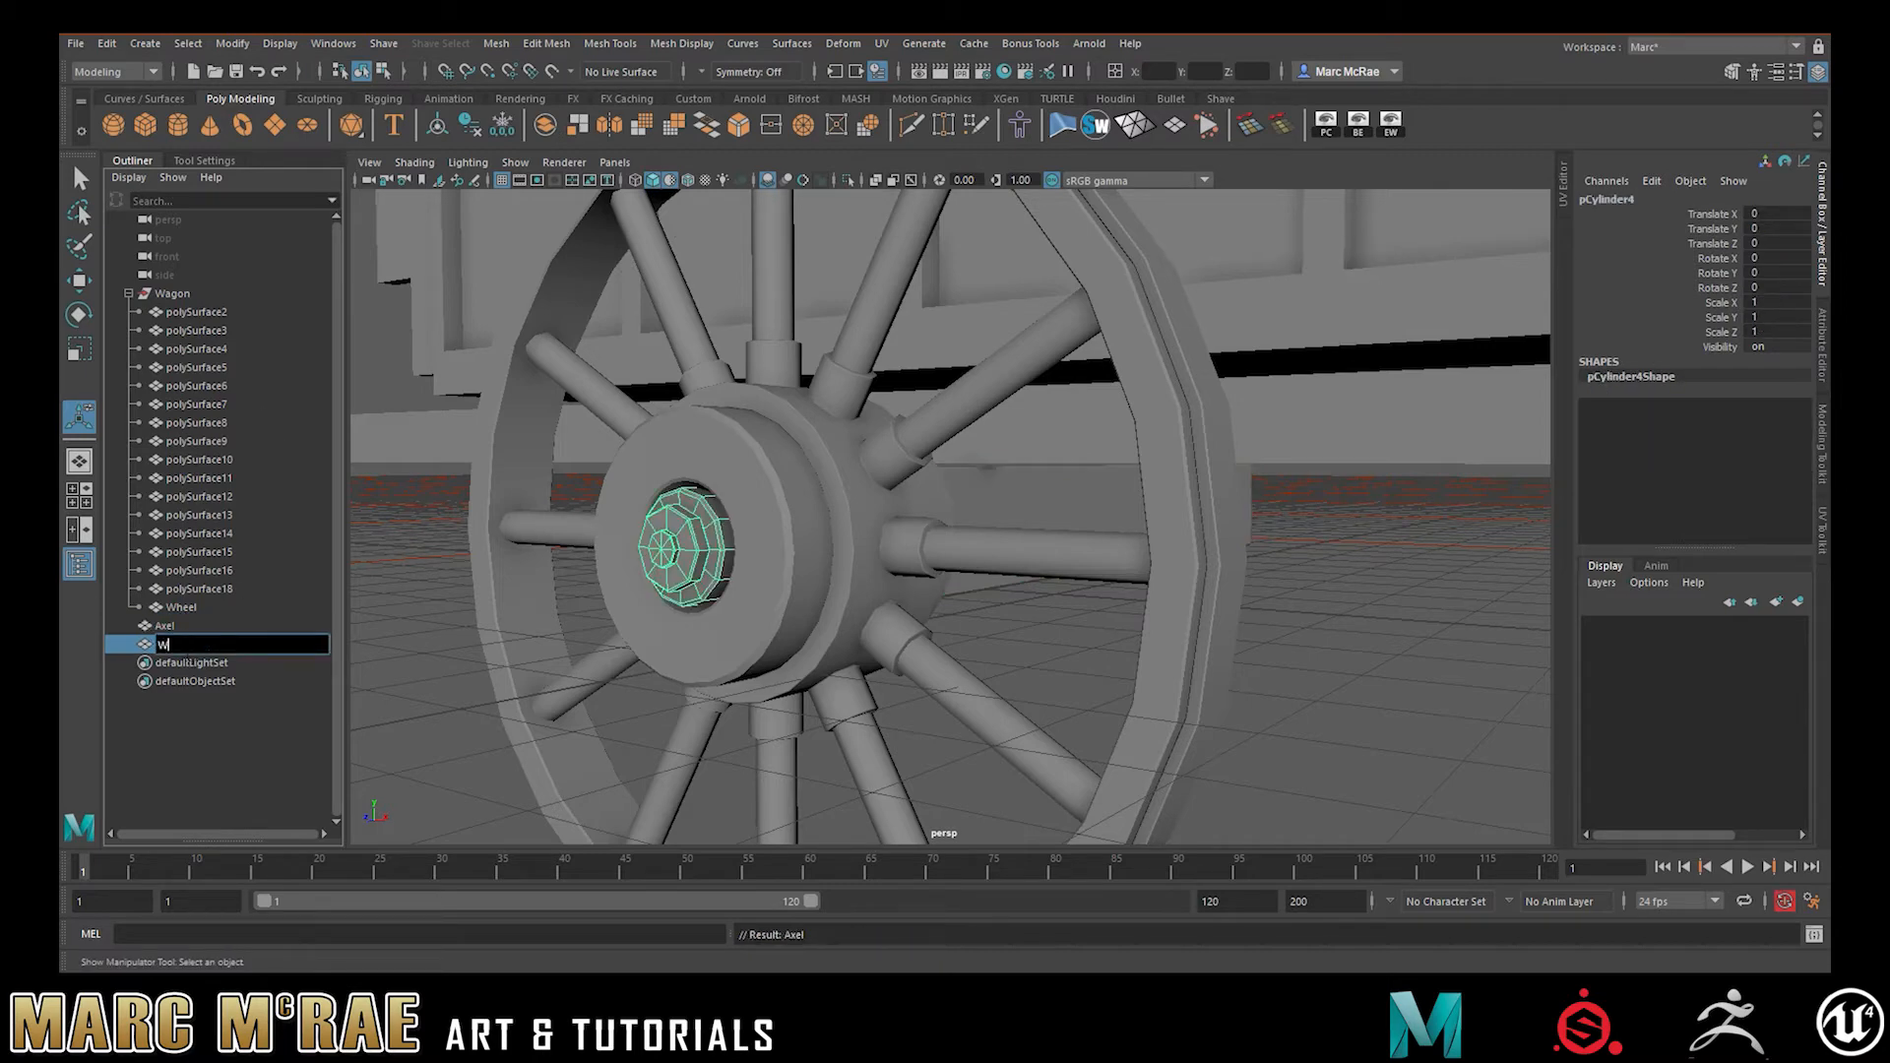
type("heelHub")
key("Return")
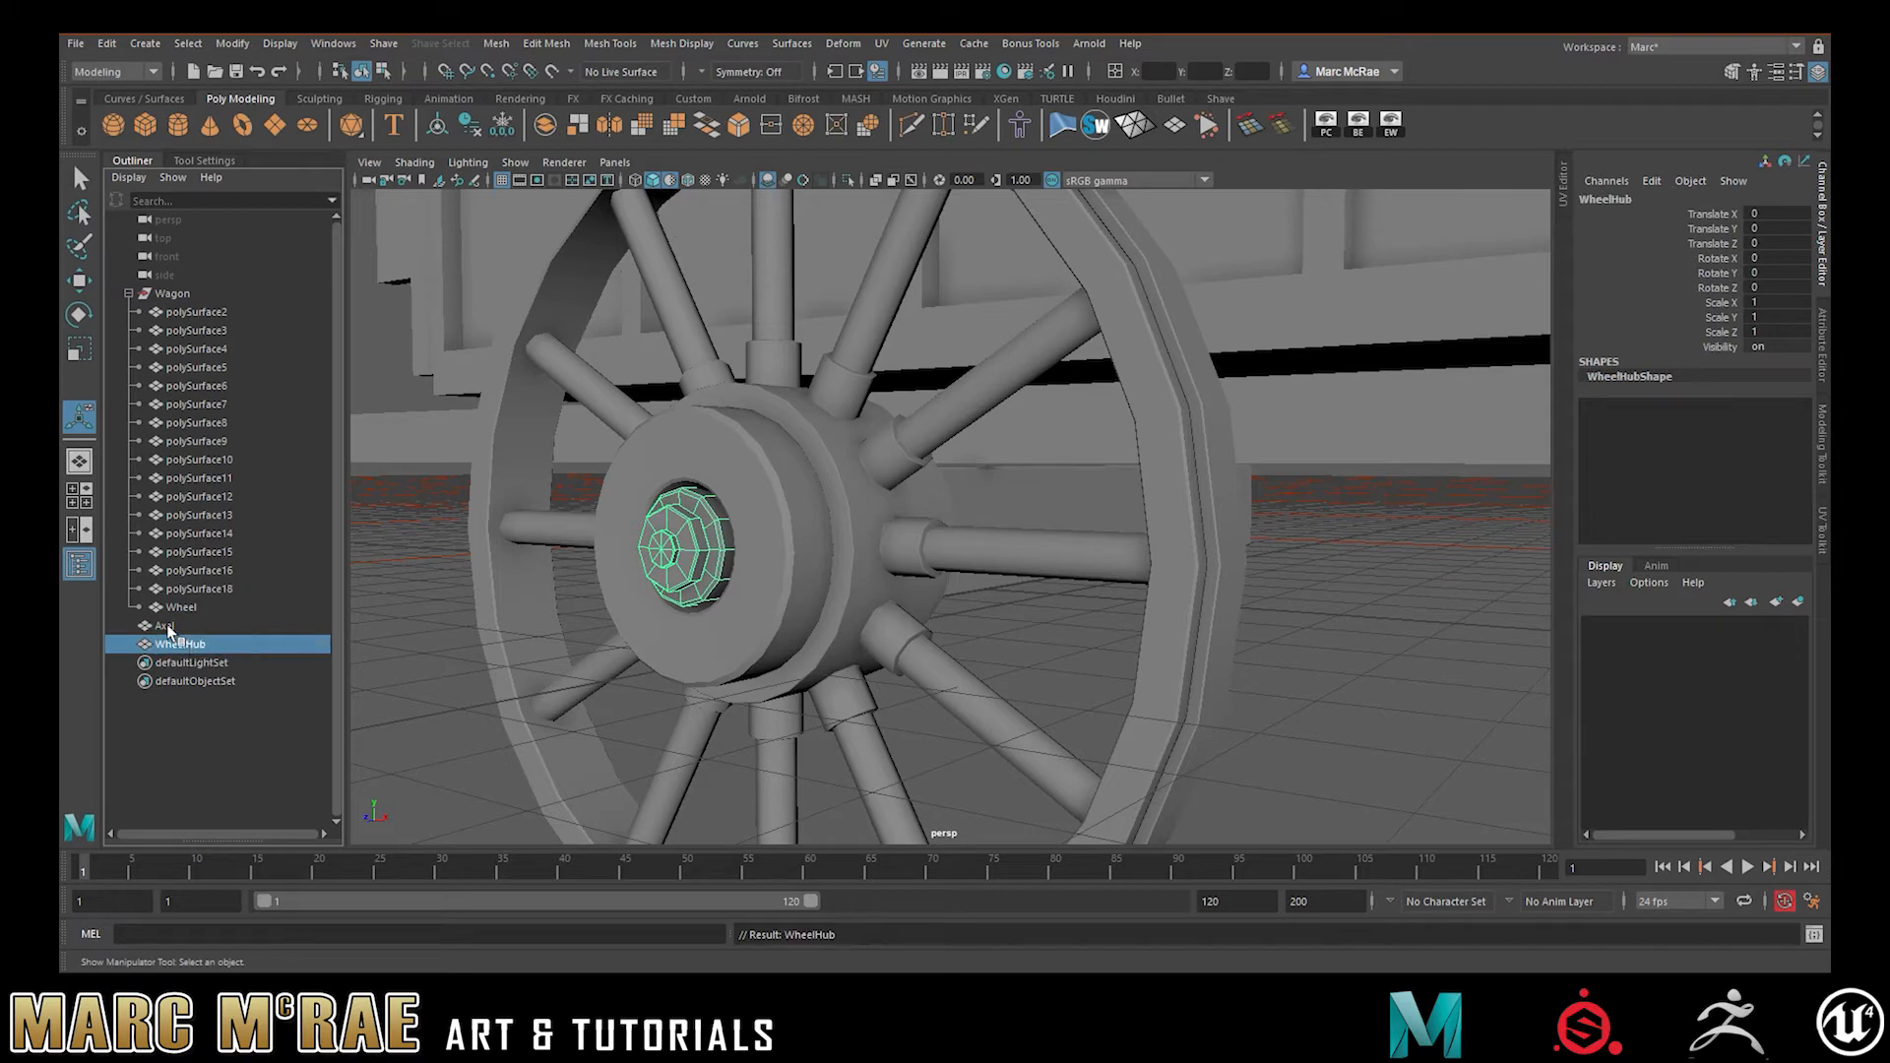
- Parent both Axel and WheelHub under the Wagon group
key("ctrl+b")
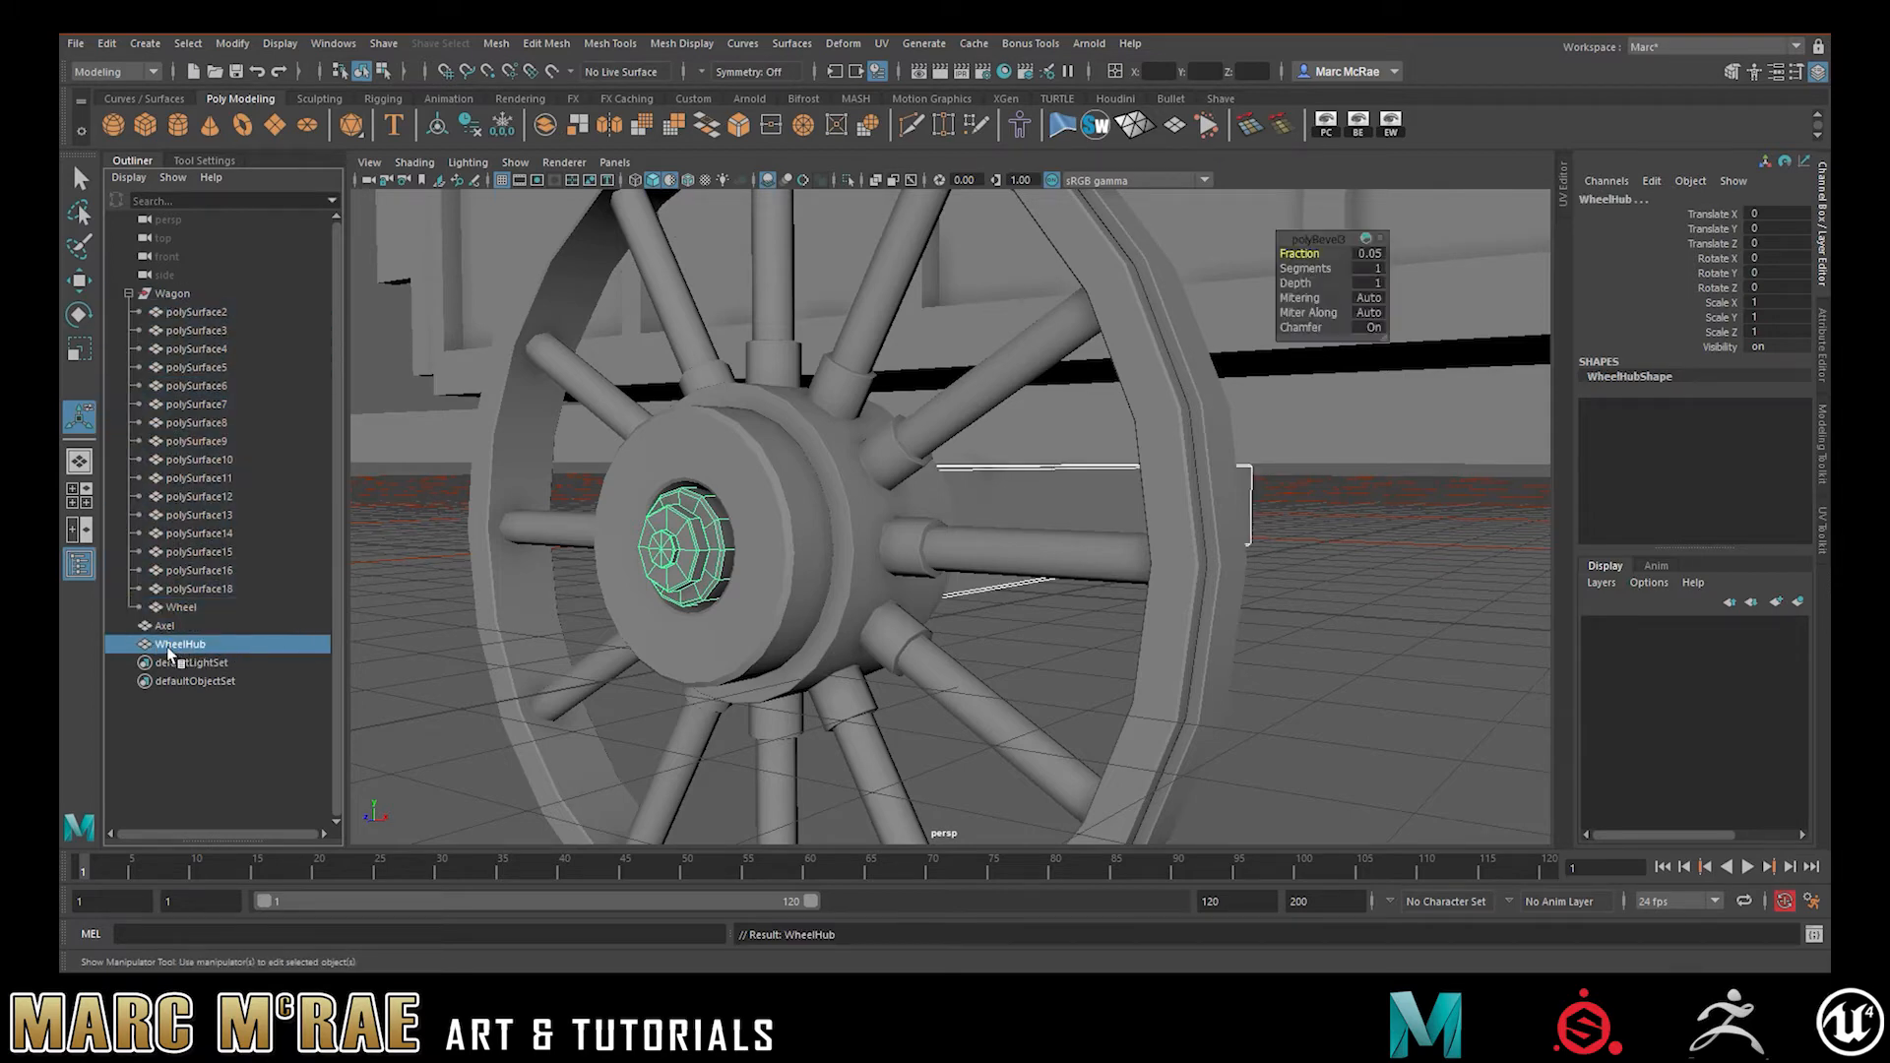
left_click(164, 627, "shift")
middle_click_drag(162, 627, 155, 294)
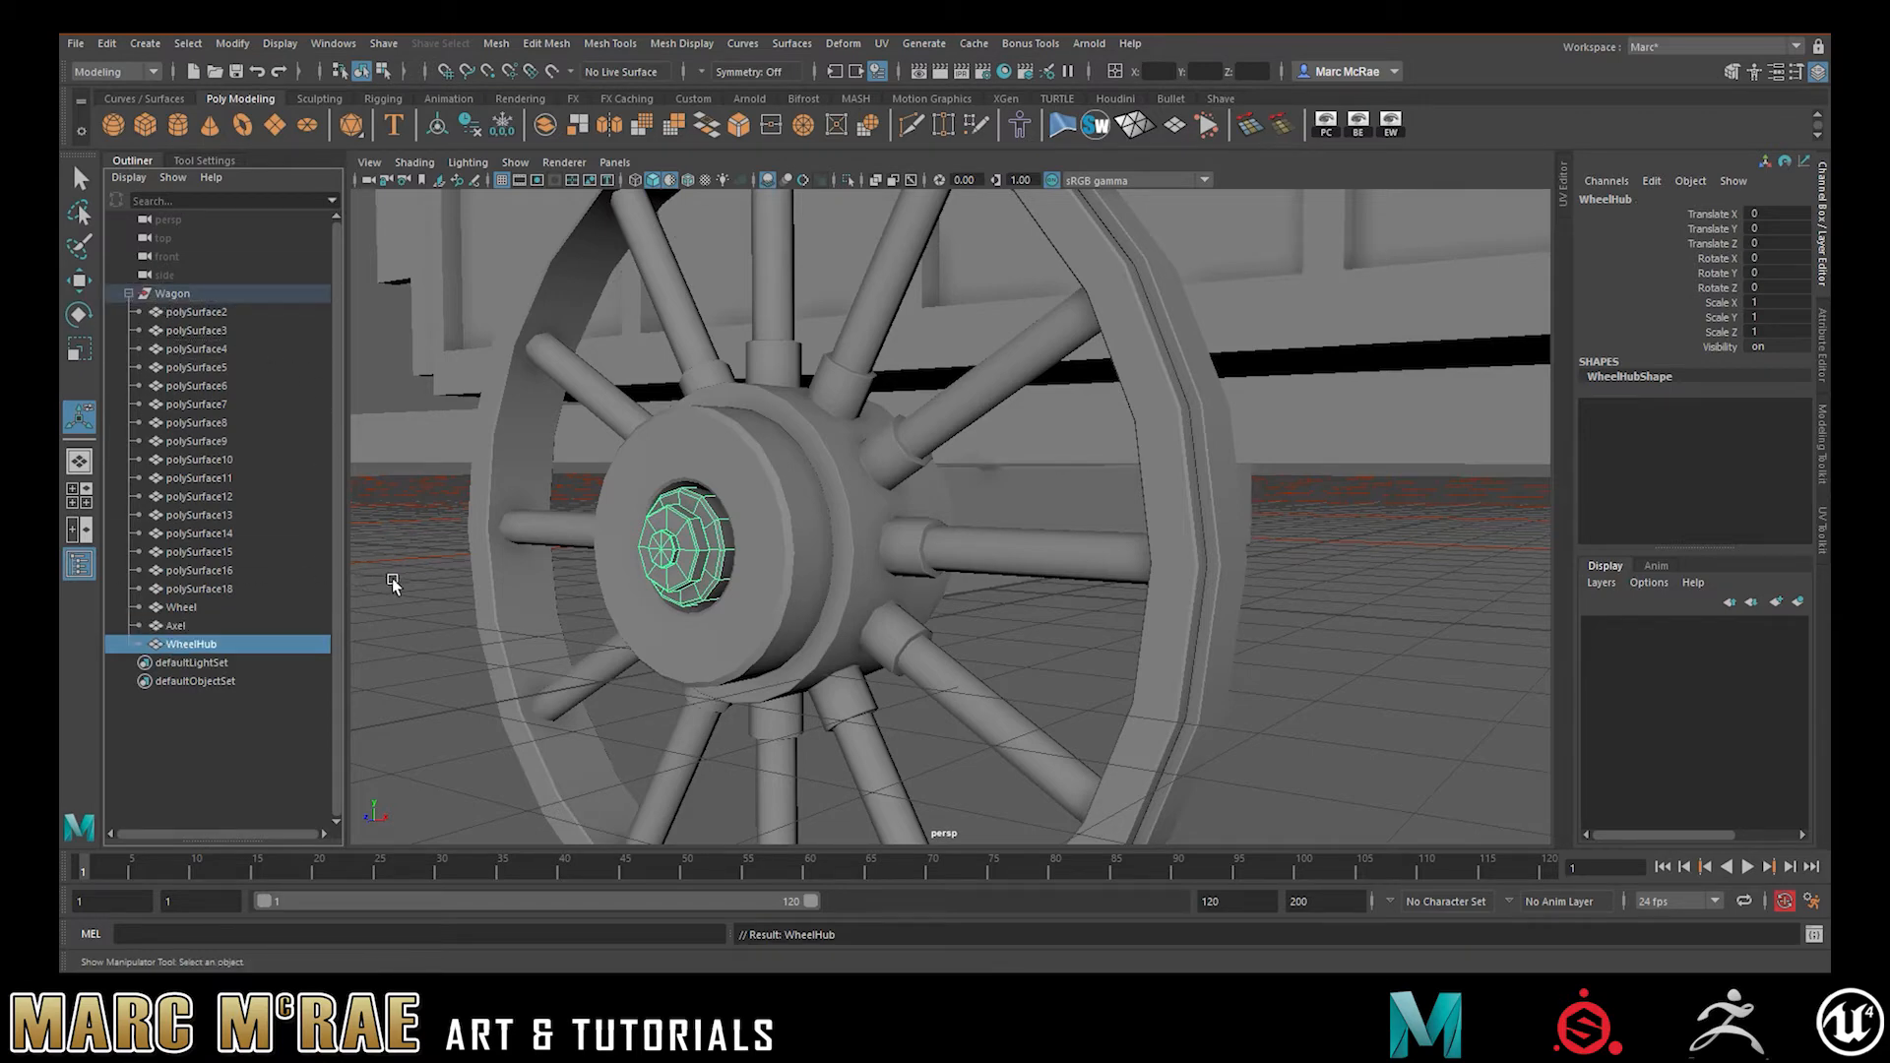
- Try to rearrange Axel and WheelHub within the hierarchy, and undo the reparenting
left_click(398, 617)
left_click(187, 644)
left_click(177, 631, "shift")
mouse_move(183, 650)
middle_mouse_down()
mouse_move(189, 484)
mouse_move(172, 646)
middle_mouse_up()
key("ctrl+z")
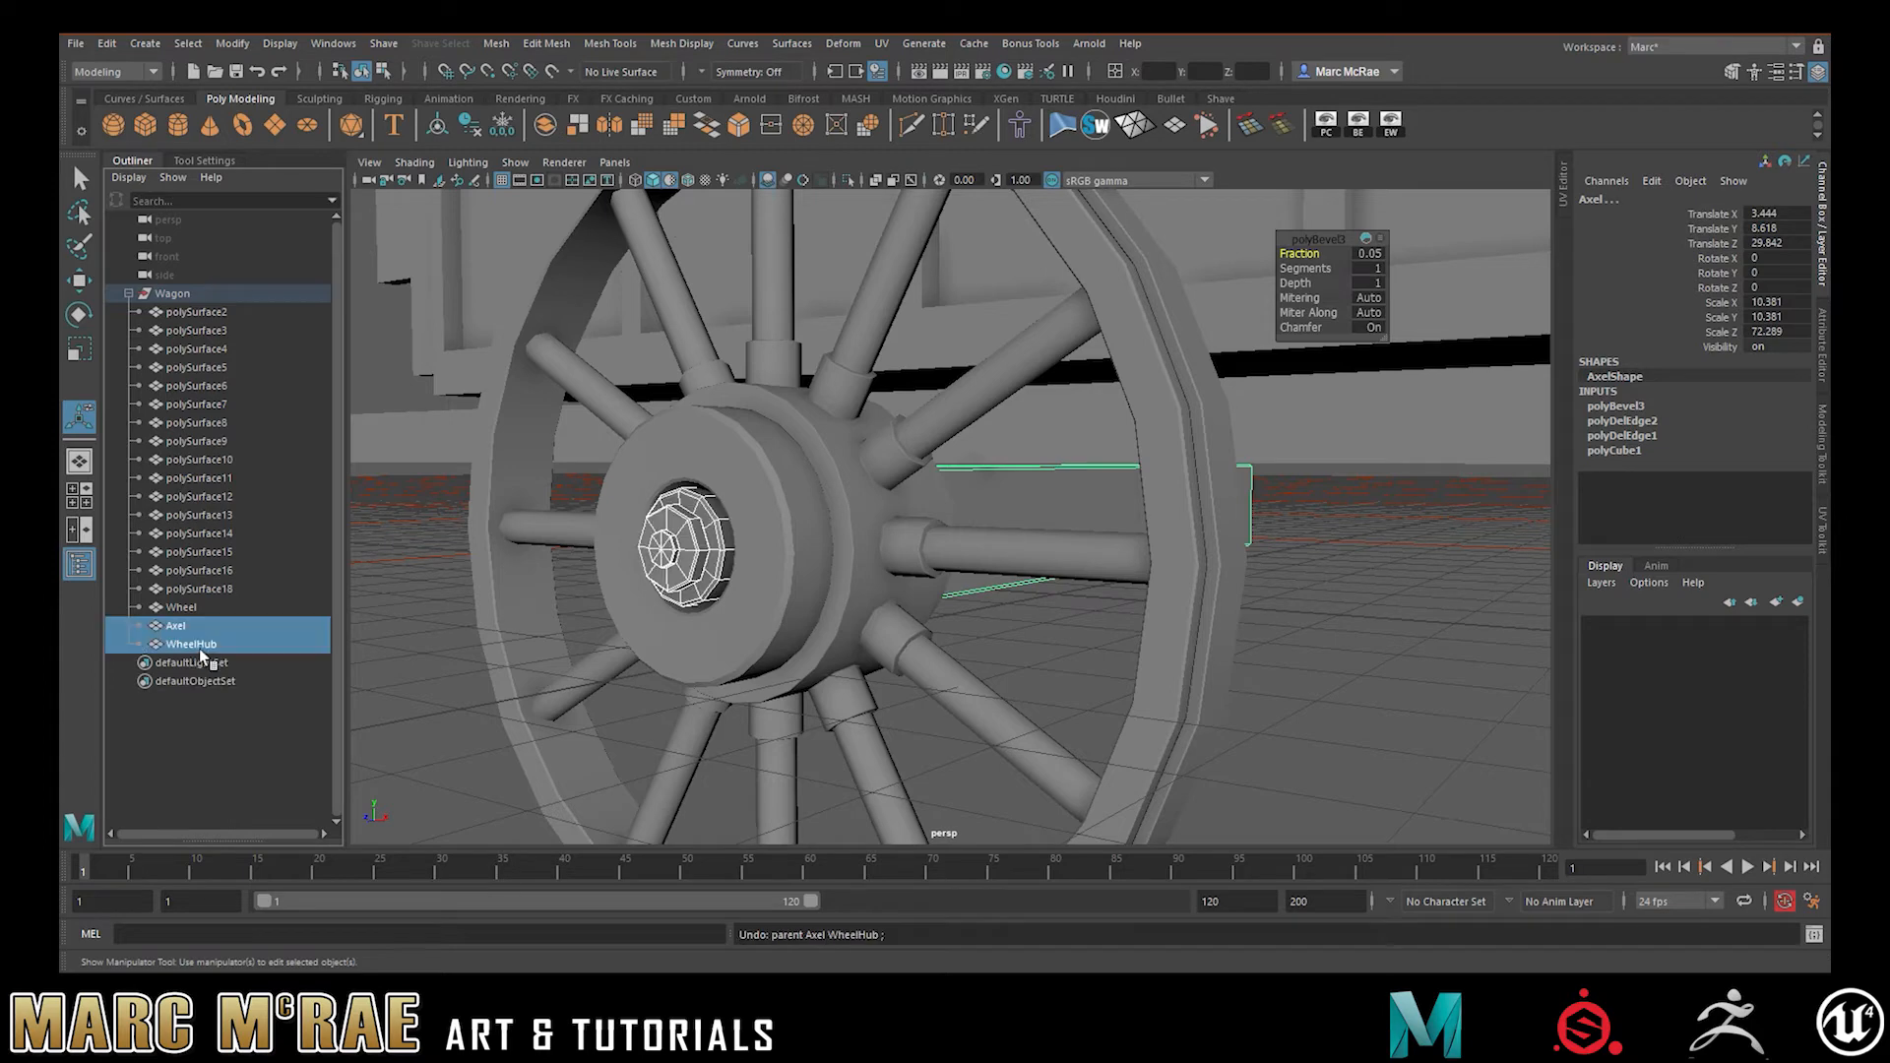
- Select the WheelHub mesh for moving, with the wagon's end in view, and turn on grid snapping
left_click(272, 746)
left_click_drag(742, 676, 765, 584, "alt")
left_click(537, 547)
key("2")
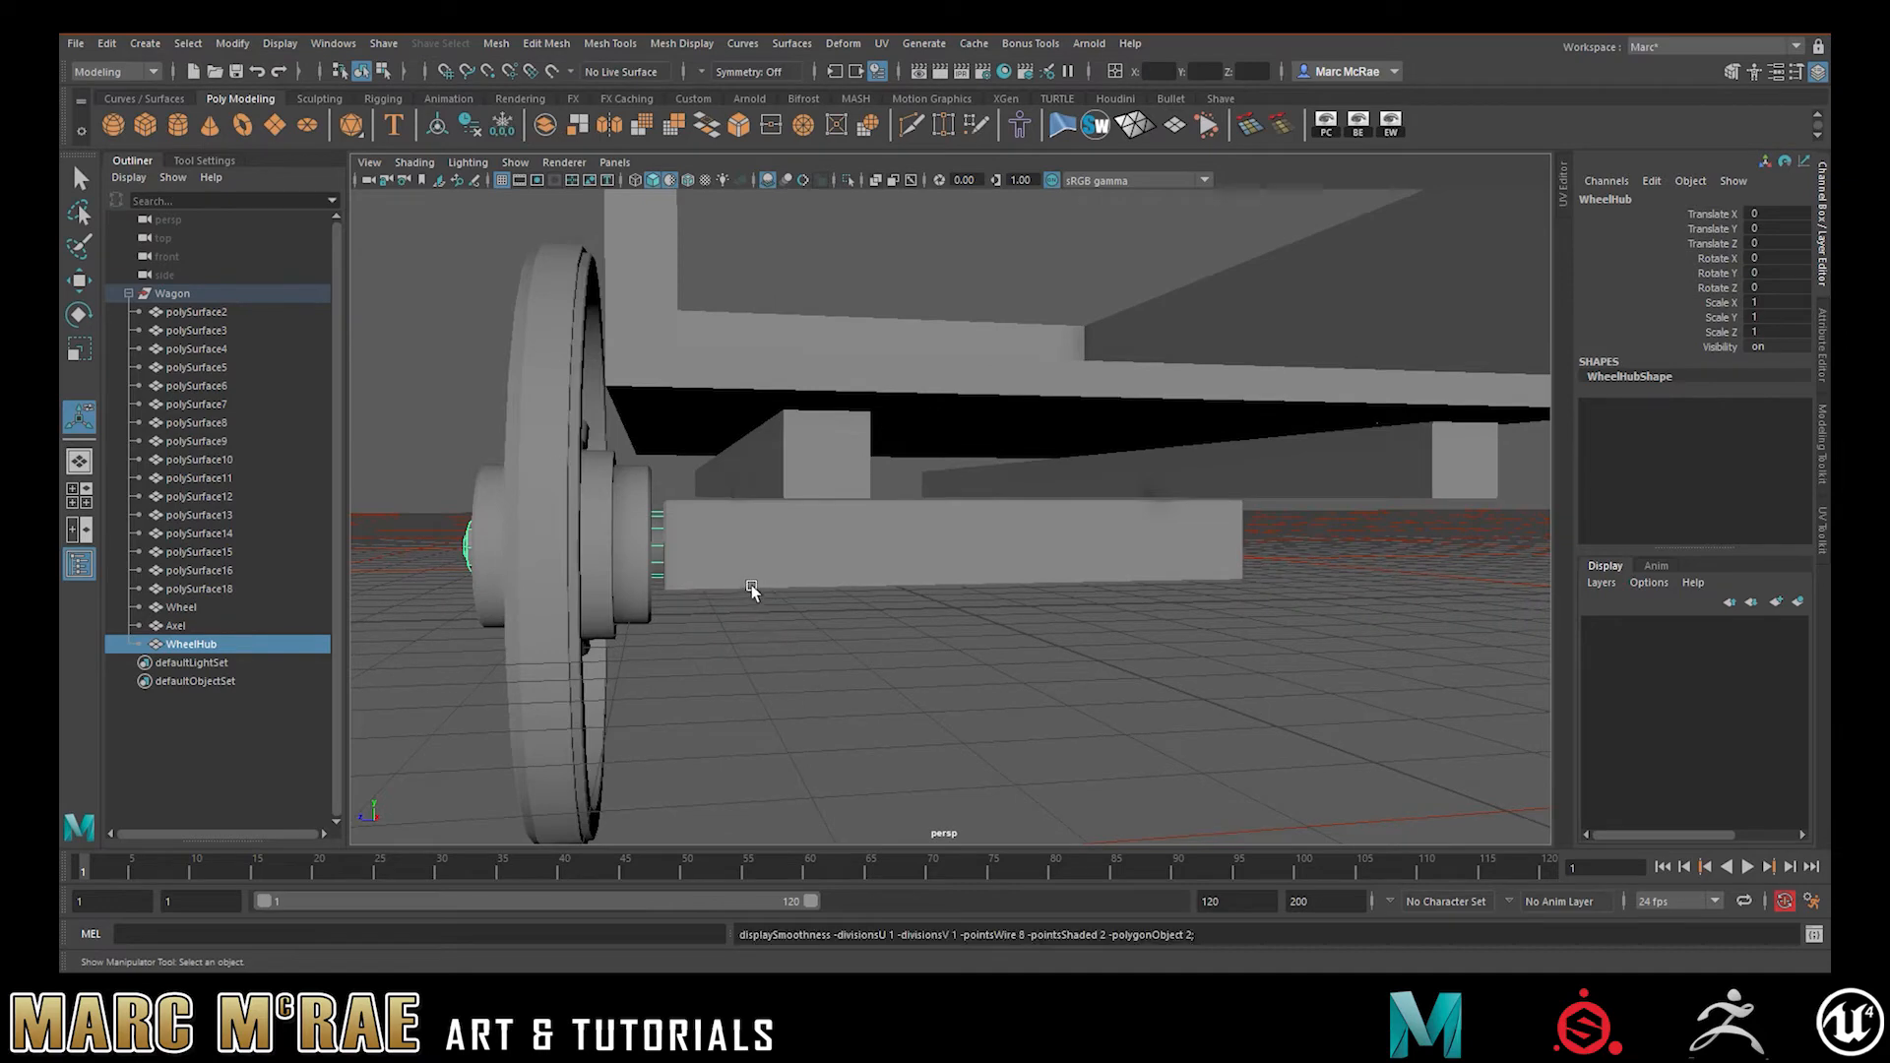
right_click_drag(967, 521, 895, 523, "alt")
left_click_drag(895, 523, 855, 577, "alt")
key("w")
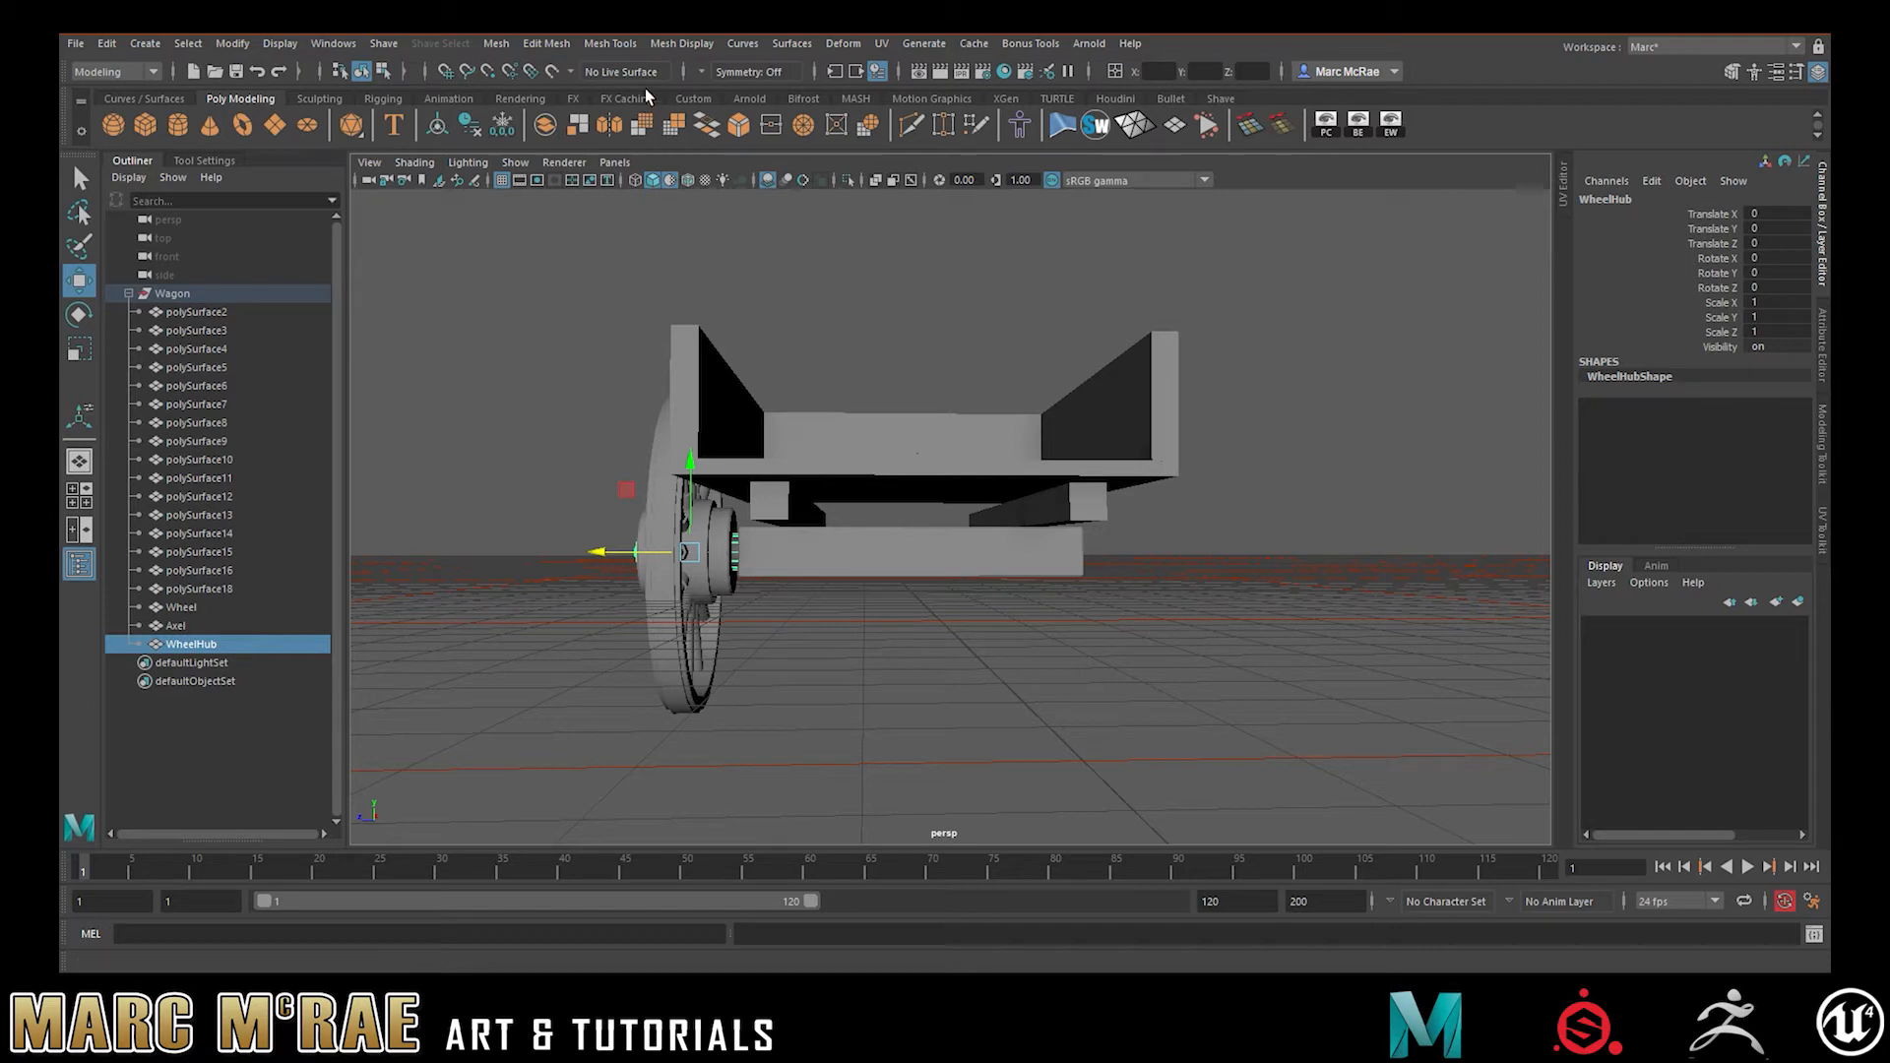
left_click(445, 70)
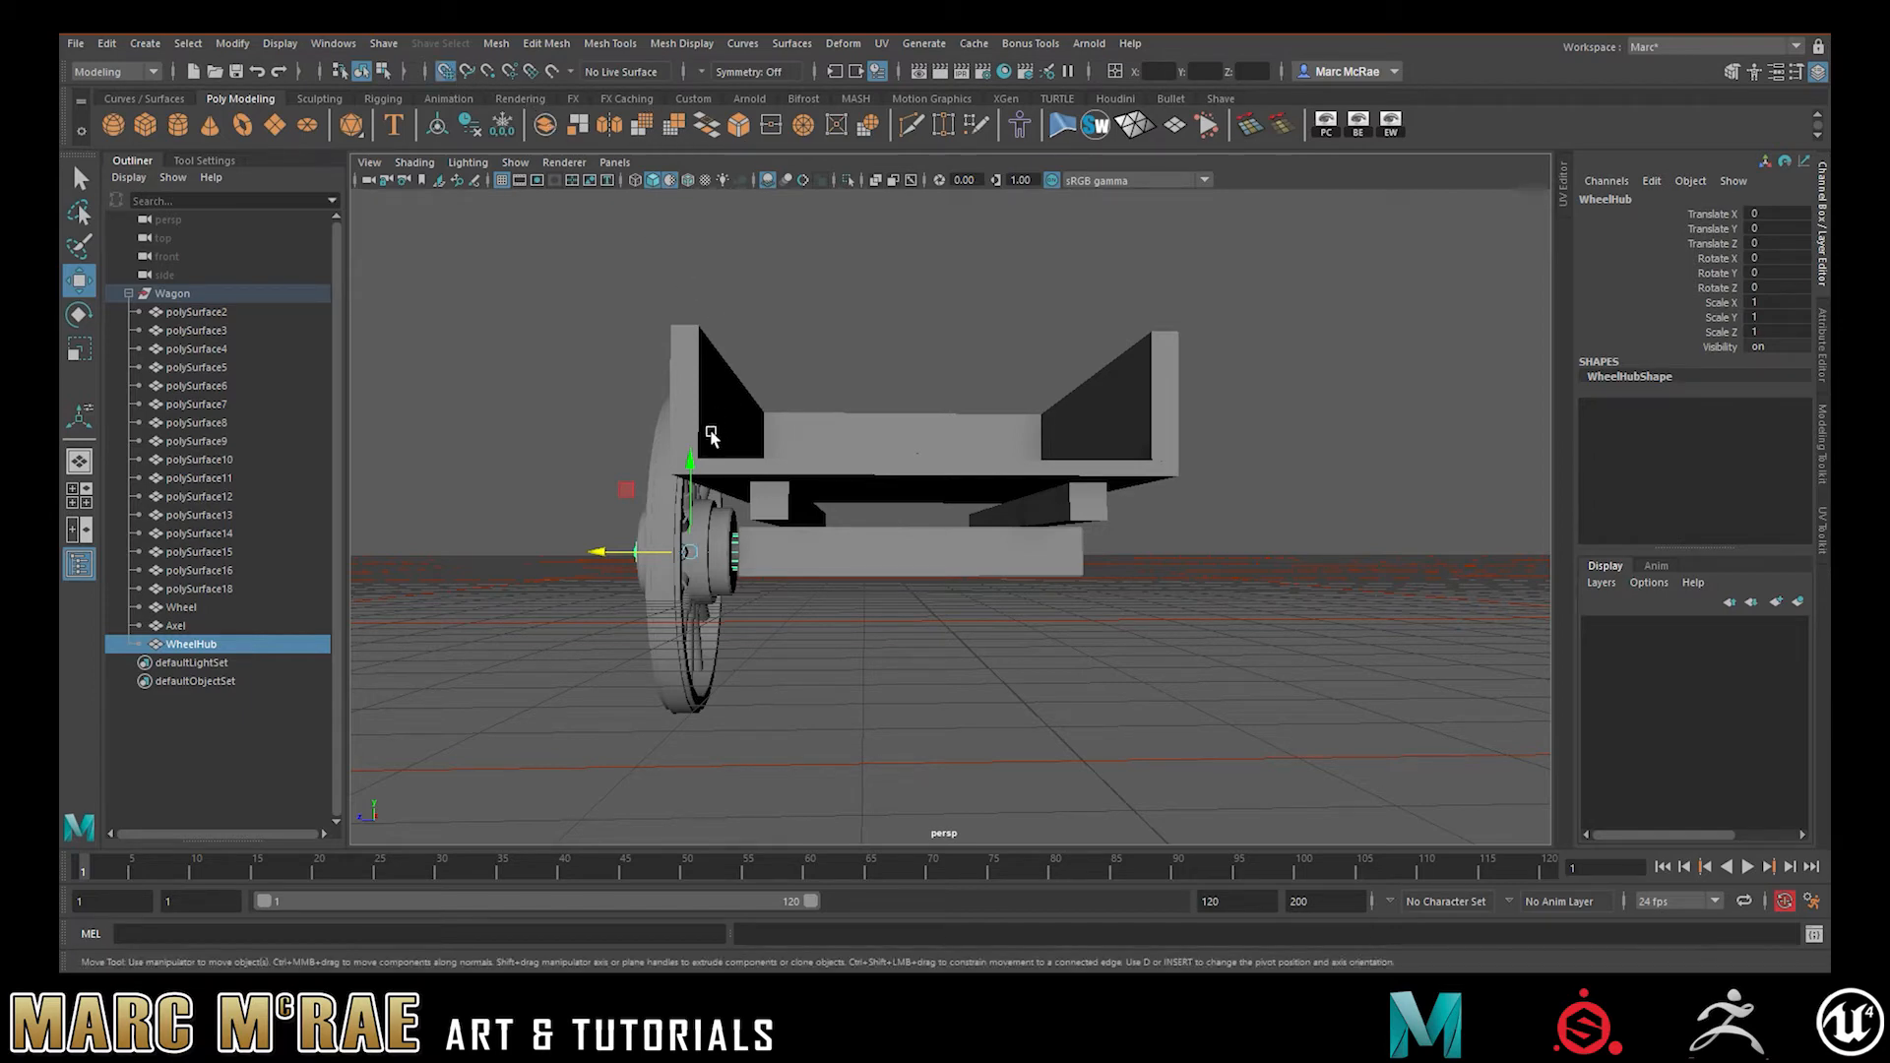
- Try to snap the WheelHub mesh along Z towards the wagon's centre, and undo the move
key("v")
left_click_drag(584, 557, 924, 564)
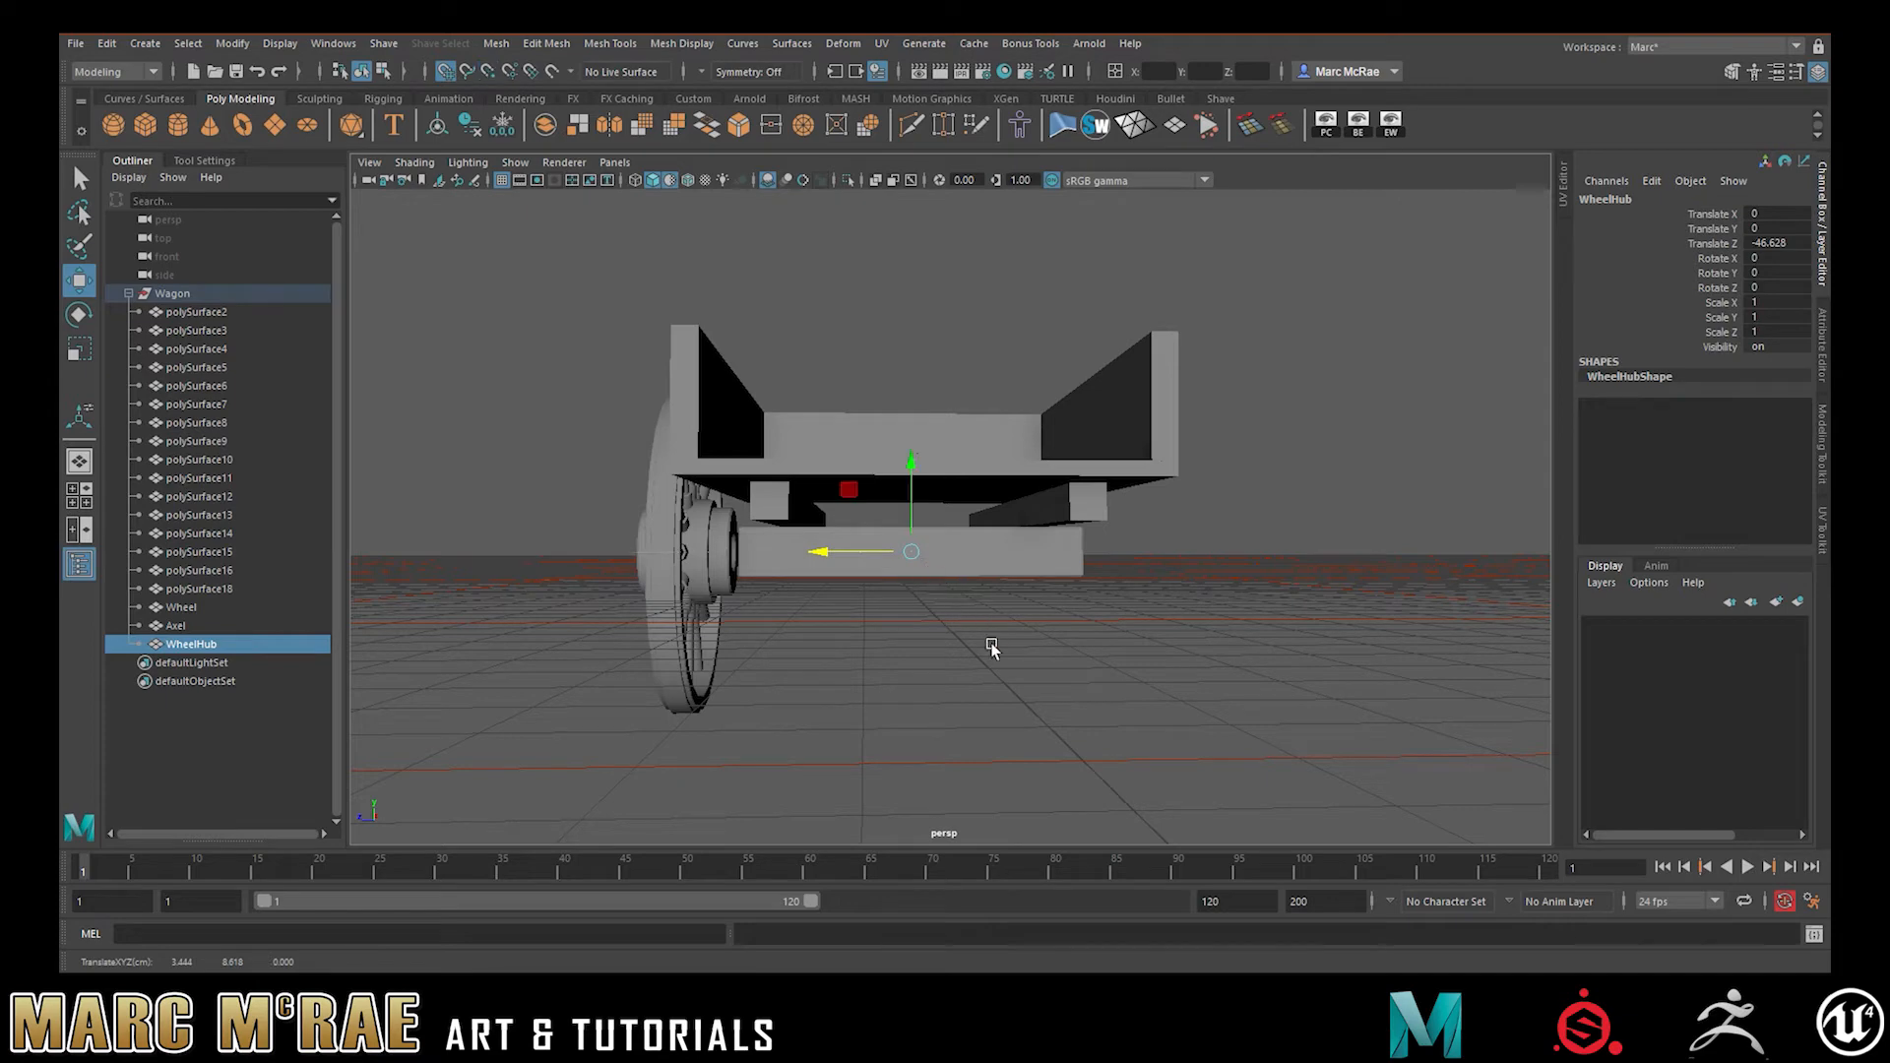
left_click_drag(983, 654, 978, 607, "alt")
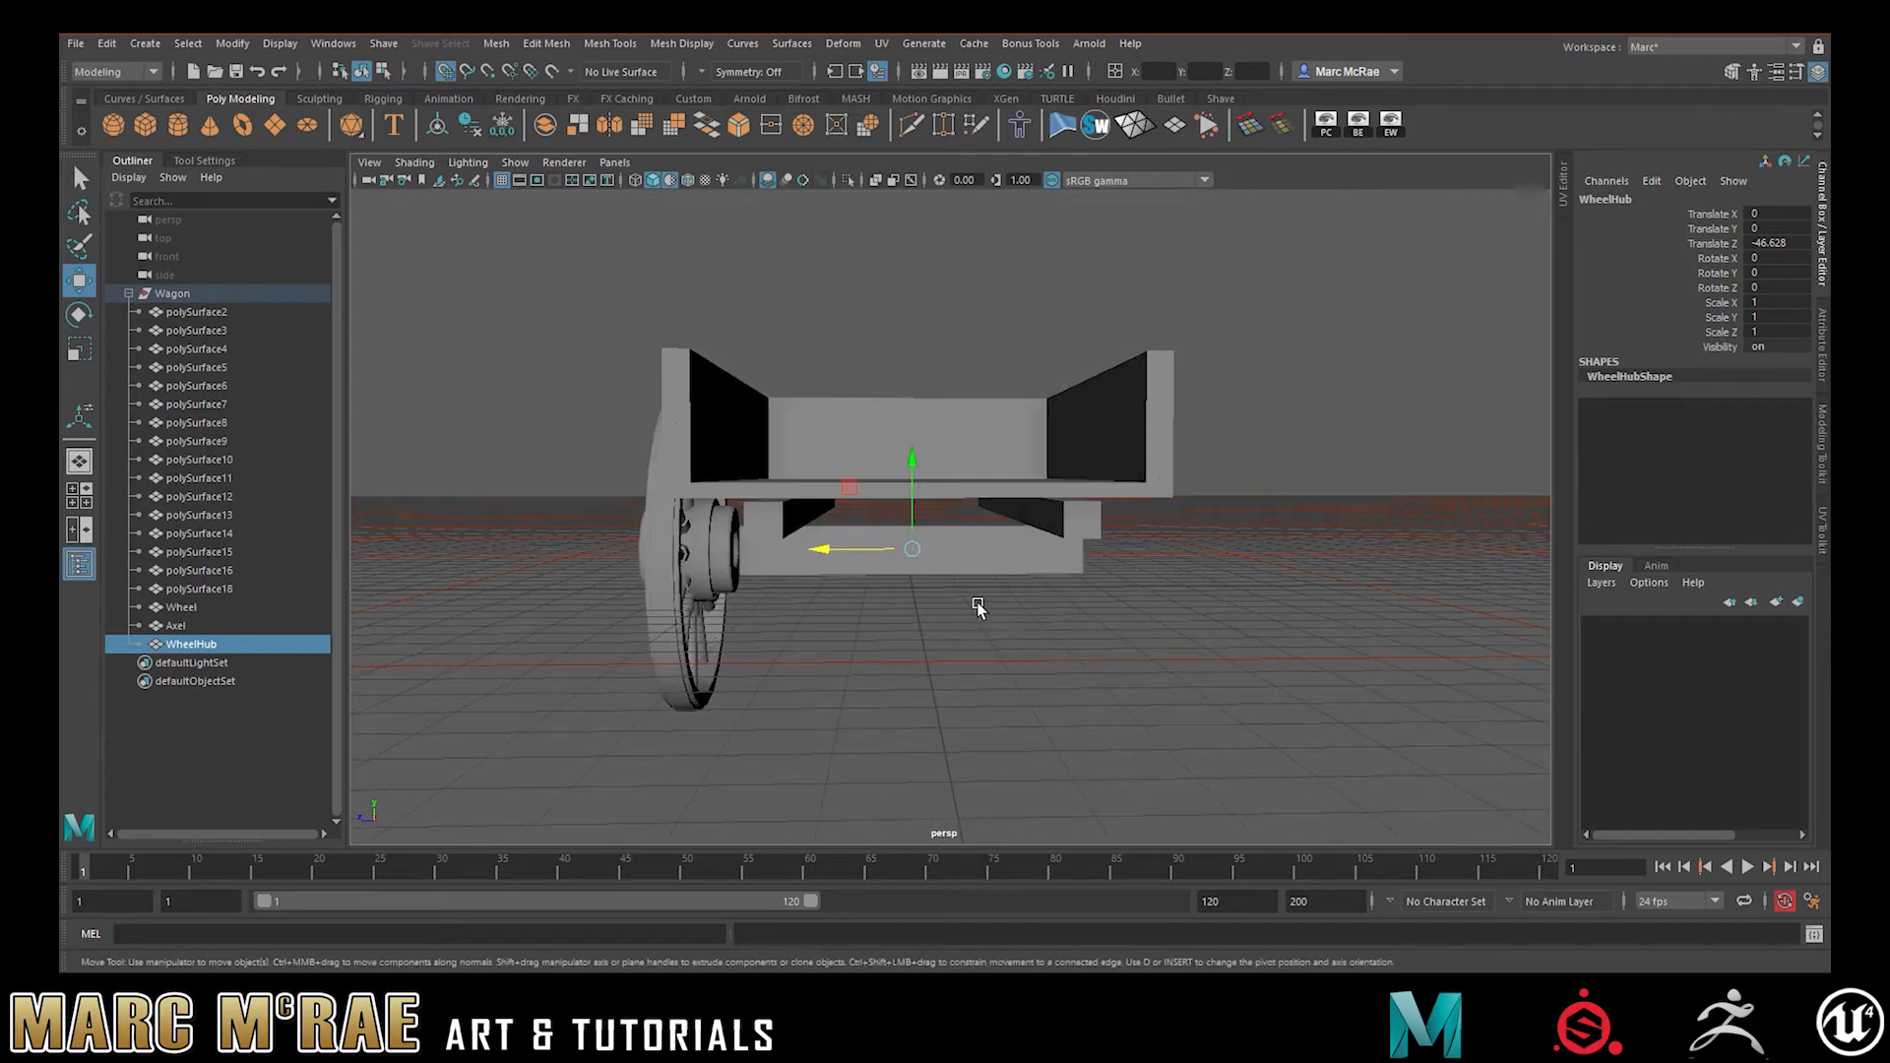
key("d")
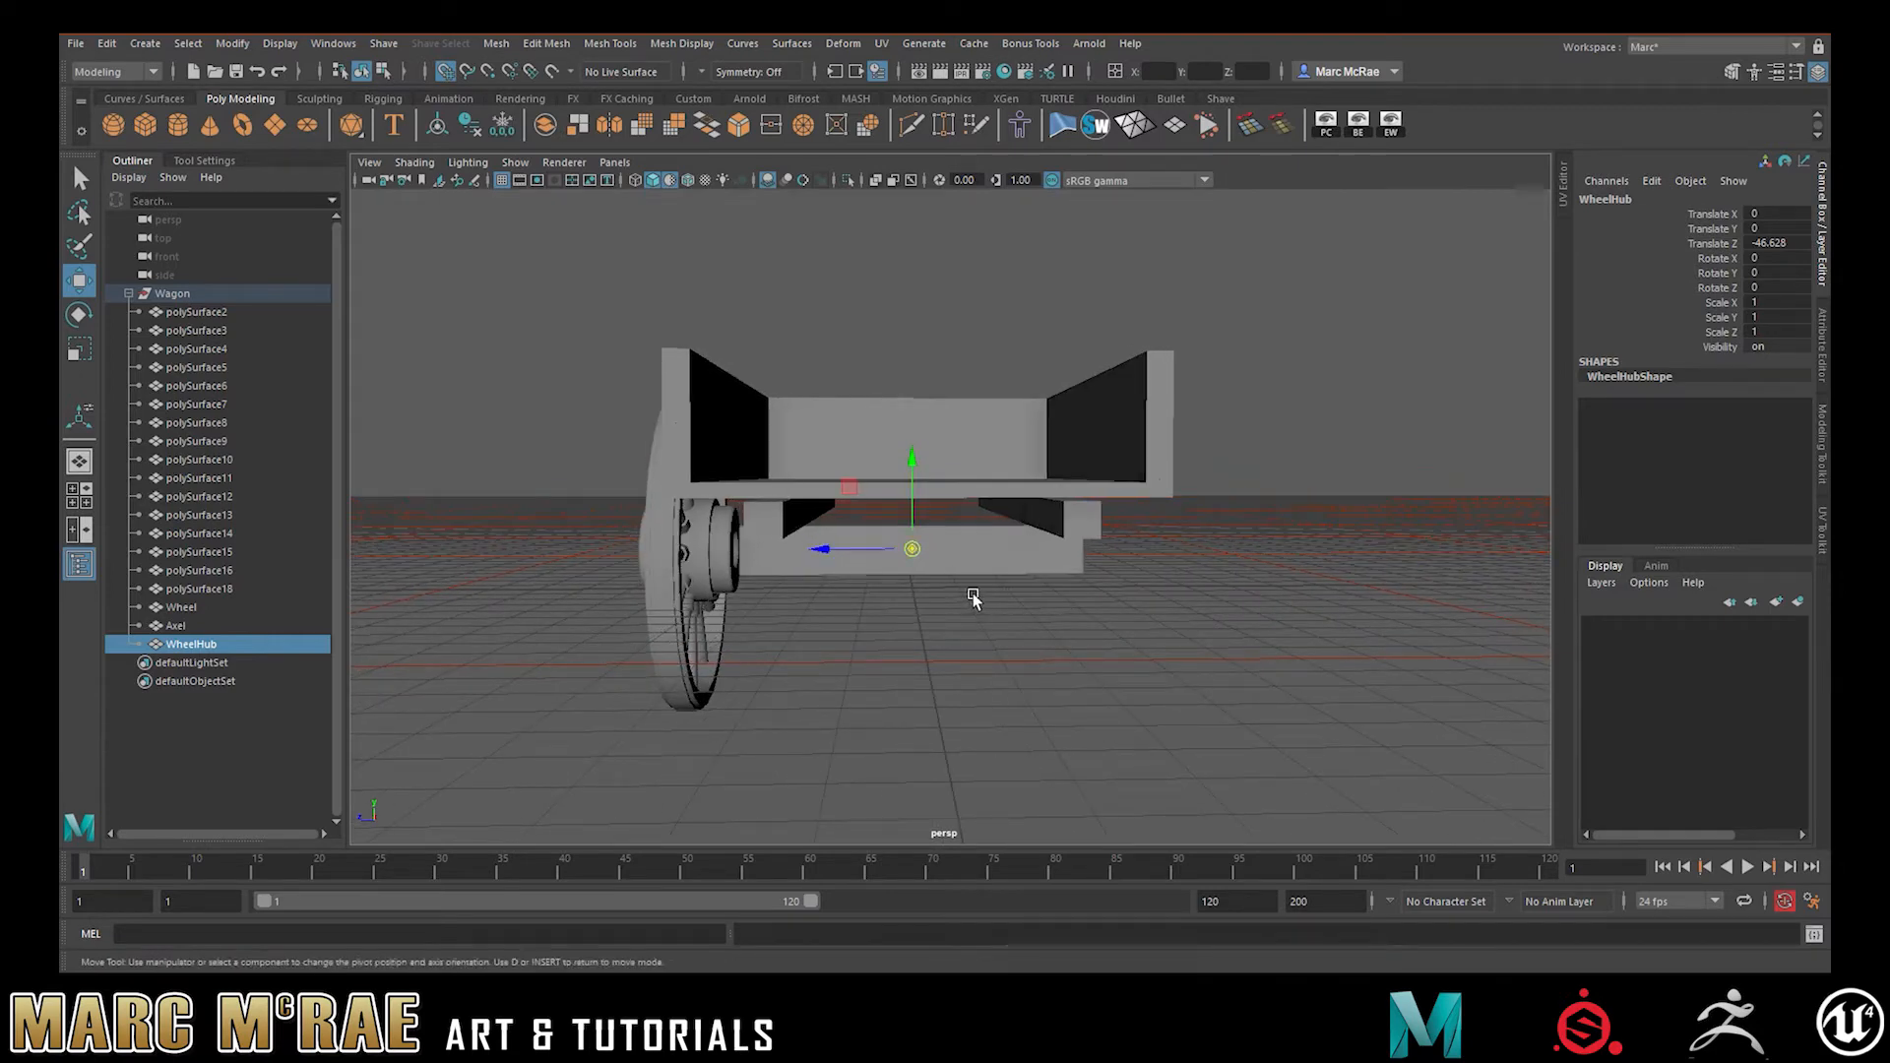
mouse_move(932, 587)
left_mouse_down("alt")
mouse_move(975, 591)
mouse_move(960, 594)
left_mouse_up("alt")
key("ctrl+z")
key("ctrl+z")
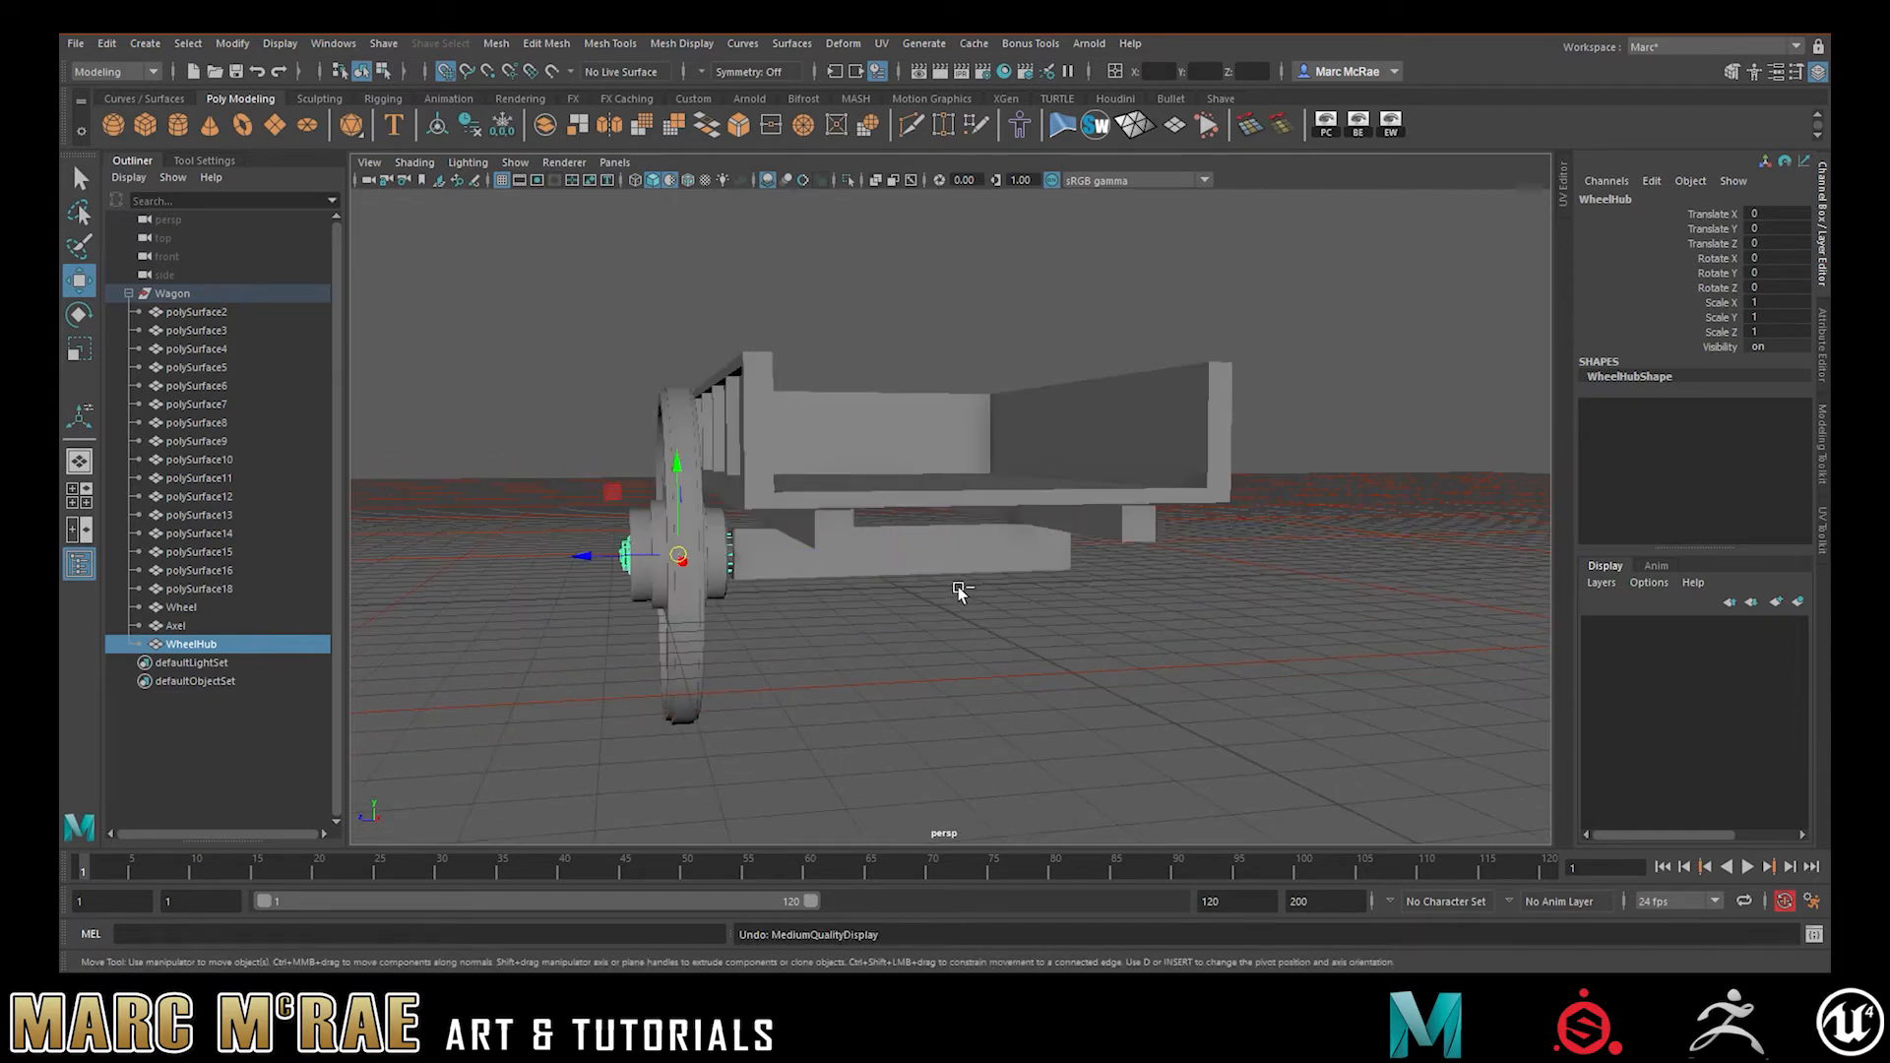
- Snap the WheelHub's pivot along Z to the centre of the wagon, and leave pivot editing
key("d")
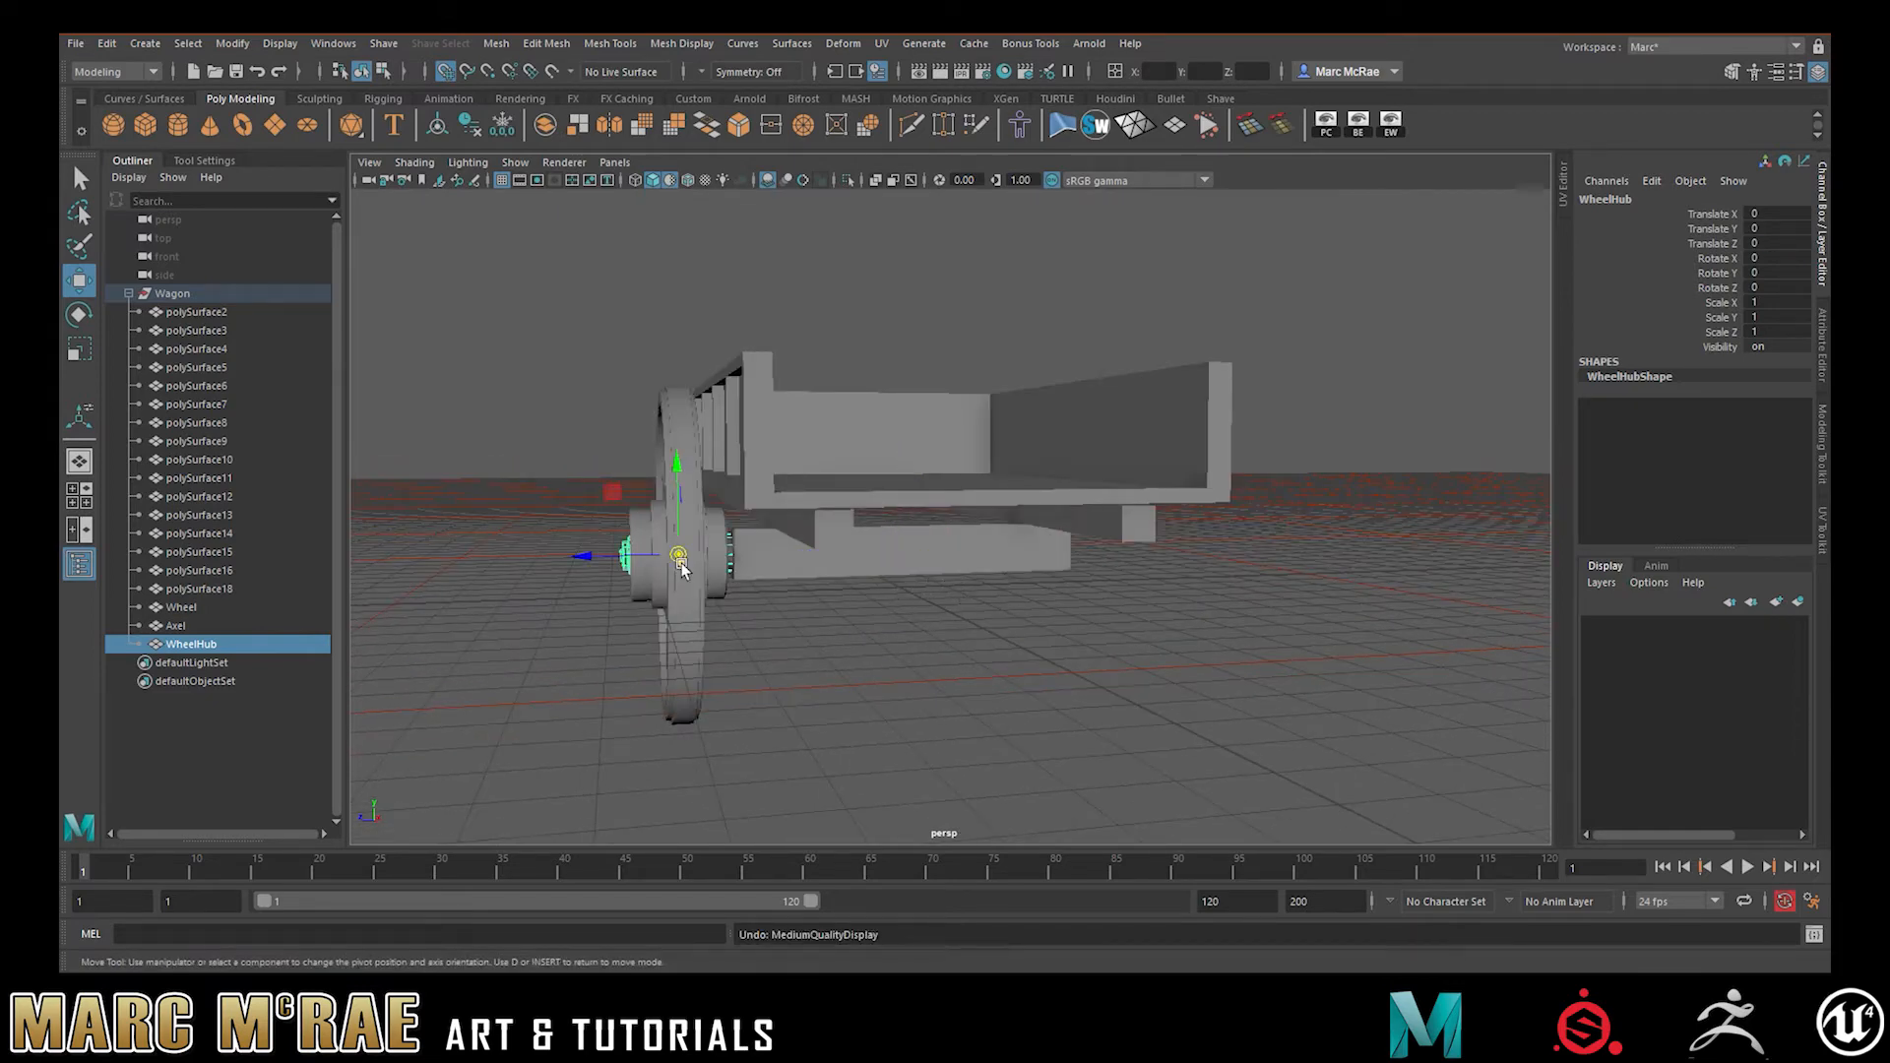
left_click_drag(685, 558, 915, 558)
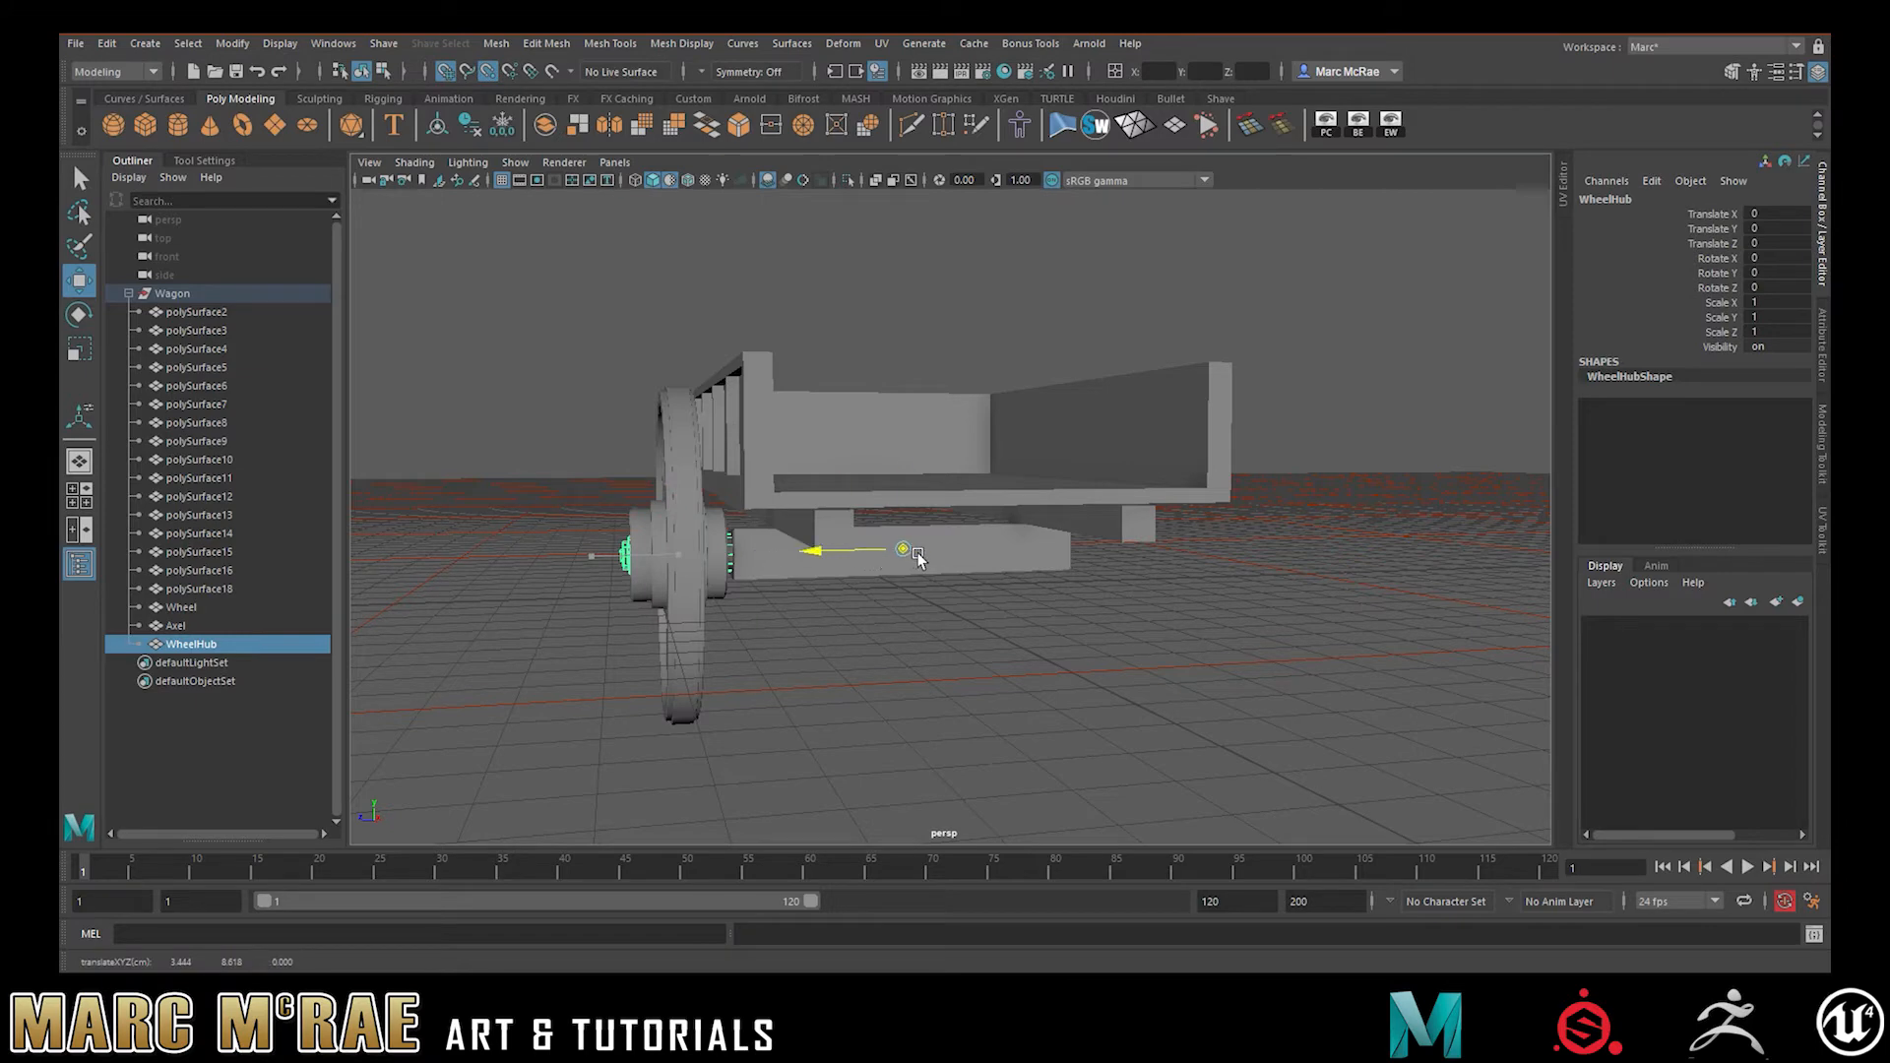
mouse_move(971, 632)
left_mouse_down("alt")
mouse_move(937, 633)
mouse_move(1004, 637)
mouse_move(958, 633)
left_mouse_up("alt")
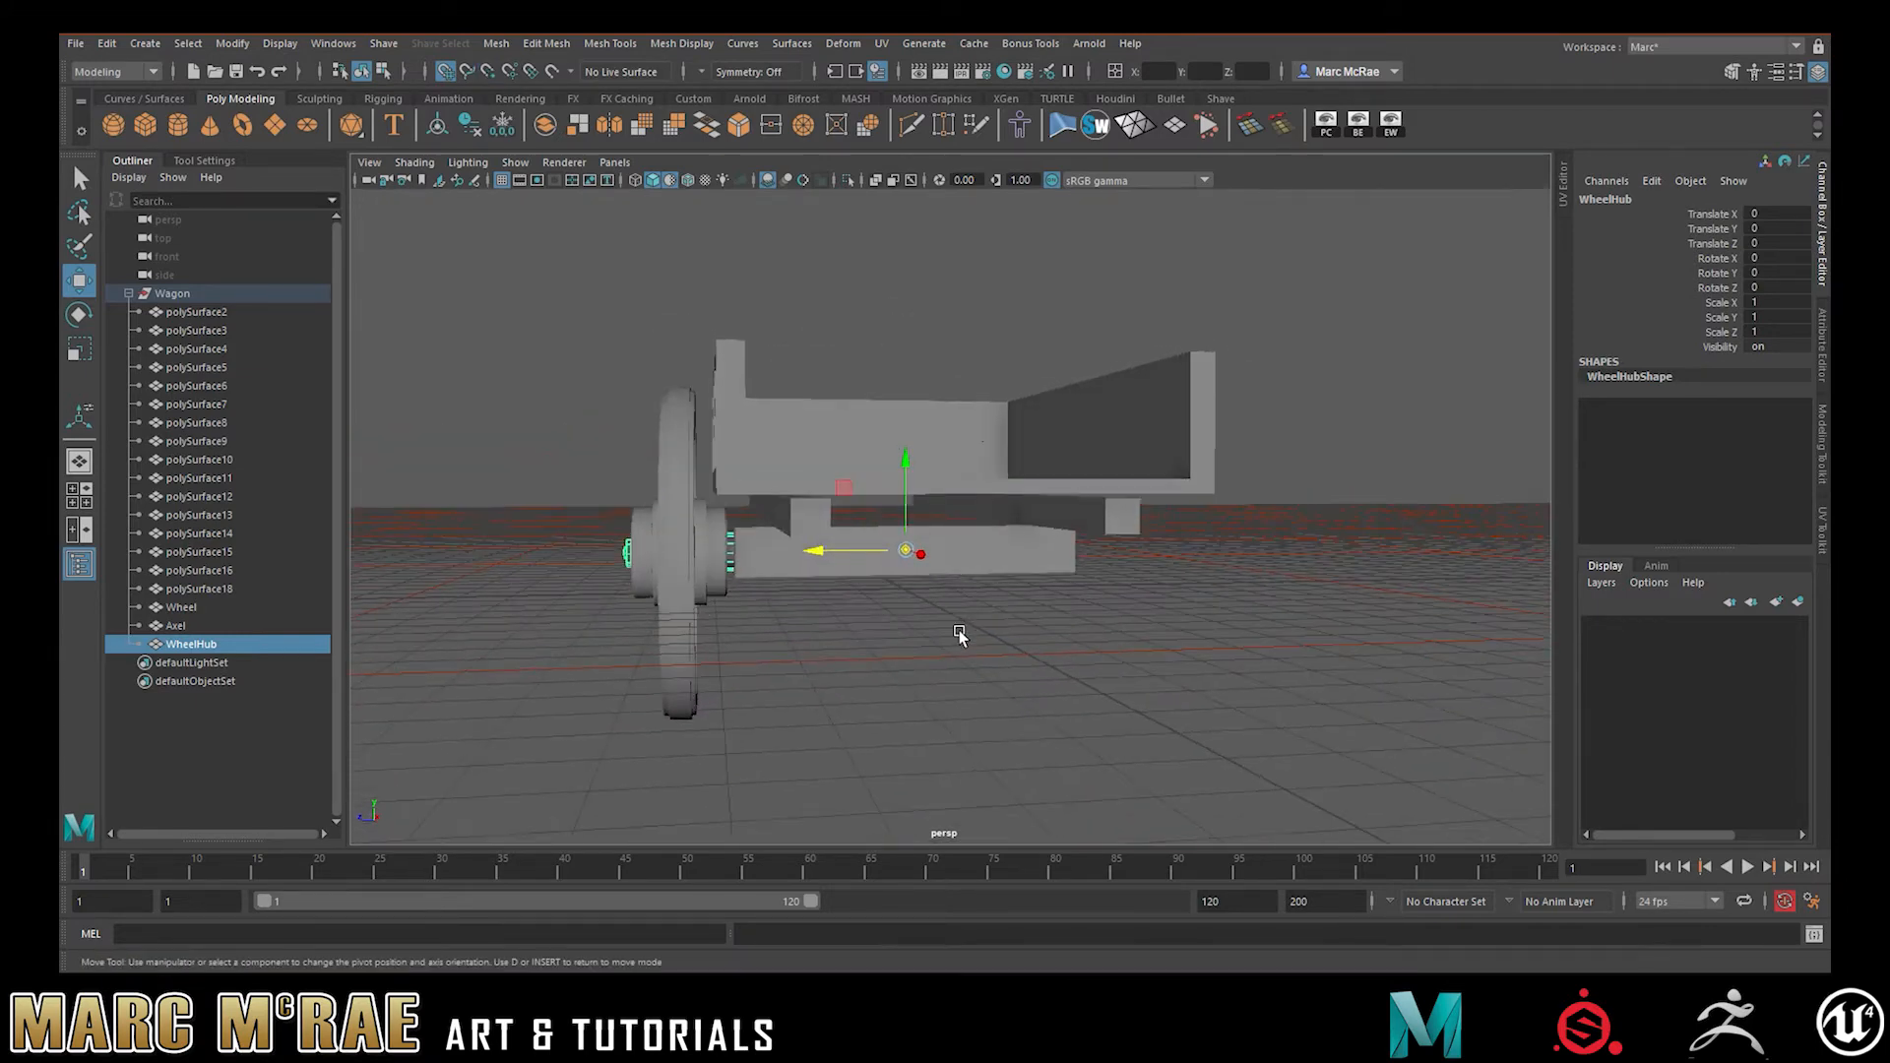
key("Insert")
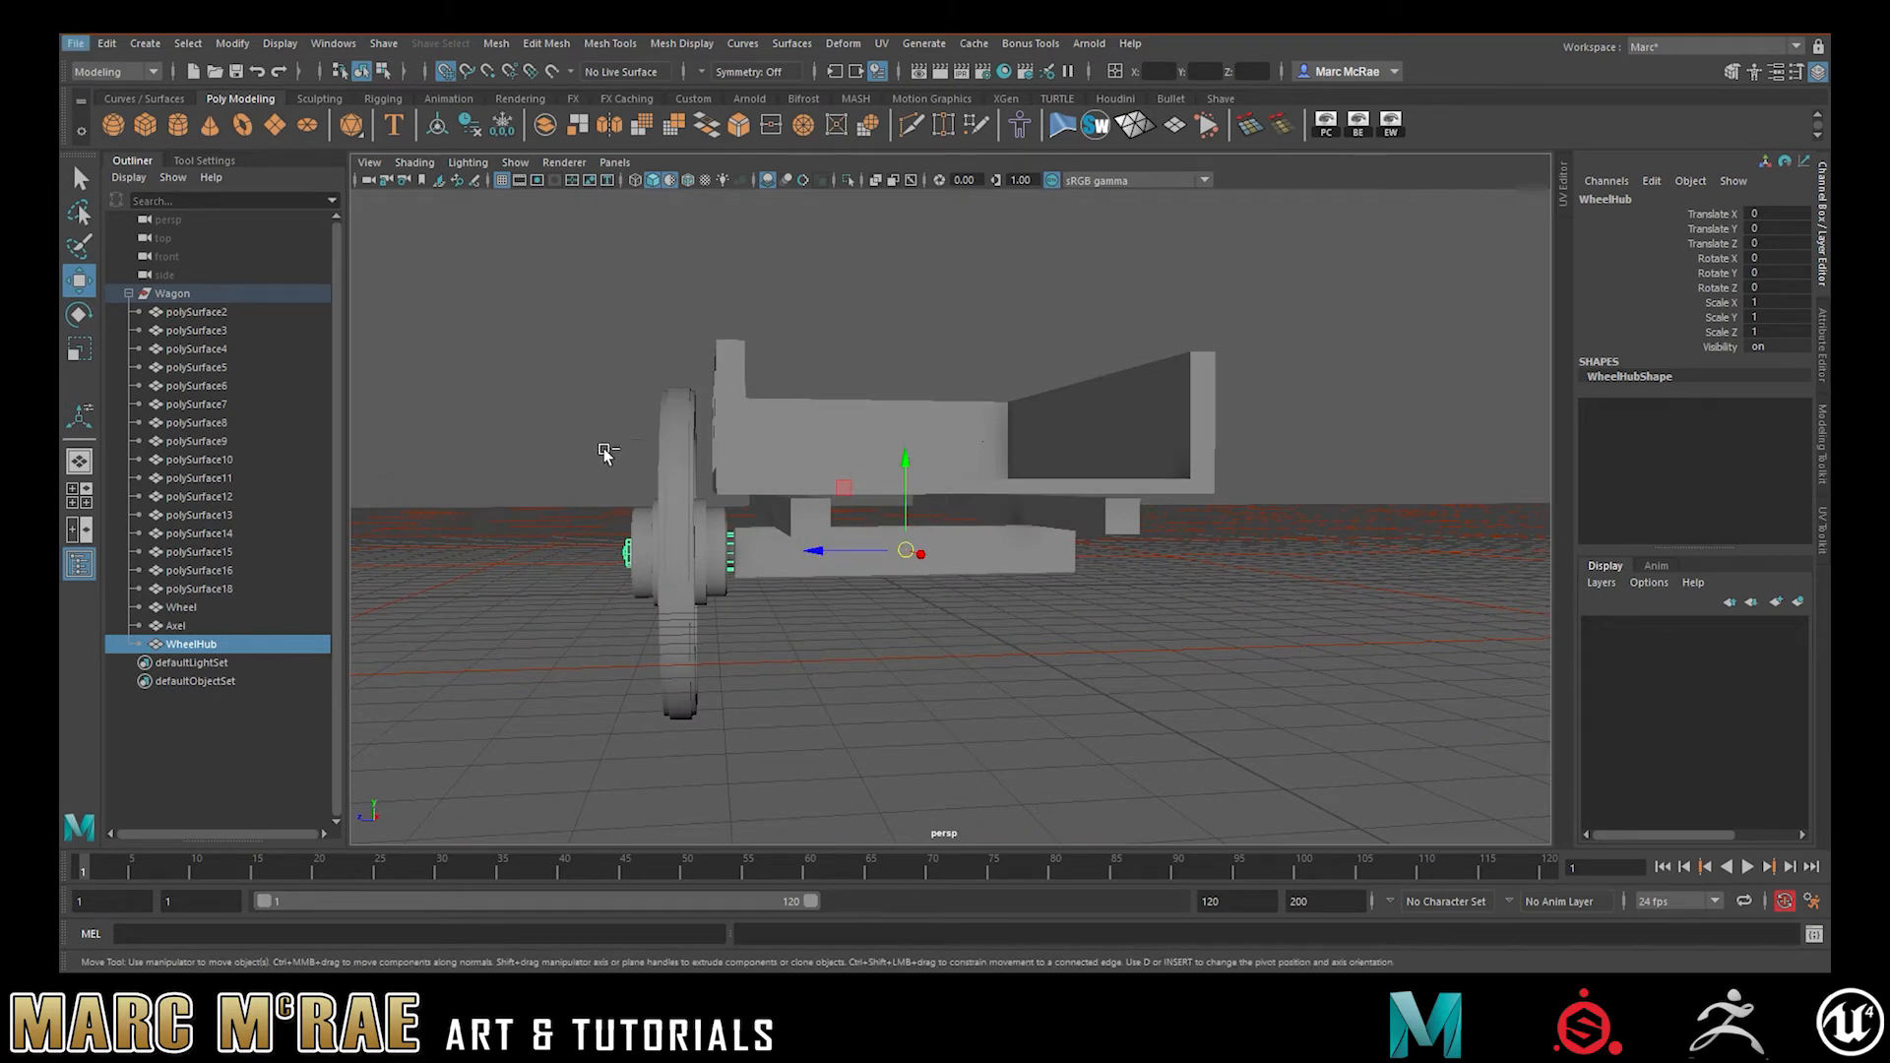
- Duplicate WheelHub and mirror the copy to the wagon's other side with Scale Z set to -1
key("ctrl+d")
left_click_drag(942, 653, 953, 650, "alt")
double_click(1777, 331)
key("Return")
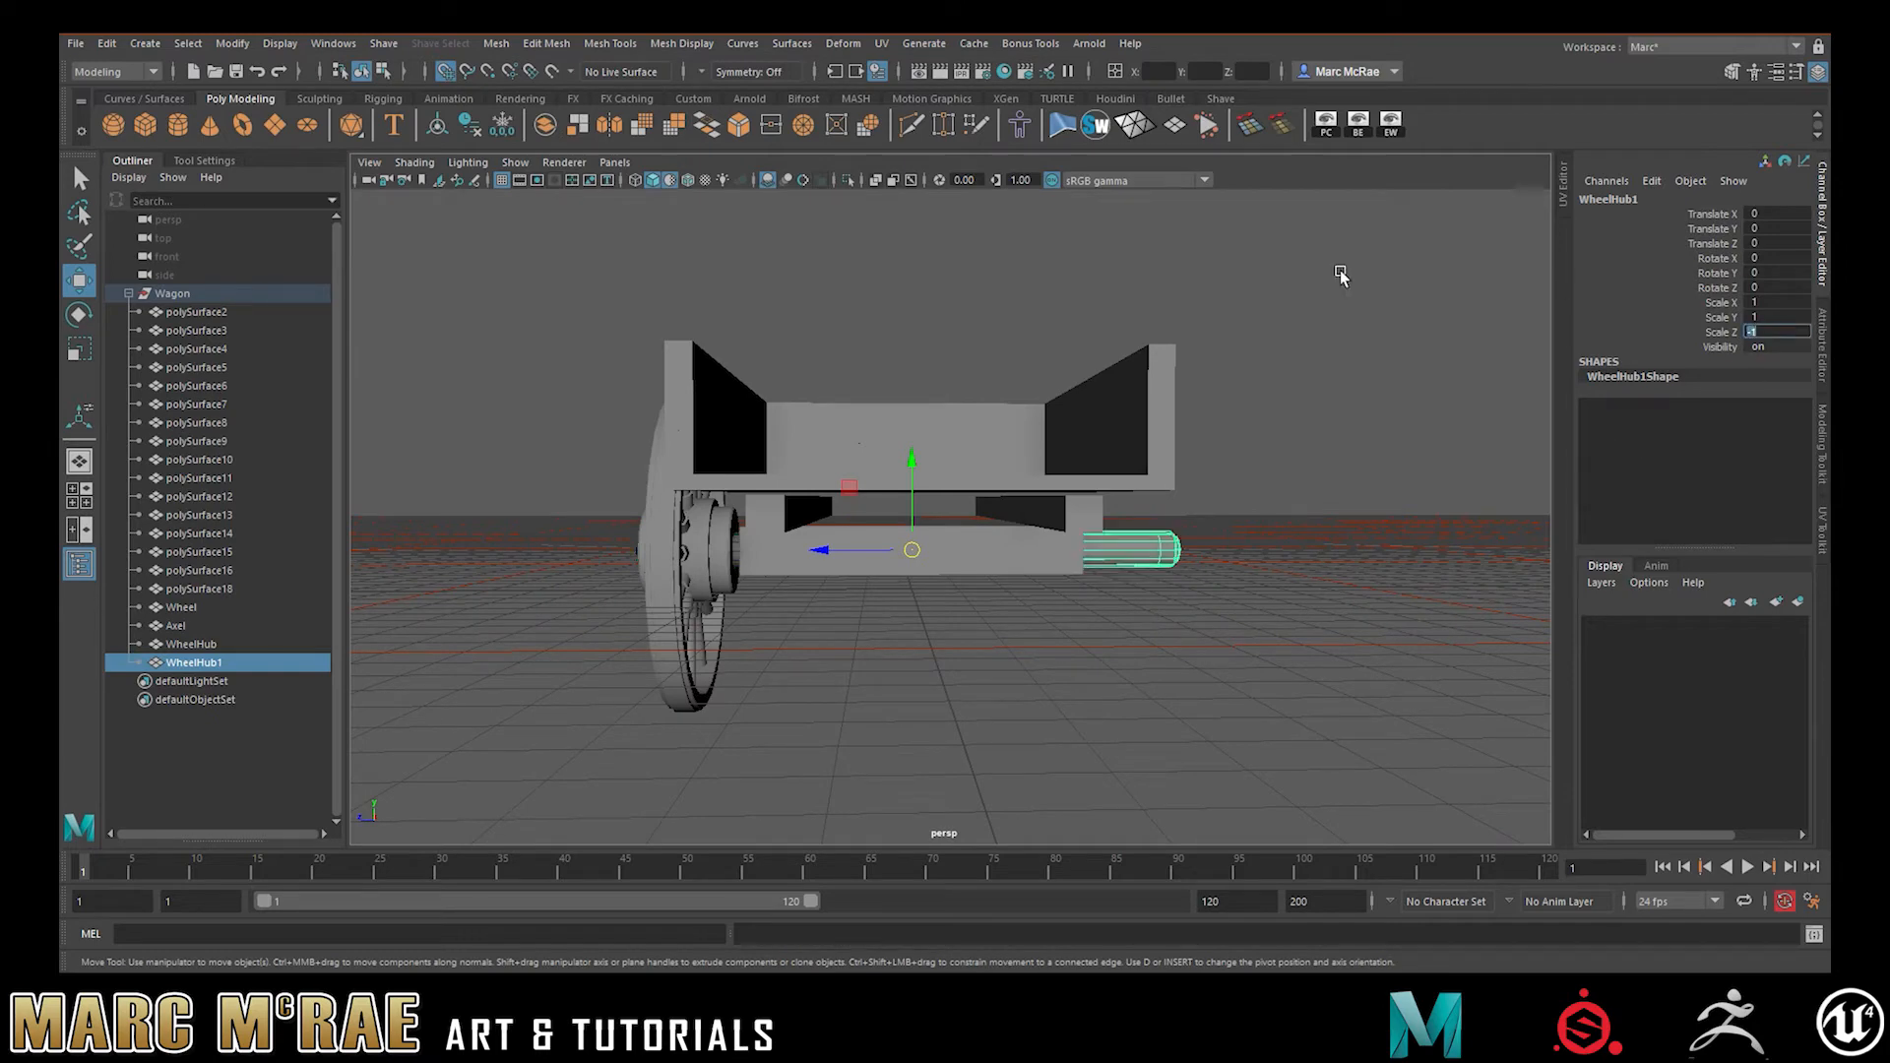
- Snap the Wheel mesh's pivot to the centre of the wagon, and freeze its transformations
left_click_drag(1031, 549, 842, 593, "alt")
left_click(718, 558)
key("d")
key("v")
left_click_drag(676, 552, 898, 555)
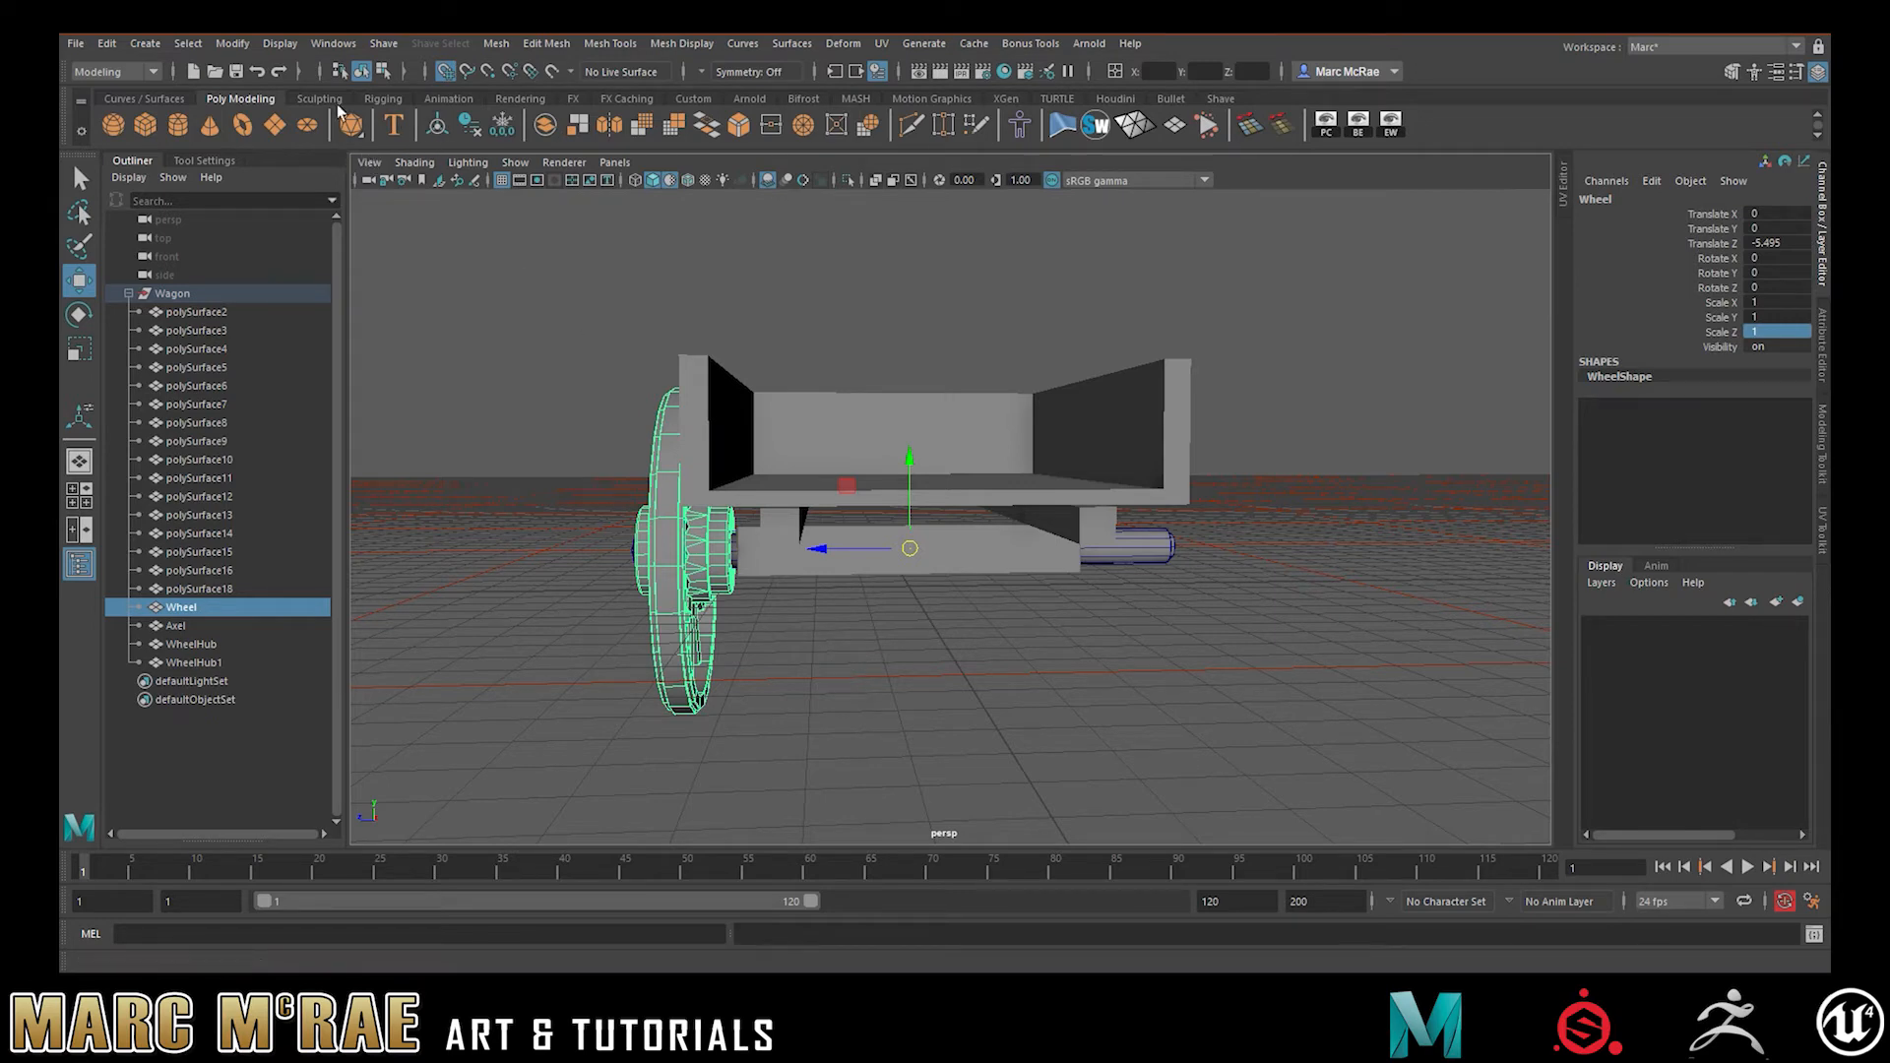
left_click(502, 124)
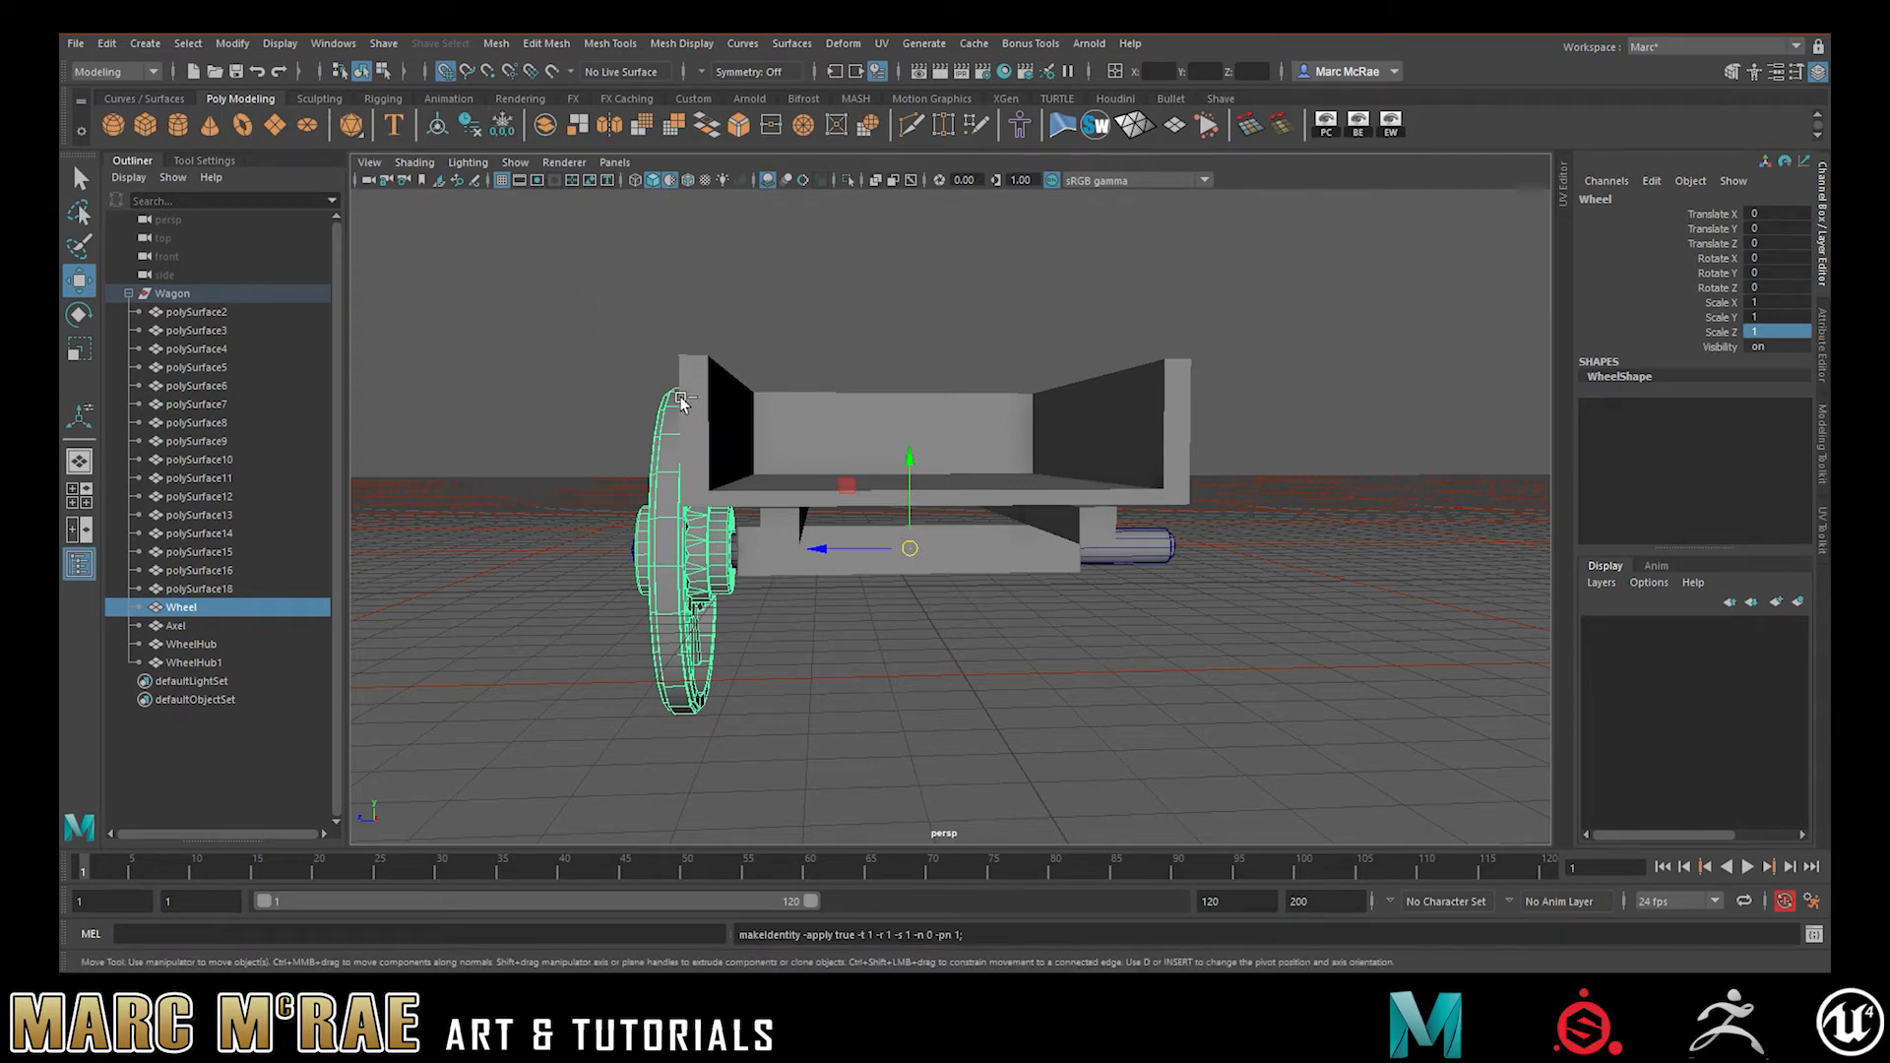
- Duplicate the Wheel and mirror the copy across the wagon with Scale Z set to -1
key("ctrl+d")
double_click(1778, 331)
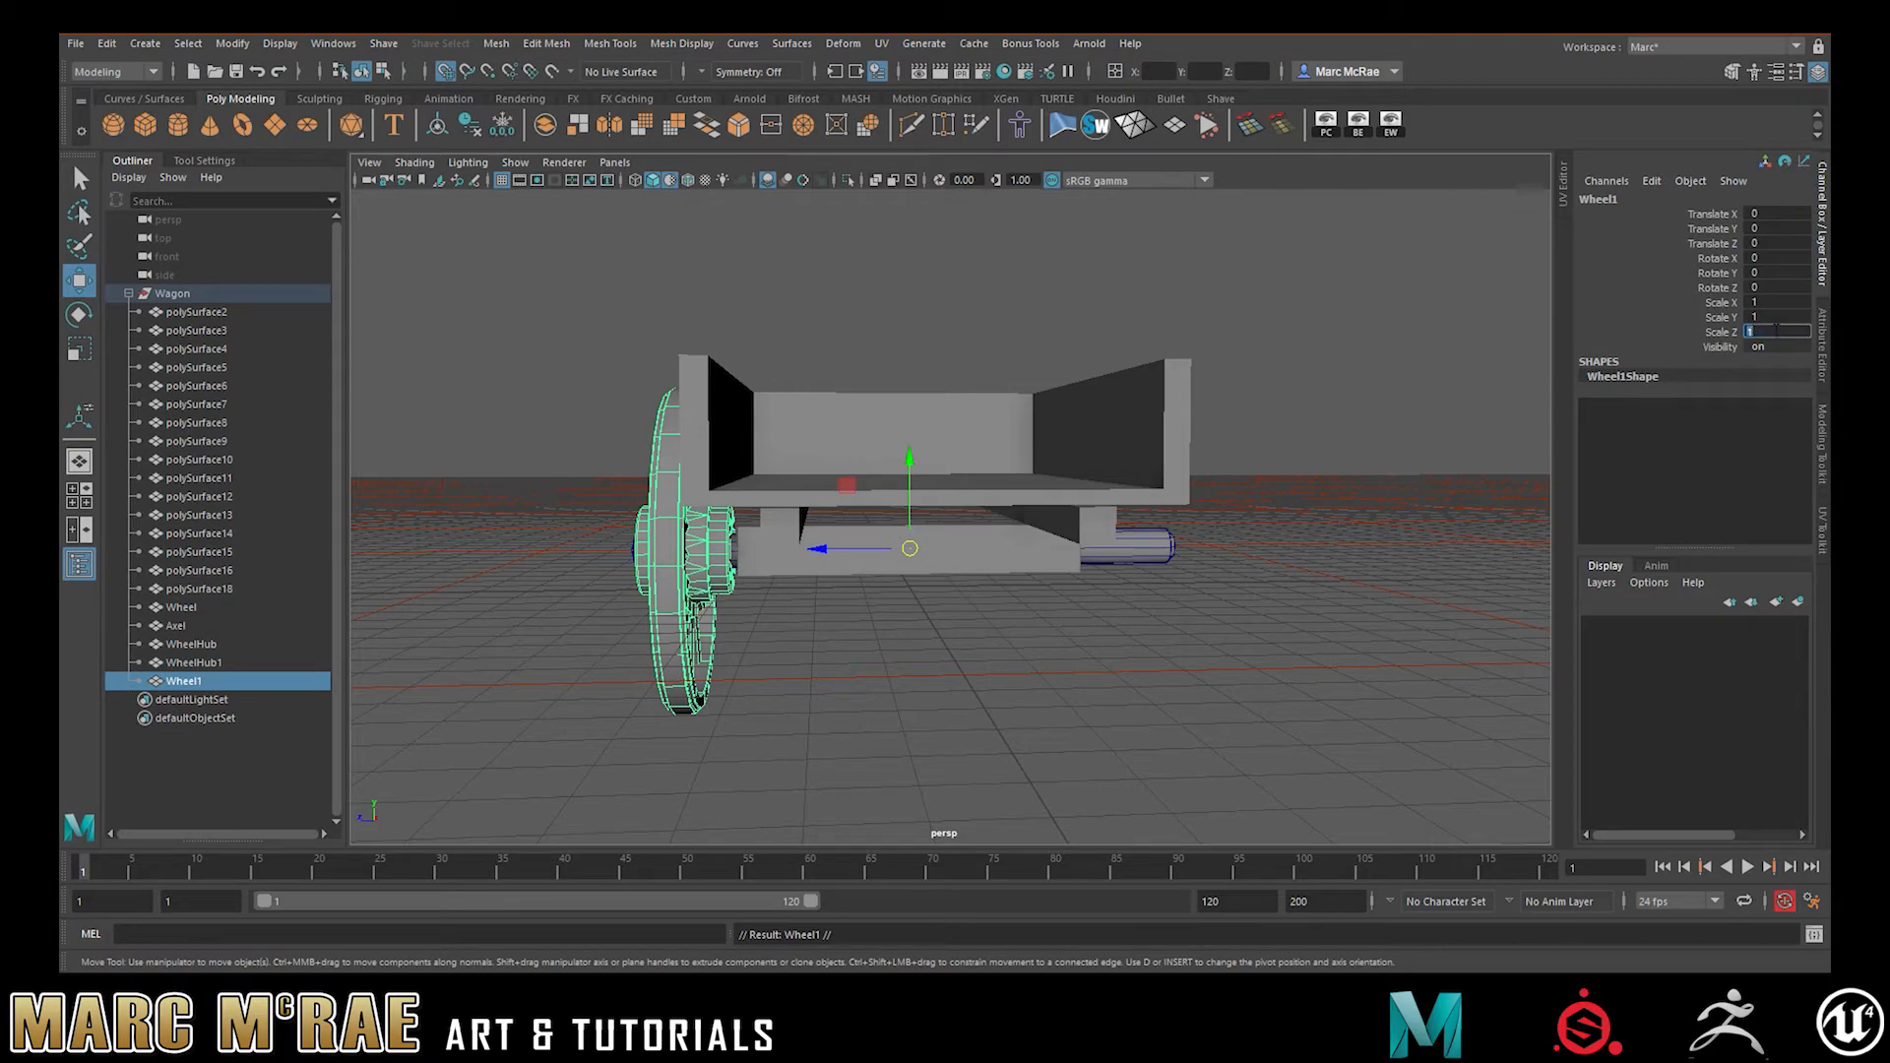
key("Return")
left_click_drag(1278, 593, 1313, 578, "alt")
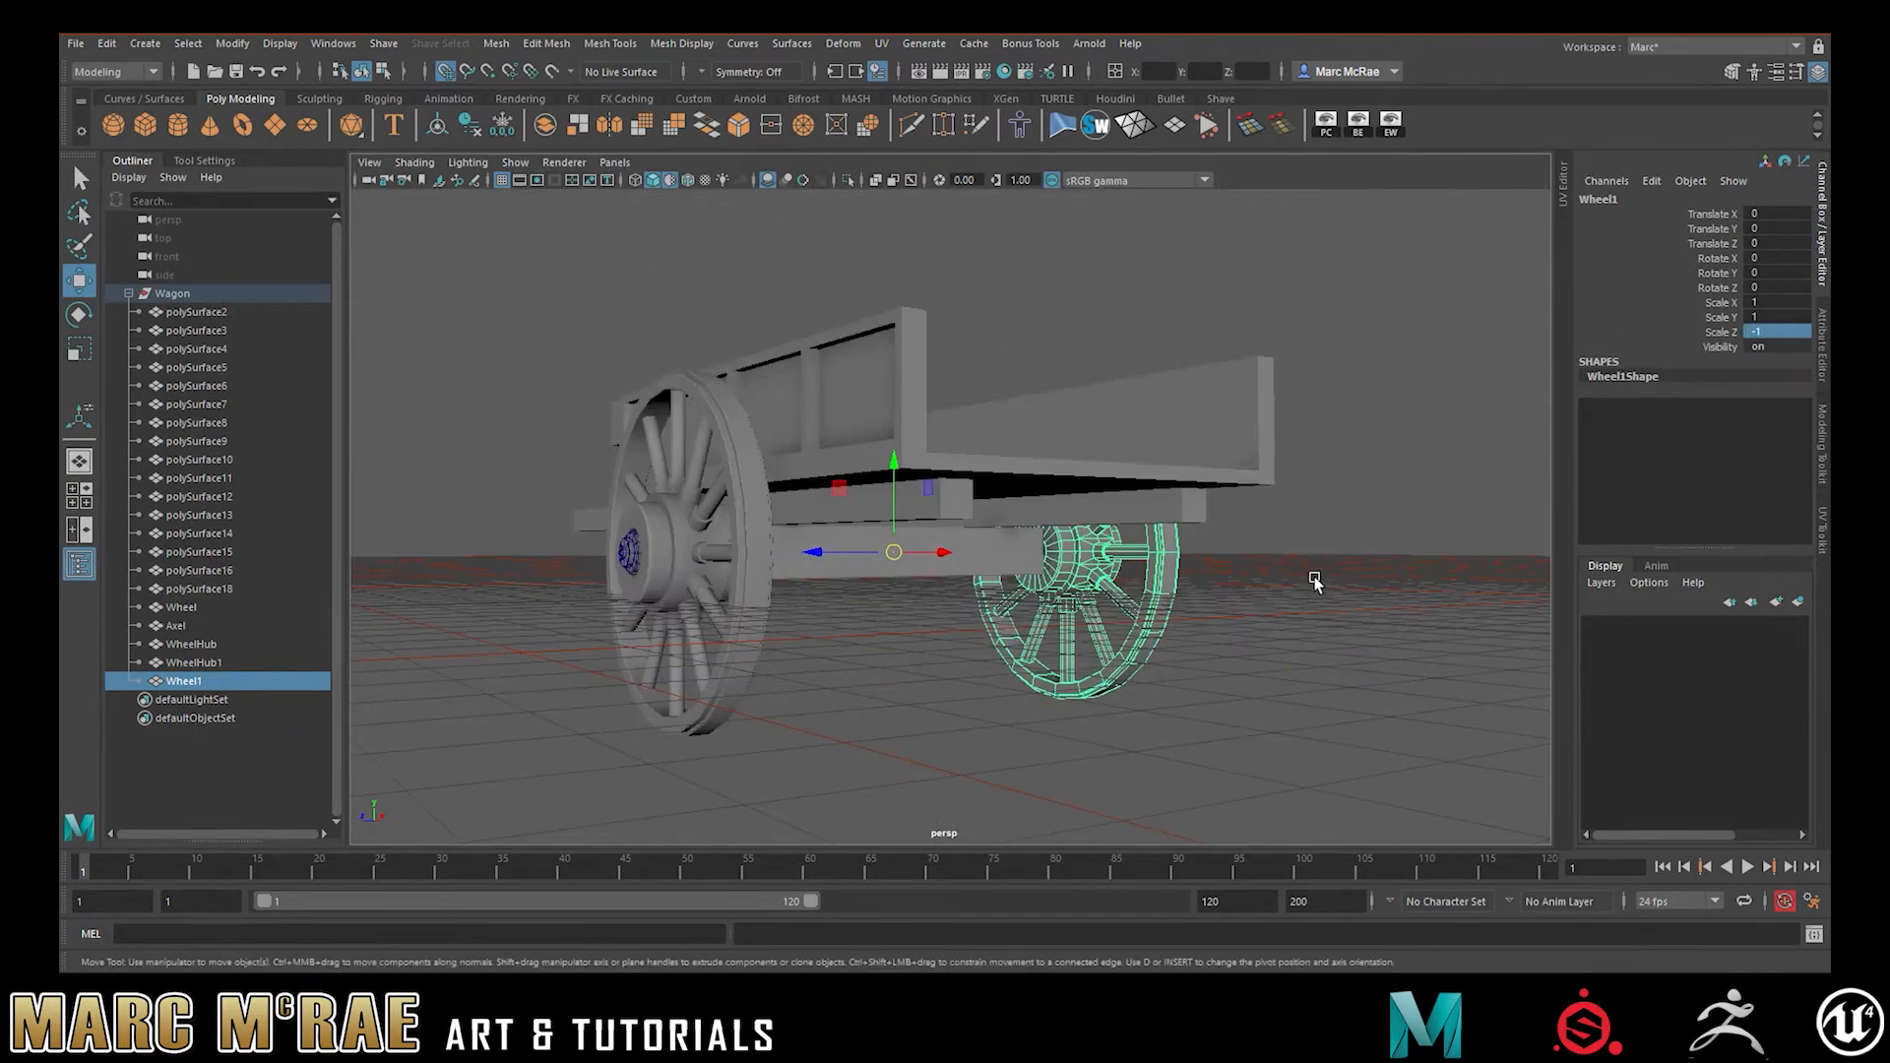
- Examine the mirrored wheels and the outer hub from several angles and up close
left_click(1241, 645)
left_click_drag(1240, 646, 1319, 658, "alt")
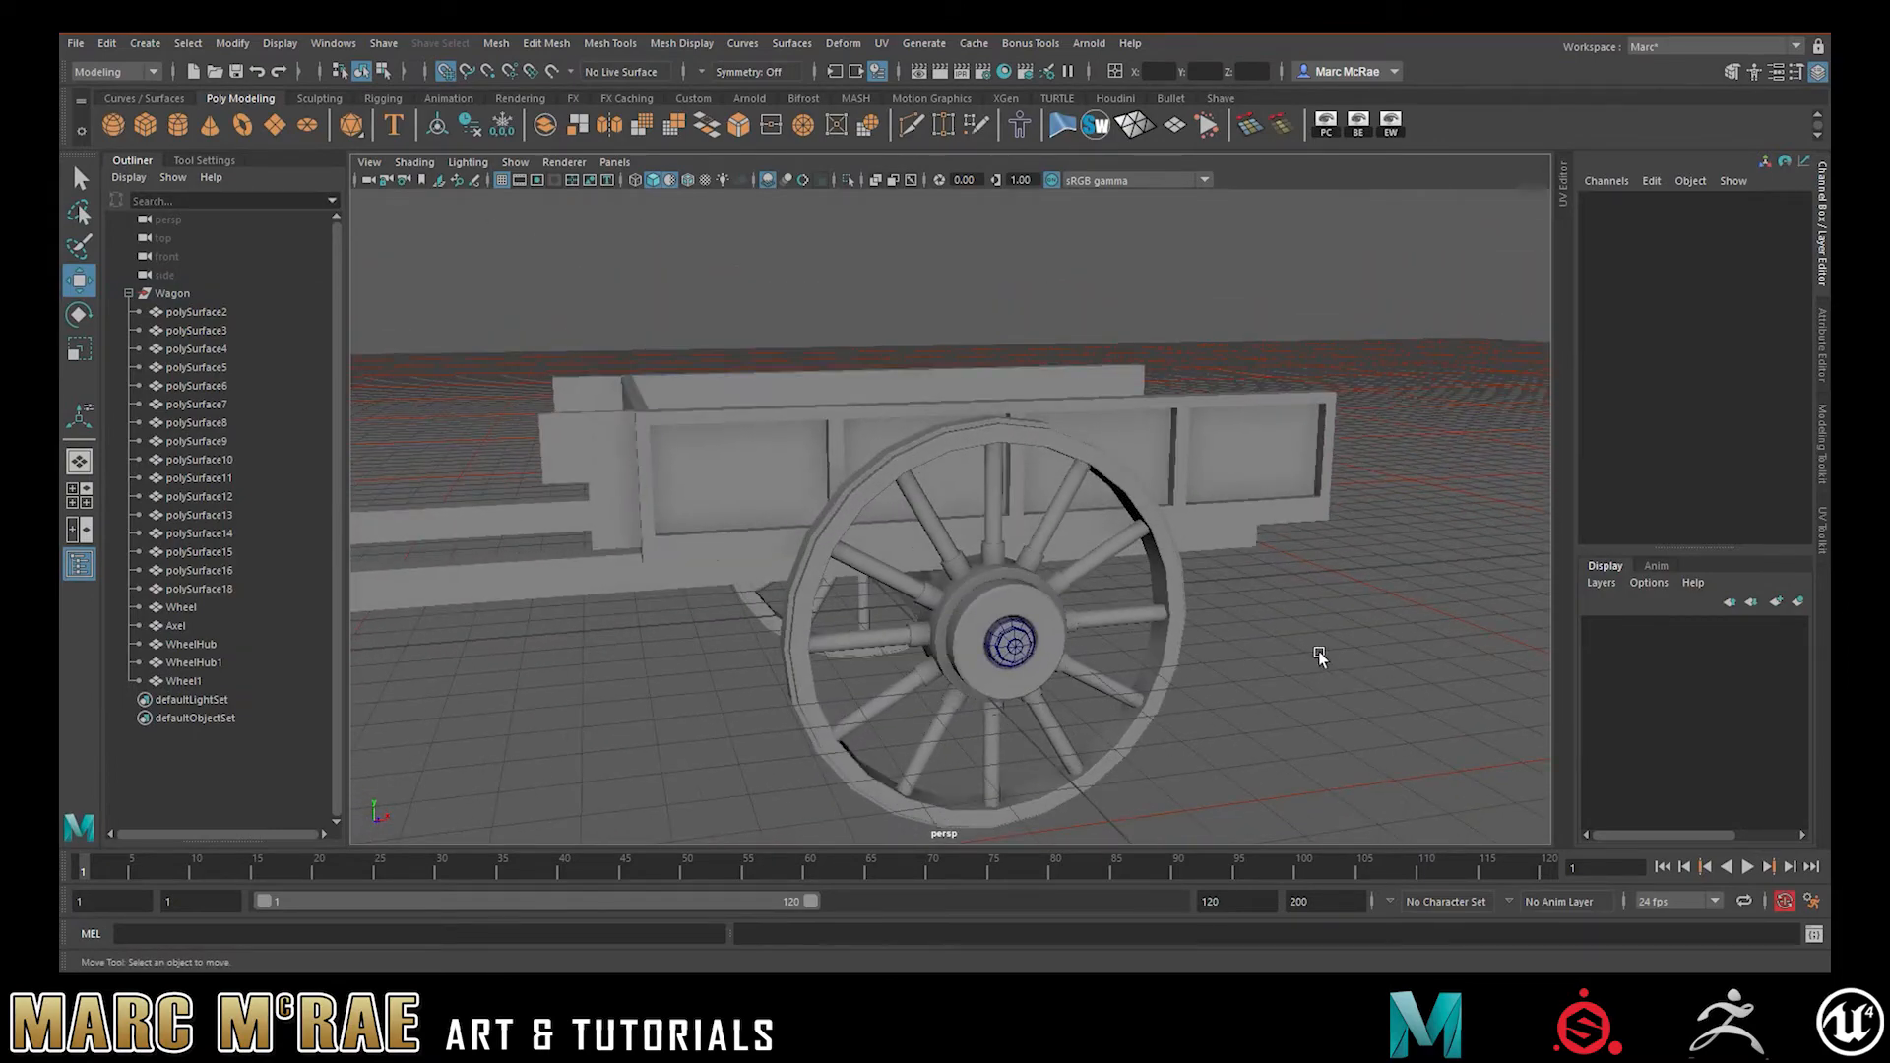
left_click(1015, 649)
left_click(1244, 604)
left_click_drag(1194, 624, 646, 628, "alt")
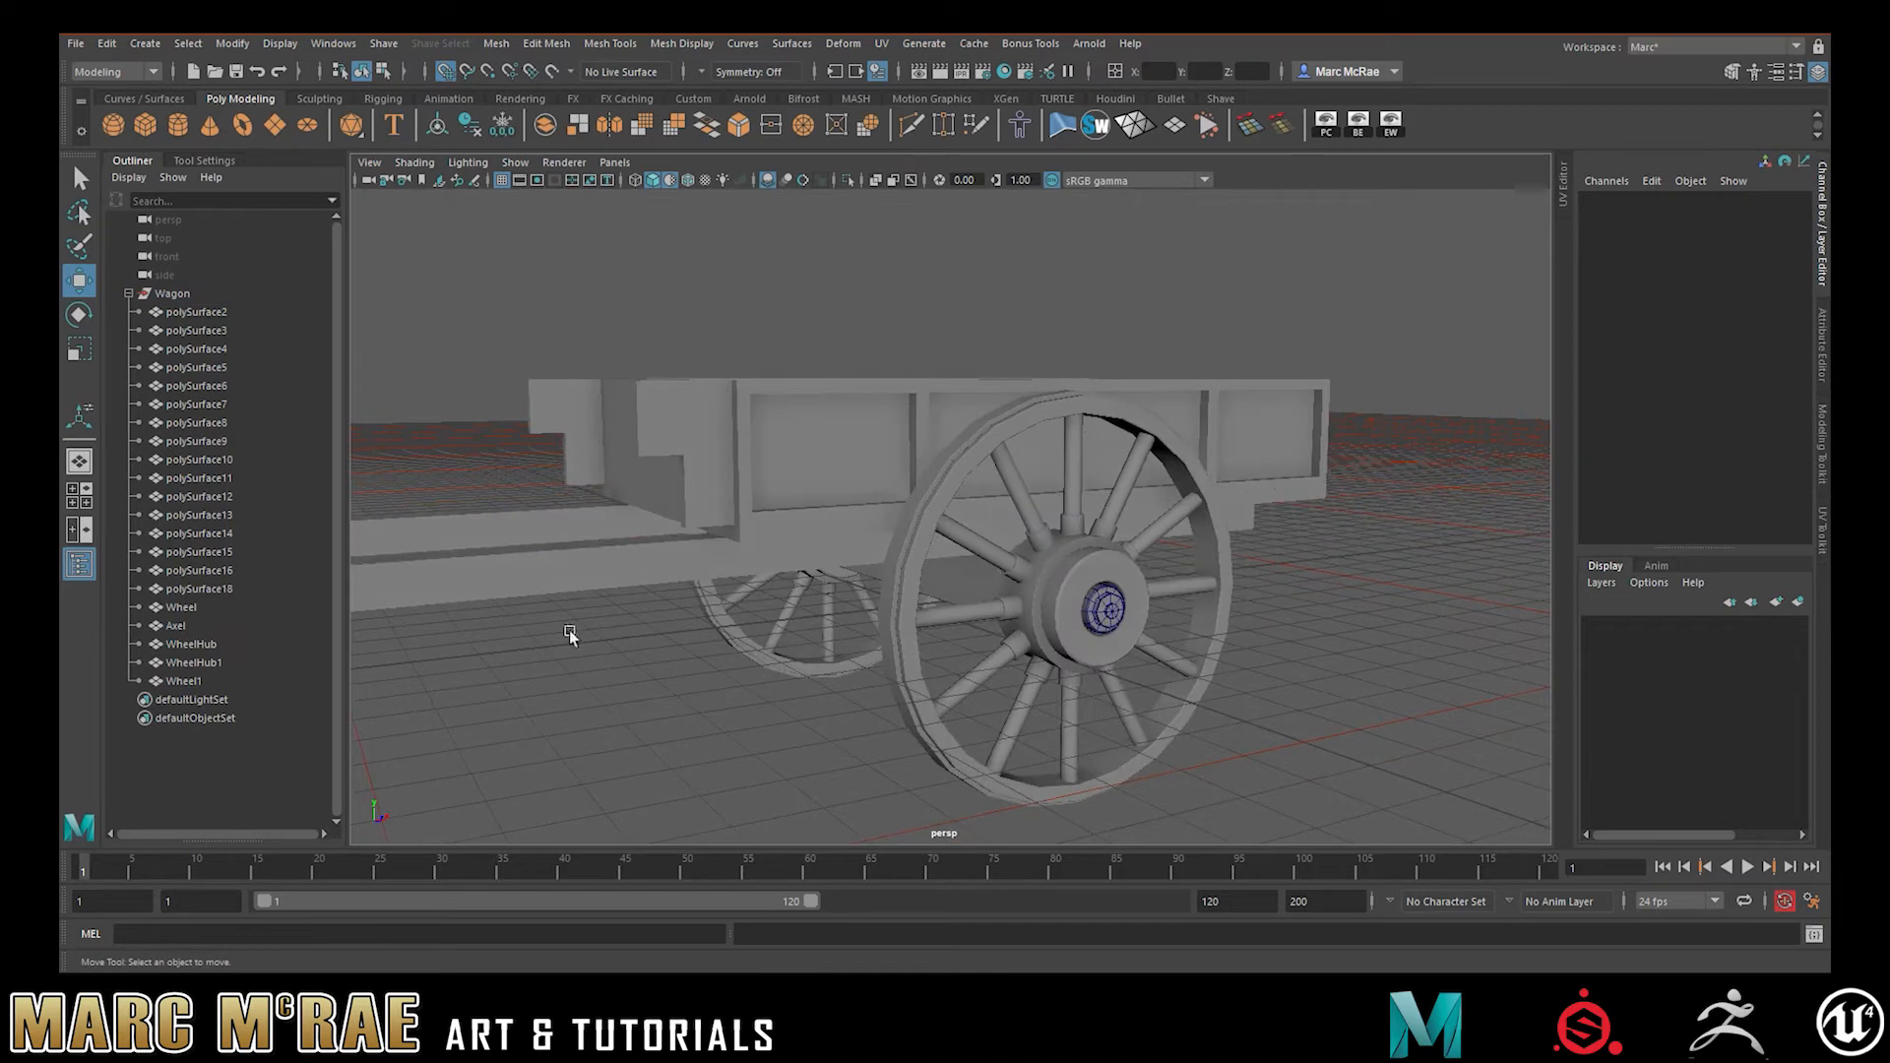
left_click(689, 184)
left_click(689, 184)
left_click(1113, 612)
left_click_drag(1231, 591, 1054, 591, "alt")
middle_click_drag(1054, 591, 933, 456, "alt")
right_click_drag(933, 456, 1277, 440, "alt")
left_click(1124, 567)
left_click_drag(1124, 567, 1289, 650, "alt")
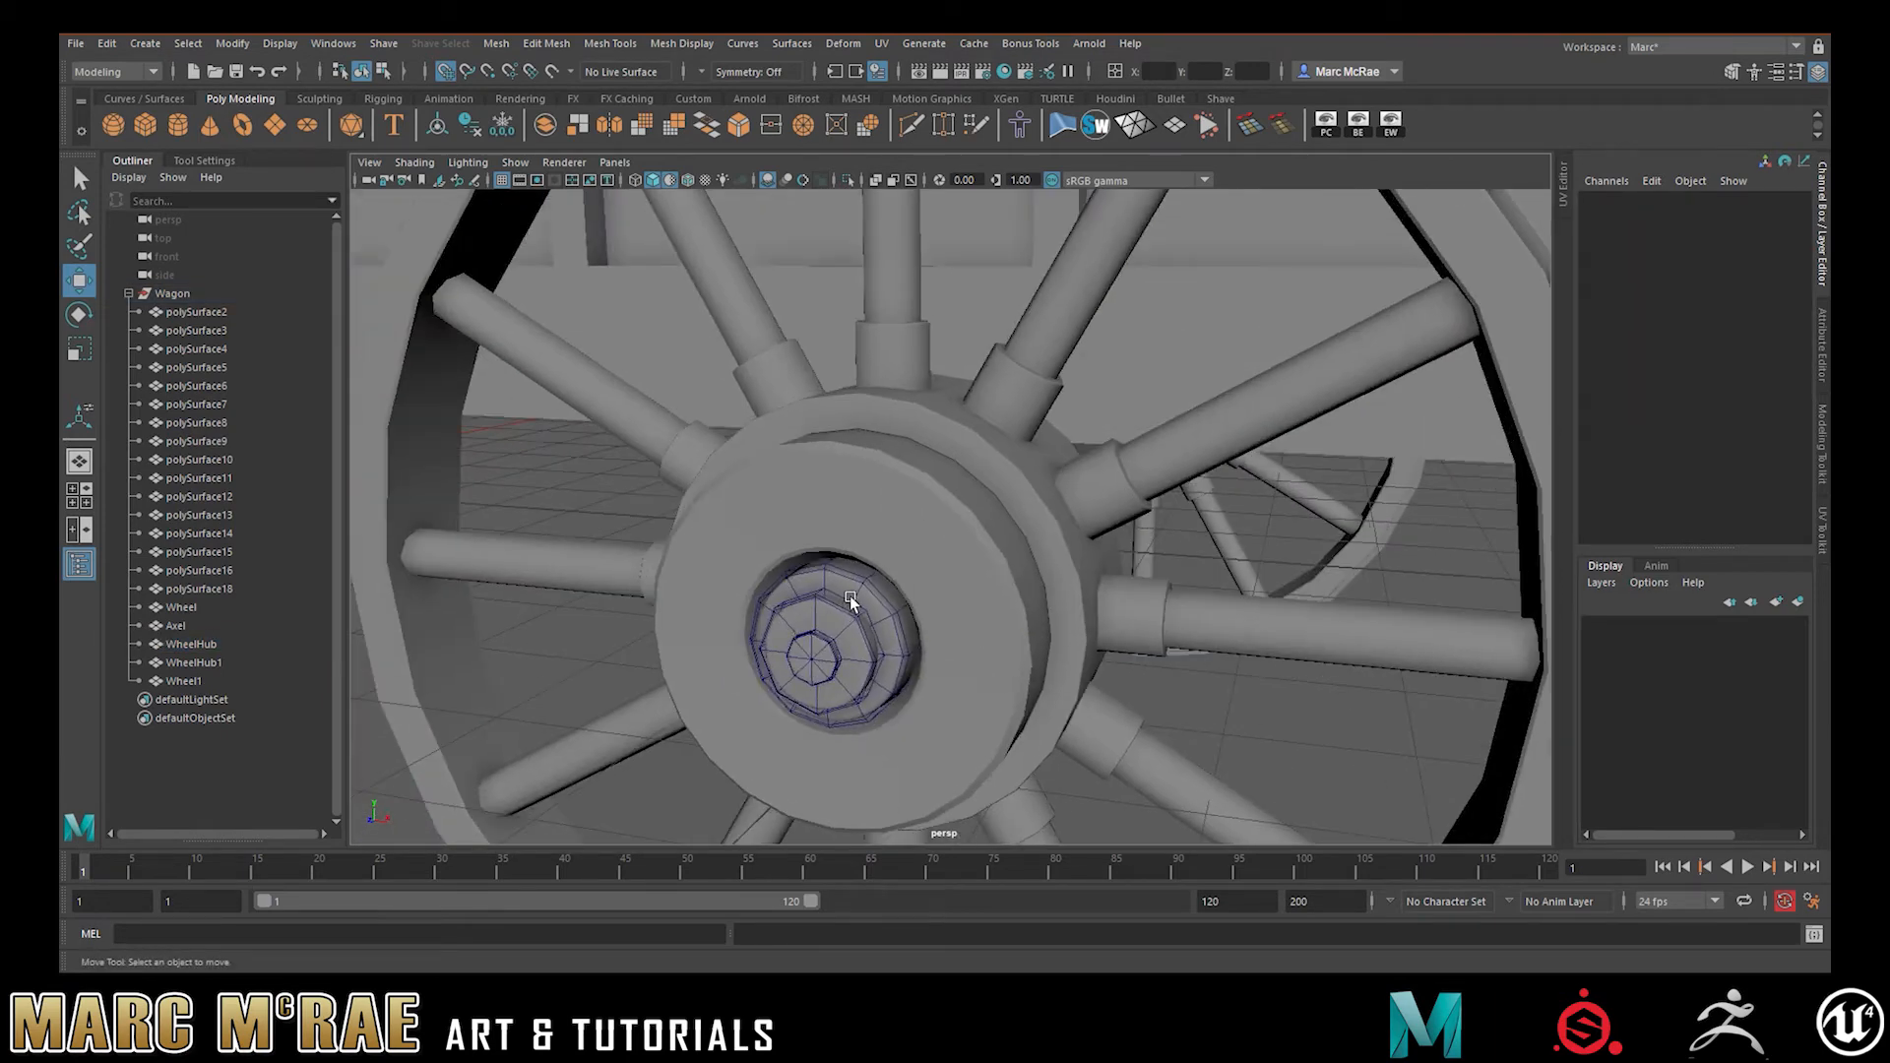
- Compare the WheelHub's smooth mesh preview modes with its unsmoothed shape, and leave the smooth preview off
left_click(849, 600)
left_click_drag(921, 599, 994, 597, "alt")
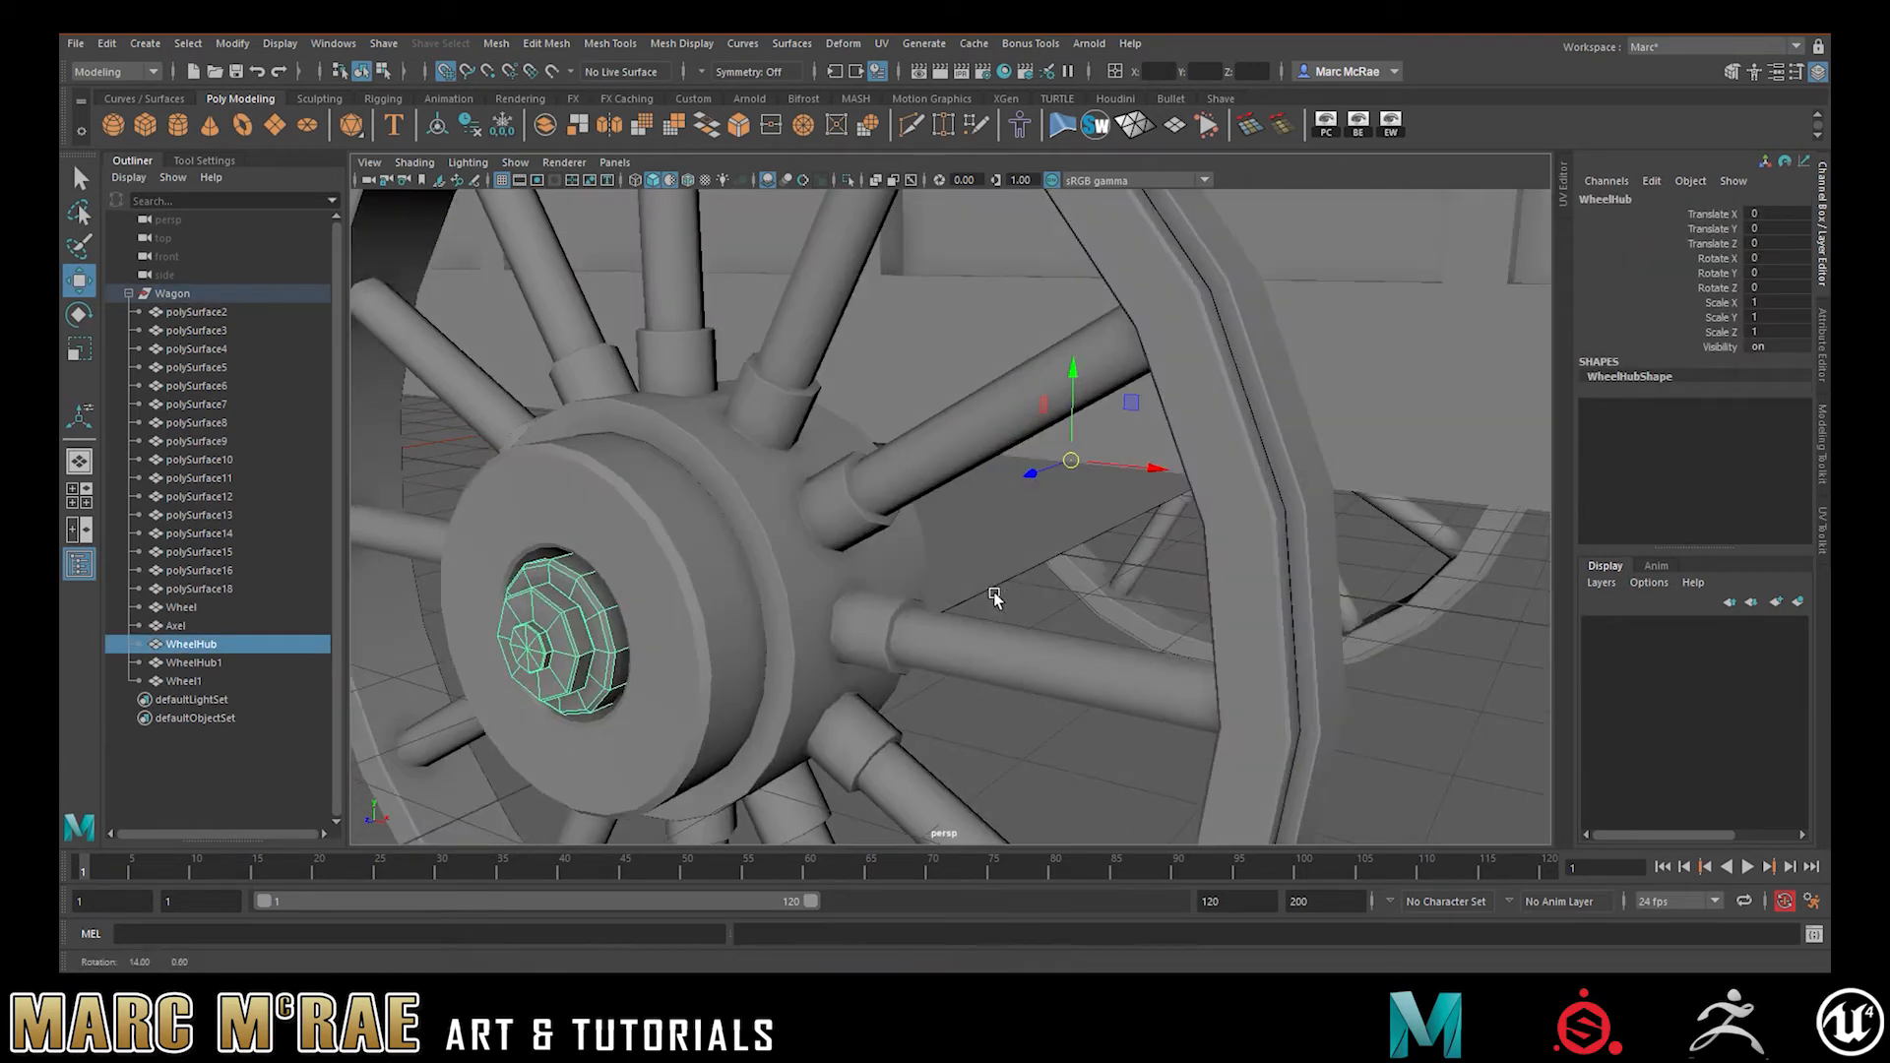
key("2")
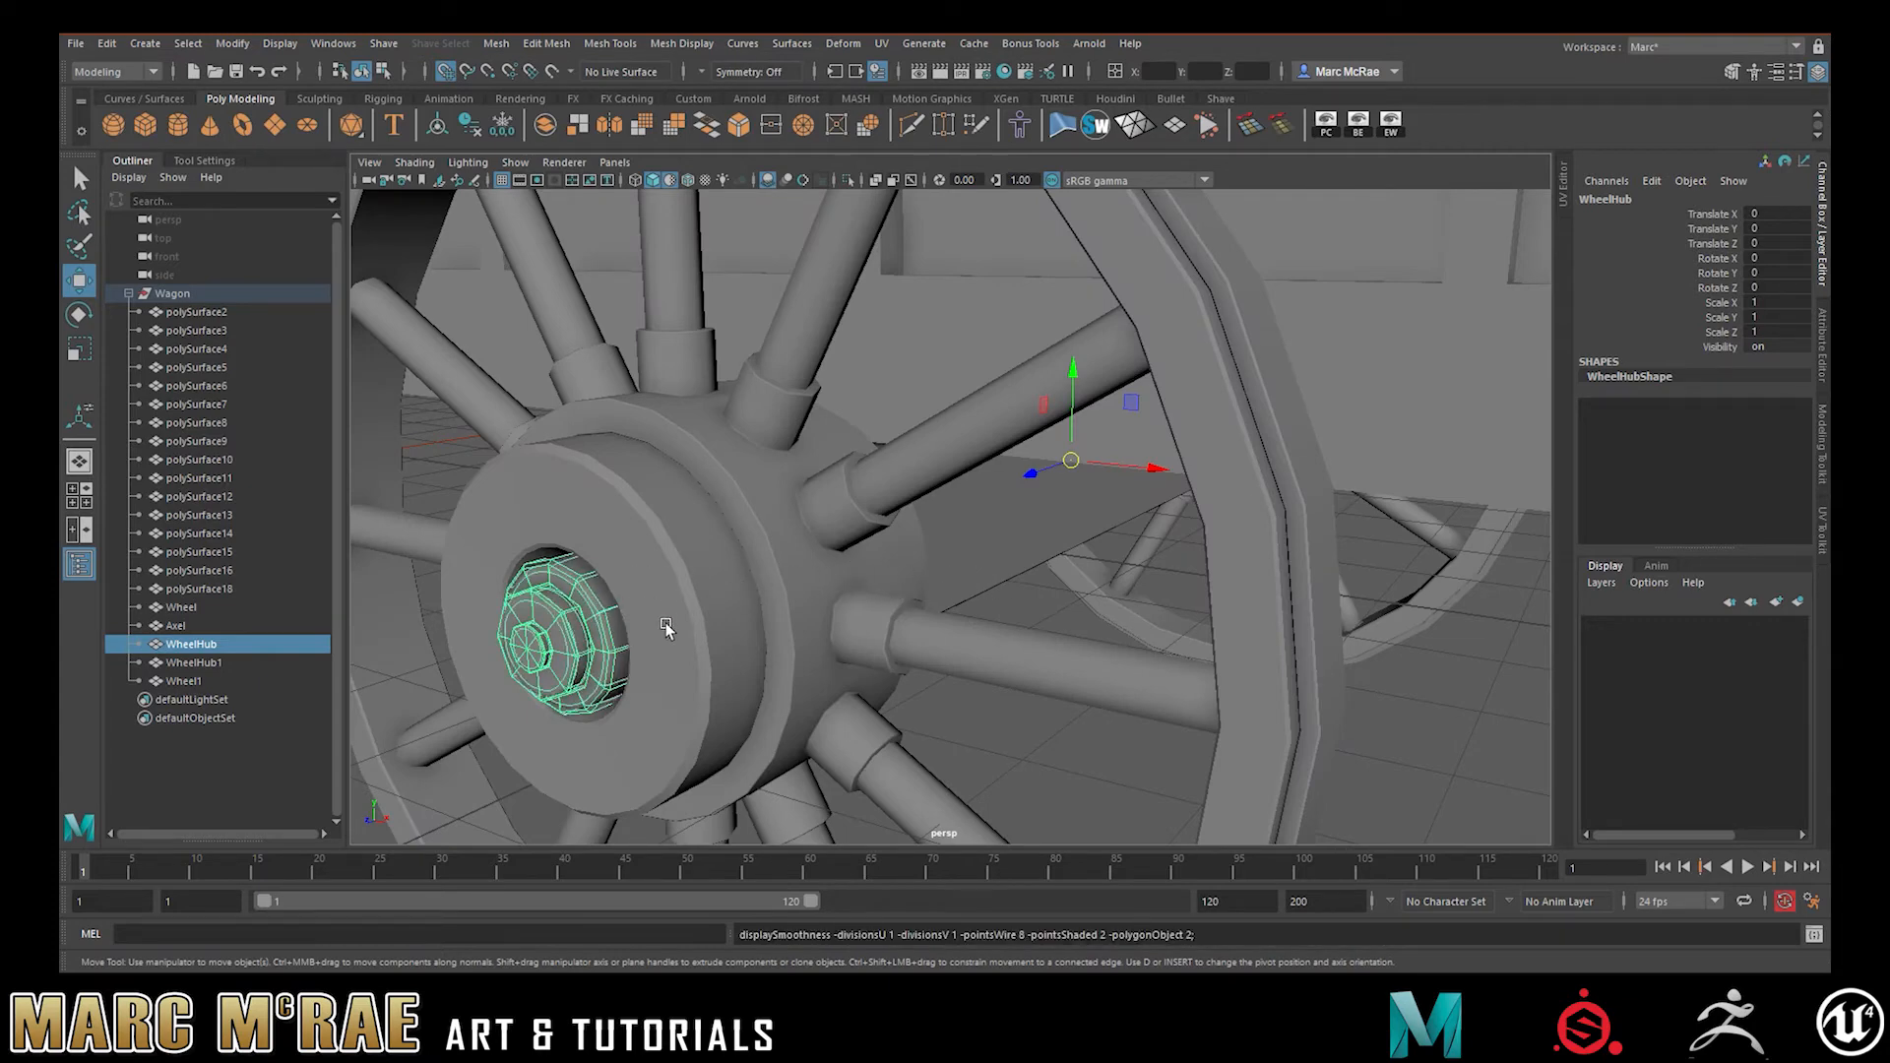
middle_click_drag(662, 622, 764, 585, "alt")
right_click_drag(764, 584, 966, 584, "alt")
middle_click_drag(965, 584, 1074, 520, "alt")
right_click_drag(1074, 519, 1030, 511, "alt")
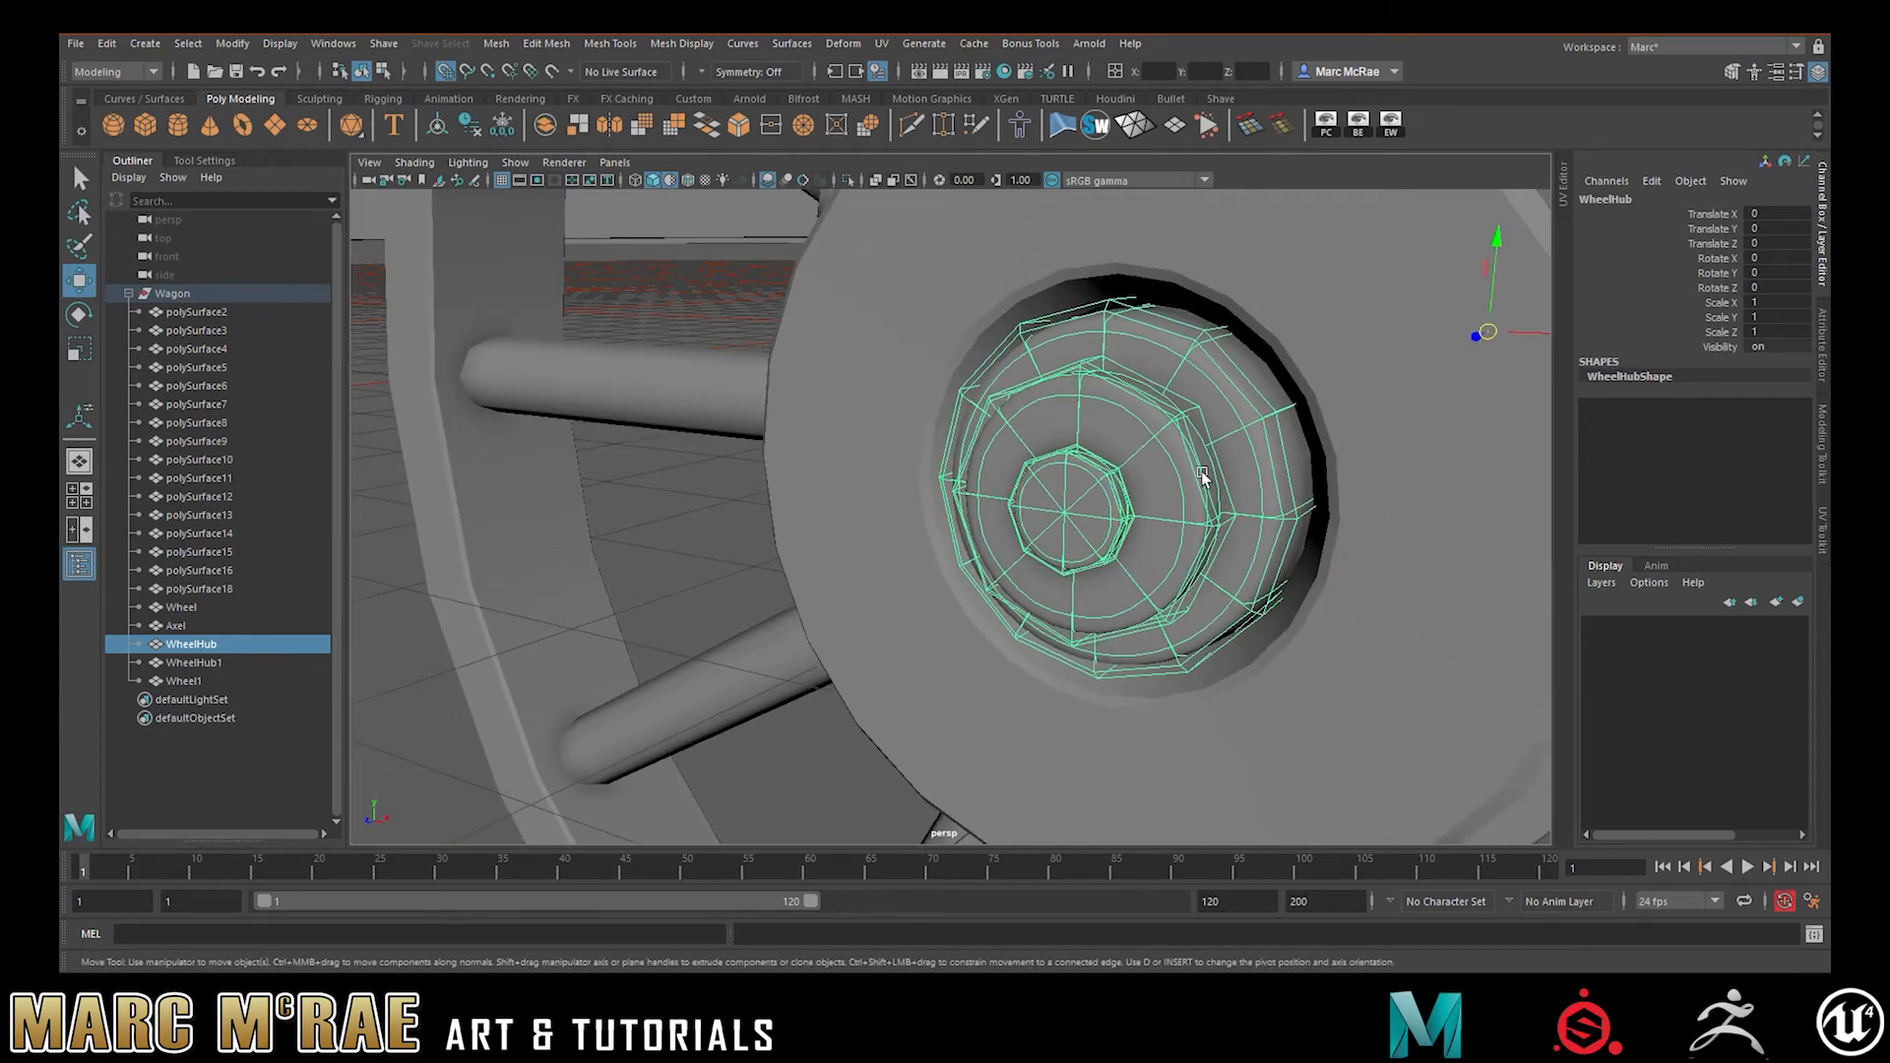
key("1")
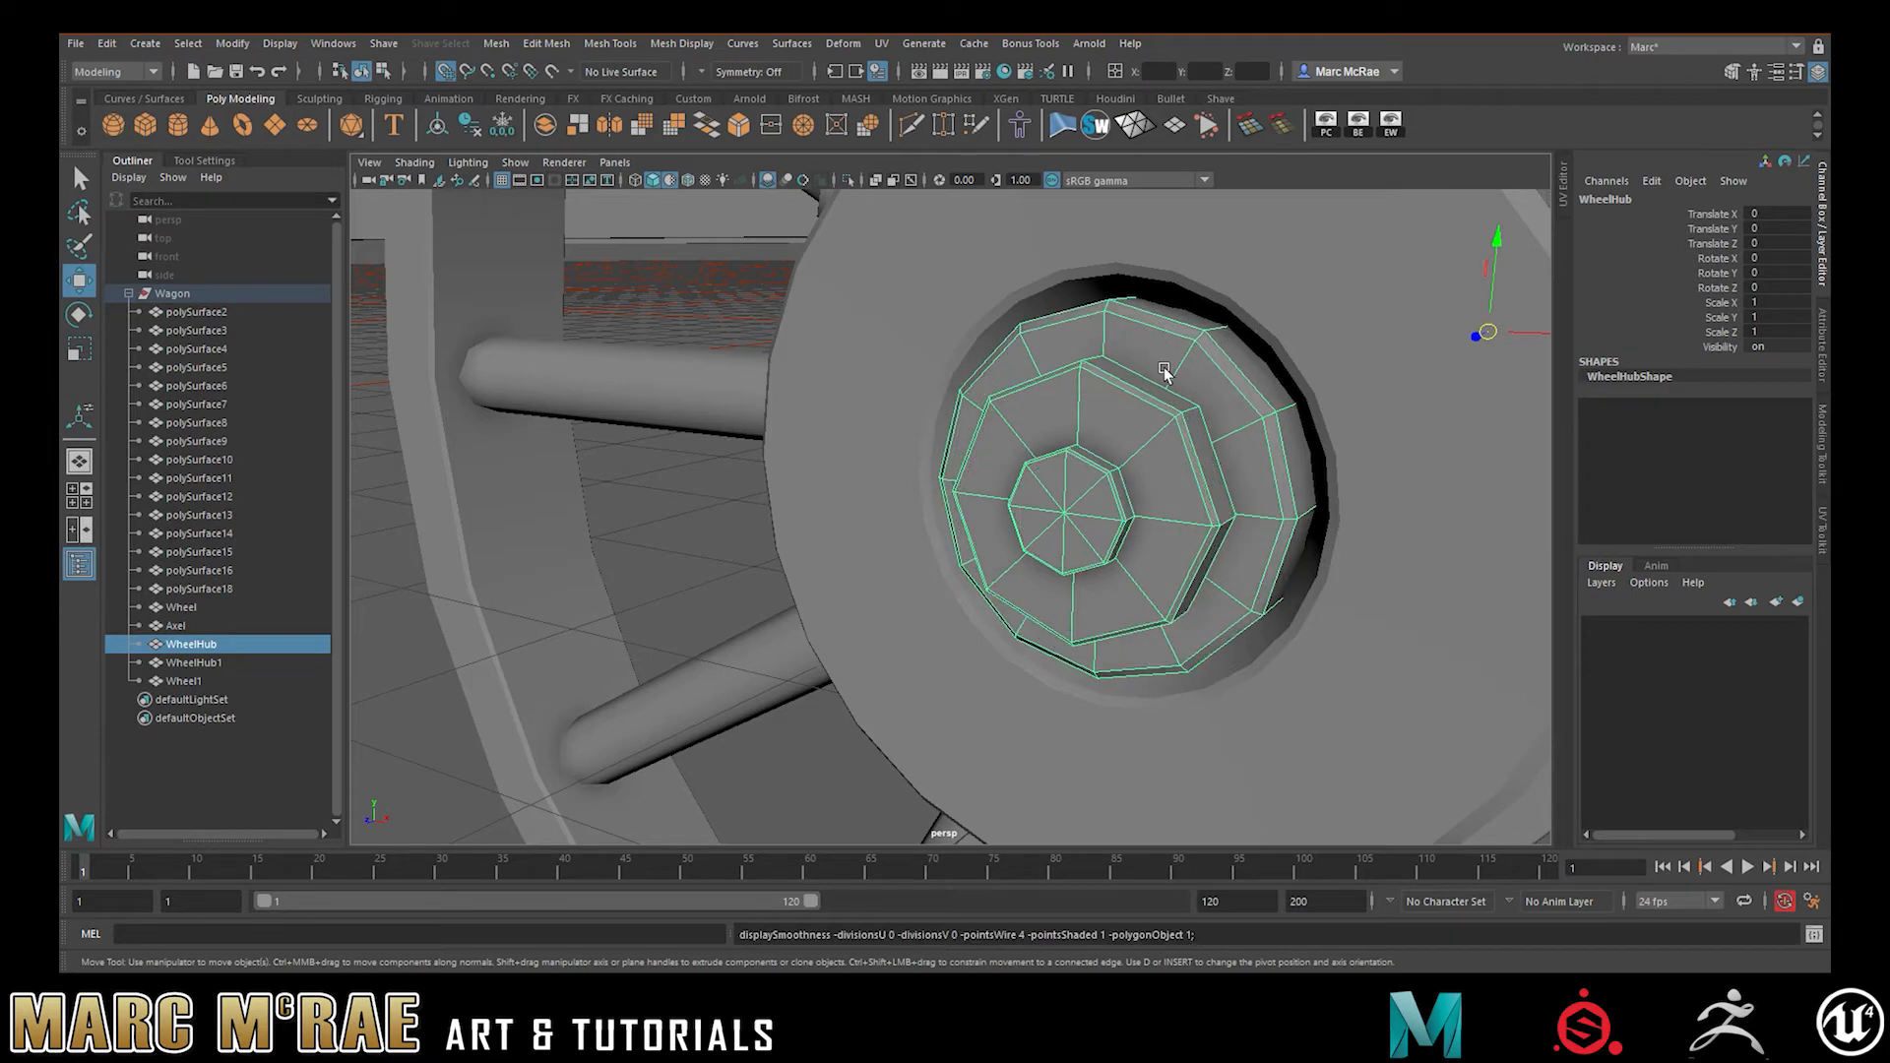
key("3")
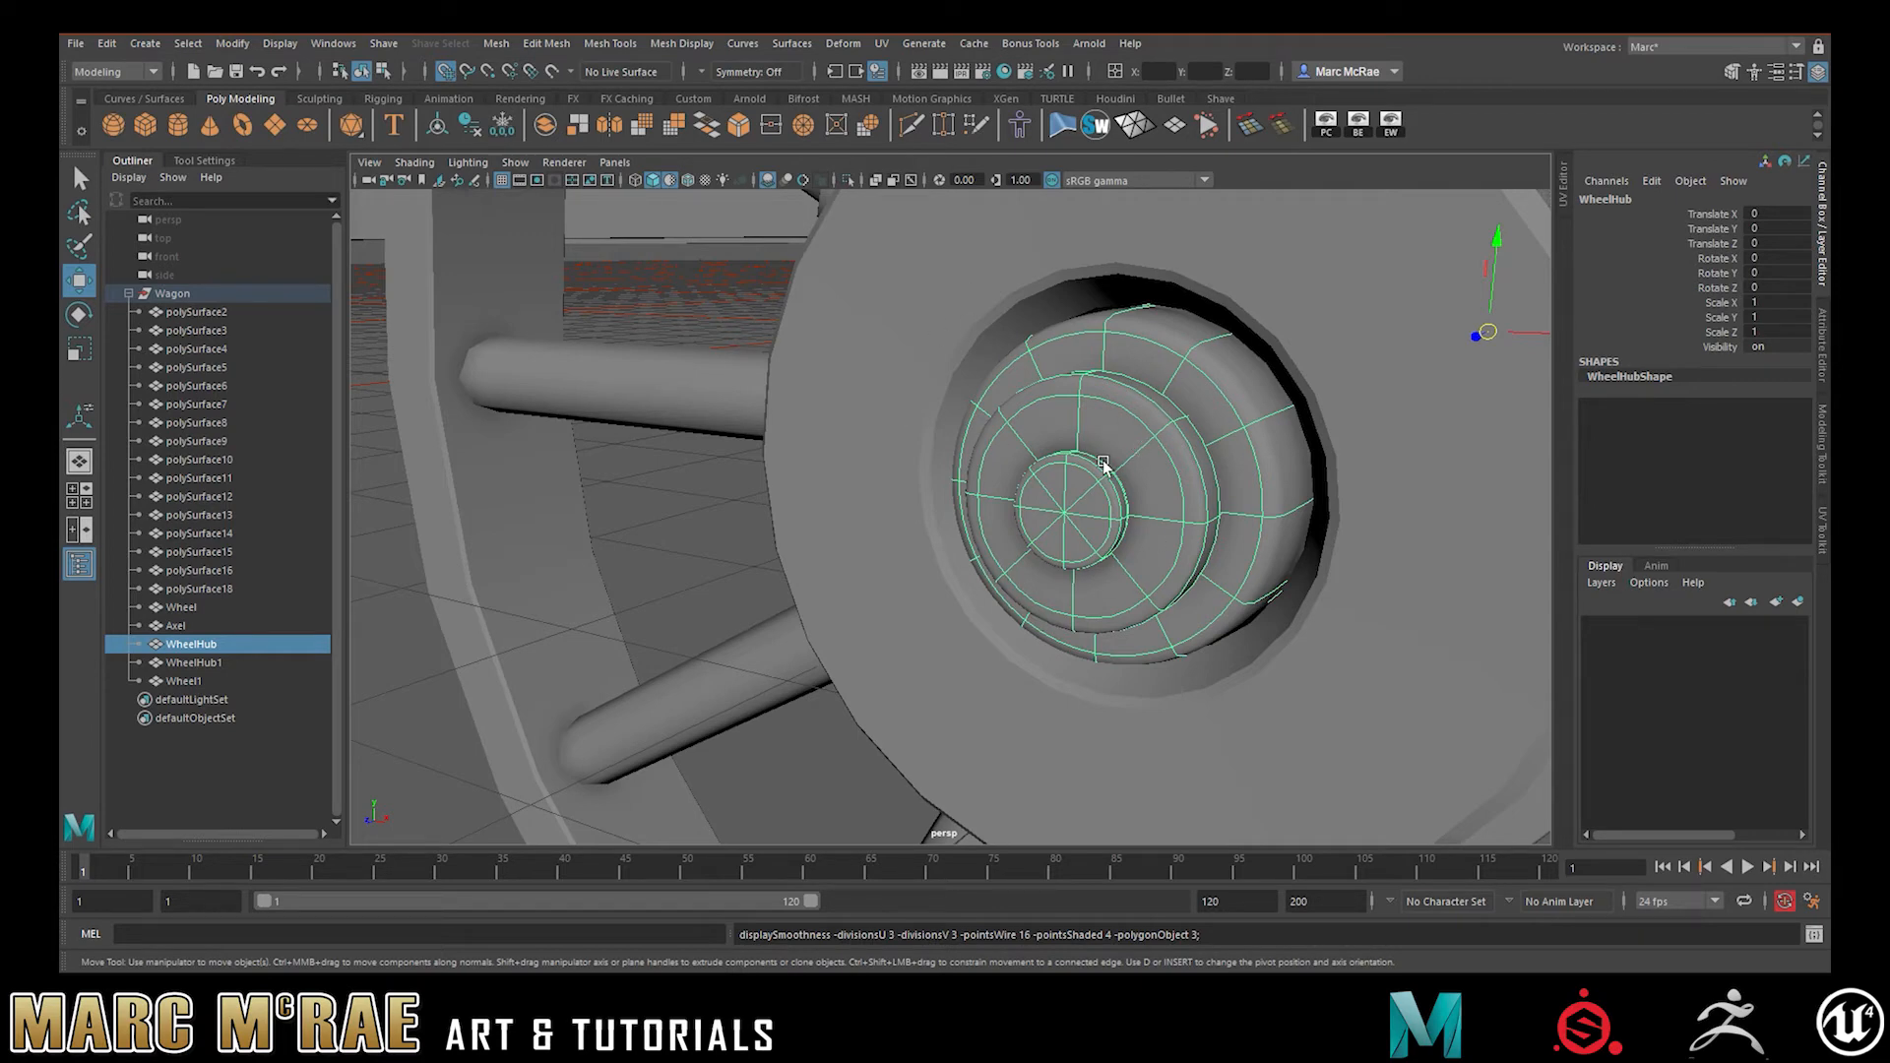
key("1")
- Select the wagon's long shaft beam and insert two closely spaced edge loops across it with the Multi-Cut tool
right_click_drag(1175, 480, 1006, 446, "alt")
left_click(366, 432)
left_click_drag(447, 392, 663, 380, "alt")
right_click_drag(662, 380, 600, 394, "alt")
left_click_drag(600, 394, 918, 630, "alt")
left_click(945, 450)
left_click(958, 482)
left_click(955, 536)
left_click(911, 125)
left_click(970, 565, "ctrl")
left_click(982, 567, "ctrl")
- Reshape the shaft's free end by scaling its end vertices and moving the selection, and return to object mode
key("q")
middle_click_drag(1477, 737, 1369, 717, "alt")
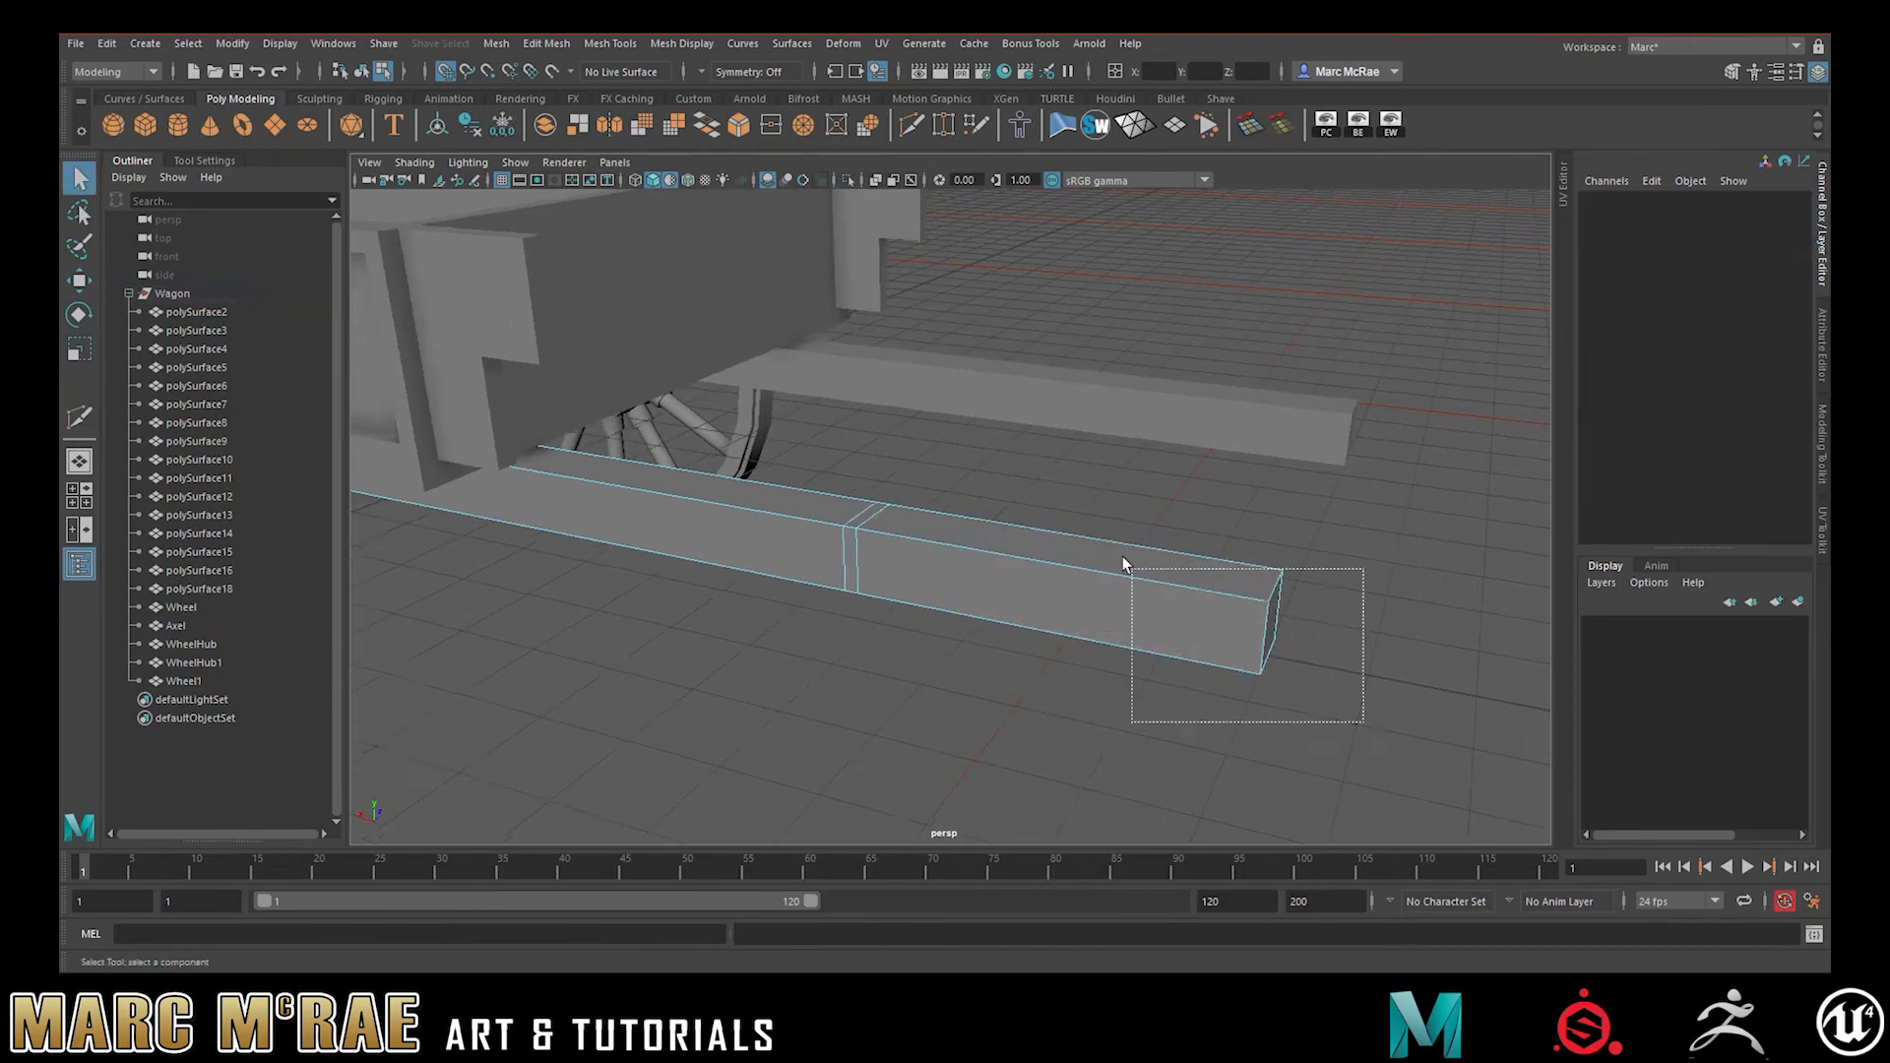
left_click_drag(1369, 717, 1034, 532)
key("r")
left_click_drag(1064, 583, 995, 575)
right_click_drag(1162, 527, 1110, 519, "alt")
left_click_drag(1110, 518, 1221, 615)
key("w")
left_click_drag(1107, 566, 1309, 577)
left_click_drag(1122, 618, 1197, 599, "alt")
key("F8")
- Examine the wagon's bed, floor planks and beams from several angles
right_click_drag(1197, 599, 966, 532, "alt")
left_click(966, 532)
left_click_drag(965, 532, 975, 398, "alt")
right_click_drag(975, 398, 1108, 450, "alt")
left_click_drag(1109, 451, 1114, 460, "alt")
left_click(1114, 460)
right_click_drag(1113, 460, 997, 502, "alt")
left_click(997, 502)
left_click_drag(997, 503, 788, 463, "alt")
left_click(1231, 458)
right_click_drag(787, 463, 788, 537)
left_click(778, 471)
left_click_drag(760, 465, 630, 589, "alt")
mouse_move(638, 591)
left_mouse_down()
mouse_move(612, 598)
mouse_move(653, 588)
left_mouse_up()
left_click_drag(654, 588, 886, 492, "alt")
- Select the surplus floor planks and delete them, keeping the plank at the wagon's open end
left_click(1084, 473)
left_click(860, 354, "shift")
key("Delete")
left_click_drag(861, 355, 844, 575, "alt")
left_click(844, 574)
- Select the remaining floor plank at the wagon's open end and adjust its position
left_click_drag(1014, 418, 856, 345, "alt")
key("d")
left_click(1202, 561)
left_click_drag(1202, 561, 1064, 566, "alt")
left_click_drag(869, 493, 733, 581)
right_click_drag(787, 561, 960, 548, "alt")
left_click_drag(960, 547, 859, 529, "alt")
- Select the remaining plank's long border edge loops and bevel them with one segment
right_click_drag(929, 553, 792, 216)
key("q")
double_click(895, 561)
double_click(1242, 650, "shift")
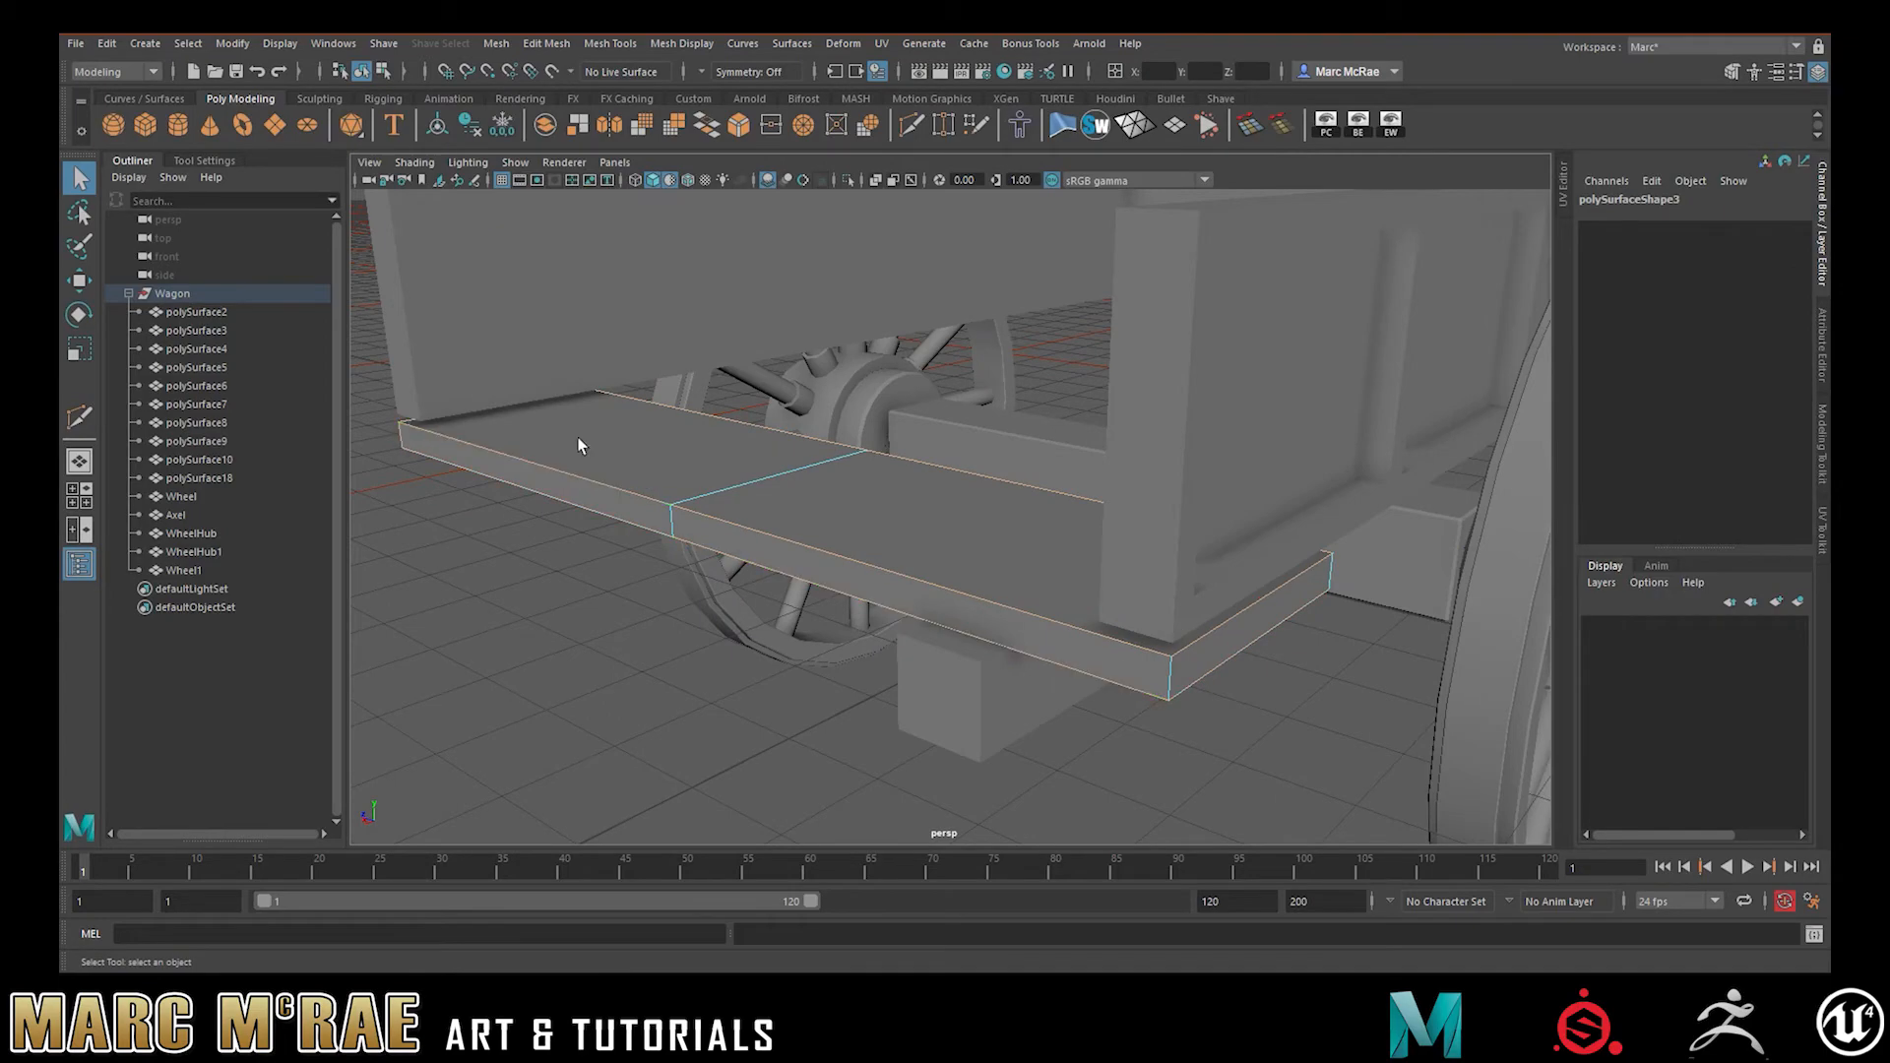
key("4")
left_click_drag(1072, 656, 713, 612, "alt")
key("ctrl+b")
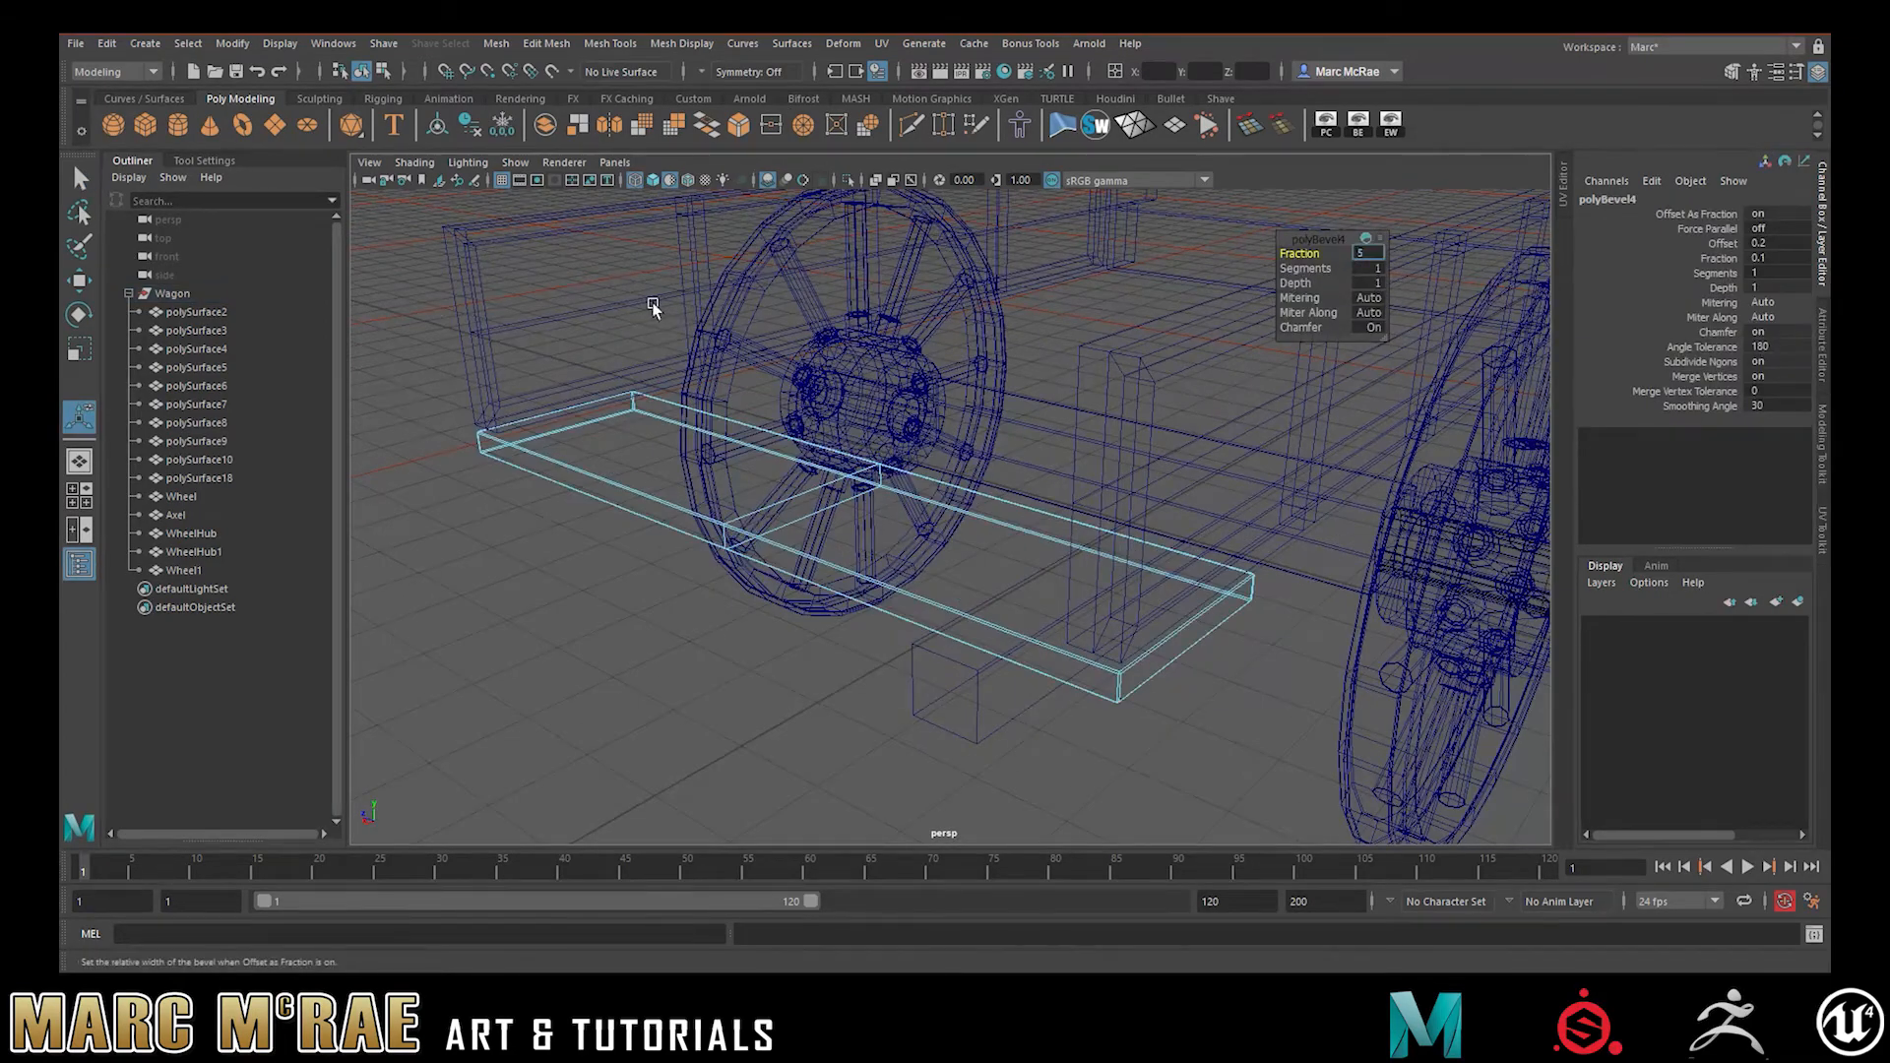
key("Return")
key("5")
- Select the bevelled plank as an object and snap its pivot to one of its corner vertices
right_click_drag(653, 303, 787, 546, "alt")
key("f")
middle_click_drag(787, 546, 827, 547)
right_click_drag(827, 547, 852, 452, "alt")
mouse_move(853, 452)
left_mouse_down("alt")
mouse_move(1134, 363)
mouse_move(890, 565)
mouse_move(900, 528)
mouse_move(1180, 481)
mouse_move(1132, 591)
mouse_move(1202, 641)
mouse_move(1063, 541)
mouse_move(701, 477)
left_mouse_up("alt")
key("q")
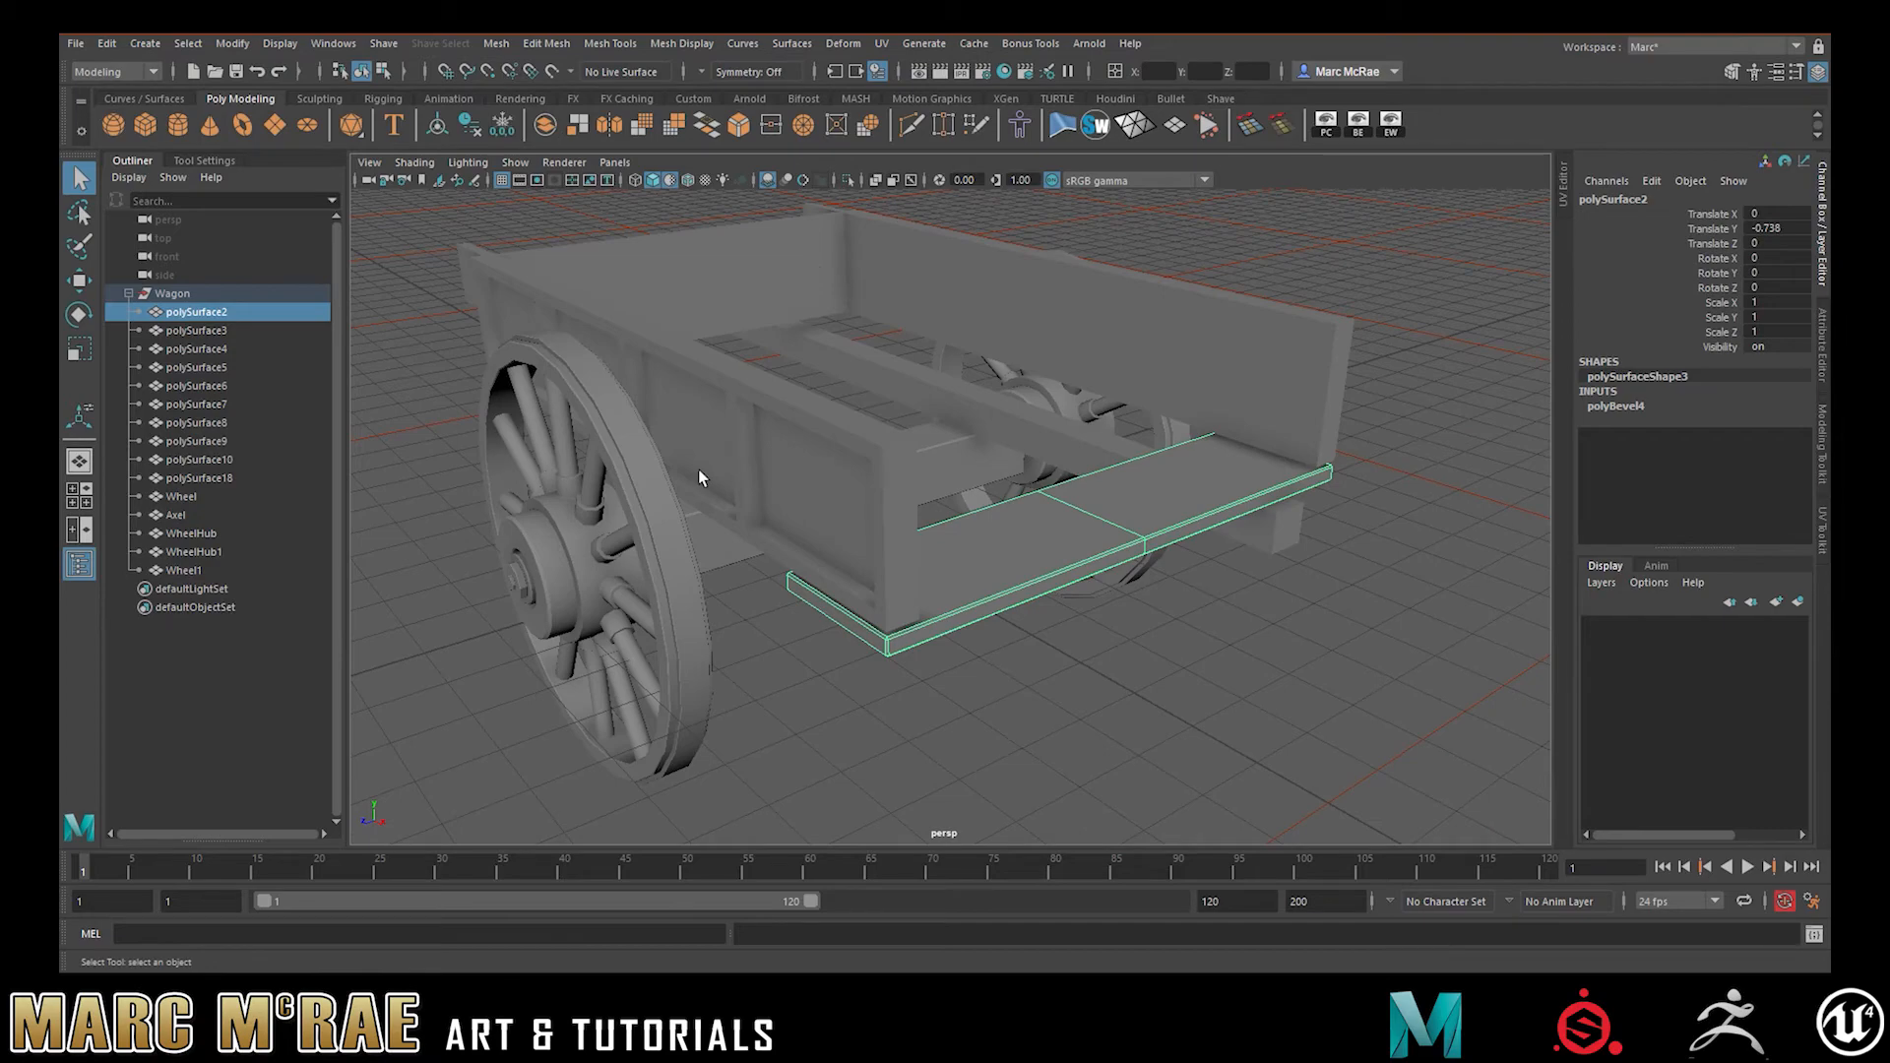
left_click_drag(1078, 600, 868, 640, "alt")
left_click_drag(1203, 515, 866, 581, "alt")
right_click_drag(867, 581, 1051, 519, "alt")
key("w")
key("d")
key("v")
left_click_drag(445, 688, 1030, 633)
- Switch to the top view and duplicate the plank along X beside the first one
left_click_drag(1029, 633, 1145, 408, "alt")
key("space")
key("space")
right_click_drag(1280, 472, 920, 434, "alt")
right_click_drag(1210, 481, 1209, 480)
key("ctrl+z")
left_click_drag(1217, 329, 821, 337, "shift")
- Isolate the planks, duplicate the selected ones along X, and repeat the duplication twice to fill the bed before ending isolation
left_click(1058, 487)
right_click(1058, 488)
left_click_drag(887, 507, 1056, 553)
key("ctrl+1")
left_click(882, 423)
left_click(924, 430)
left_click(924, 382)
left_click_drag(877, 315, 912, 371)
left_click_drag(1013, 329, 705, 329, "shift")
key("shift+d")
key("shift+d")
left_click(846, 181)
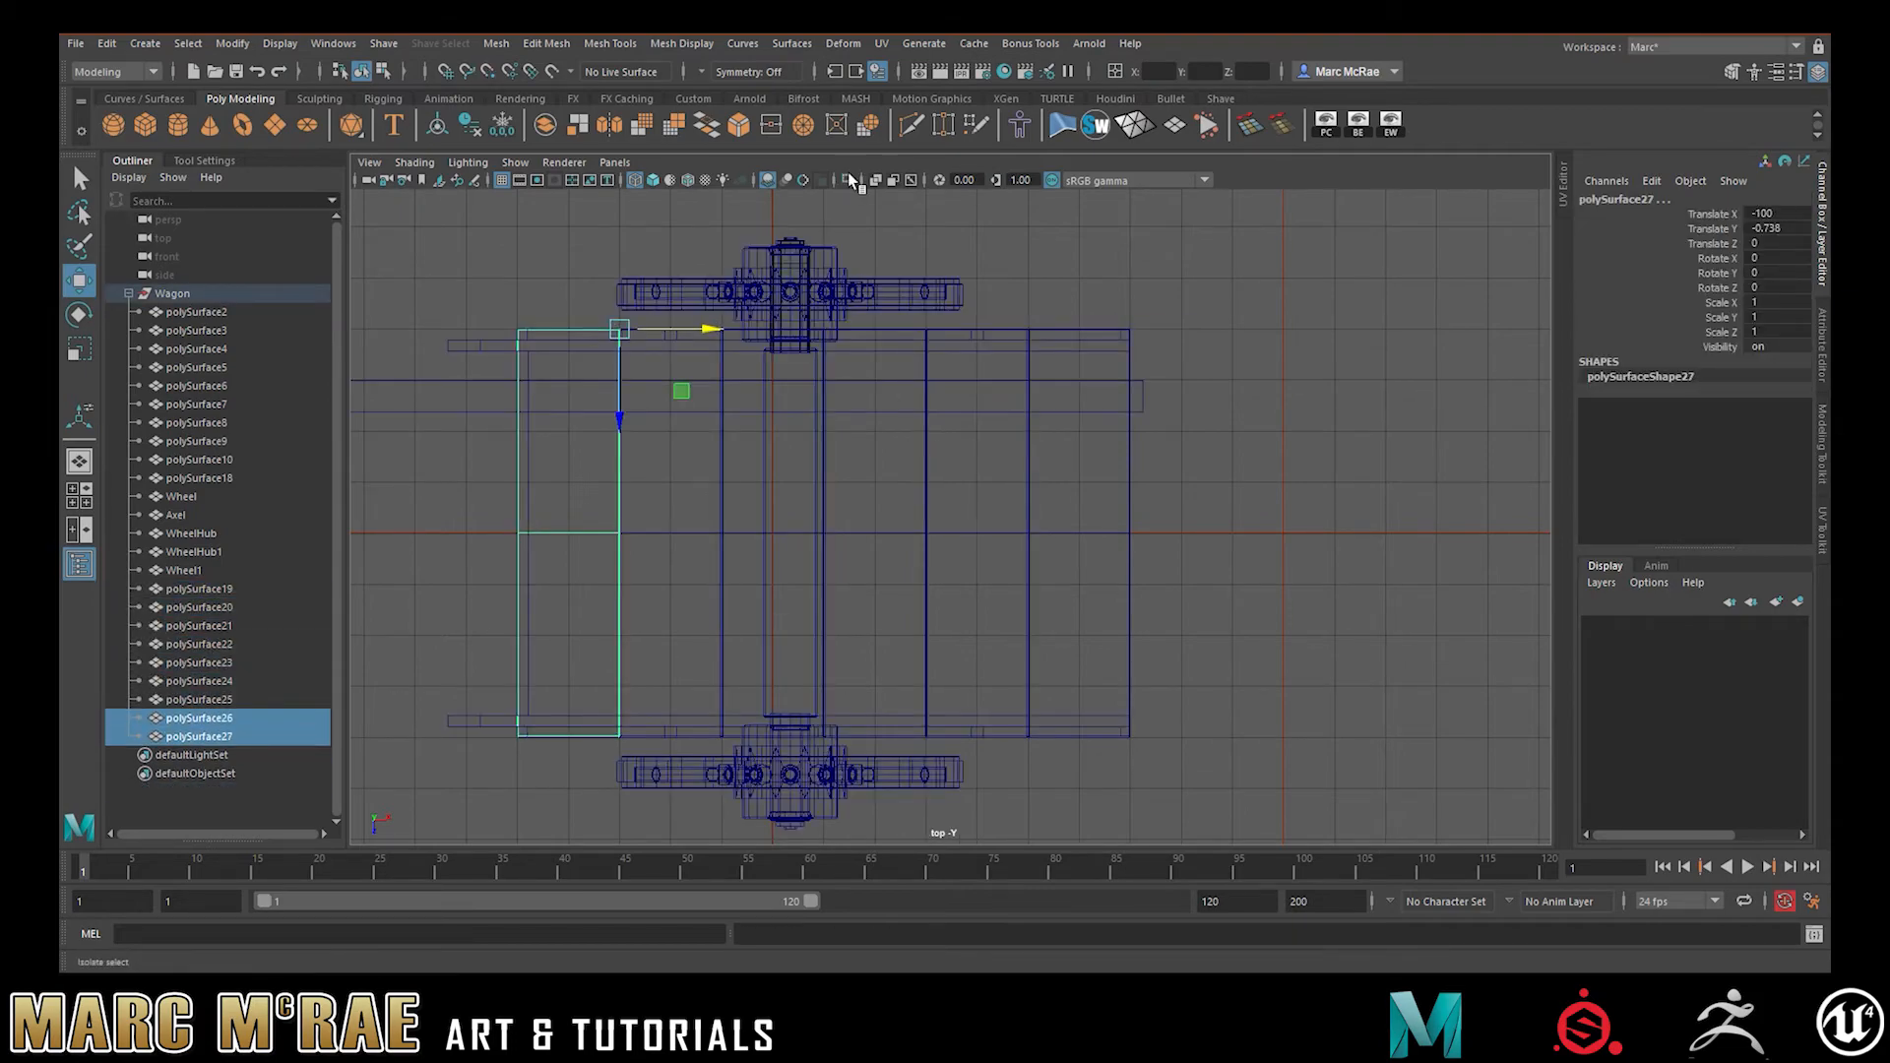
- Return to the shaded perspective view, select the near side frame, and centre its pivot
key("5")
key("space")
key("space")
right_click_drag(1291, 342, 1080, 430, "alt")
left_click(1241, 393)
mouse_move(1080, 430)
left_mouse_down("alt")
mouse_move(1240, 392)
mouse_move(1378, 413)
left_mouse_up("alt")
left_click(886, 394)
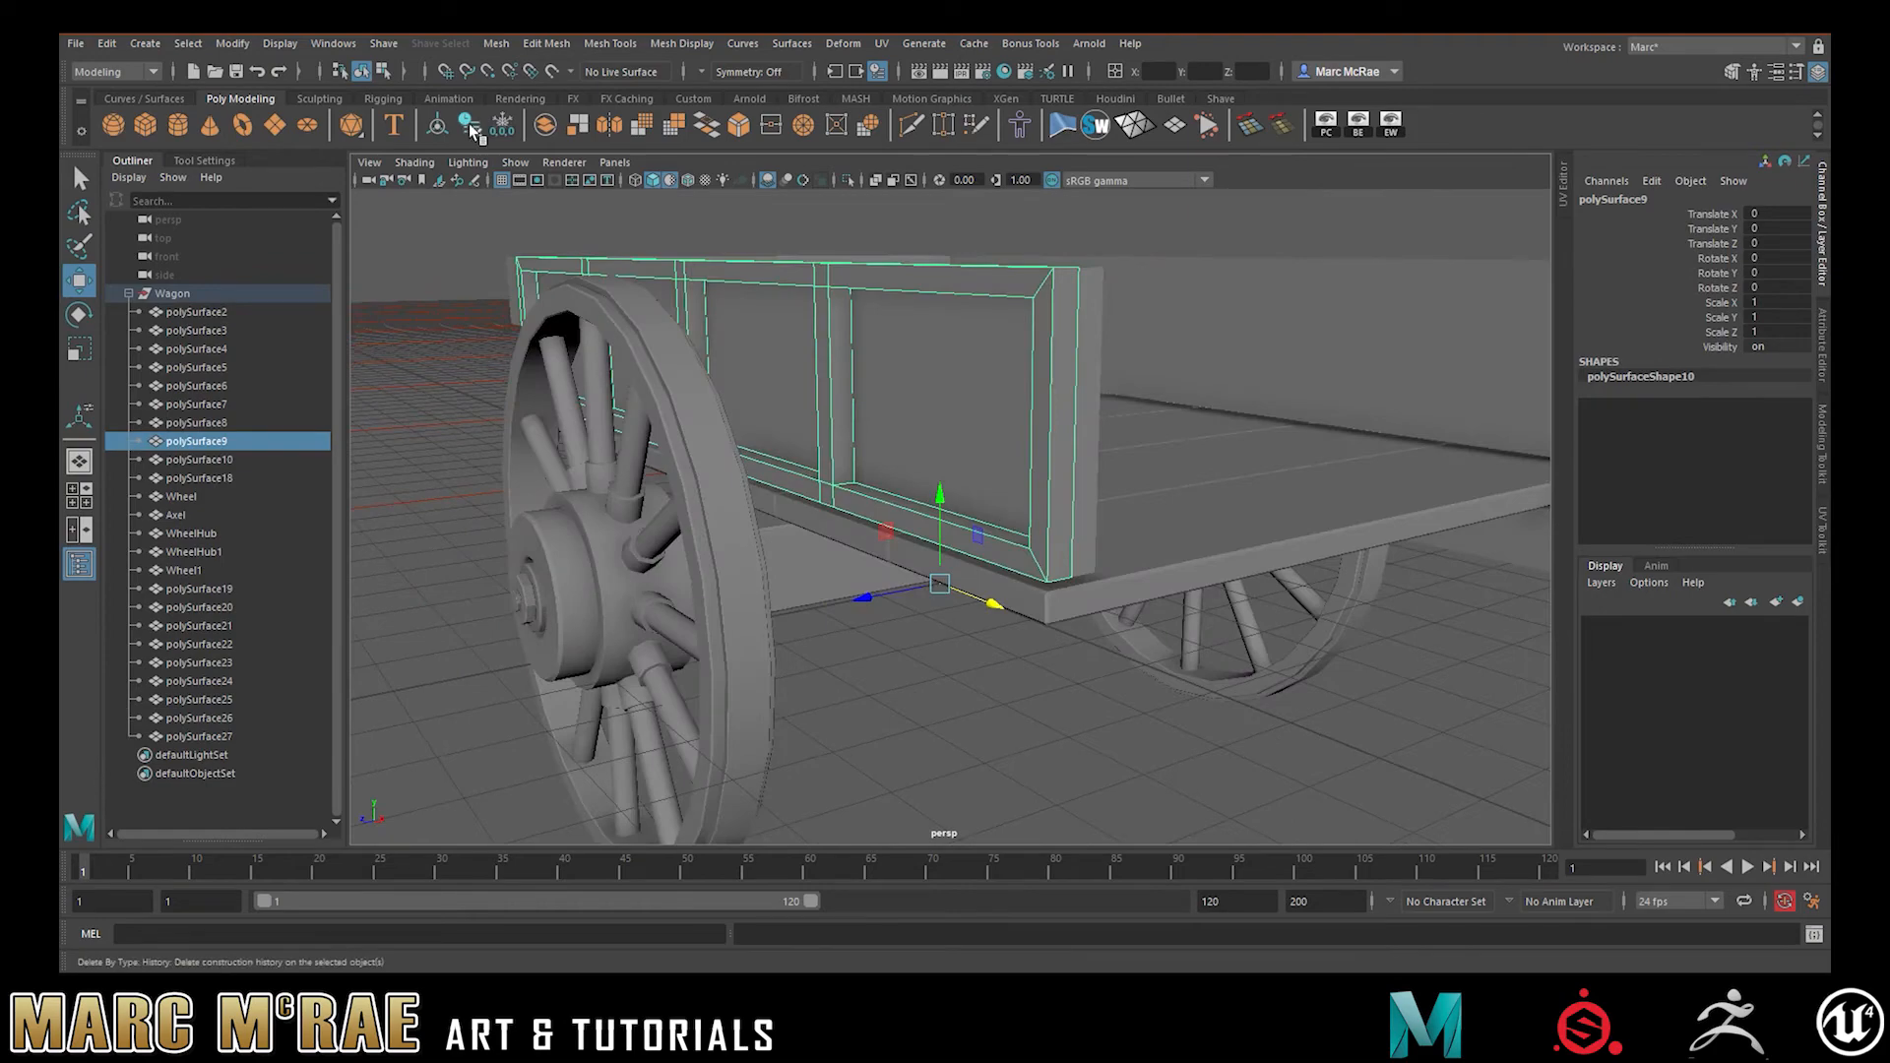
left_click(437, 125)
- Try moving pieces of the wagon's sides out of place, undoing each move
left_click_drag(679, 276, 705, 351, "alt")
left_click(1021, 675)
right_click_drag(1024, 670, 1139, 604, "alt")
left_click_drag(1139, 604, 925, 523, "alt")
left_click_drag(852, 458, 853, 744)
key("ctrl+z")
left_click(928, 483)
left_click(437, 125)
left_click(894, 531)
left_click_drag(895, 525, 689, 512)
key("ctrl+z")
- Delete the near side's upper plank along with the opposite side's frame and planks
left_click(954, 505)
key("Delete")
left_click(1138, 497, "shift")
left_click(1138, 497)
left_click(1102, 500, "shift")
key("Delete")
- Select the remaining side frame's border edge loops, bevel them with a value of 0.2, and leave edge selection
left_click(896, 542)
left_click_drag(987, 456, 700, 447, "alt")
left_click(929, 413)
left_click_drag(645, 672, 983, 464, "alt")
left_click(1009, 537)
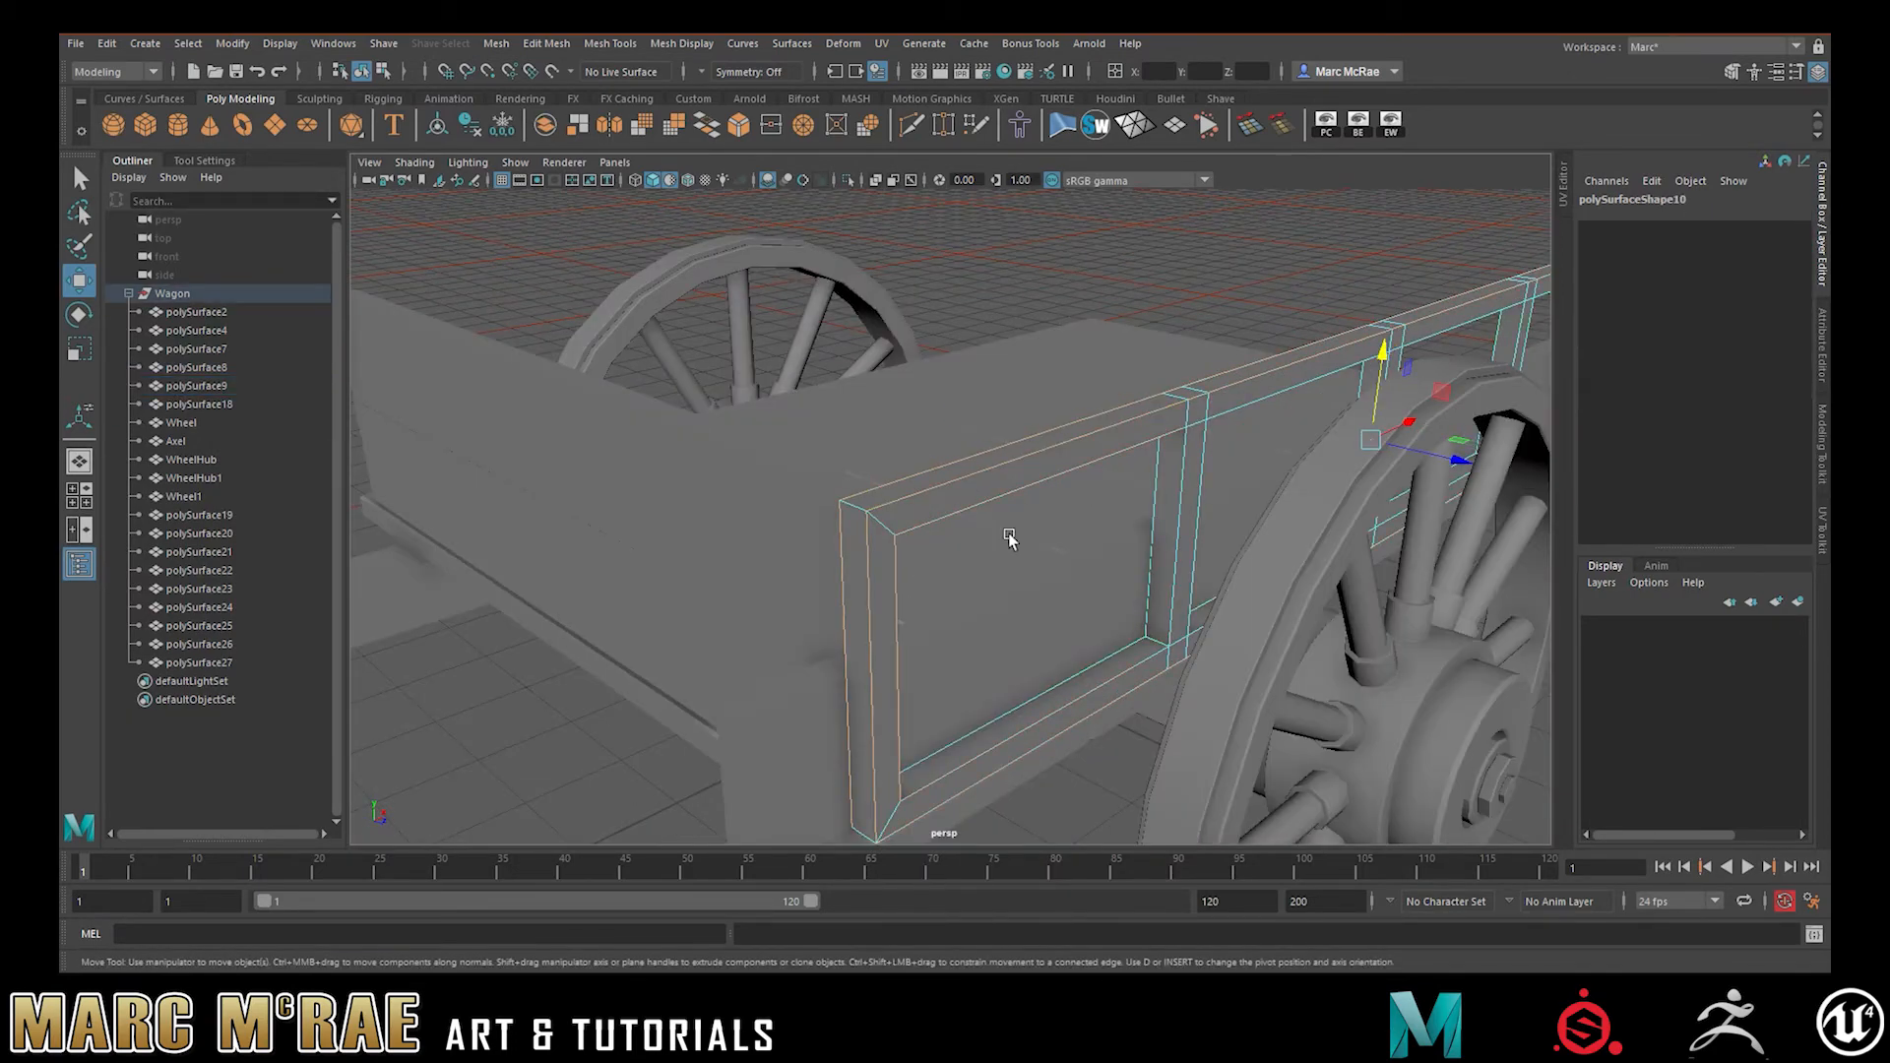
left_click_drag(1200, 586, 899, 770, "alt")
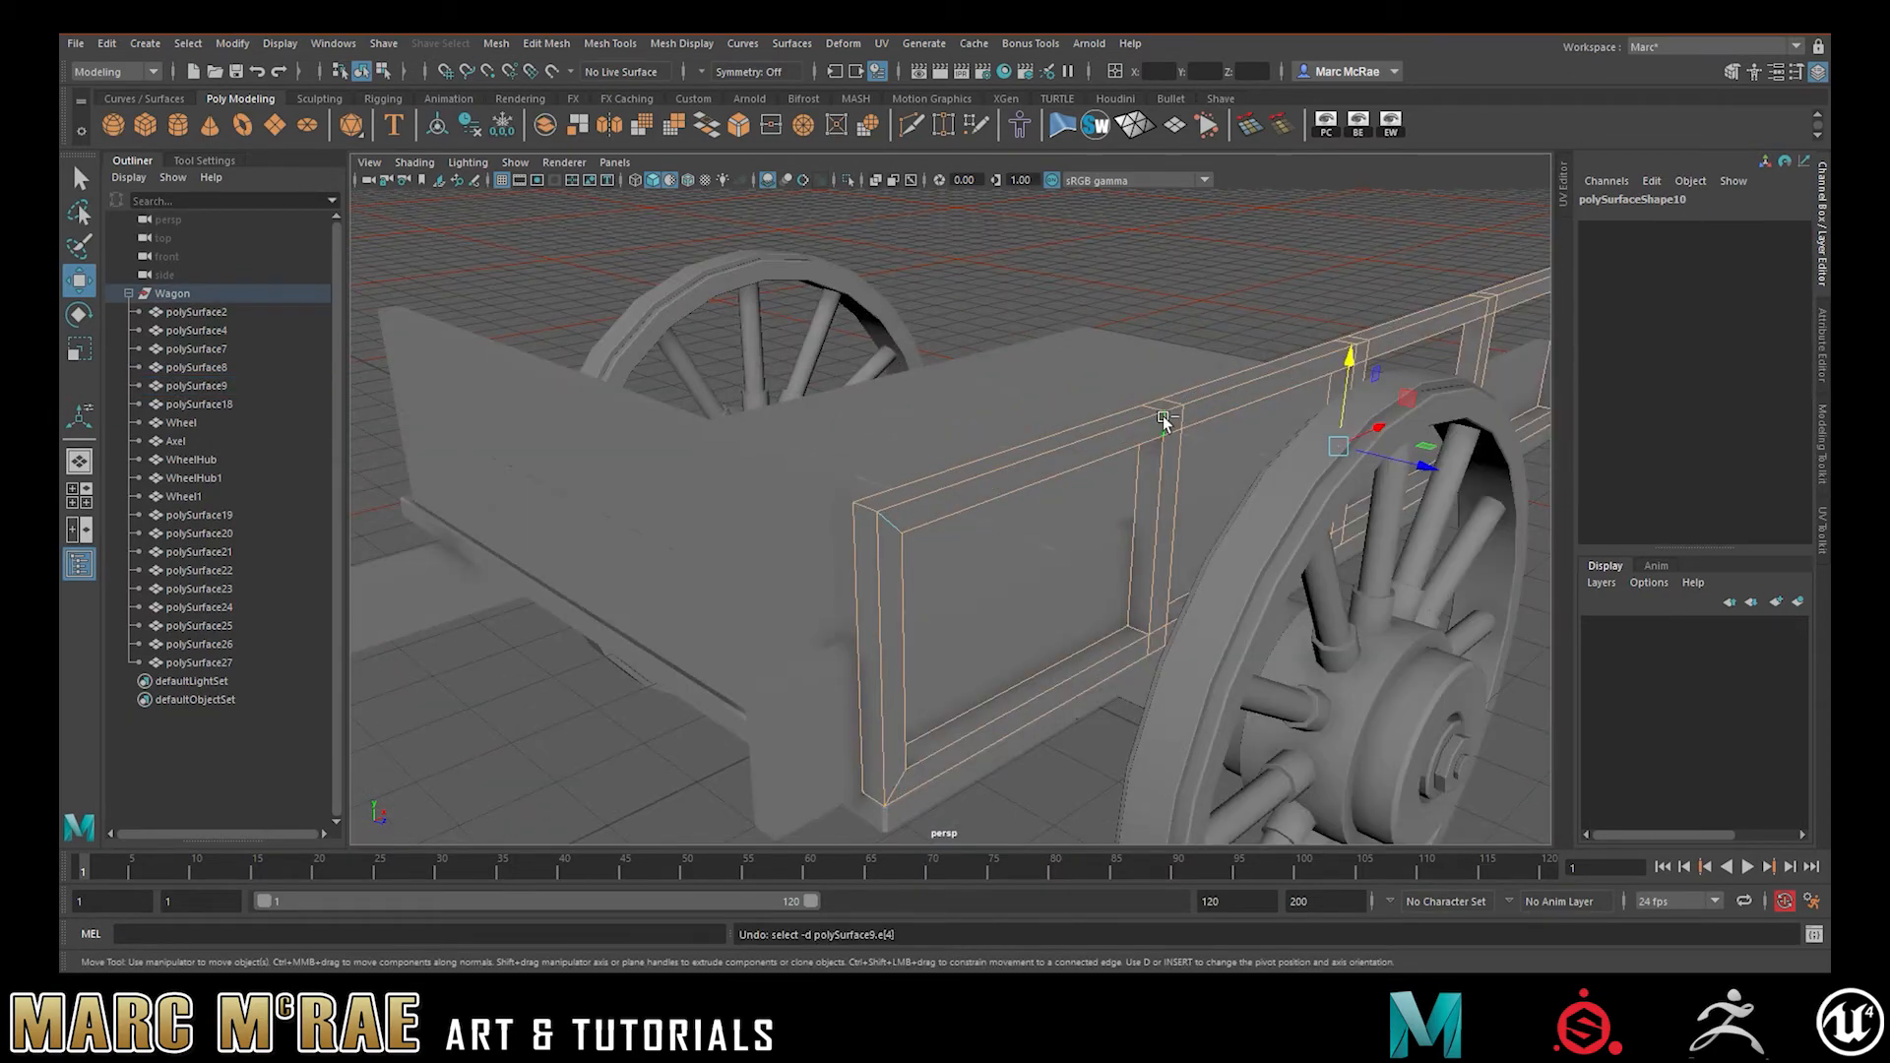
left_click_drag(1166, 406, 851, 325, "alt")
key("ctrl+b")
middle_click_drag(852, 325, 1280, 315, "alt")
left_click(1371, 253)
type("0.2")
key("Return")
left_click(1262, 226)
left_click_drag(1262, 226, 1000, 408, "alt")
key("q")
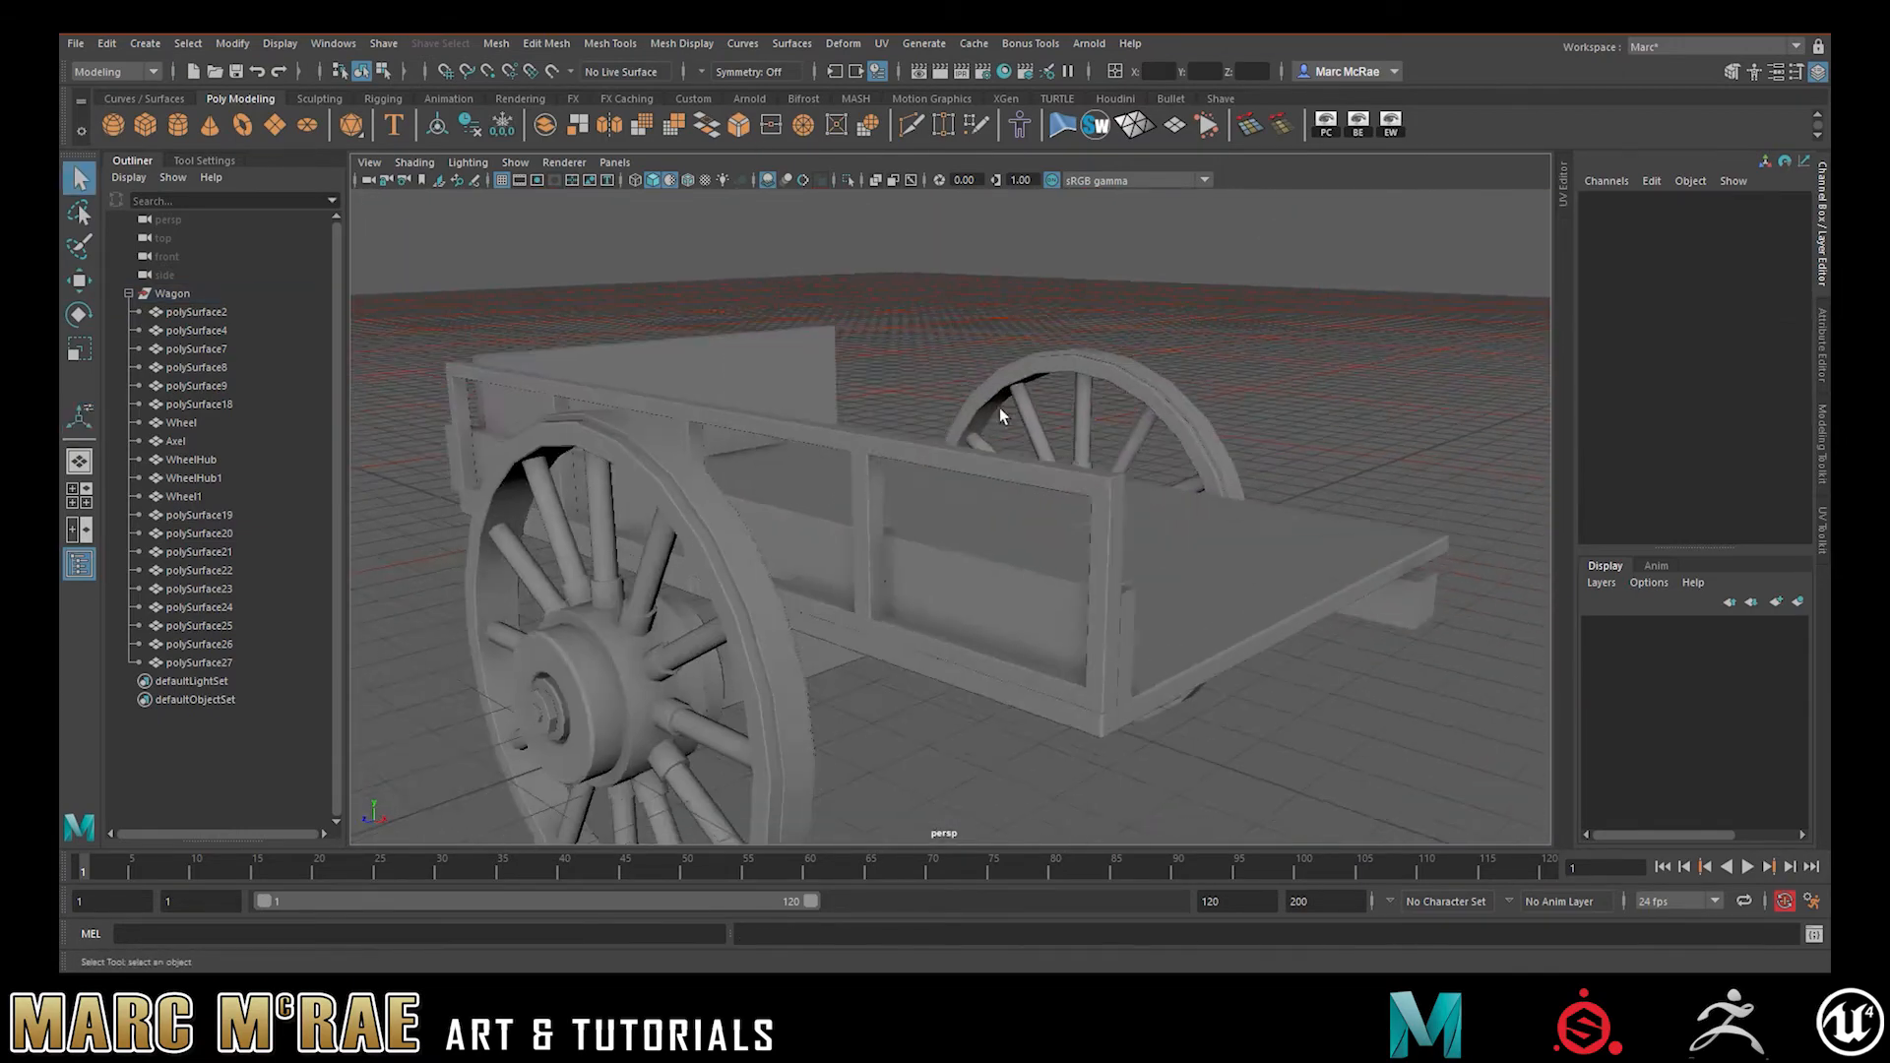
- Bevel the lower side plank, duplicate it, and raise the copy directly above the original
left_click(895, 550)
left_click(738, 124)
left_click(891, 557)
key("w")
key("ctrl+d")
left_click_drag(880, 734, 857, 511)
scroll(883, 541, "down", 3)
- Examine the ends of the stacked side planks and how they line up with the frame and front boards
left_click(981, 381)
left_click(855, 511)
left_click(852, 601, "shift")
left_click(827, 492, "shift")
left_click(545, 125)
left_click(502, 125)
left_click_drag(614, 345, 1370, 815)
left_click(187, 645)
key("Delete")
left_click(187, 645)
mouse_move(591, 492)
left_mouse_down("alt")
mouse_move(886, 473)
mouse_move(591, 512)
left_mouse_up("alt")
double_click(187, 645)
type("Side")
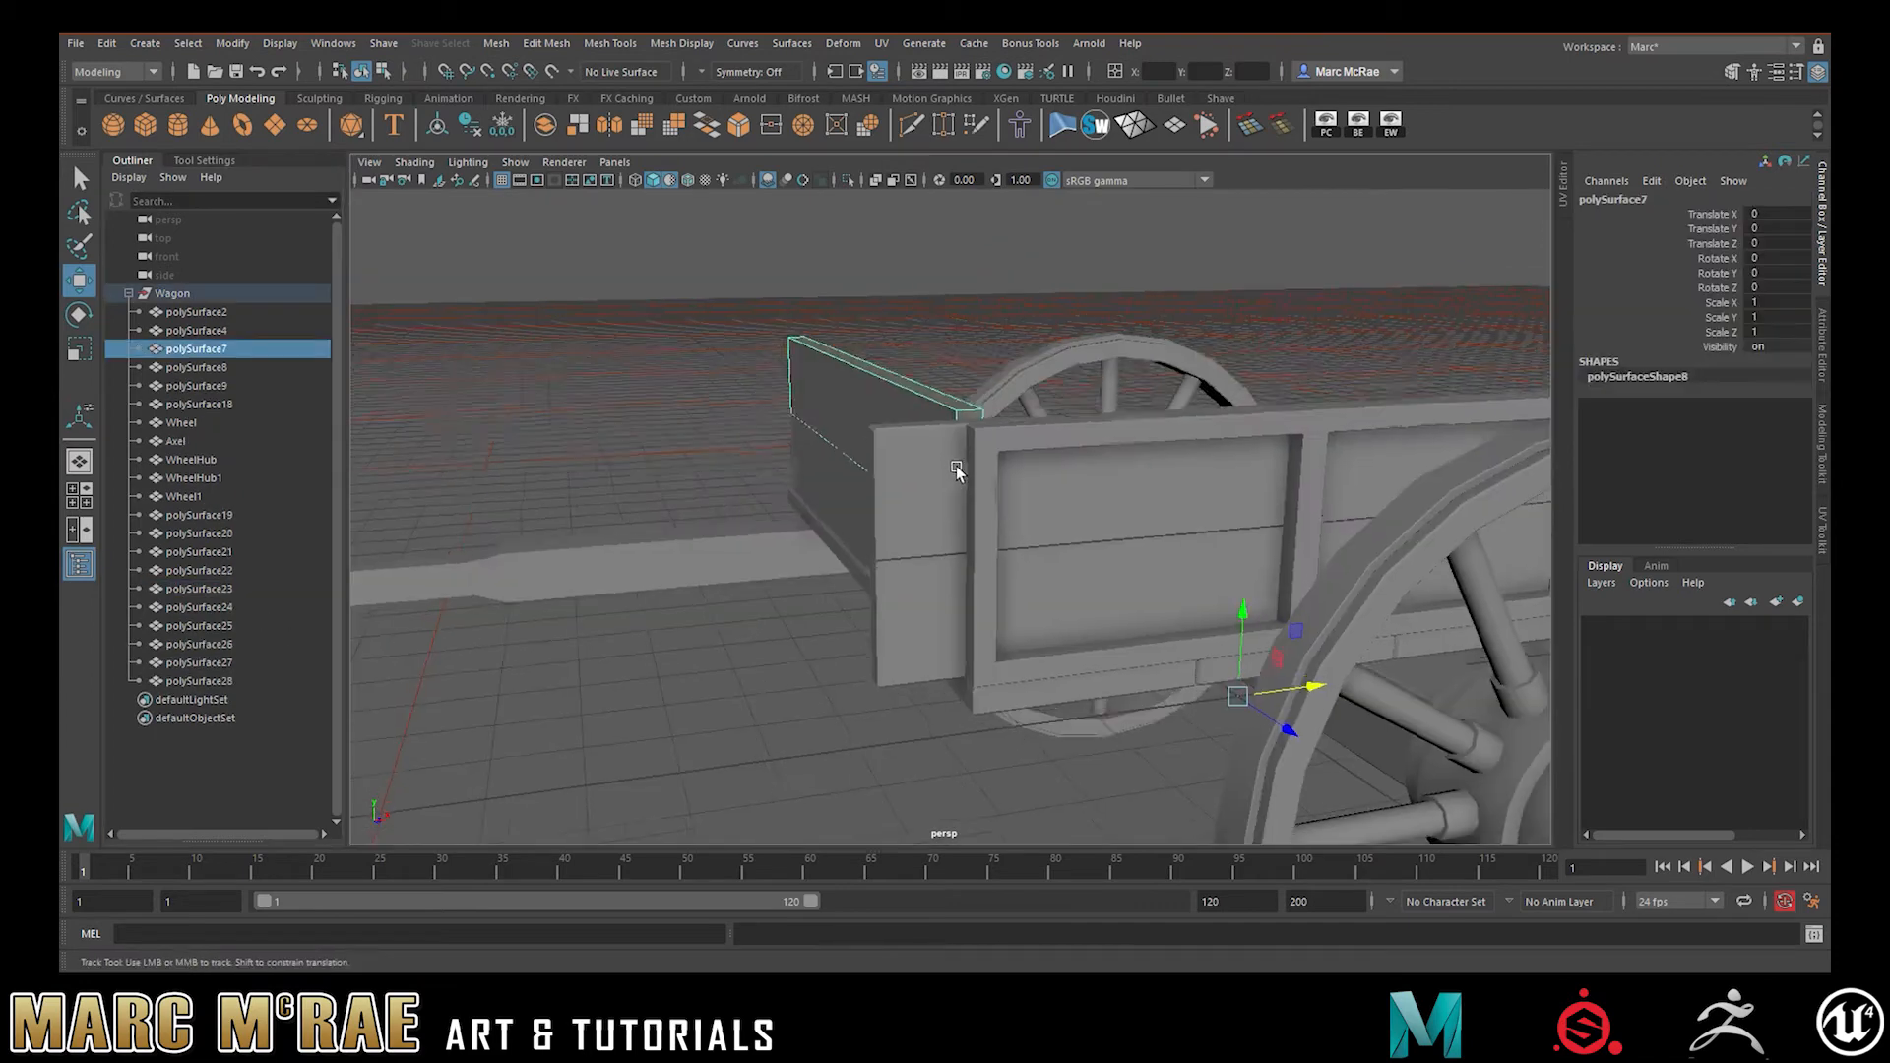
mouse_move(966, 436)
left_mouse_down("alt")
mouse_move(954, 468)
mouse_move(1000, 422)
left_mouse_up("alt")
left_click(958, 542)
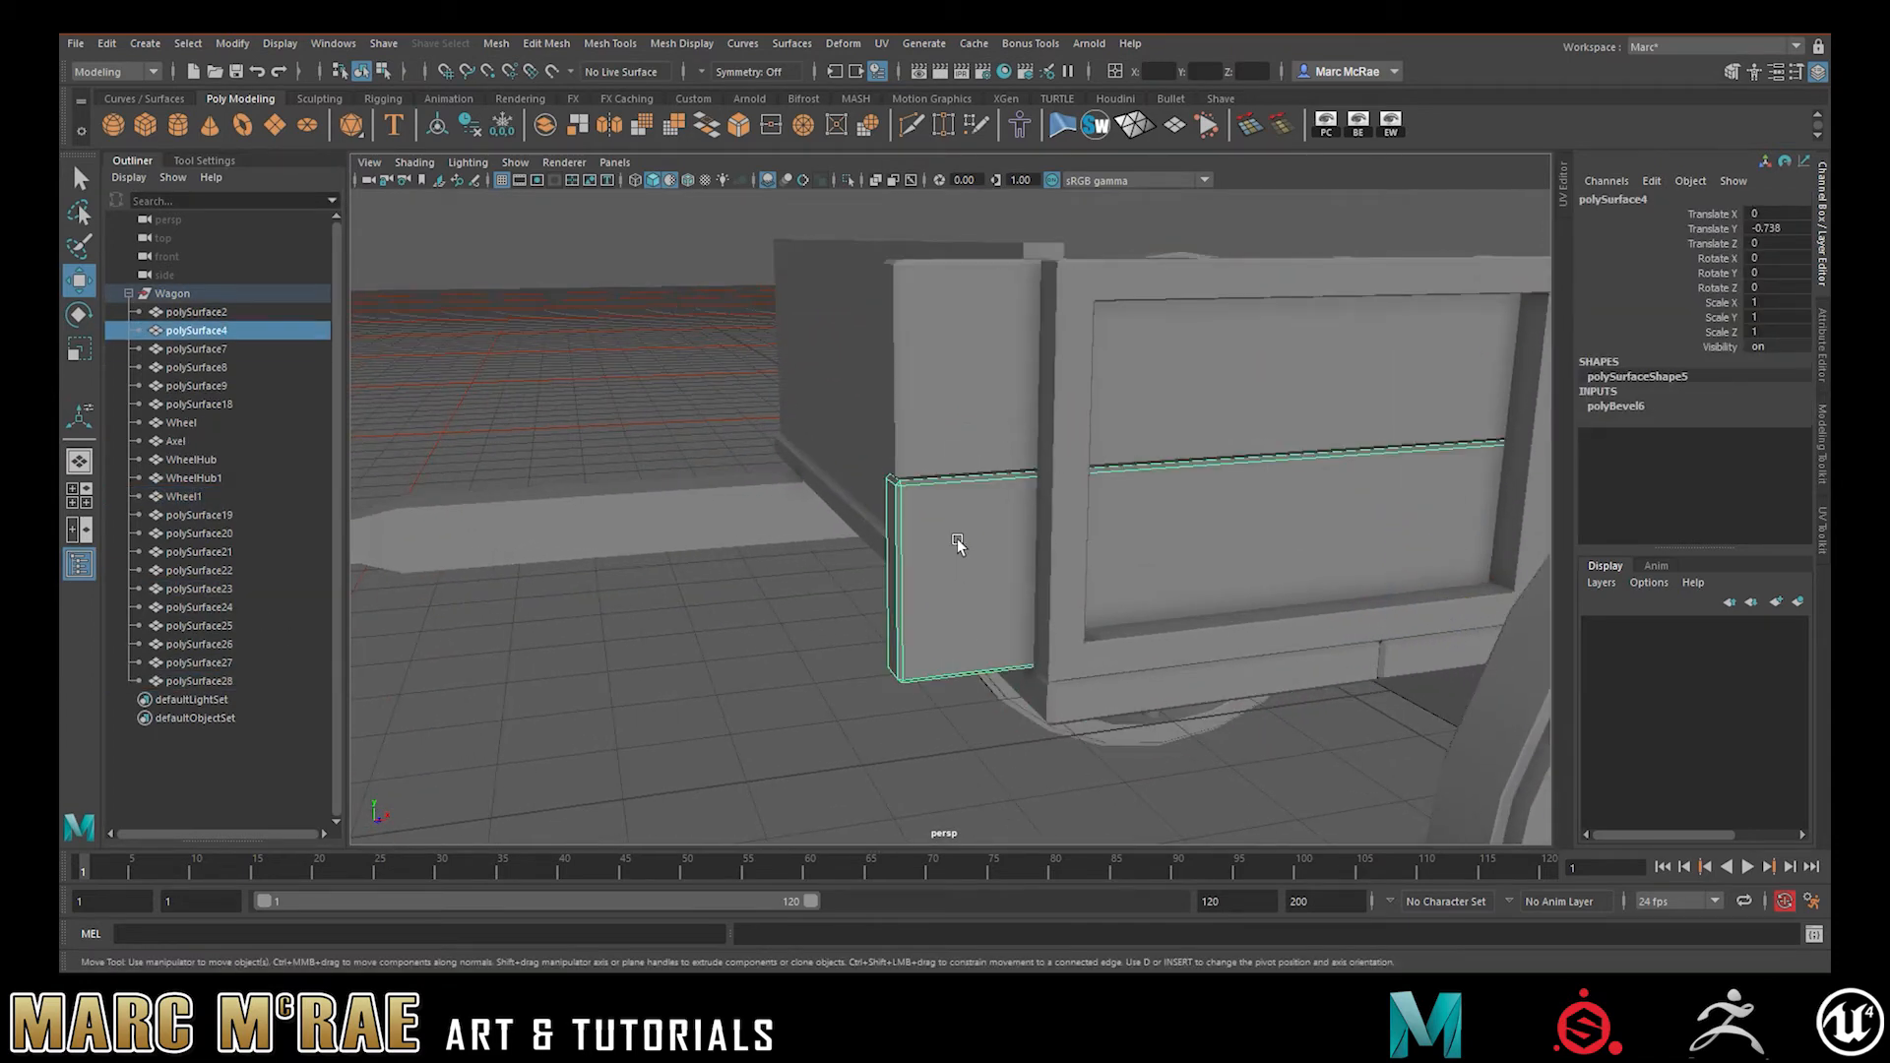
left_click_drag(867, 565, 748, 338, "alt")
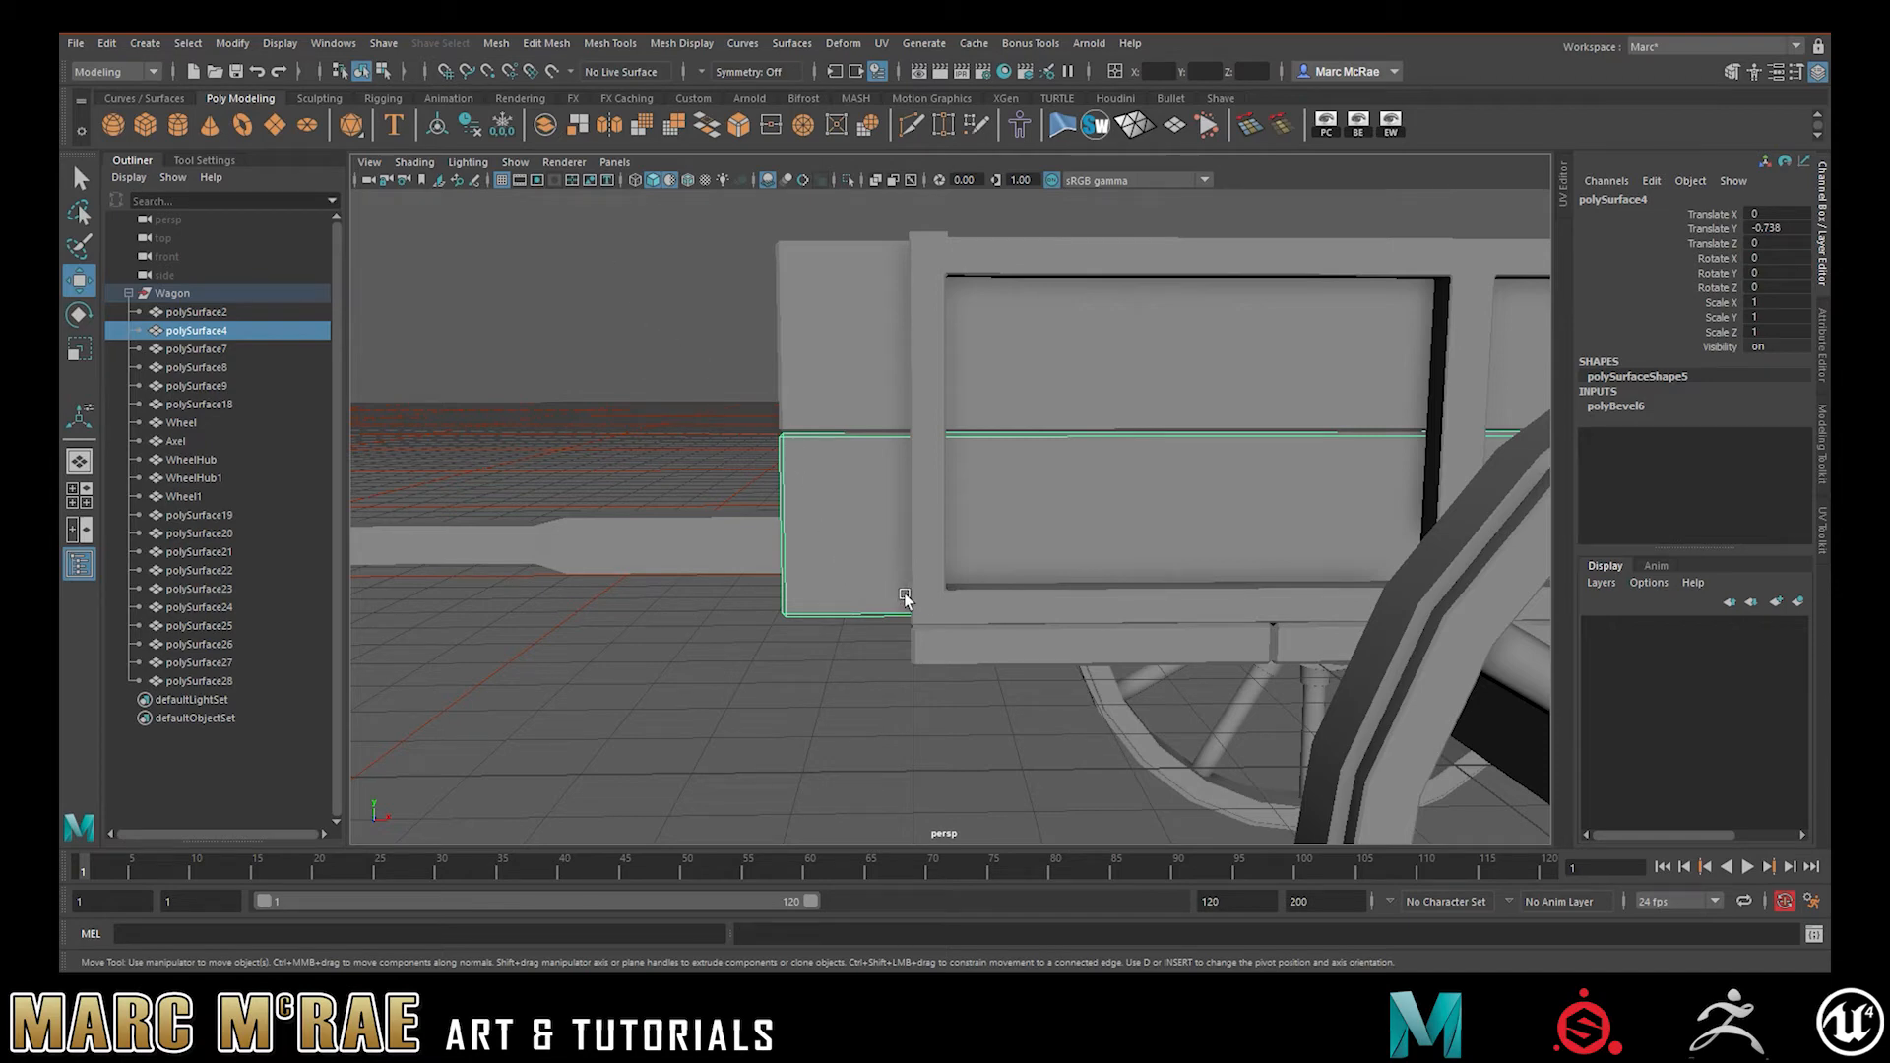
left_click_drag(741, 505, 976, 449, "alt")
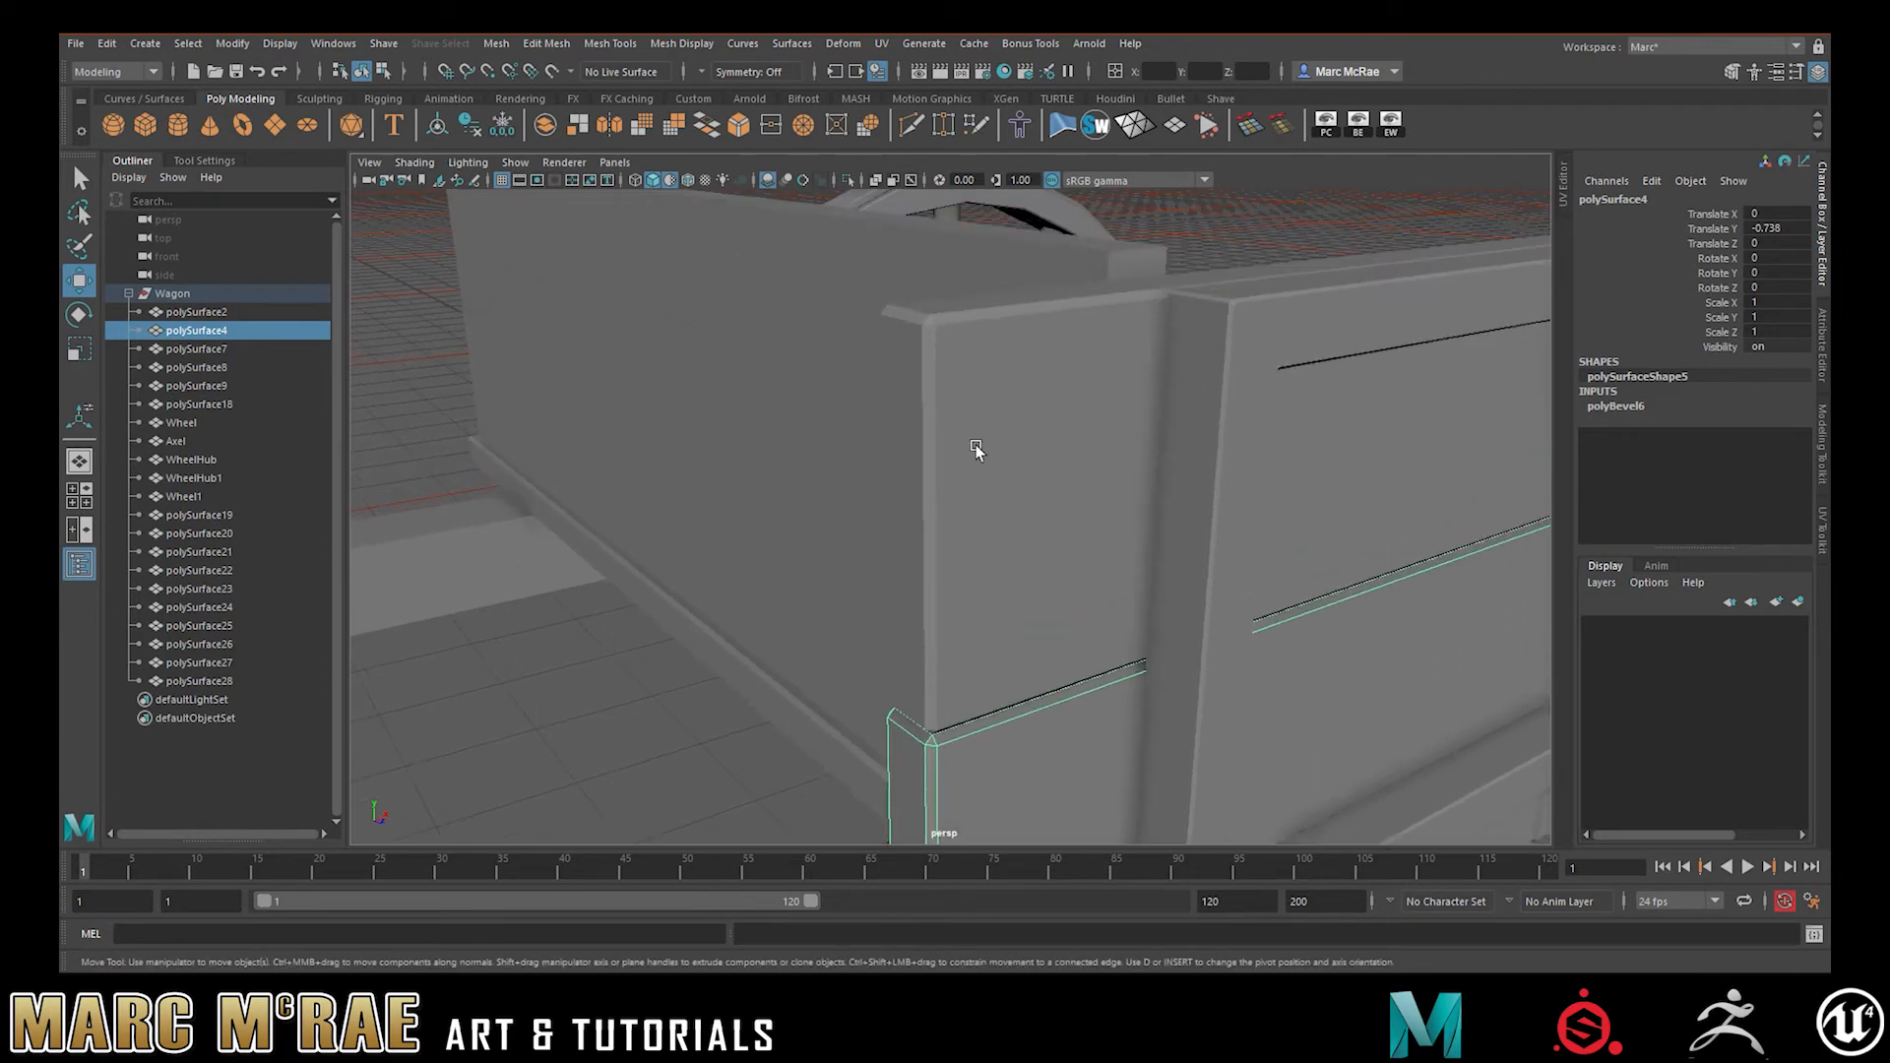
left_click(951, 363)
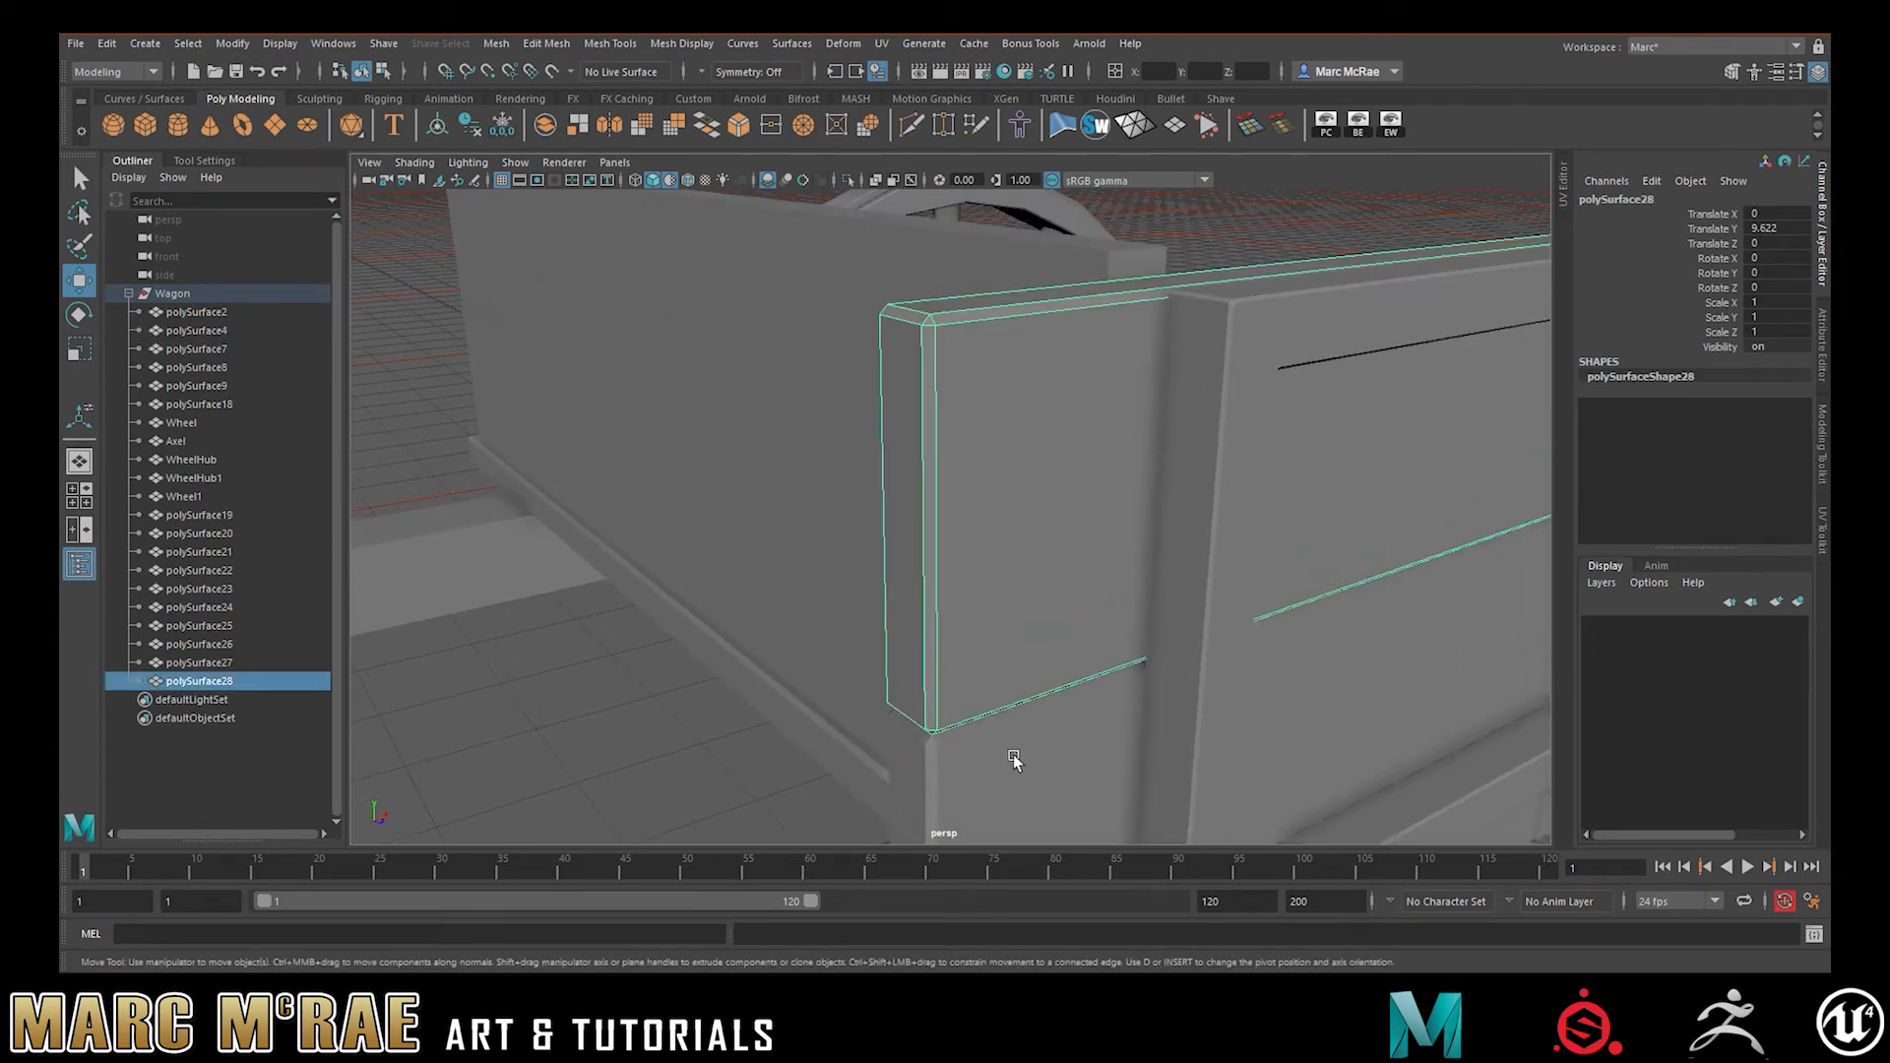
- Undo back through the plank duplication and the lower side plank's bevel
key("ctrl+z")
key("ctrl+z")
key("ctrl+z")
key("ctrl+z")
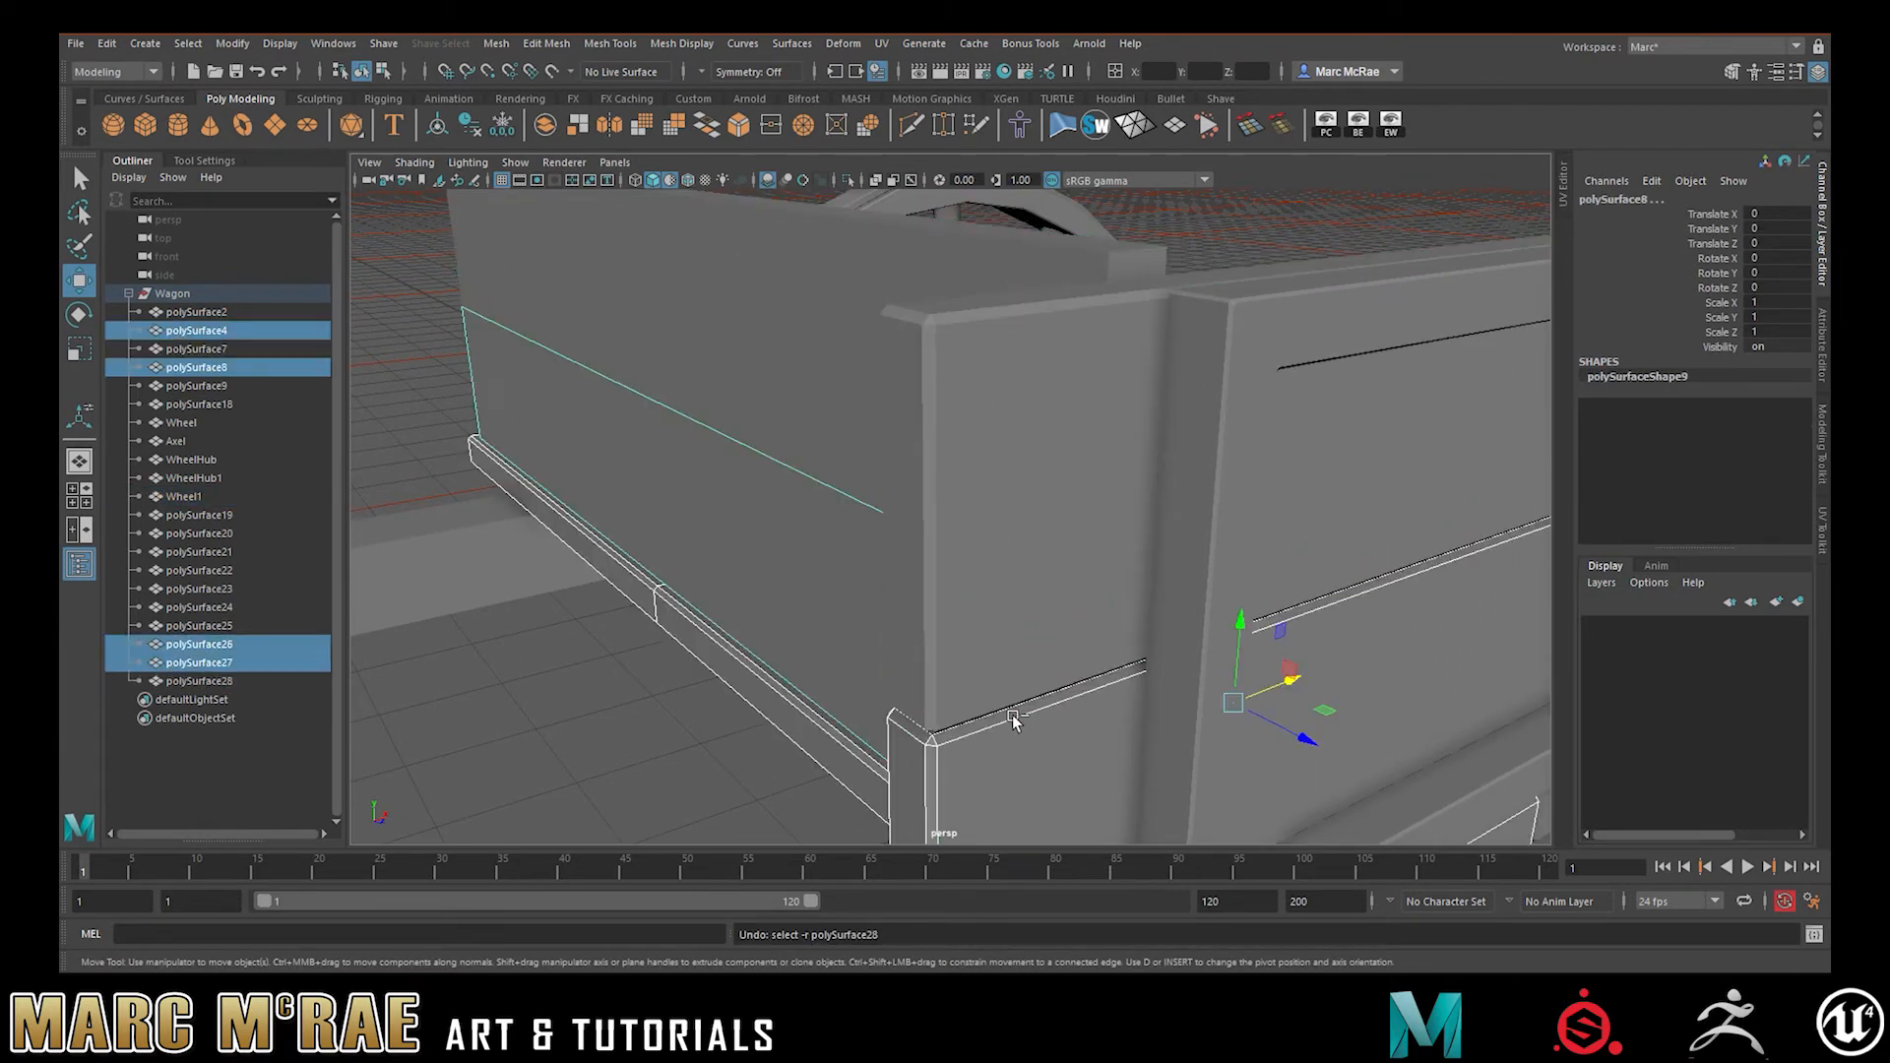
key("ctrl+z")
key("ctrl+z")
key("ctrl+z")
key("ctrl+z")
key("ctrl+z")
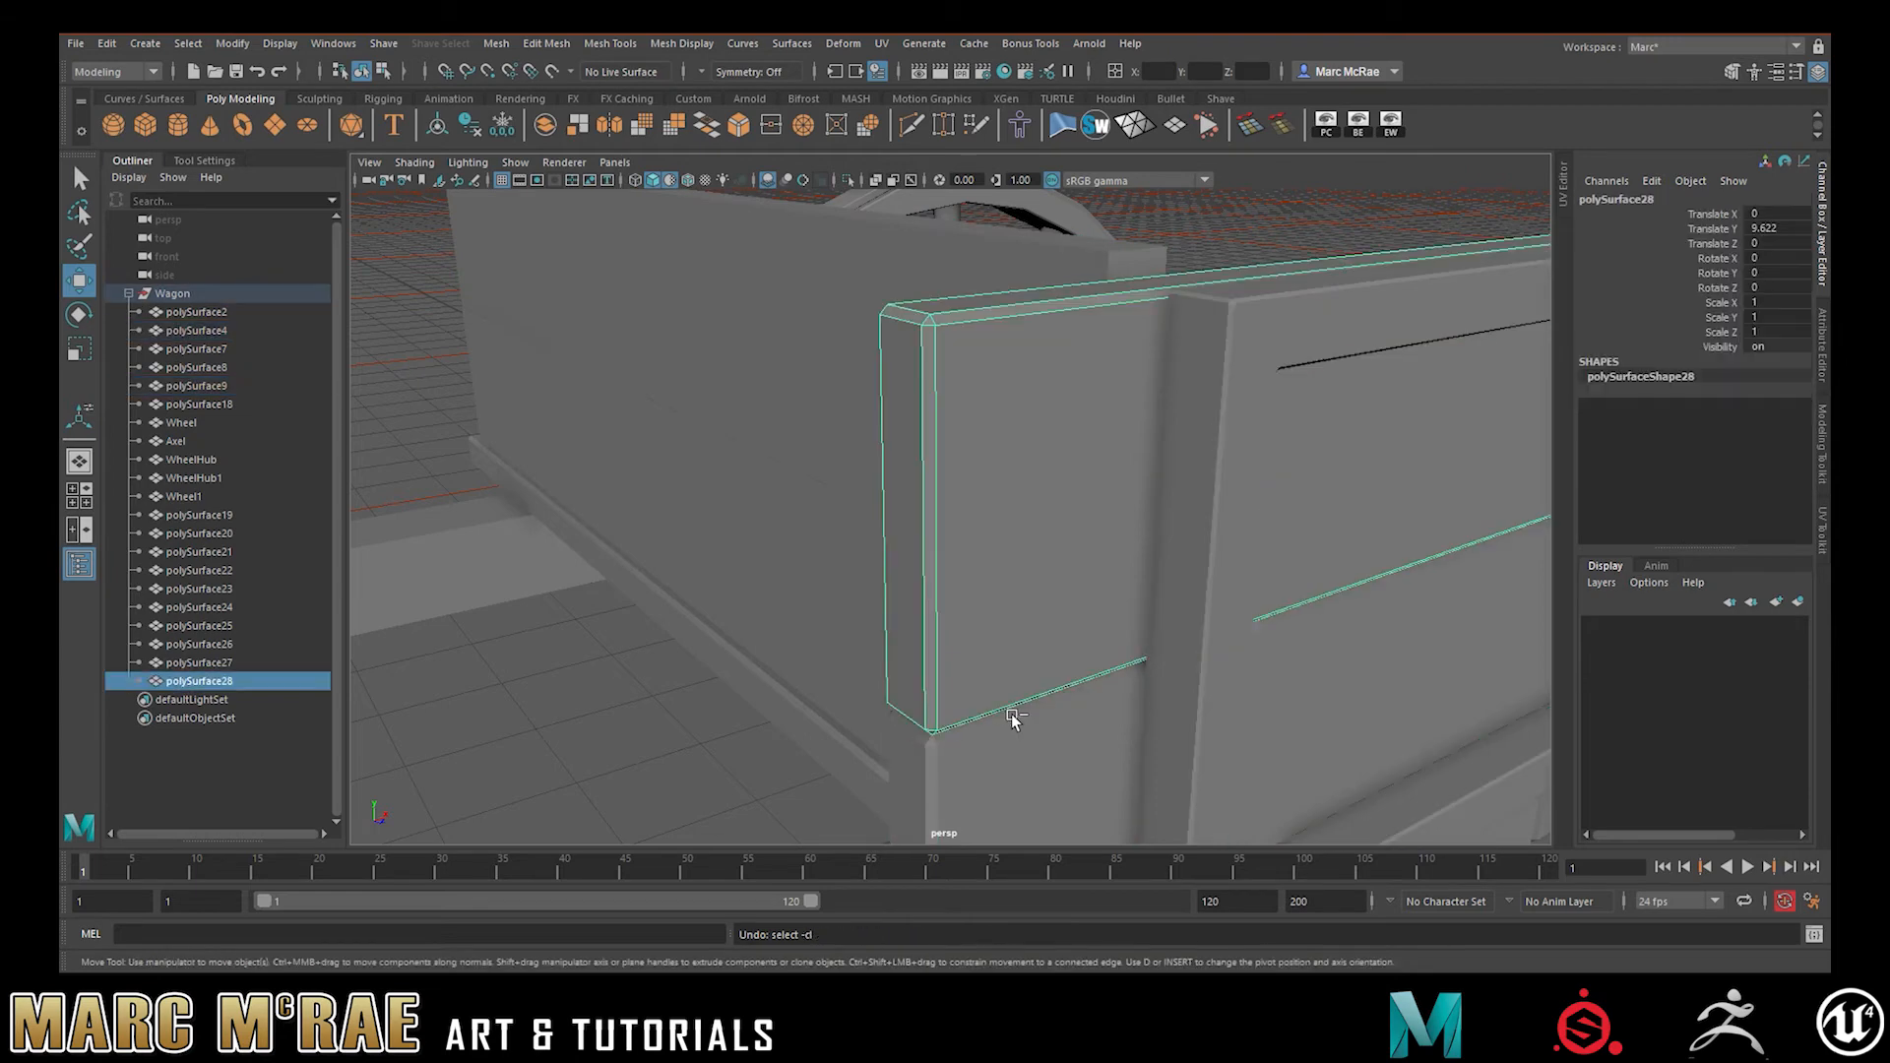
key("ctrl+z")
key("ctrl+z")
key("ctrl+z")
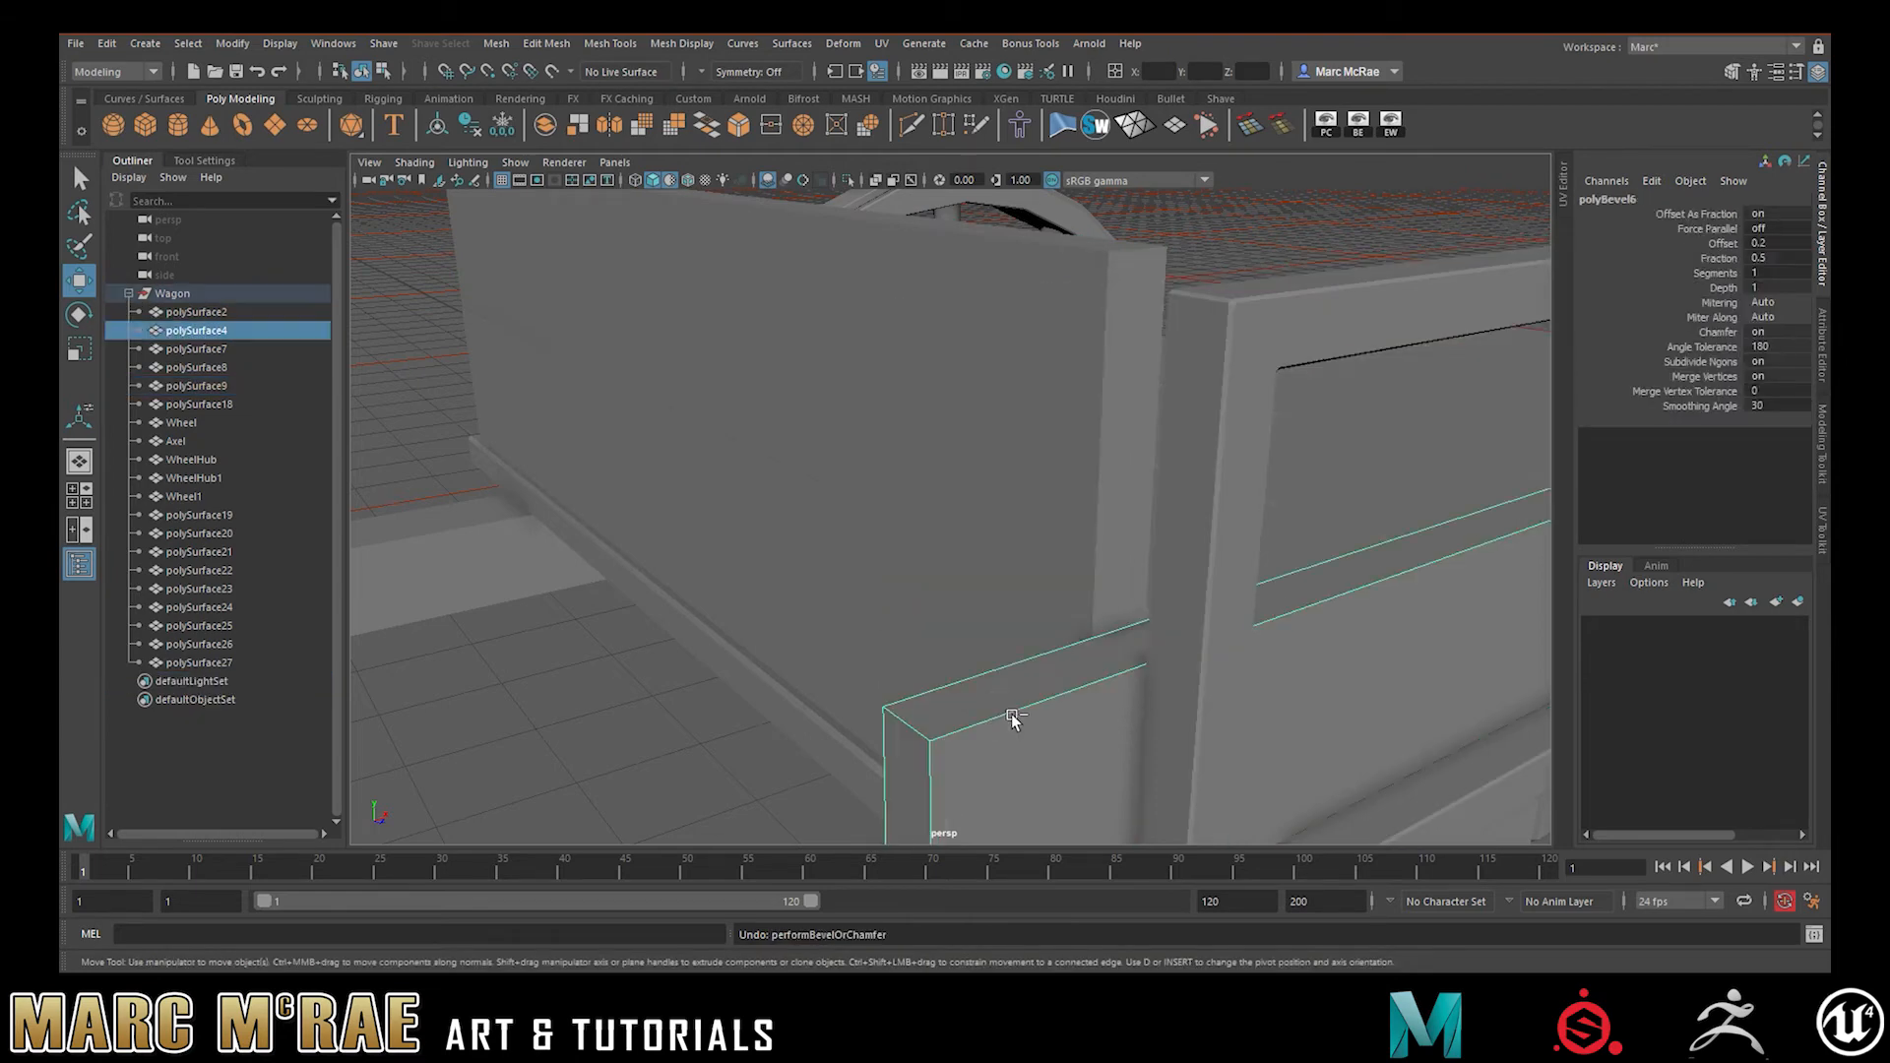
- Duplicate the unbevelled lower side plank and raise the copy directly above it to a Translate Y of about 9.62
scroll(885, 677, "down", 4)
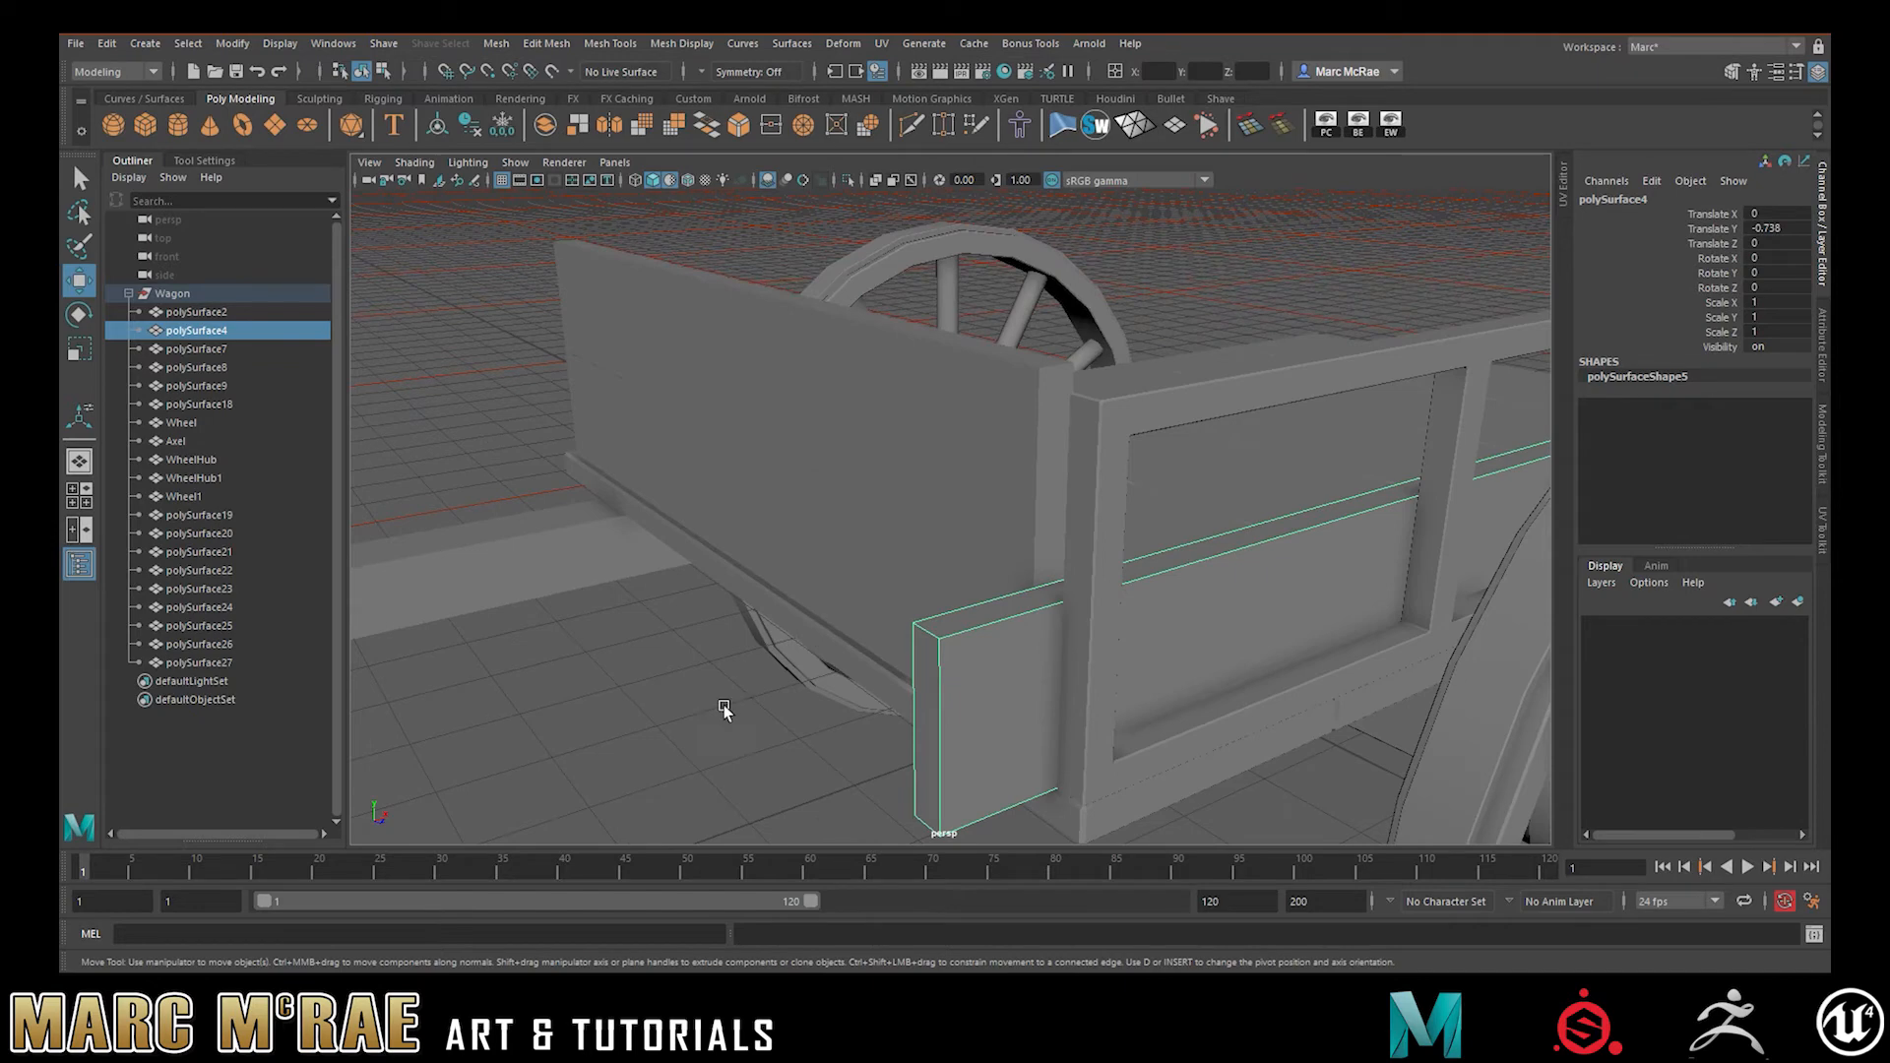
left_click_drag(677, 583, 901, 593, "alt")
key("ctrl+d")
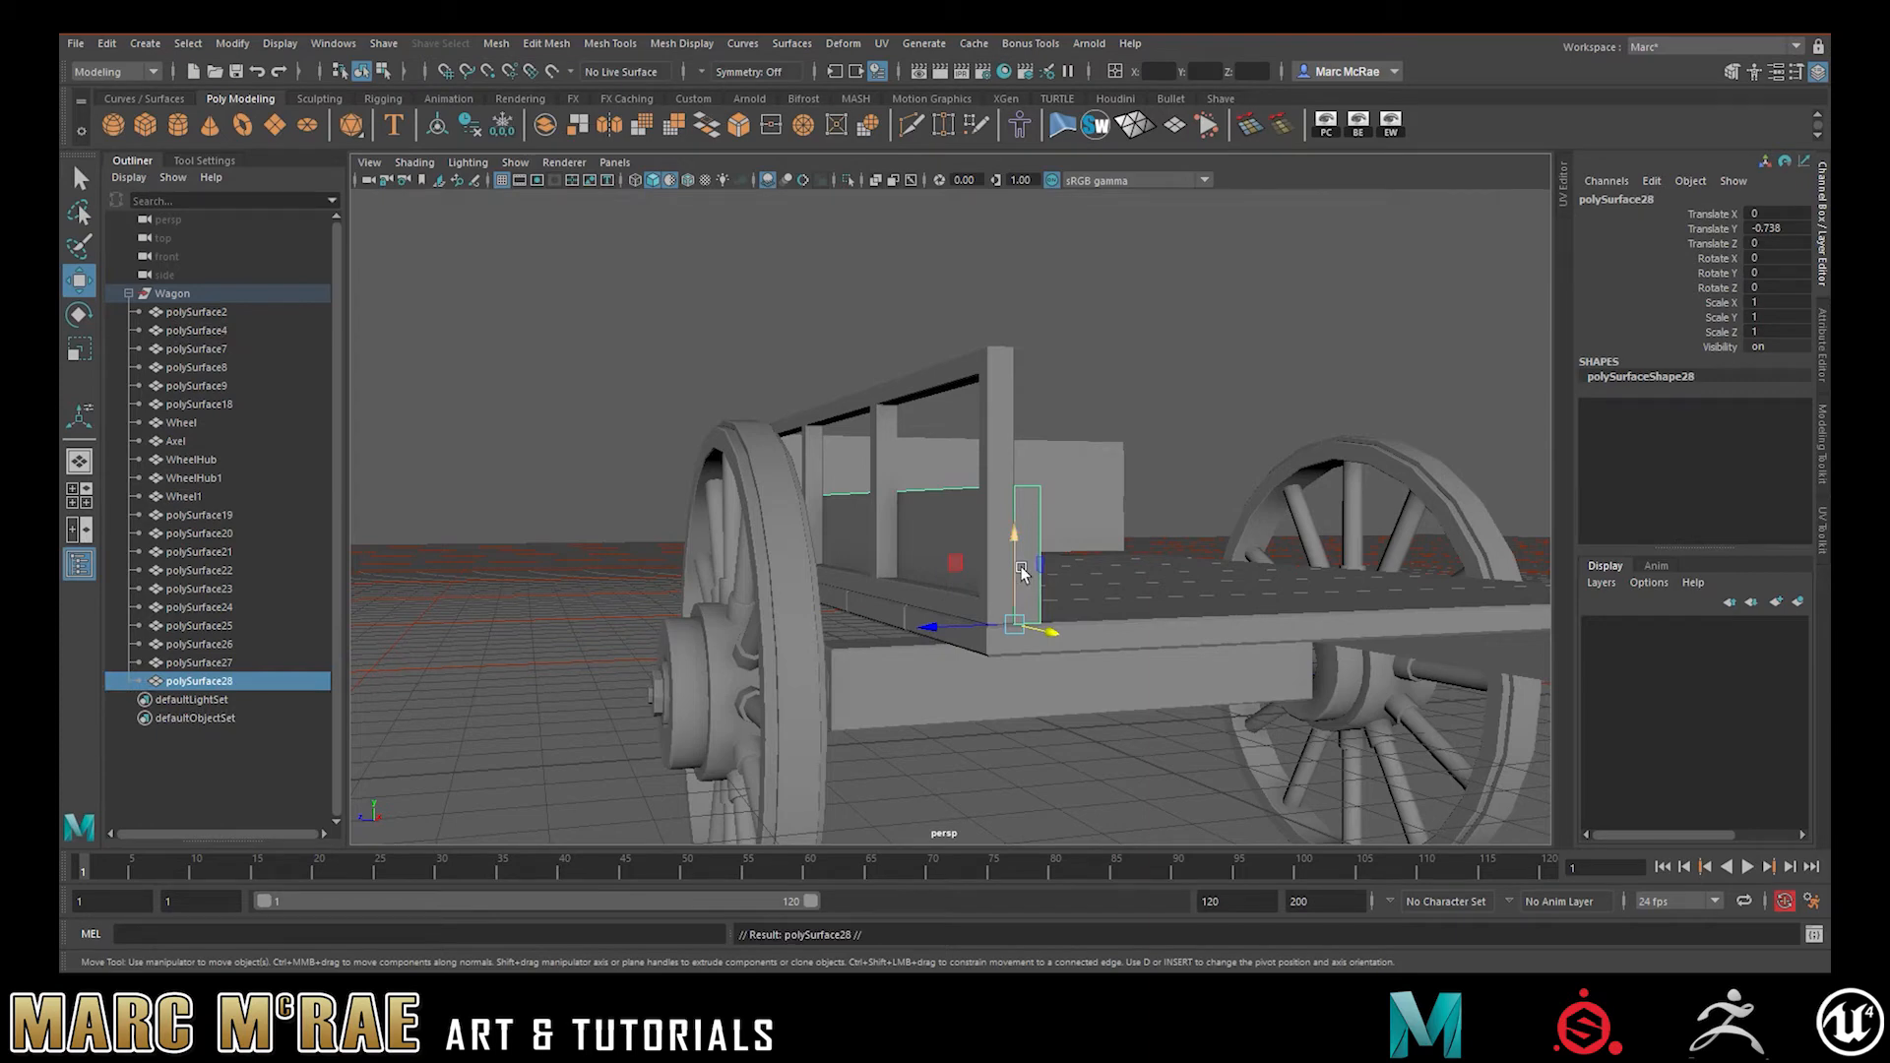
left_click_drag(1020, 547, 1016, 493)
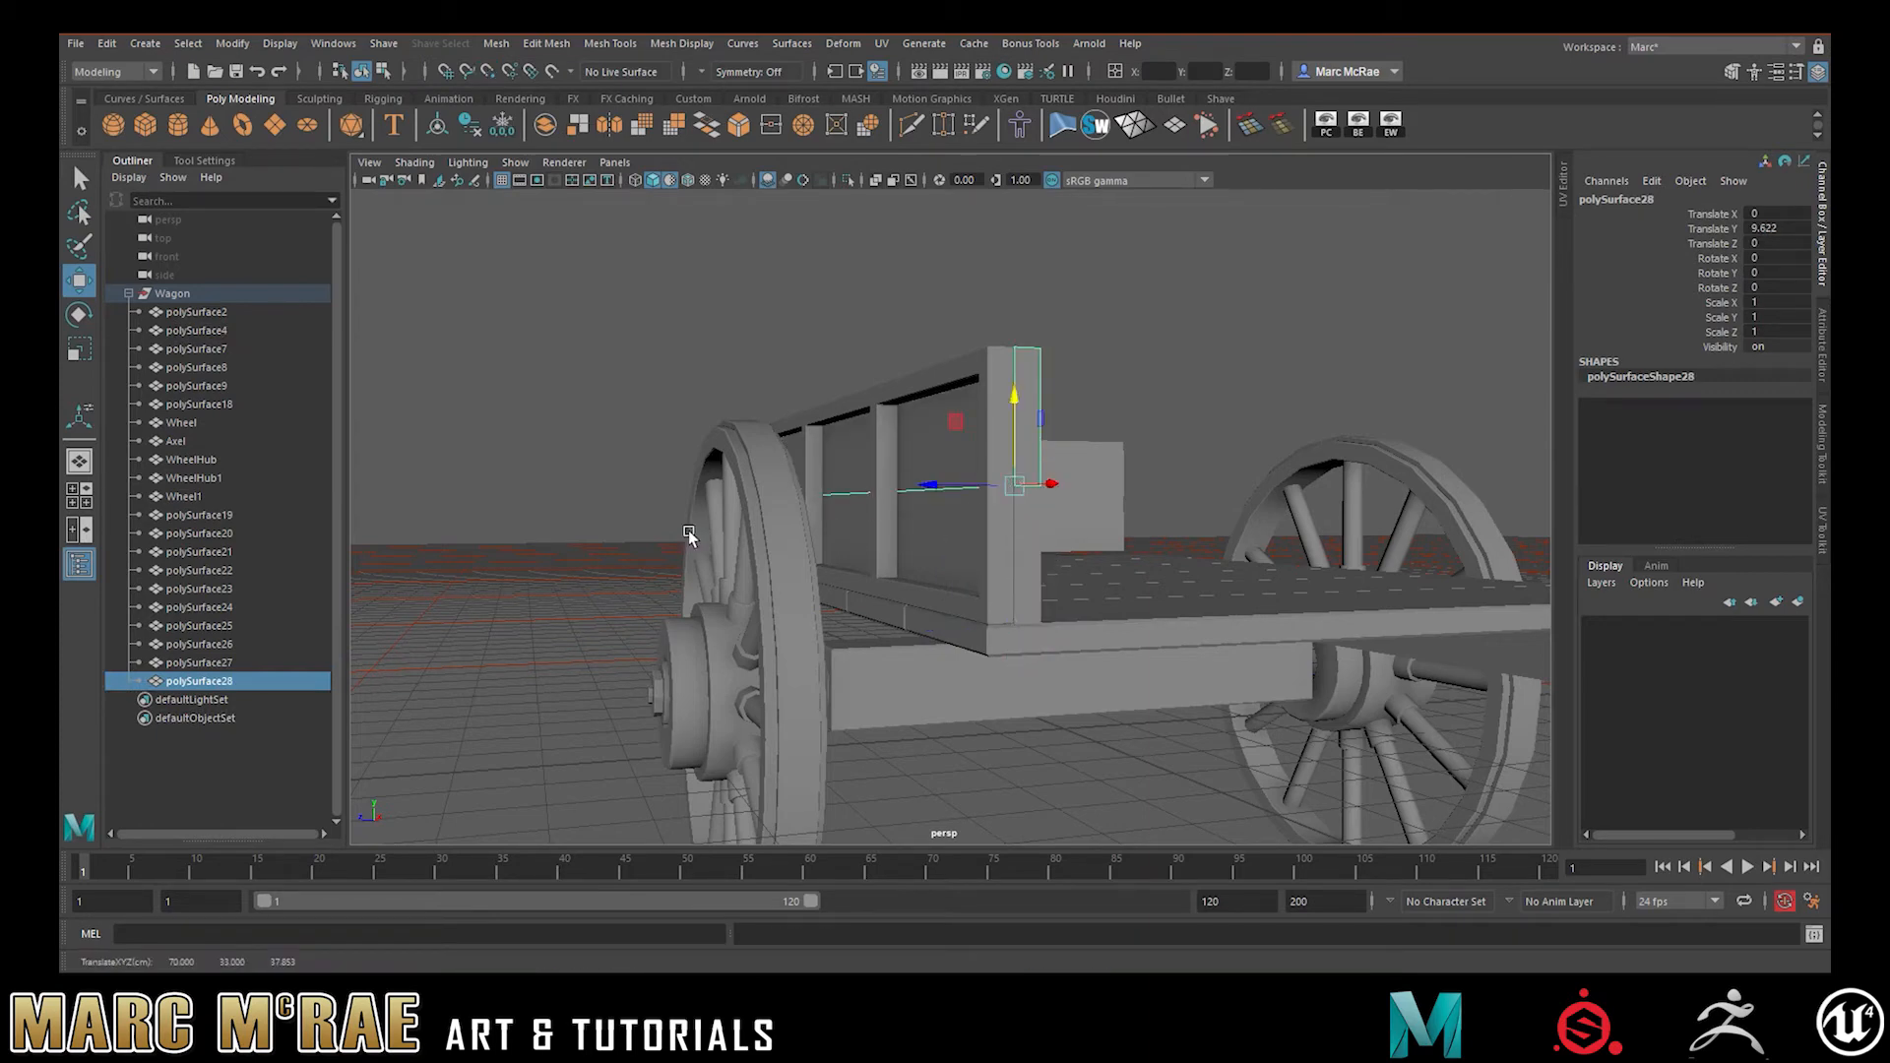
- Move the lower side plank's front end edges inward along X to give the end a slant
left_click_drag(758, 545, 919, 439, "alt")
right_click_drag(730, 444, 763, 478)
left_click(740, 462)
left_click_drag(803, 487, 1031, 480)
left_click(1044, 487)
right_click_drag(1044, 487, 1054, 448)
left_click(1024, 469)
left_click_drag(1104, 474, 1031, 471)
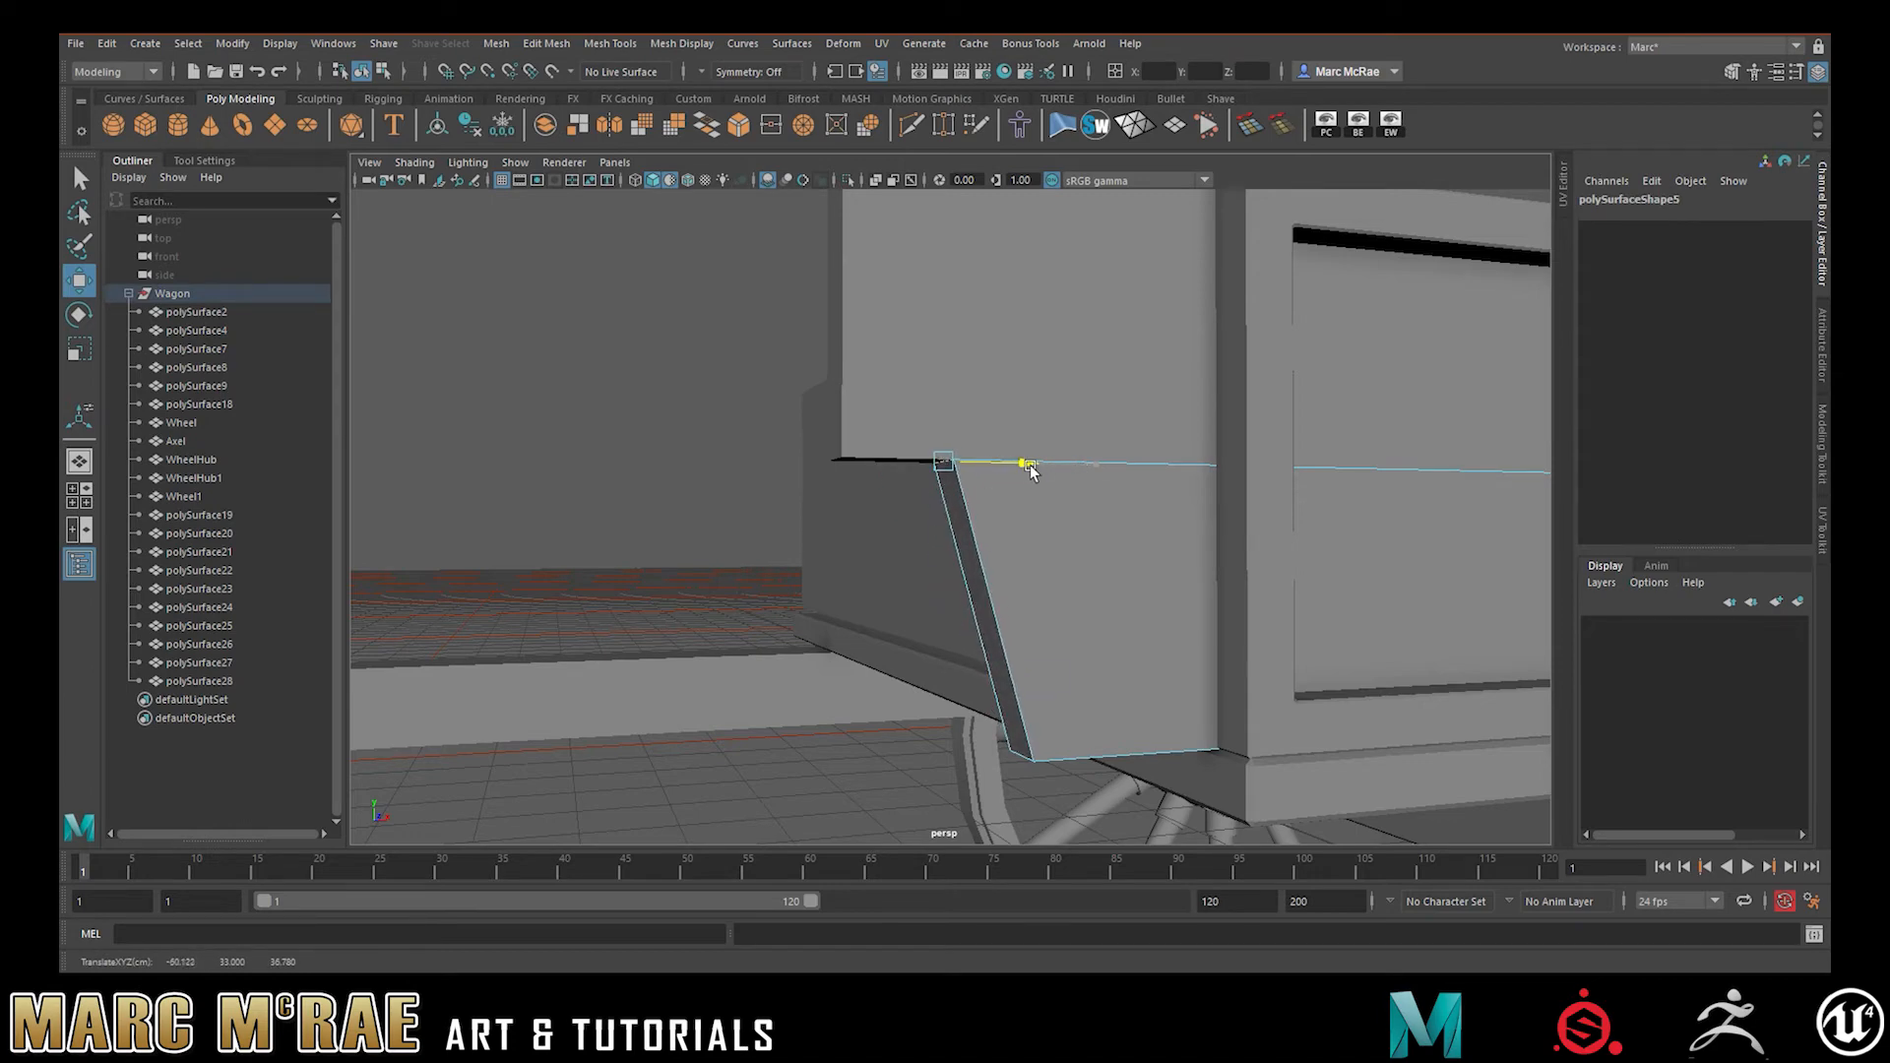
- Move the upper plank's bottom end edge inward along X to meet the lower plank's top corner
left_click(867, 435)
right_click_drag(866, 435, 873, 380)
left_click(883, 453)
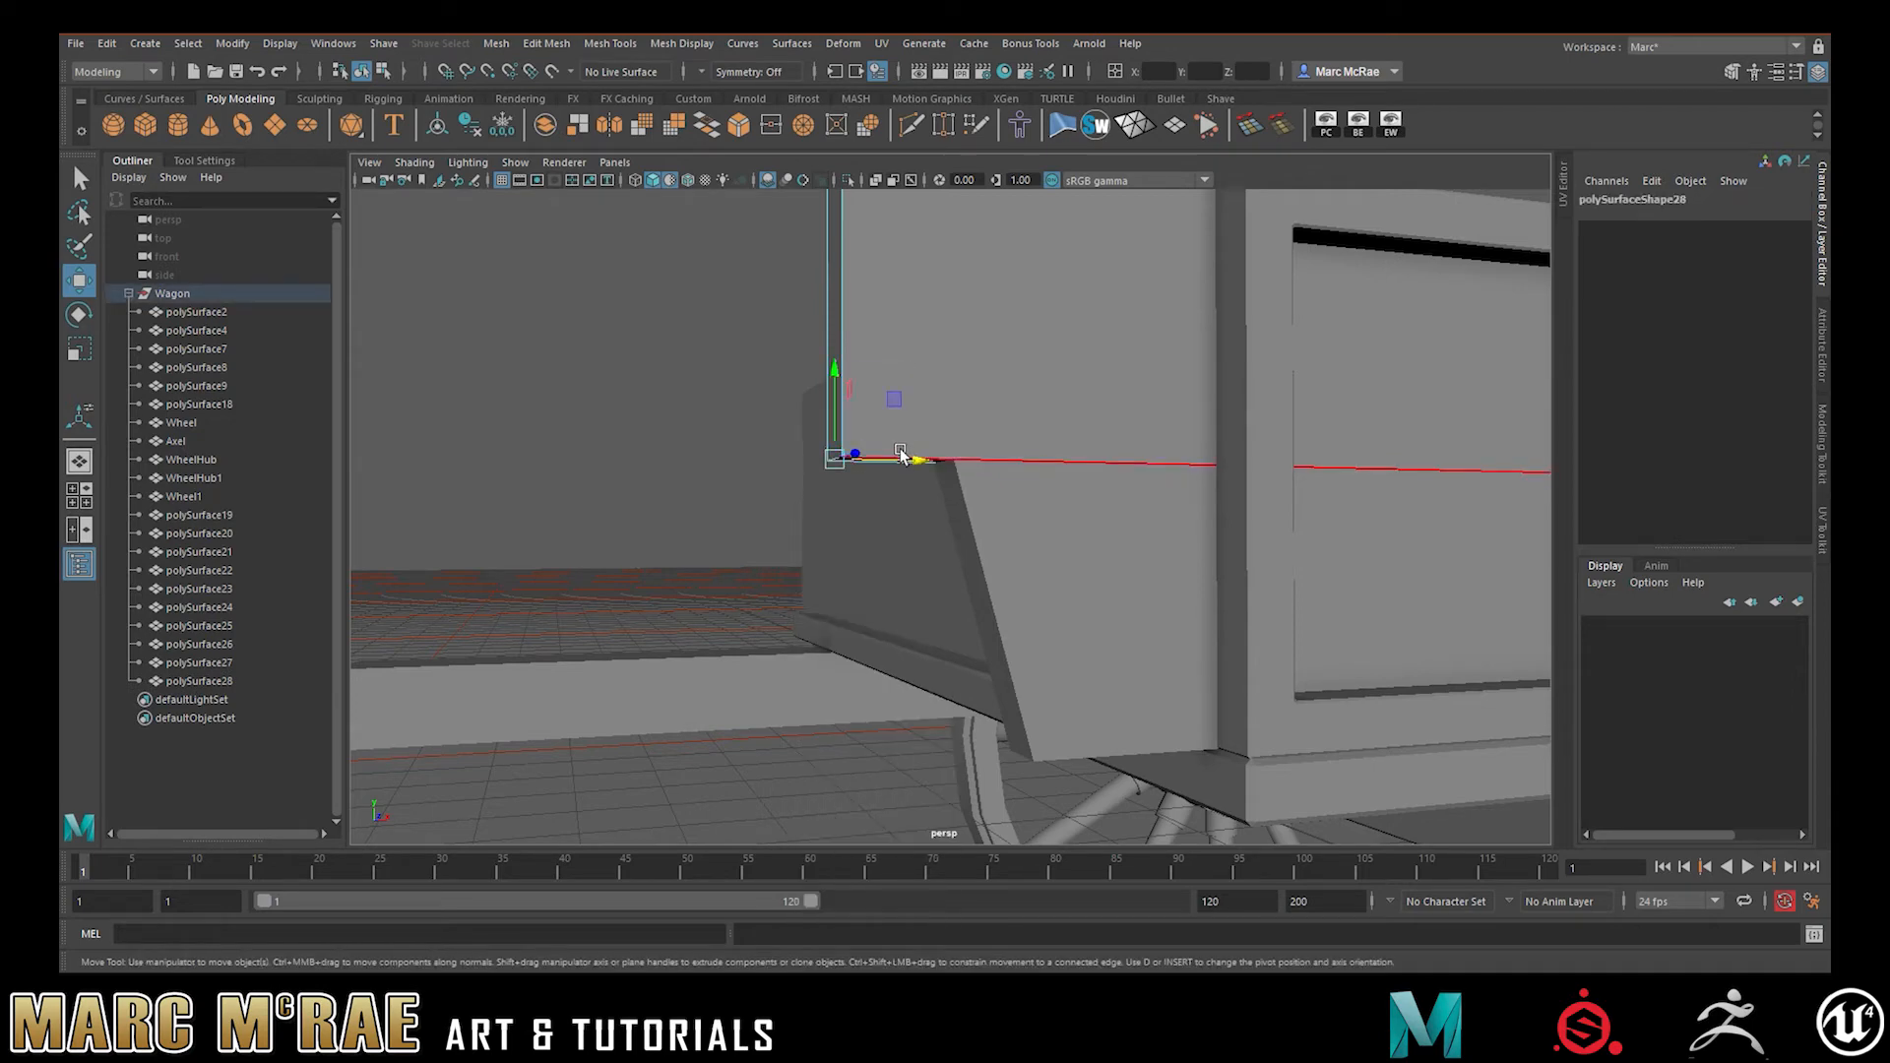
left_click_drag(918, 464, 942, 464)
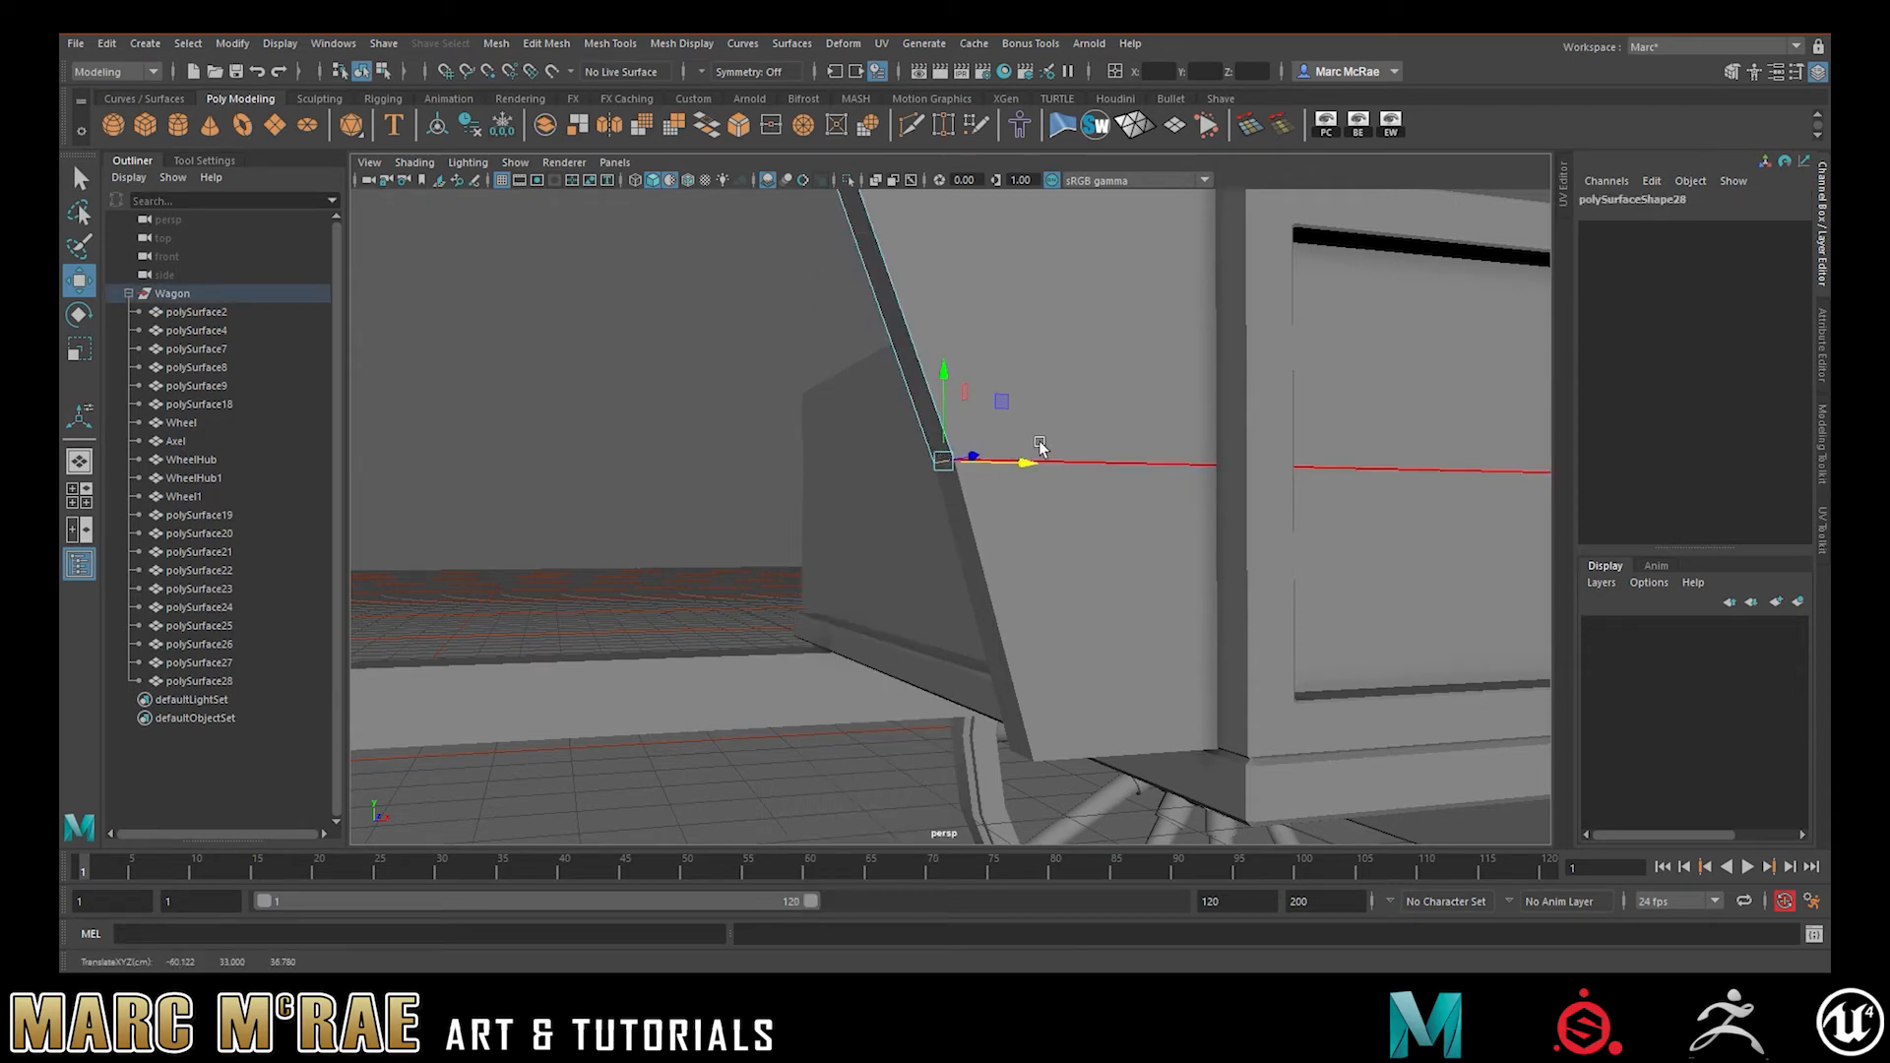
- Insert three lengthwise edge loops in the upper plank with Multi-Cut: near its top, at its middle, and near its bottom
right_click_drag(1106, 449, 962, 449, "alt")
left_click_drag(1024, 384, 966, 449, "alt")
middle_click_drag(921, 463, 958, 400, "alt")
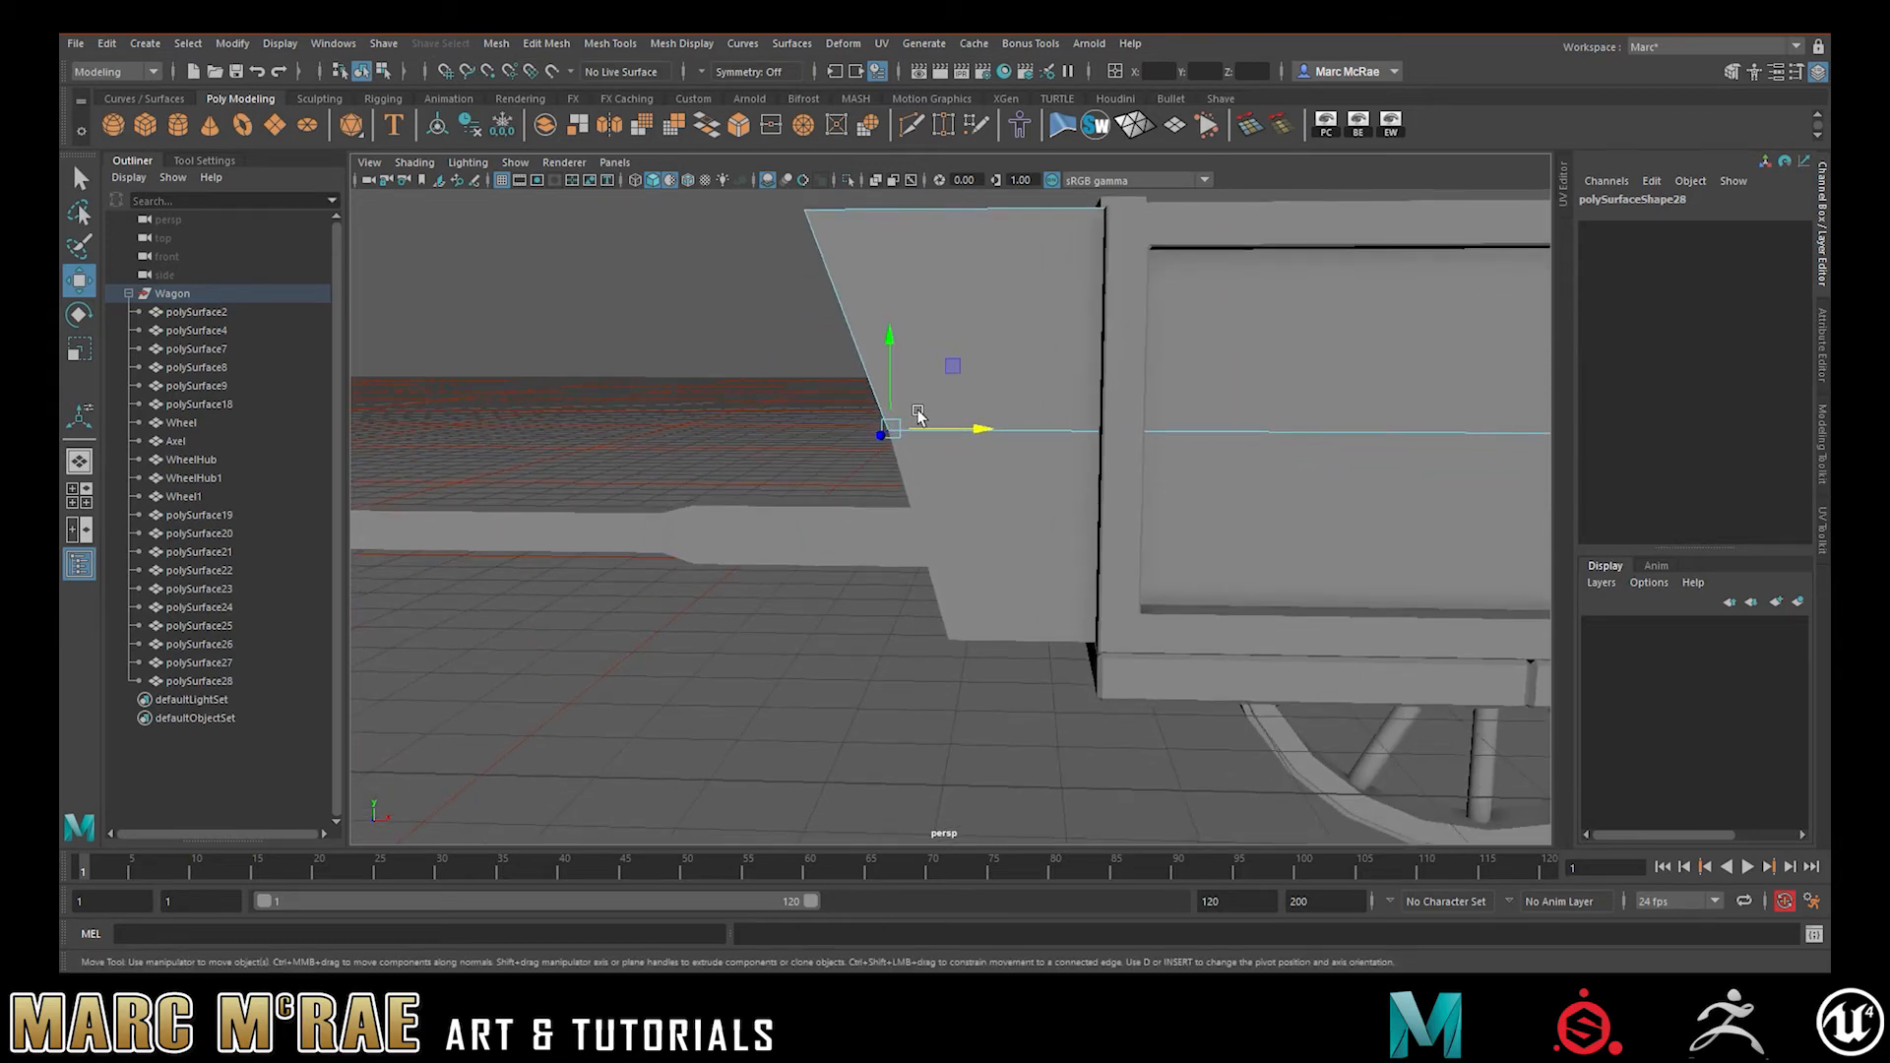
left_click_drag(958, 401, 980, 377, "alt")
middle_click_drag(980, 377, 995, 437, "alt")
right_click_drag(995, 437, 1015, 443, "alt")
middle_click_drag(1015, 443, 961, 492, "alt")
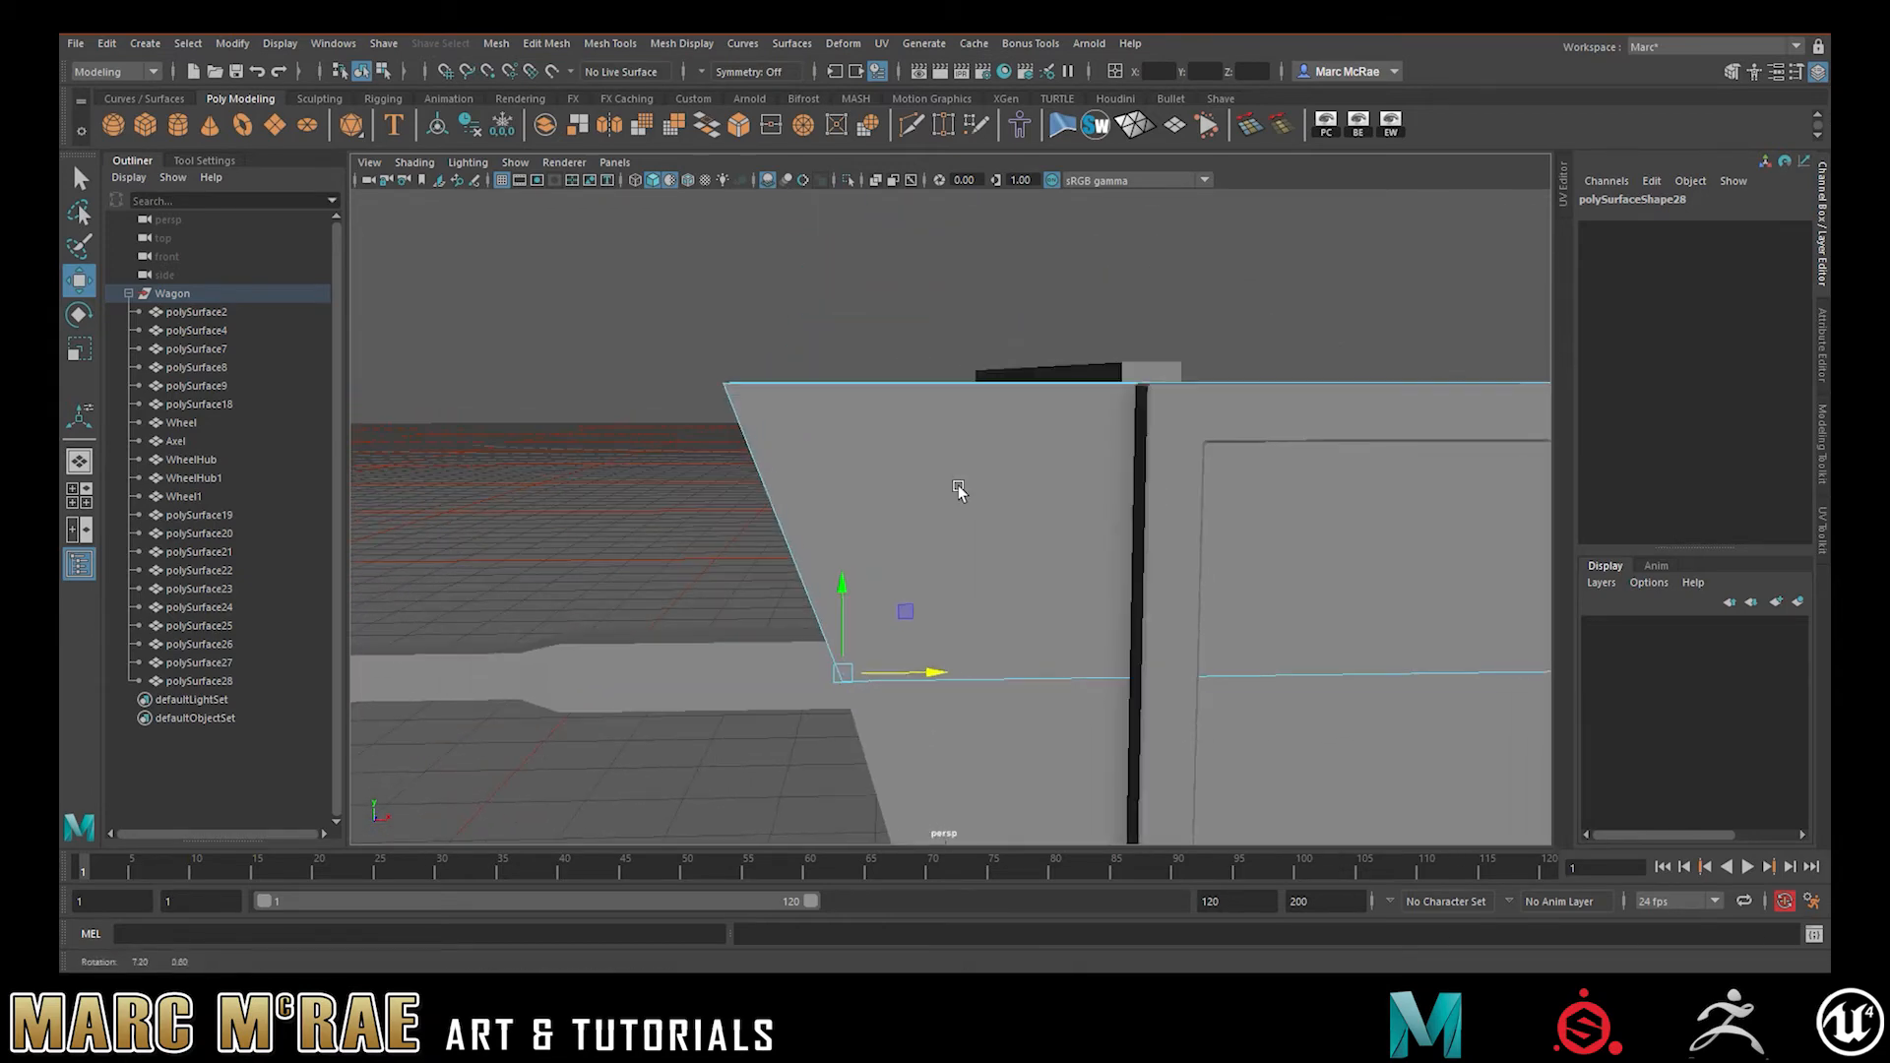
left_click_drag(961, 491, 989, 429, "alt")
left_click(910, 125)
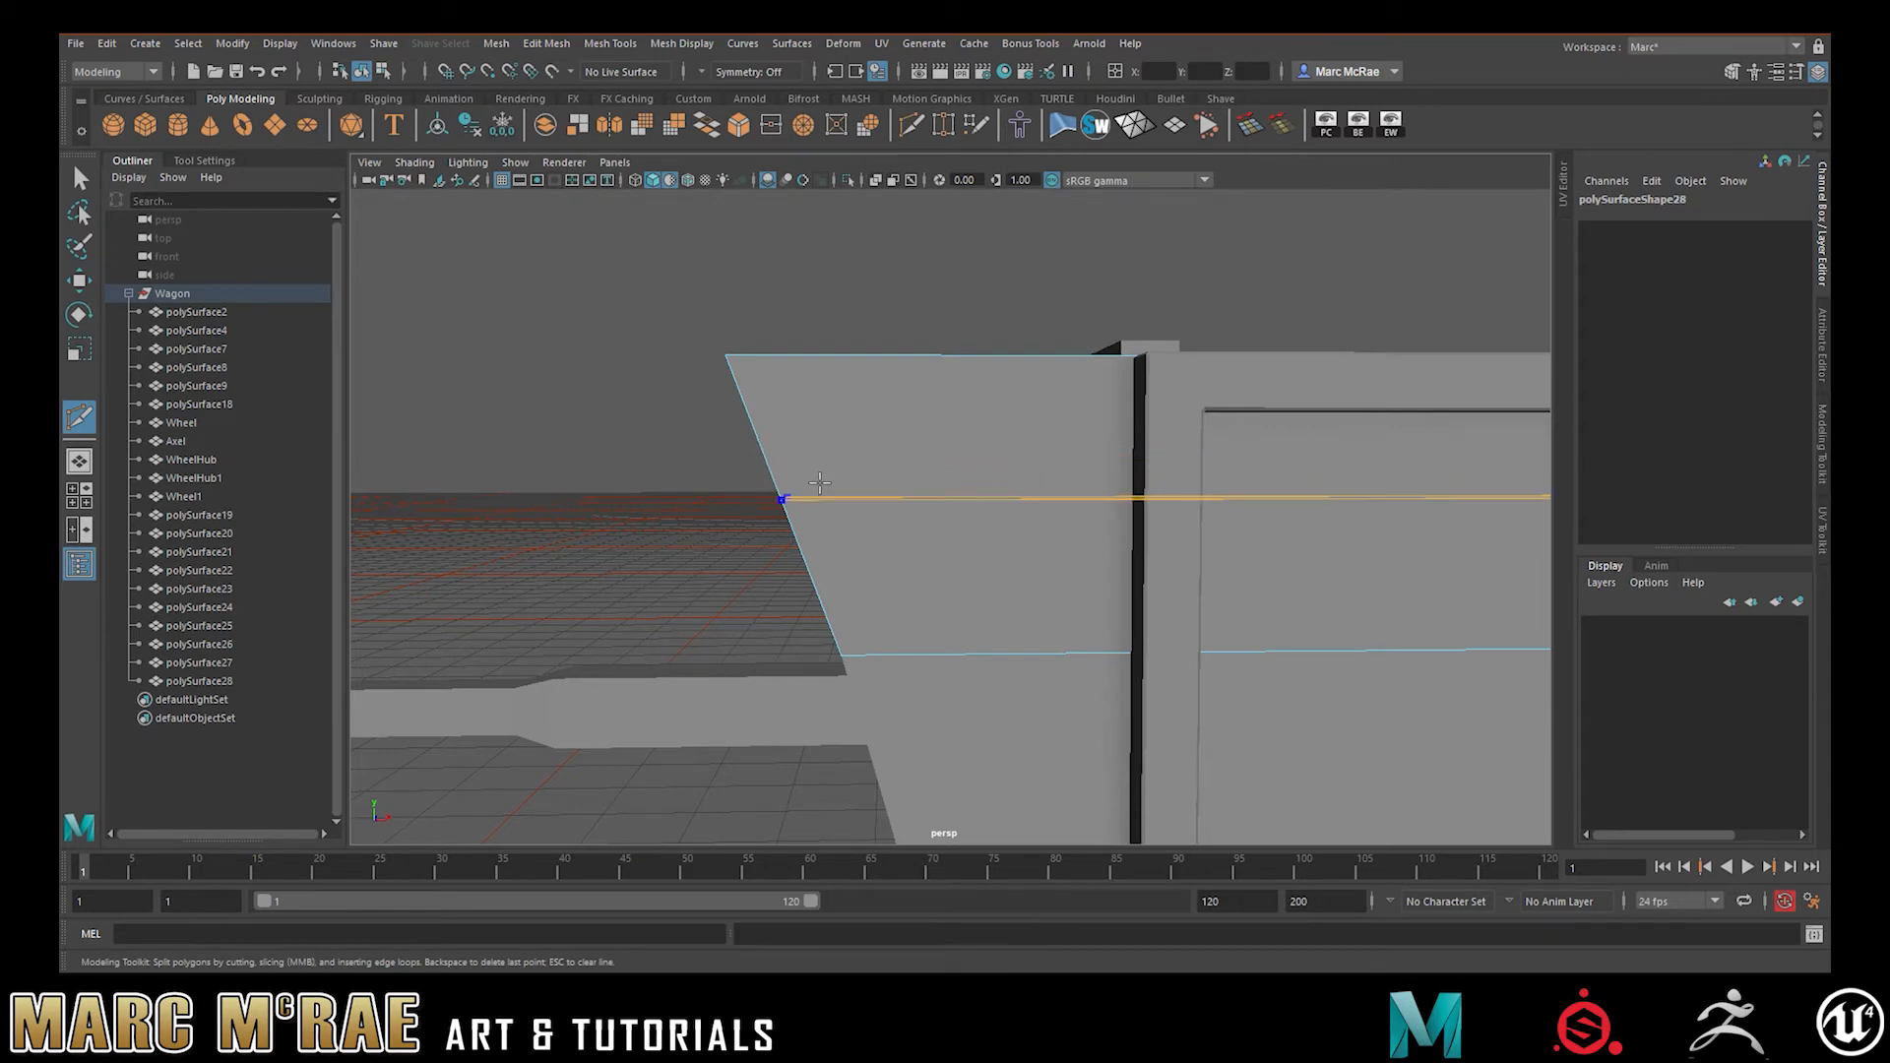
left_click(738, 380, "ctrl")
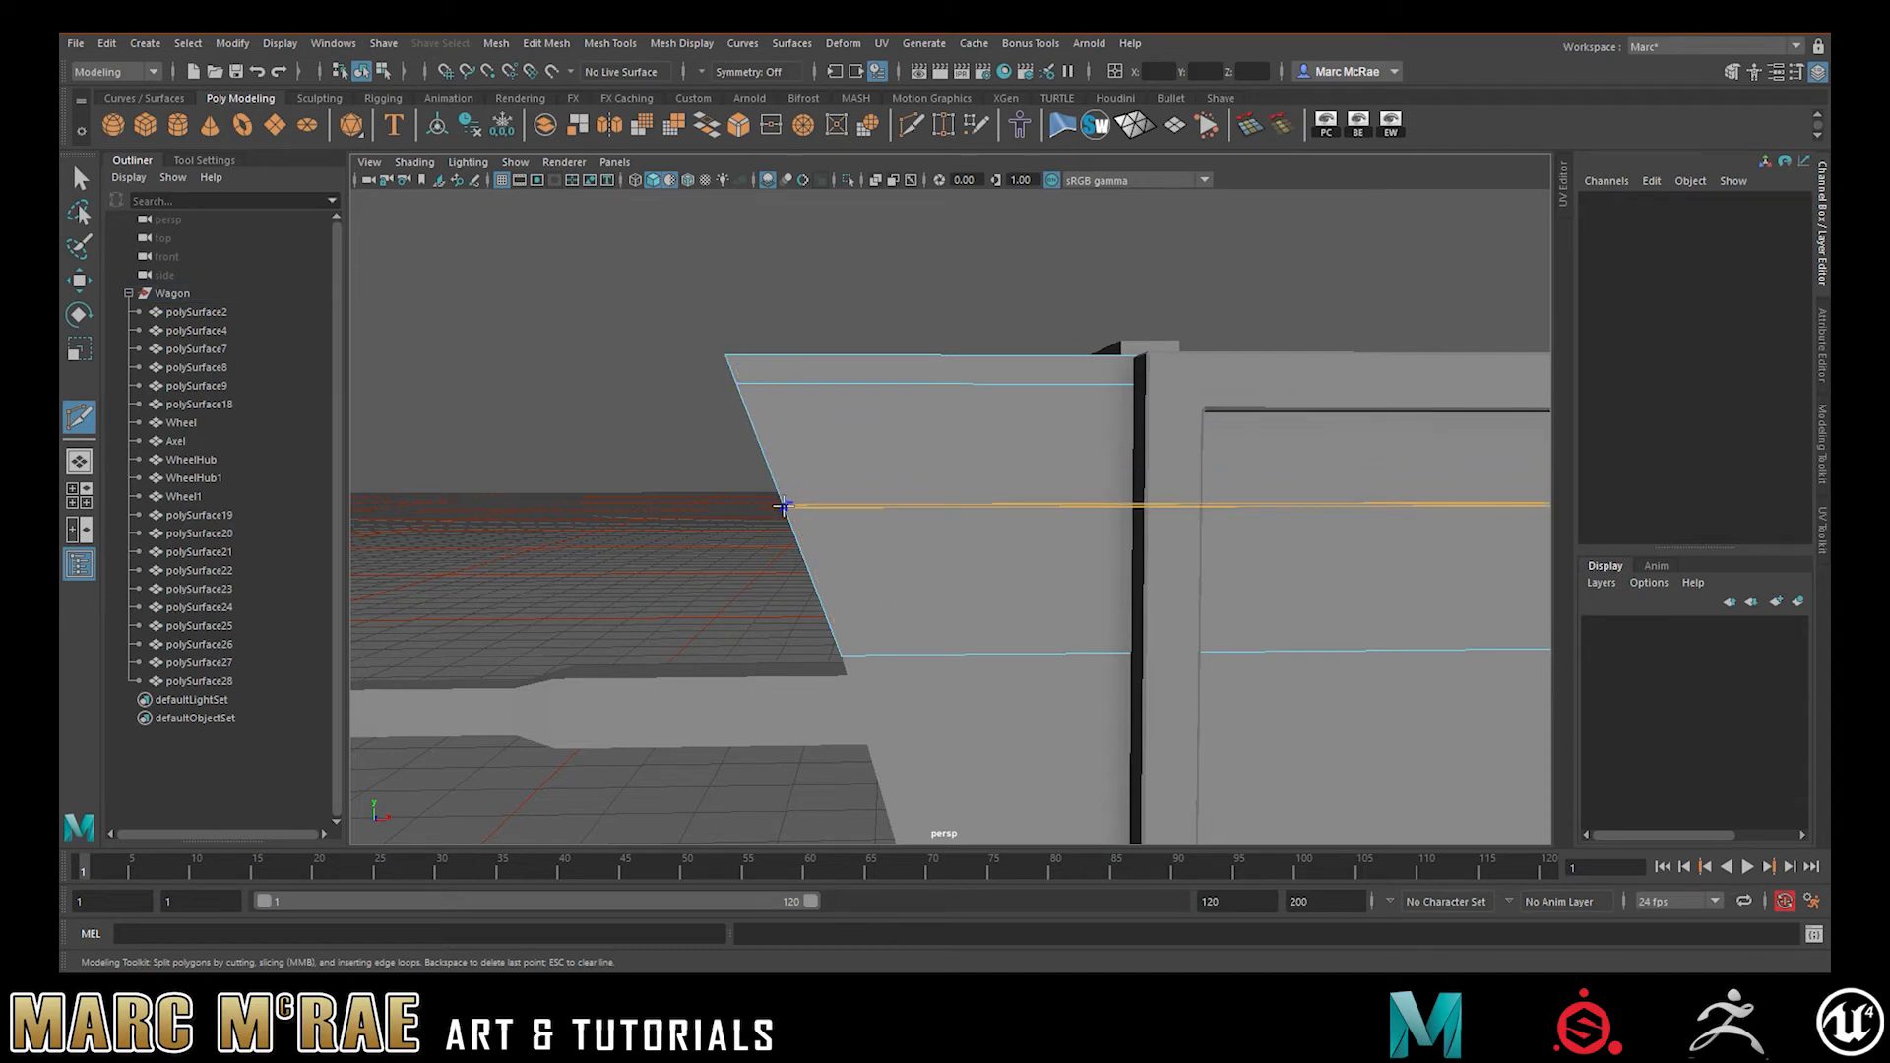
left_click(783, 506, "ctrl")
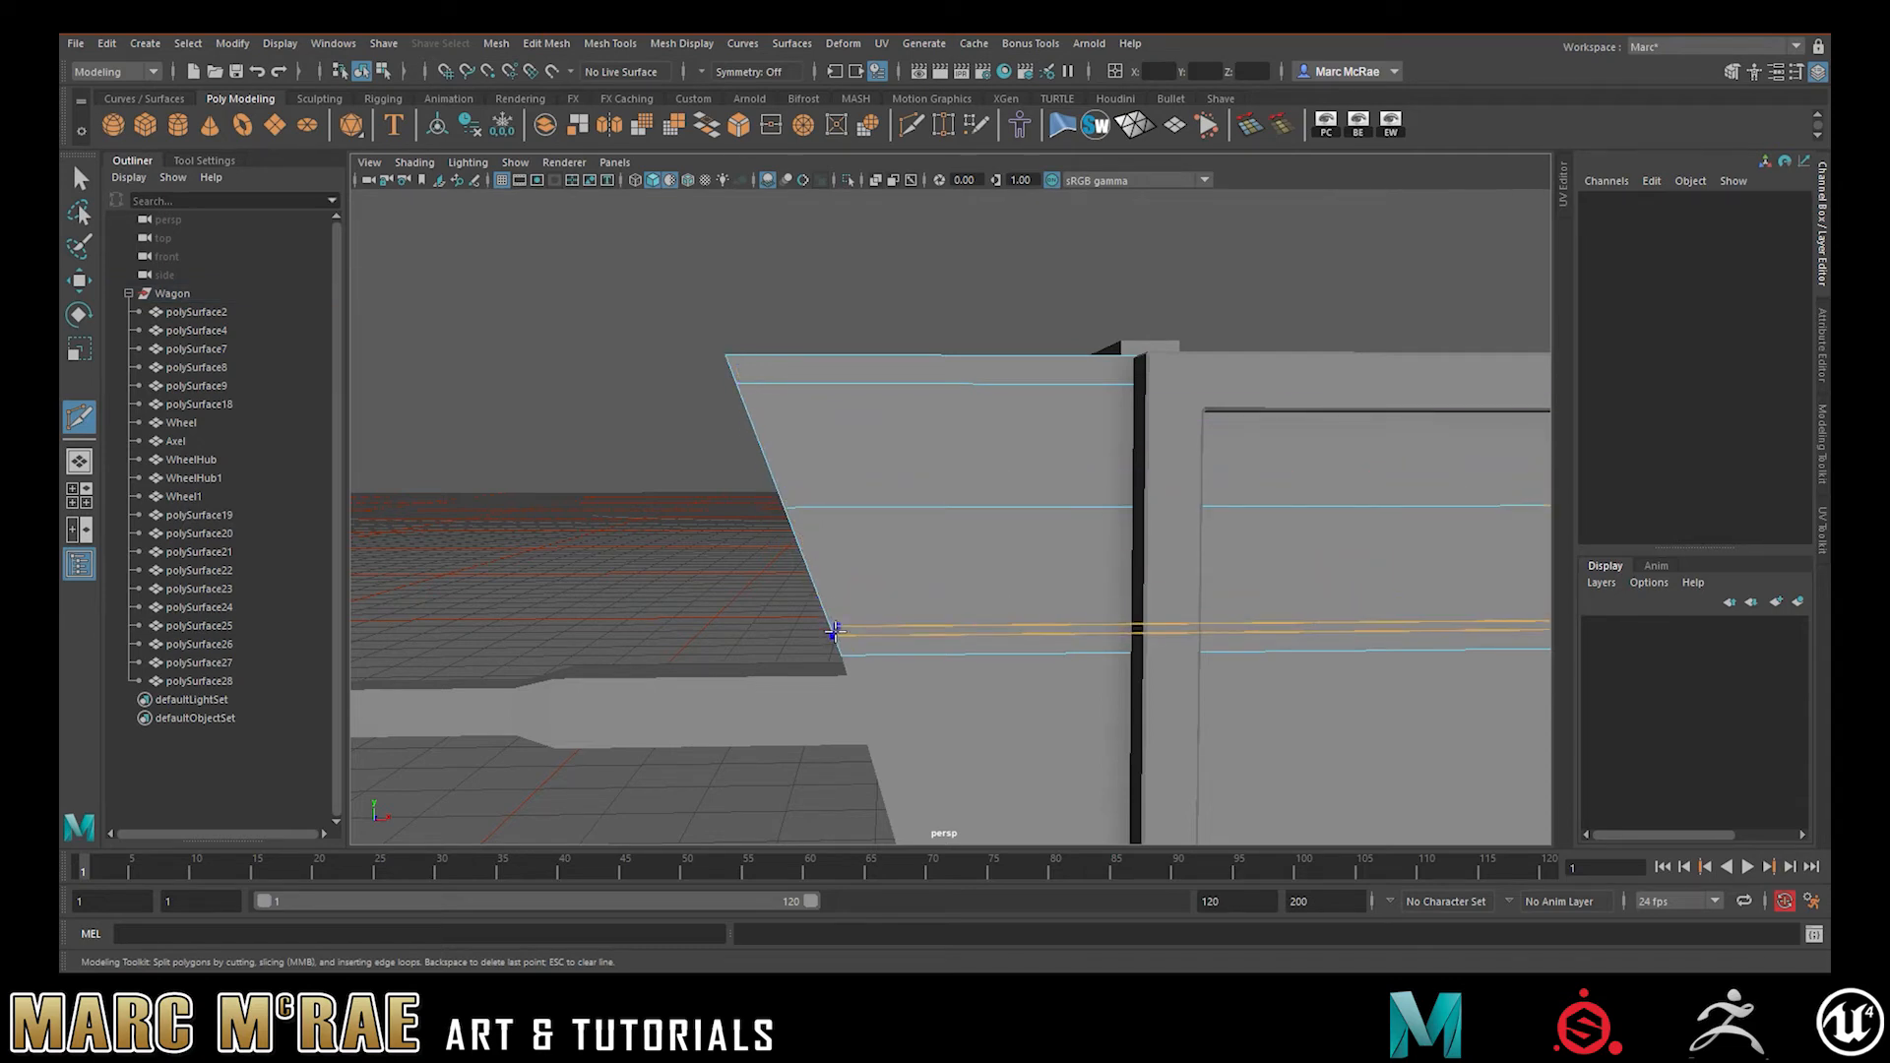
left_click(833, 619, "ctrl")
- Leave the Multi-Cut tool, select the upper plank, and turn on wireframe display over the shaded model
middle_click_drag(972, 589, 940, 413, "alt")
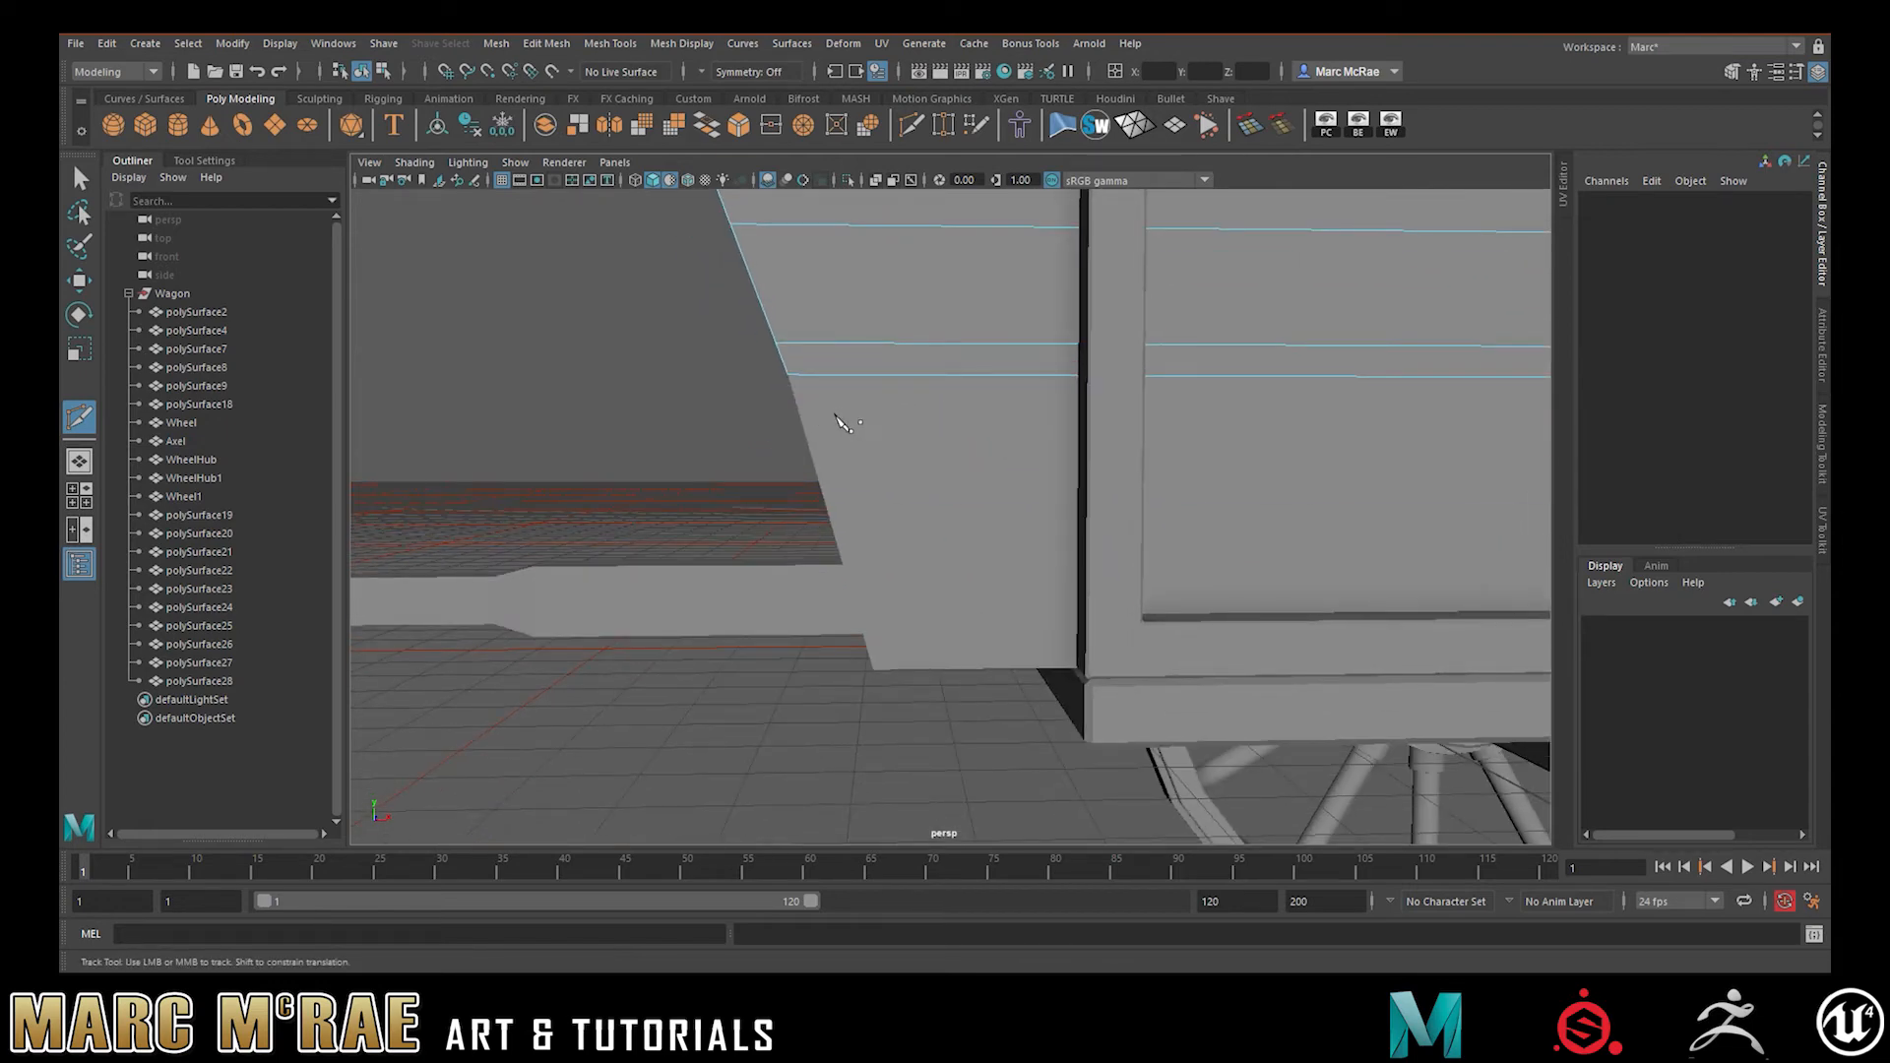
key("q")
left_click(850, 429)
left_click(882, 331)
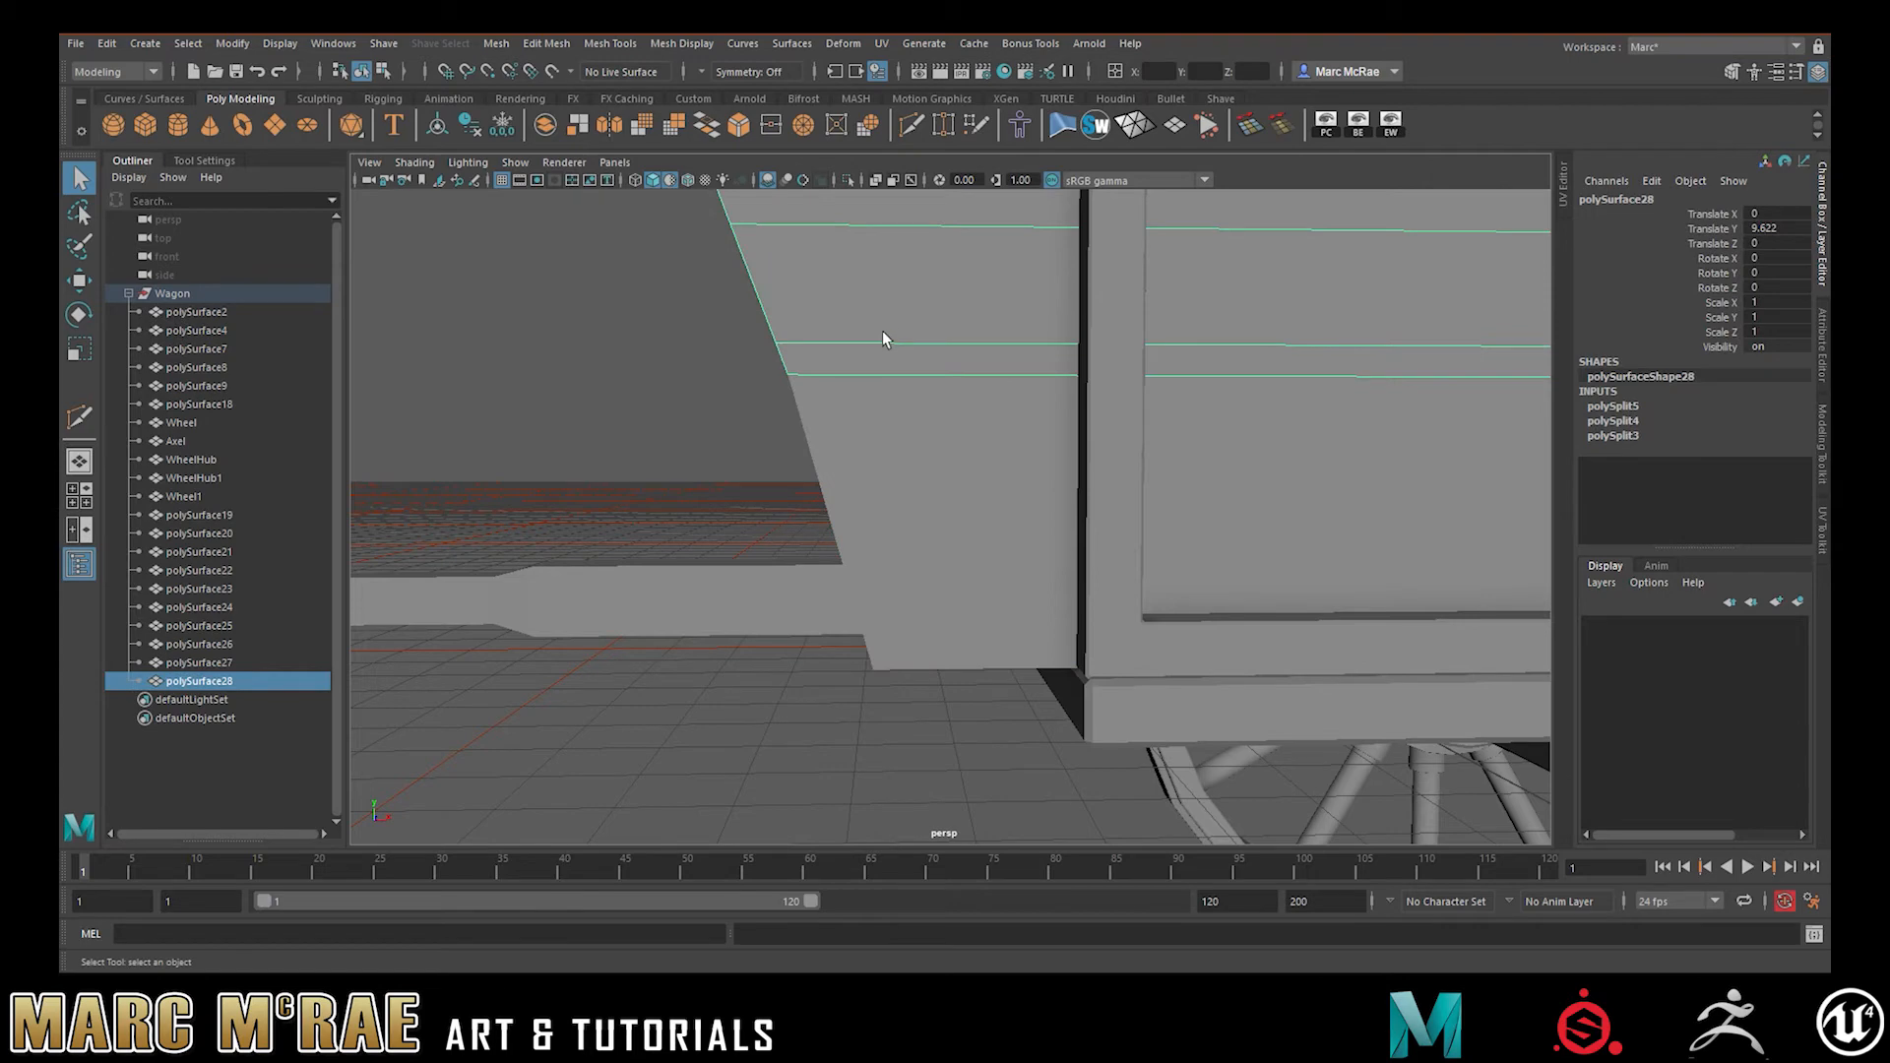
middle_click_drag(882, 331, 719, 287, "alt")
left_click(687, 181)
- Move the end edge on the upper plank's top inserted loop outward along X to make the tip vertical
scroll(751, 355, "down", 3)
left_click_drag(751, 355, 814, 423, "alt")
middle_click_drag(814, 422, 783, 370, "alt")
left_click_drag(889, 365, 787, 412, "alt")
right_click(676, 370)
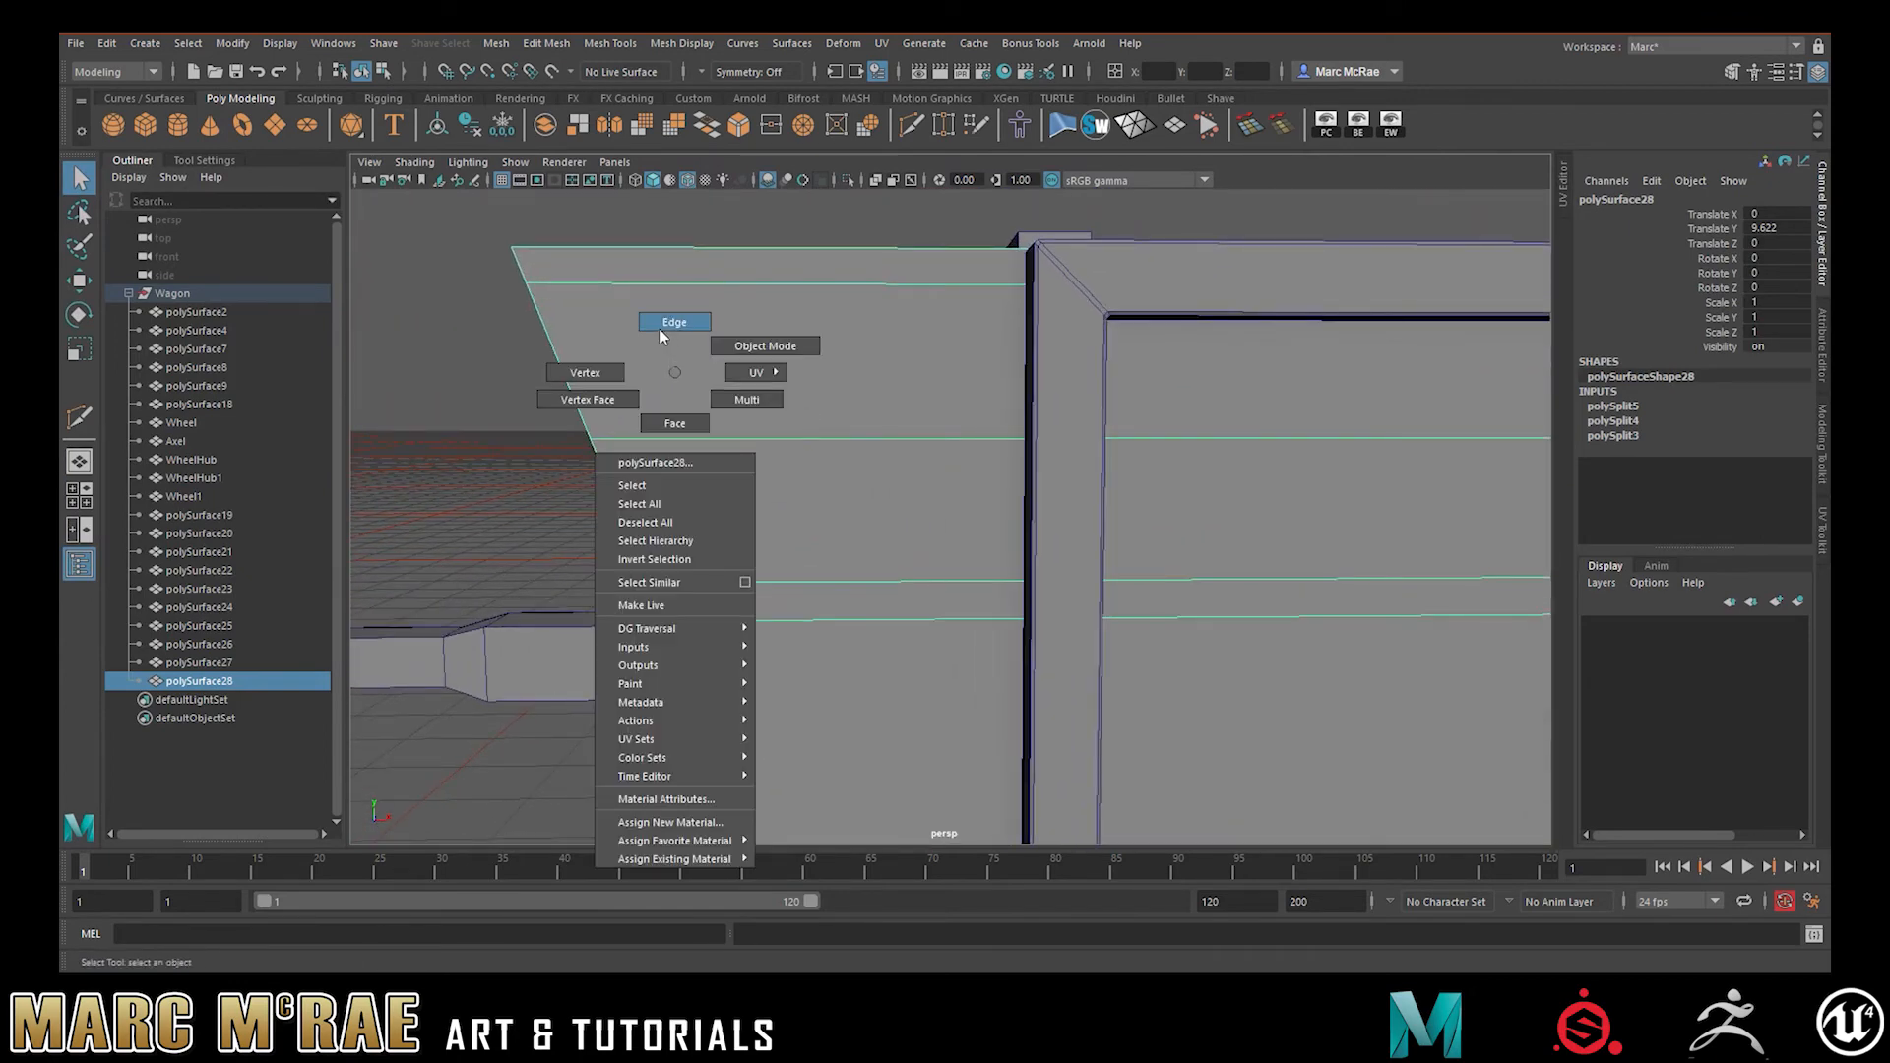
left_click(673, 323)
left_click_drag(683, 325, 743, 362, "alt")
left_click(879, 334)
key("w")
left_click_drag(978, 388, 955, 381, "alt")
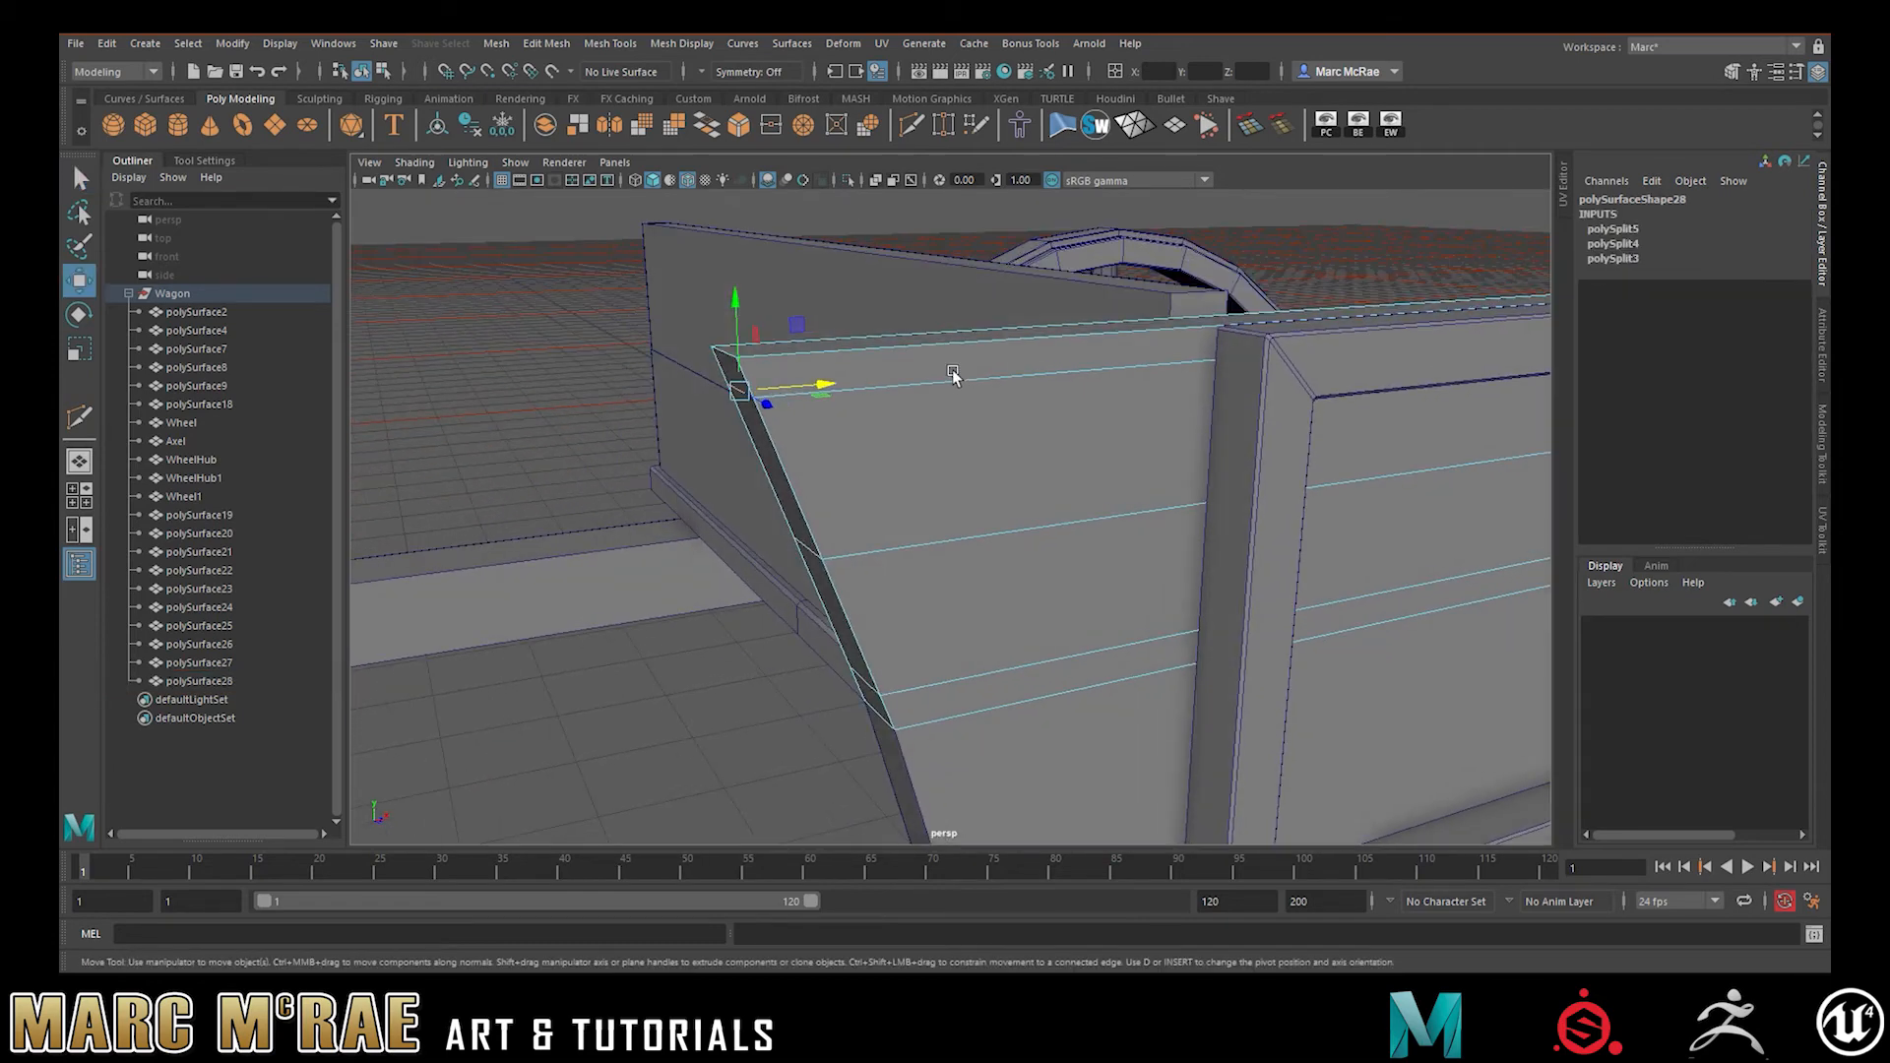
left_click_drag(822, 379, 810, 391)
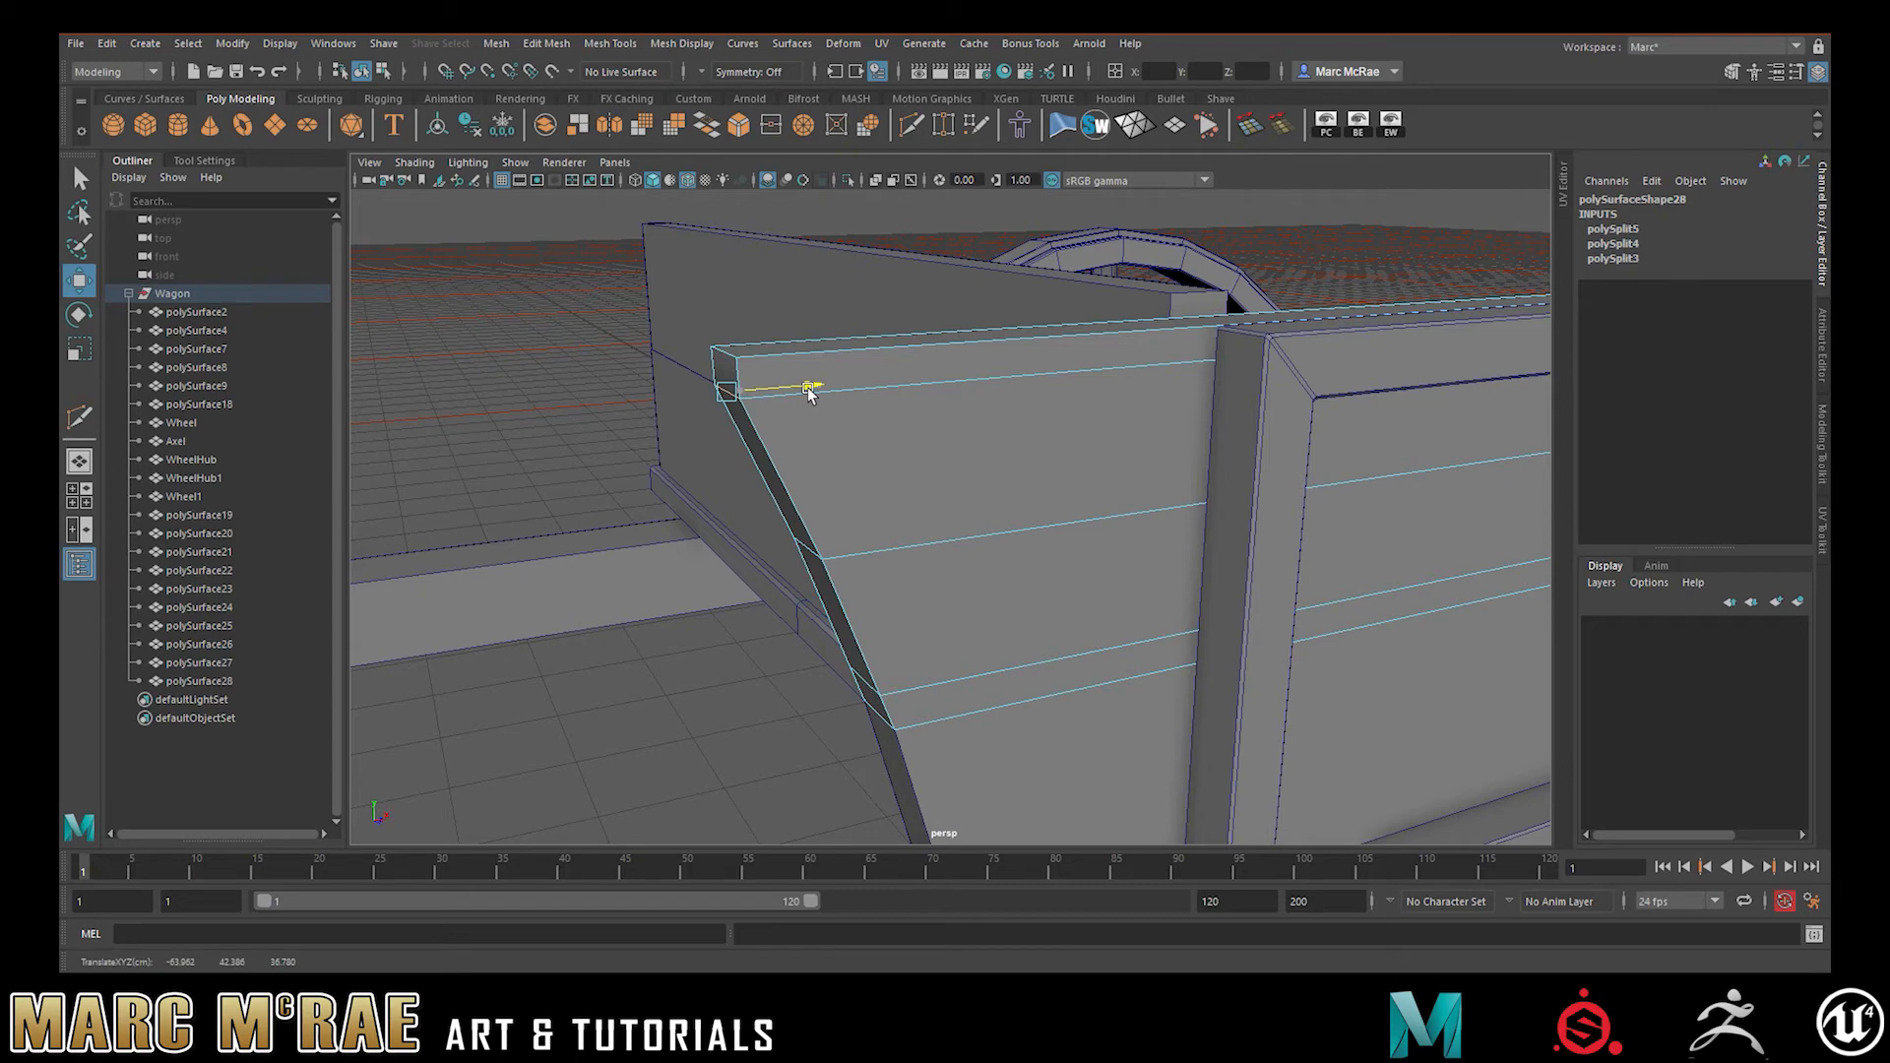
- Curve the upper plank's end by moving its middle loop edge outward and its lower loop and bottom edges inward along X
left_click_drag(889, 441, 814, 388, "alt")
left_click_drag(628, 395, 797, 405, "alt")
left_click_drag(902, 474, 768, 414, "alt")
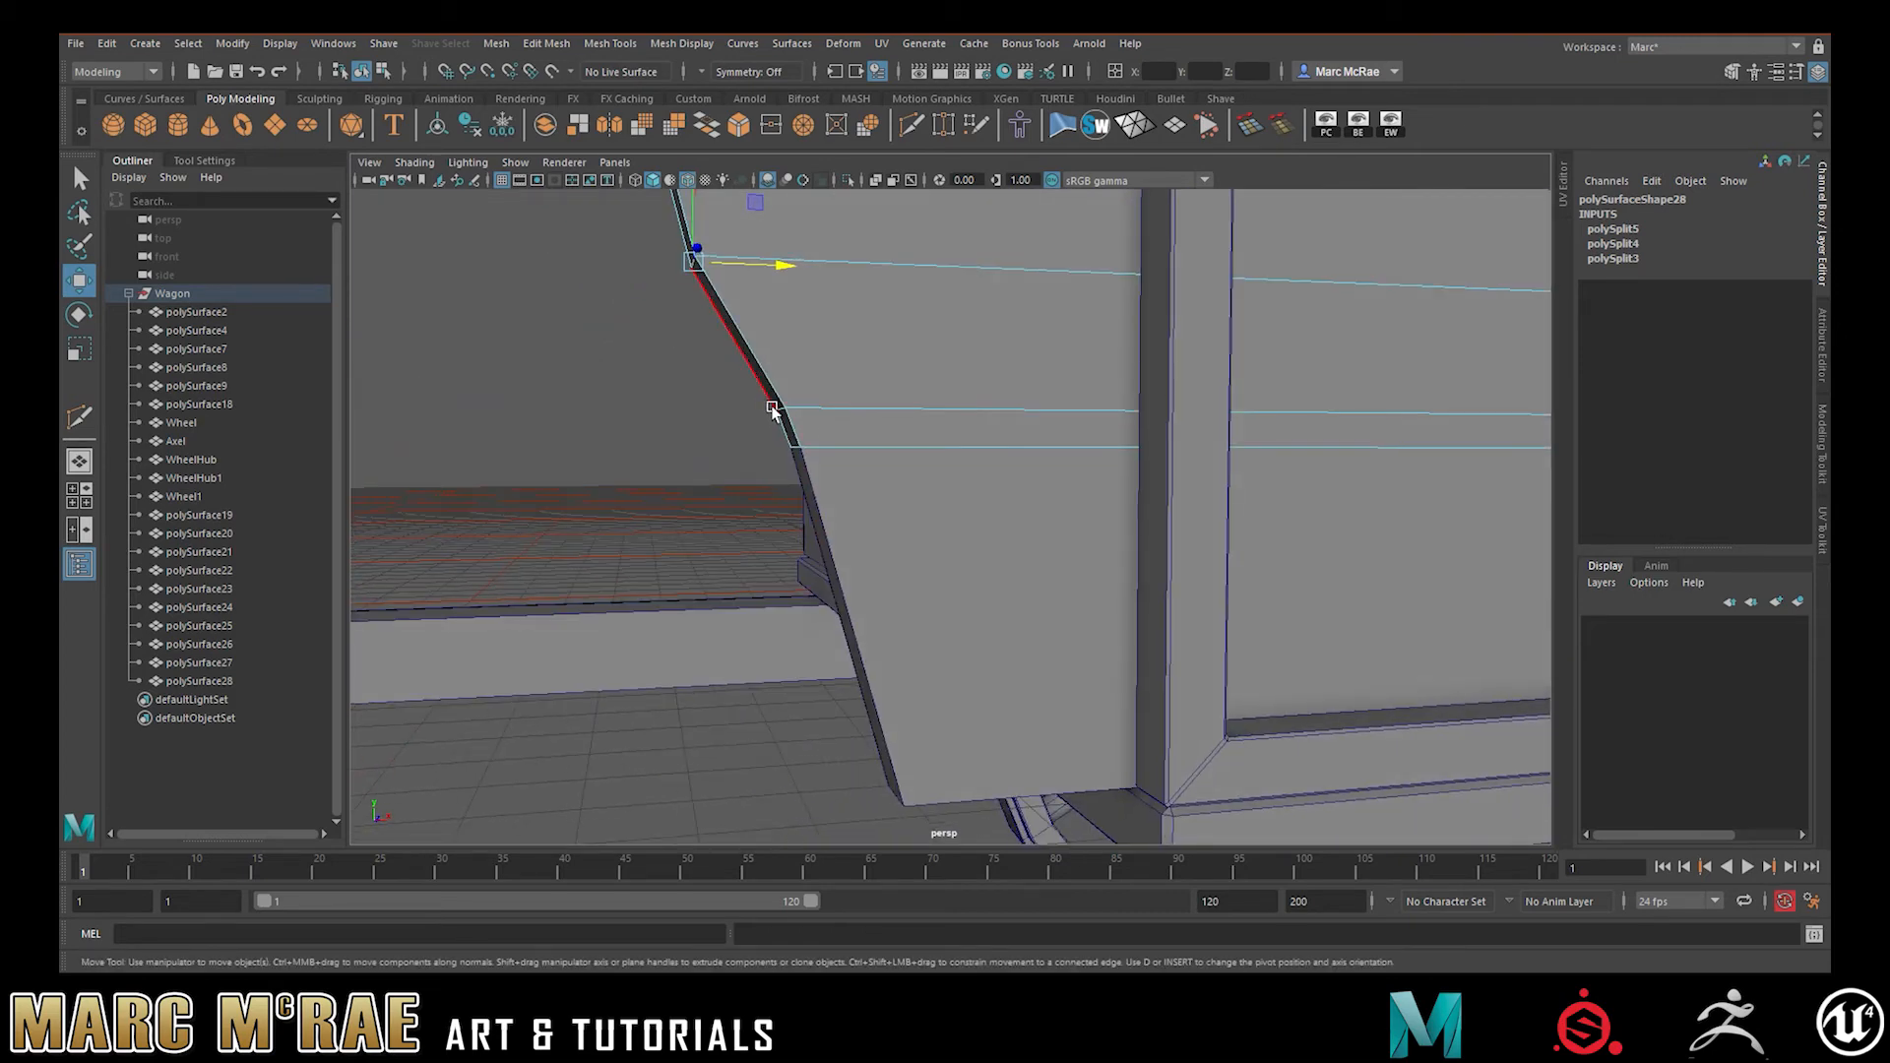
middle_click_drag(892, 347, 913, 492, "alt")
left_click_drag(858, 541, 921, 550)
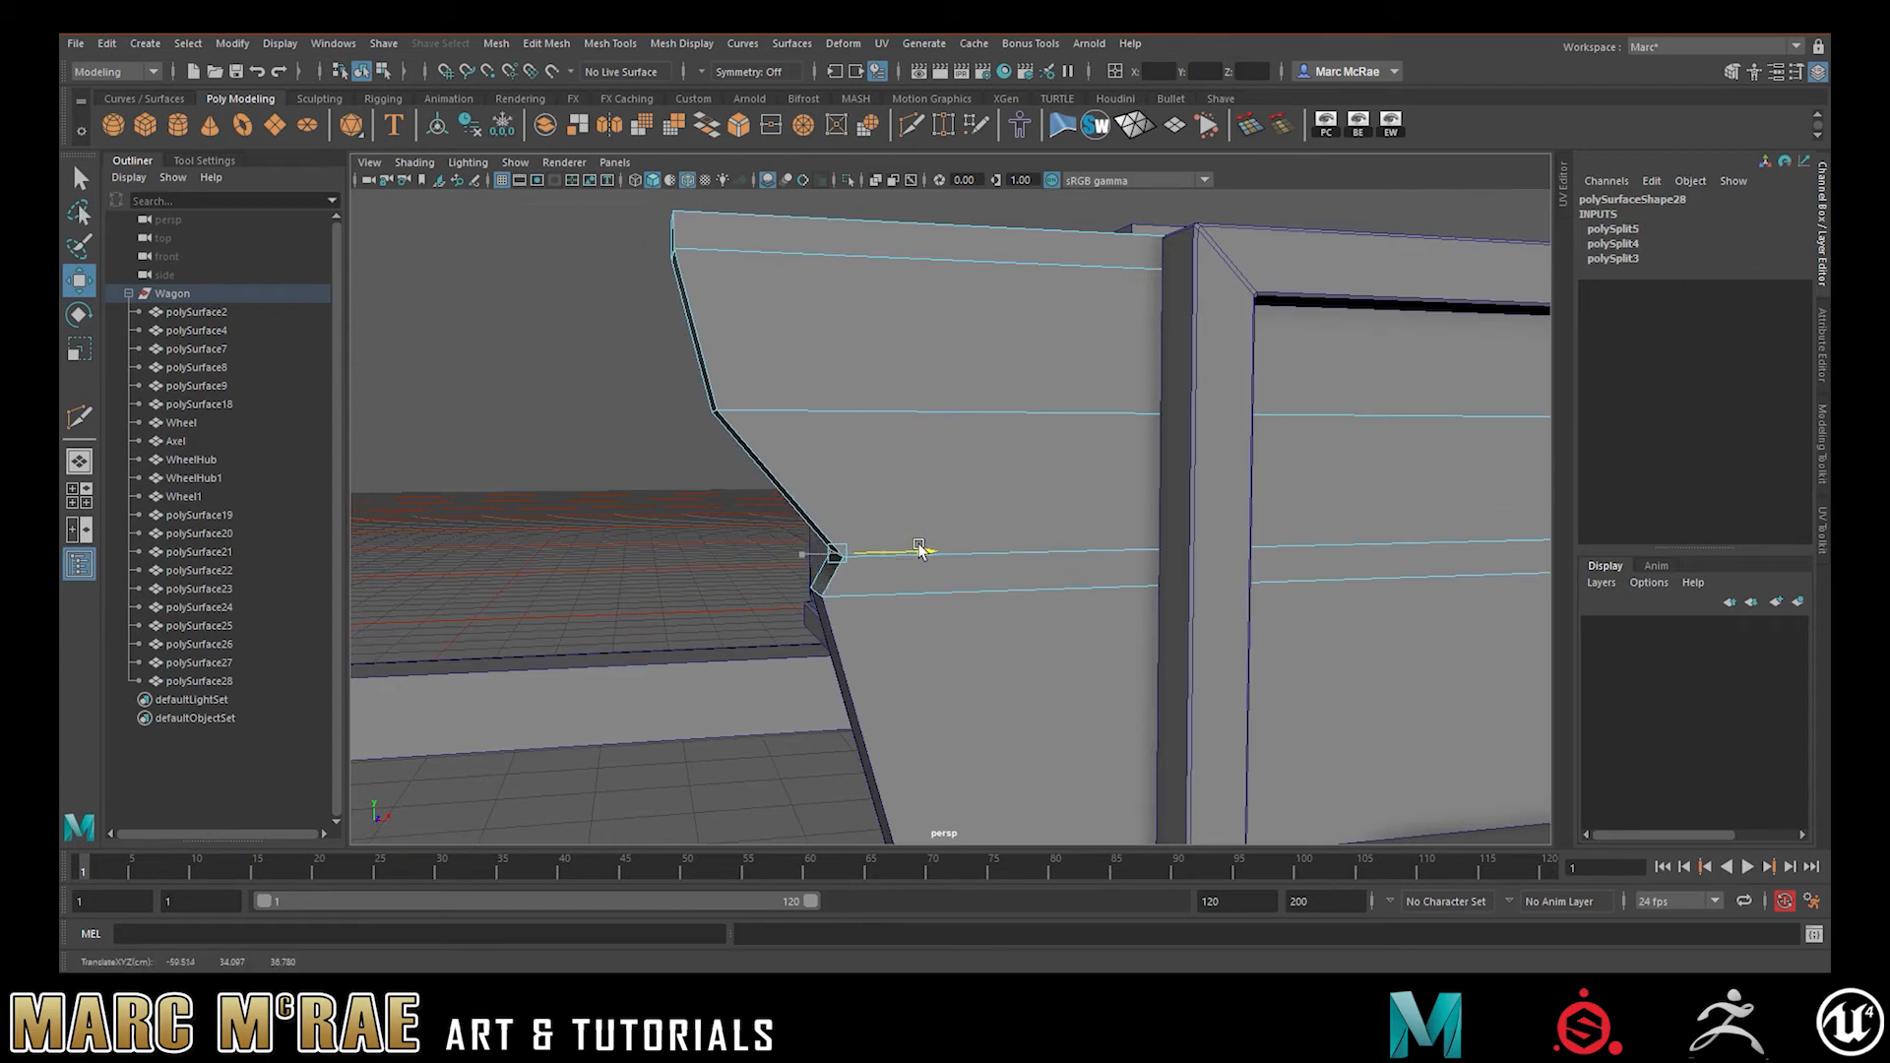
left_click(818, 589)
left_click_drag(902, 589, 918, 589)
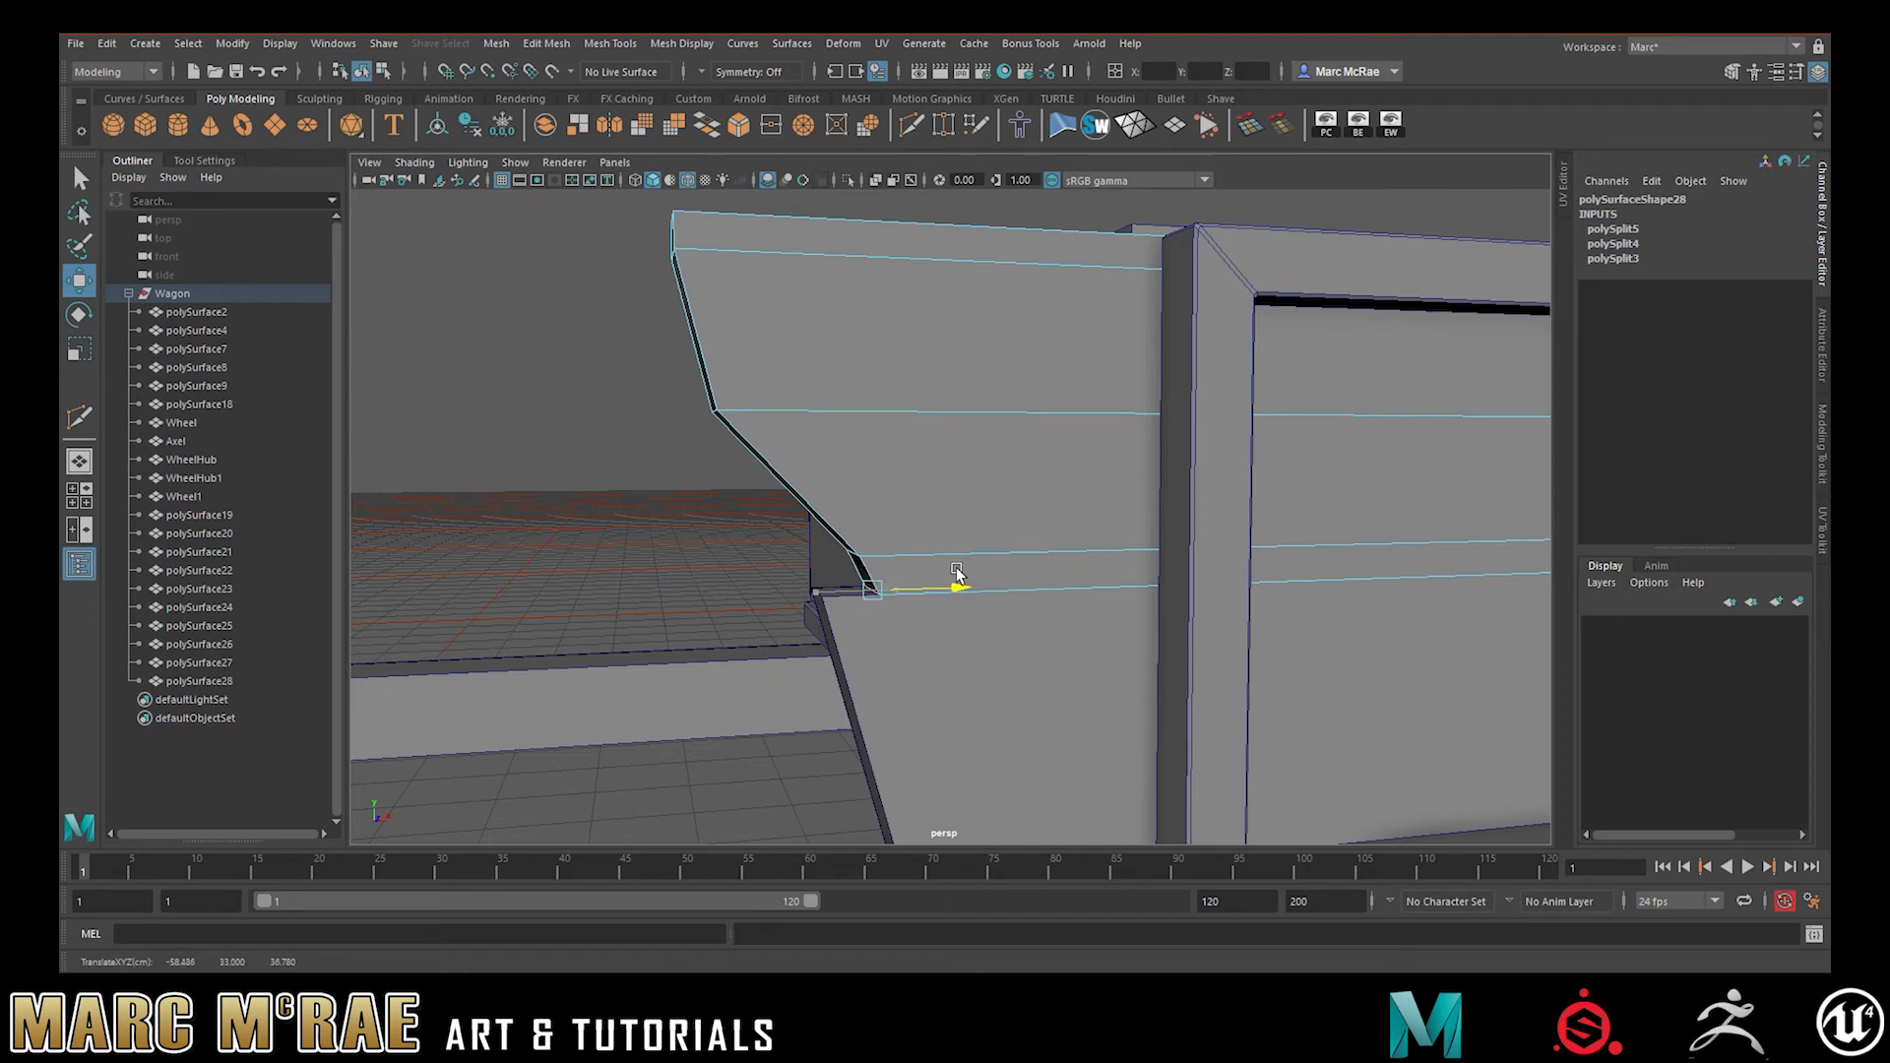
- Align the lower plank's top end edge with the upper plank's bottom corner and move its bottom end edge inward along X
left_click(853, 623)
right_click_drag(852, 624, 857, 462)
left_click(826, 597)
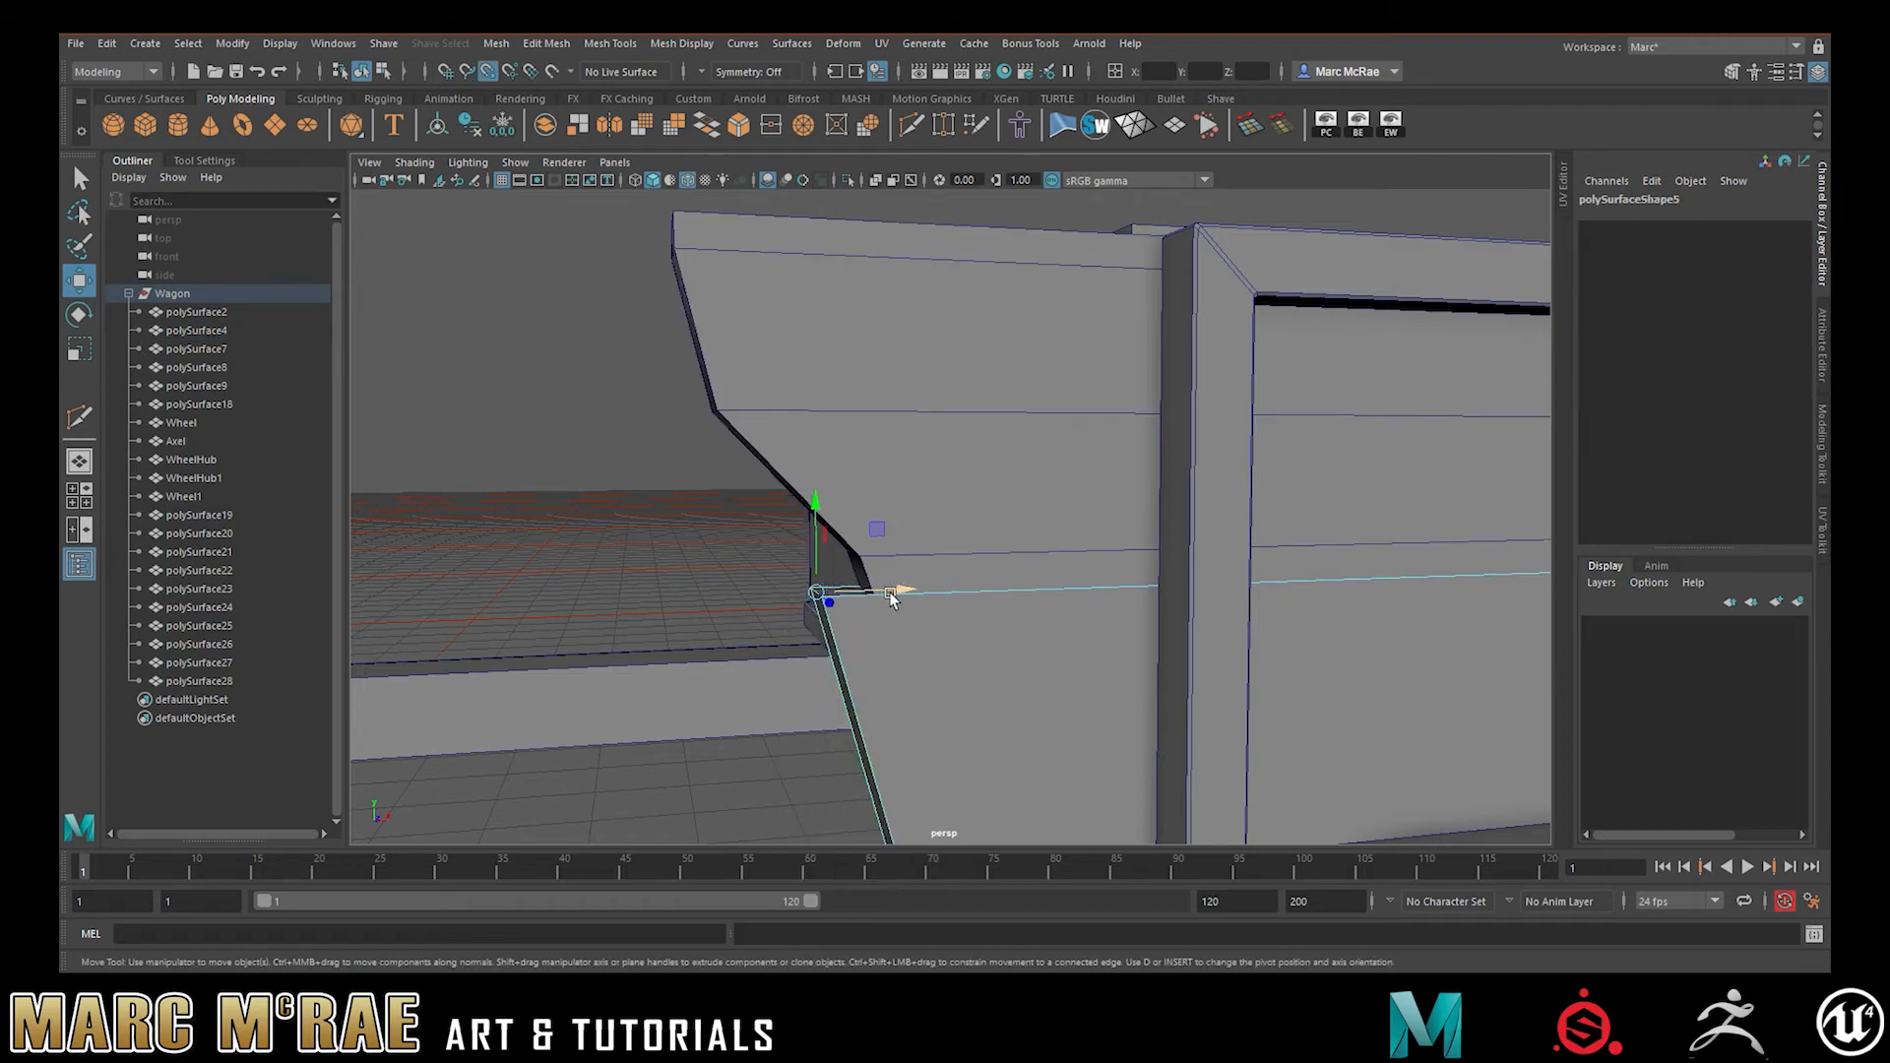
left_click_drag(891, 598, 898, 591)
middle_click_drag(922, 632, 868, 488, "alt")
left_click_drag(868, 488, 899, 445, "alt")
left_click_drag(795, 563, 872, 577, "alt")
middle_click_drag(915, 557, 889, 582, "alt")
left_click_drag(889, 582, 873, 571, "alt")
left_click_drag(802, 673, 848, 676)
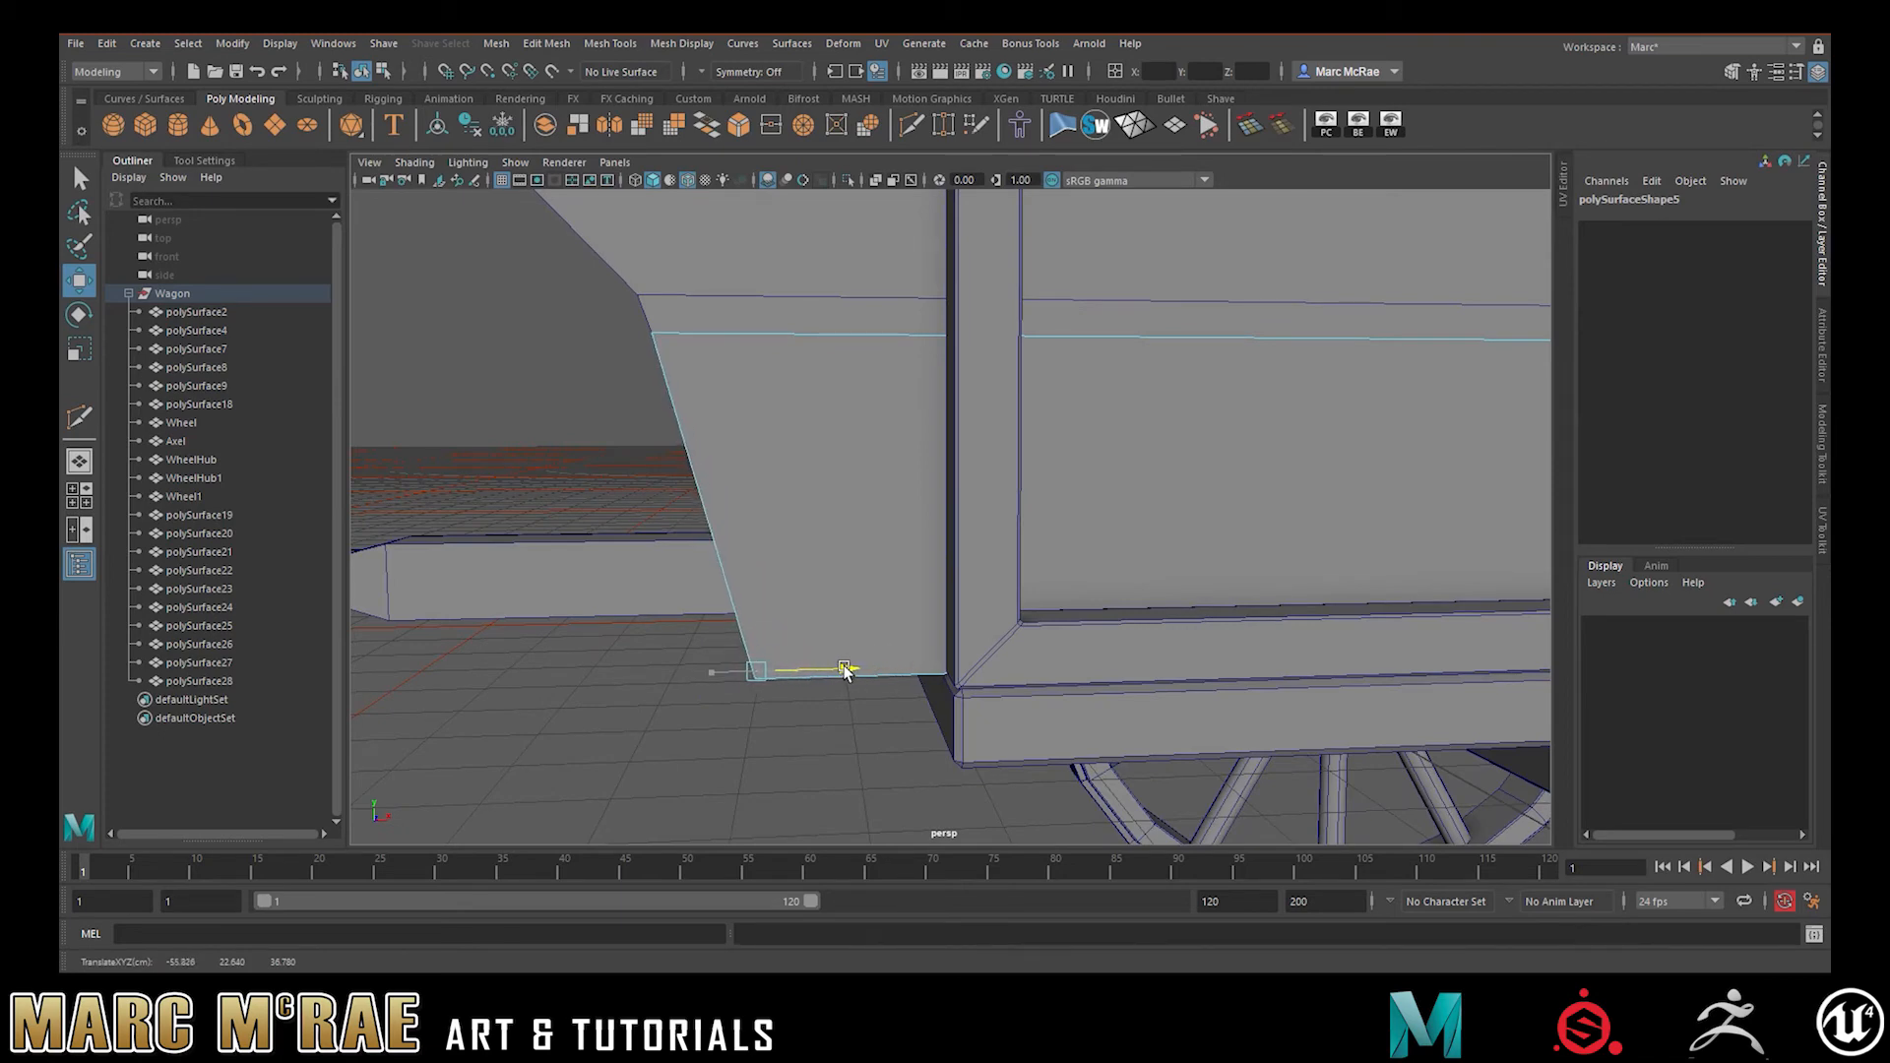
left_click_drag(844, 670, 920, 657)
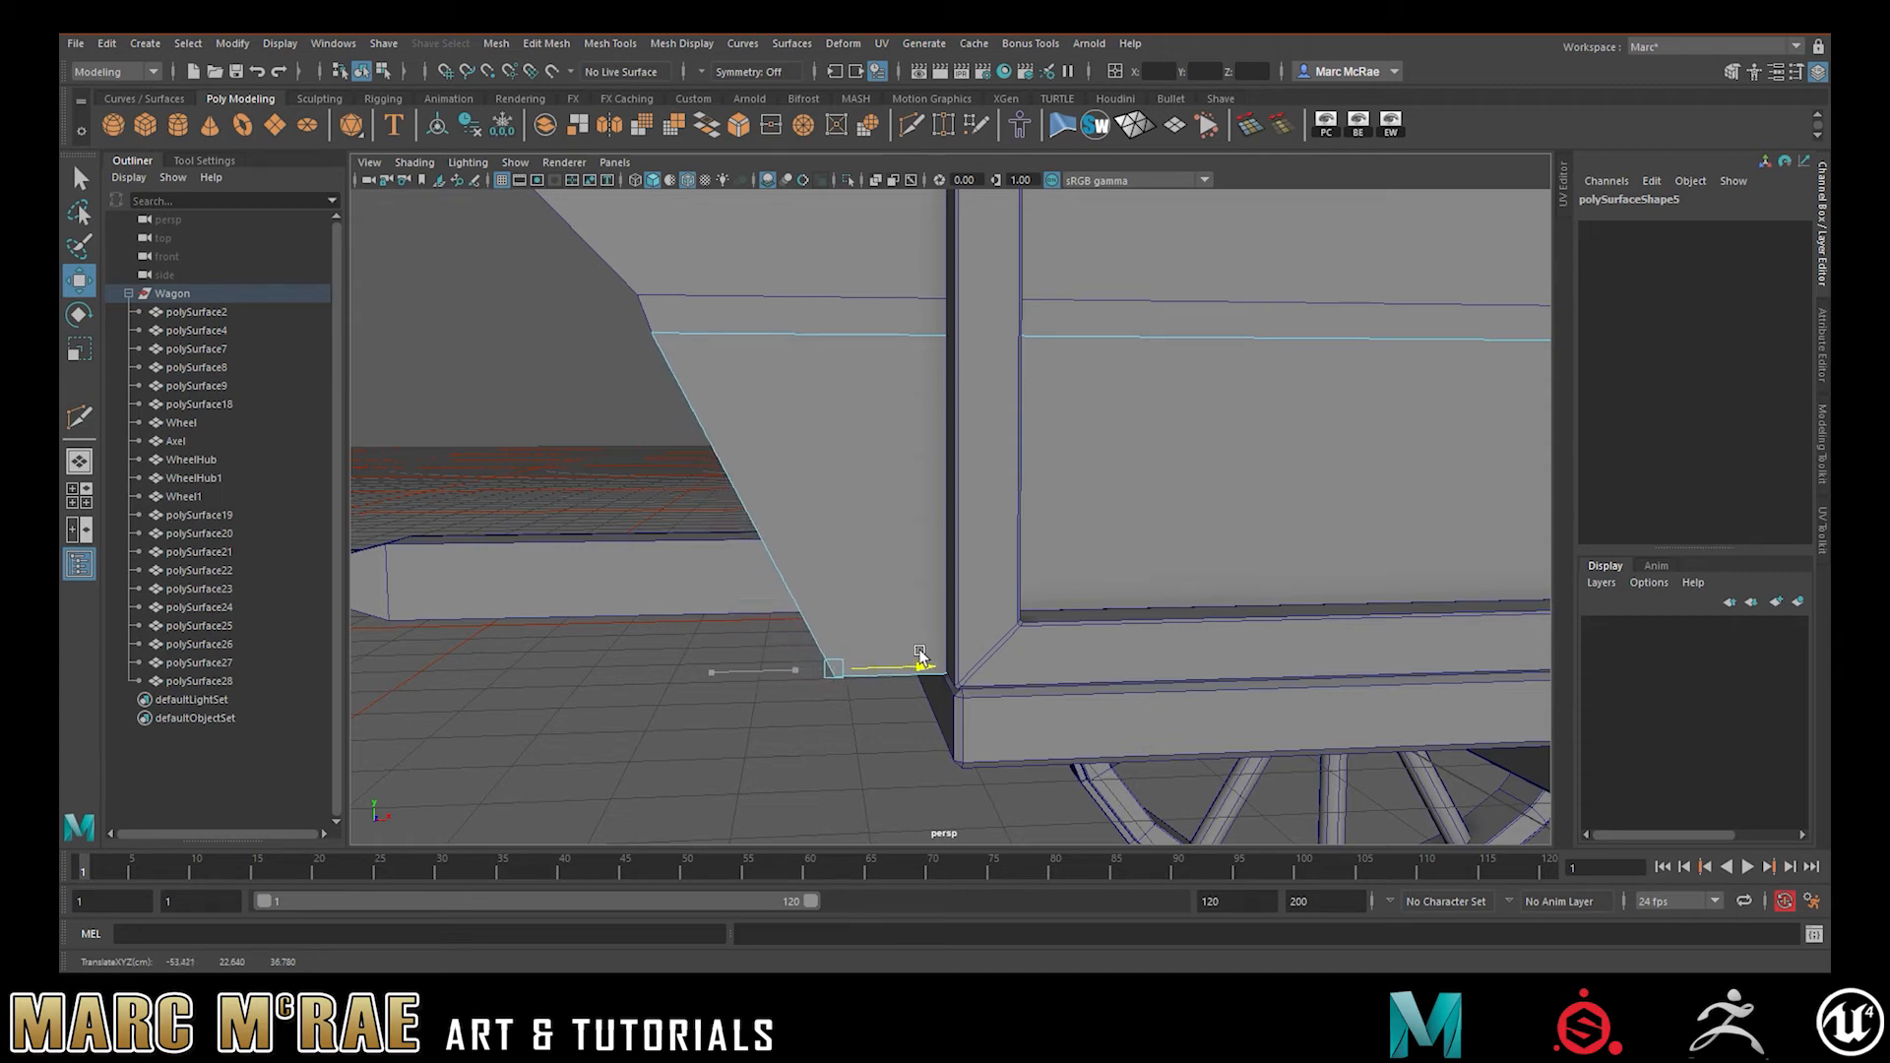
- Insert a lengthwise edge loop across the middle of the lower side plank with the Multi-Cut tool
left_click(913, 126)
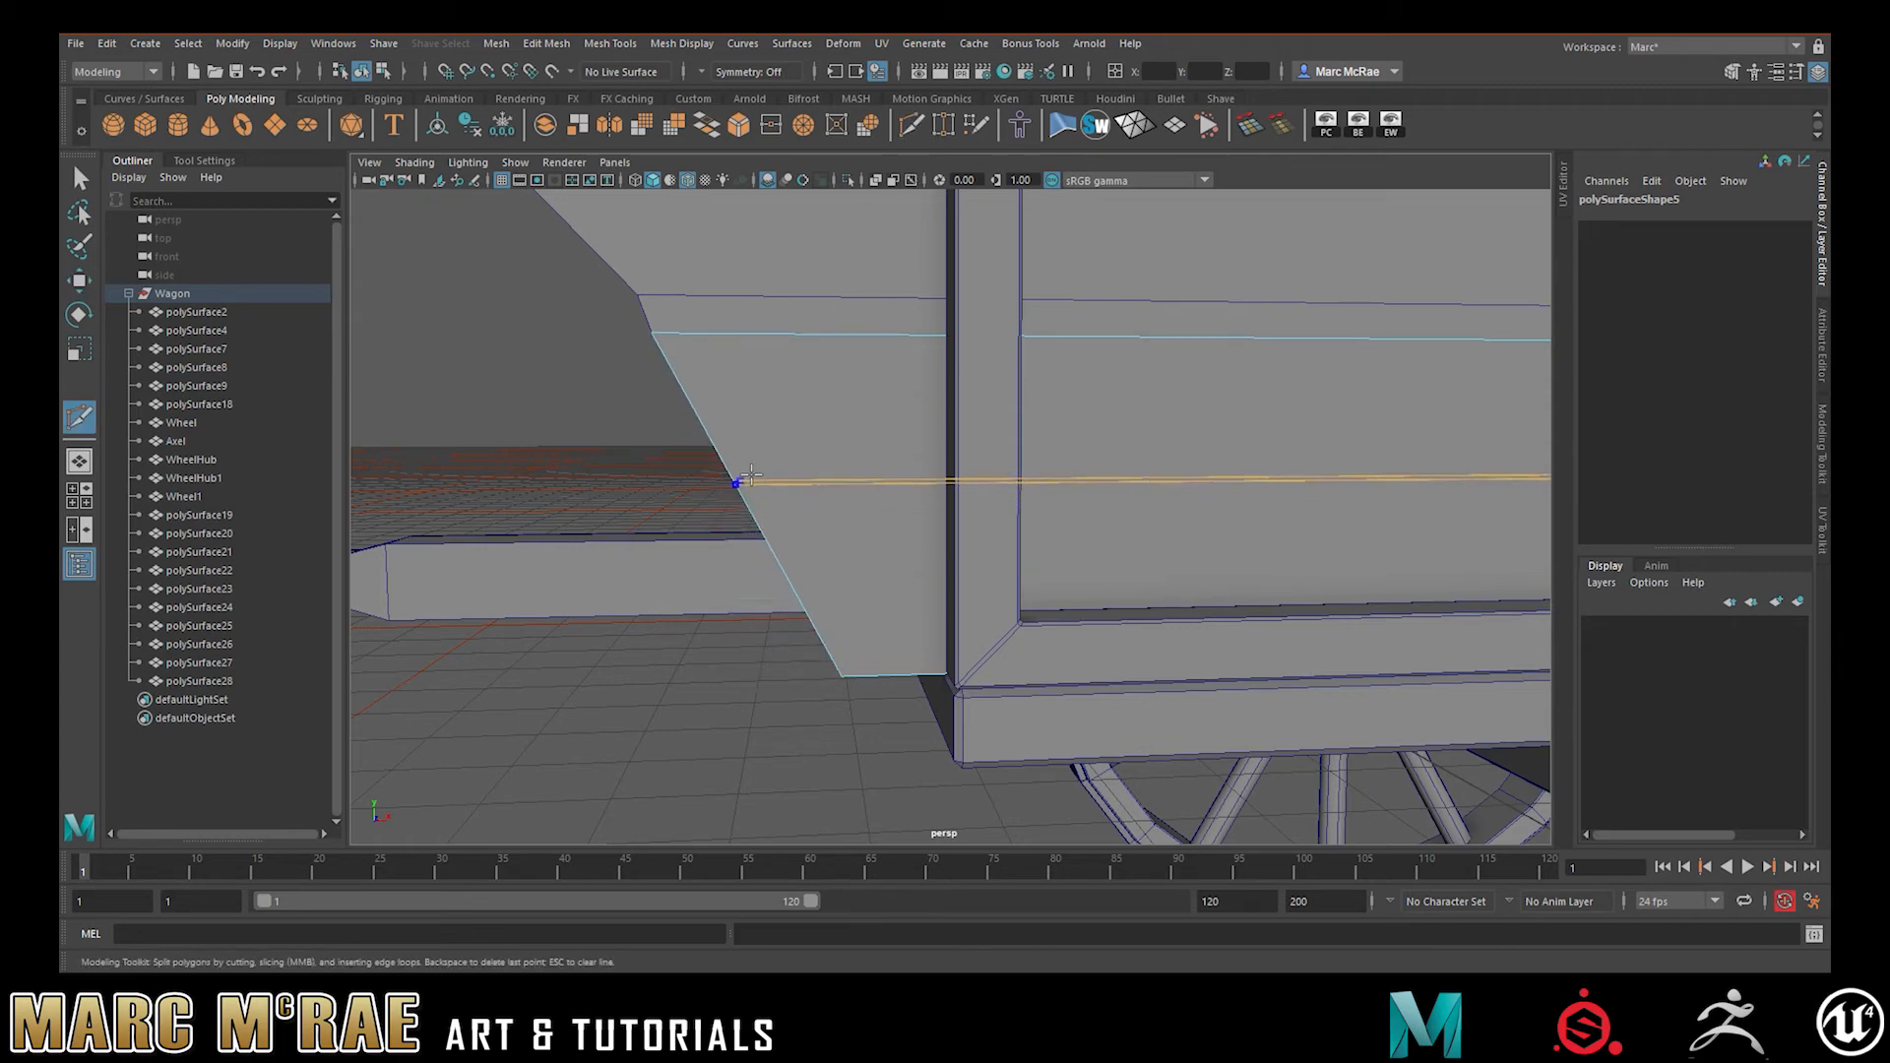
left_click(788, 497)
left_click_drag(788, 497, 946, 547, "alt")
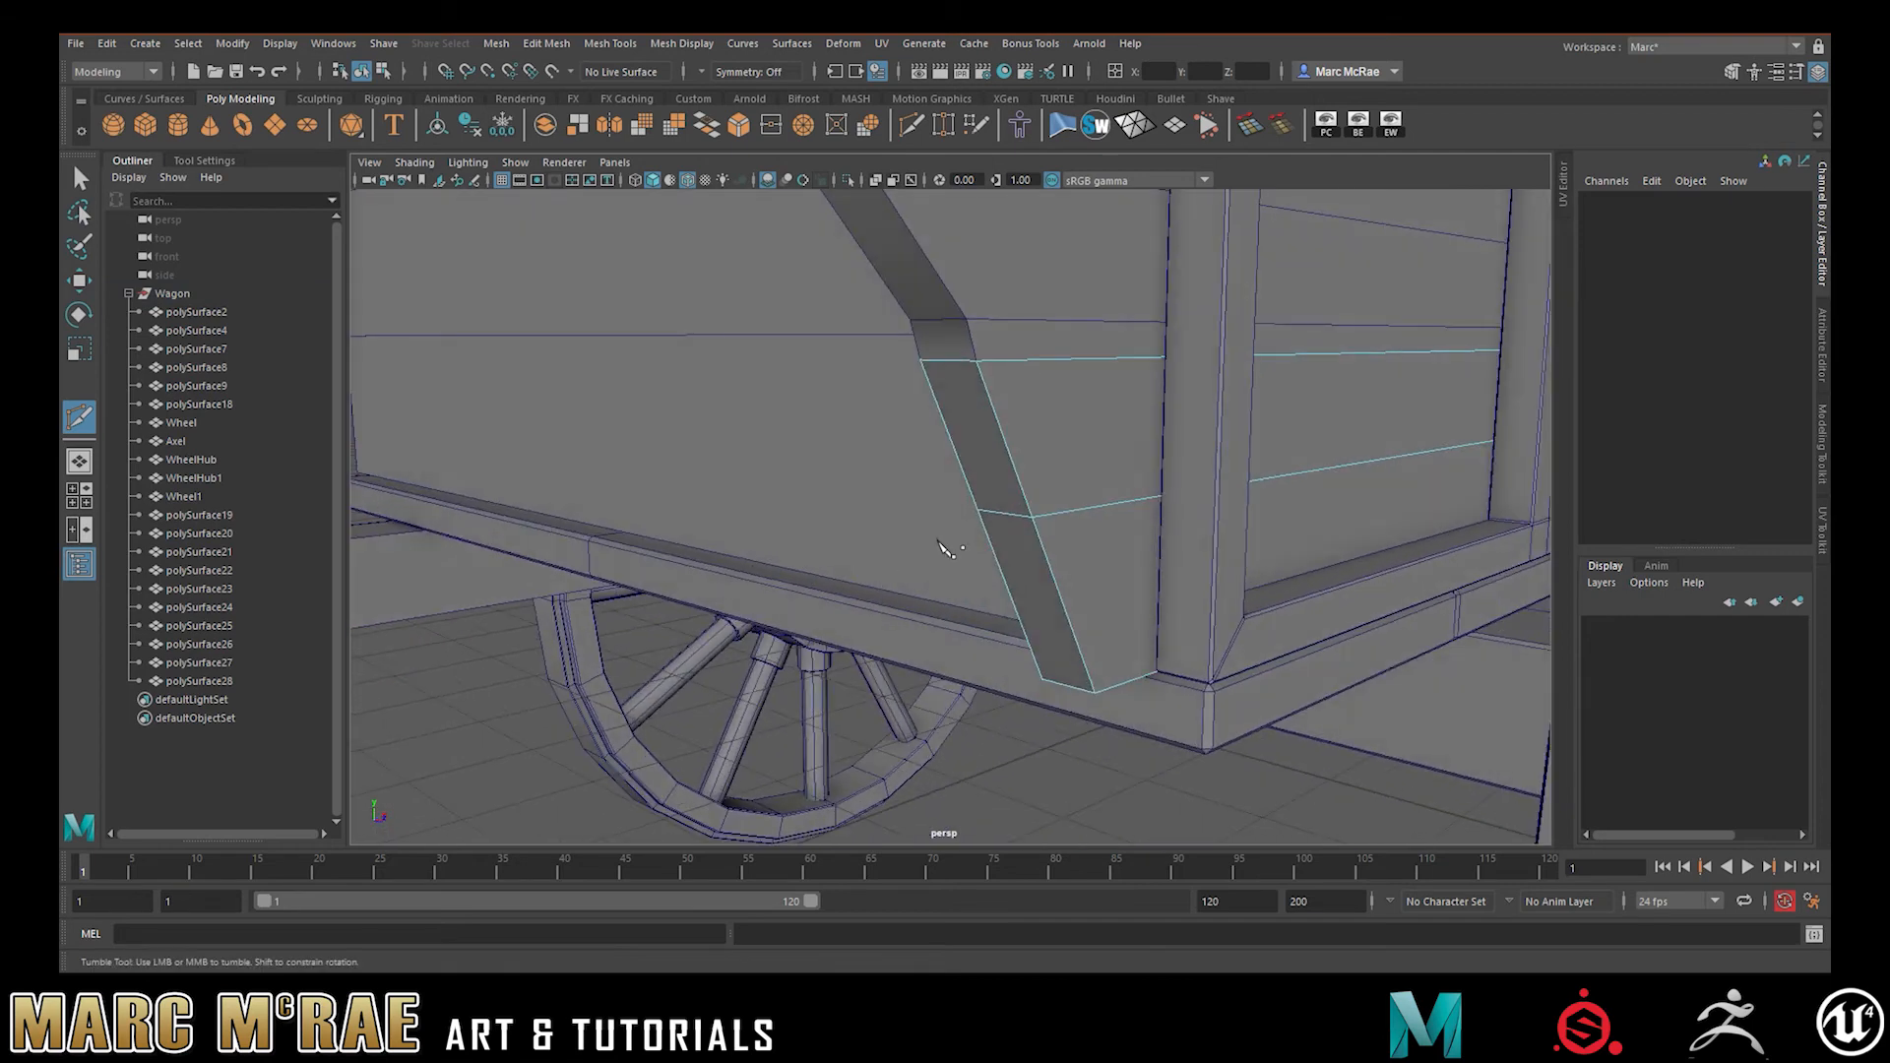
- Move the end edge of the lower plank's middle loop outward along X to curve the plank's end
left_click(996, 511)
scroll(1047, 511, "down", 2)
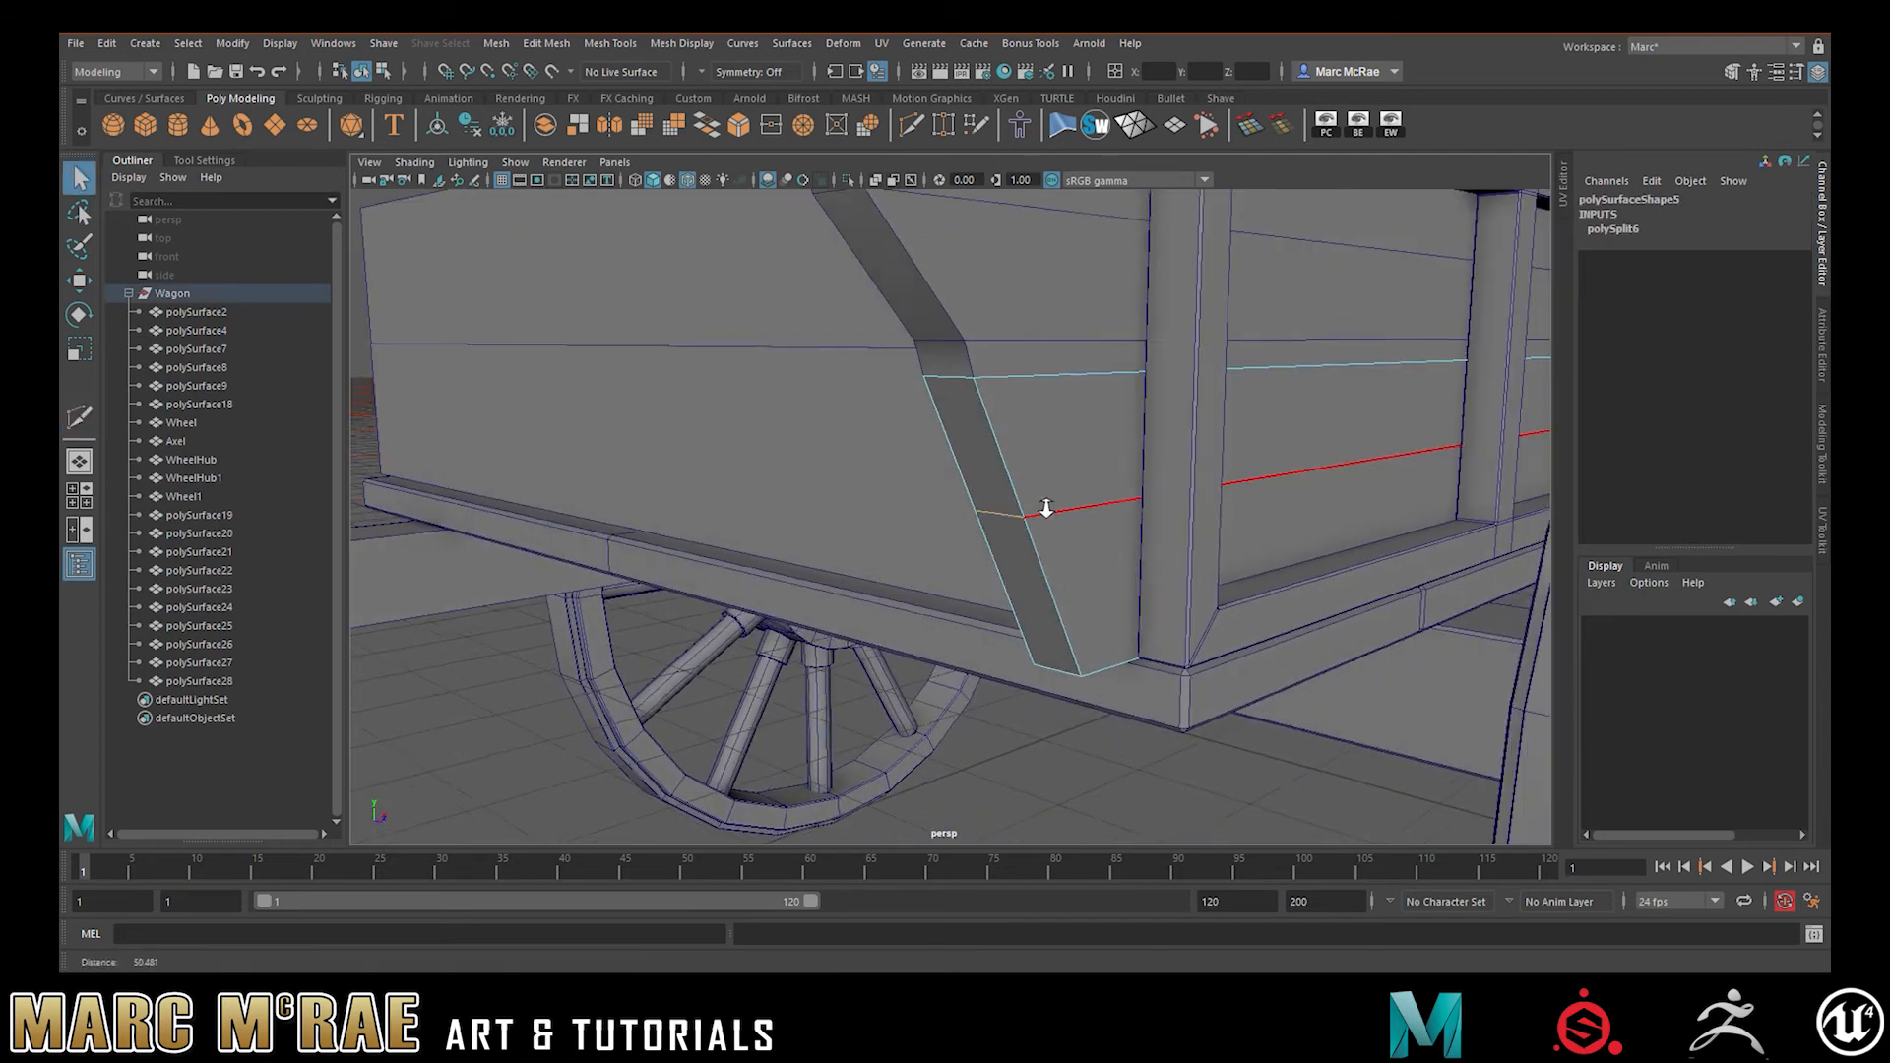
key("w")
left_click_drag(1054, 543, 814, 481, "alt")
left_click(679, 517)
right_click_drag(995, 241, 1073, 231)
left_click_drag(1073, 231, 1006, 292, "alt")
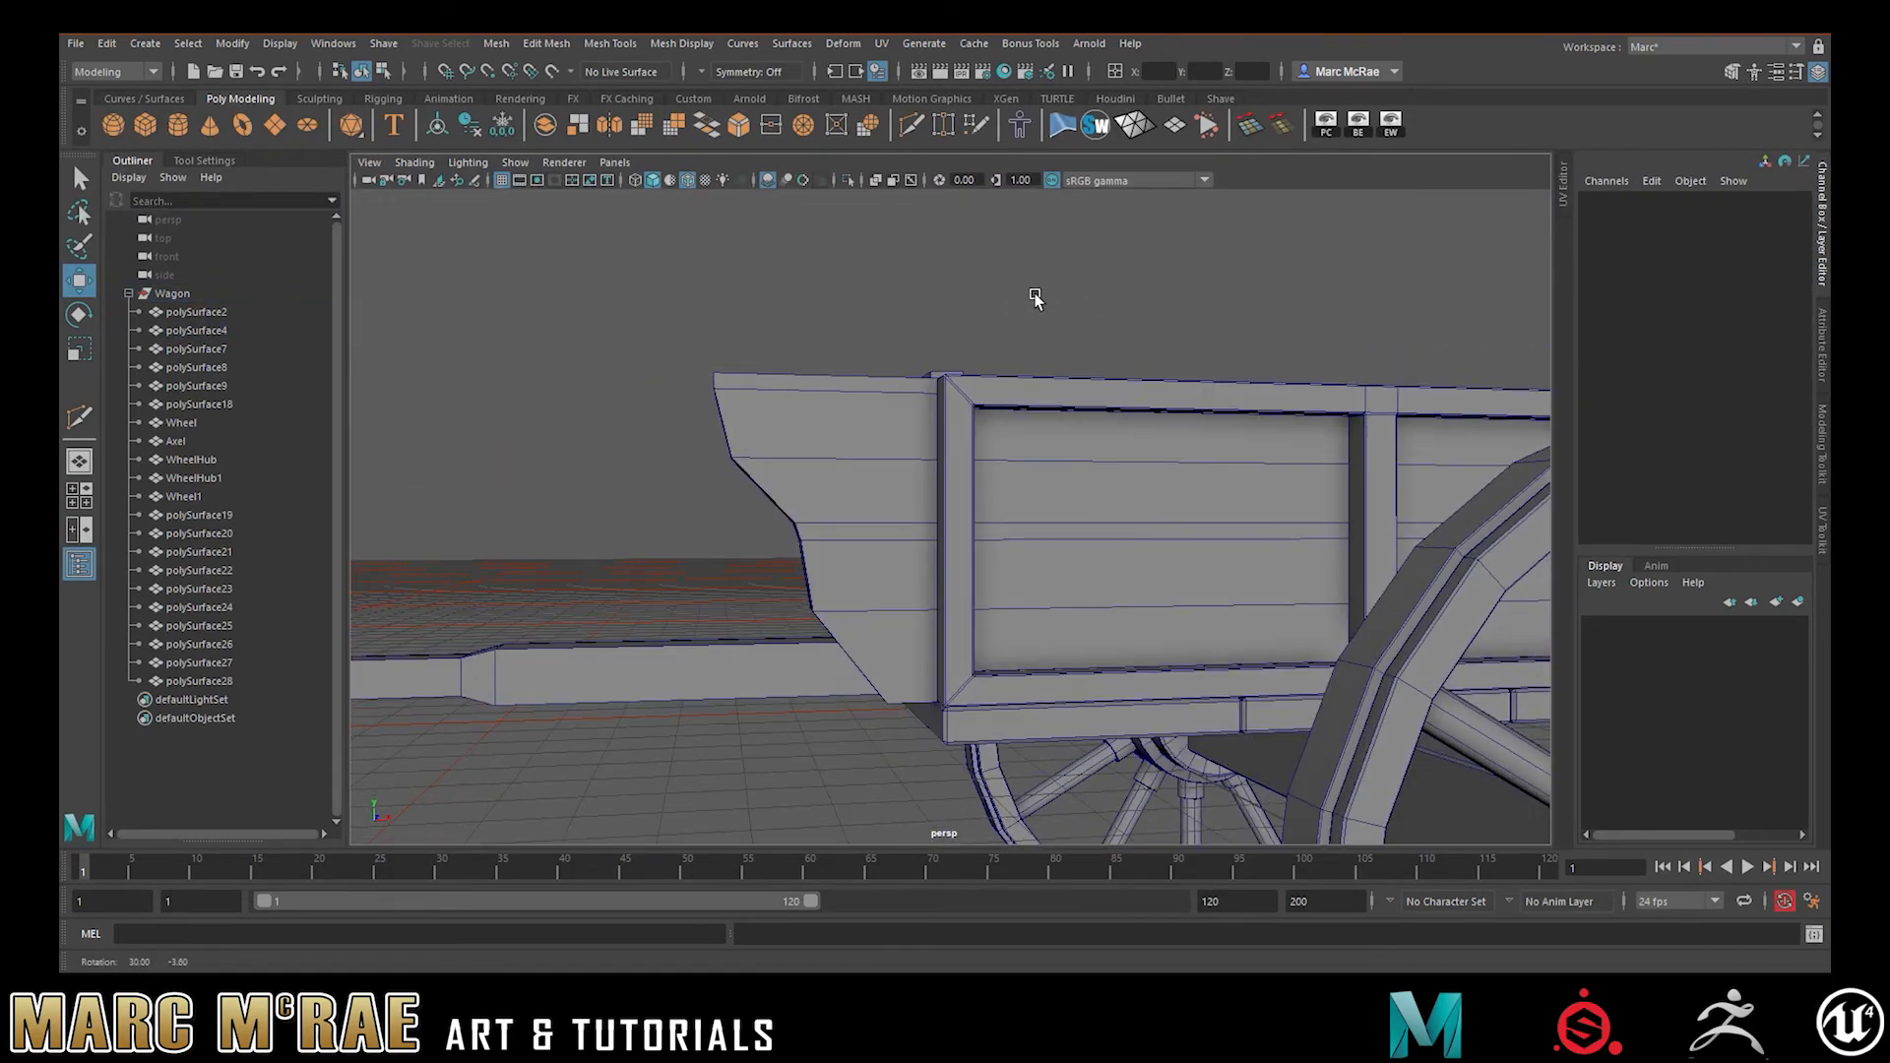
left_click_drag(1035, 298, 1021, 293, "alt")
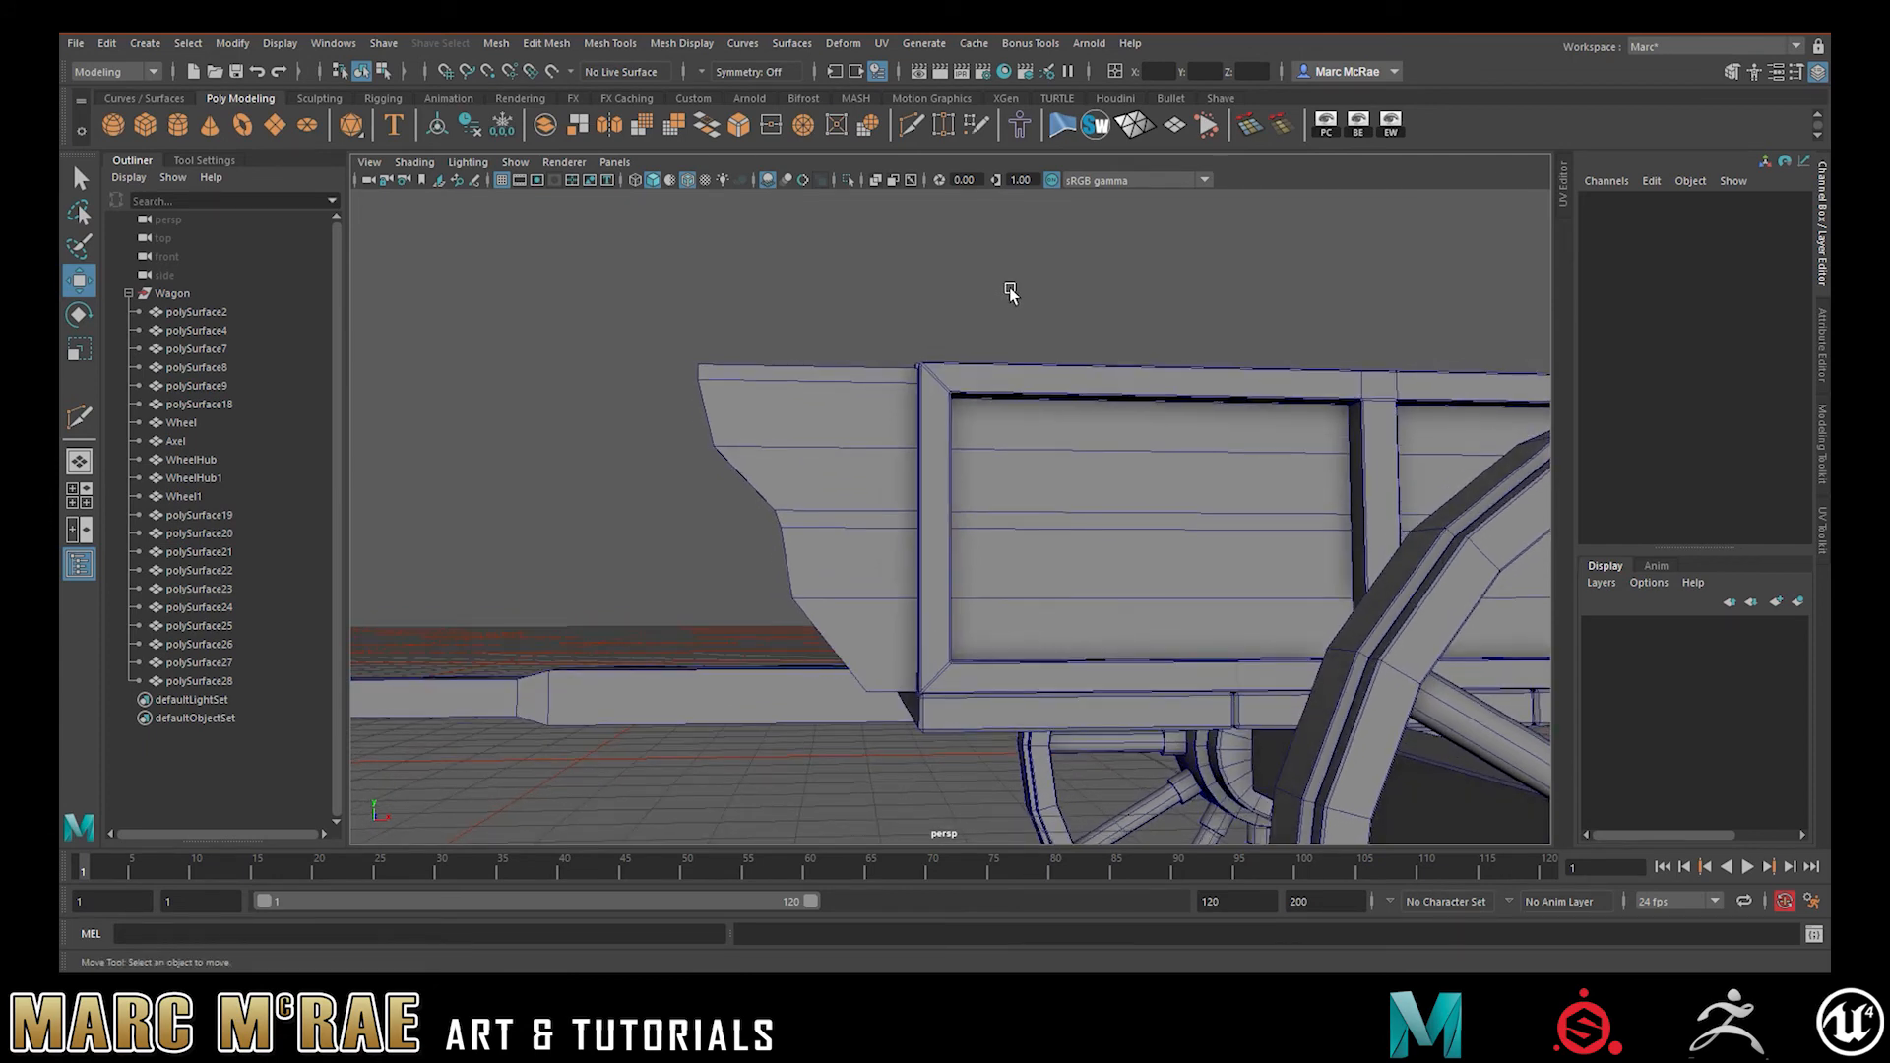
mouse_move(1006, 291)
left_mouse_down("alt")
mouse_move(1017, 350)
mouse_move(1043, 299)
left_mouse_up("alt")
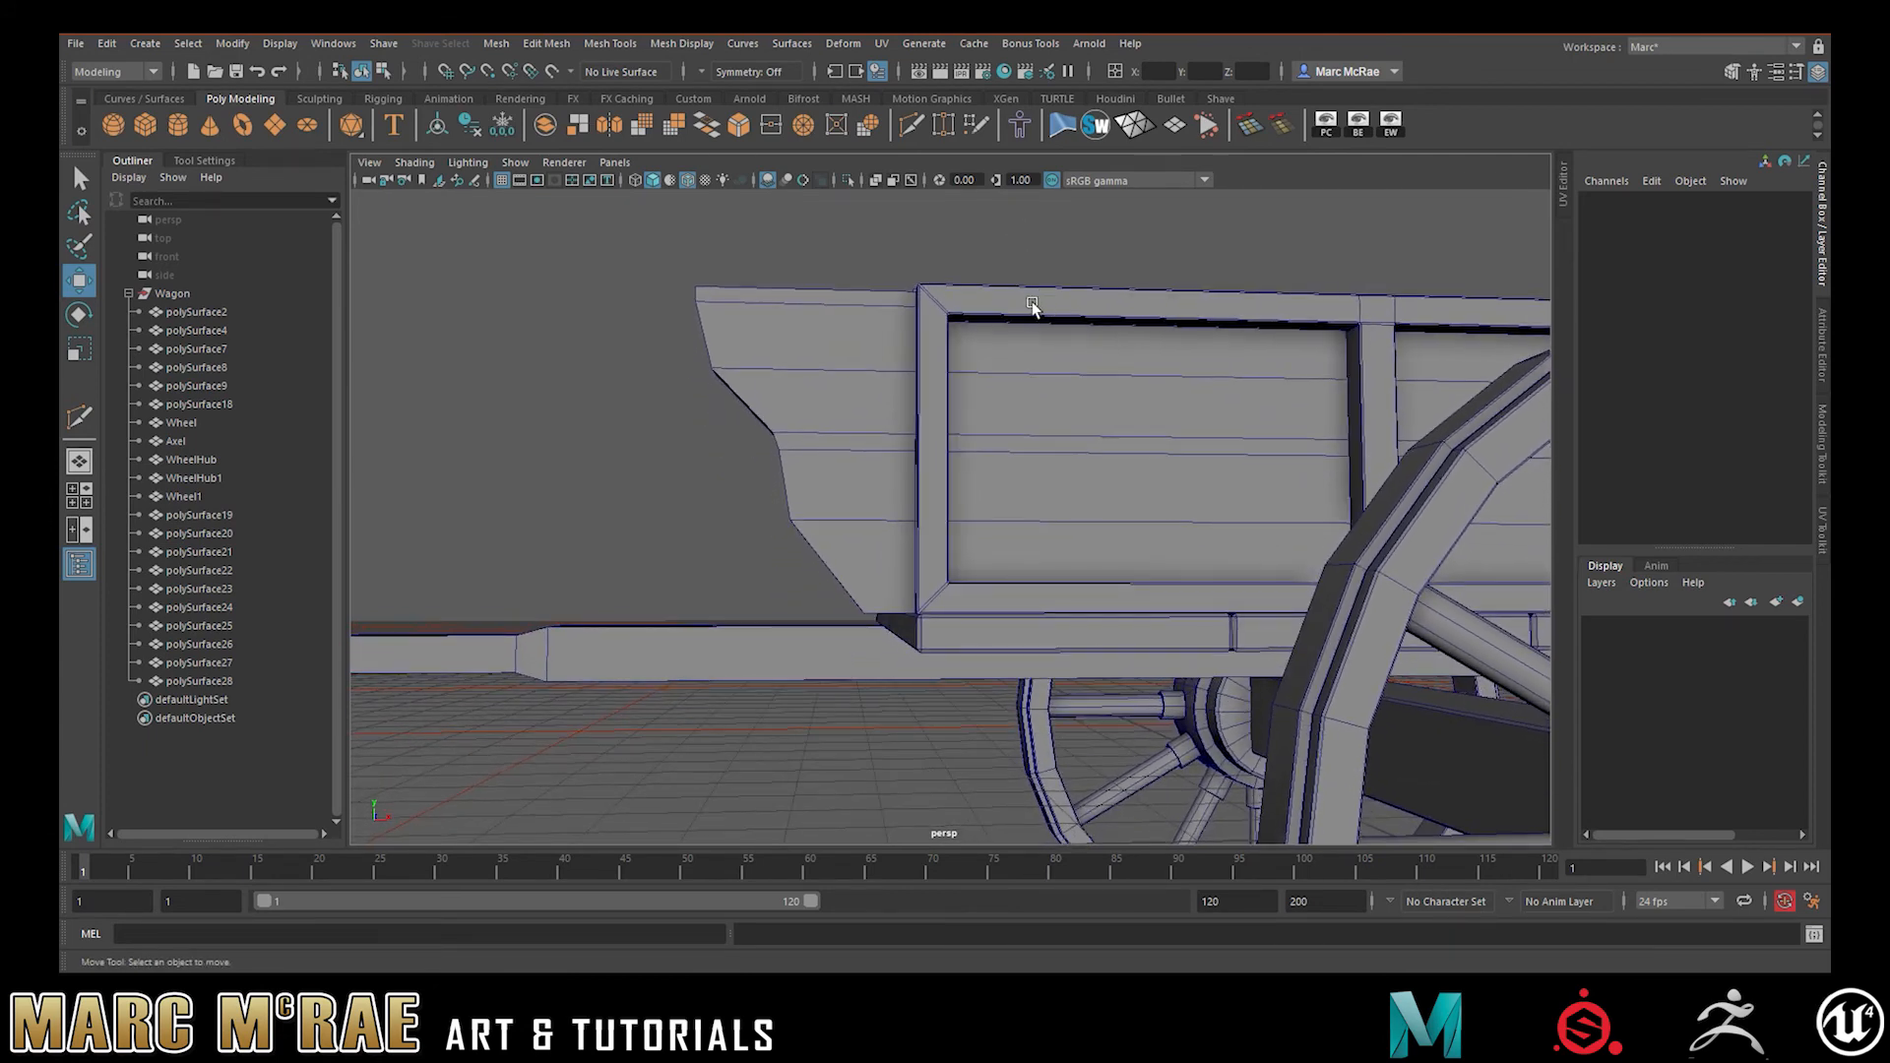
scroll(823, 520, "up", 3)
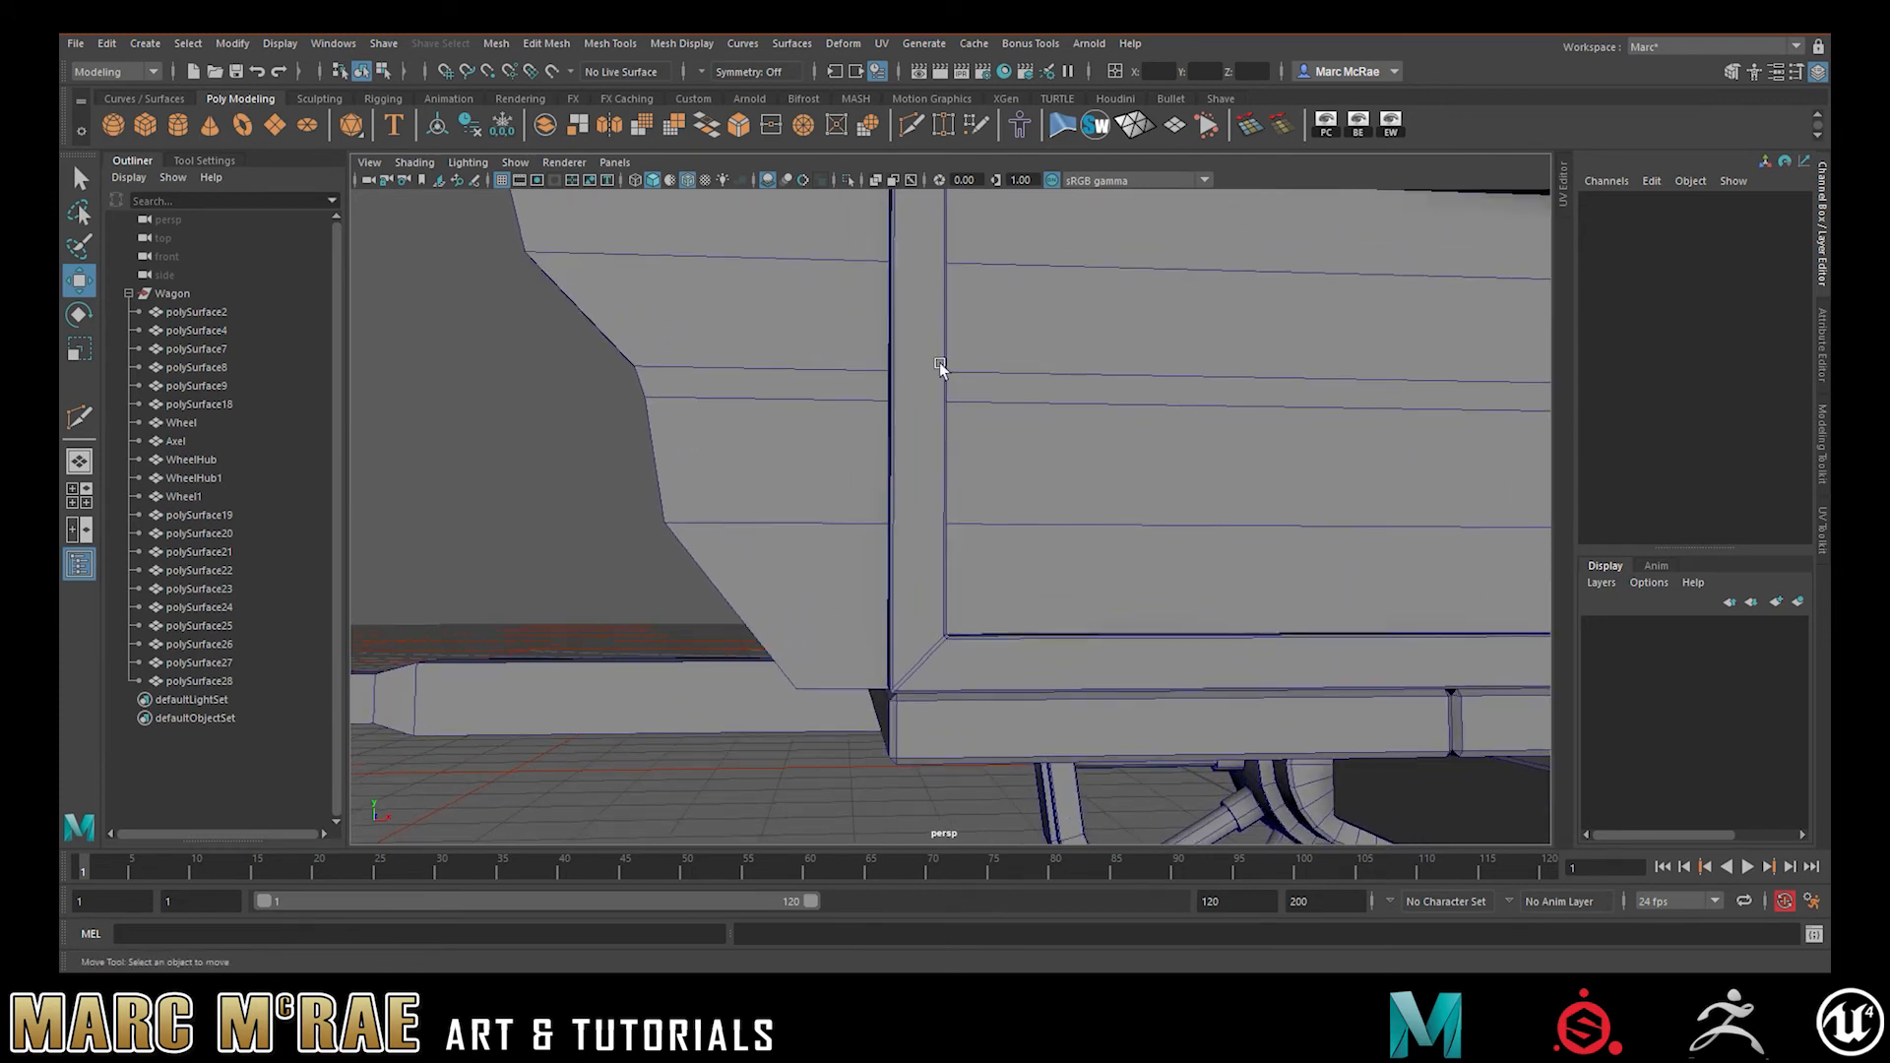
- Insert another edge loop just above the lower plank's bottom edge with the Multi-Cut tool
left_click(912, 124)
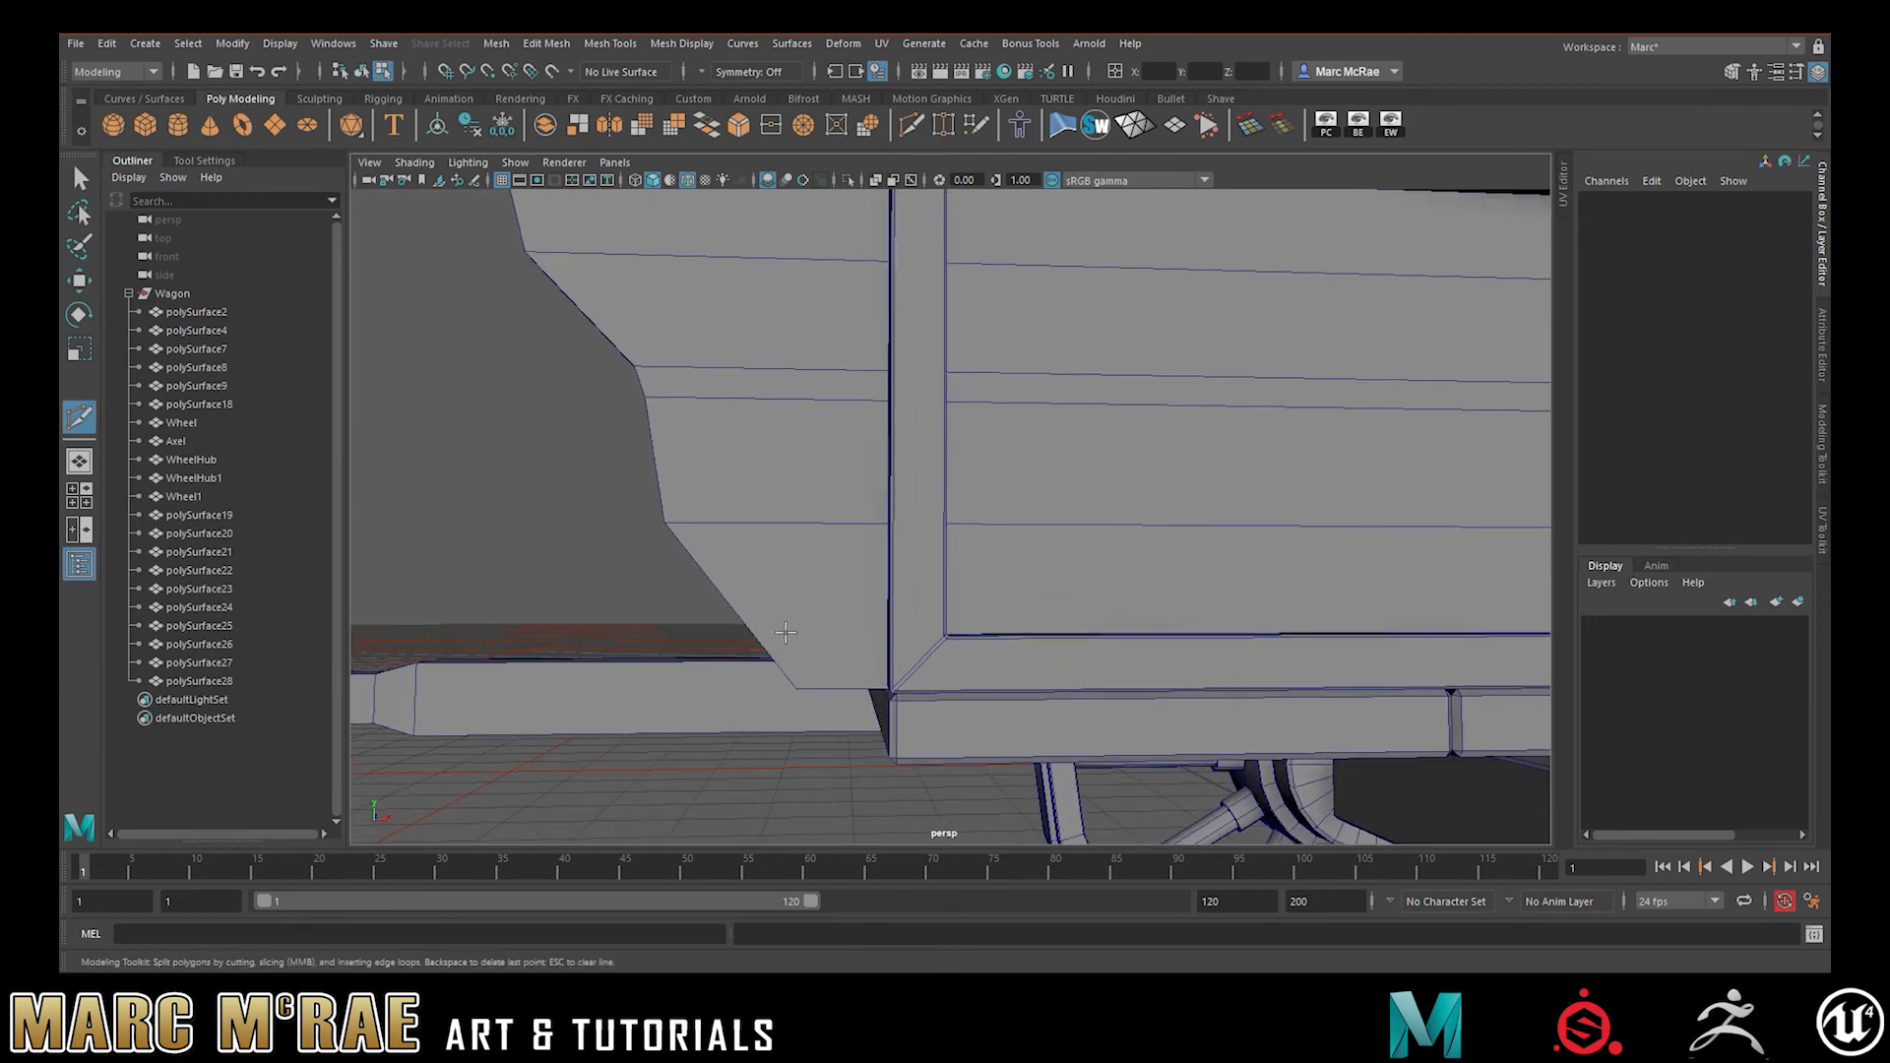
key("q")
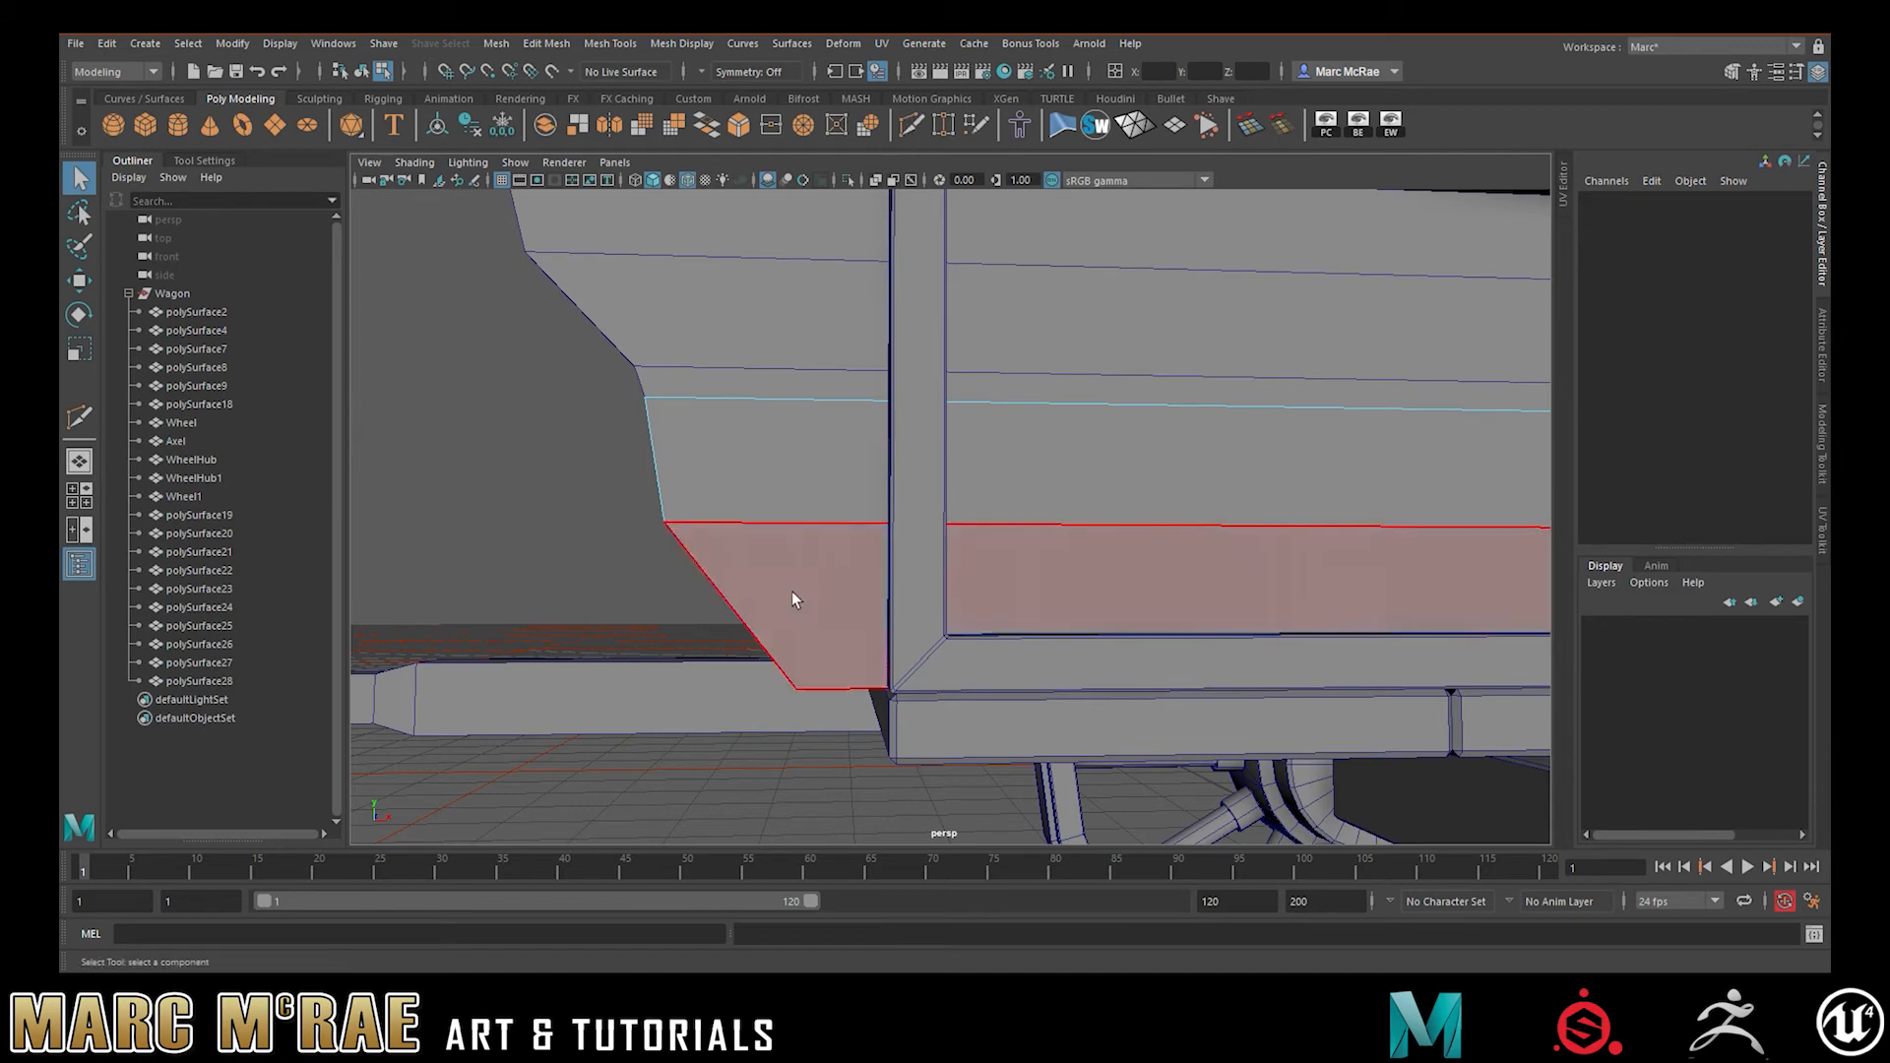
key("y")
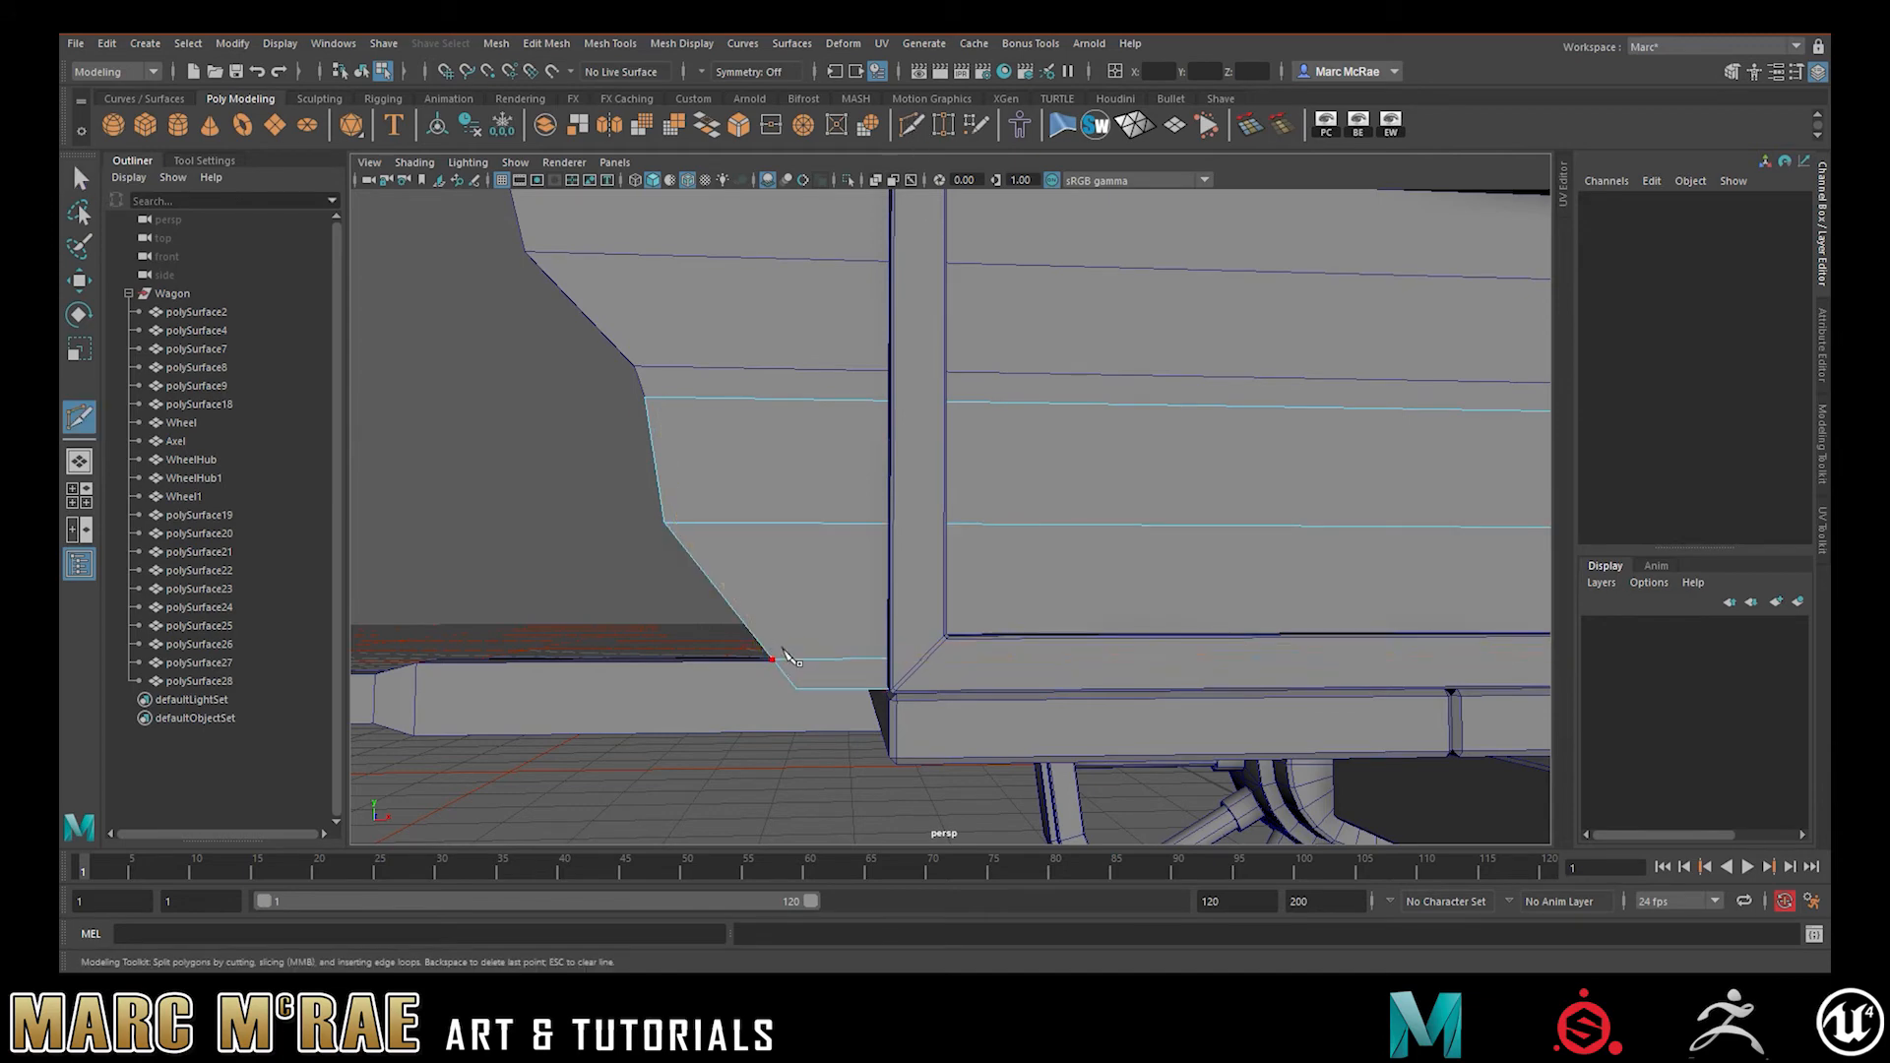
key("q")
- Select the end edge on the lower plank's lowest loop and move it slightly outward along X to soften the bottom corner
left_click_drag(811, 634, 1022, 664, "alt")
right_click(1024, 664)
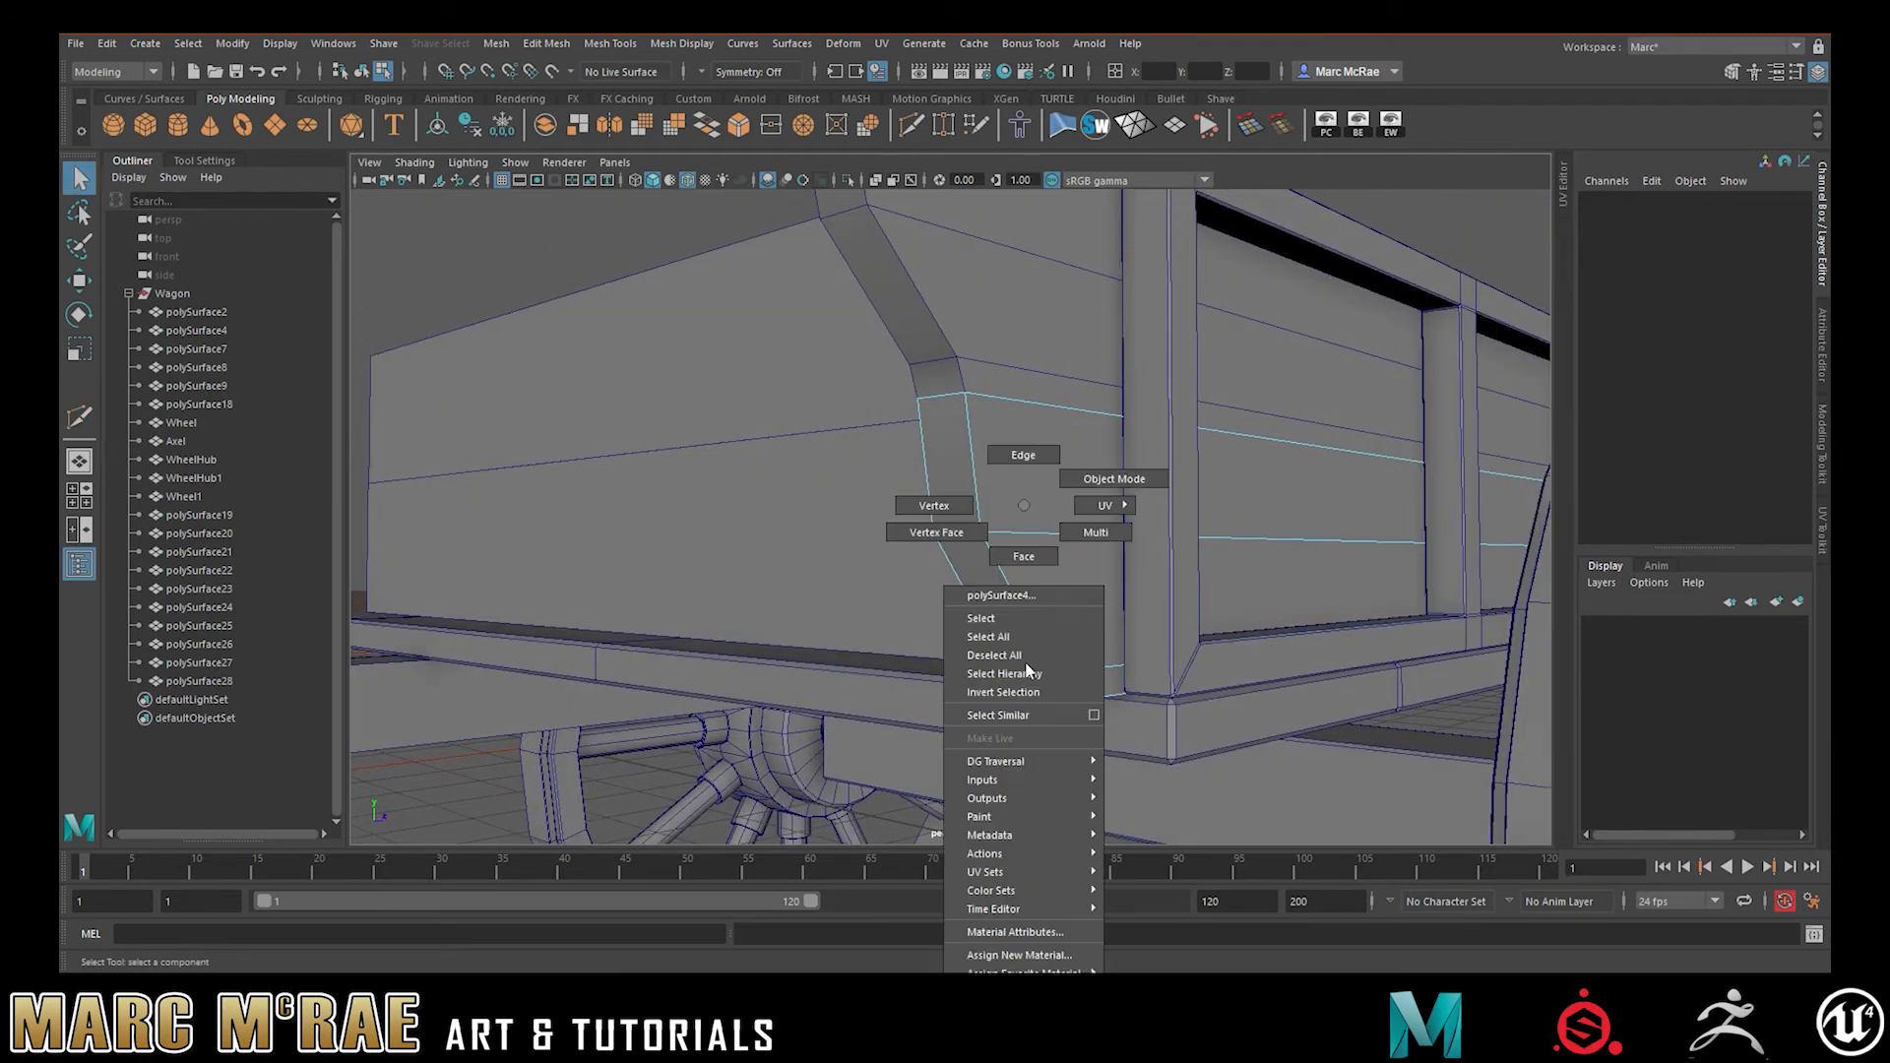
left_click(1026, 668)
right_click(1028, 664)
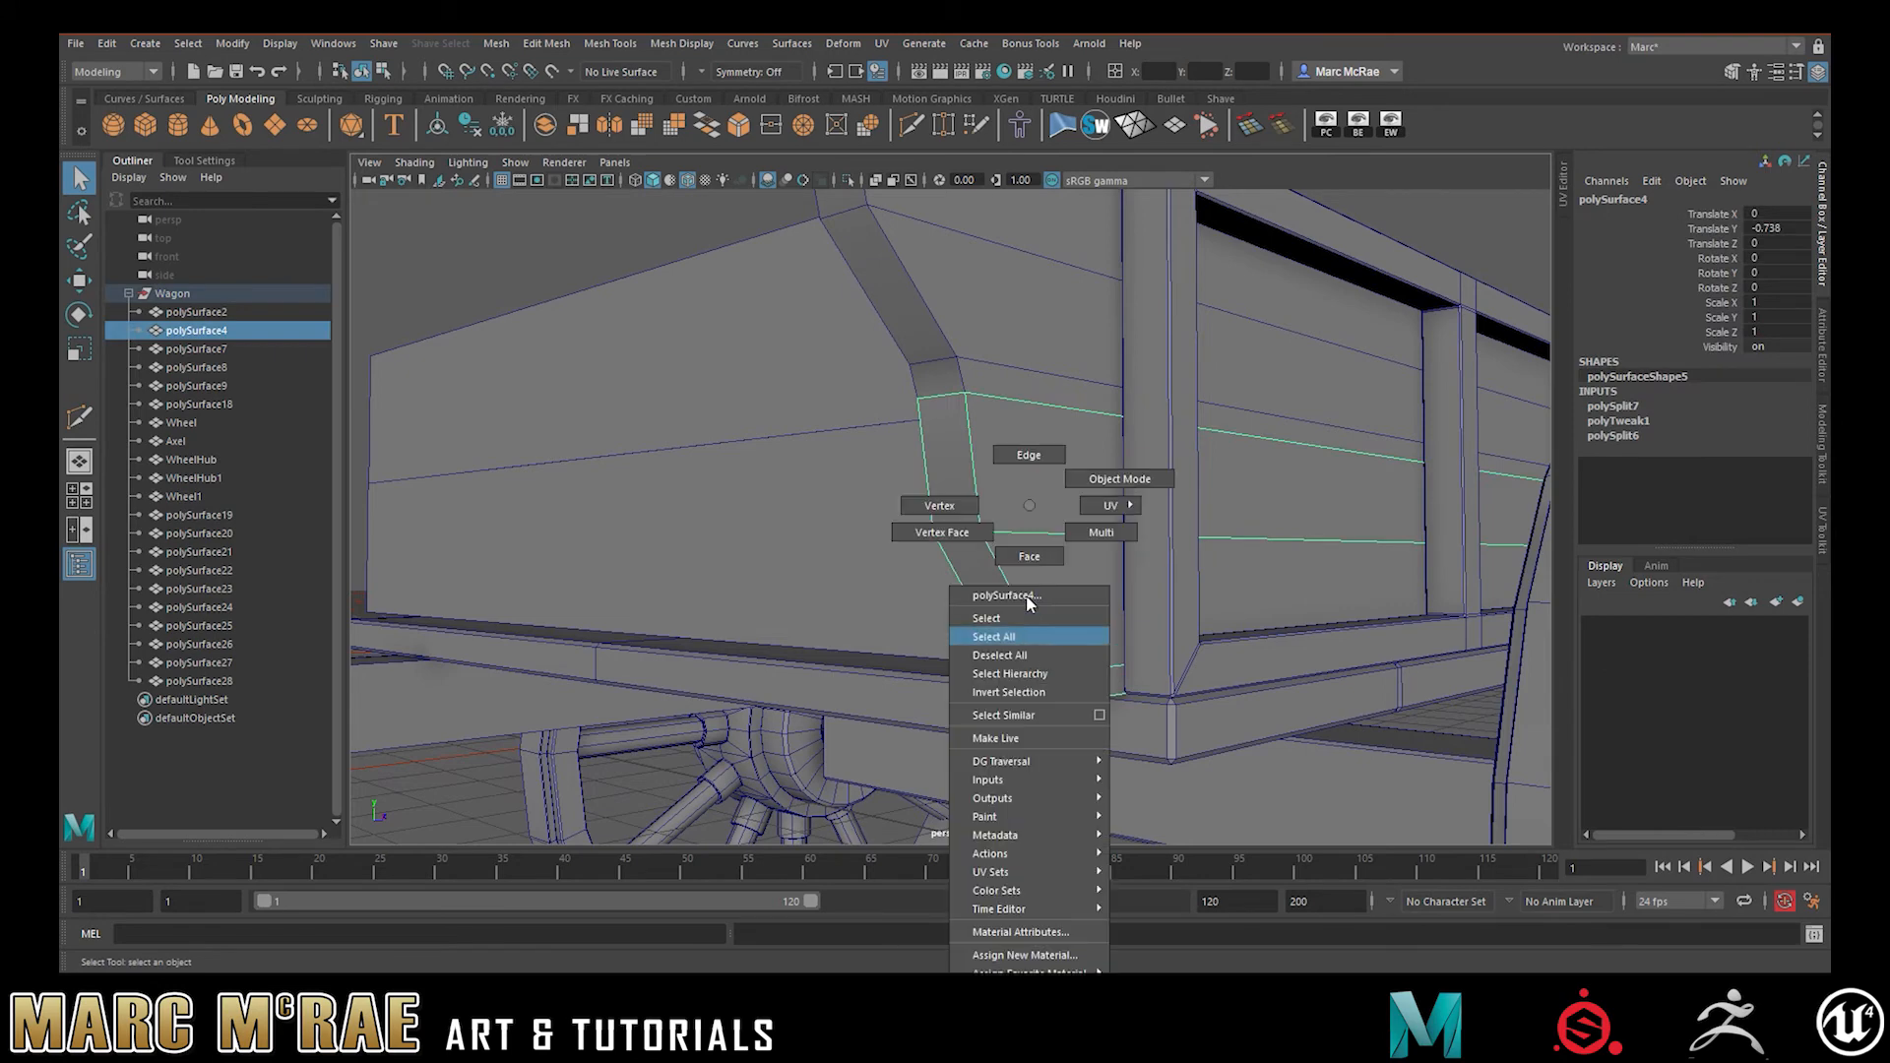
left_click(1018, 468)
left_click(1029, 661)
key("w")
left_click_drag(1034, 664, 895, 625, "alt")
middle_click_drag(895, 625, 899, 642, "alt")
left_click(902, 648)
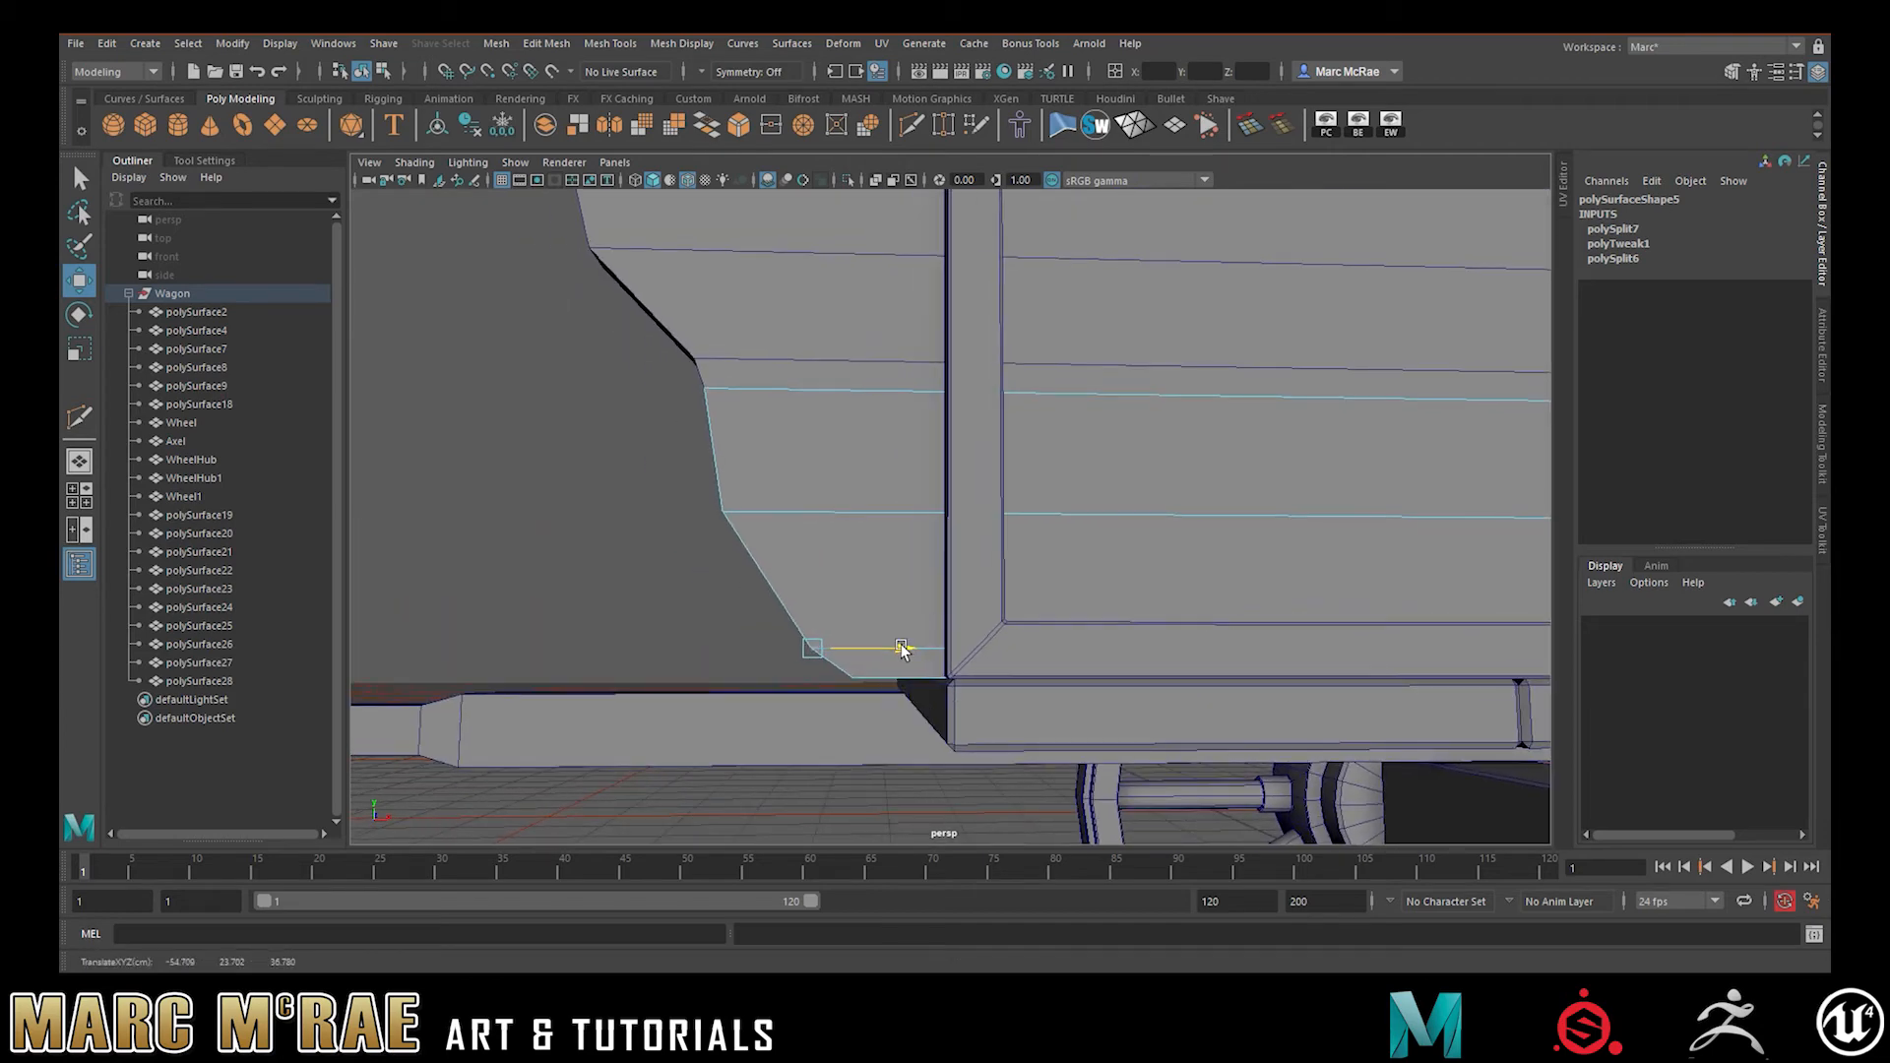
- Try to bevel the middle edge loops of the two still separate side planks together
middle_click_drag(841, 546, 857, 595, "alt")
left_click_drag(857, 595, 841, 500, "alt")
right_click_drag(844, 519, 849, 455)
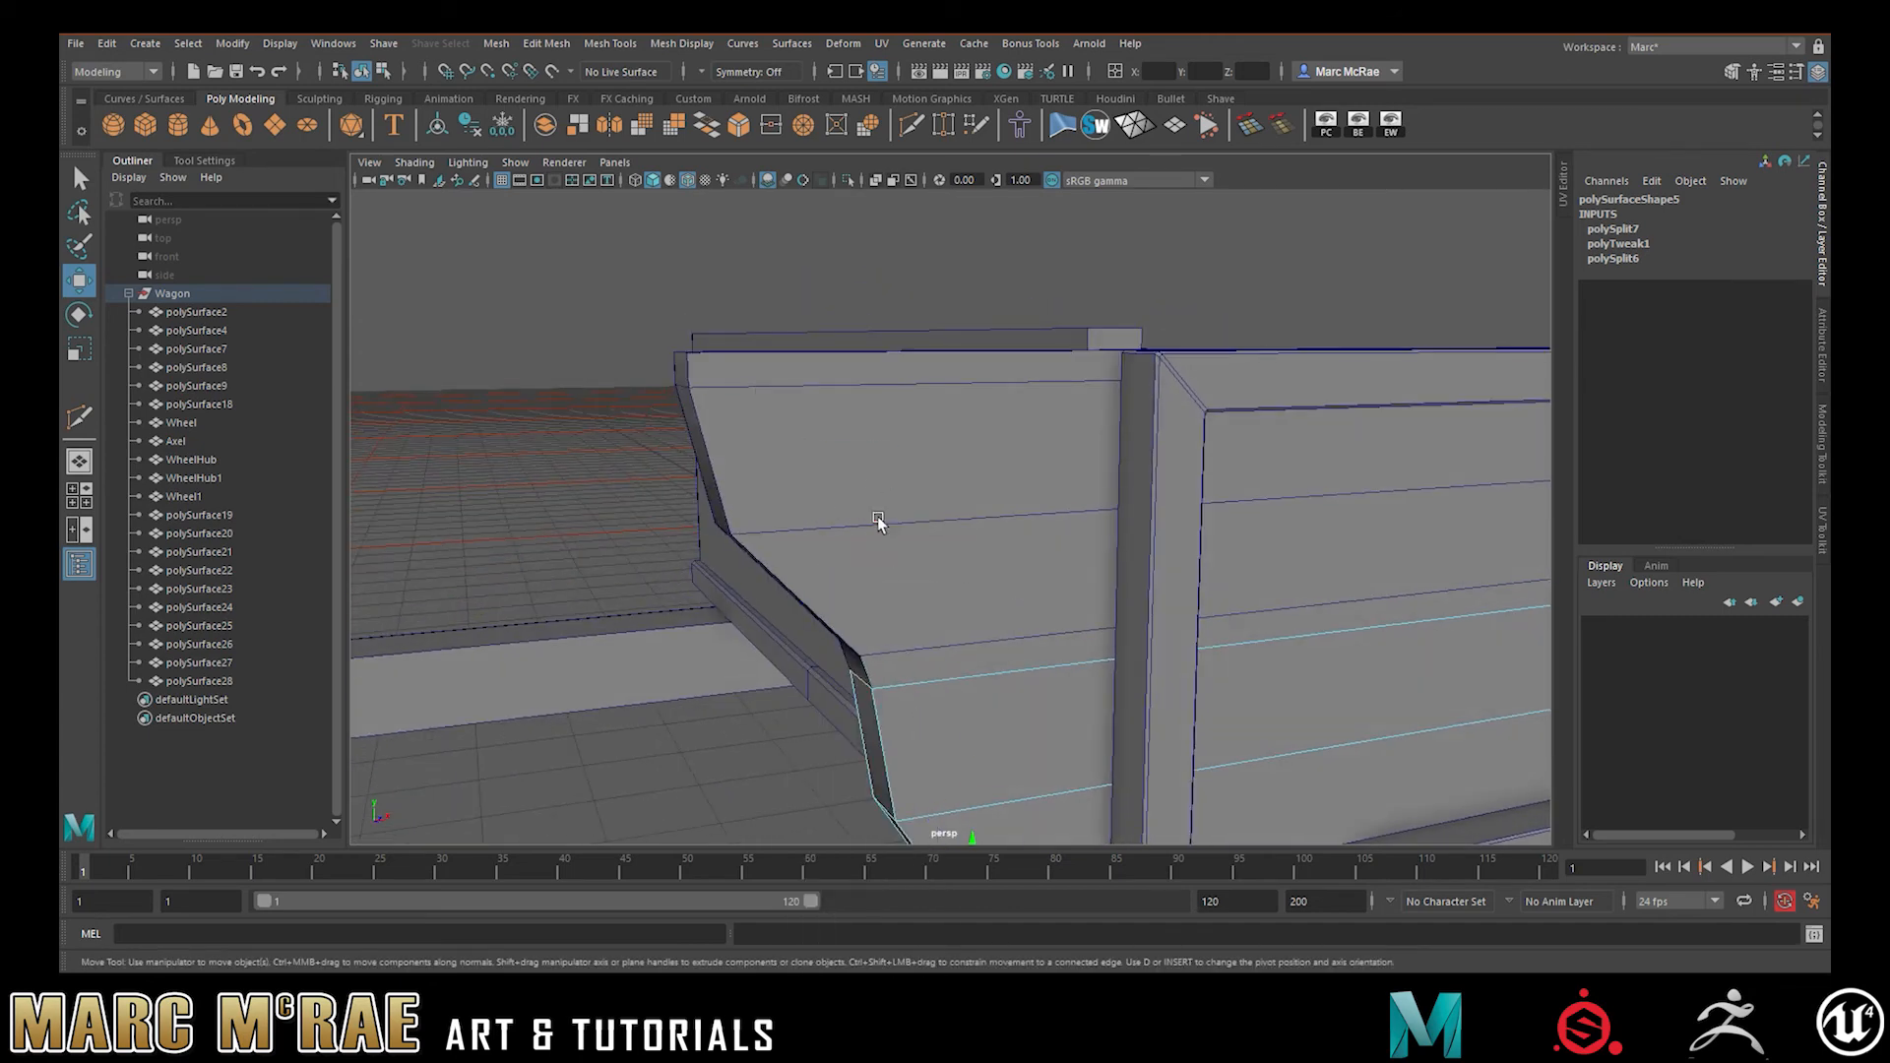
double_click(877, 522)
left_click_drag(942, 558, 928, 469, "alt")
double_click(920, 663, "shift")
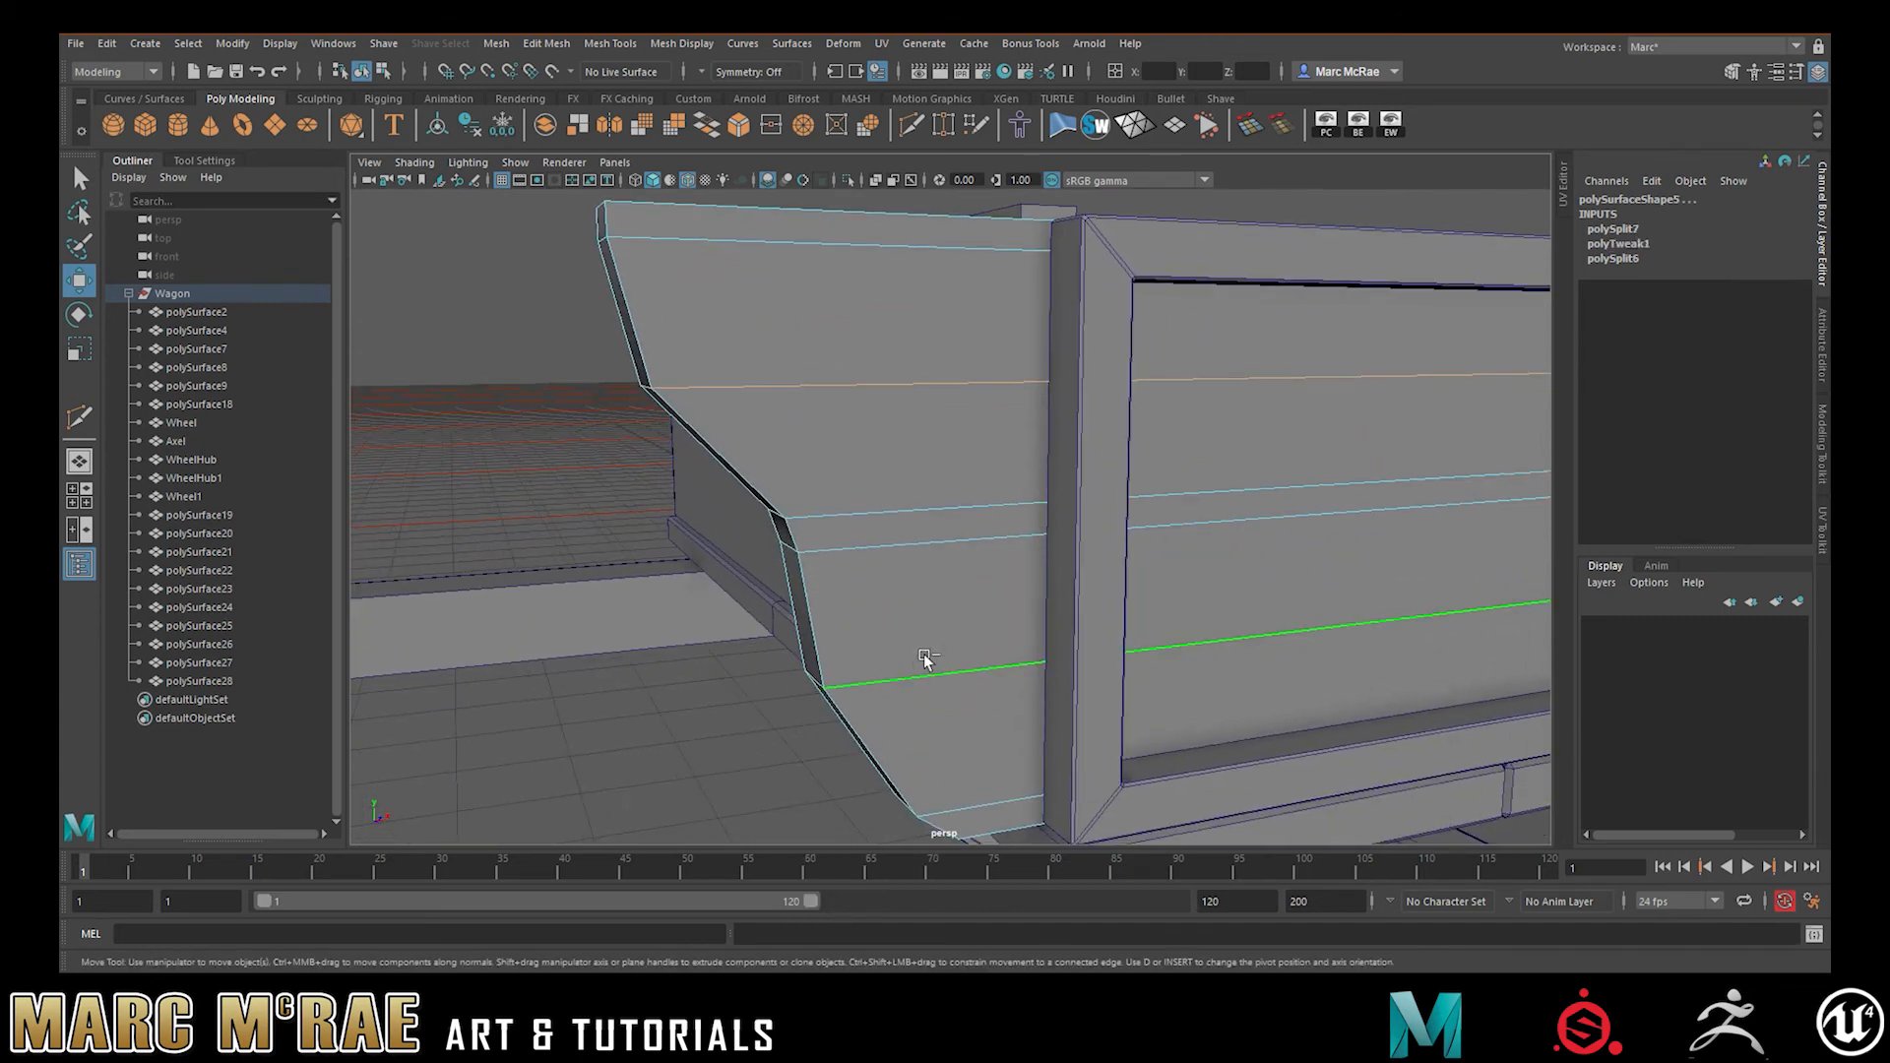
left_click(739, 125)
left_click_drag(877, 324, 853, 368, "alt")
left_click_drag(1318, 271, 1329, 272)
left_click_drag(1046, 342, 913, 493, "alt")
key("ctrl+z")
key("ctrl+z")
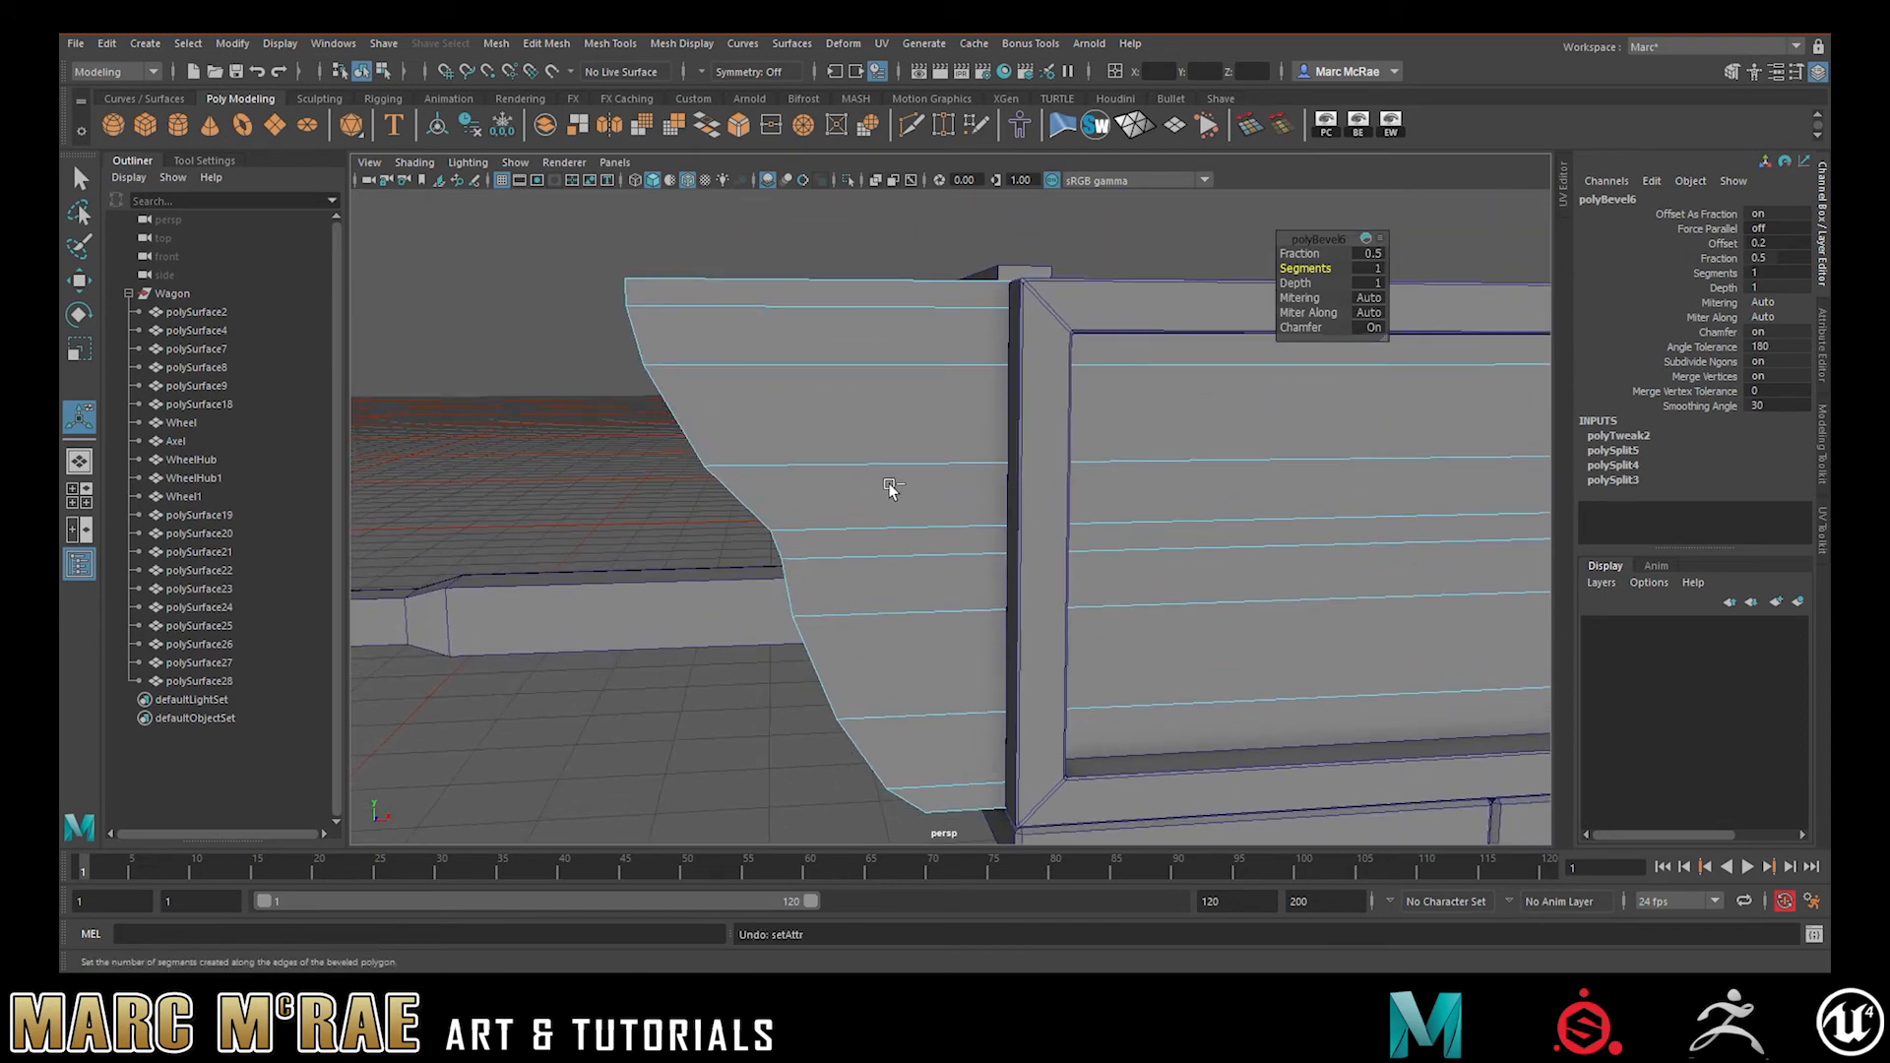
- Combine the upper and lower curved side planks into one mesh and clear its history and transformations
right_click_drag(877, 434, 917, 410)
left_click(896, 598)
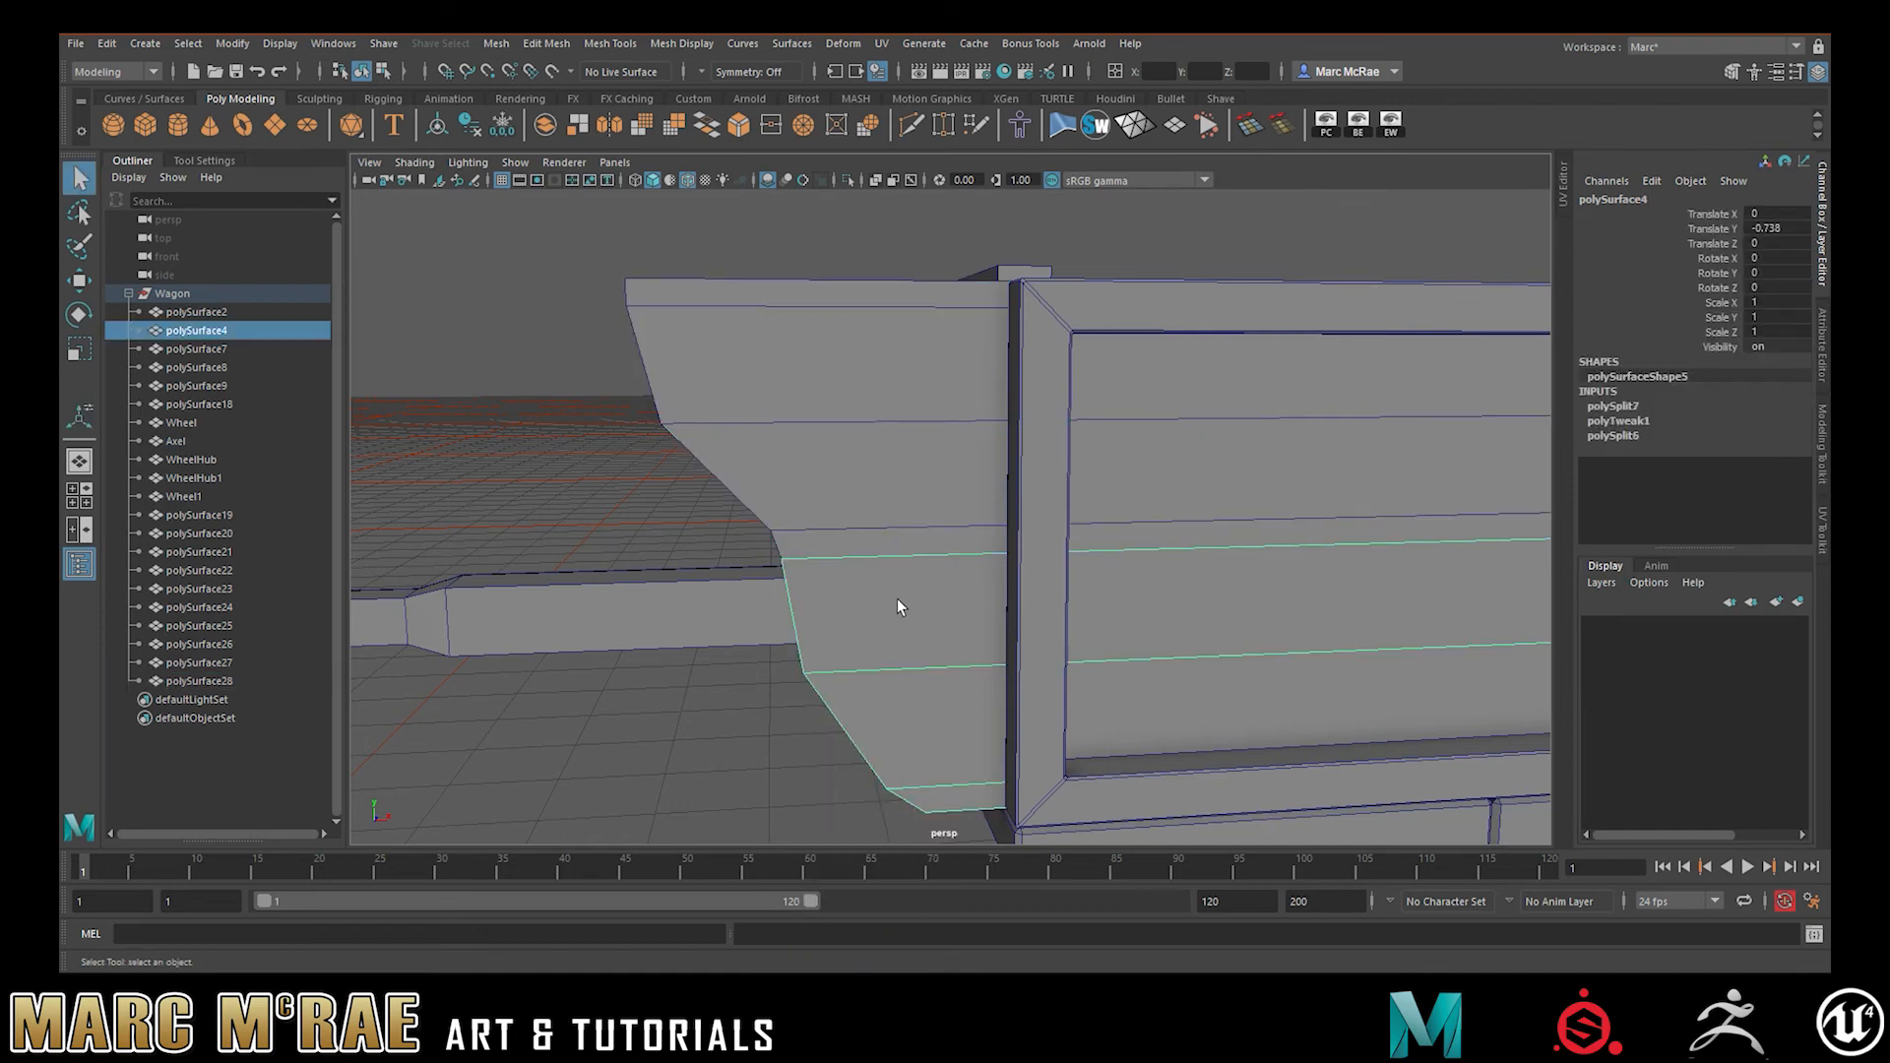
left_click(866, 453, "shift")
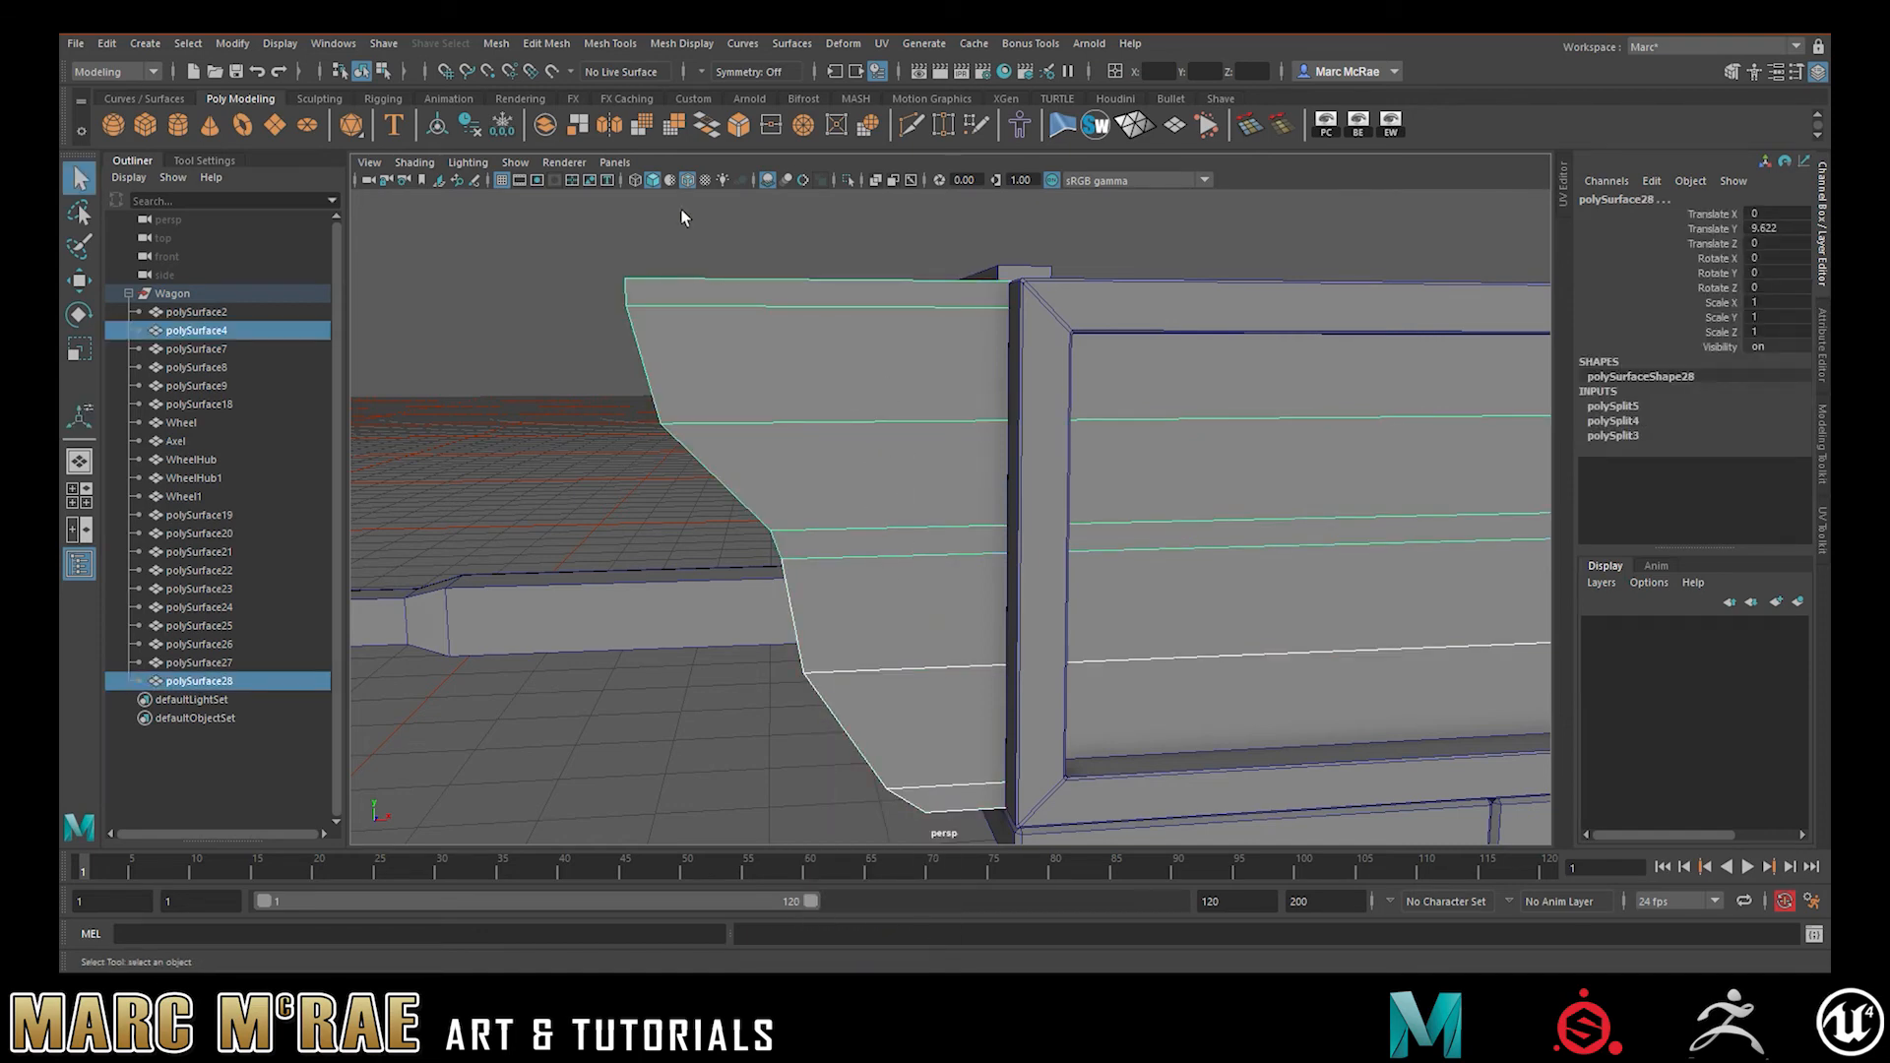
left_click(545, 125)
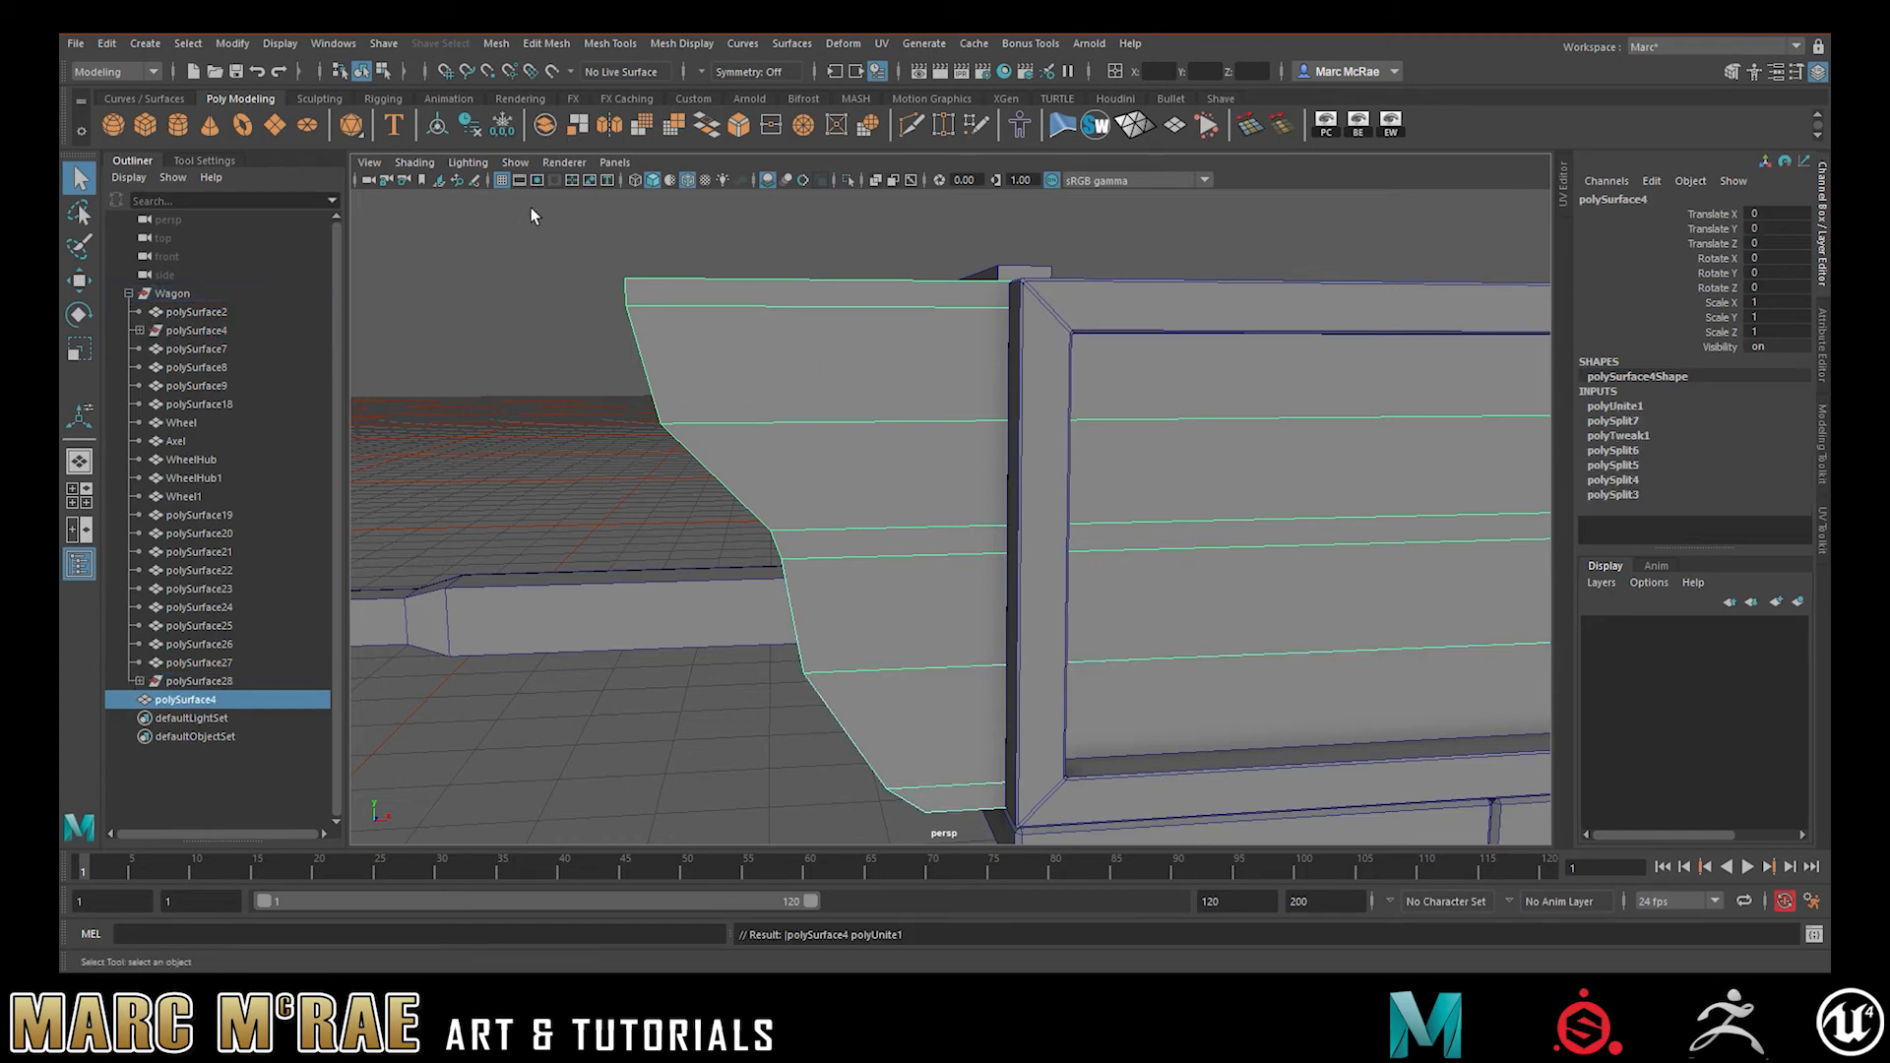
left_click(469, 125)
left_click(502, 125)
- Bevel the middle edge loops of both planks with a fraction of 0.5 and 2 segments to smooth the curve
right_click(838, 389)
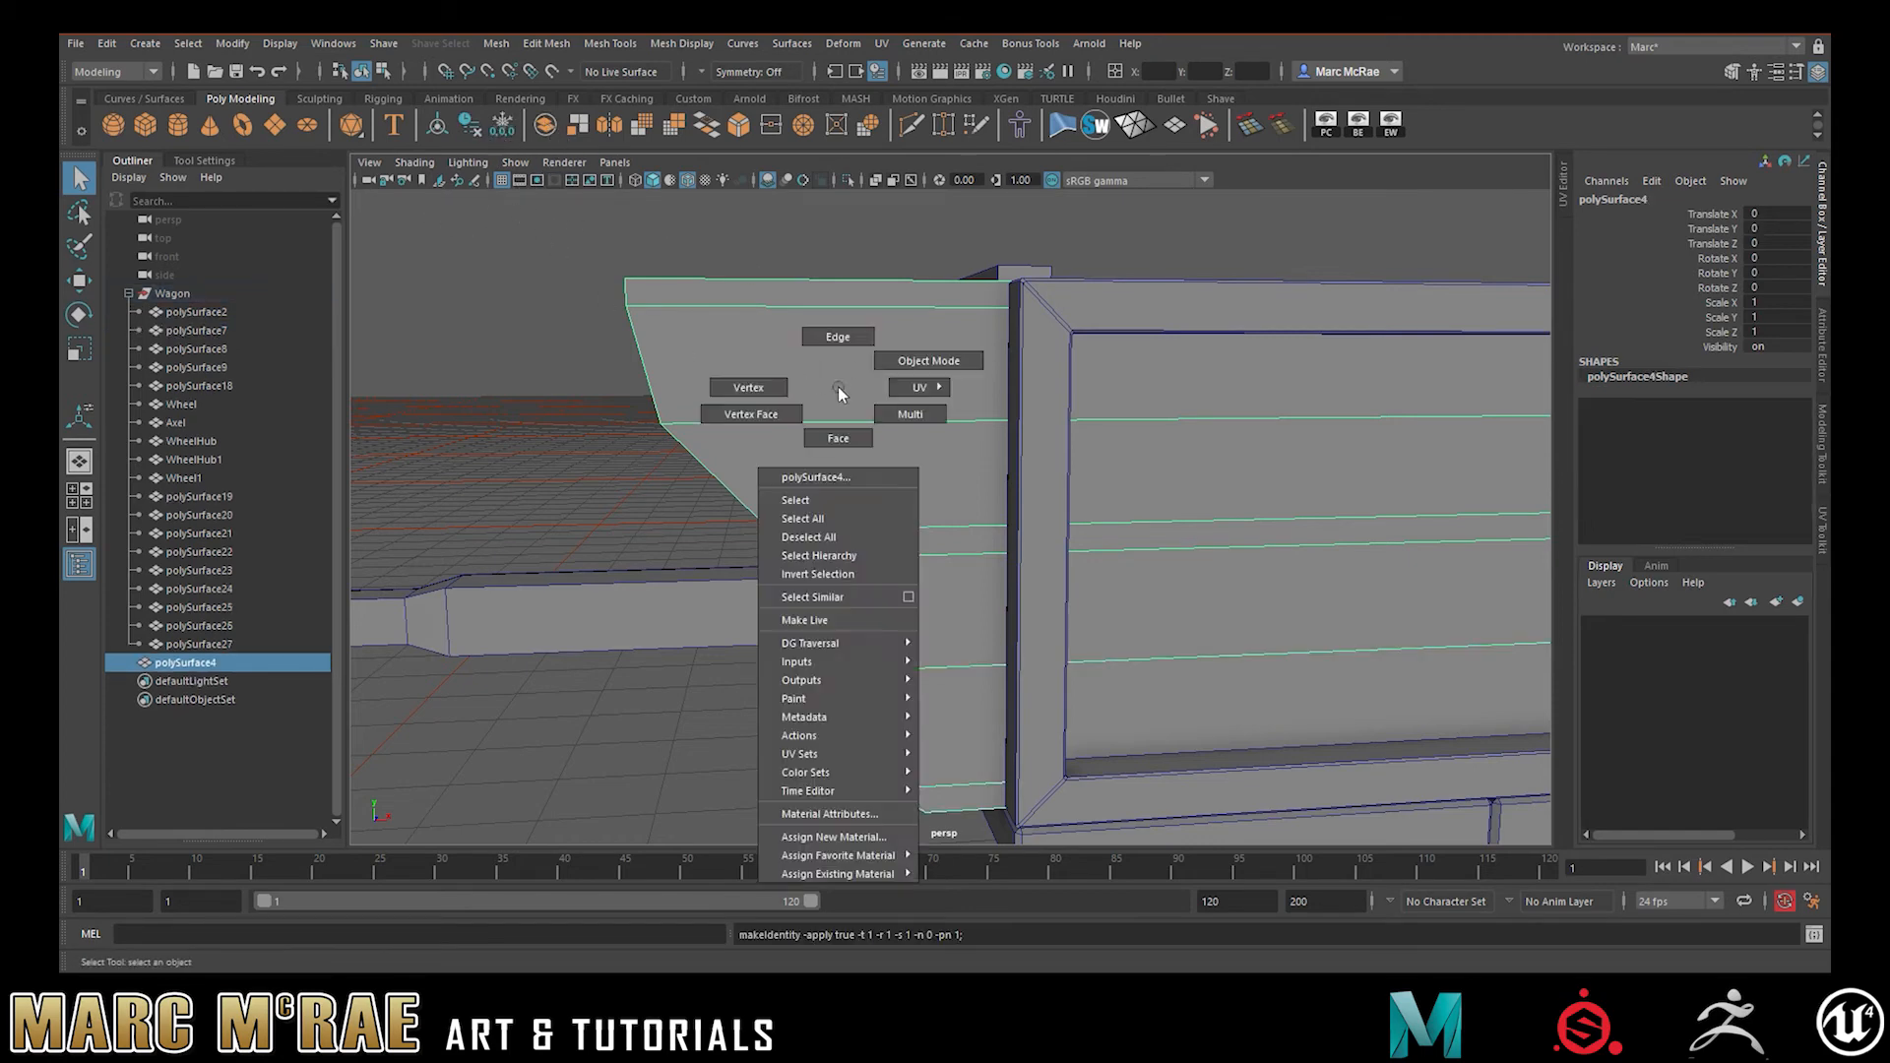
right_click_drag(839, 392, 838, 336)
left_click(818, 421)
left_click(881, 666, "shift")
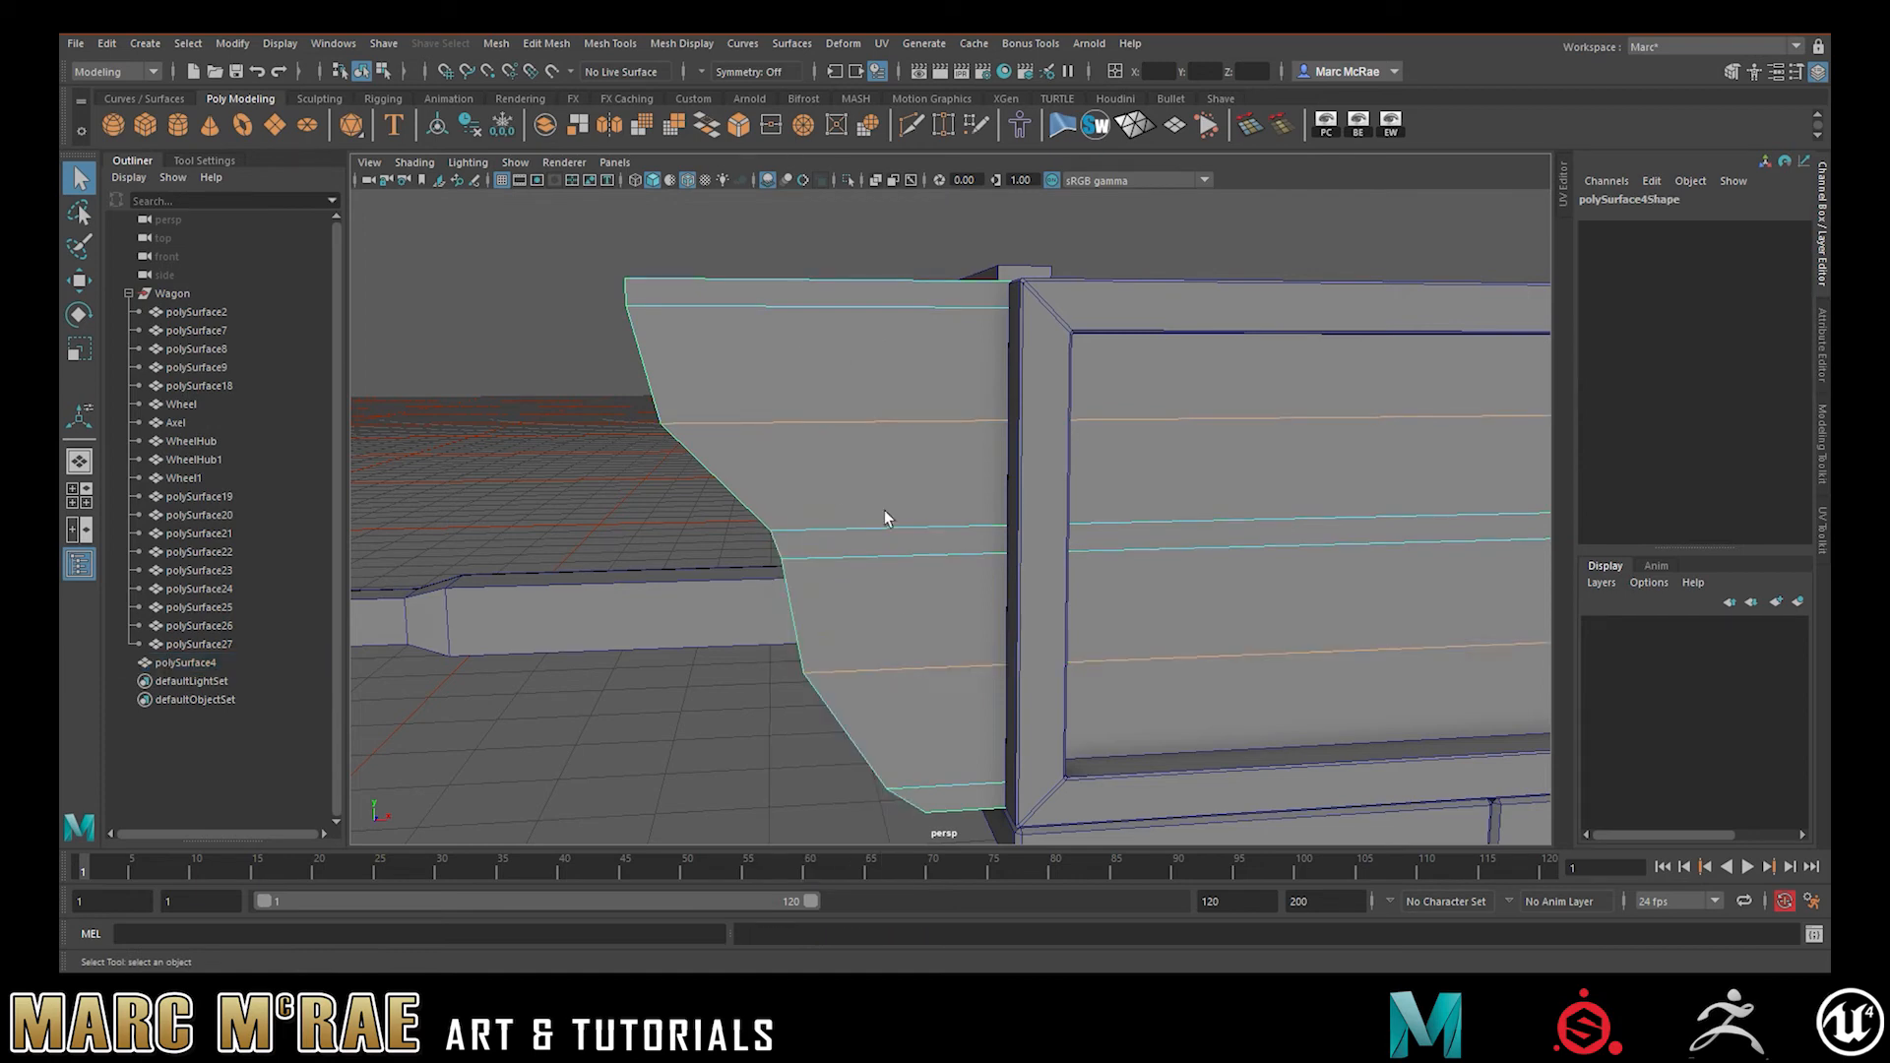
left_click(737, 126)
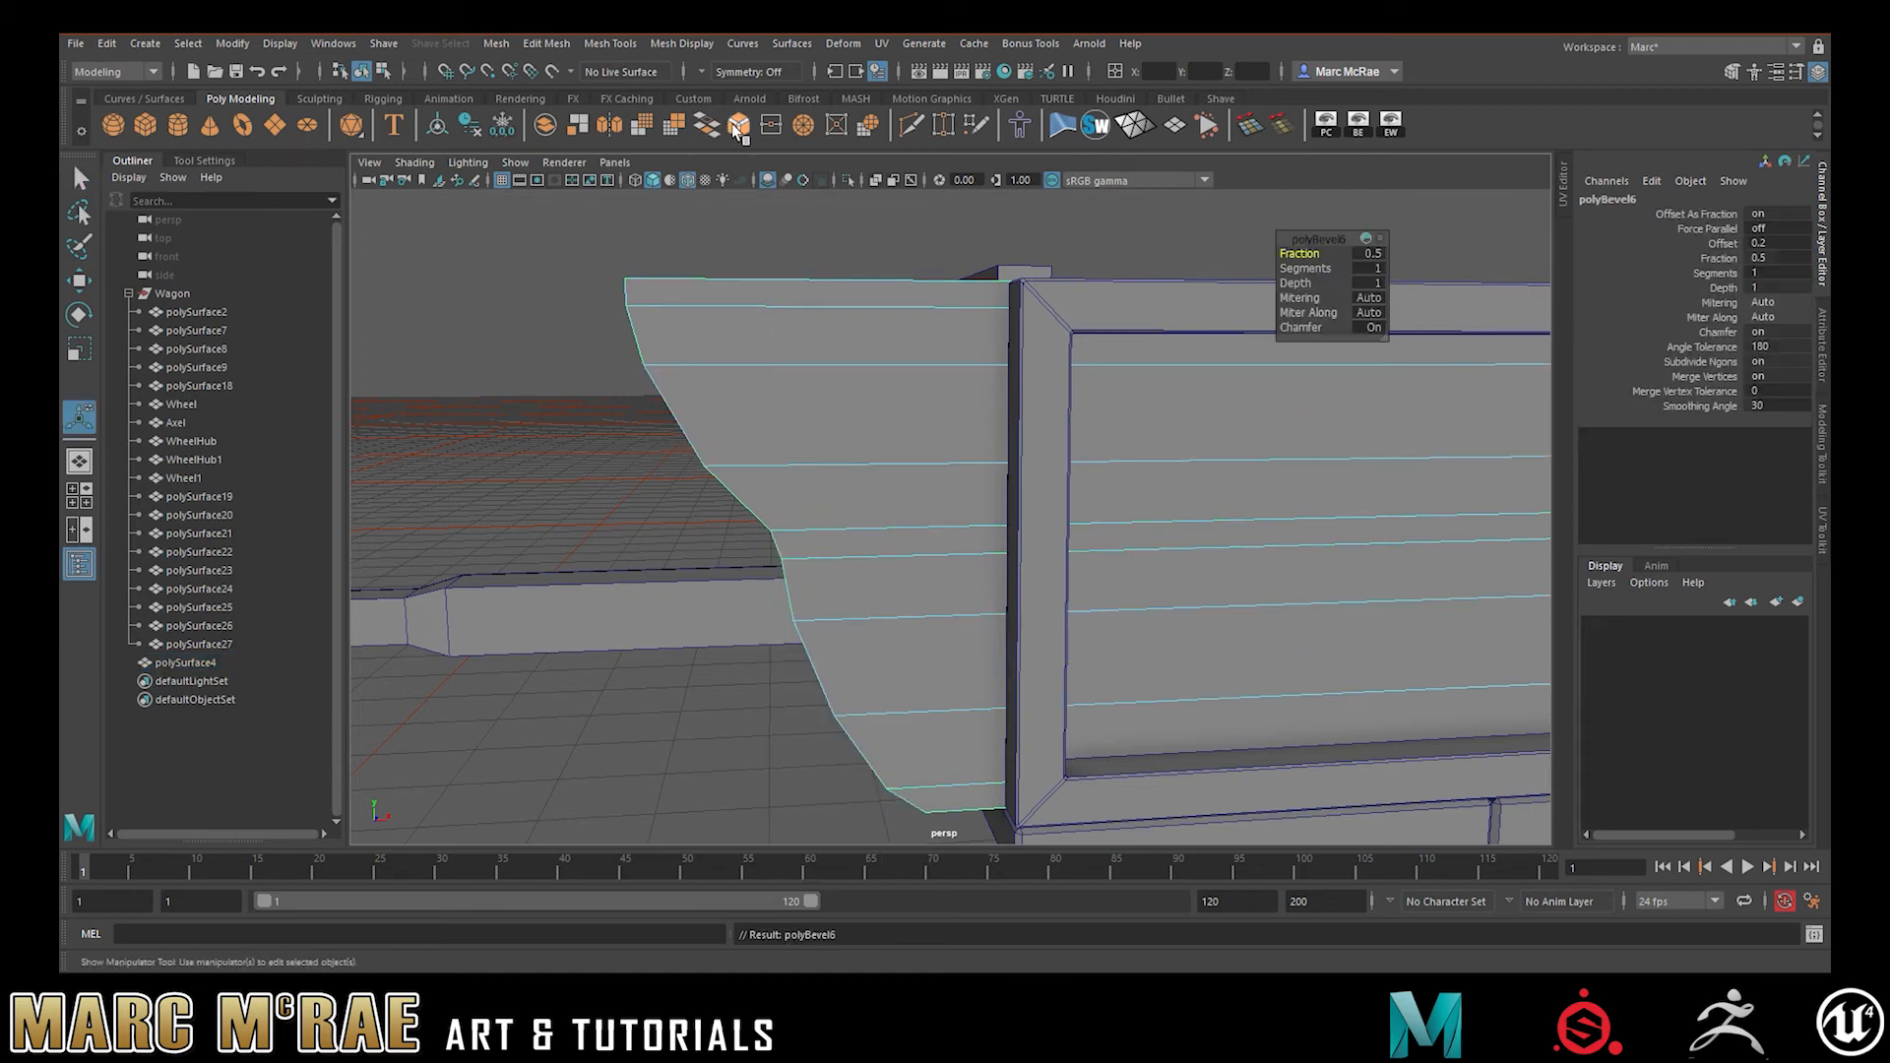
left_click_drag(1300, 268, 1315, 268)
left_click_drag(1212, 299, 806, 473, "alt")
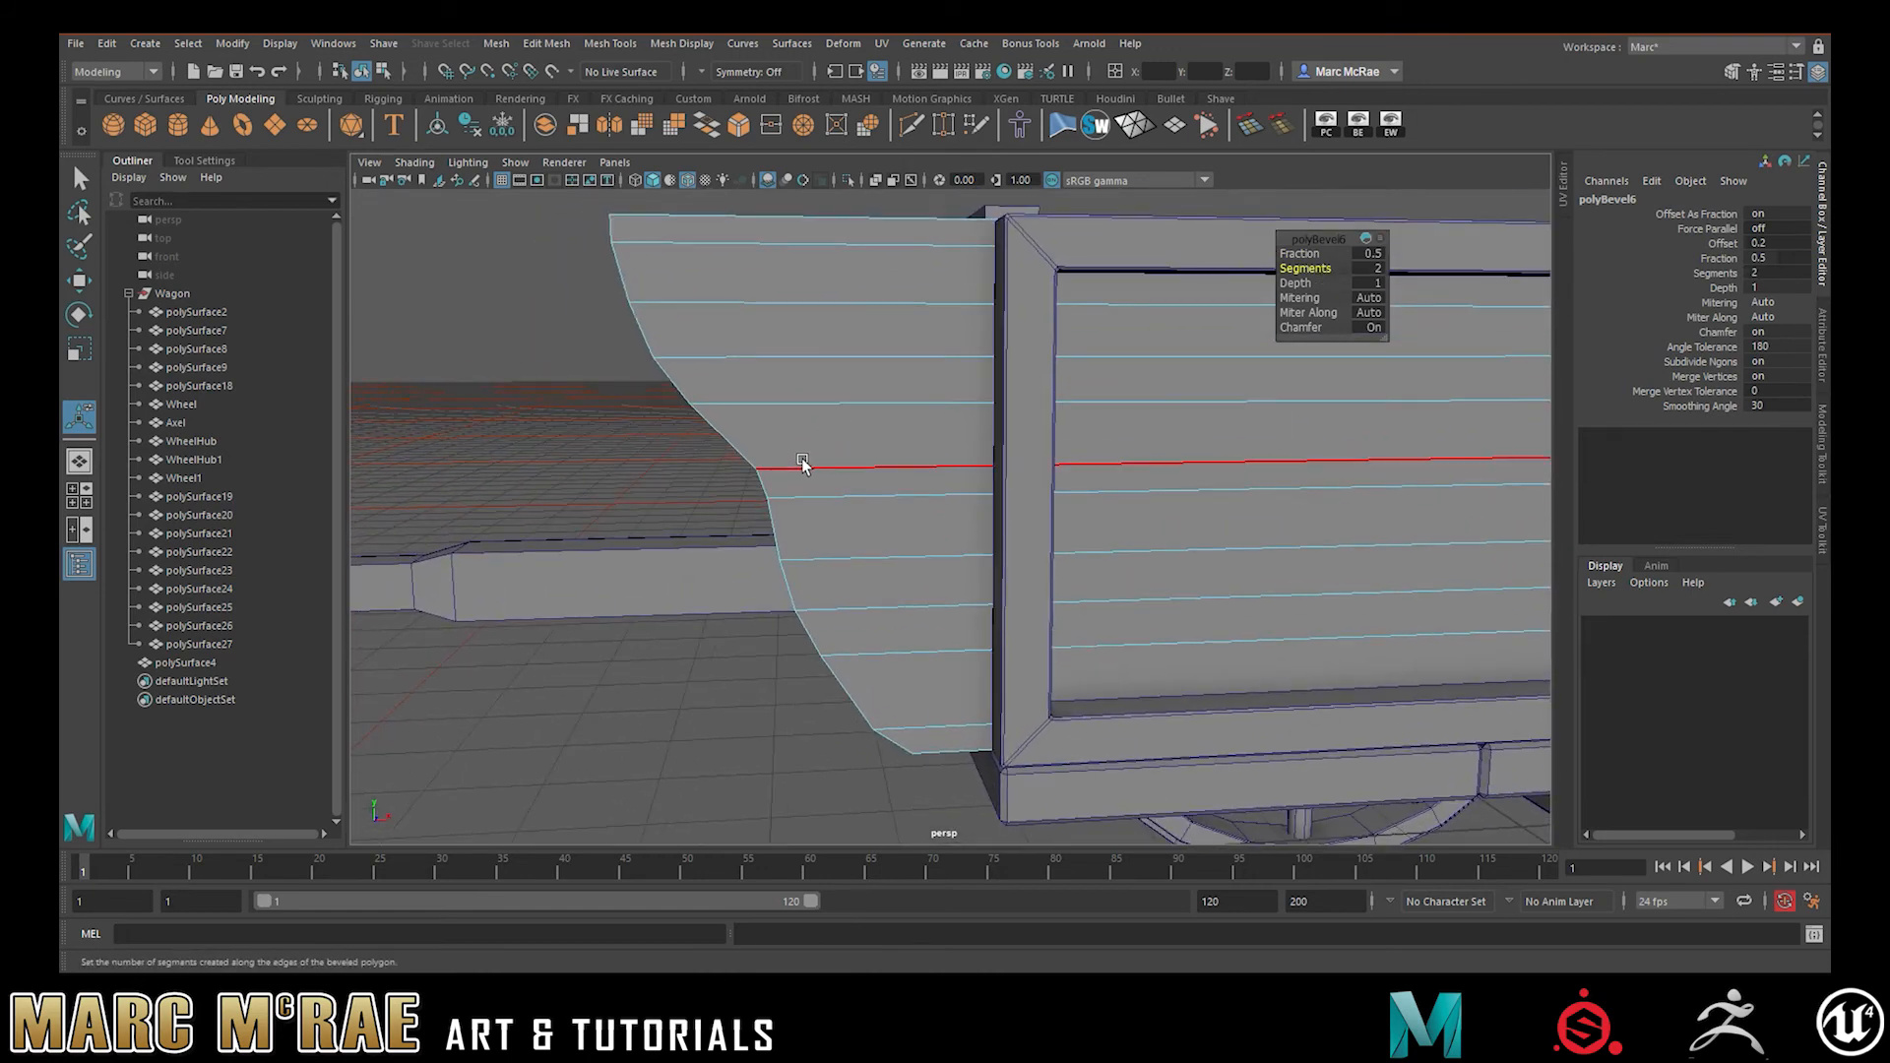
- Try to bevel the two adjacent edge loops where the upper and lower planks meet
double_click(802, 465)
double_click(815, 496, "shift")
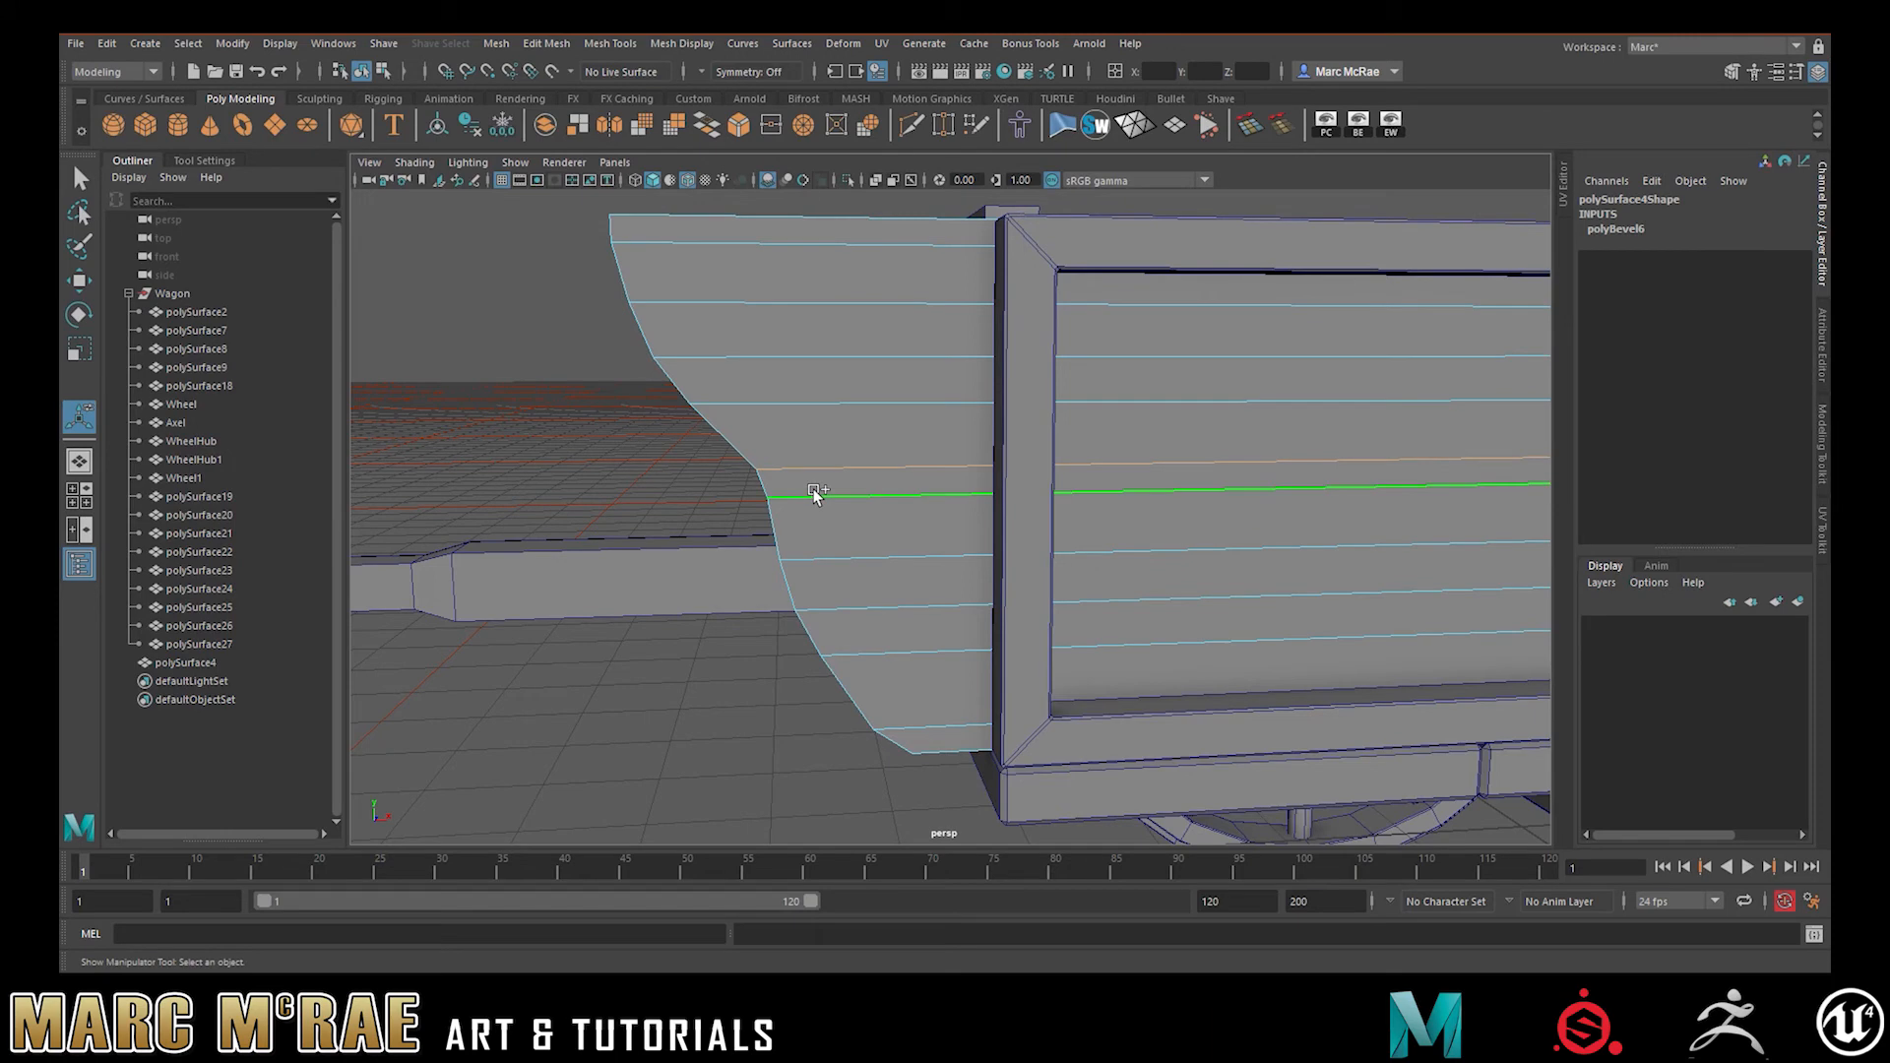
left_click(740, 128)
left_click_drag(827, 434, 975, 413, "alt")
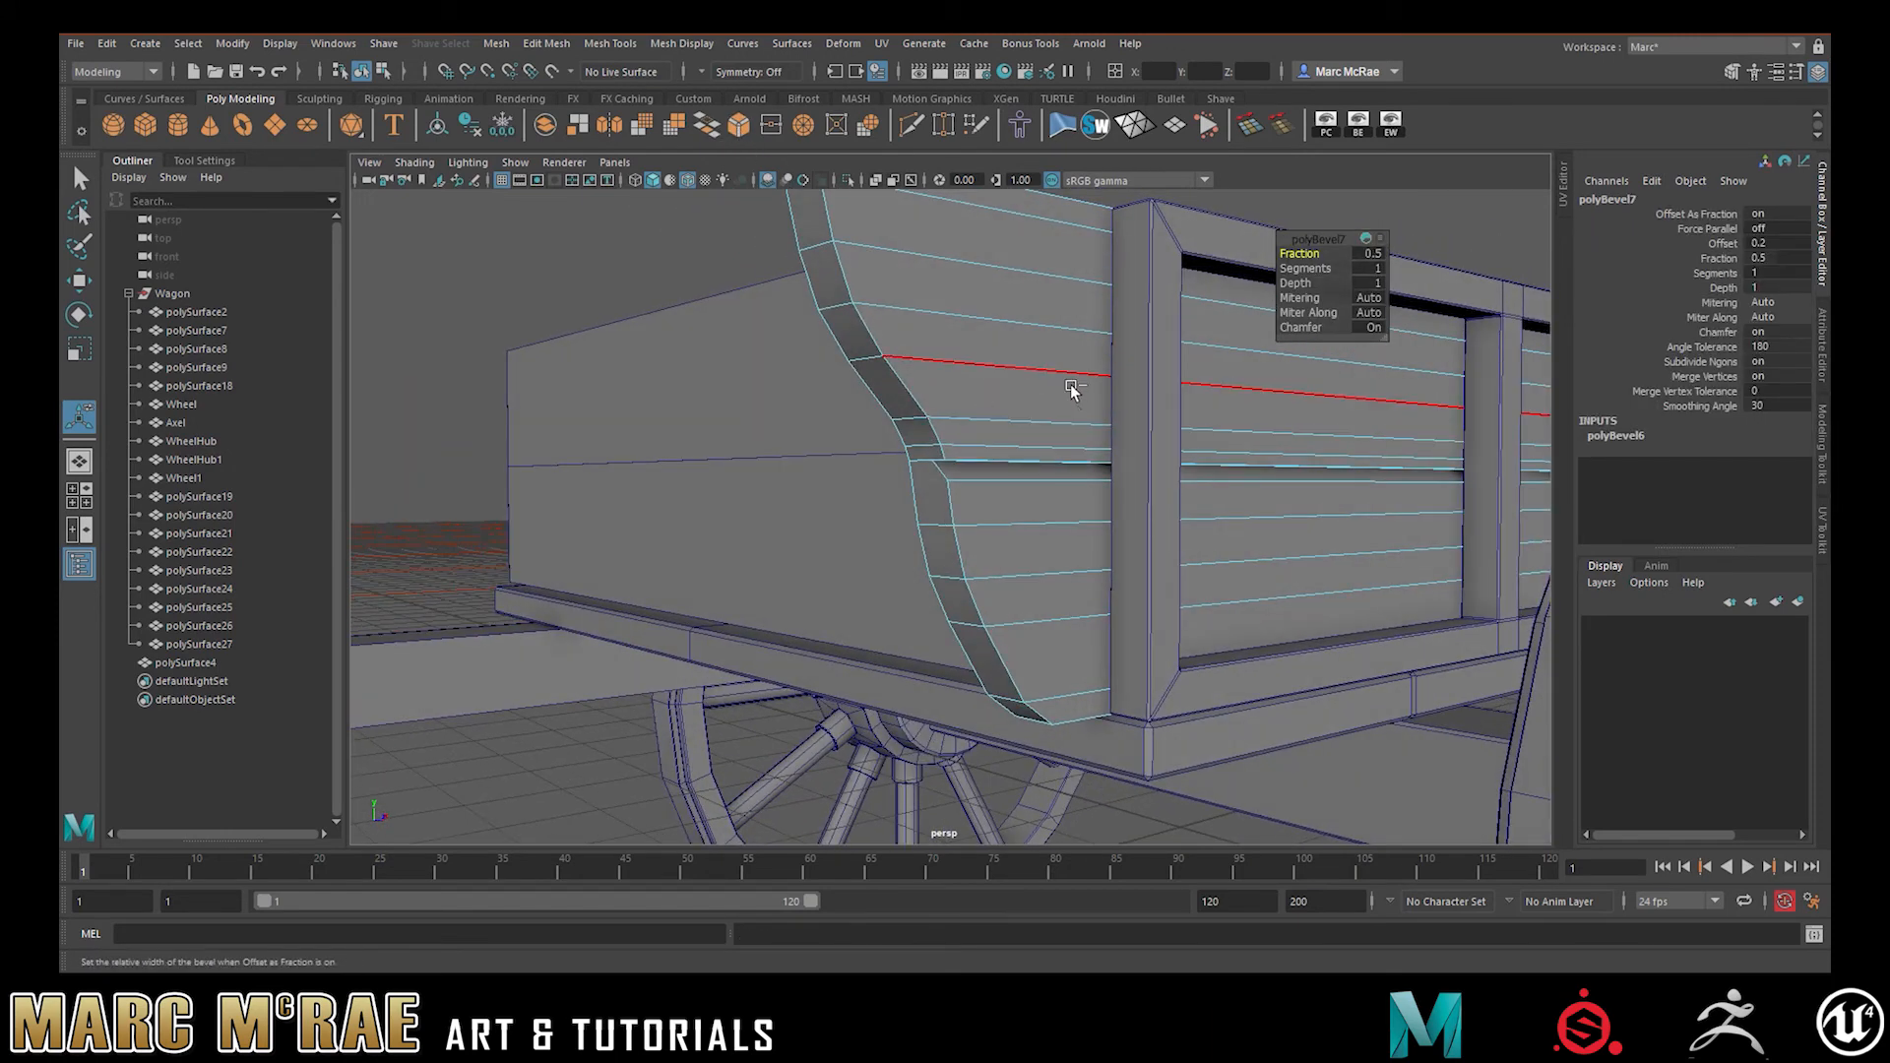
key("ctrl+z")
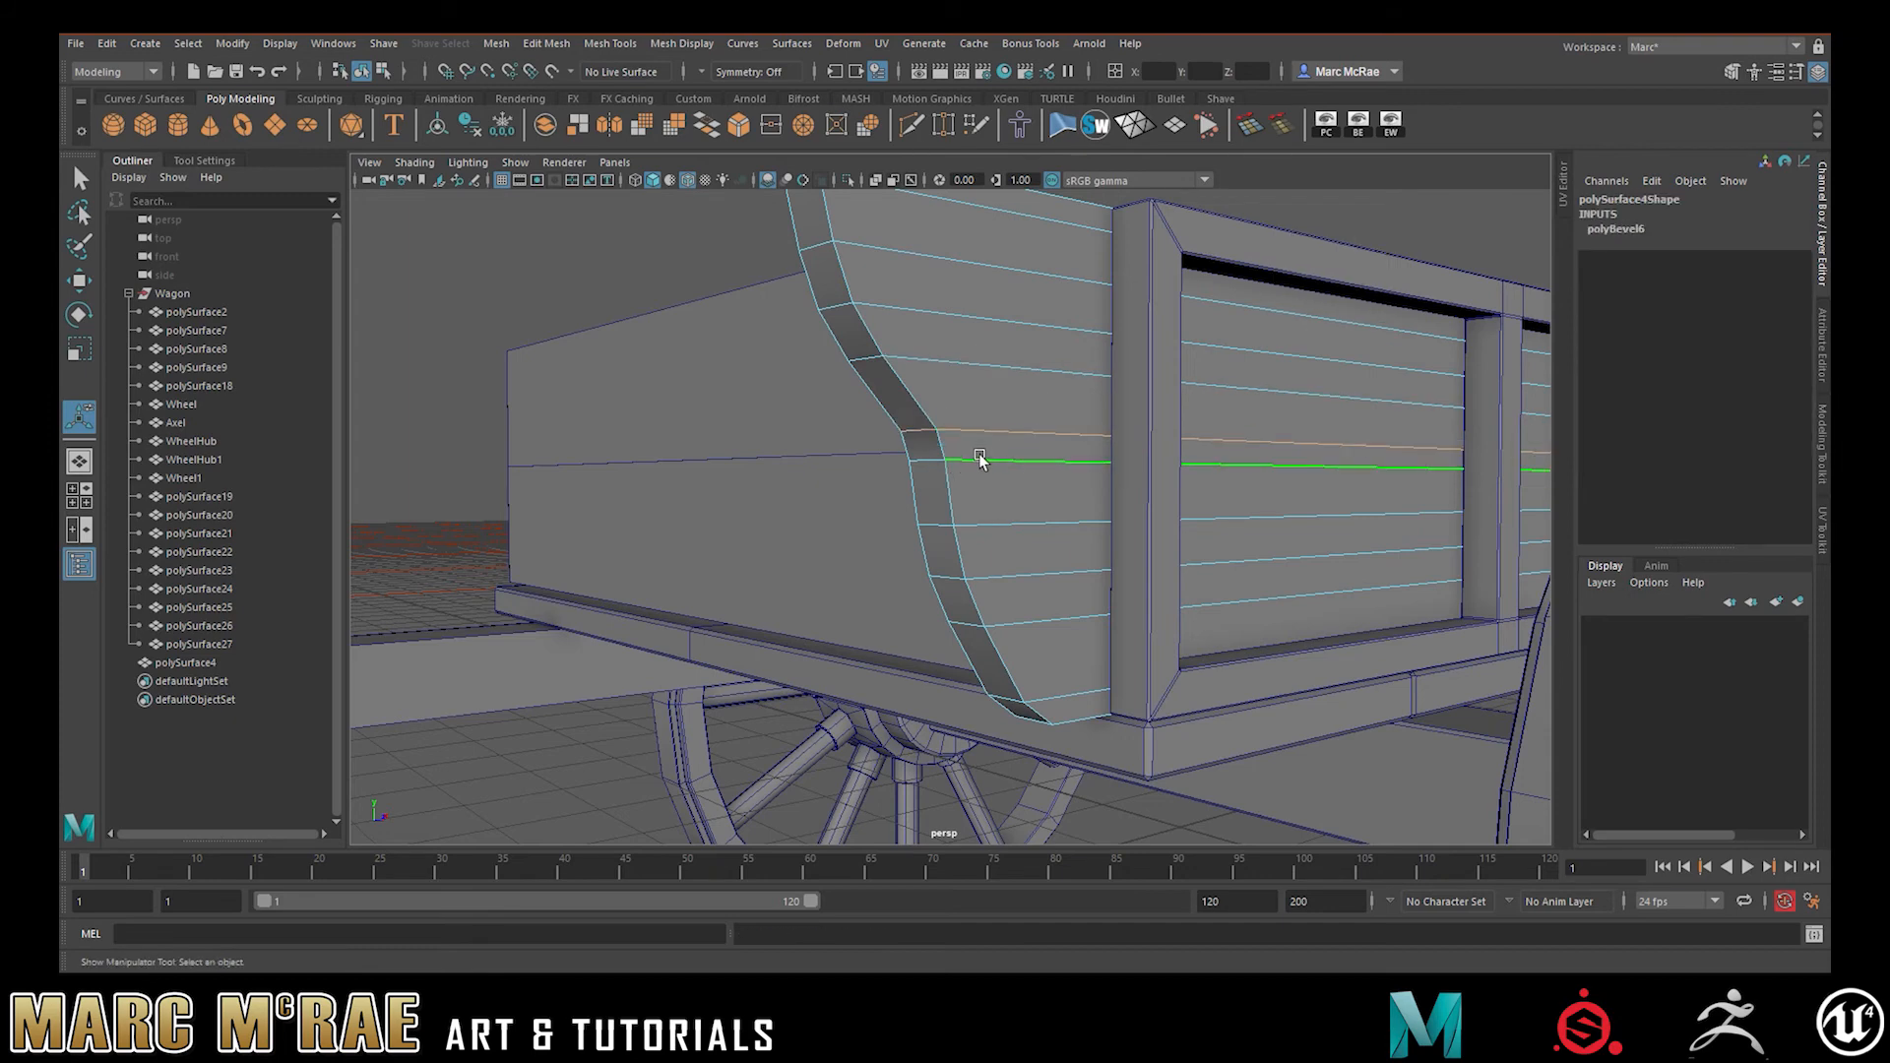
double_click(971, 424, "shift")
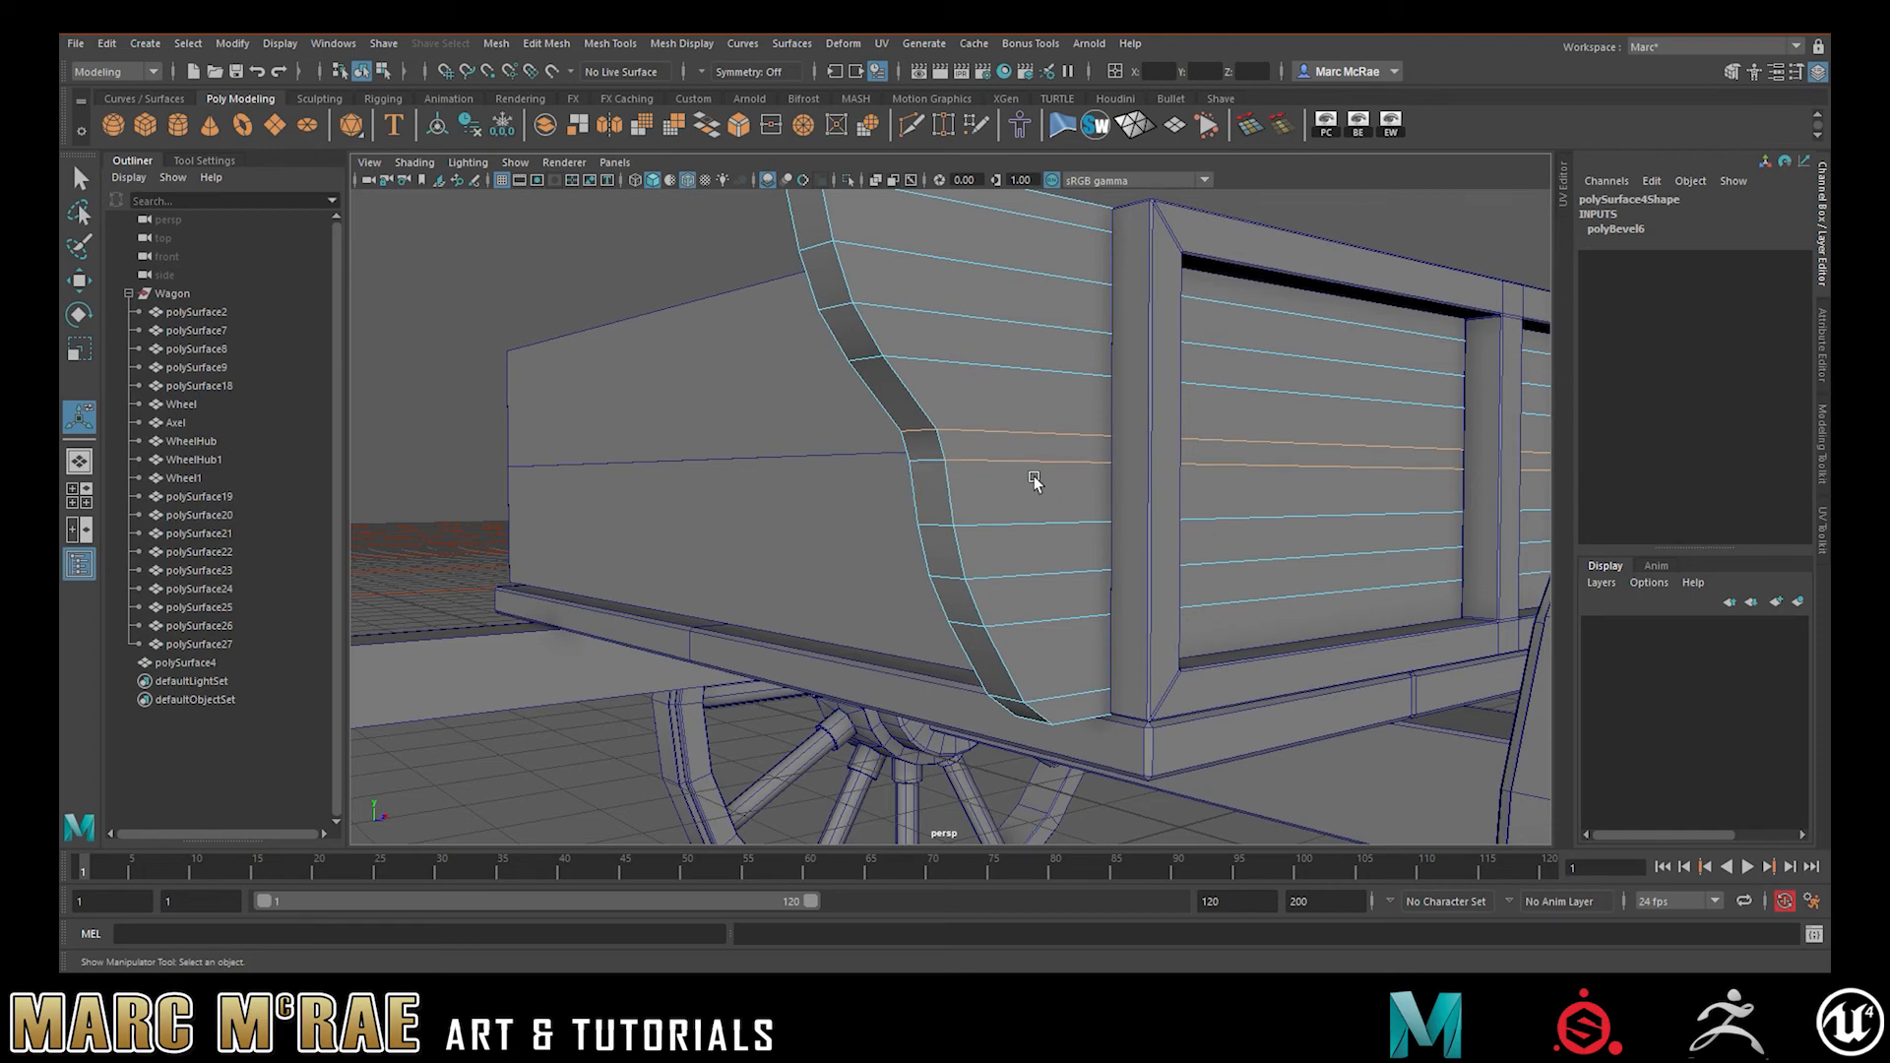
middle_click_drag(1145, 470, 1118, 490, "alt")
right_click_drag(1118, 490, 1001, 474, "alt")
left_click_drag(1000, 474, 921, 489, "alt")
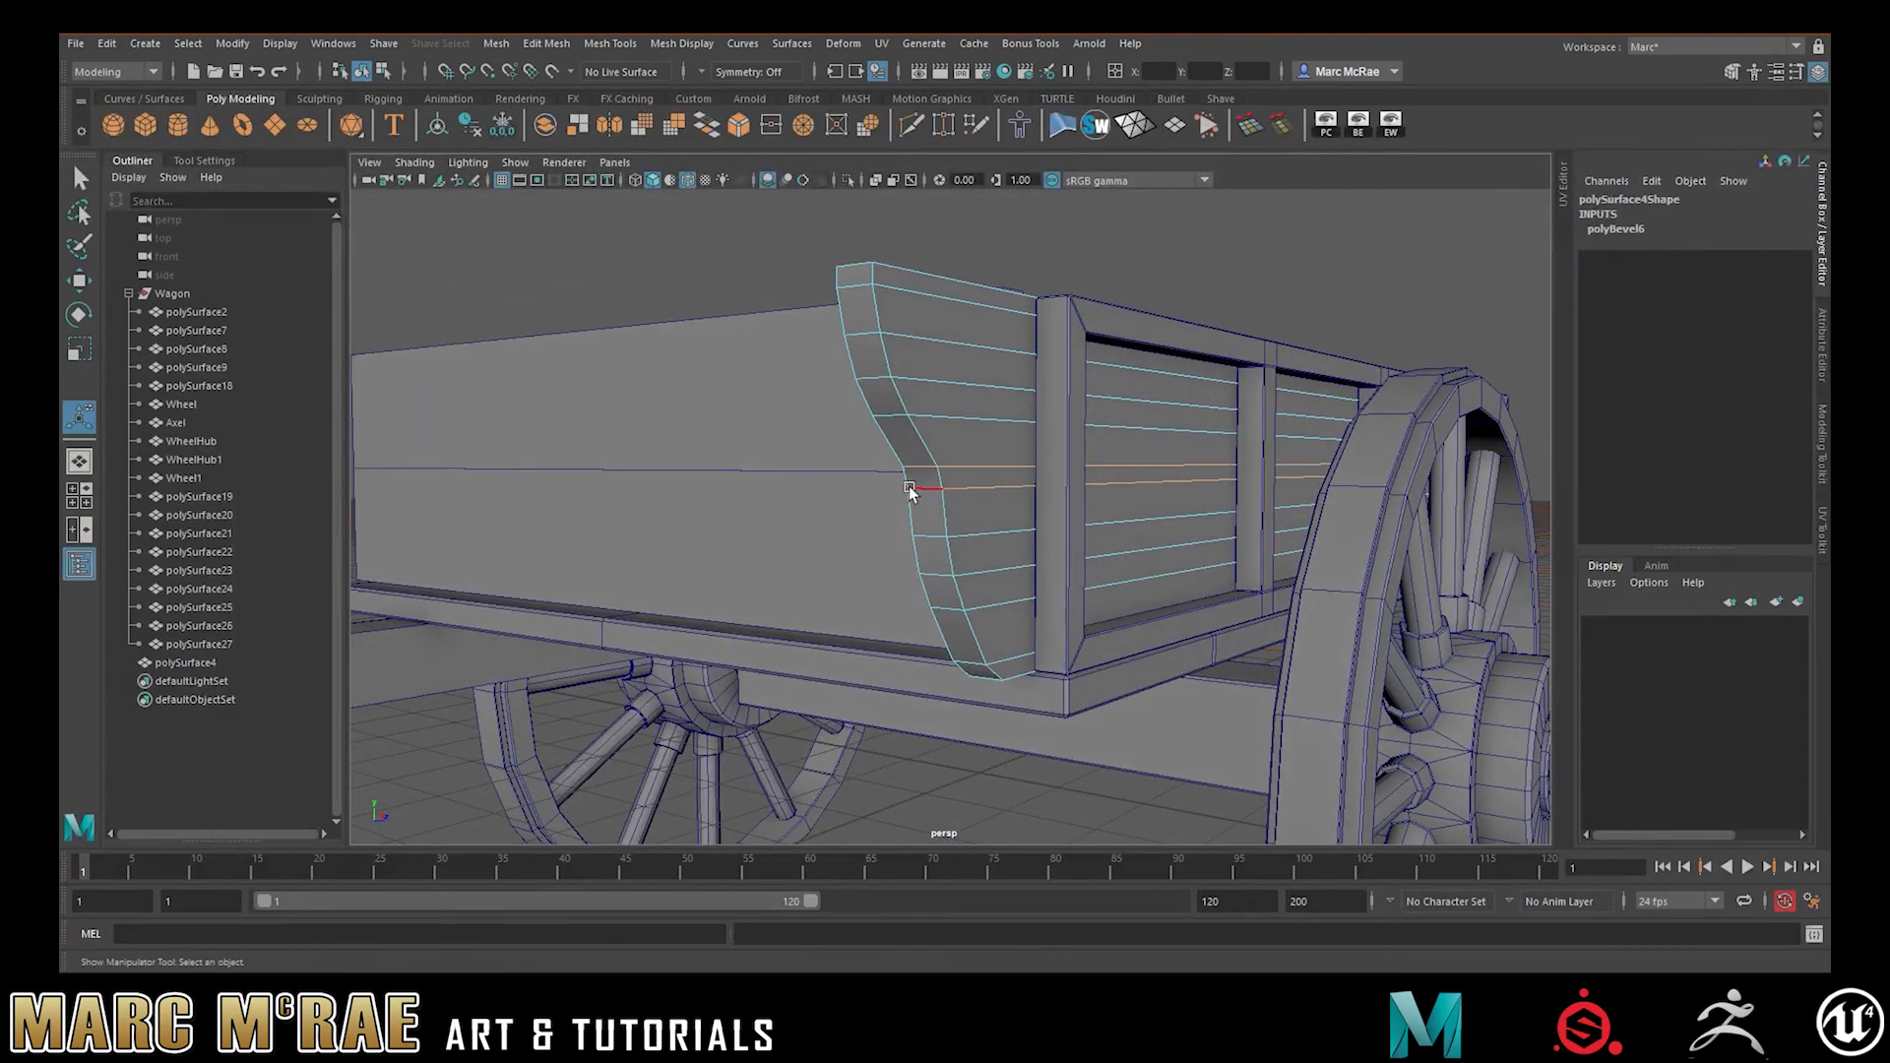
left_click_drag(995, 511, 903, 506, "alt")
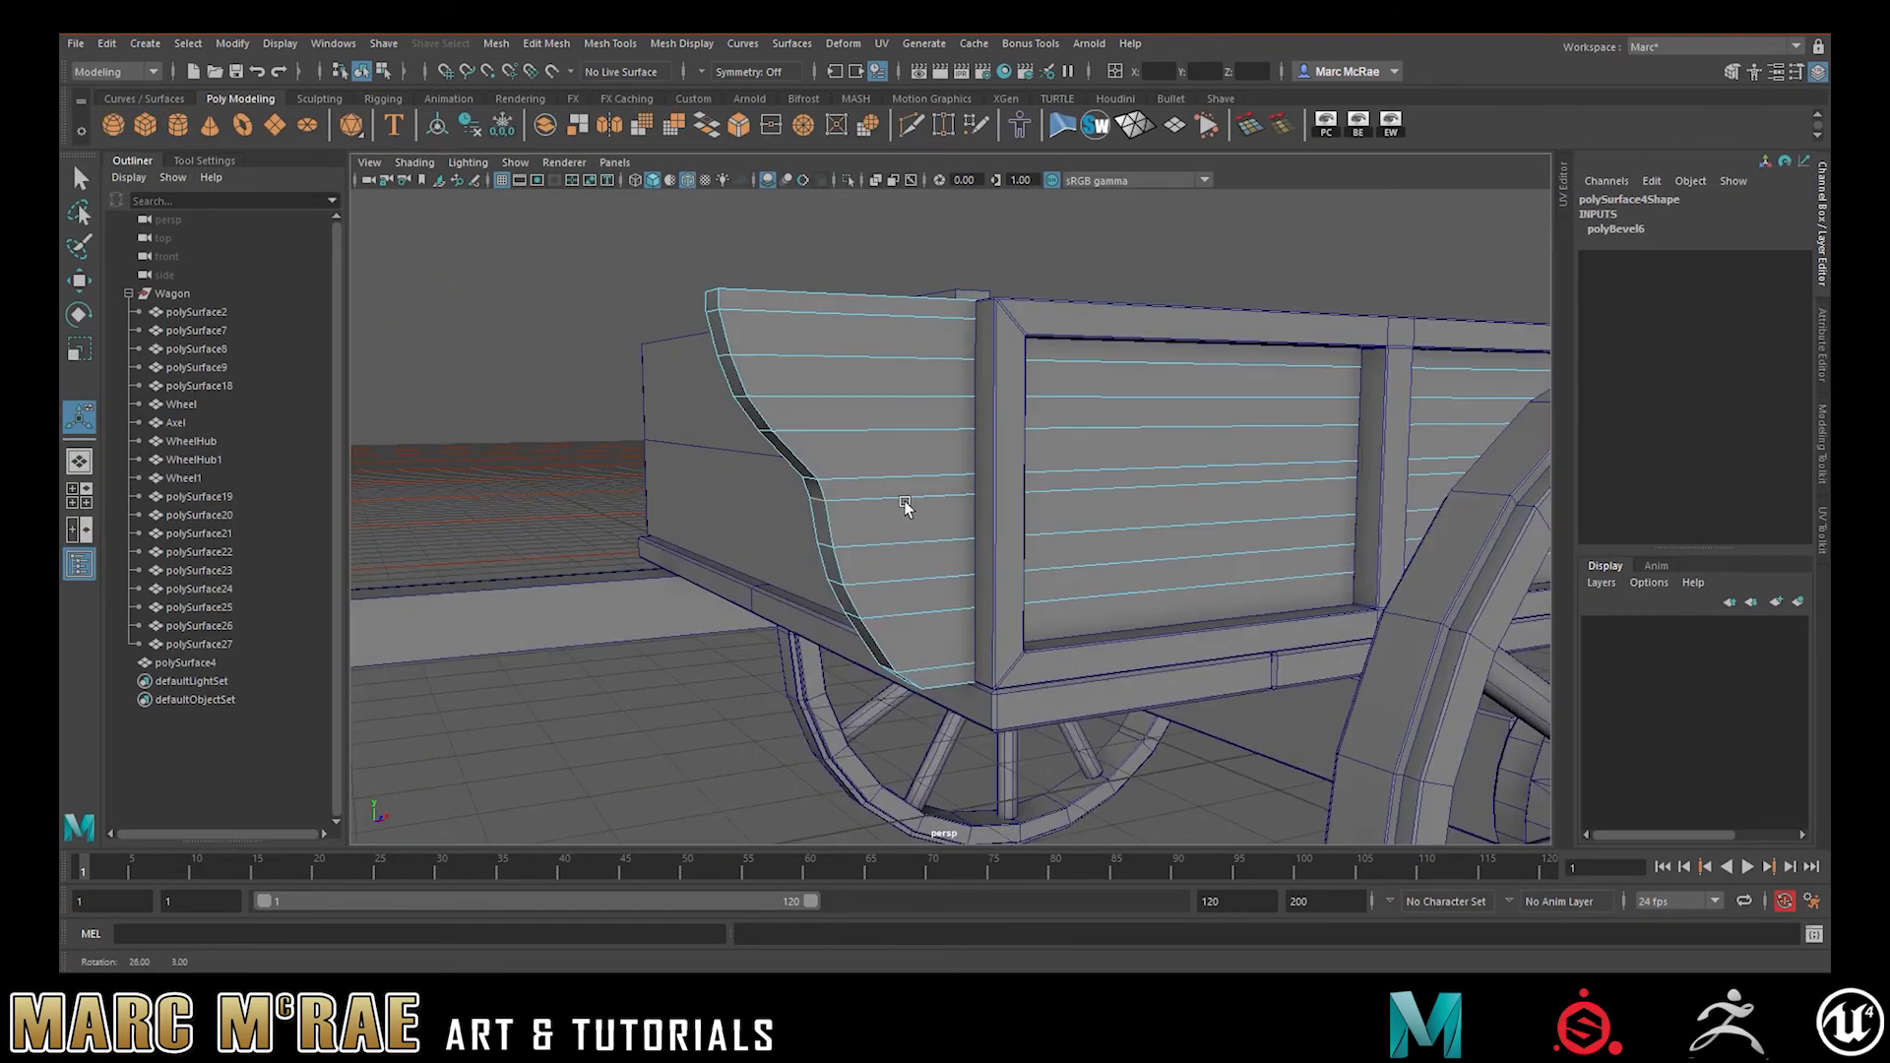
double_click(889, 476)
- Separate the lower plank from the combined mesh into its own object
right_click_drag(880, 450, 969, 424)
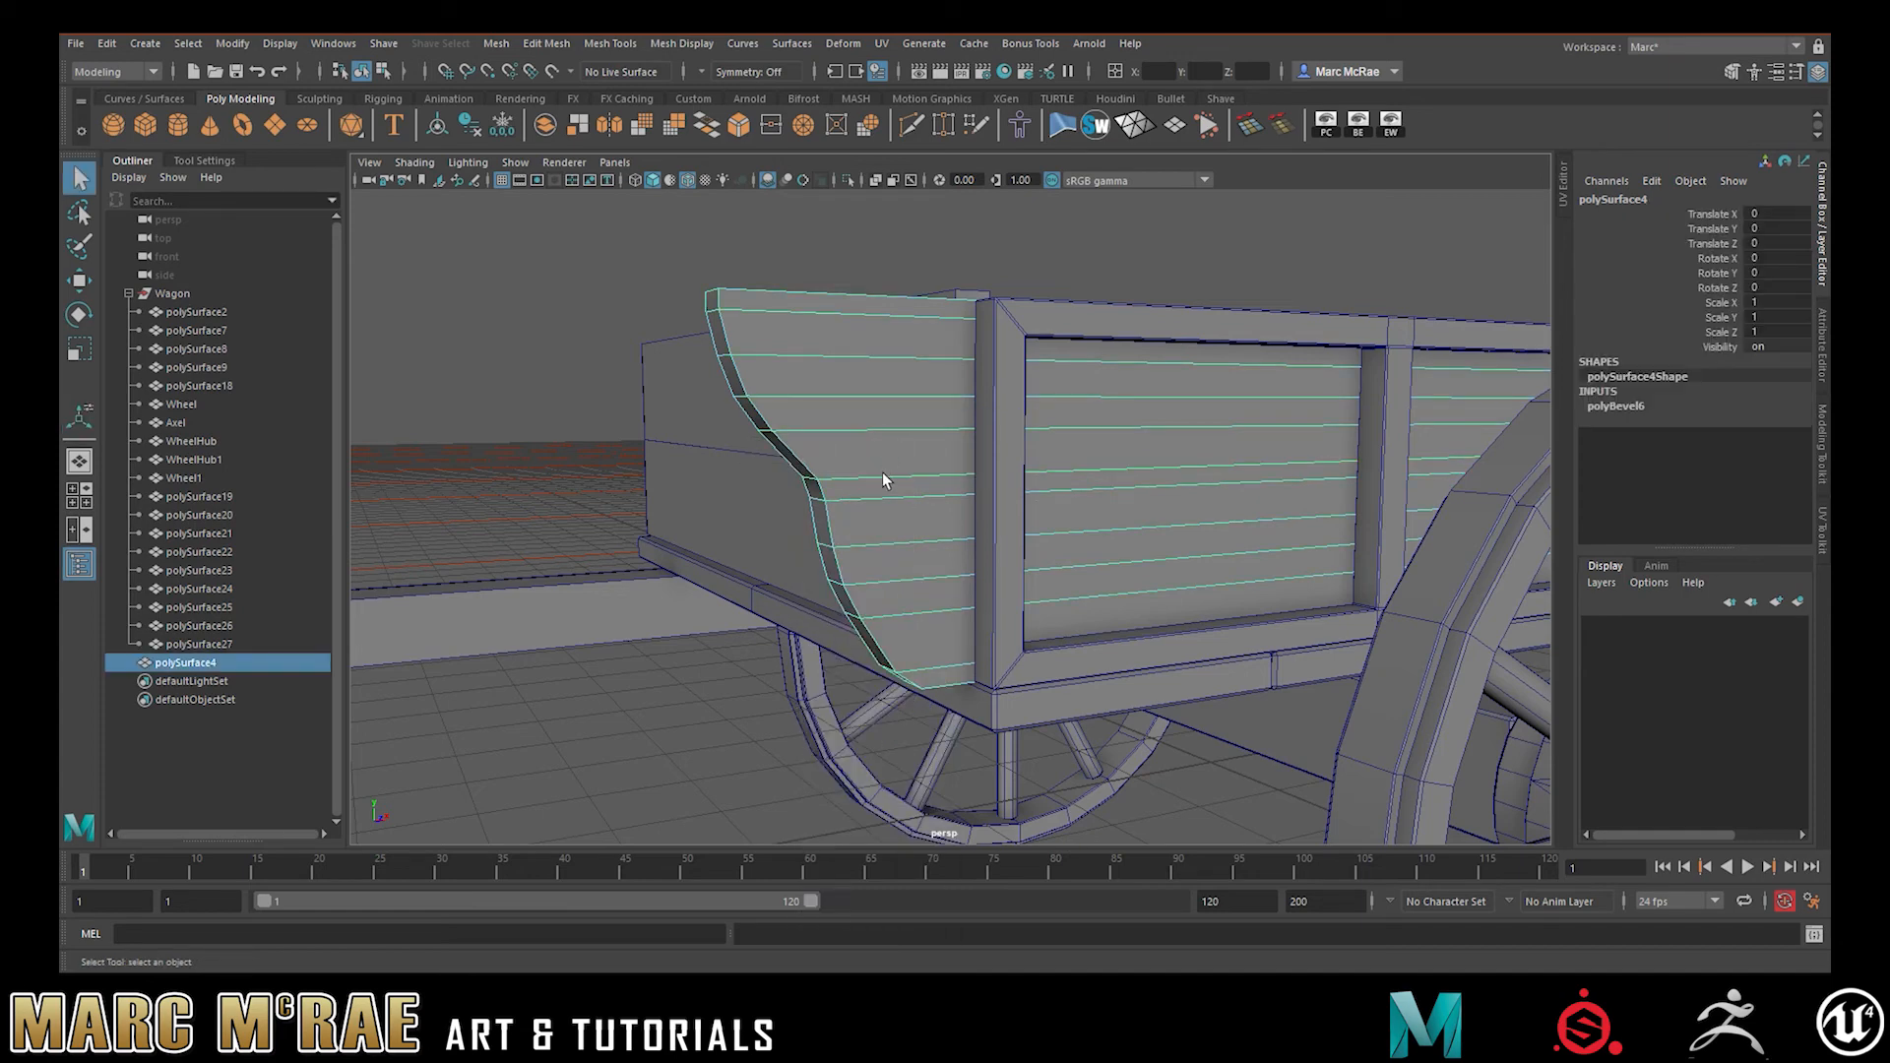
left_click(578, 125)
double_click(933, 453)
double_click(883, 539)
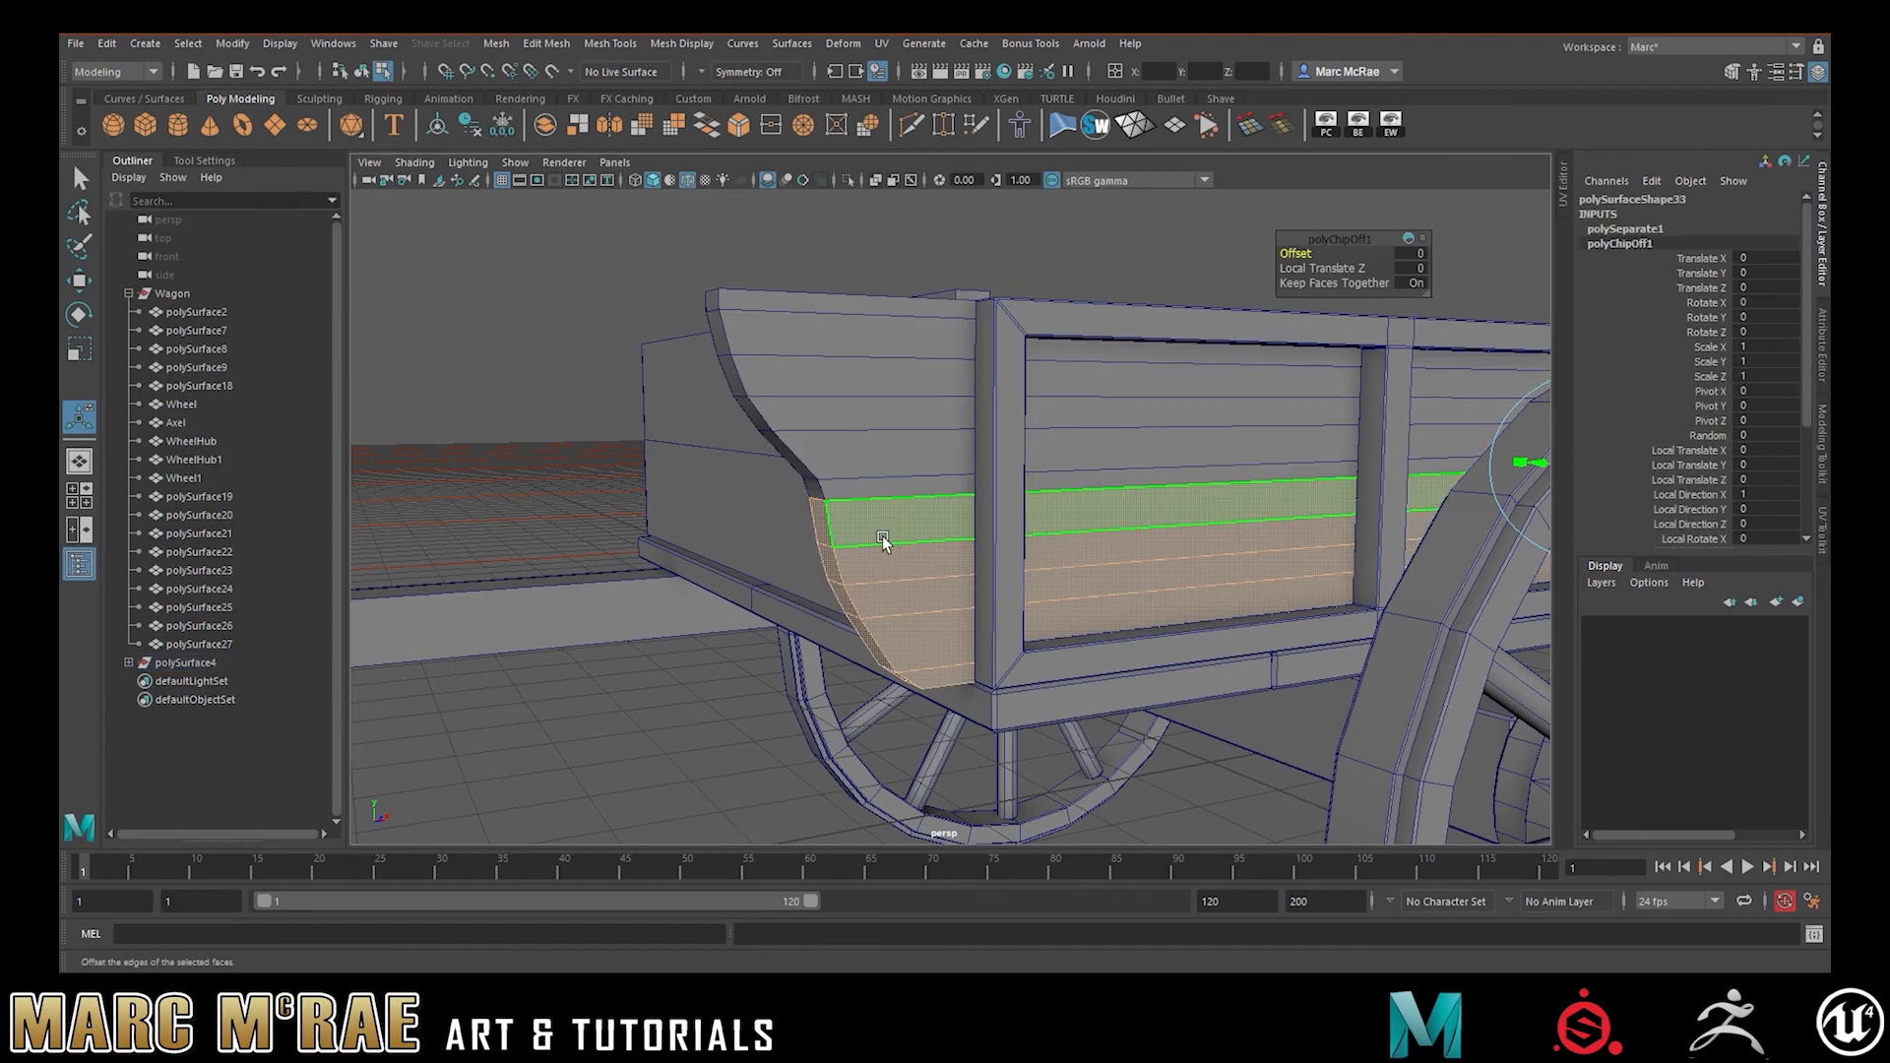
- Isolate the lower side plank in the viewport and switch it to face selection
right_click_drag(877, 508, 896, 455)
left_click(872, 503)
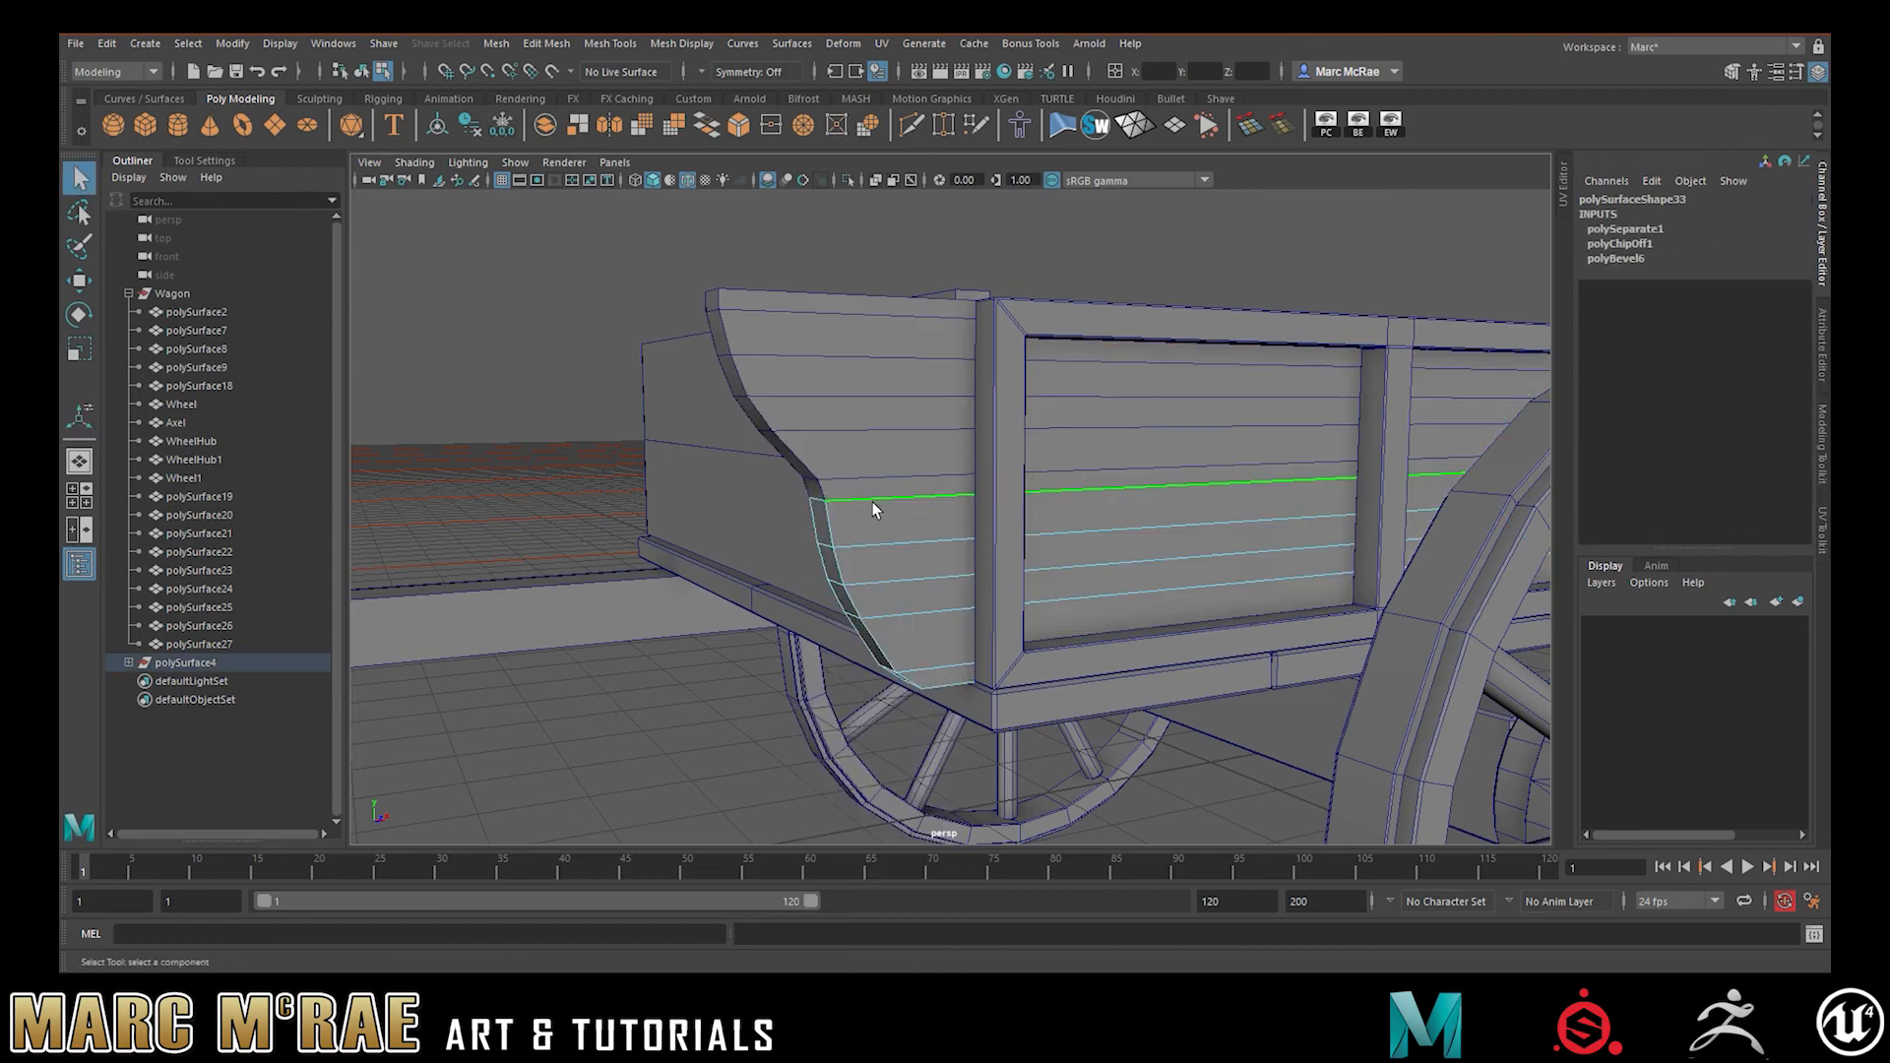
left_click_drag(861, 497, 1026, 539, "alt")
right_click_drag(966, 536, 1427, 535, "alt")
left_click_drag(1164, 522, 819, 489, "alt")
right_click_drag(865, 514, 888, 517)
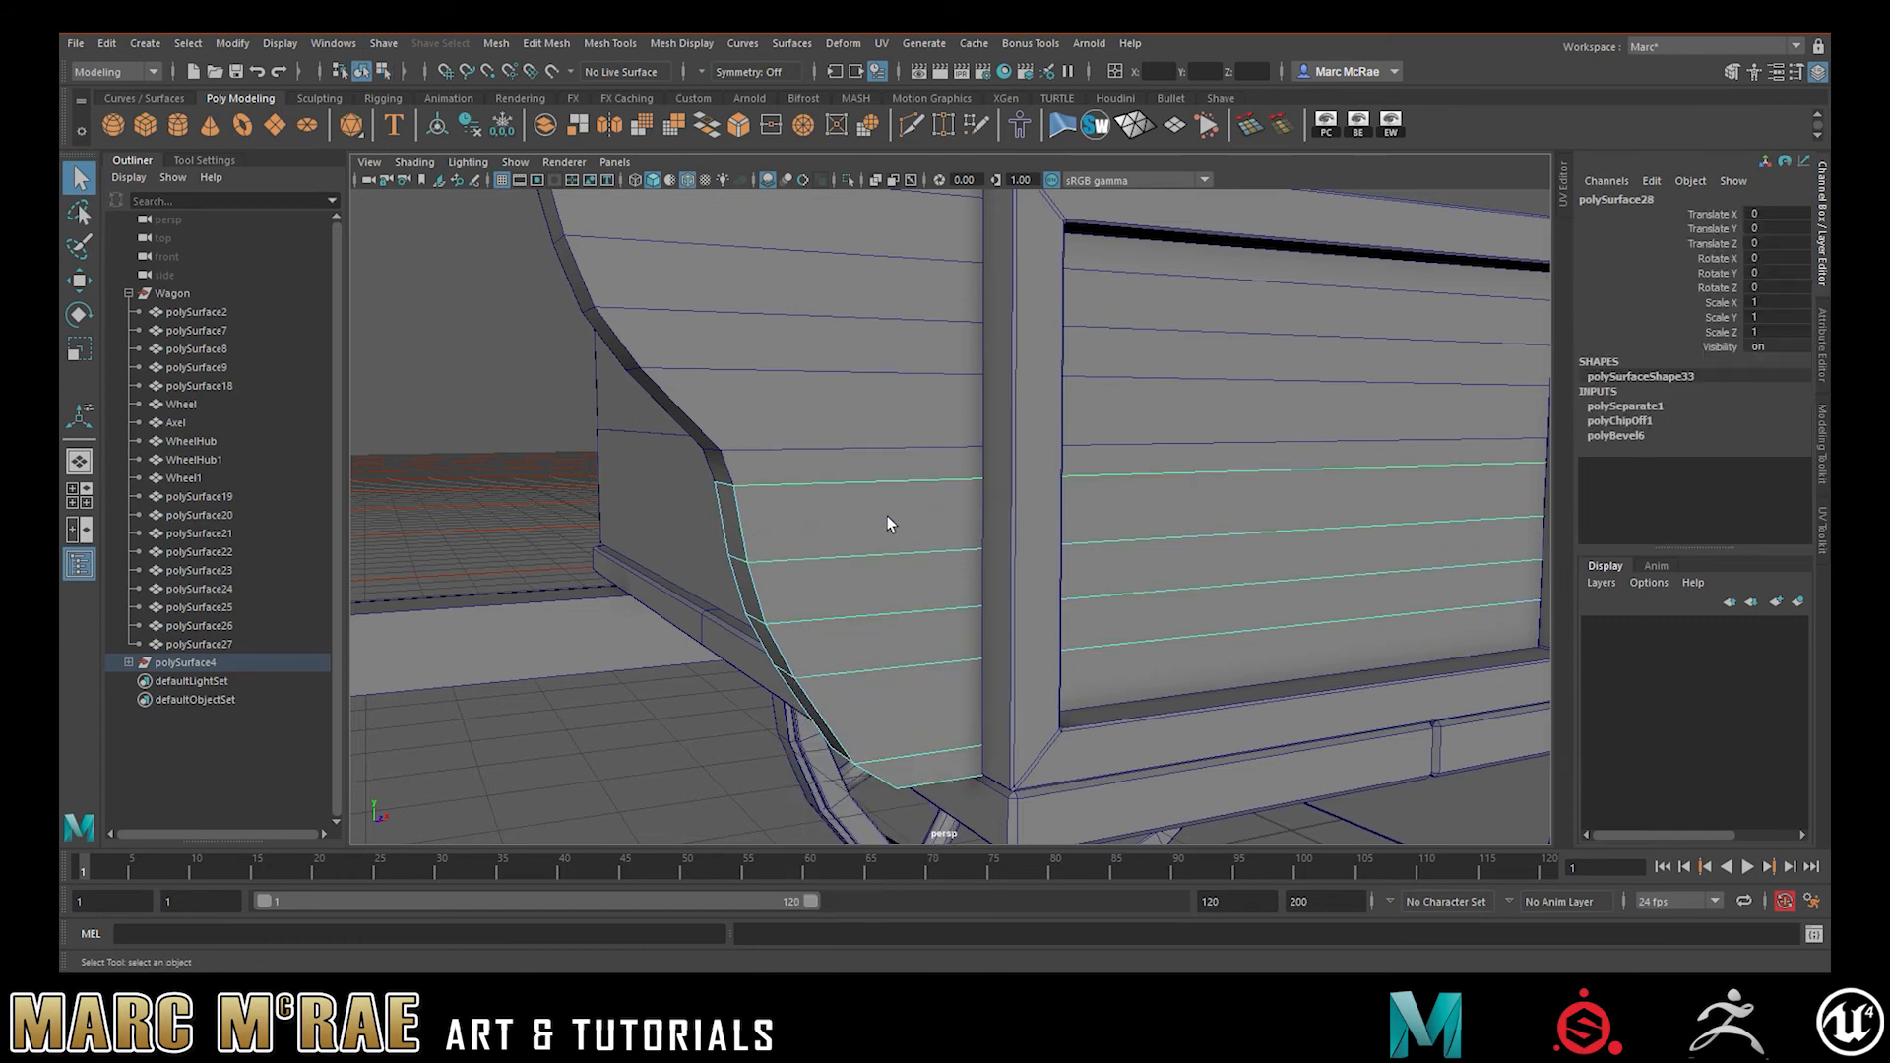
left_click(847, 180)
left_click_drag(878, 311, 984, 532, "alt")
middle_click_drag(984, 532, 1070, 579, "alt")
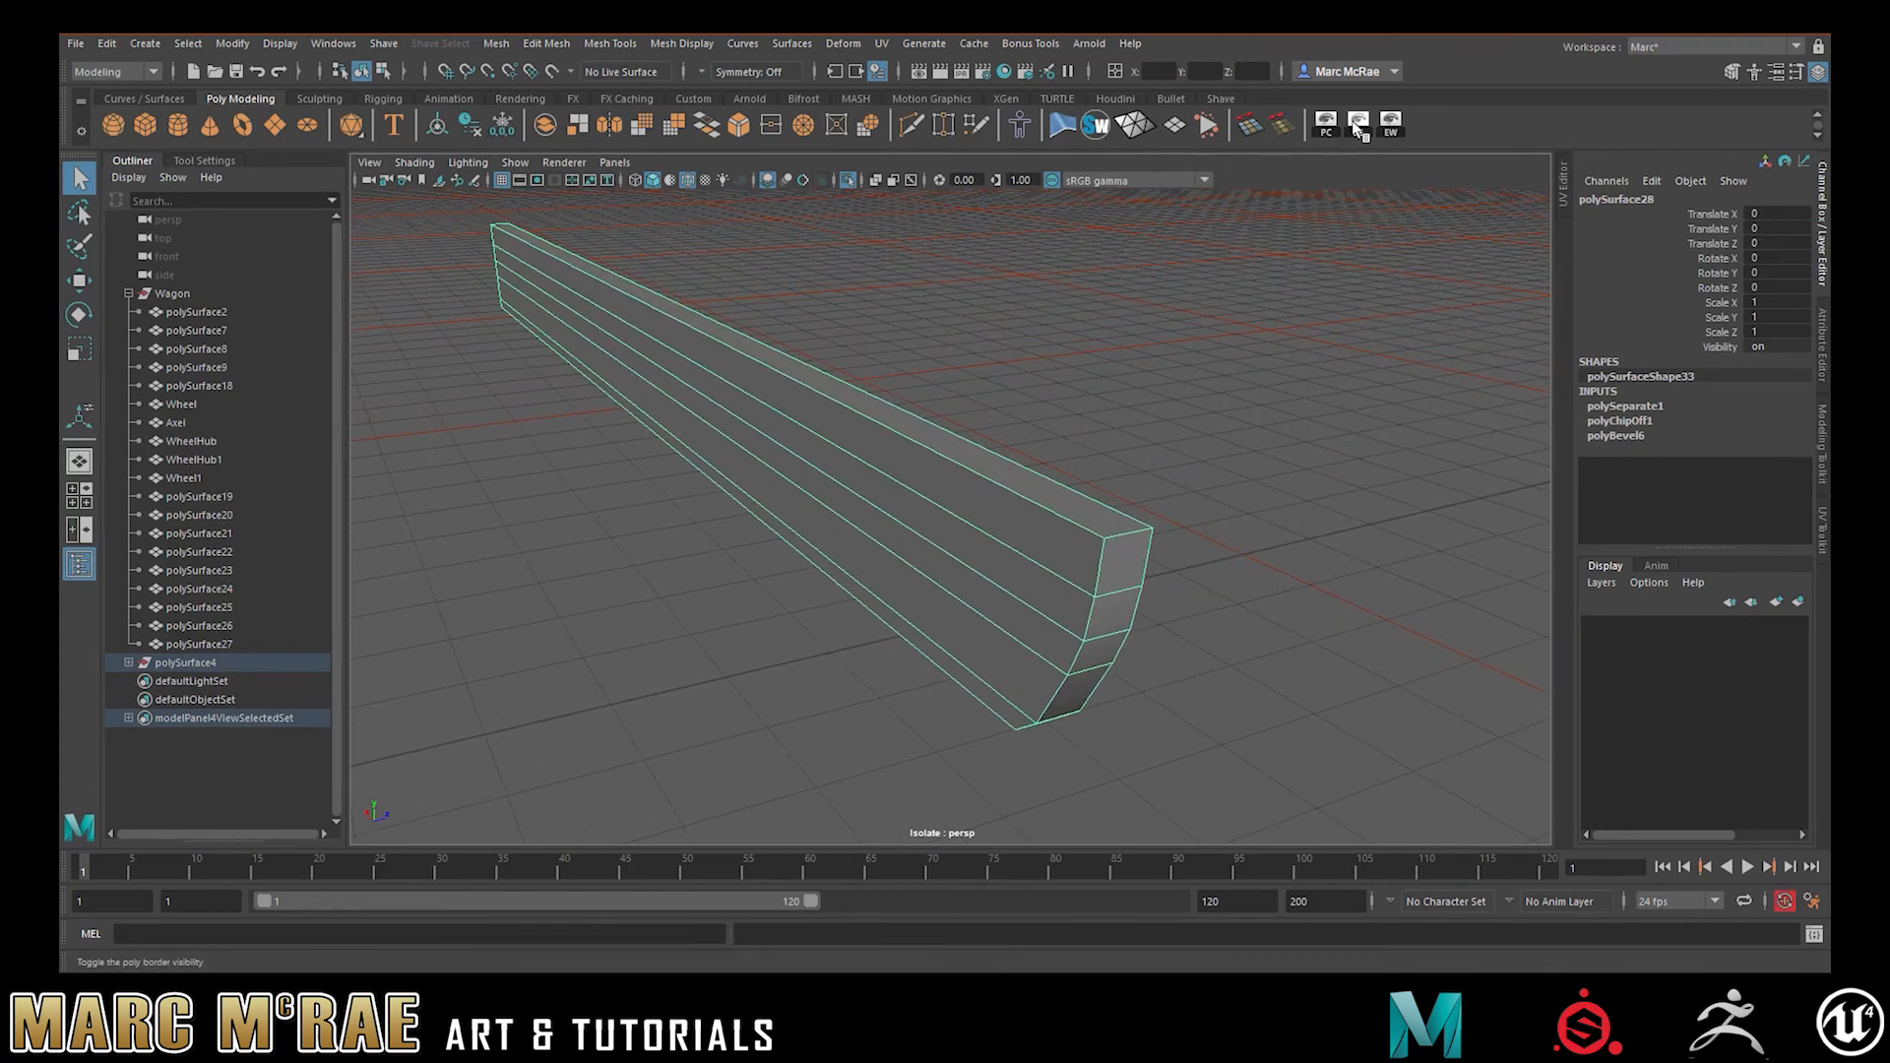
left_click_drag(1284, 334, 907, 469, "alt")
right_click_drag(907, 468, 917, 497)
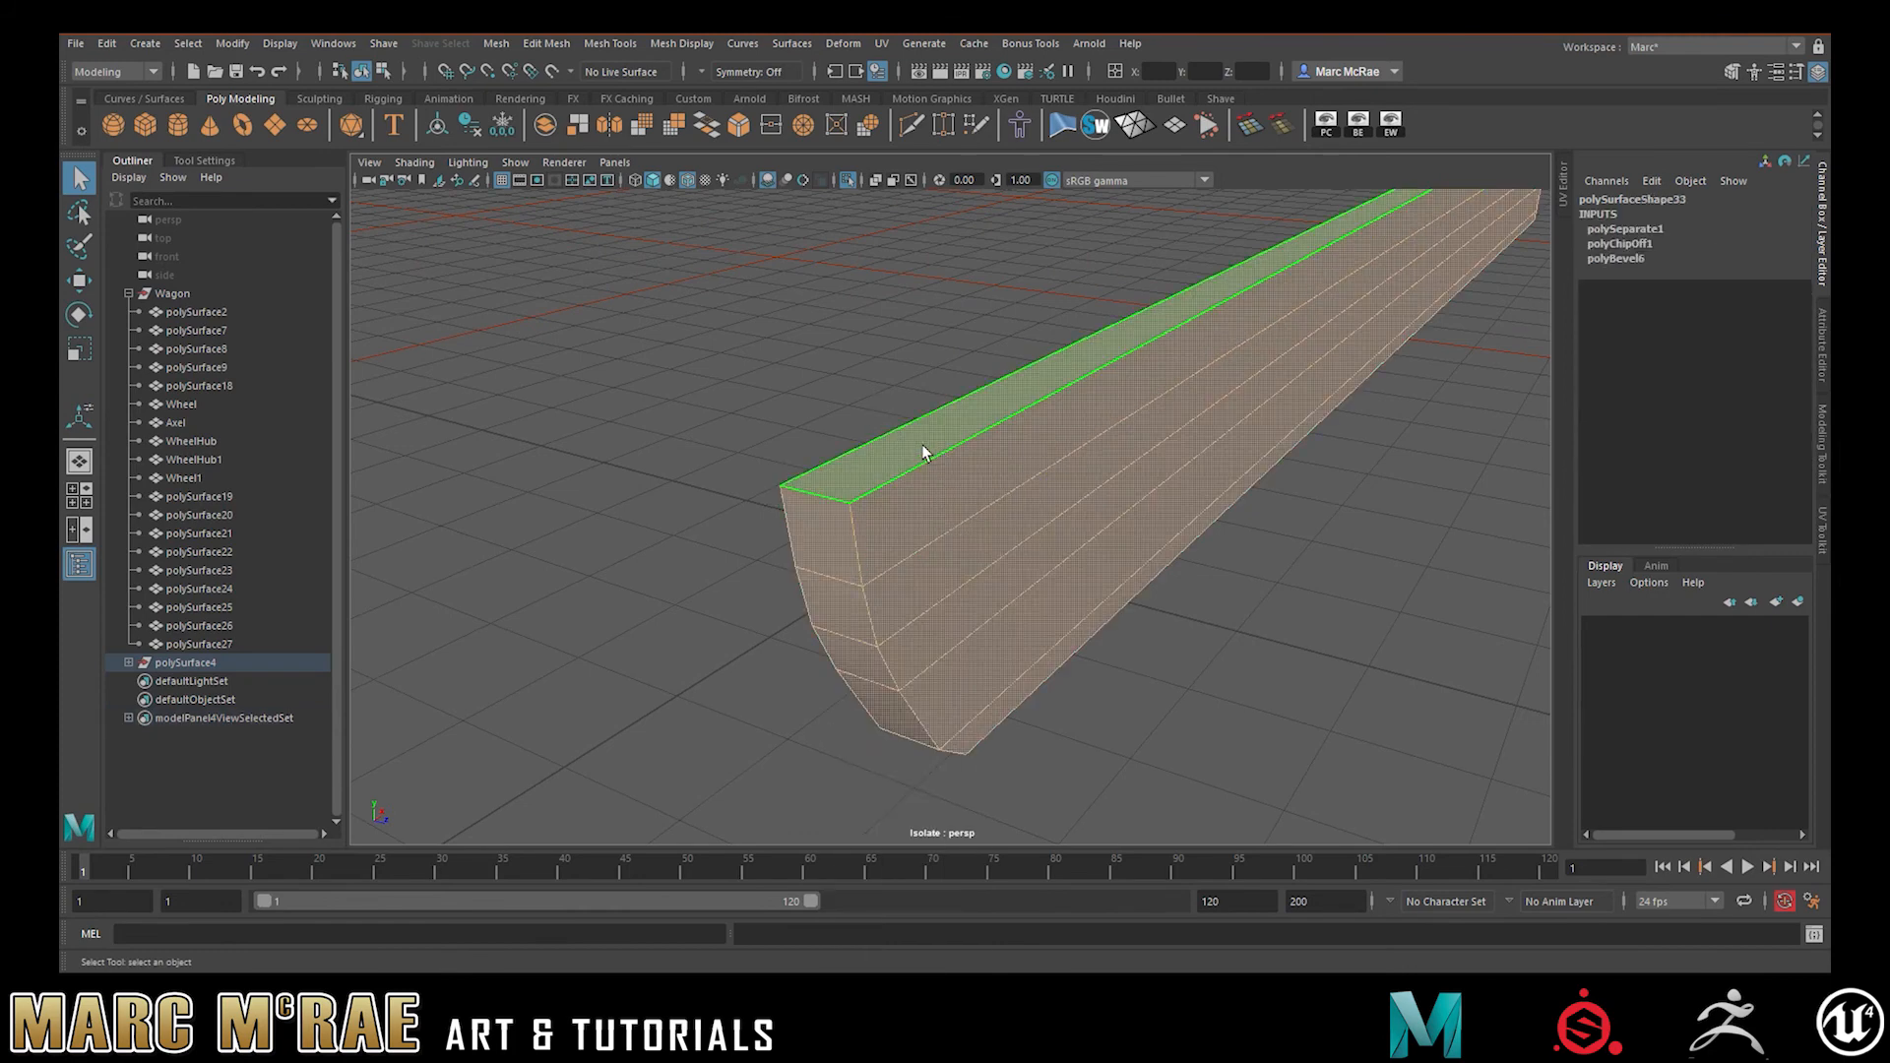
- Try to move the top face of the isolated lower side plank
key("w")
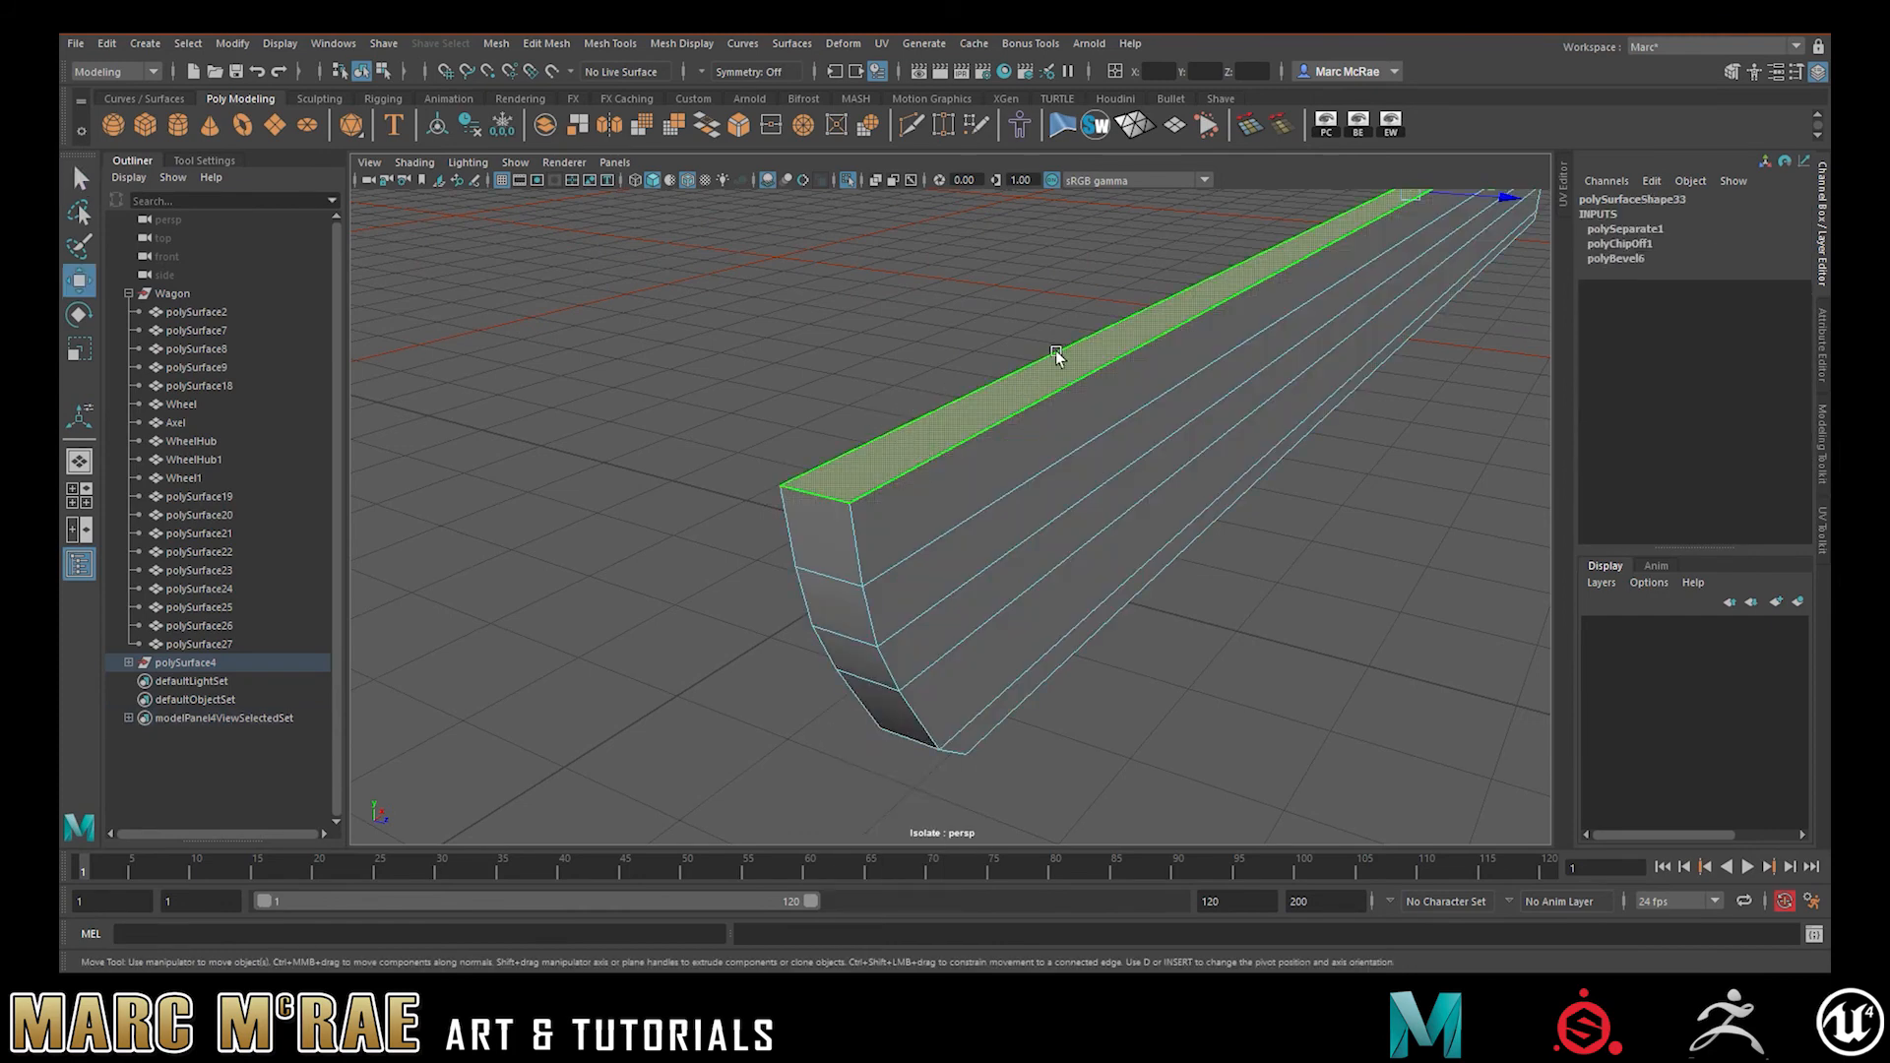
middle_click_drag(1186, 326, 1120, 392, "alt")
left_click_drag(1344, 210, 1341, 209)
key("ctrl+z")
left_click_drag(1169, 308, 1135, 305, "alt")
right_click_drag(1113, 327, 1111, 283)
left_click(729, 616)
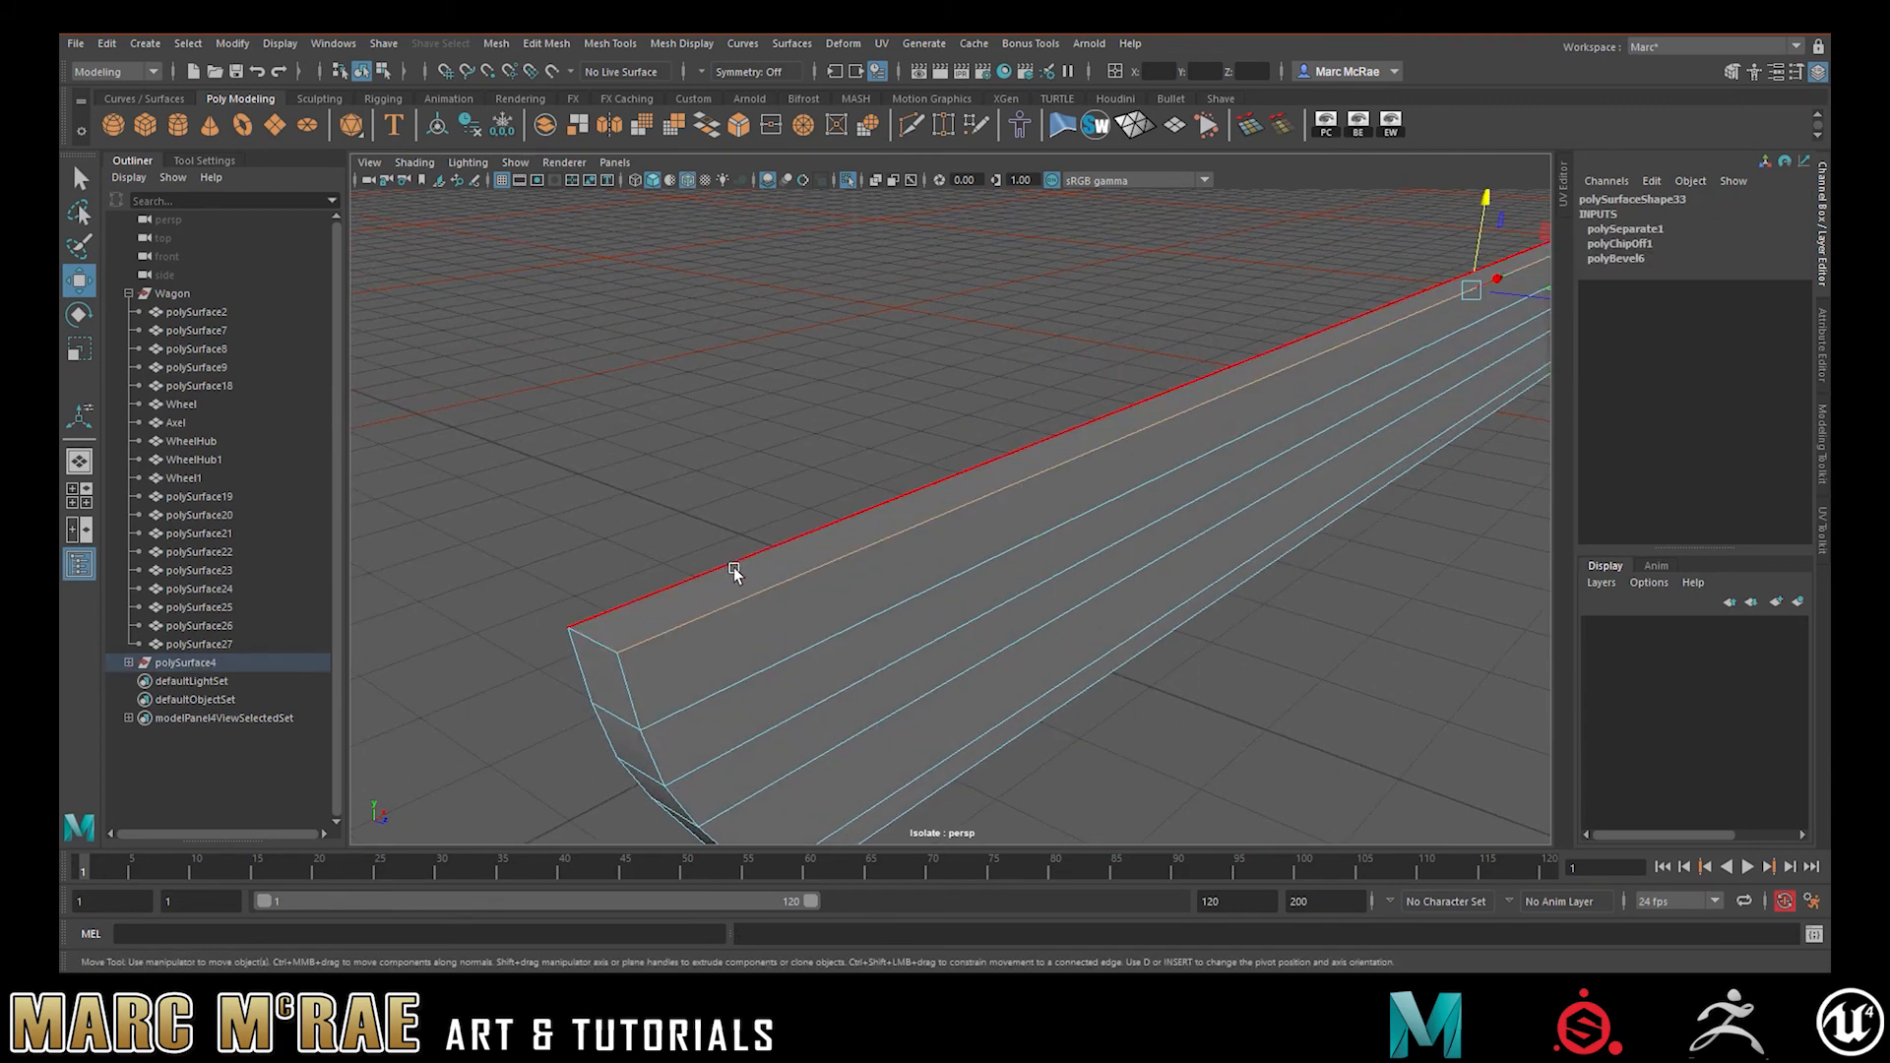
left_click(598, 618, "shift")
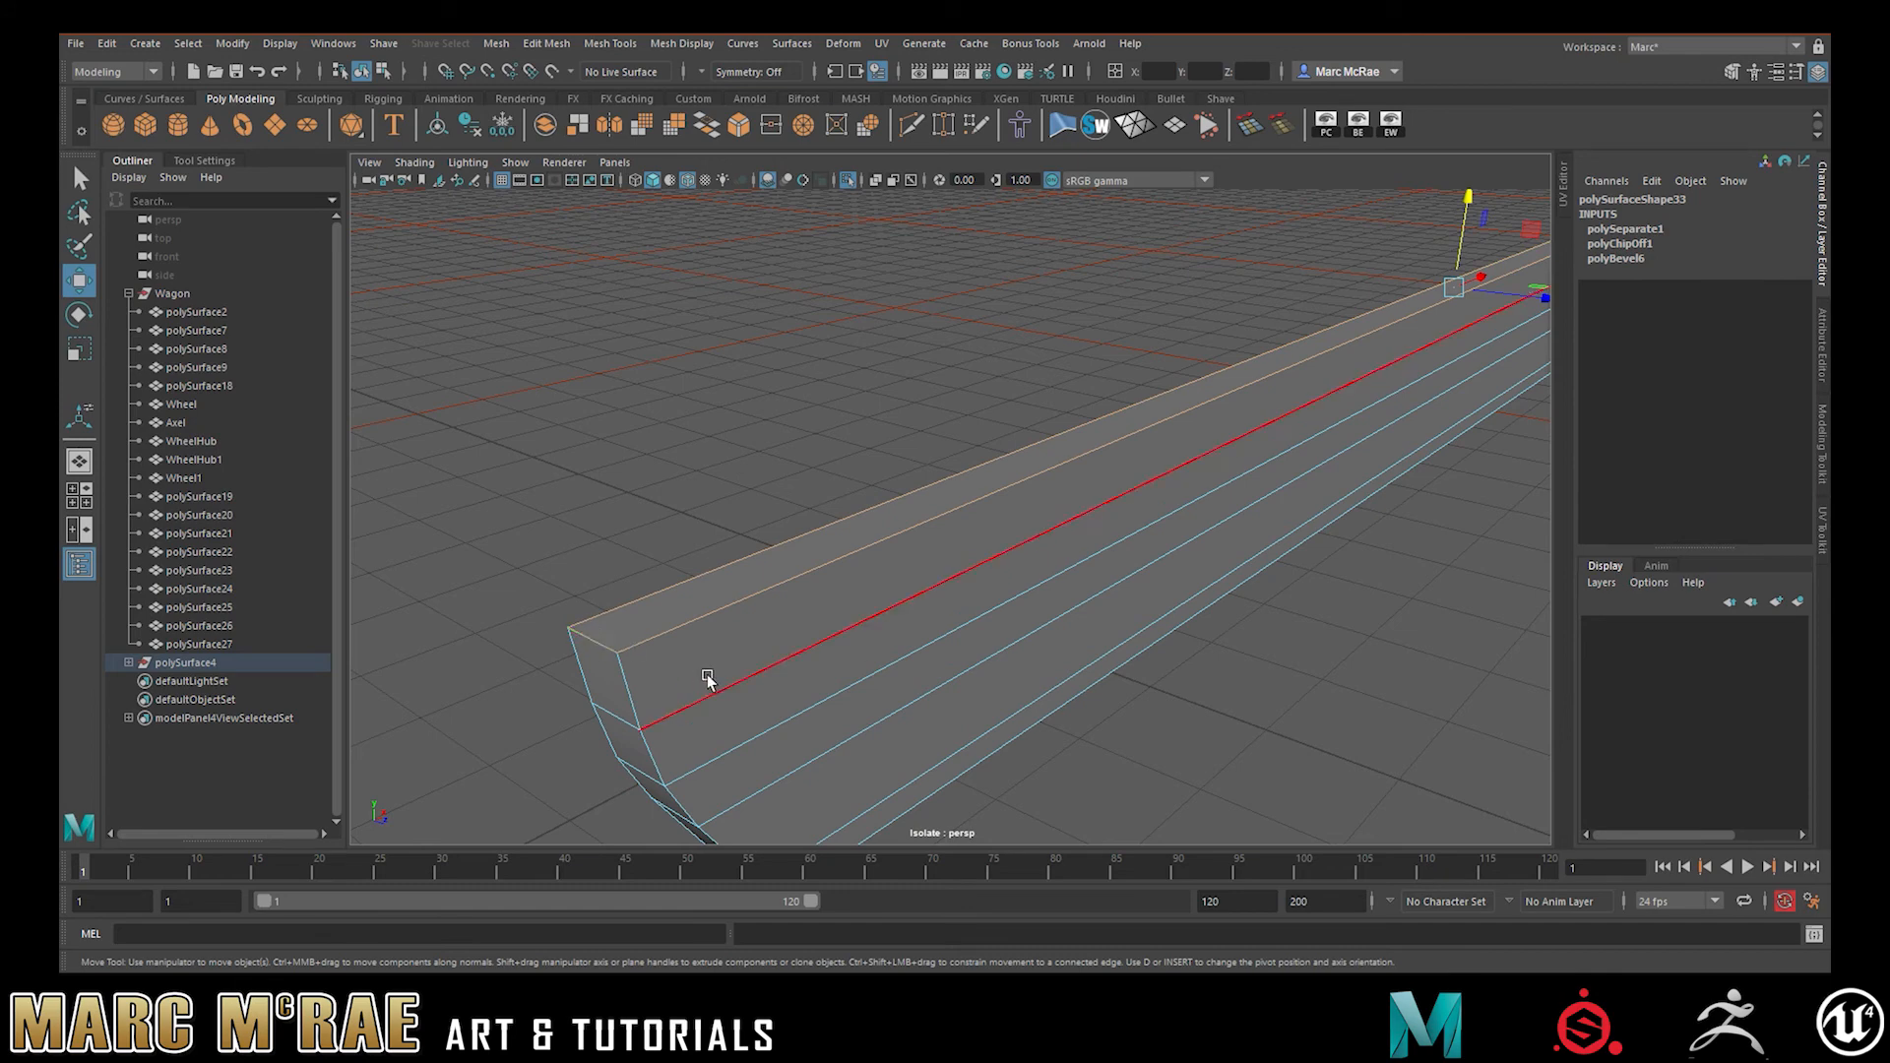
left_click(816, 425)
left_click(809, 420)
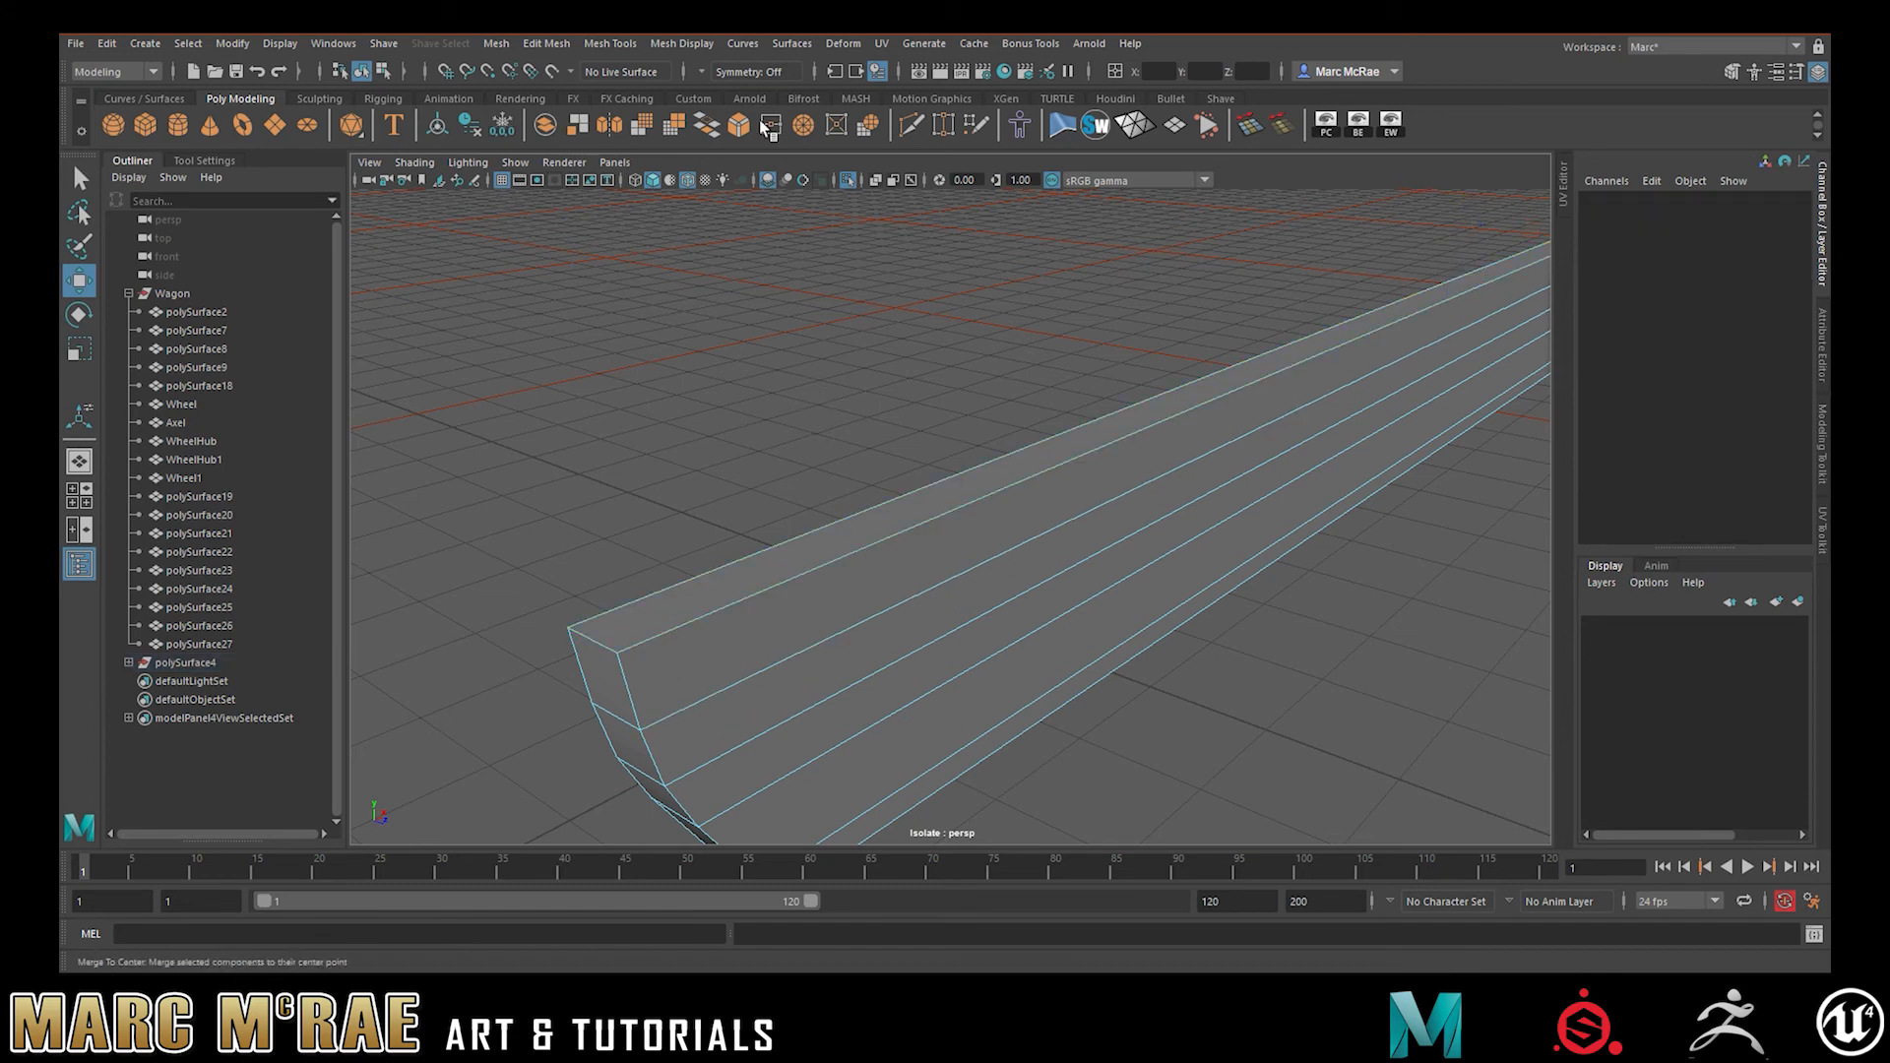
- Leave isolation and bevel the upper plank's edge loop just above the lower plank with a fraction of 0.5 and 1 segment
left_click(849, 180)
left_click_drag(808, 325, 781, 527, "alt")
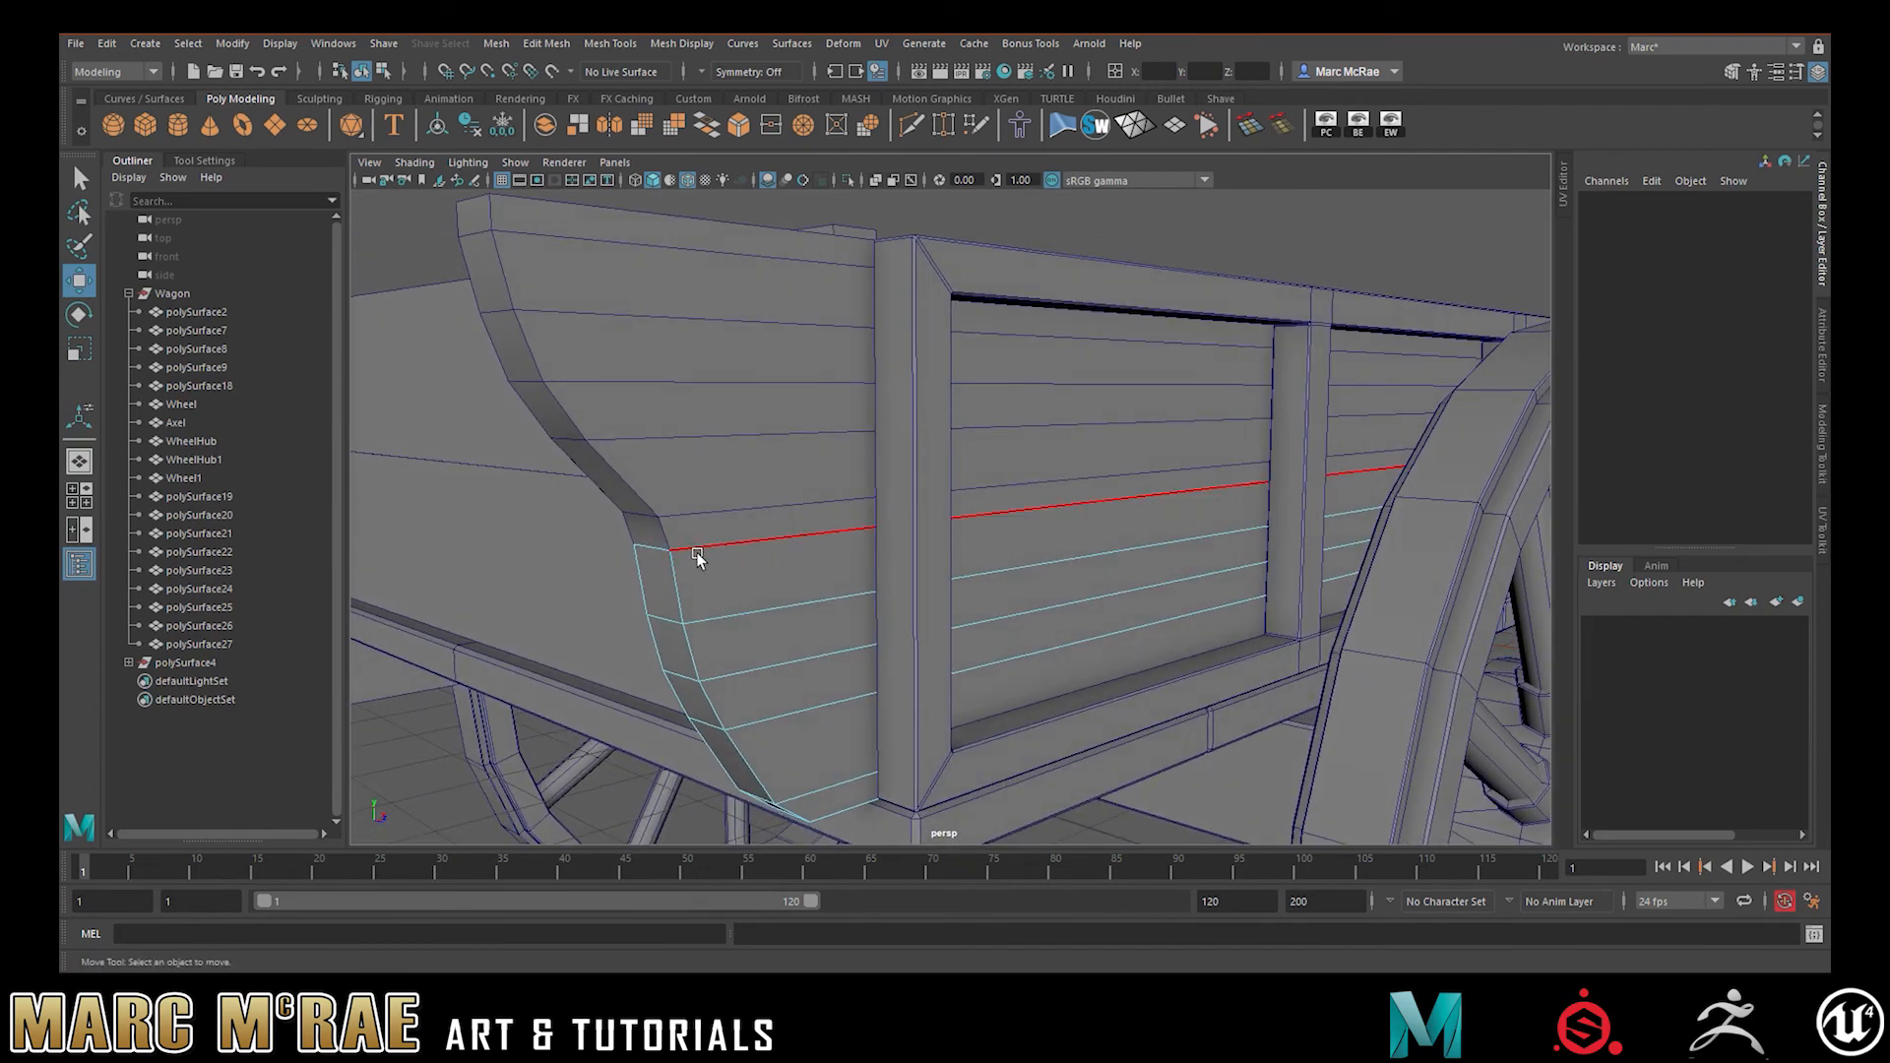
left_click(691, 510)
right_click_drag(730, 505, 727, 463)
double_click(732, 509)
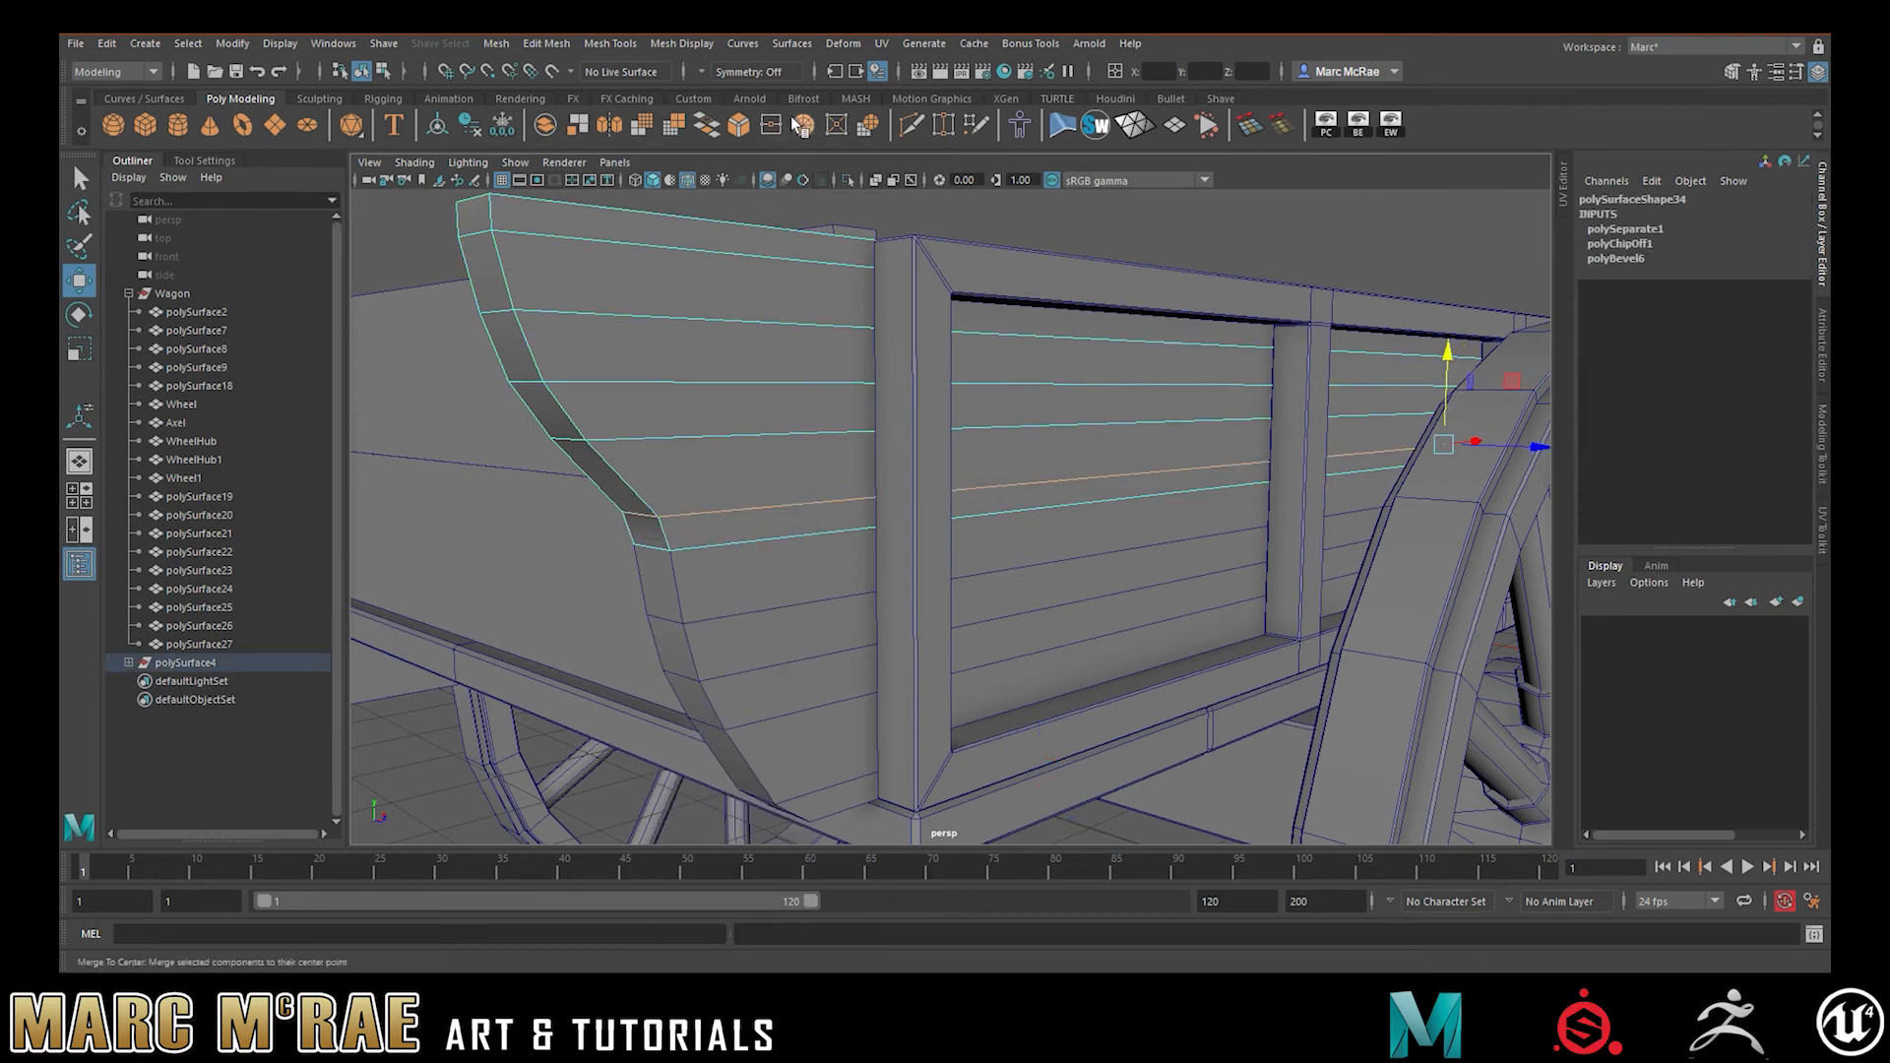
left_click(739, 129)
left_click_drag(753, 281, 752, 410, "alt")
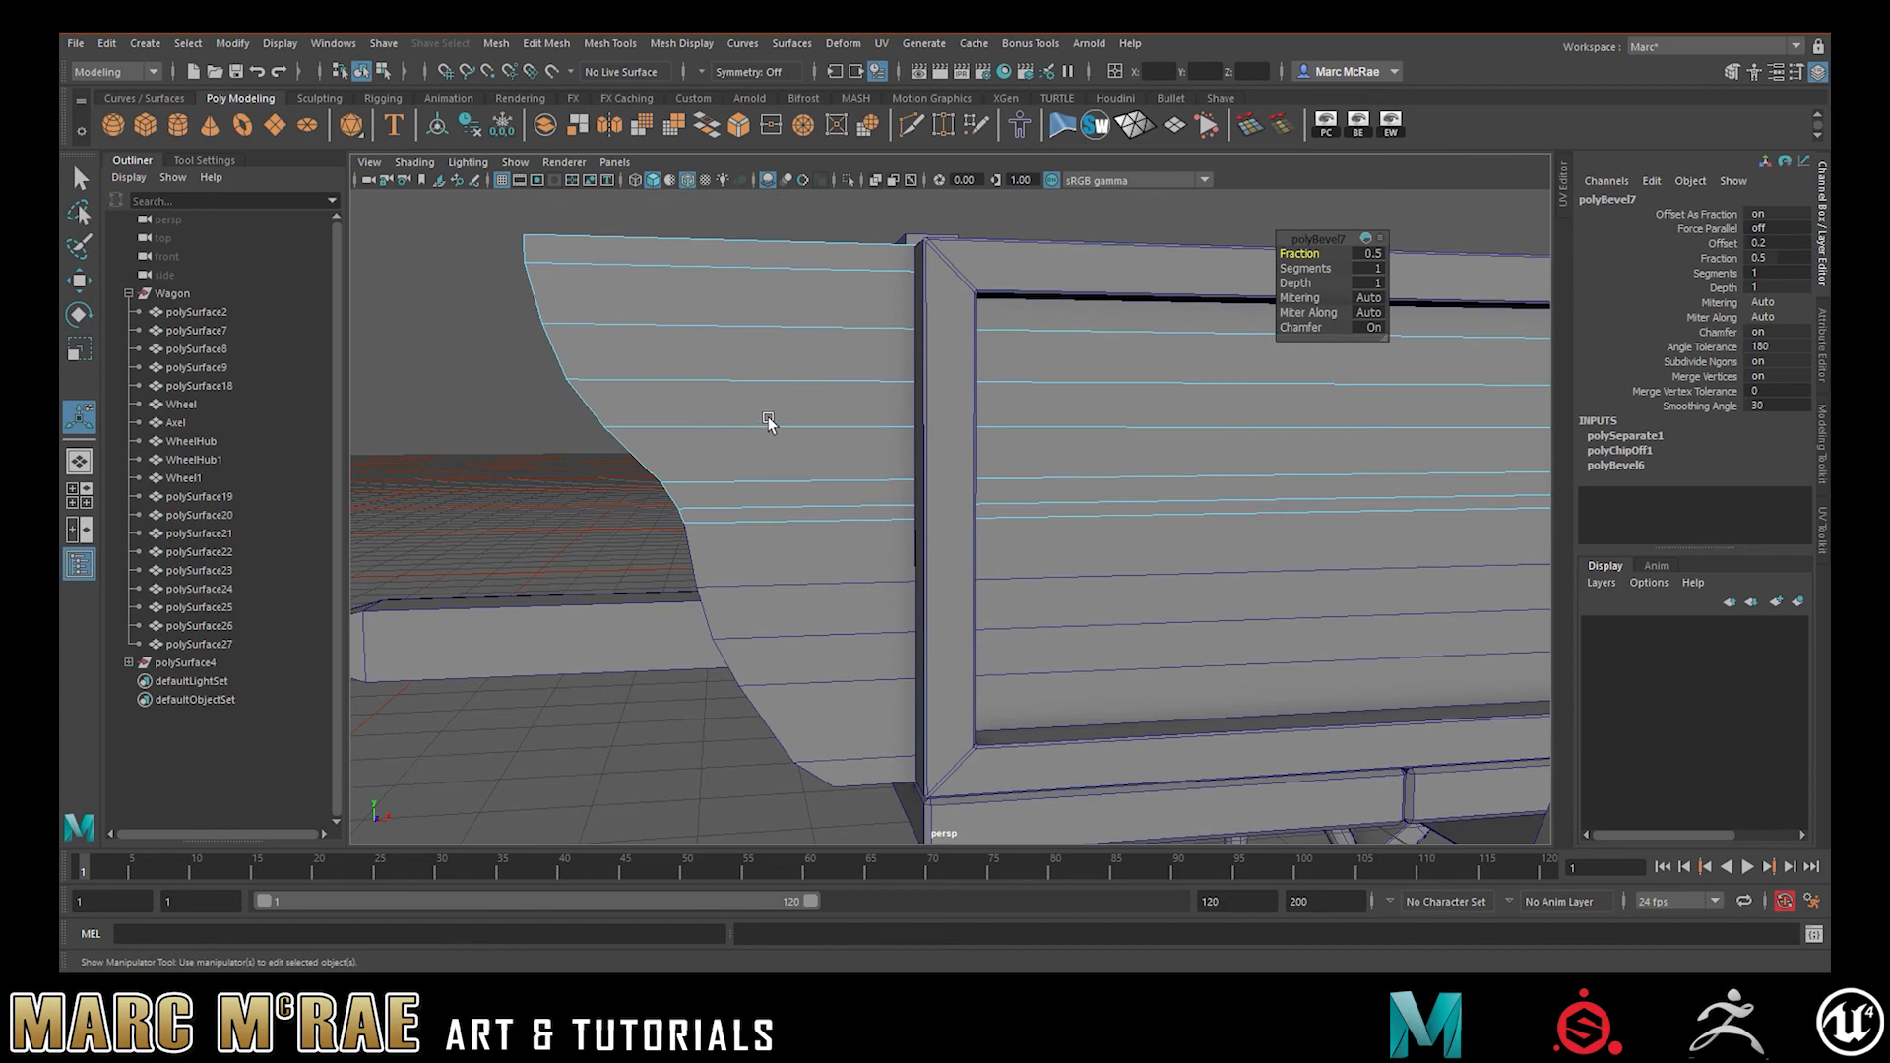
left_click_drag(801, 360, 771, 405, "alt")
- Turn on the polygon count display and select the lower side plank
left_click(1325, 126)
left_click(1062, 247)
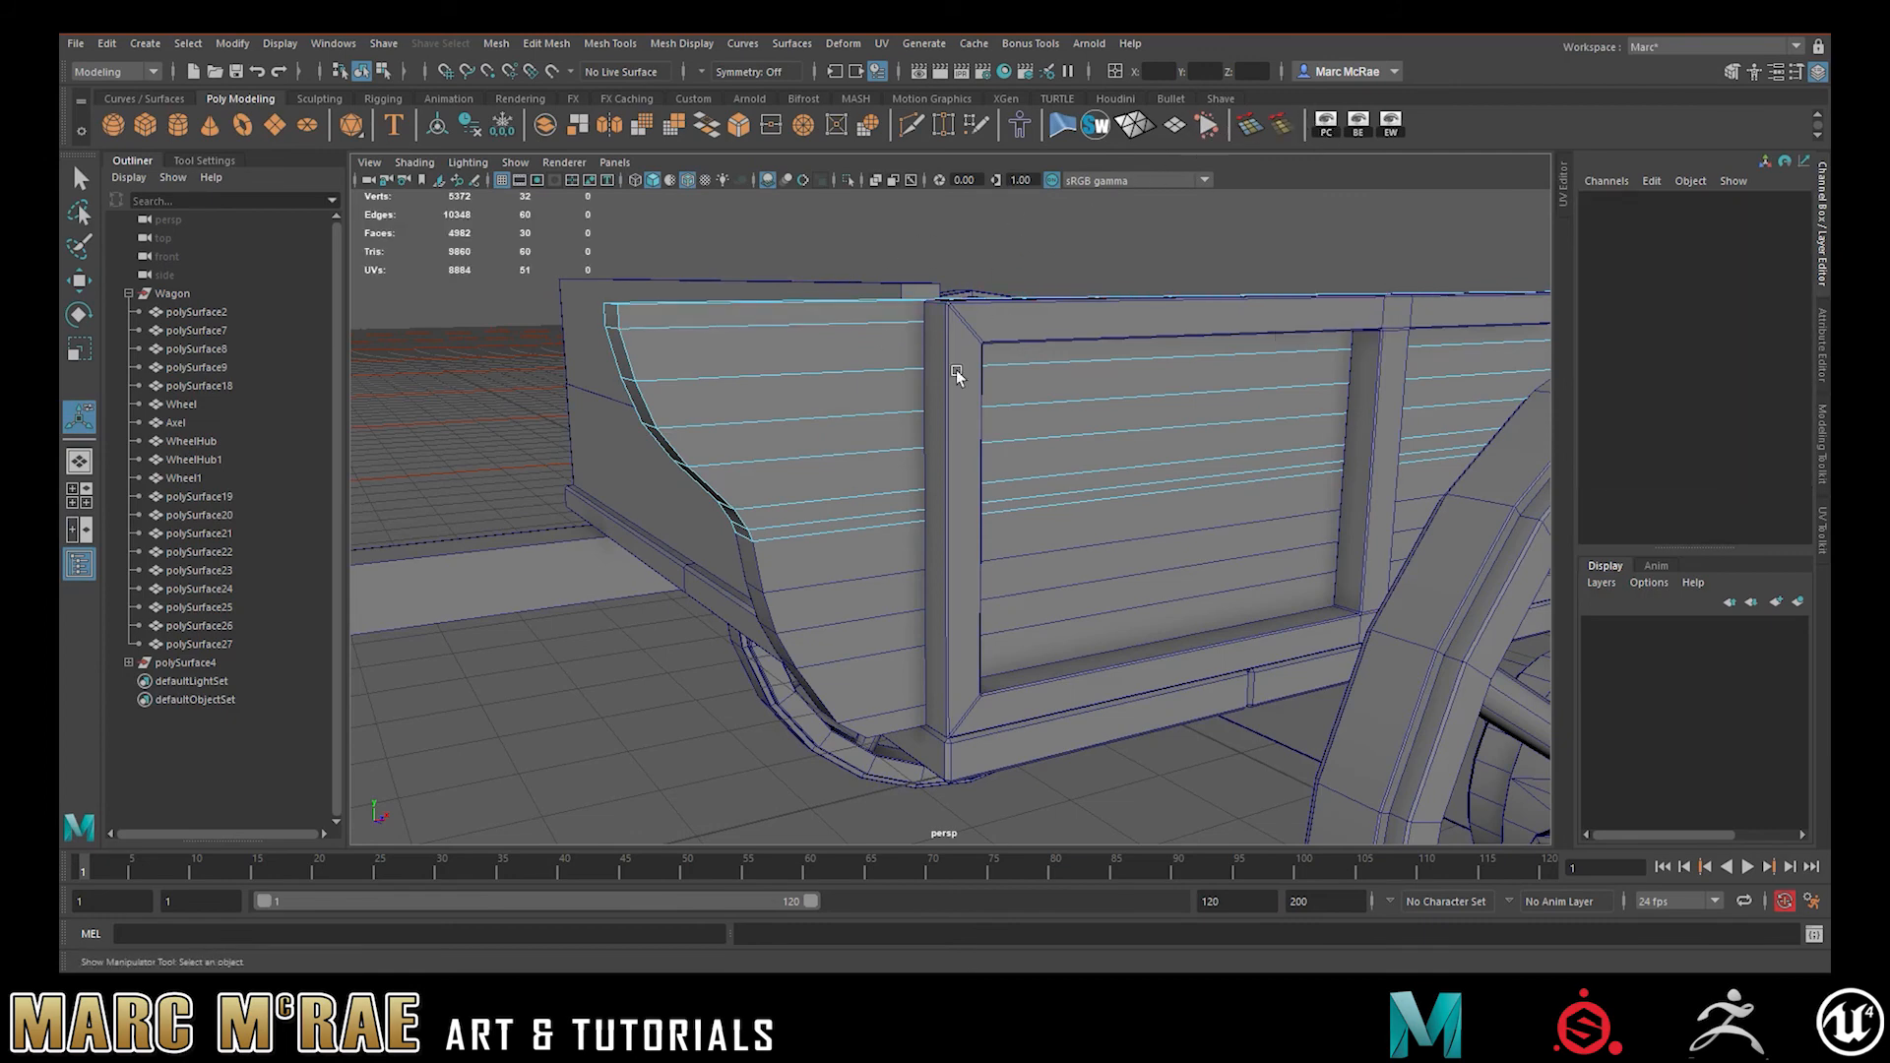
left_click(843, 580)
left_click_drag(929, 547, 813, 478, "alt")
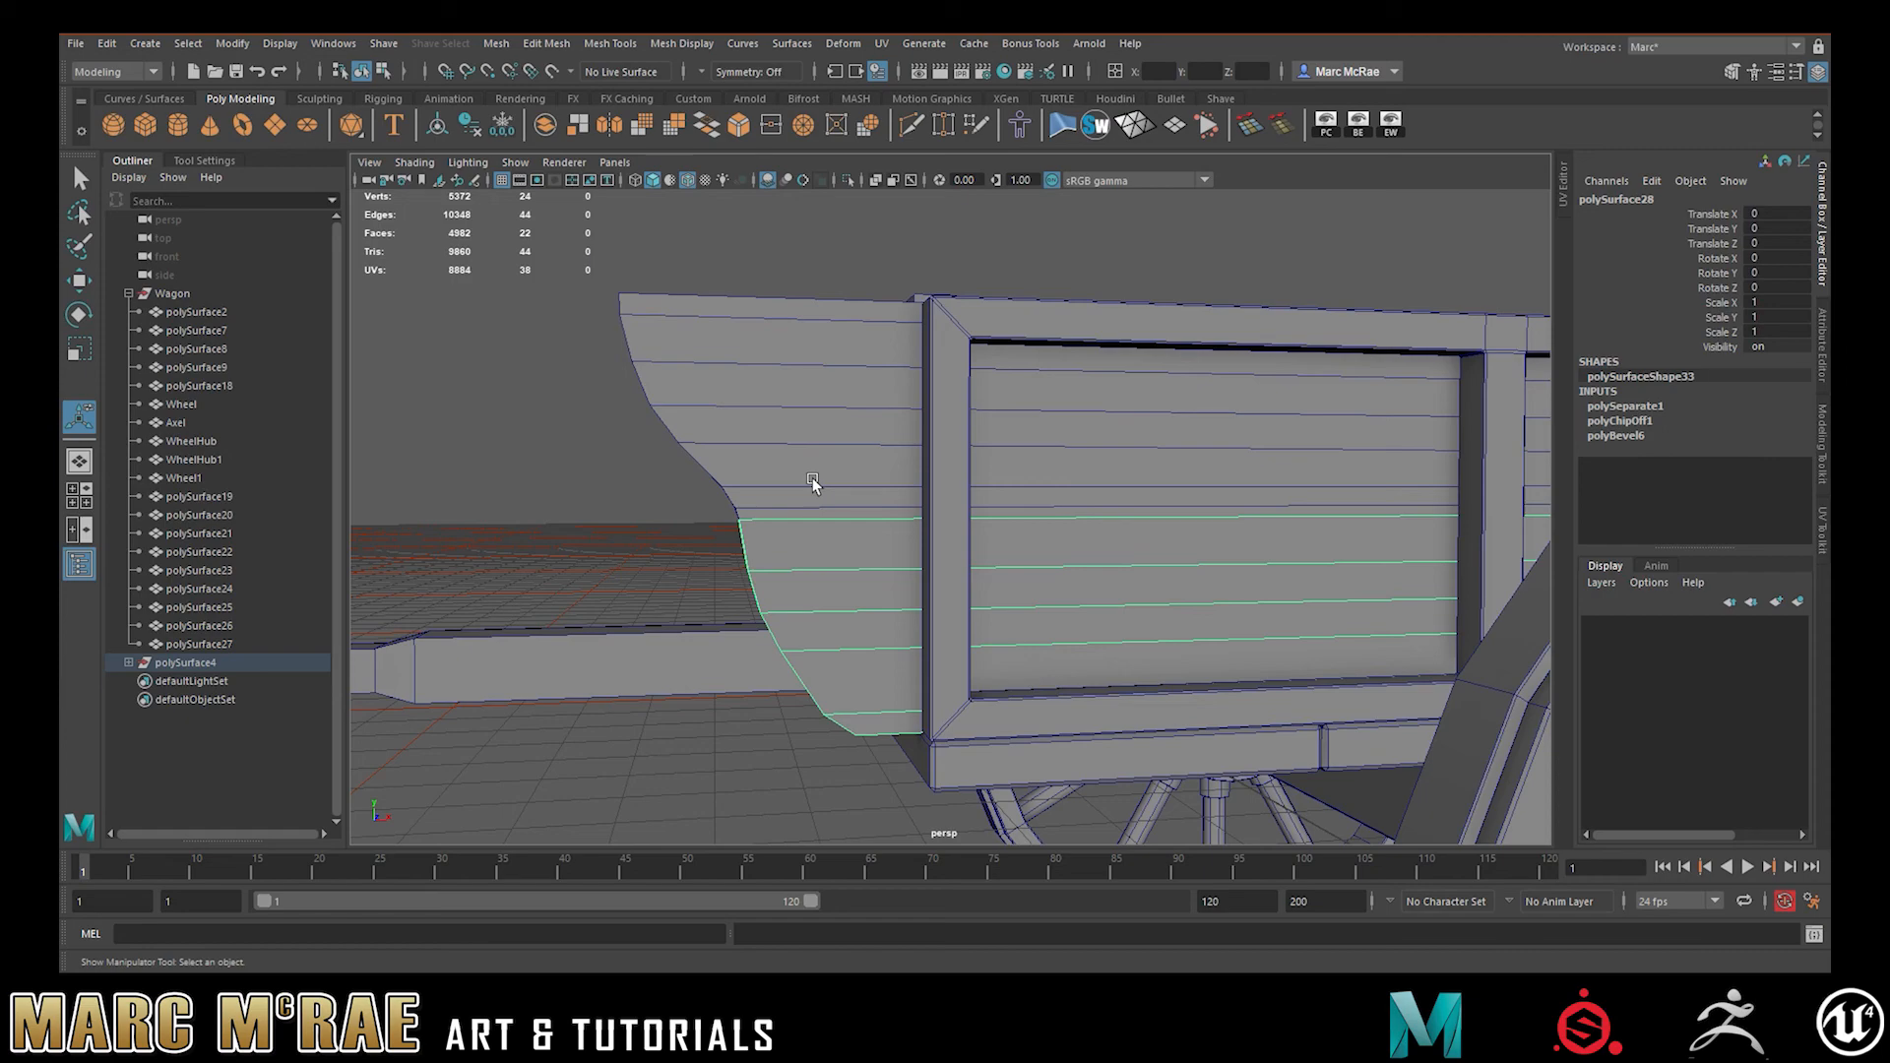
left_click_drag(812, 480, 879, 500, "alt")
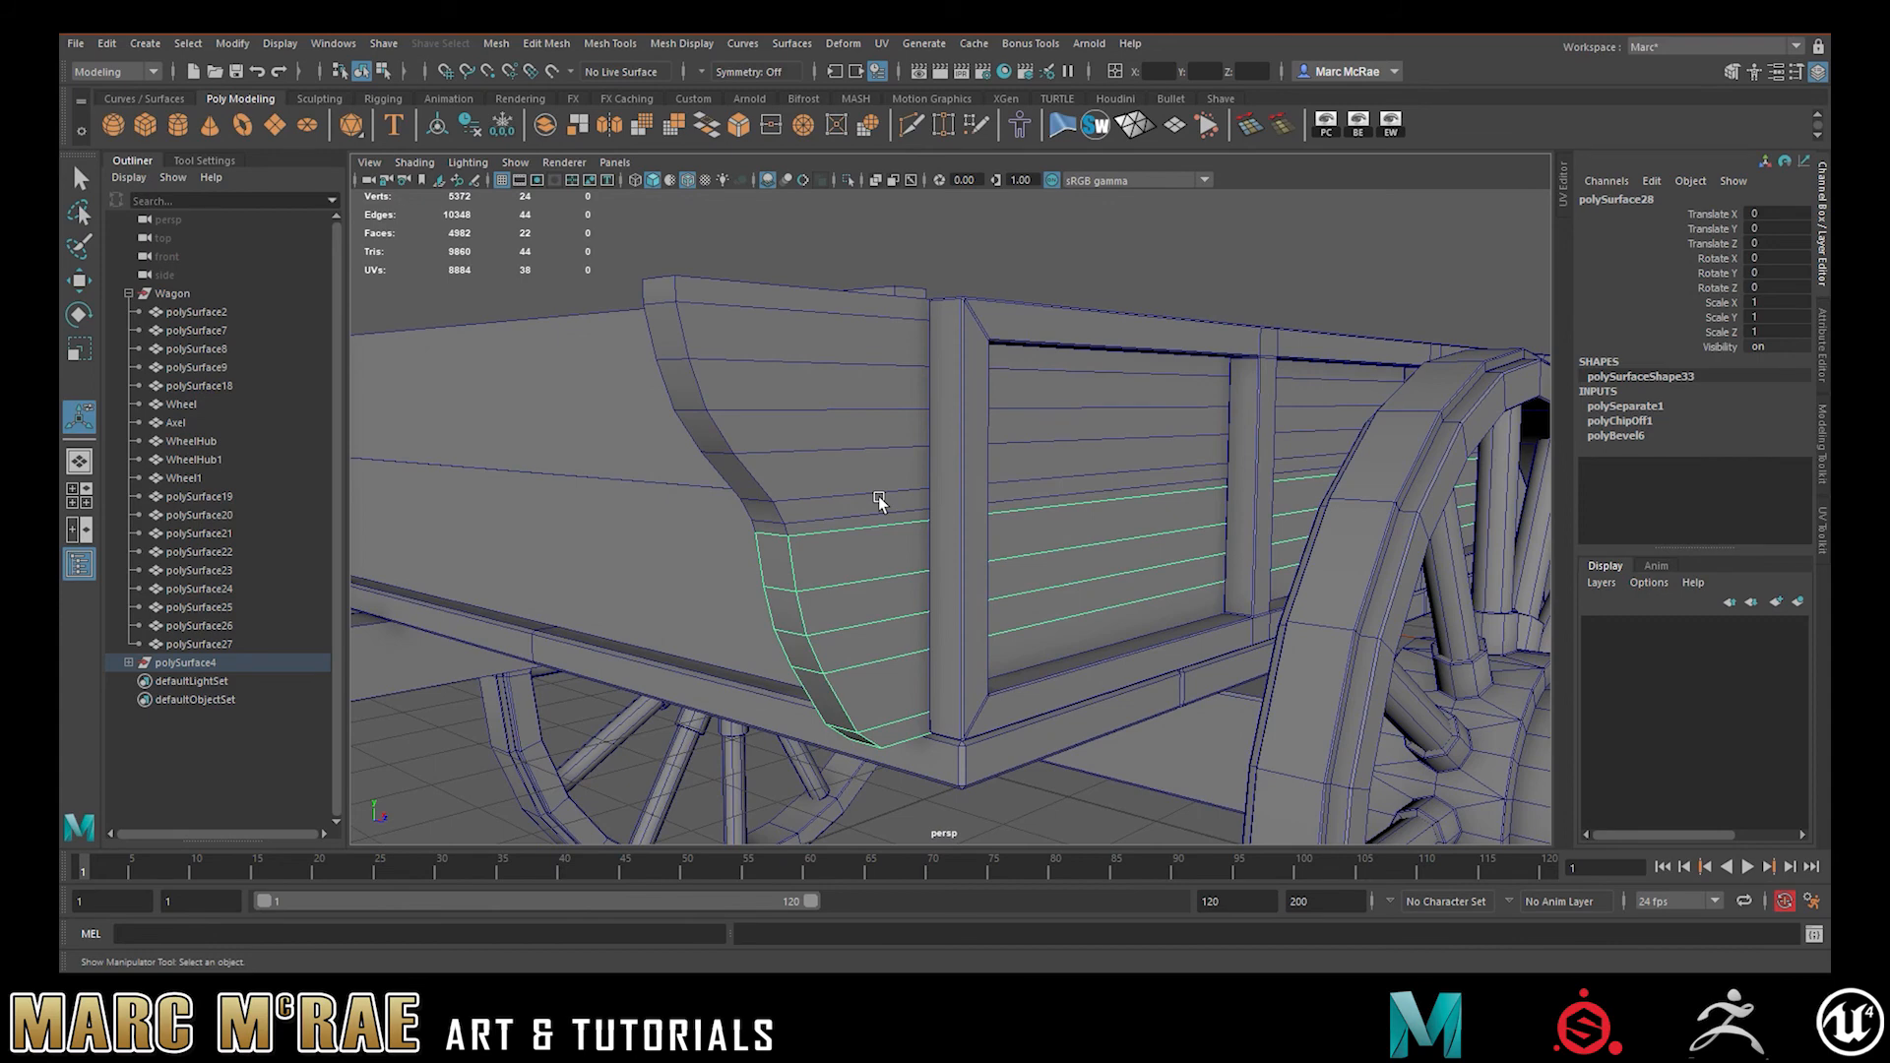
left_click_drag(878, 494, 840, 489, "alt")
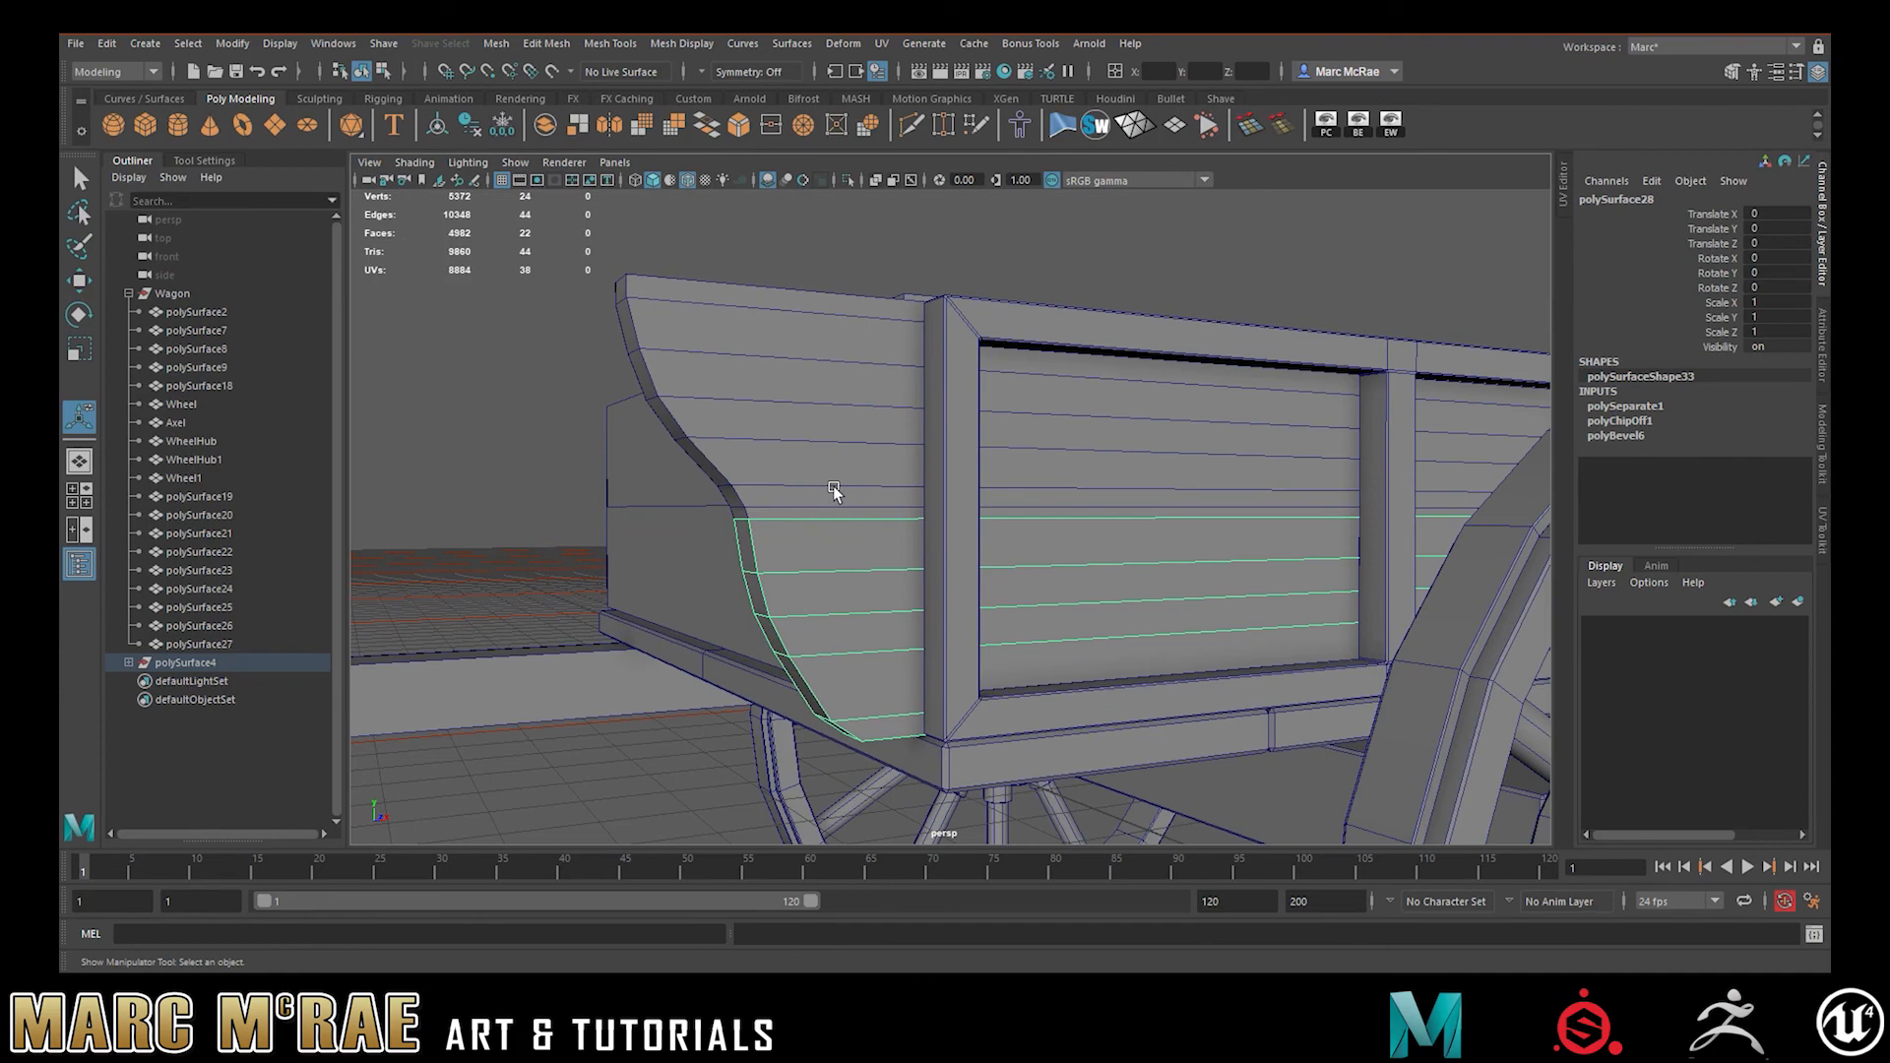
left_click_drag(854, 492, 873, 548, "alt")
- Try to bevel the lowest edge loop of the lower plank with a fraction of 0.5 and 1 segment
right_click_drag(875, 545, 870, 471)
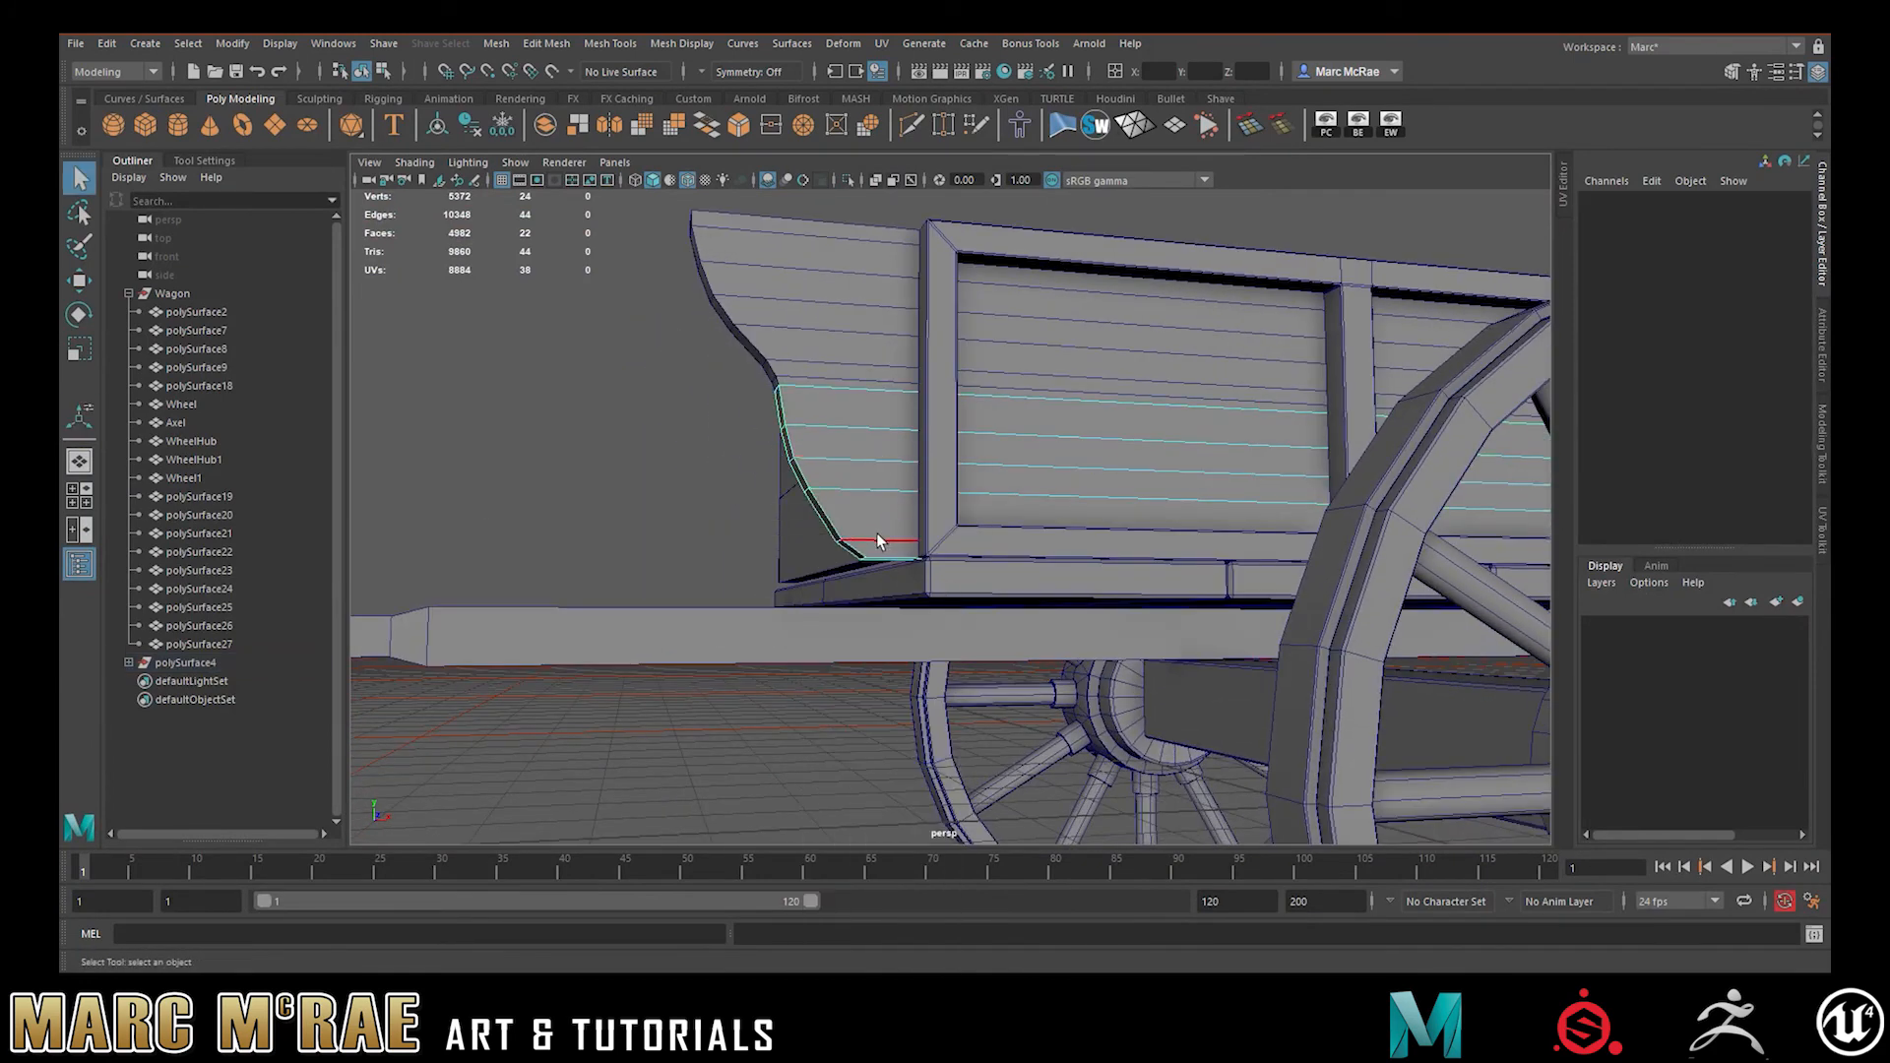
left_click(880, 539)
left_click(737, 126)
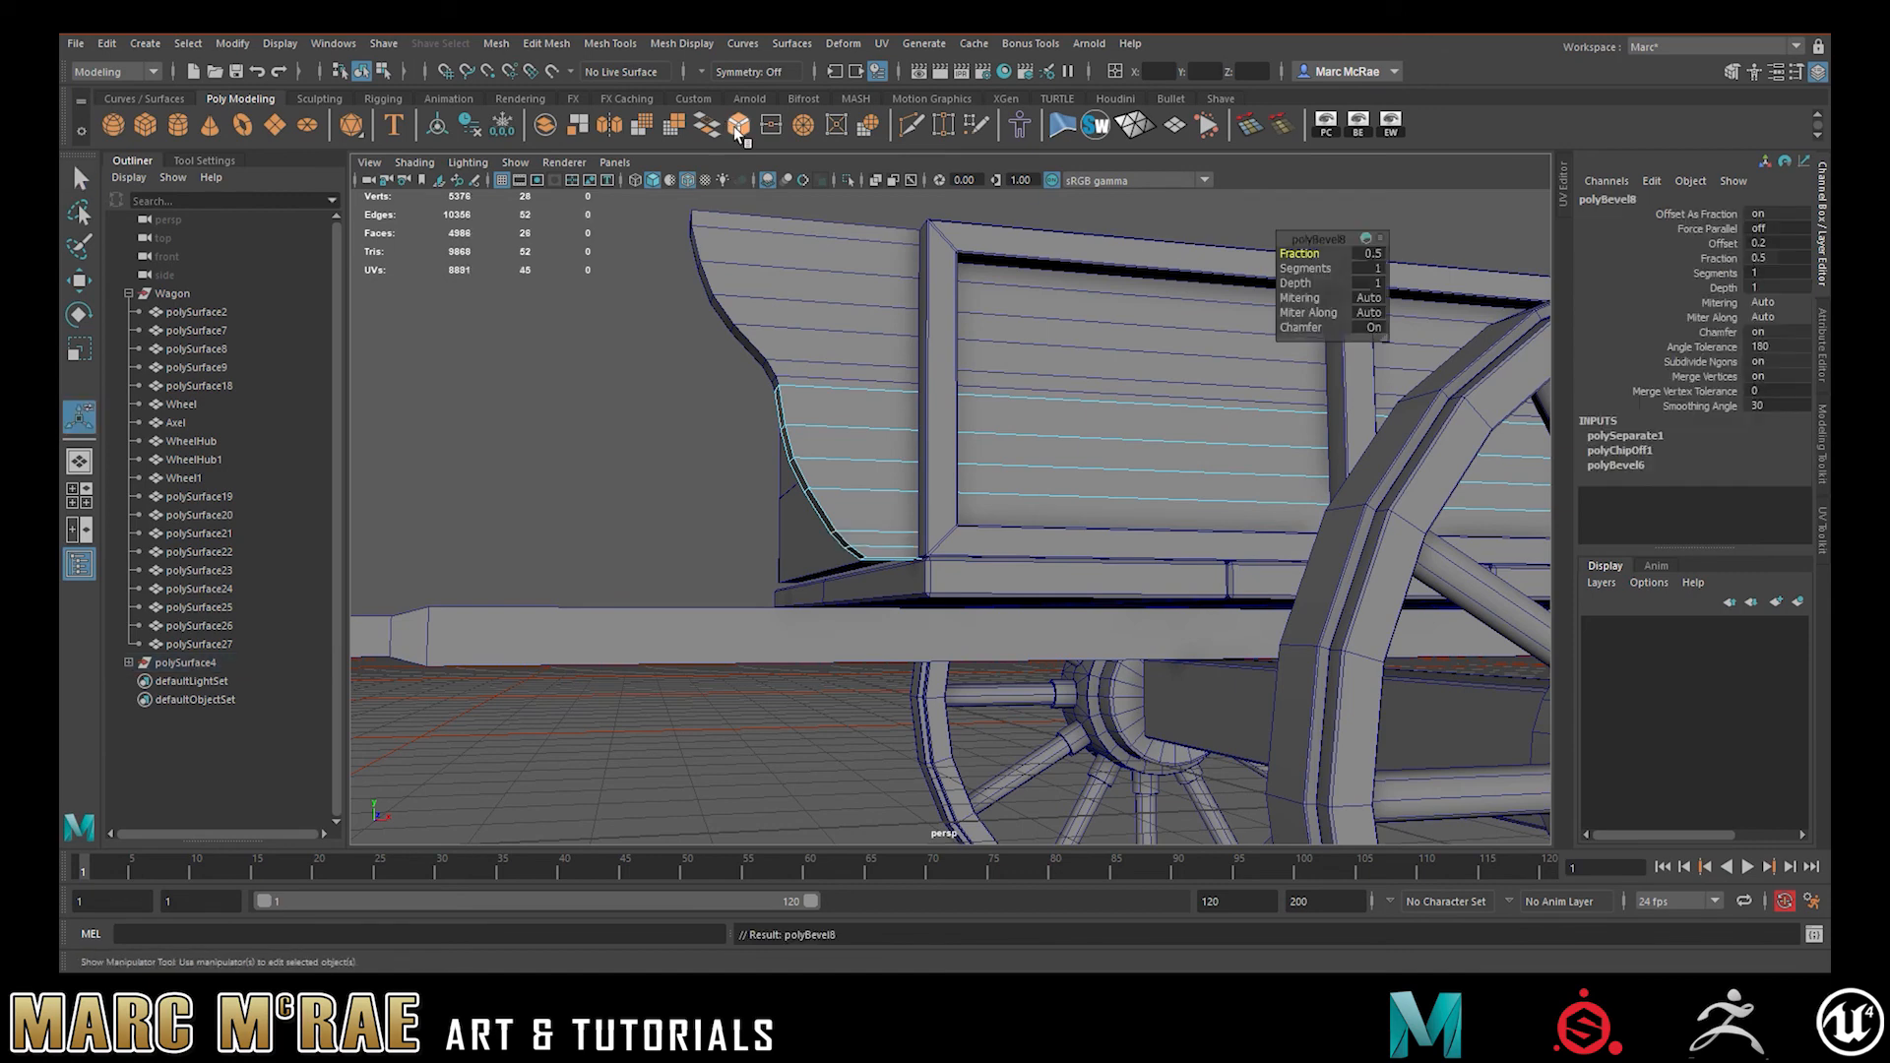
left_click_drag(994, 433, 909, 404, "alt")
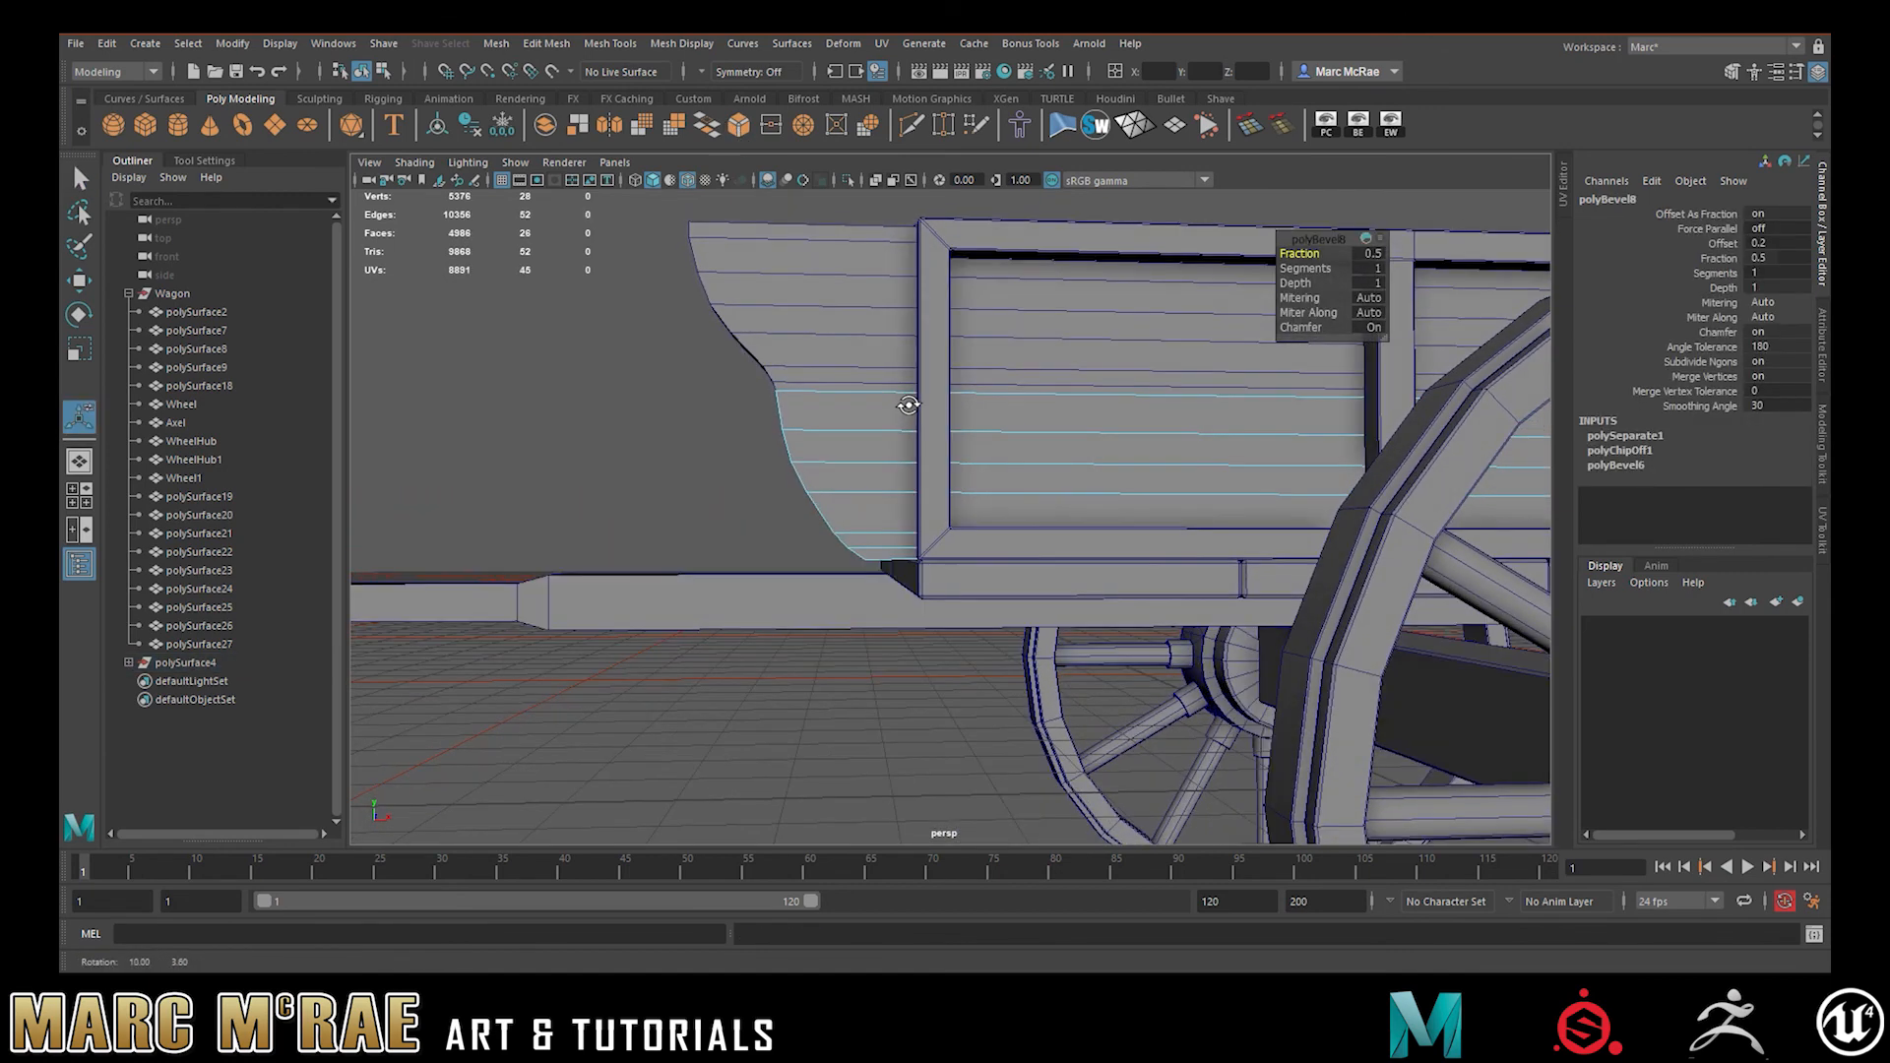
- Try to delete the lower plank's bevelled edge loops, and undo both the deletion and the bevel
right_click_drag(877, 505, 881, 532)
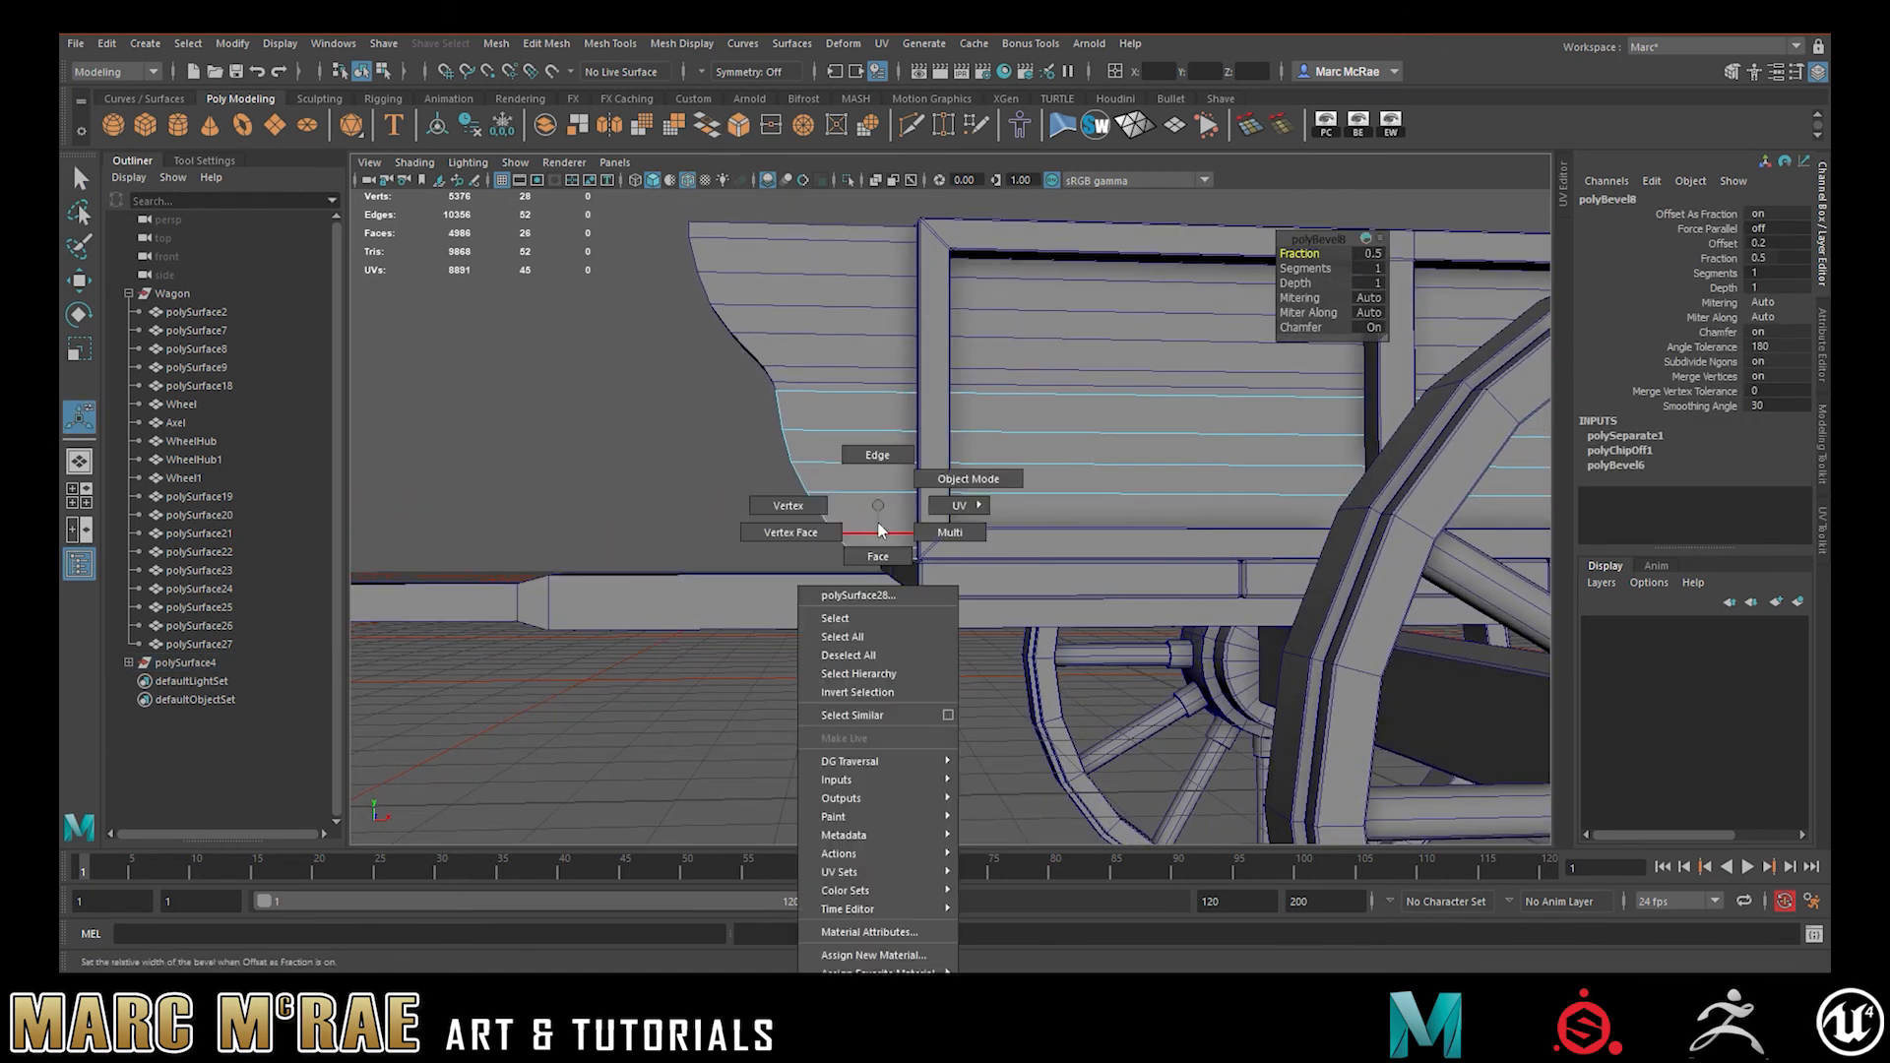
right_click_drag(888, 458, 889, 459)
left_click(877, 535)
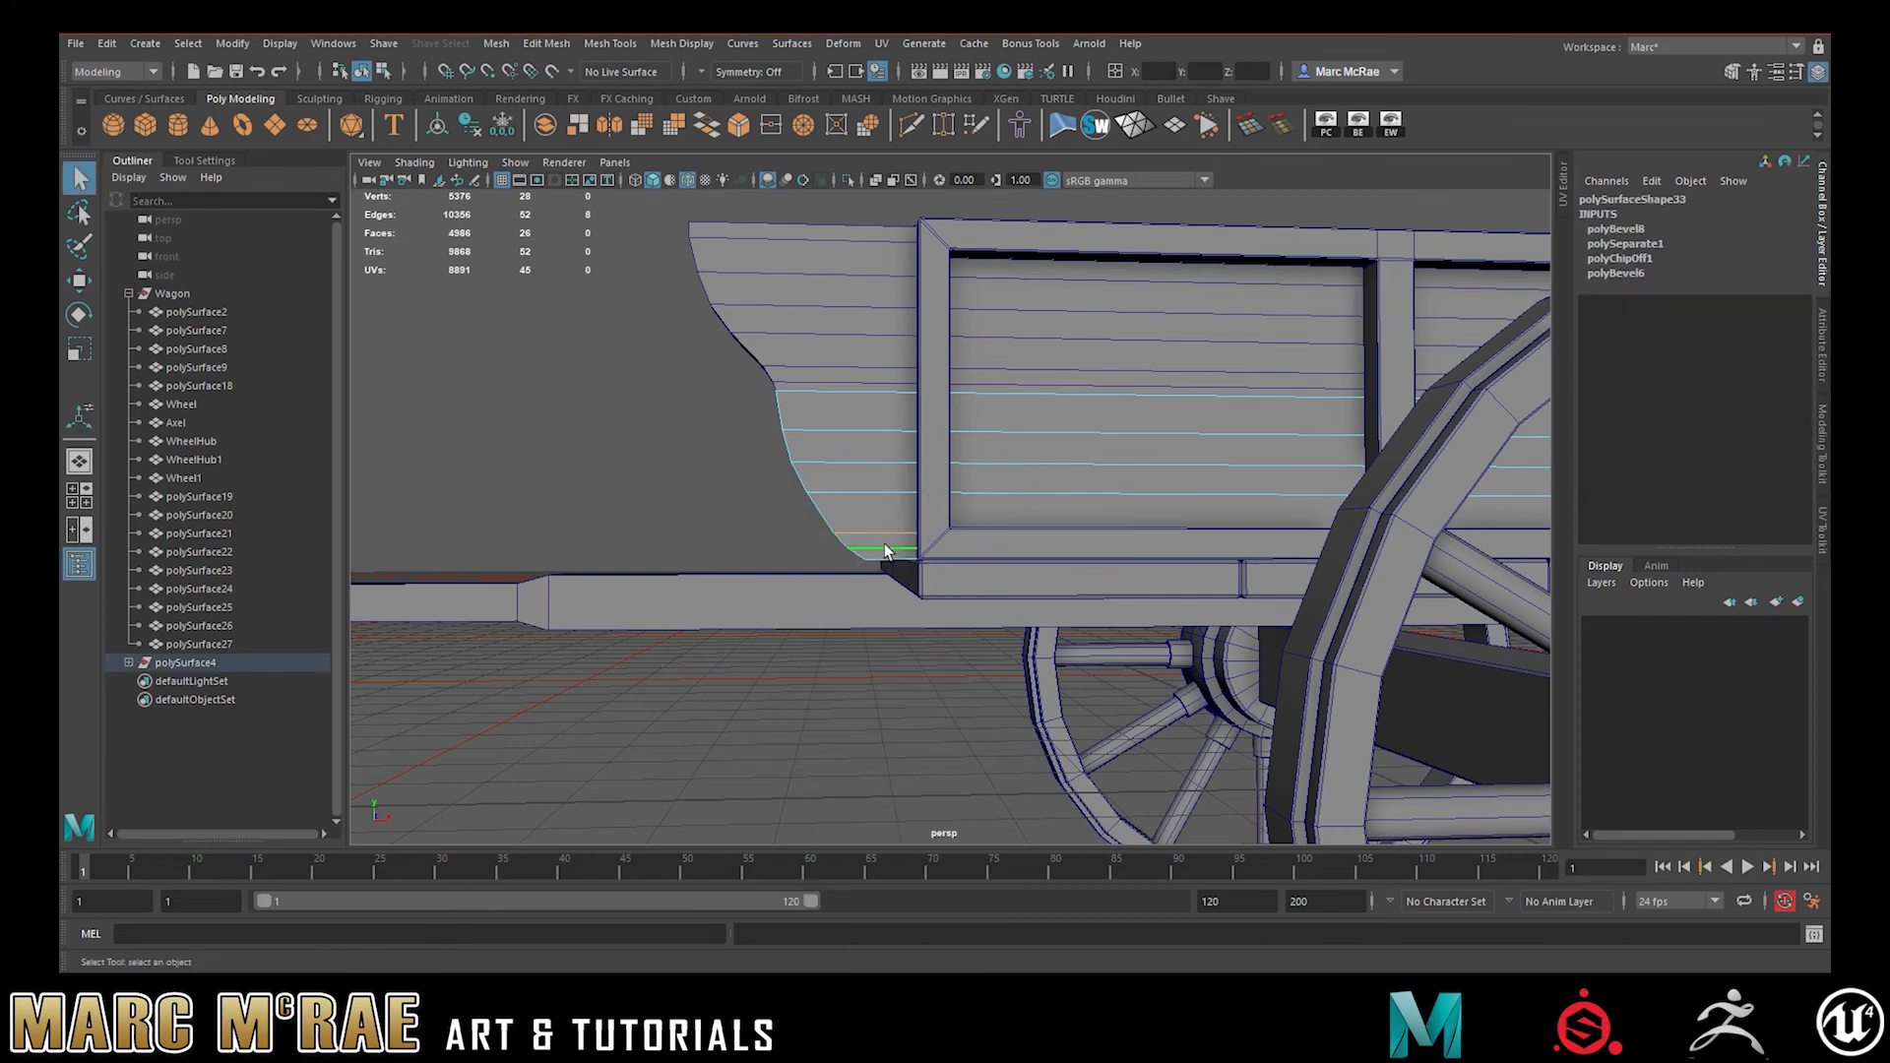
key("Delete")
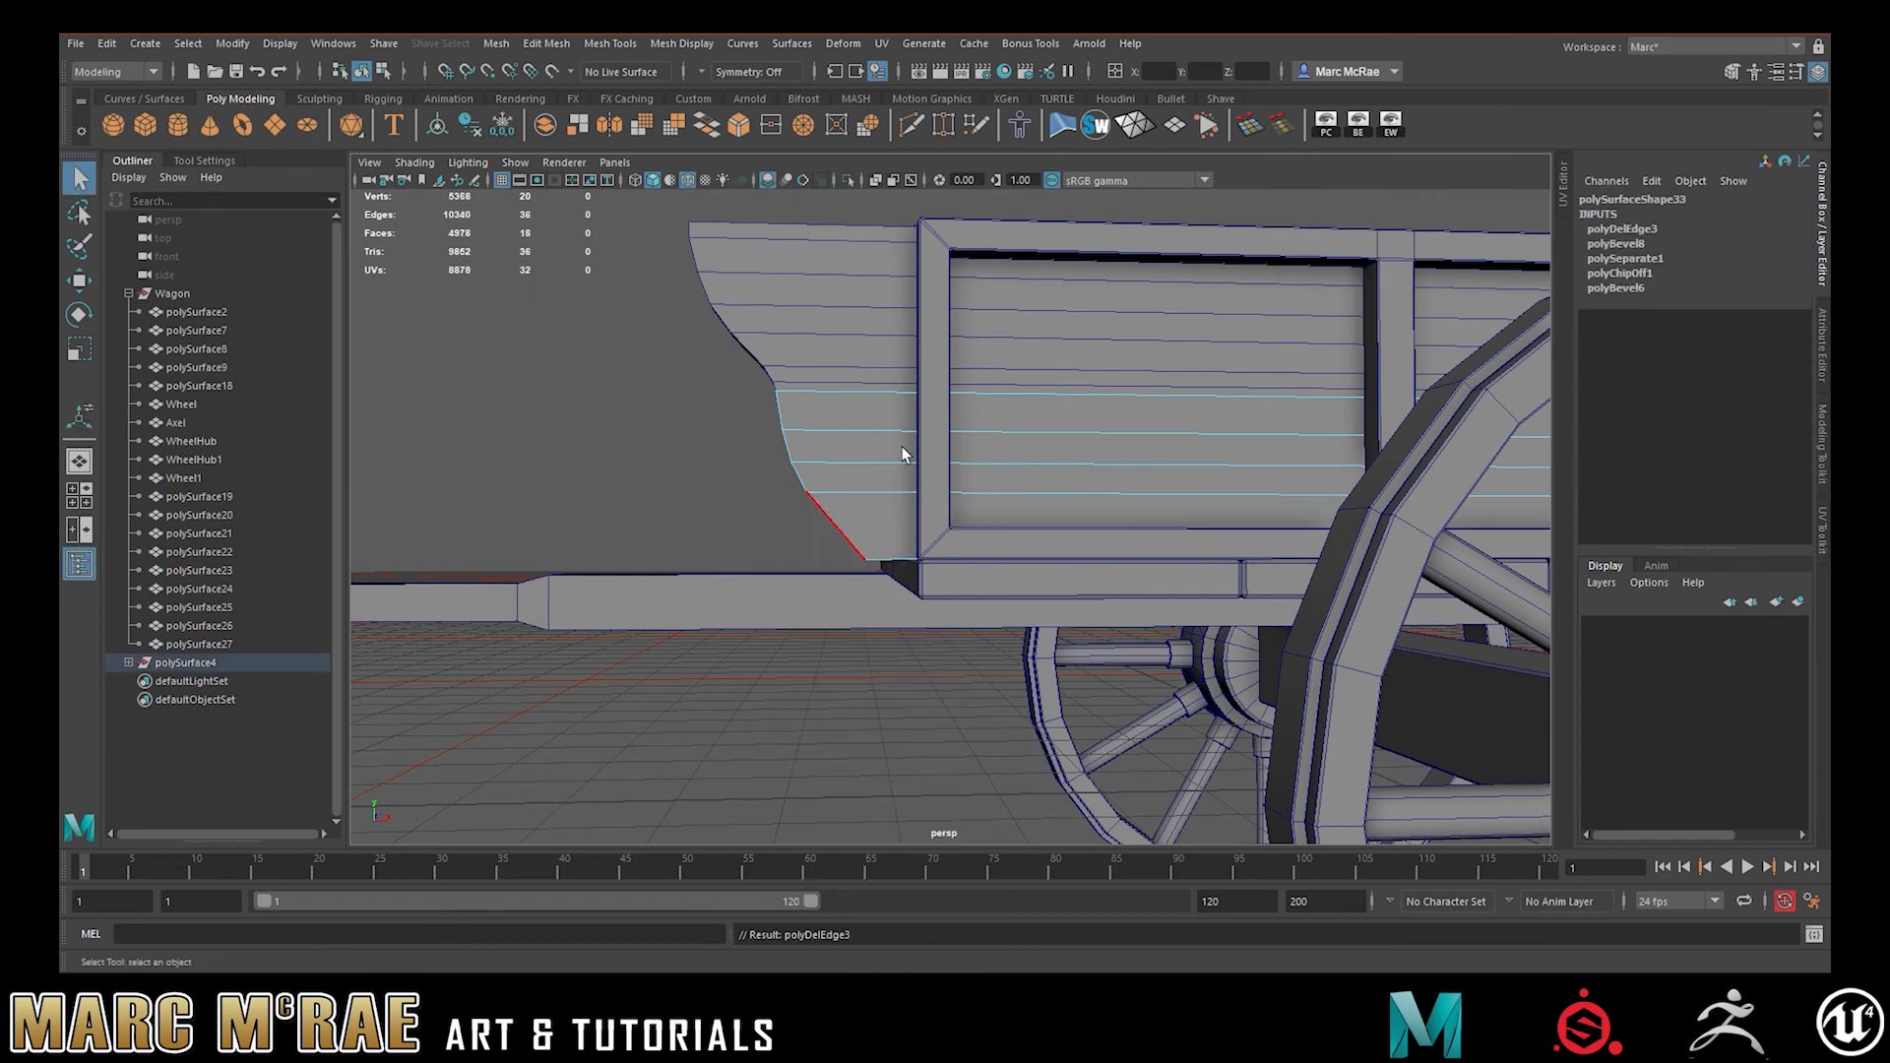
key("ctrl+z")
key("ctrl+z")
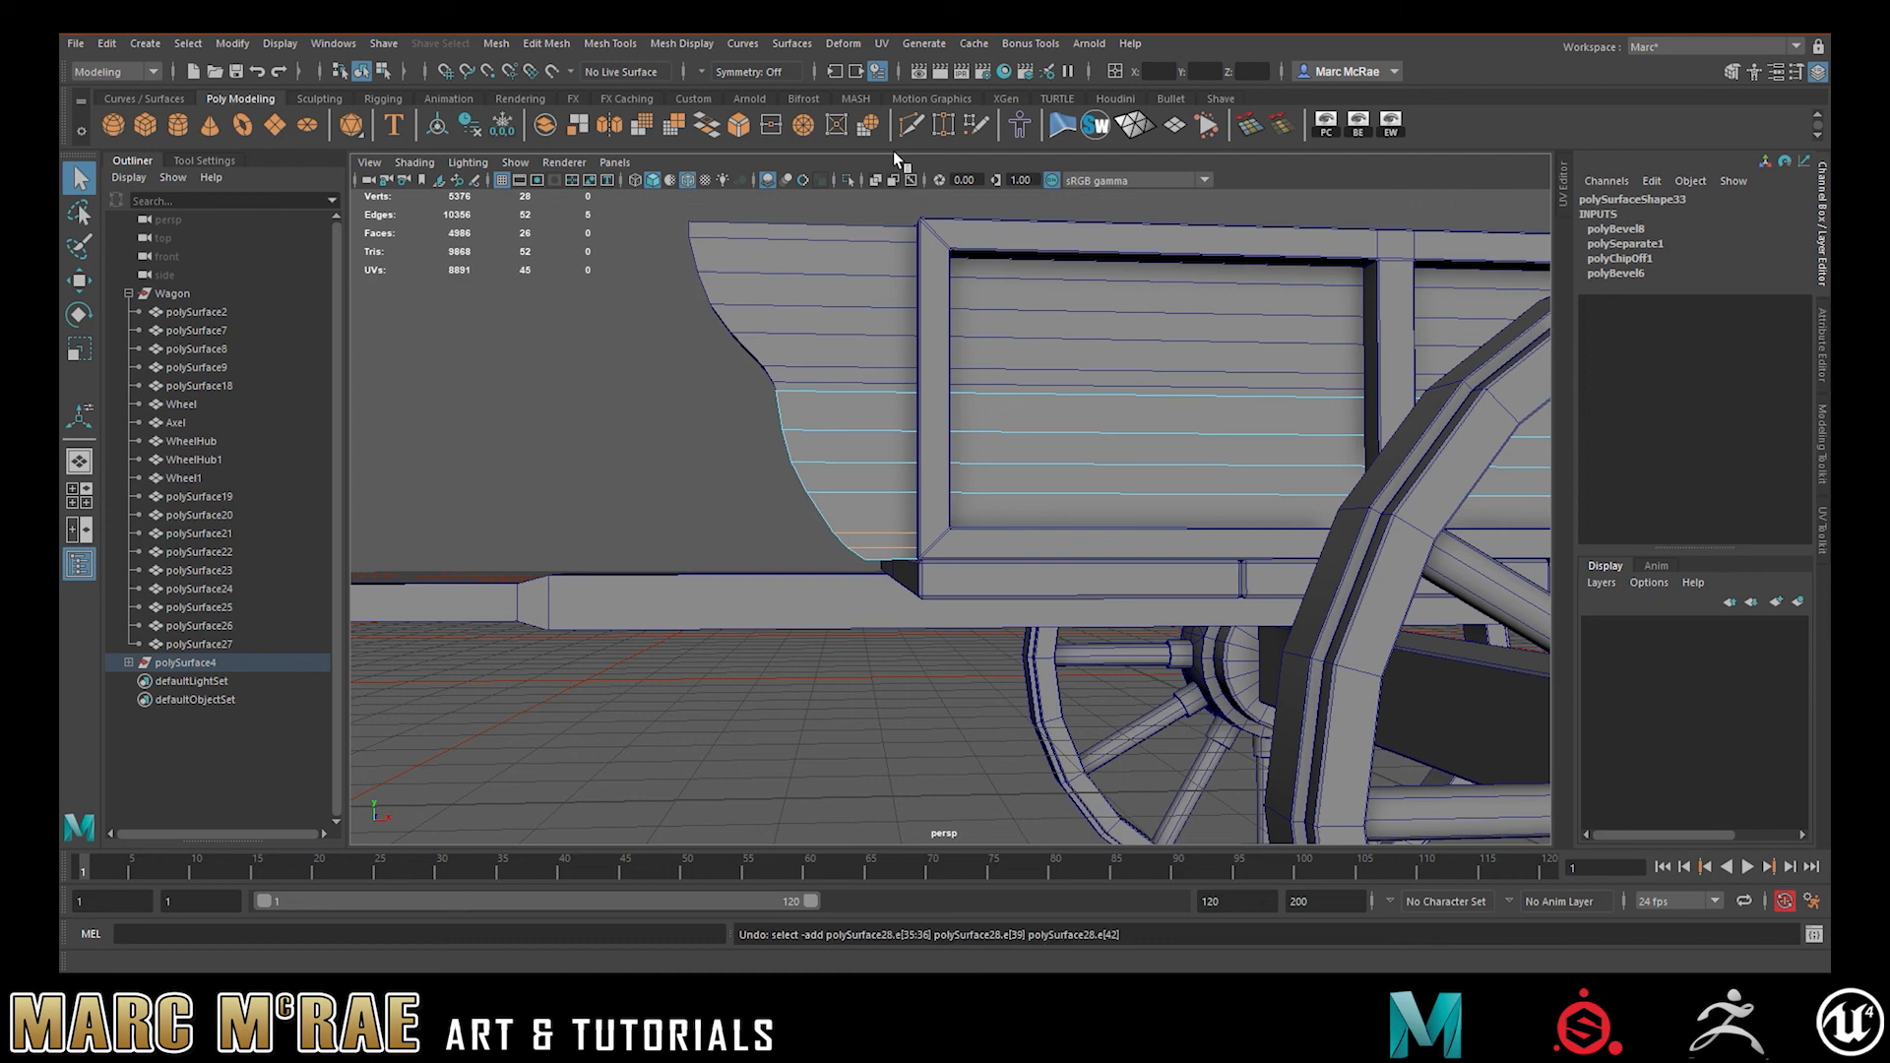
key("ctrl+z")
key("ctrl+z")
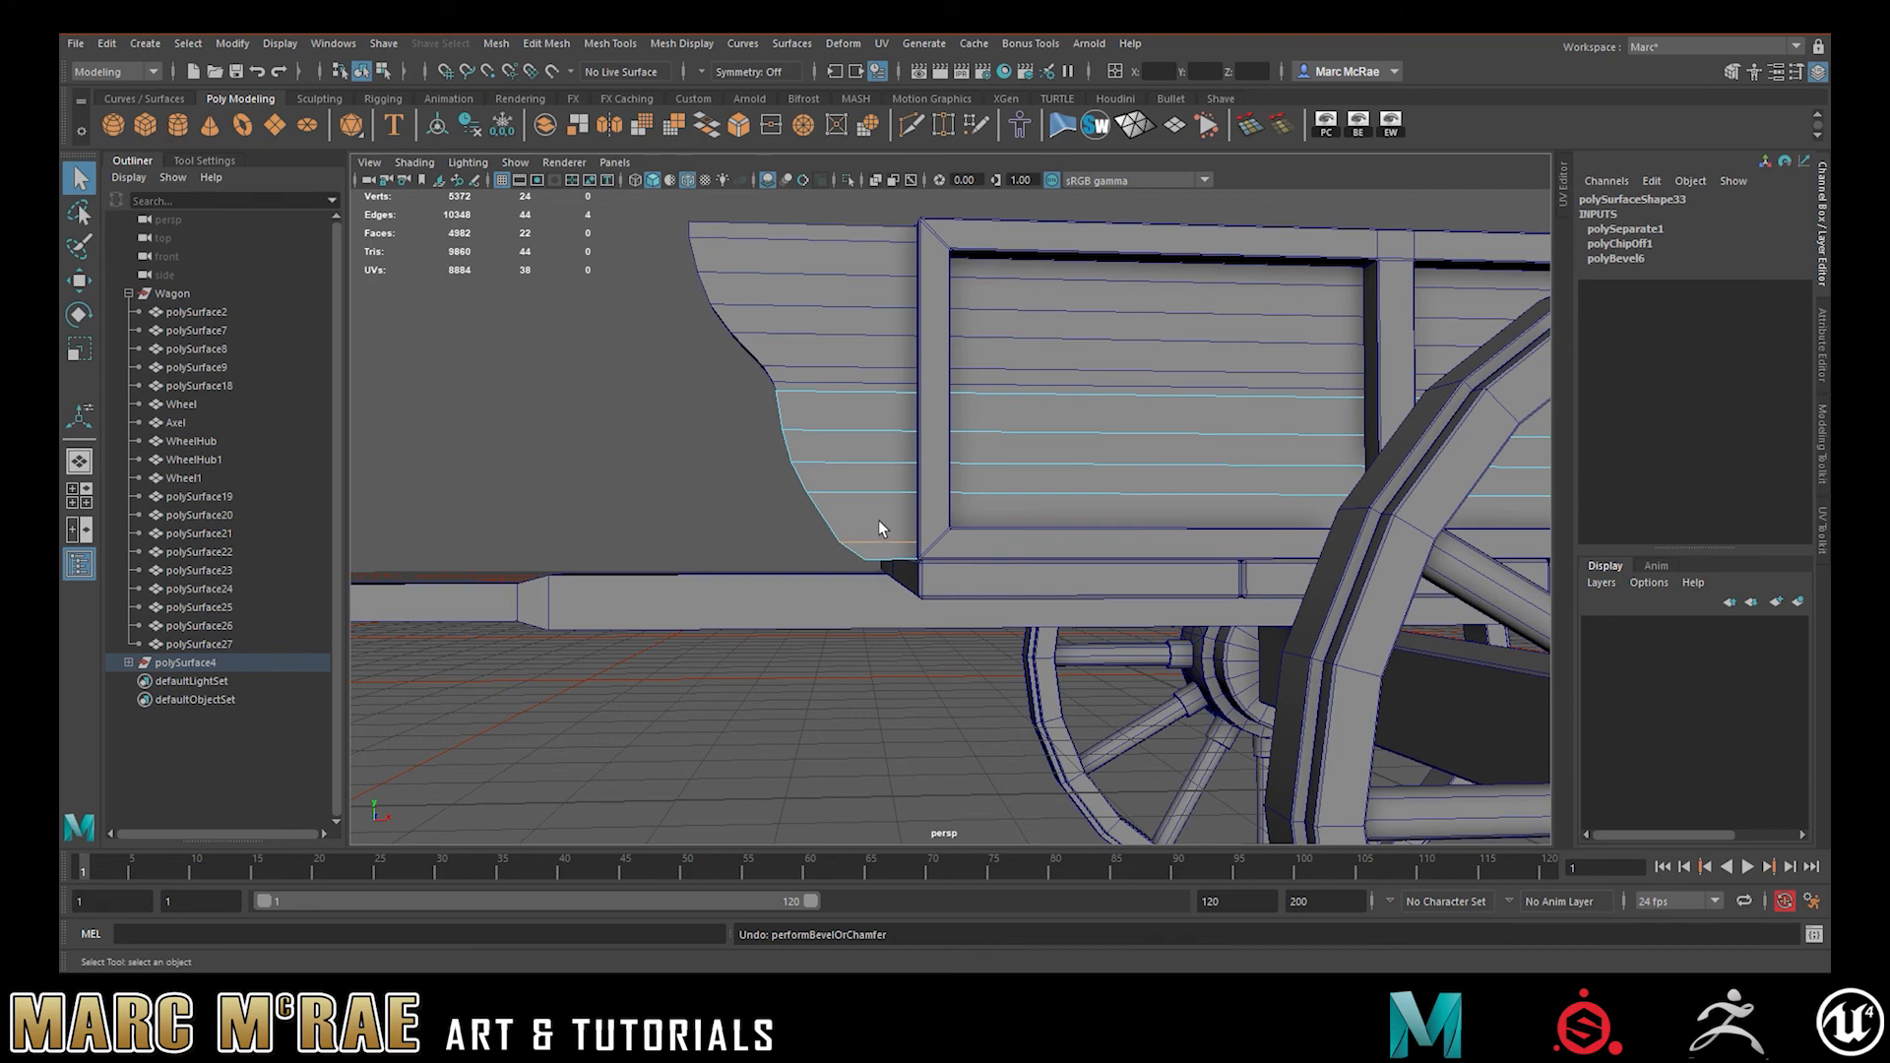
- Move the lowest edge on the curved end of the lower plank to even out its profile
left_click_drag(860, 524, 975, 536, "alt")
right_click_drag(975, 537, 1103, 557, "alt")
left_click(803, 570)
left_click(844, 518)
right_click_drag(845, 518, 809, 540)
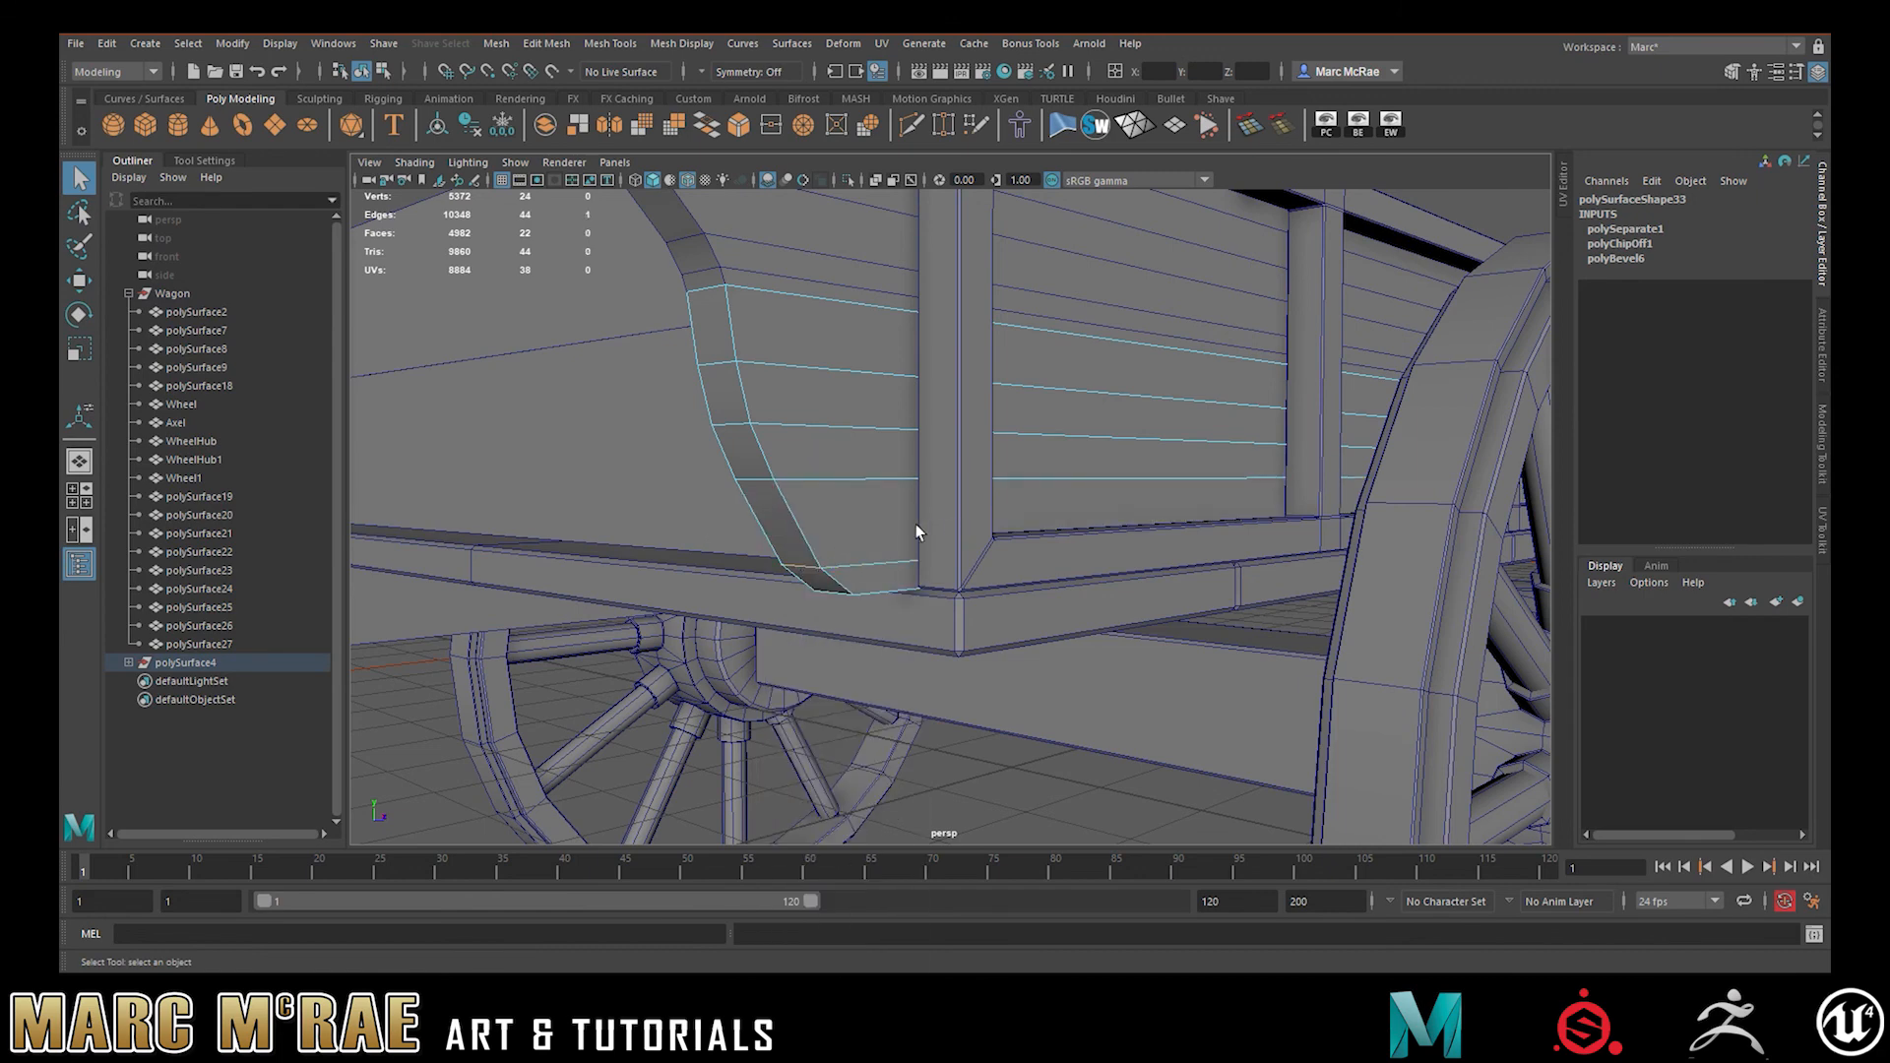
left_click_drag(920, 532, 820, 529, "alt")
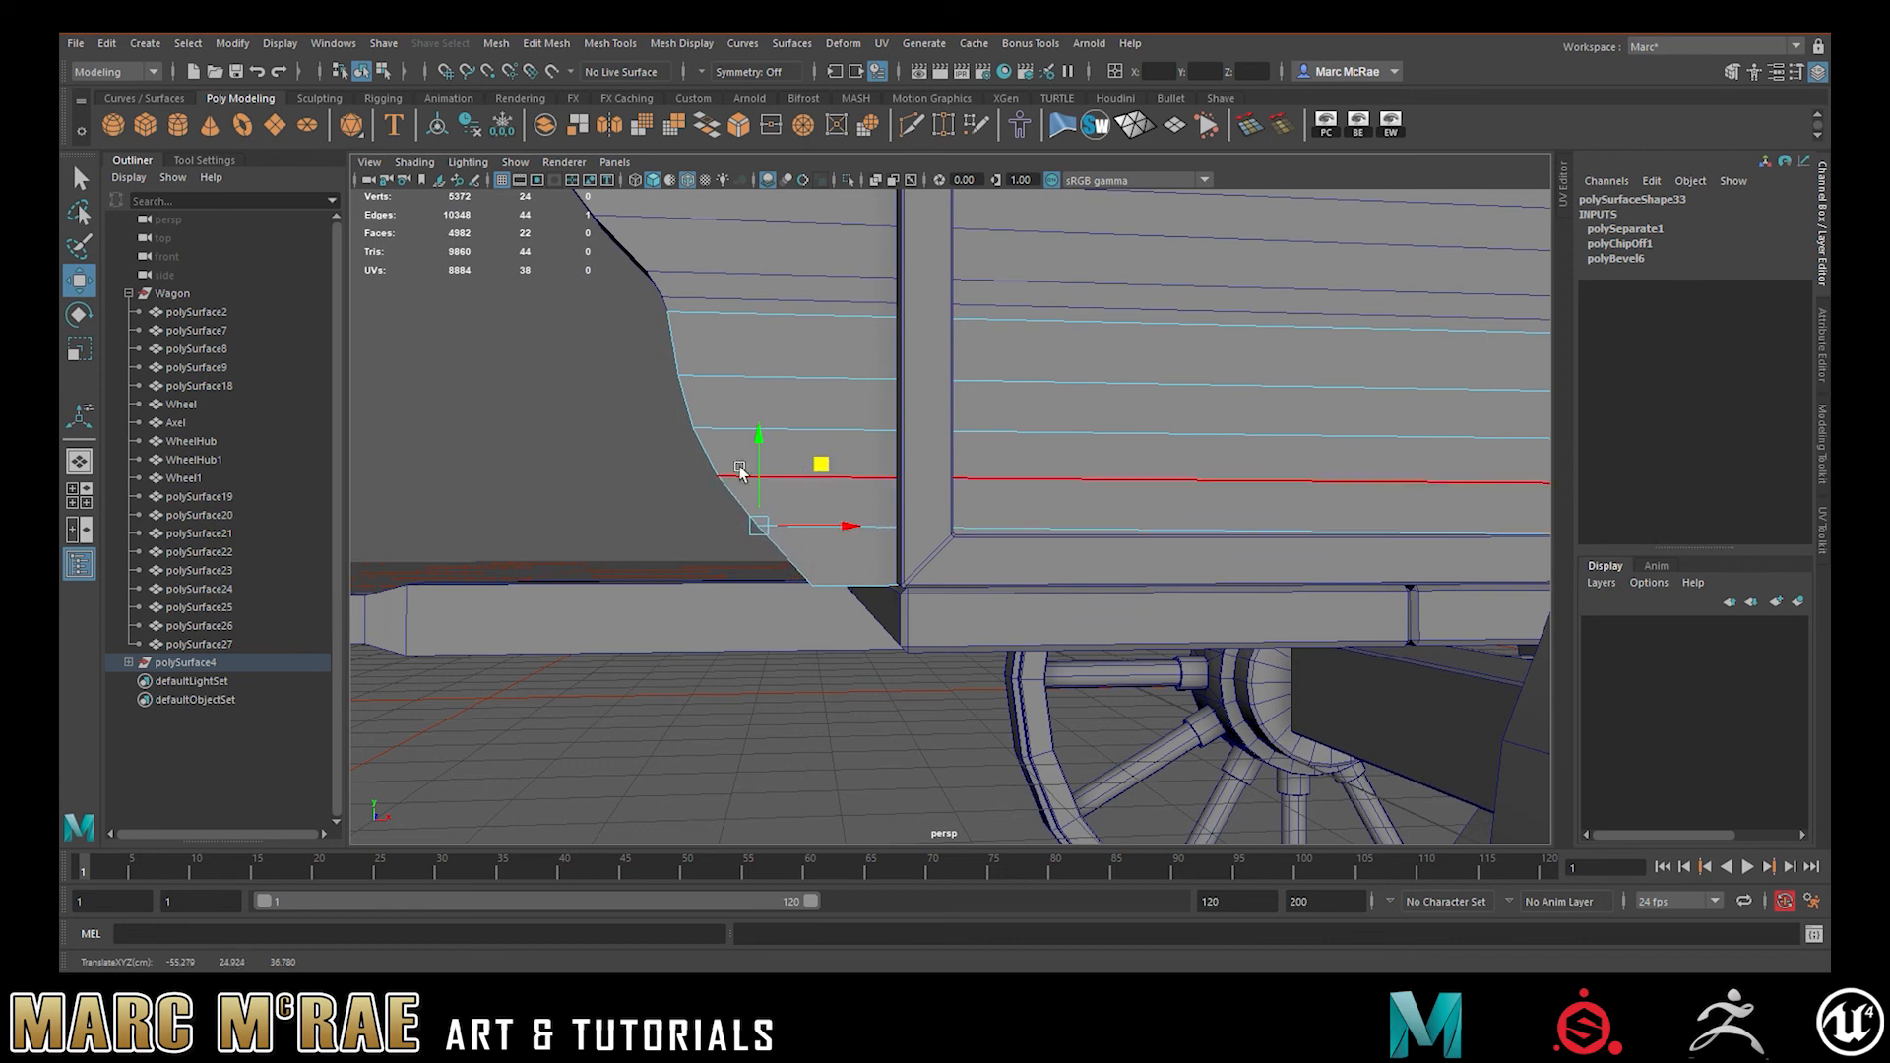
left_click_drag(589, 473, 682, 476, "alt")
middle_click_drag(763, 463, 754, 564, "alt")
left_click_drag(802, 482, 815, 502, "alt")
- Bevel the edge loops around both ends of the upper side plank, isolating it to reach the hidden edges
right_click_drag(679, 324, 695, 288)
double_click(617, 323)
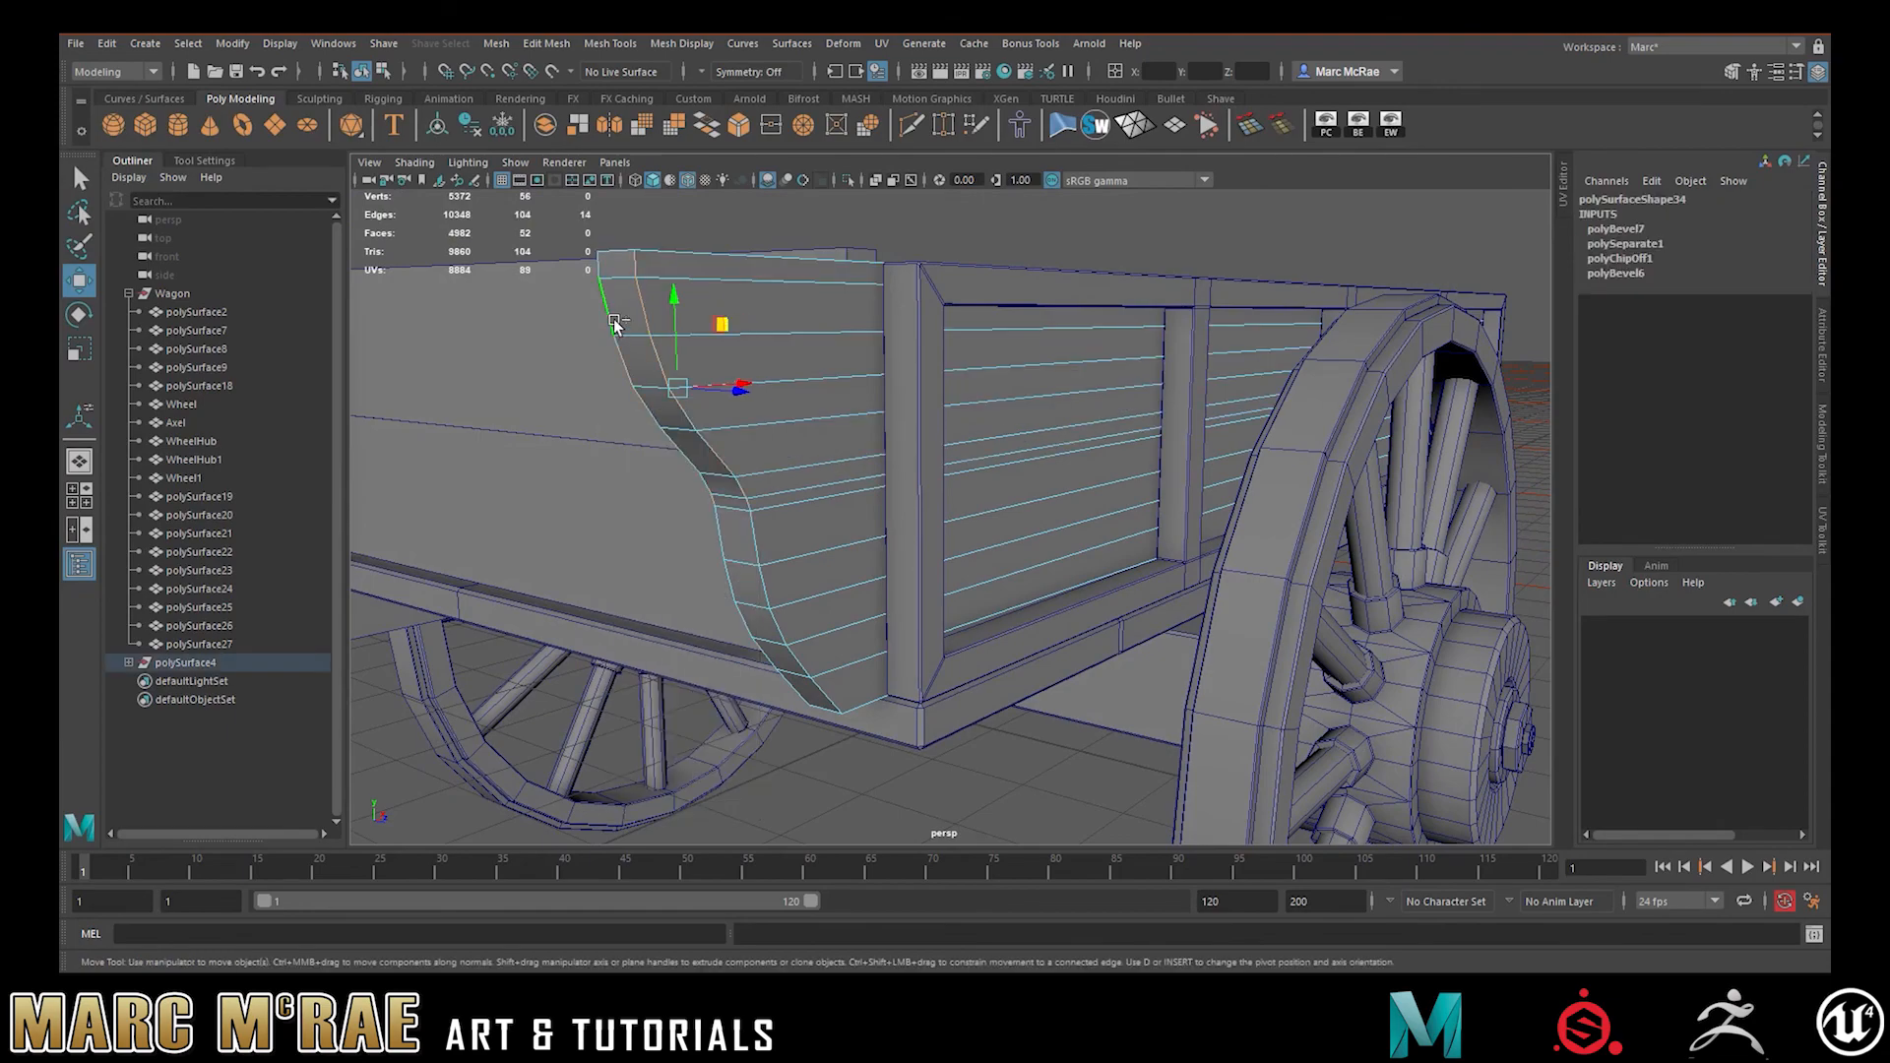
double_click(670, 254, "shift")
left_click_drag(669, 254, 979, 284, "alt")
double_click(789, 586, "shift")
right_click_drag(980, 284, 1063, 246)
left_click(848, 181)
left_click_drag(890, 227, 943, 316, "alt")
right_click_drag(944, 316, 944, 260)
double_click(1148, 673, "shift")
left_click_drag(1148, 675, 970, 630, "alt")
left_click(734, 126)
left_click_drag(856, 532, 559, 407, "alt")
- Leave isolation and bevel the lower side plank's edges to match the upper plank
key("ctrl+1")
key("q")
left_click_drag(866, 650, 913, 581, "alt")
left_click(913, 581)
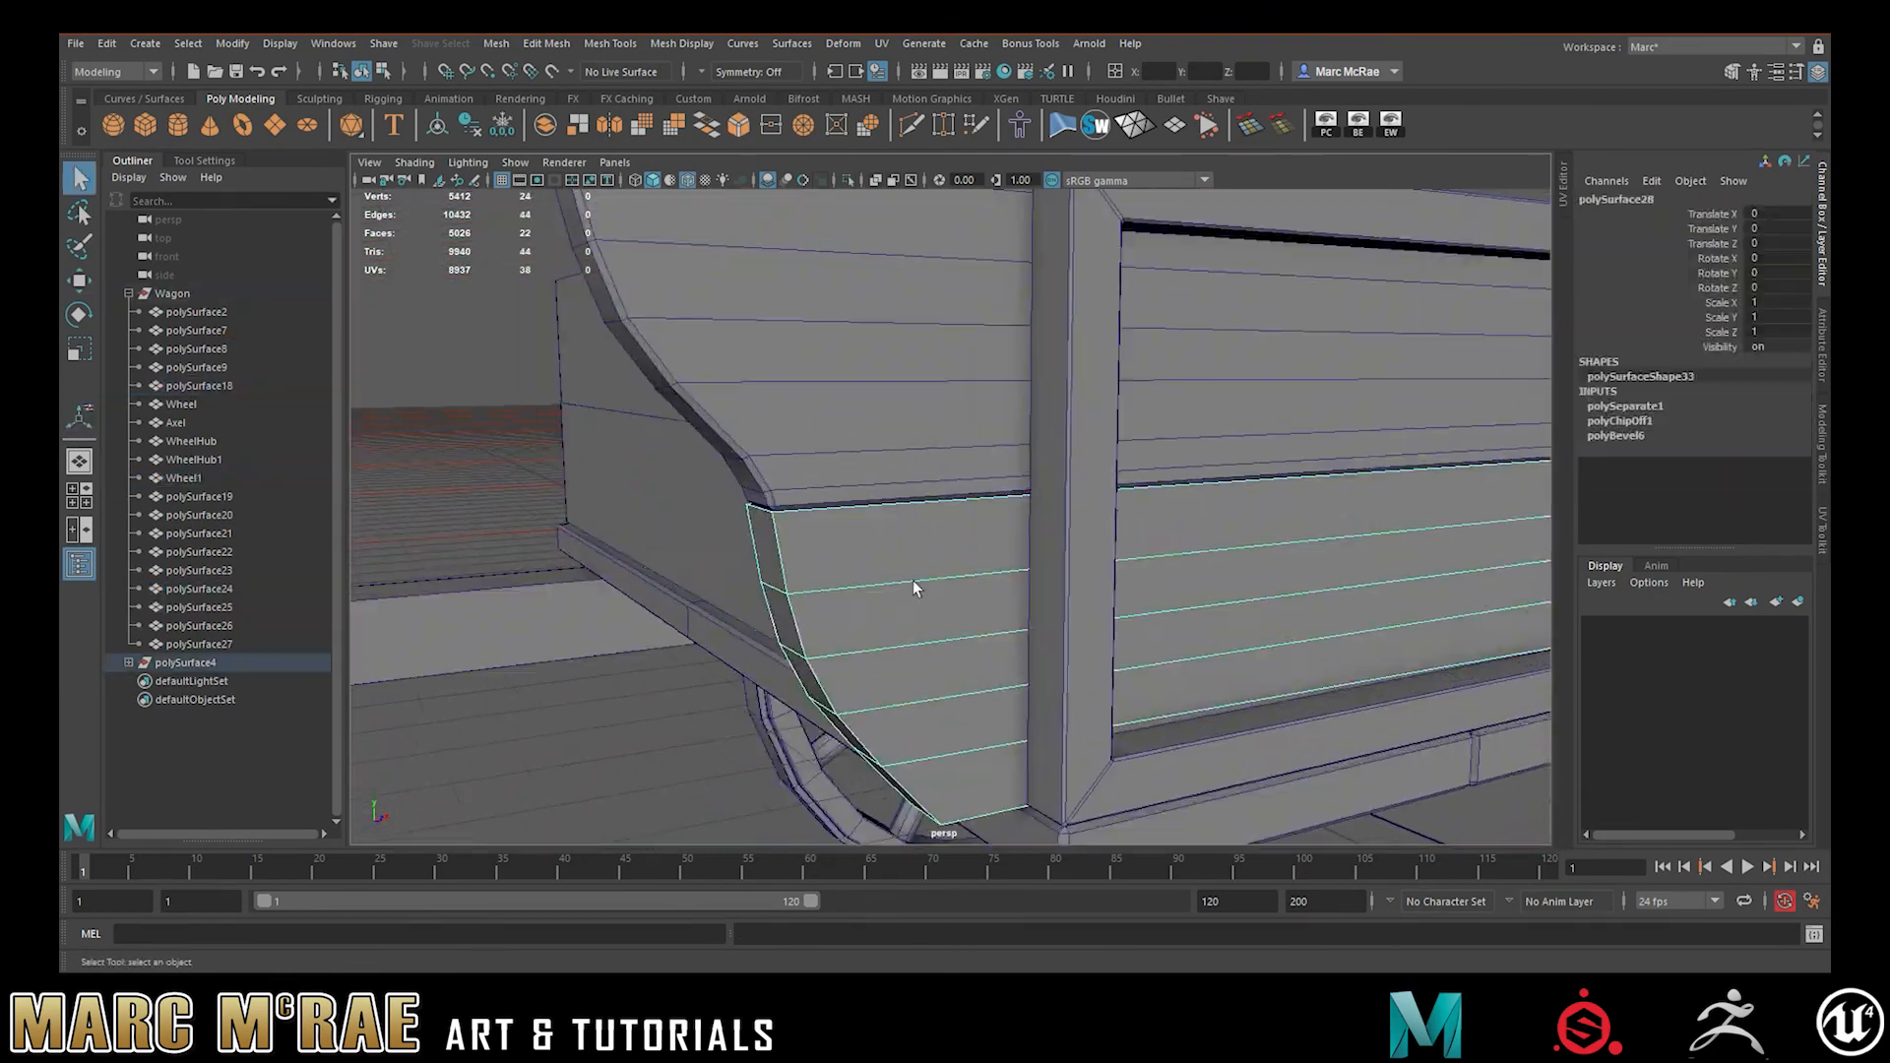
left_click_drag(802, 628, 748, 492, "alt")
left_click(739, 126)
left_click_drag(876, 566, 903, 511, "alt")
scroll(911, 473, "up", 5)
scroll(689, 324, "down", 3)
middle_click_drag(686, 313, 777, 415, "alt")
left_click_drag(776, 415, 646, 440, "alt")
scroll(646, 439, "down", 5)
- Delete the old side pieces on the opposite side of the wagon
key("q")
left_click(1136, 367)
left_click_drag(1136, 368, 1310, 551, "alt")
left_click(1135, 501, "shift")
left_click(1135, 501)
key("Delete")
- Combine the finished side's planks and frame into one object named Siderail
left_click(1068, 554)
left_click_drag(1067, 554, 798, 620, "alt")
scroll(798, 620, "down", 4)
left_click(793, 630)
scroll(928, 523, "up", 5)
left_click_drag(928, 522, 970, 565, "alt")
left_click(1028, 508)
key("w")
left_click_drag(818, 571, 839, 571)
left_click_drag(839, 571, 1270, 551, "alt")
scroll(1281, 593, "up", 4)
scroll(1270, 552, "down", 2)
left_click_drag(888, 558, 1158, 588)
scroll(1158, 588, "up", 4)
key("d")
middle_click_drag(1012, 591, 796, 766)
left_click_drag(887, 640, 960, 527, "alt")
middle_click_drag(960, 532, 949, 579)
left_click_drag(949, 579, 899, 521, "alt")
left_click_drag(899, 521, 985, 374)
left_click(1261, 582)
left_click(1194, 401)
left_click_drag(559, 666, 629, 658)
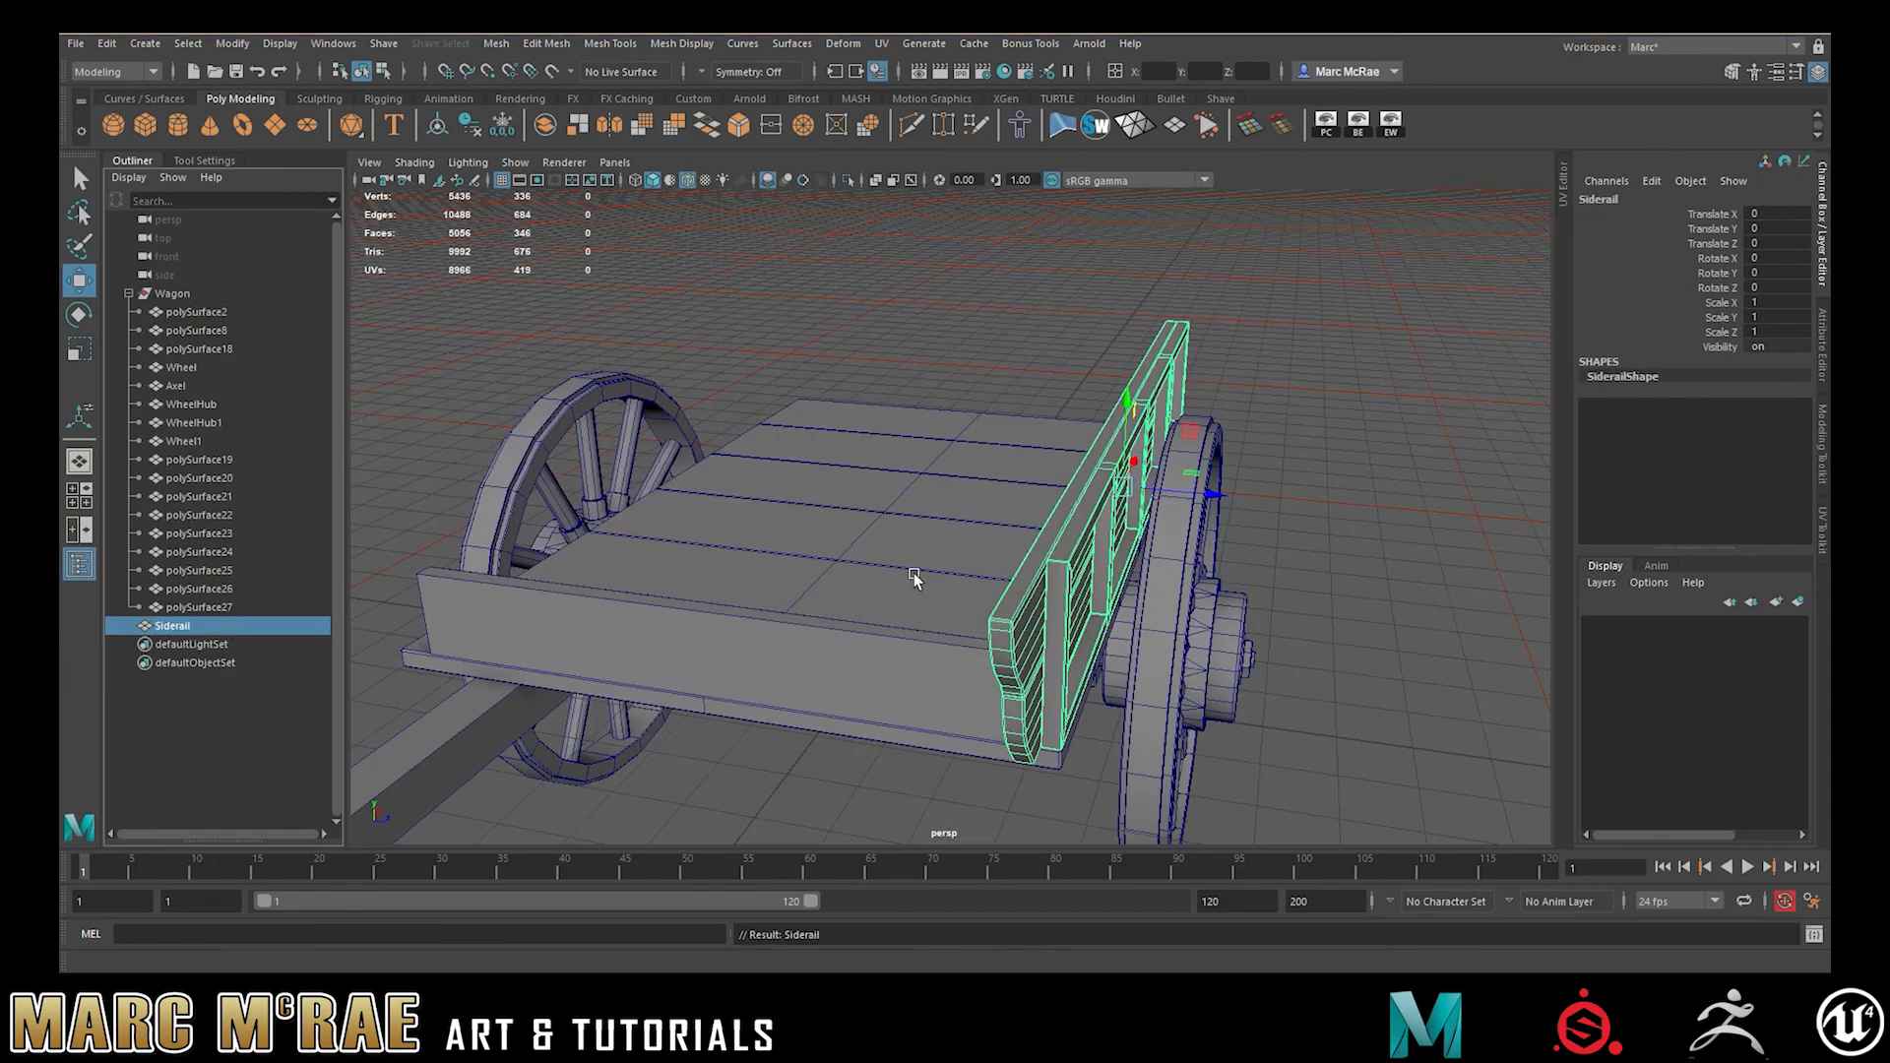
- Duplicate the Siderail and mirror the copy to the opposite side of the wagon with a Scale Z of -1
left_click_drag(914, 579, 839, 423, "alt")
key("Insert")
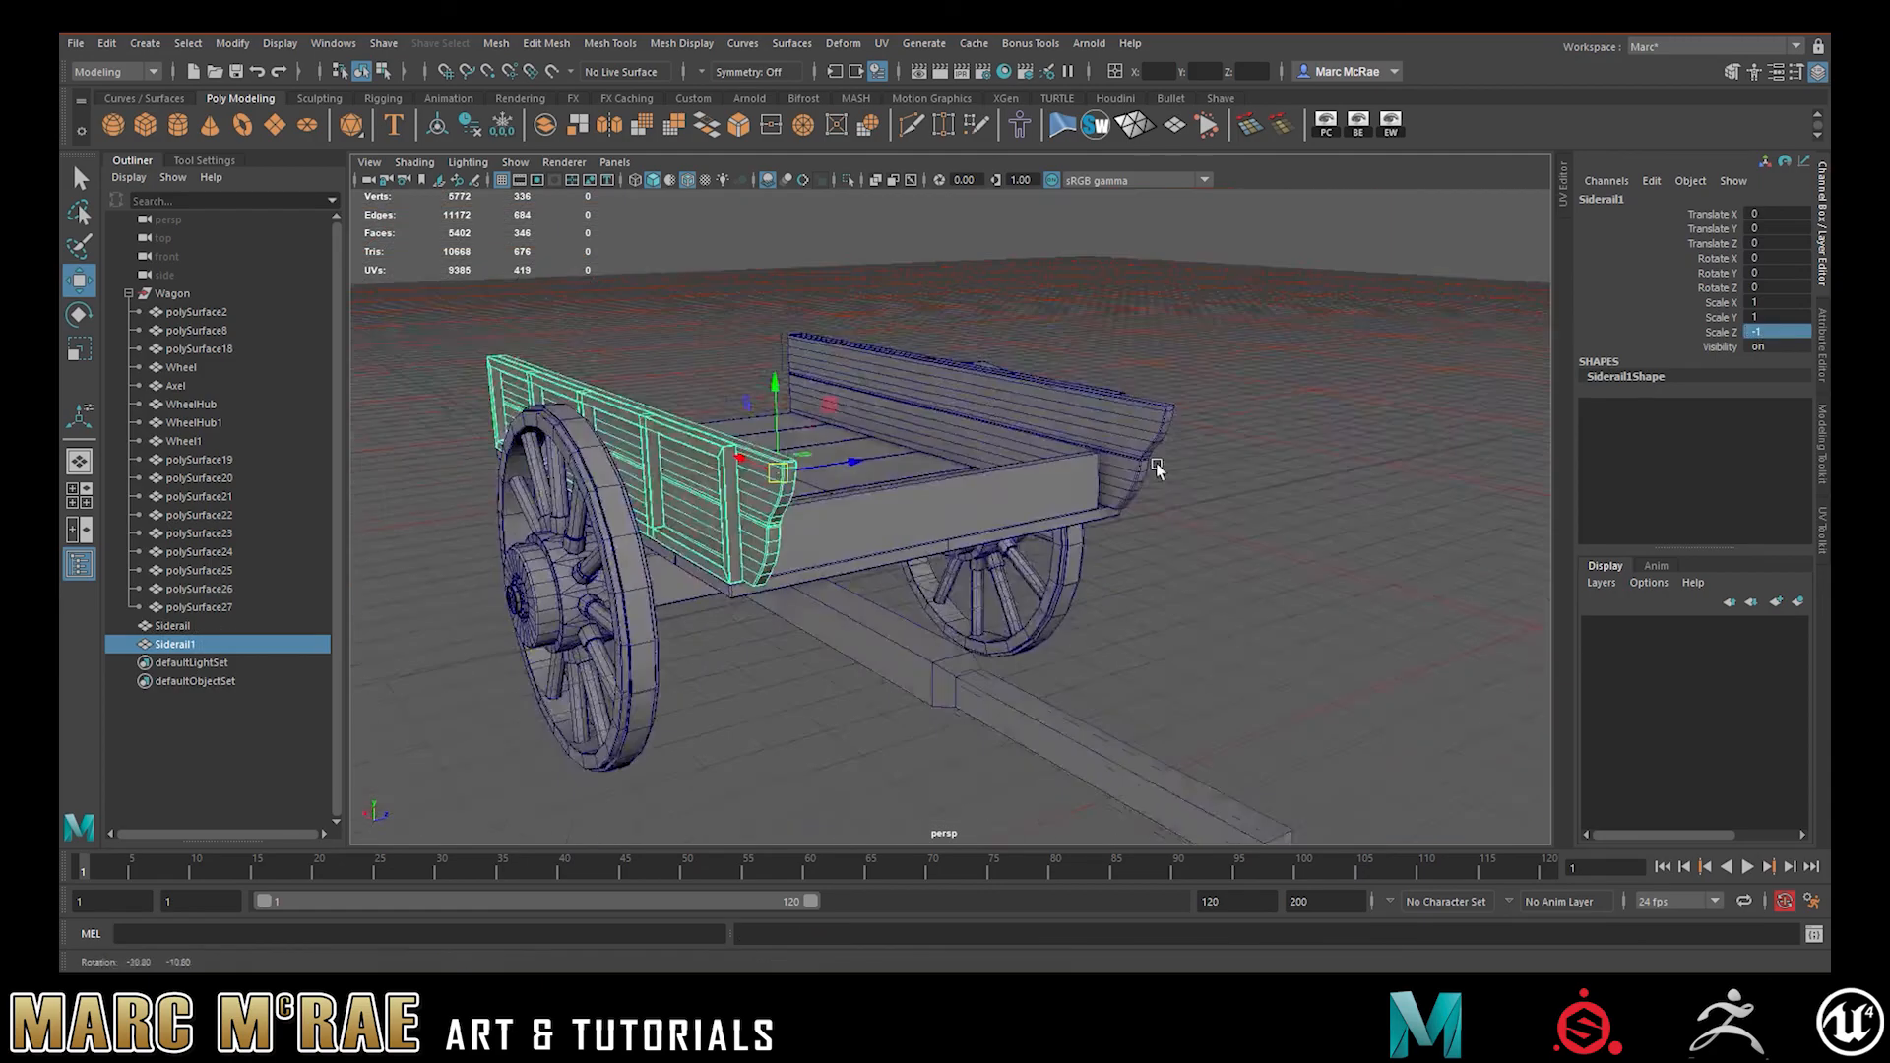
left_click_drag(1156, 463, 1190, 502, "alt")
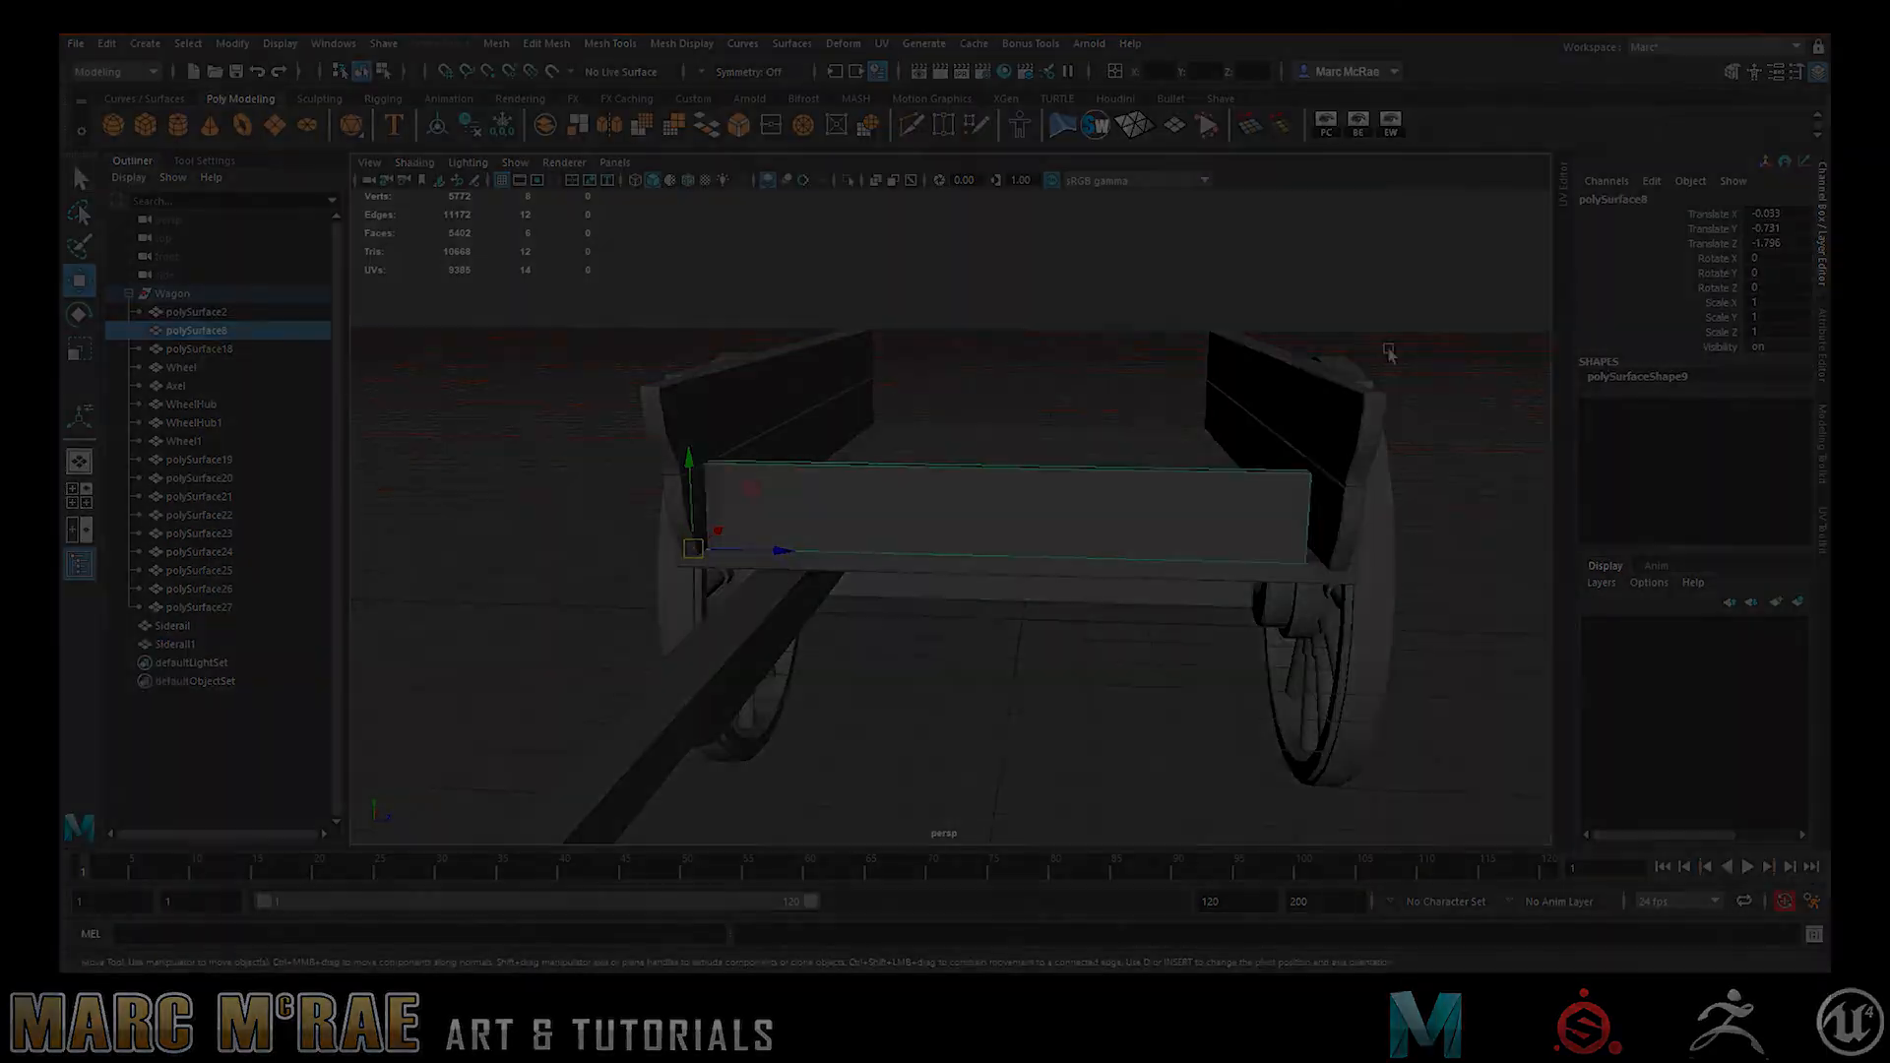